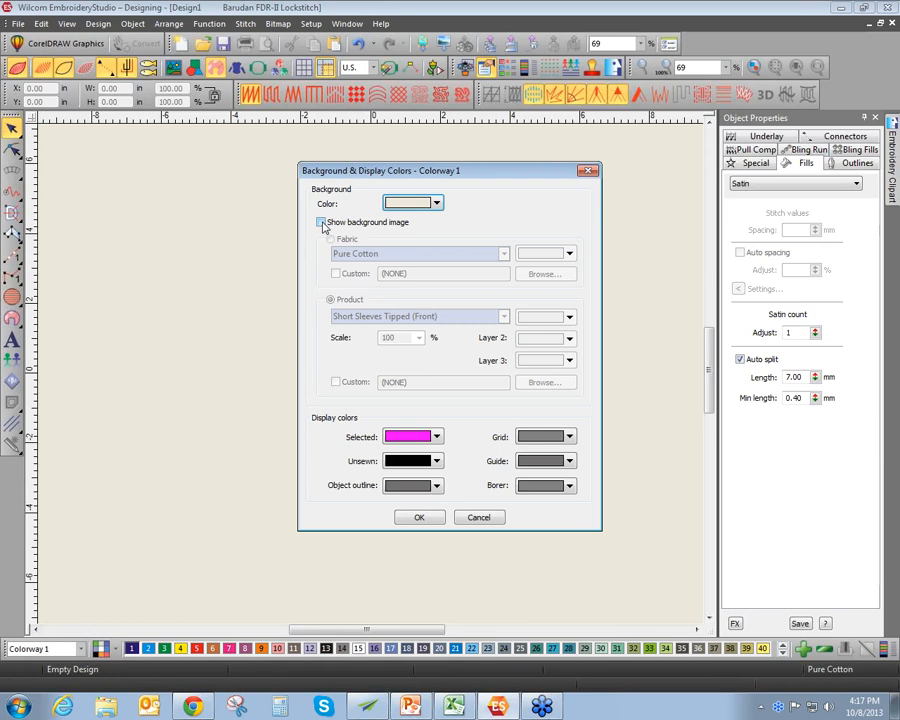
Show a background image using the Leather - Suede fabric in black, and apply the background settings
{"action": "left_click", "coordinate": [322, 224]}
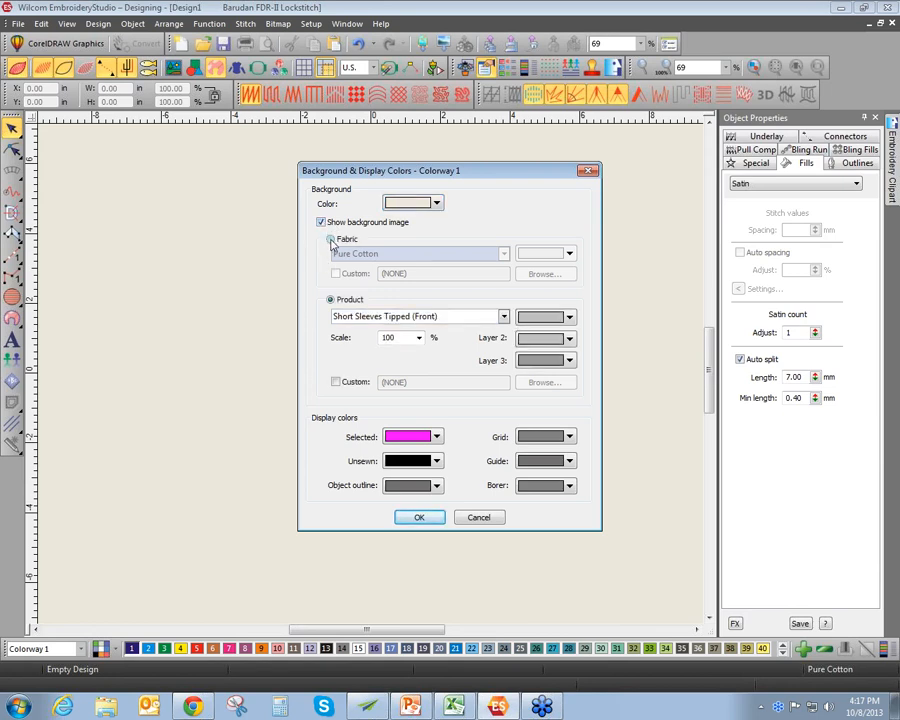
{"action": "left_click", "coordinate": [331, 241]}
{"action": "left_click", "coordinate": [503, 254]}
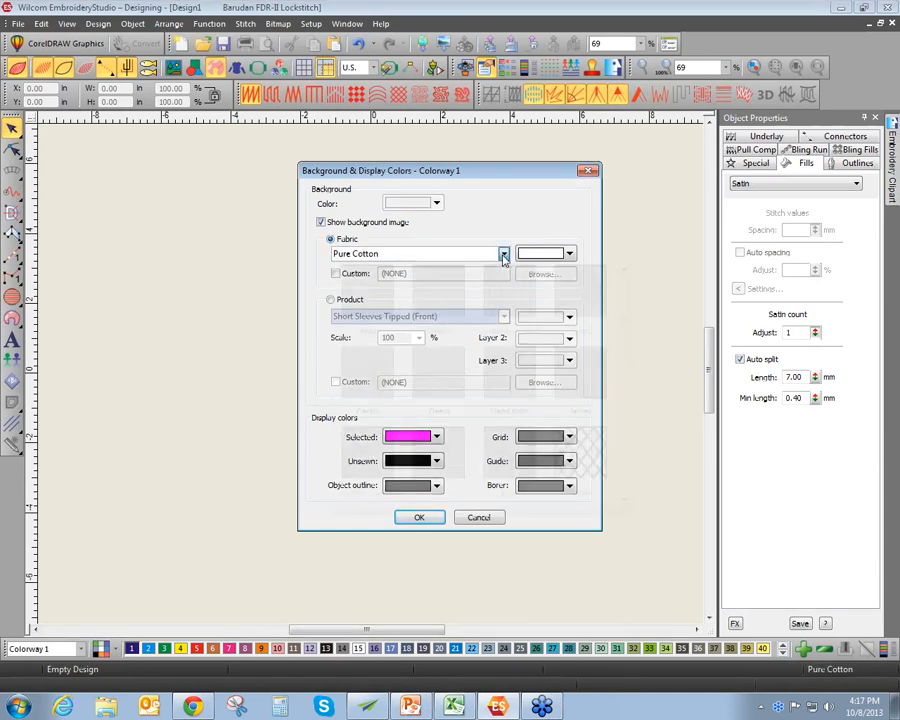
{"action": "left_click", "coordinate": [379, 452]}
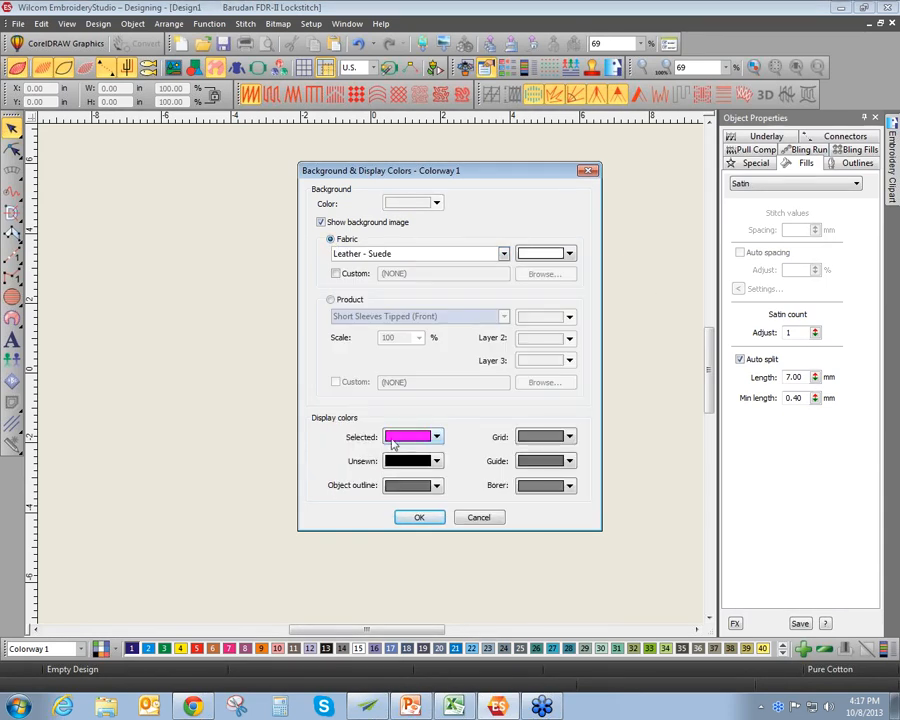
{"action": "left_click", "coordinate": [568, 254]}
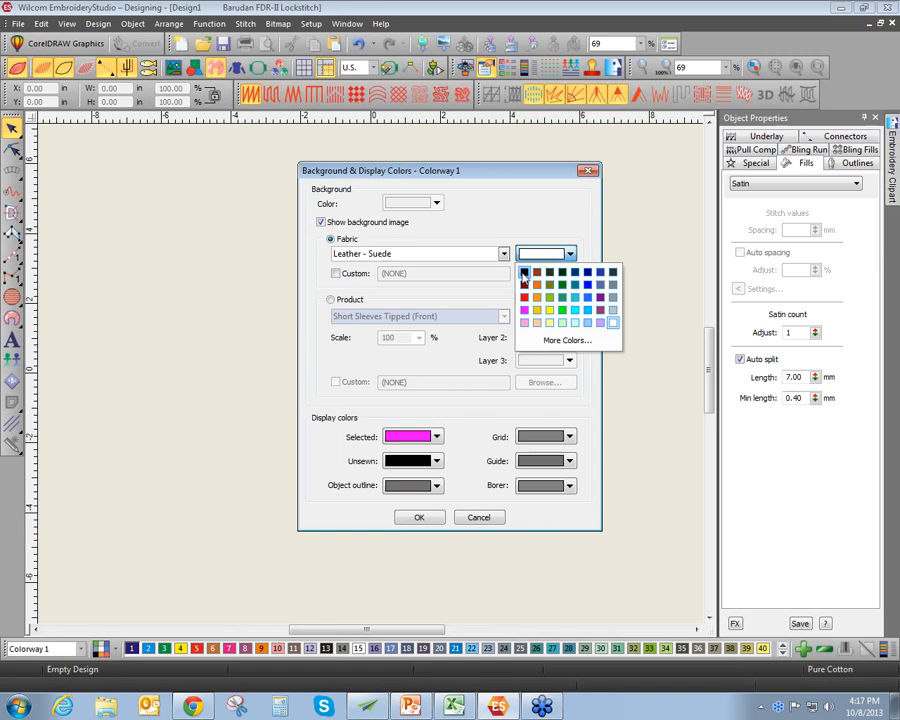
{"action": "left_click", "coordinate": [524, 273]}
{"action": "left_click", "coordinate": [418, 518]}
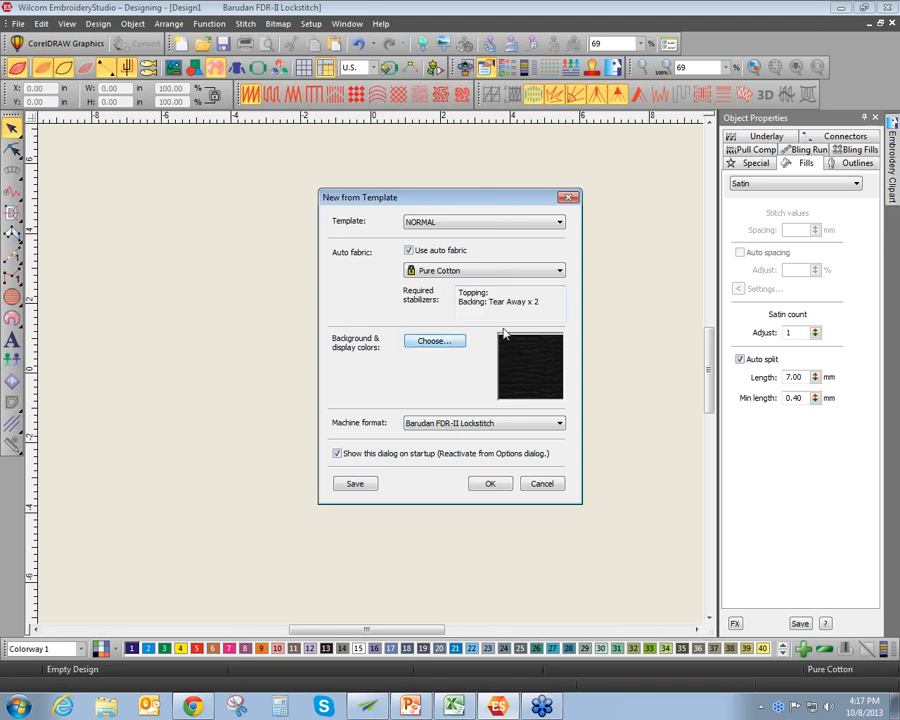
Switch the background image from fabric to the 3 Color product Short Sleeves Tipped (Front)
{"action": "left_click", "coordinate": [418, 342]}
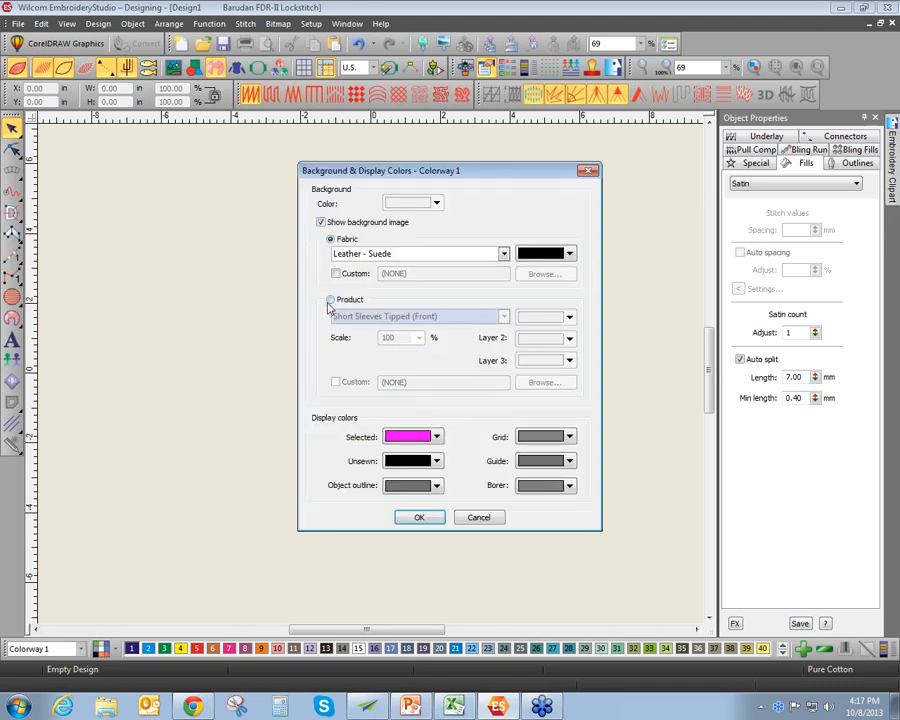
{"action": "left_click", "coordinate": [330, 299]}
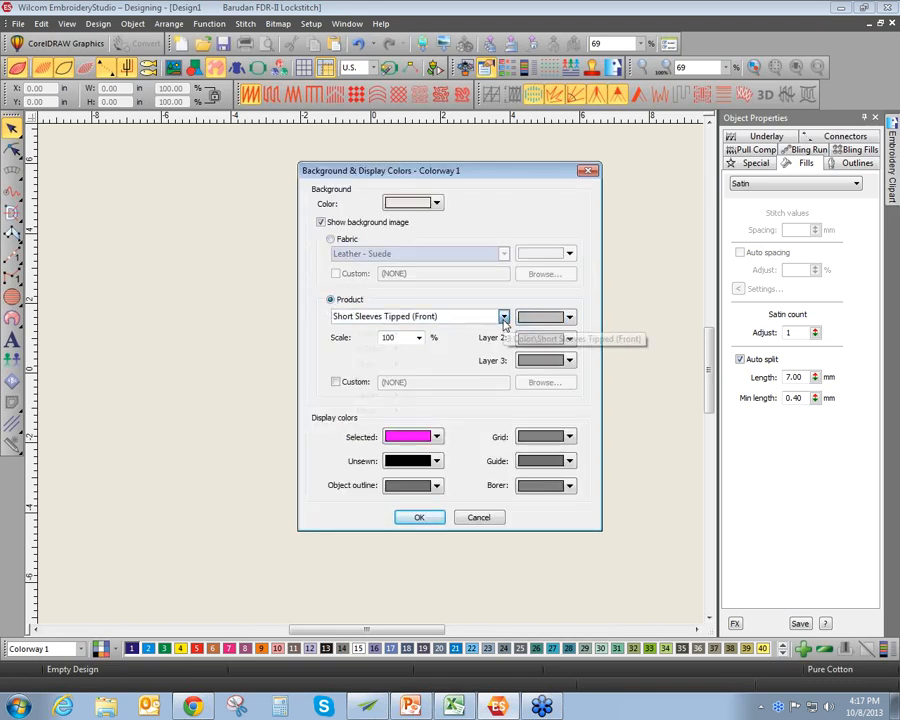
{"action": "left_click", "coordinate": [503, 316]}
{"action": "mouse_move", "coordinate": [387, 349]}
{"action": "left_click", "coordinate": [512, 375]}
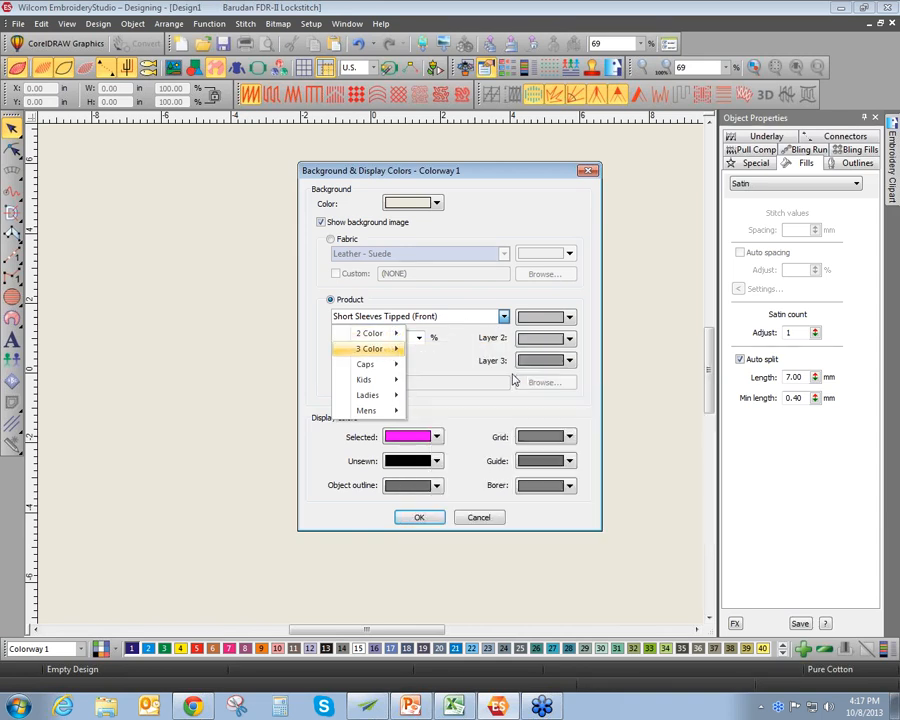
Color the product's first layer dark blue and Layer 2 white, and apply the background settings
{"action": "left_click", "coordinate": [568, 317]}
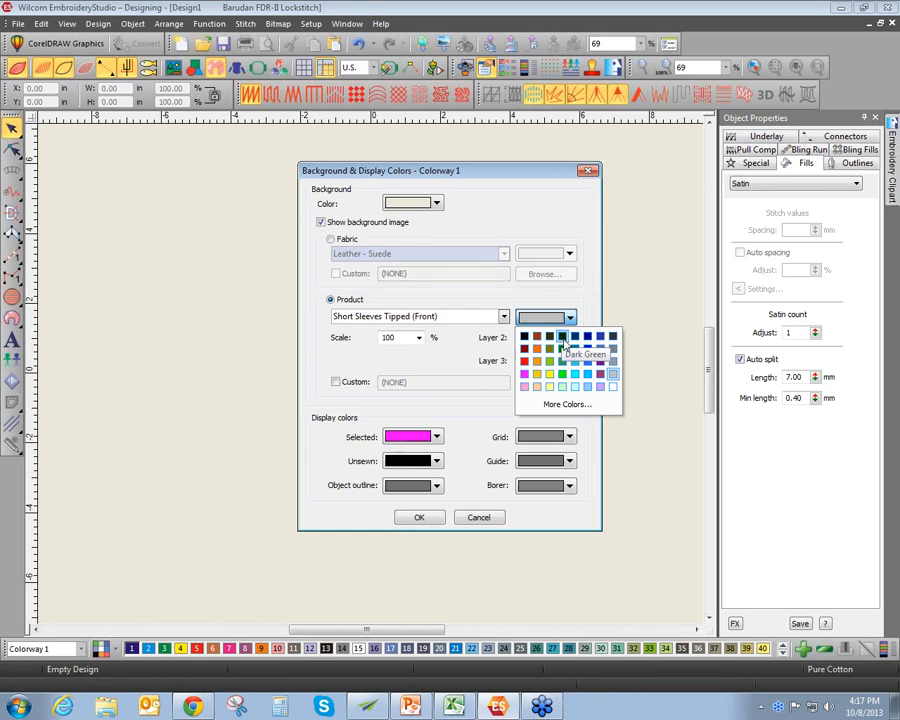
{"action": "left_click", "coordinate": [587, 337]}
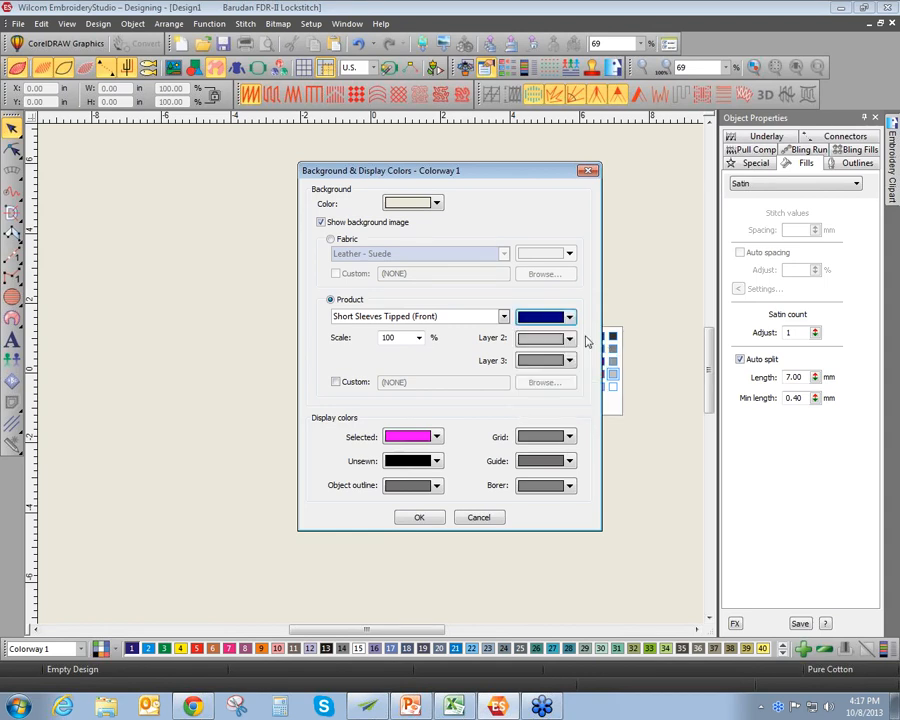
{"action": "left_click", "coordinate": [569, 339]}
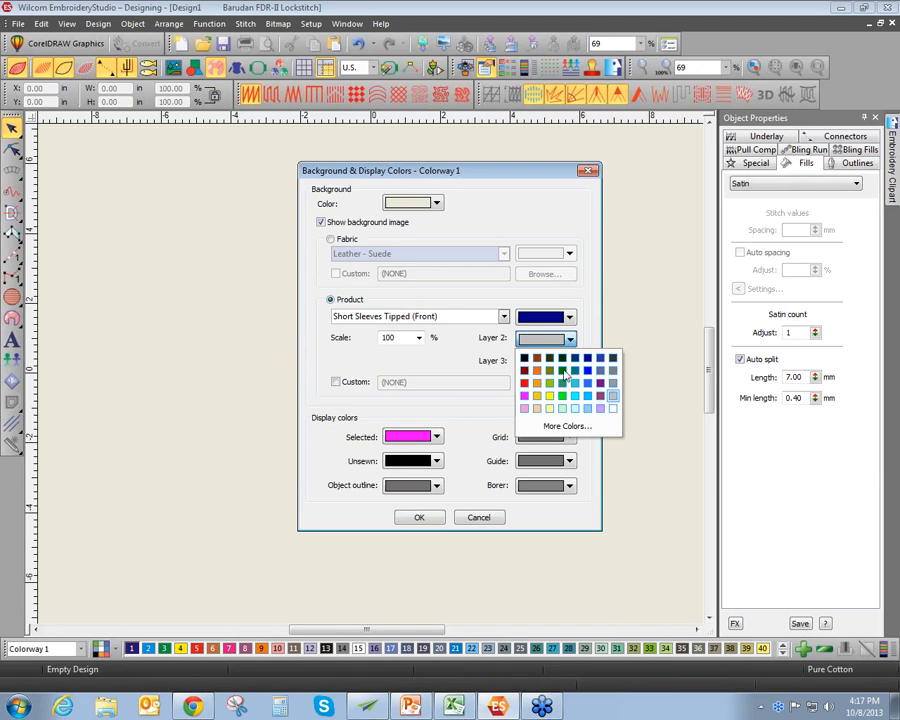
{"action": "left_click", "coordinate": [611, 411]}
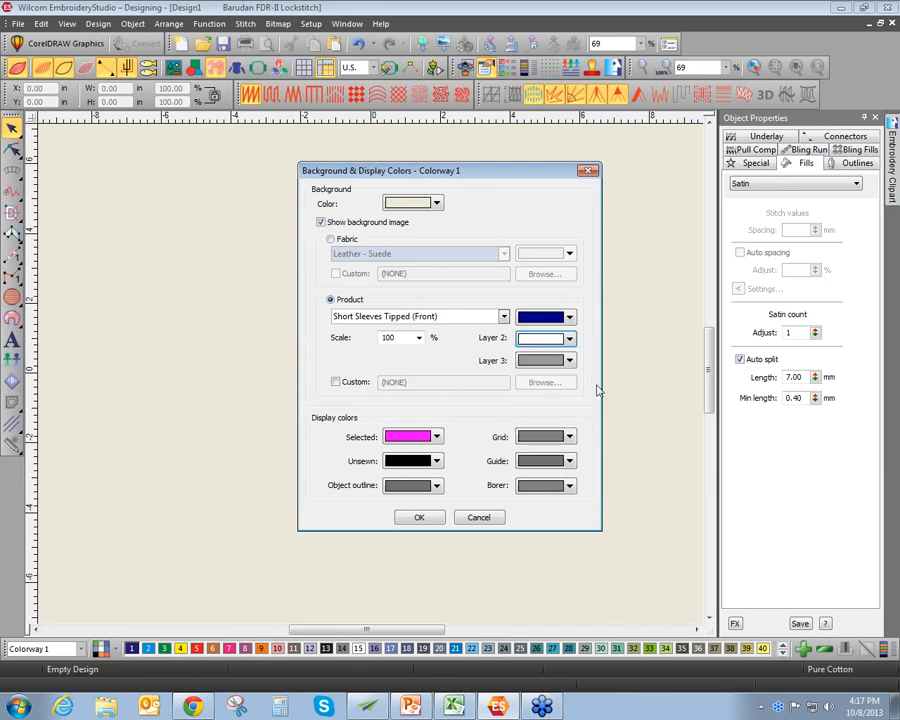
{"action": "left_click", "coordinate": [420, 518]}
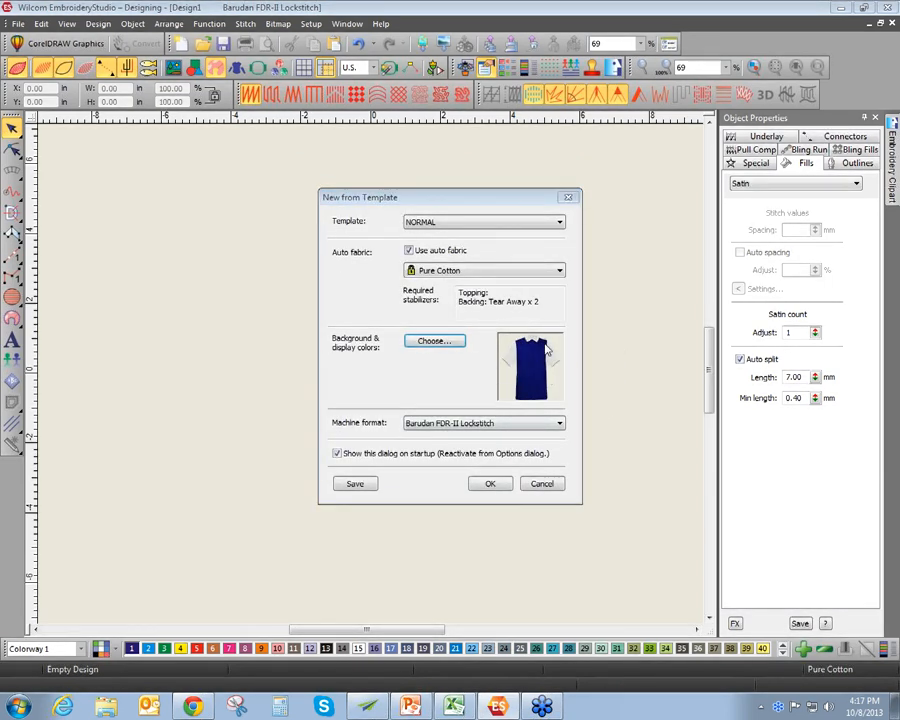
Create the new design from the NORMAL template with the Pure Cotton auto fabric
{"action": "left_click", "coordinate": [493, 487]}
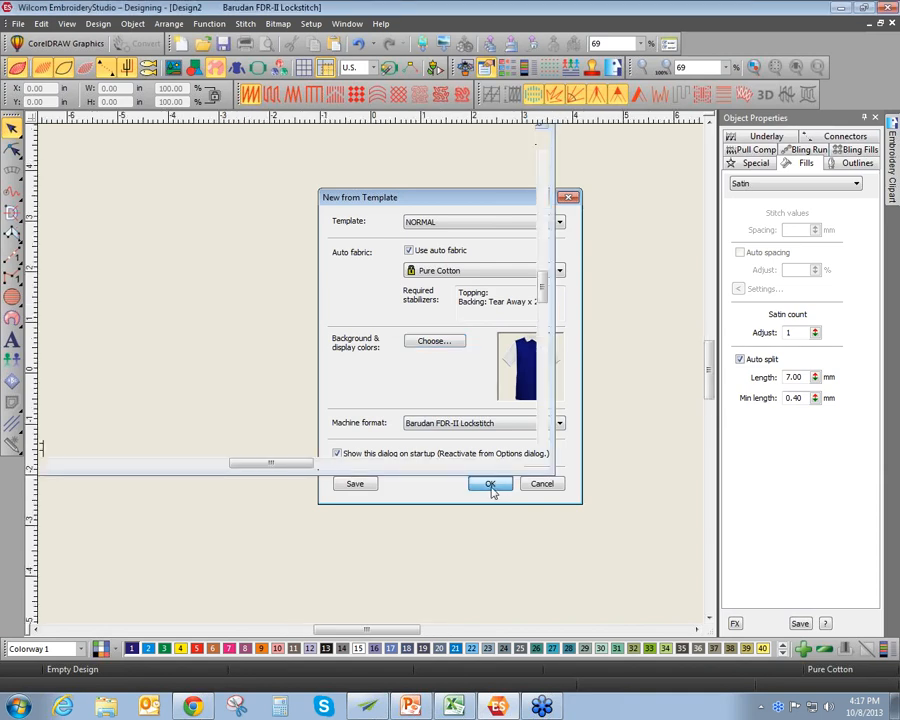
{"action": "scroll", "coordinate": [426, 486], "scroll_direction": "down", "scroll_amount": 1}
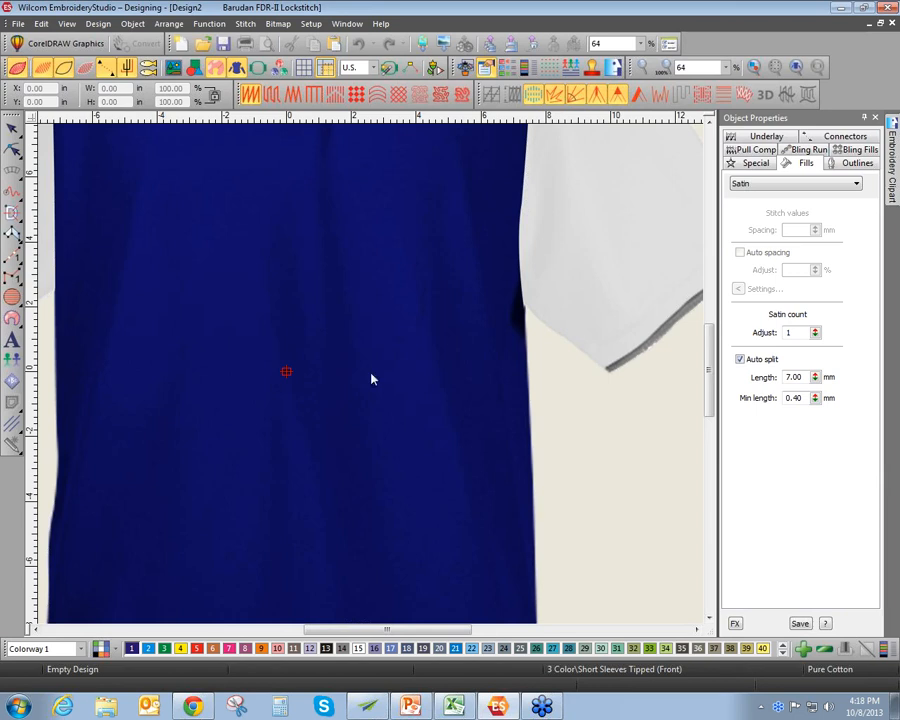
{"action": "left_click_drag", "start_coordinate": [467, 636], "coordinate": [449, 636]}
{"action": "left_click_drag", "start_coordinate": [711, 397], "coordinate": [708, 328]}
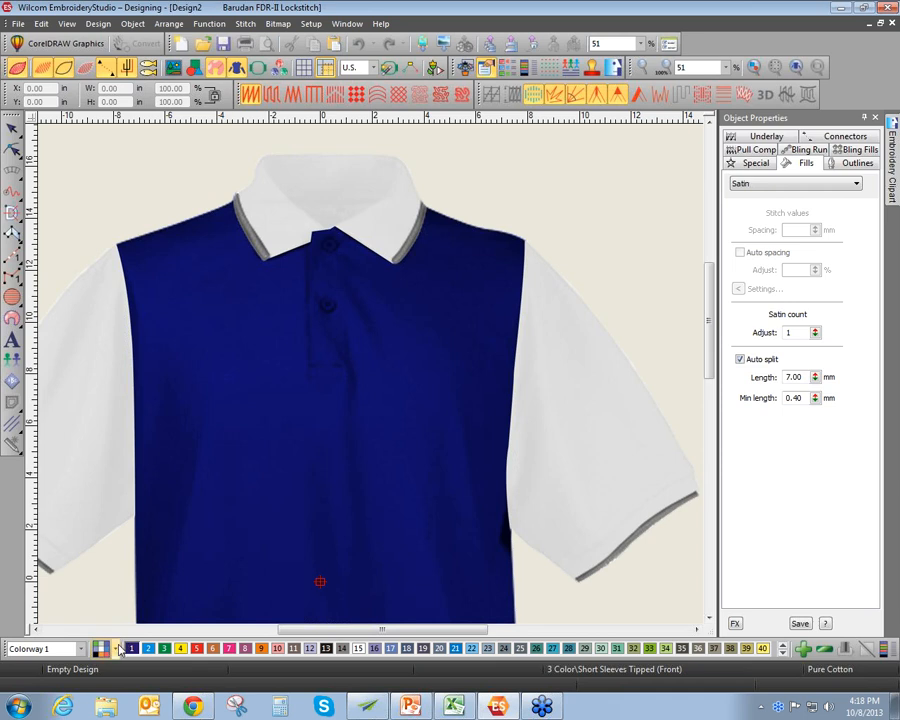
Hide the shirt product image and set the design's background color to medium gray
{"action": "left_click", "coordinate": [237, 69]}
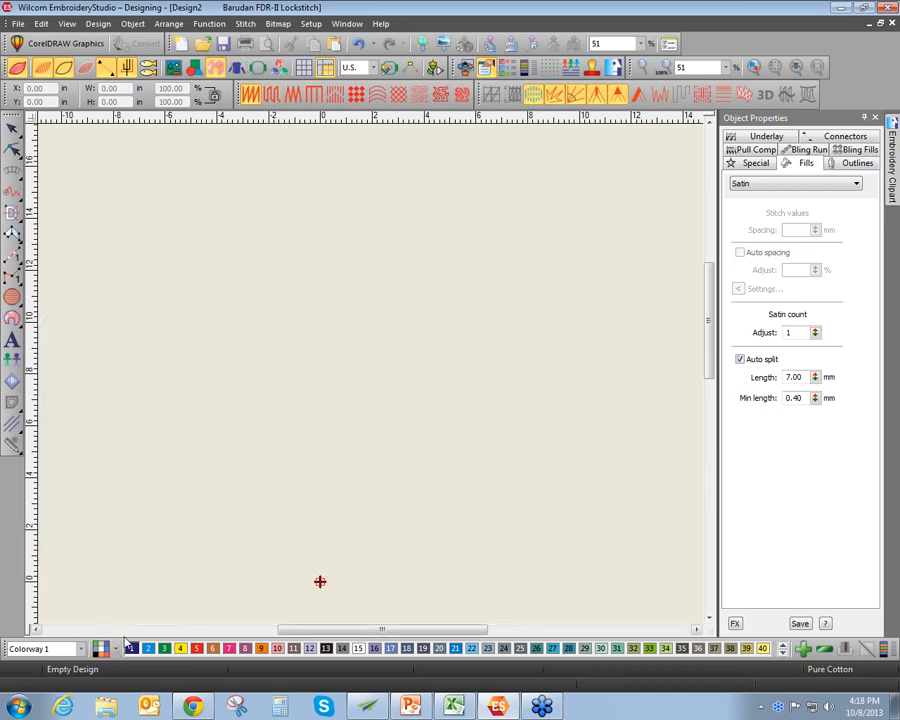
{"action": "left_click", "coordinate": [117, 649]}
{"action": "mouse_move", "coordinate": [160, 668]}
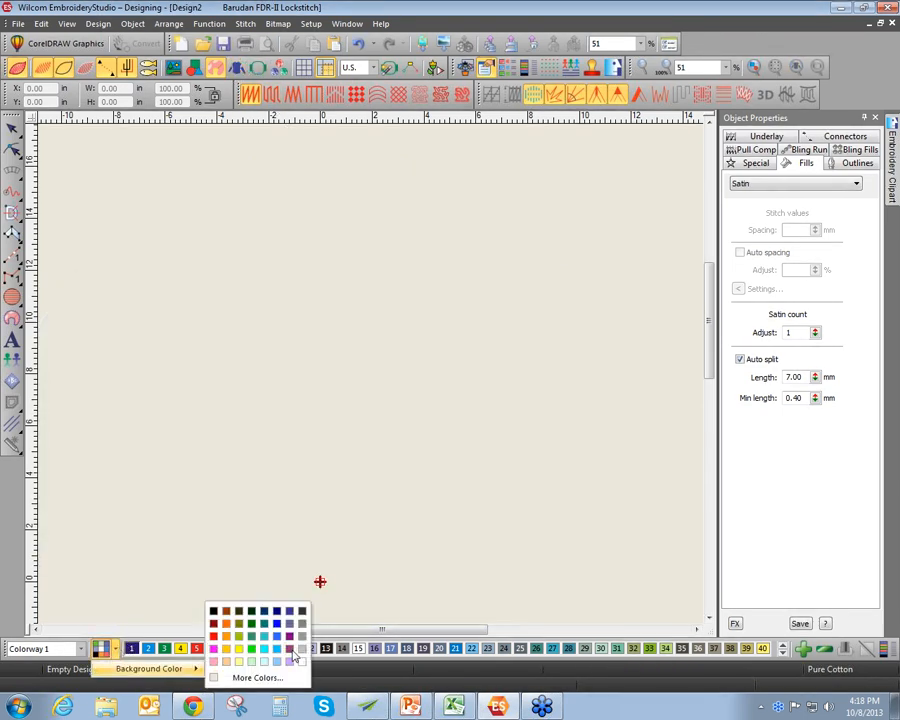
{"action": "left_click", "coordinate": [303, 639]}
{"action": "left_click", "coordinate": [117, 649]}
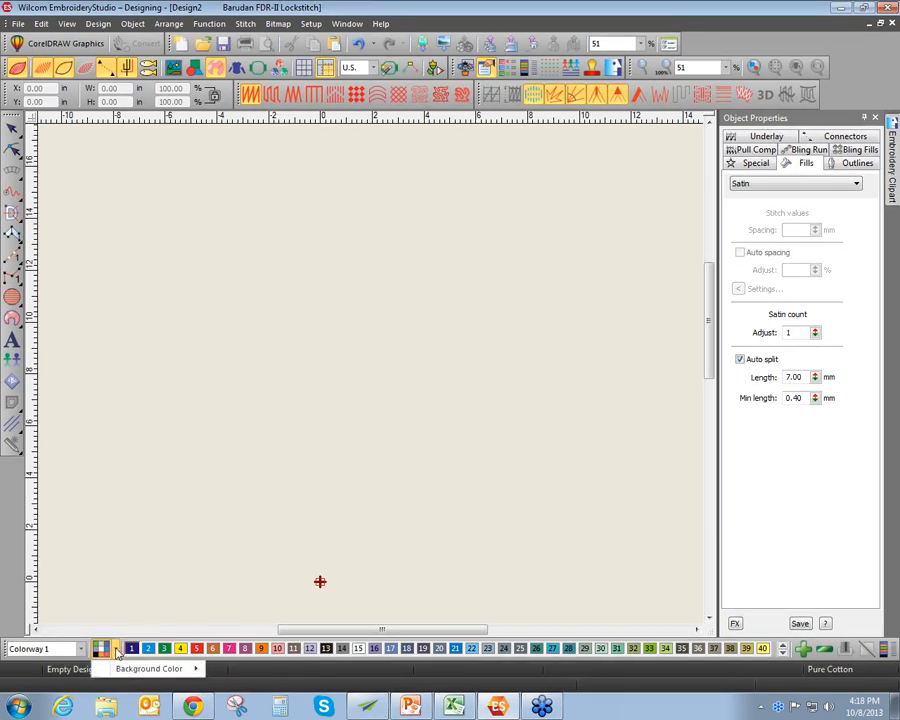
{"action": "mouse_move", "coordinate": [200, 670]}
{"action": "left_click", "coordinate": [303, 641]}
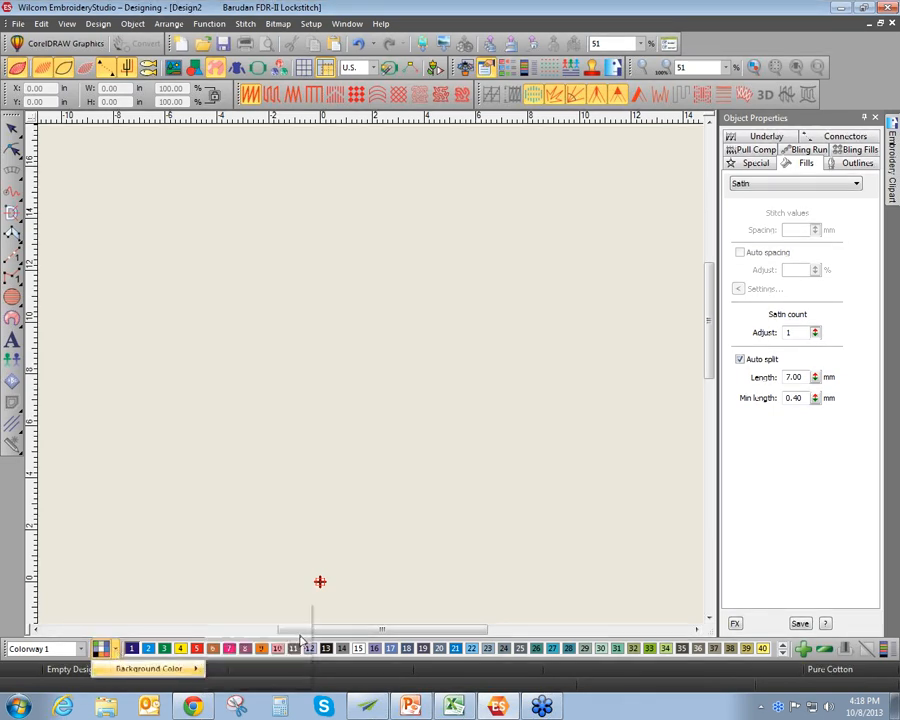
Enter the lettering text "Wilcom" and choose the Block2 embroidery font for it
{"action": "right_click", "coordinate": [13, 342]}
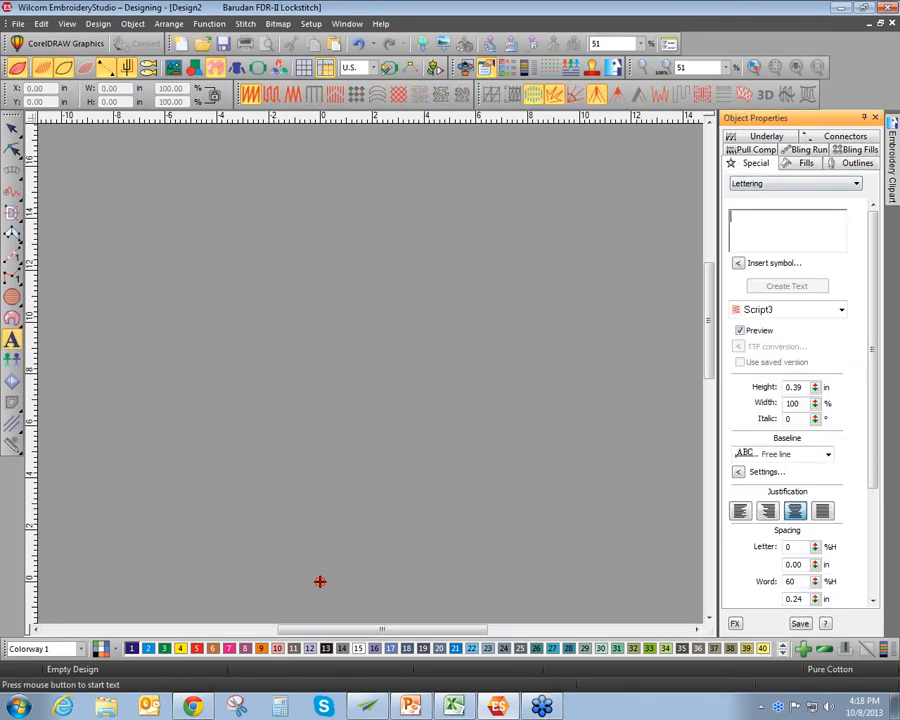
{"action": "type", "text": "Wilcom"}
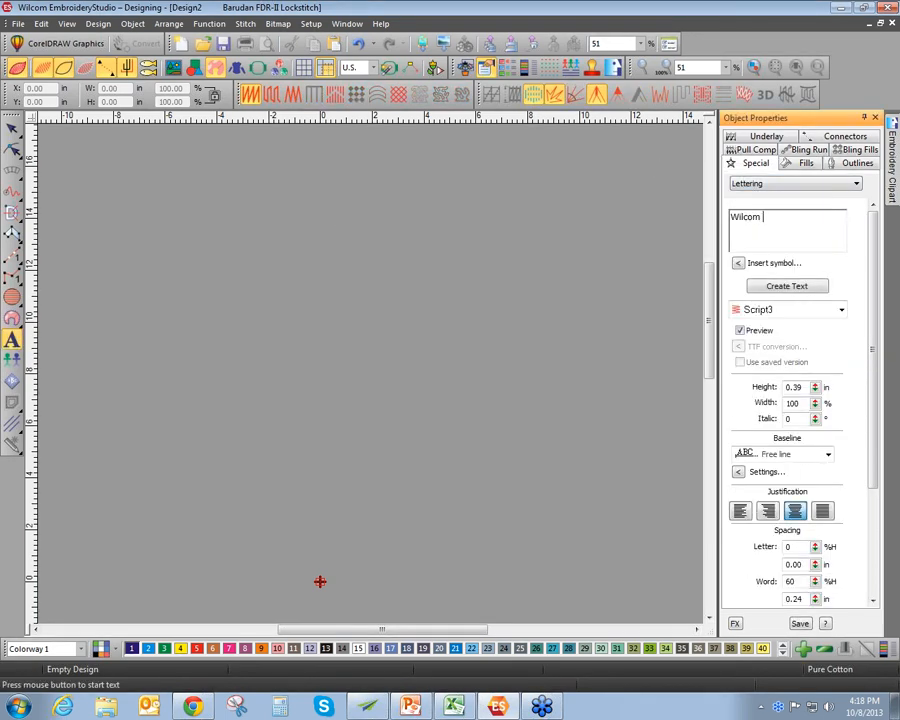
{"action": "left_click", "coordinate": [840, 312]}
{"action": "left_click", "coordinate": [841, 312]}
{"action": "left_click", "coordinate": [843, 314]}
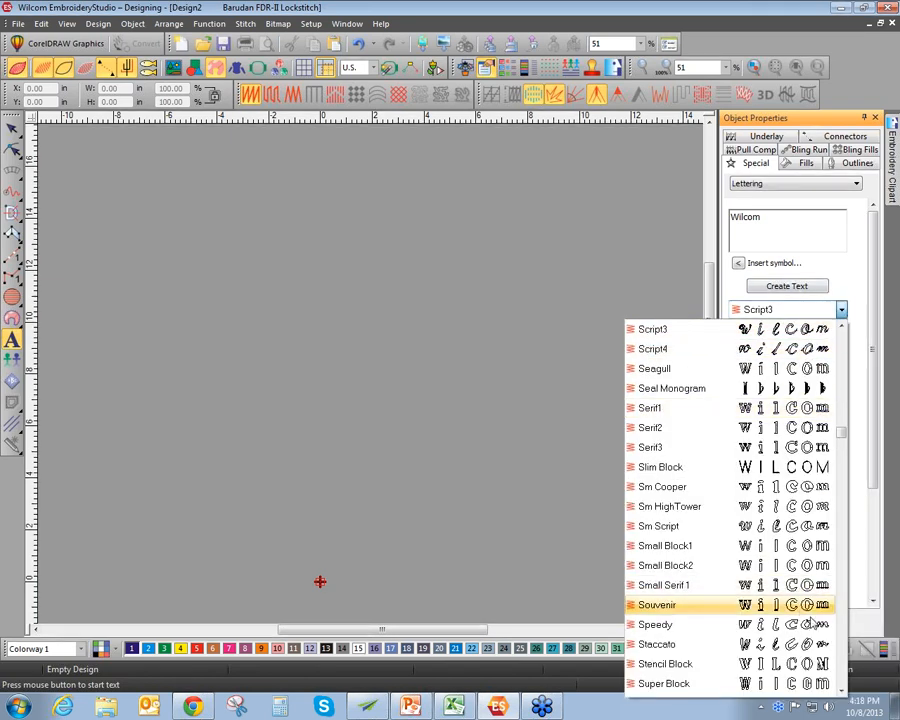
{"action": "scroll", "coordinate": [845, 655], "scroll_direction": "down", "scroll_amount": 13}
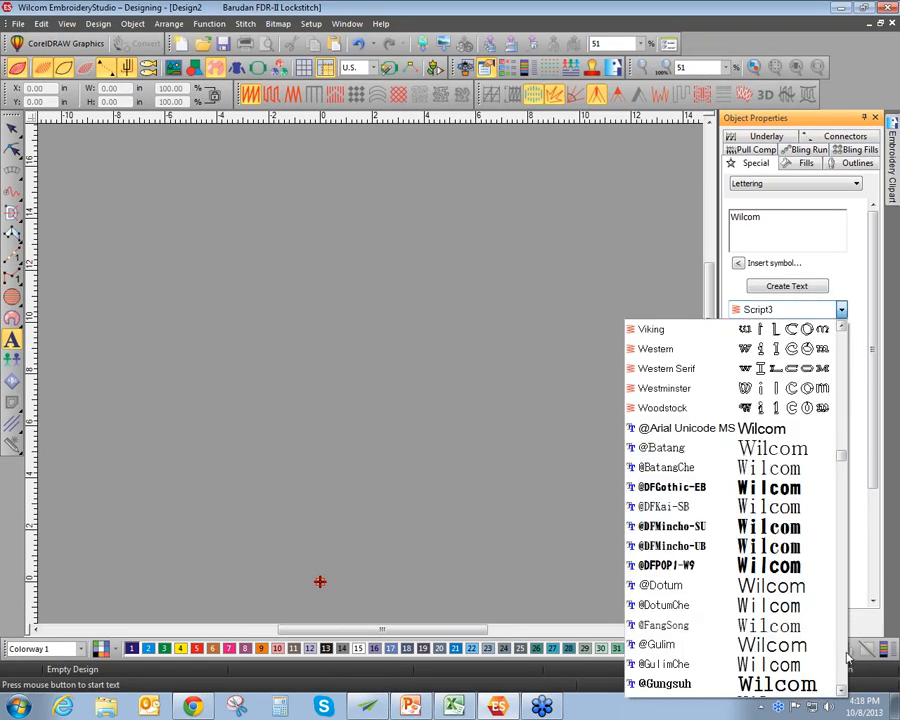
{"action": "left_click", "coordinate": [843, 353]}
{"action": "left_click", "coordinate": [843, 353]}
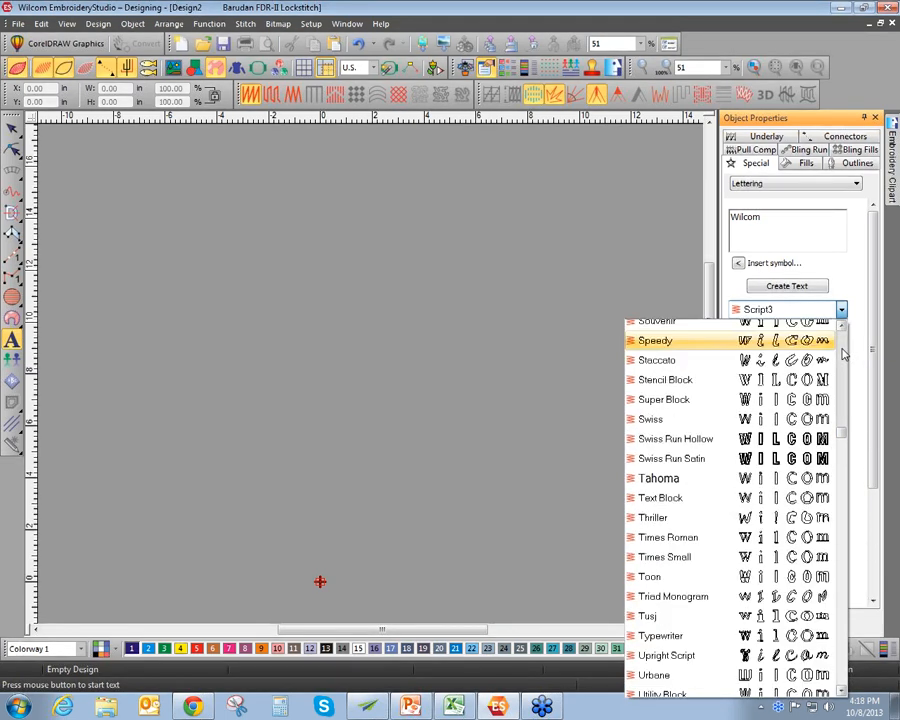
{"action": "left_click", "coordinate": [845, 360]}
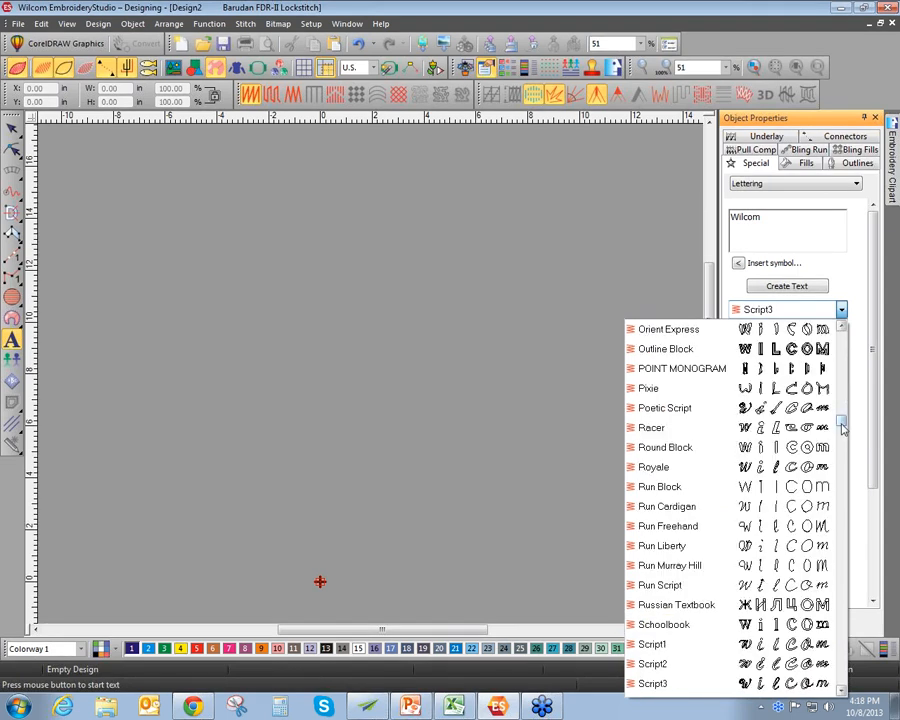
{"action": "left_click", "coordinate": [845, 363]}
{"action": "left_click", "coordinate": [848, 366]}
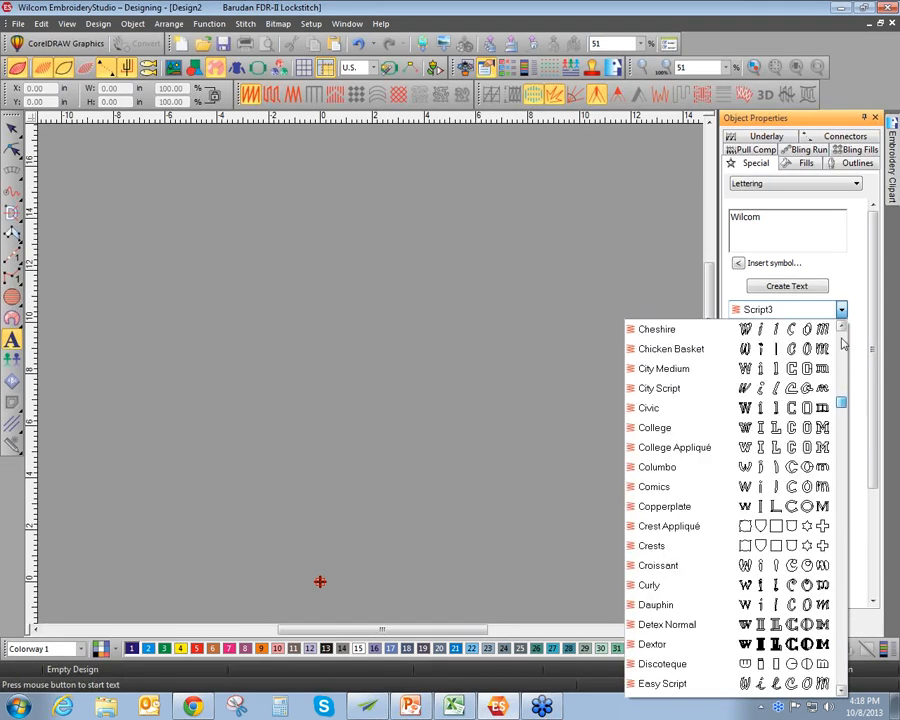
{"action": "left_click", "coordinate": [843, 347]}
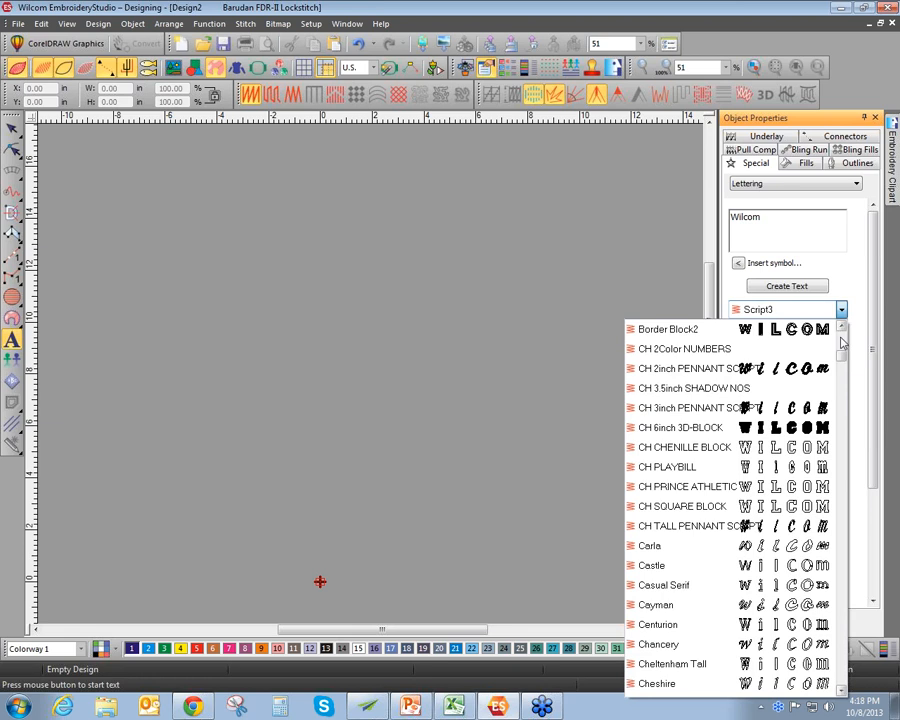
{"action": "left_click", "coordinate": [843, 328]}
{"action": "left_click", "coordinate": [843, 328]}
{"action": "left_click", "coordinate": [843, 328]}
{"action": "left_click", "coordinate": [843, 328]}
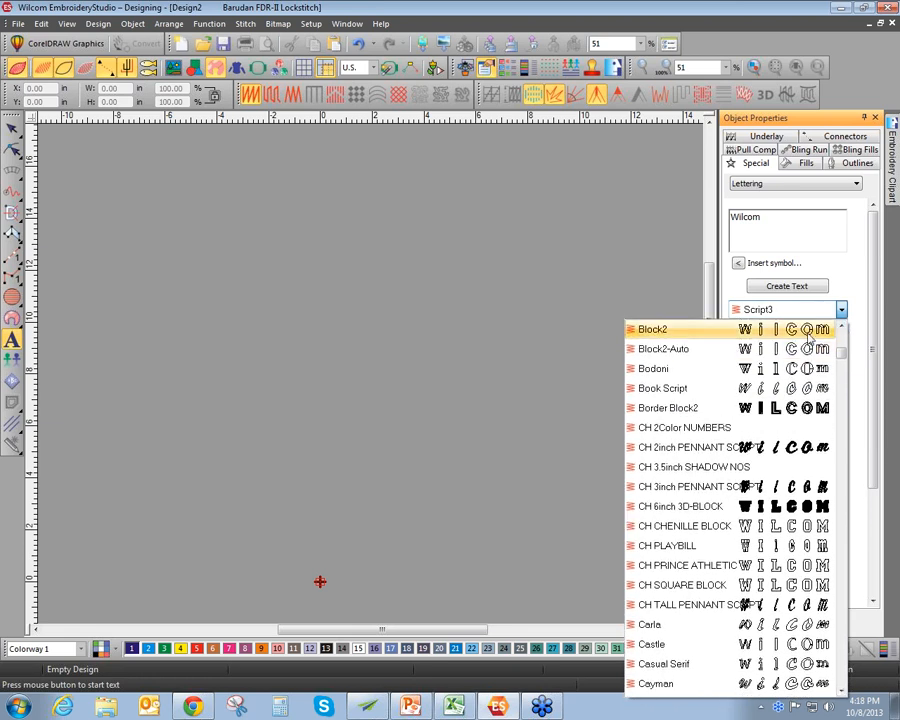
{"action": "left_click", "coordinate": [806, 330]}
Place the Wilcom lettering above the design origin and scale it proportionally to about 9.59 in wide and 1.82 in high
{"action": "left_click", "coordinate": [797, 287]}
{"action": "left_click", "coordinate": [495, 399]}
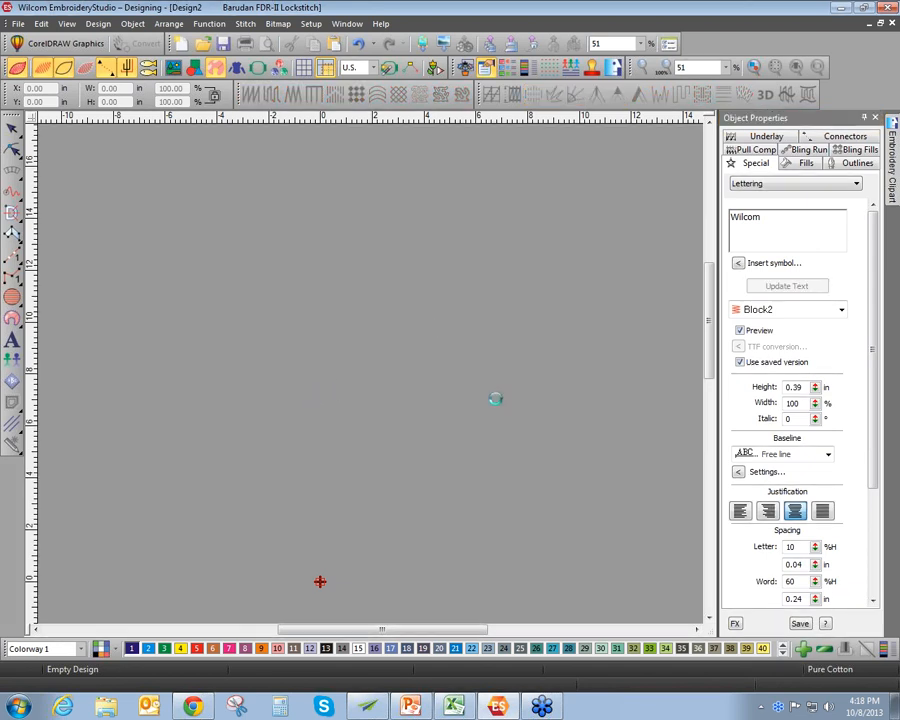
{"action": "left_click_drag", "start_coordinate": [340, 388], "coordinate": [530, 440]}
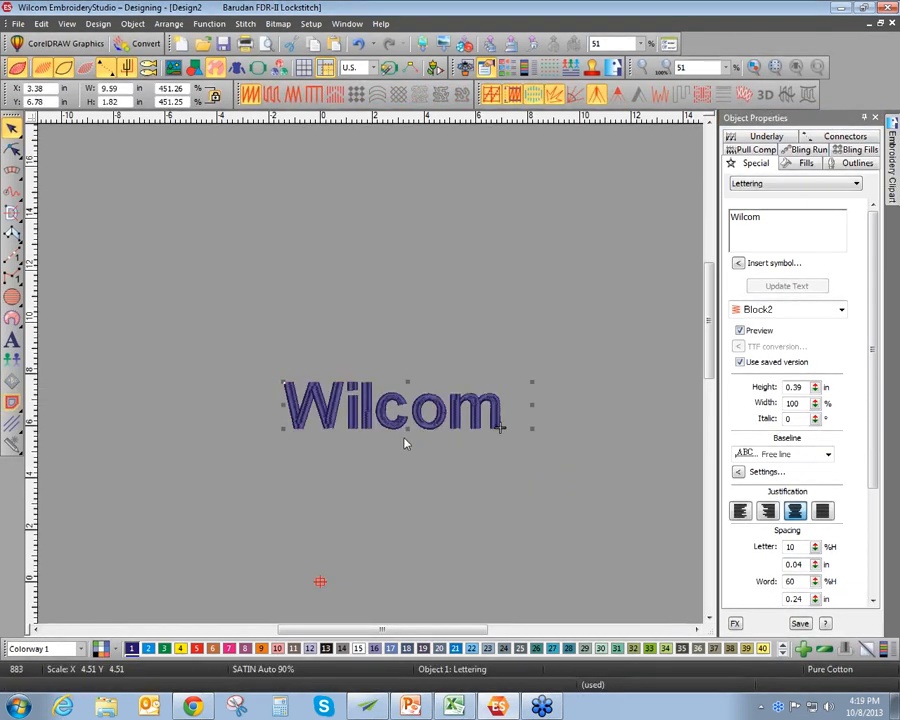
Show the reshape outlines and control points of the Wilcom lettering and examine the letter shapes and stitching up close
{"action": "scroll", "coordinate": [370, 378], "scroll_direction": "up", "scroll_amount": 3}
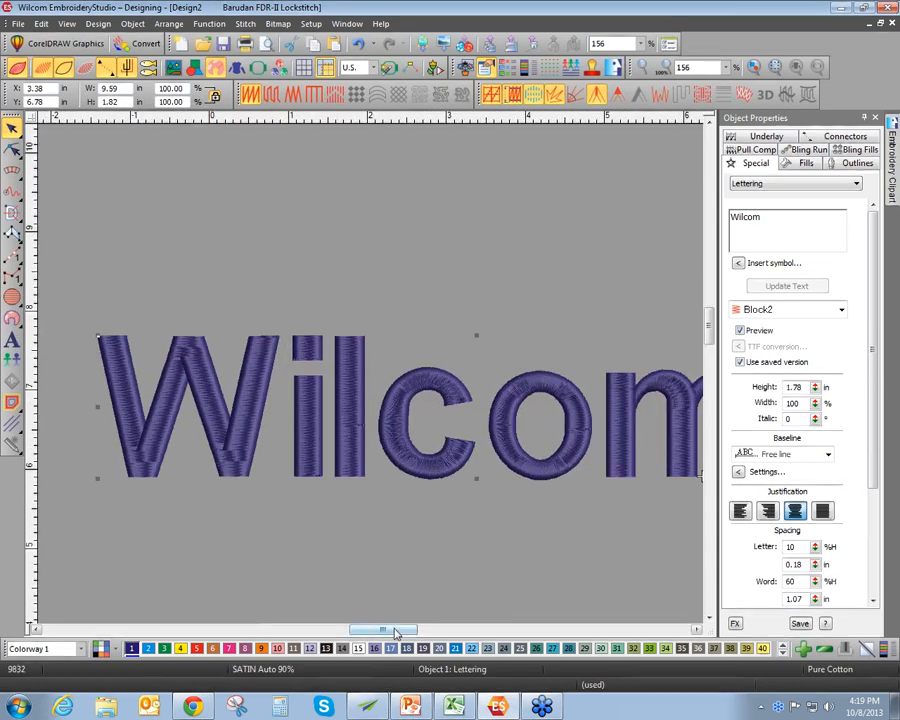
{"action": "left_click_drag", "start_coordinate": [395, 633], "coordinate": [392, 632]}
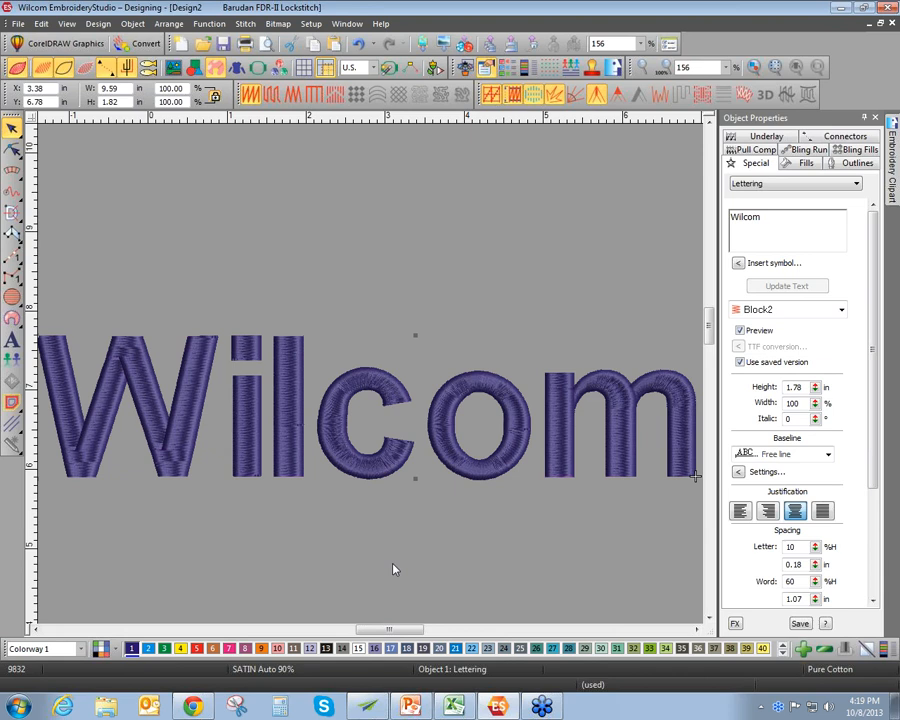
{"action": "left_click", "coordinate": [12, 150]}
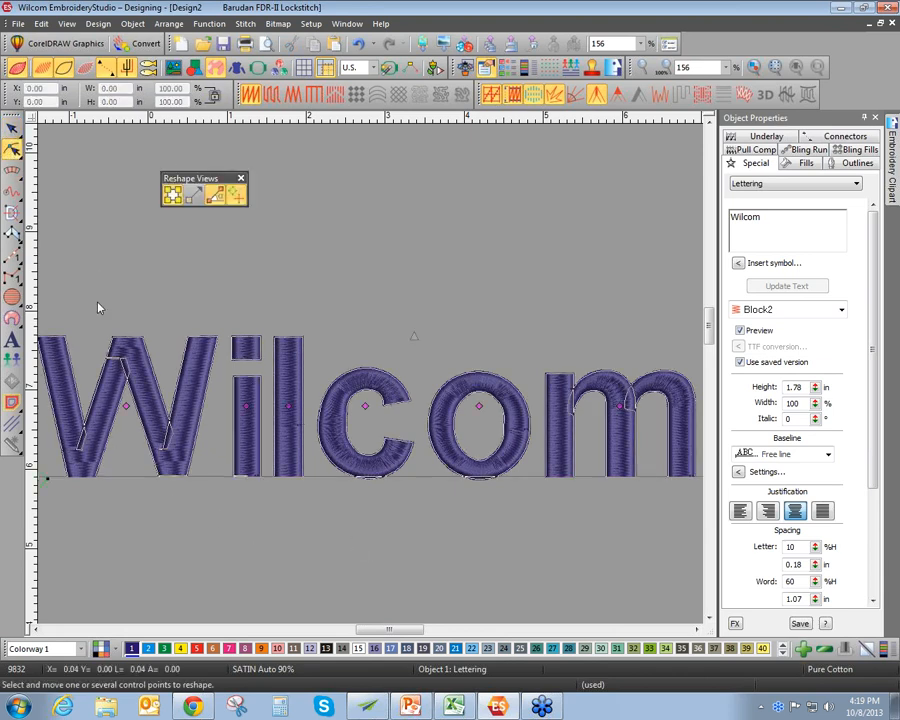
{"action": "left_click", "coordinate": [126, 406]}
{"action": "left_click", "coordinate": [152, 289]}
{"action": "key", "text": "b"}
{"action": "left_click_drag", "start_coordinate": [106, 451], "coordinate": [608, 516]}
{"action": "scroll", "coordinate": [540, 404], "scroll_direction": "up", "scroll_amount": 1}
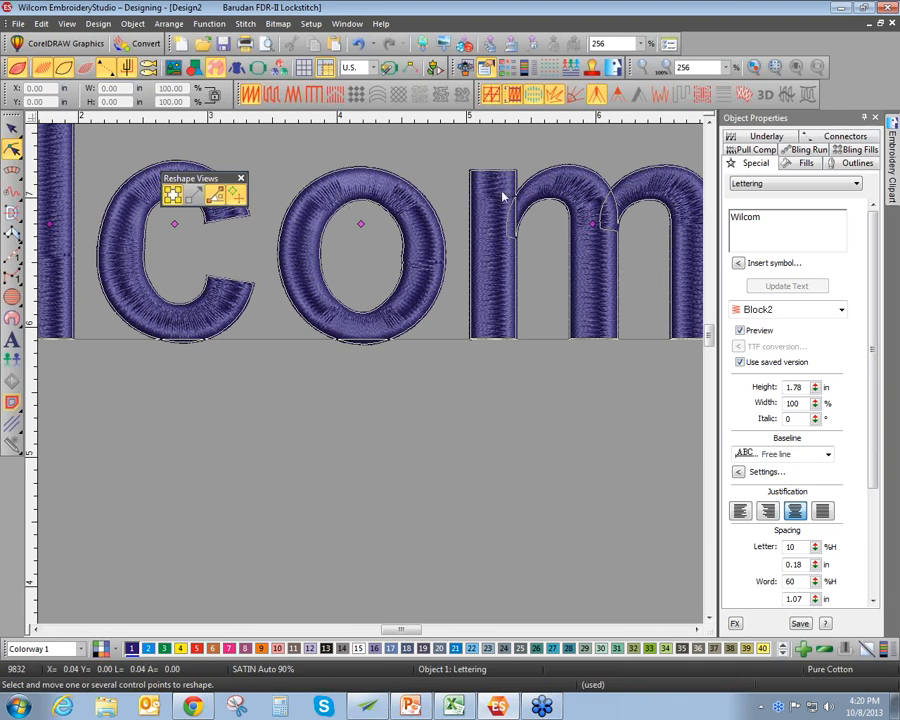
Select the letters i, l, c and o of the Wilcom lettering one after another to examine their individual reshape handles
{"action": "scroll", "coordinate": [359, 213], "scroll_direction": "down", "scroll_amount": 1}
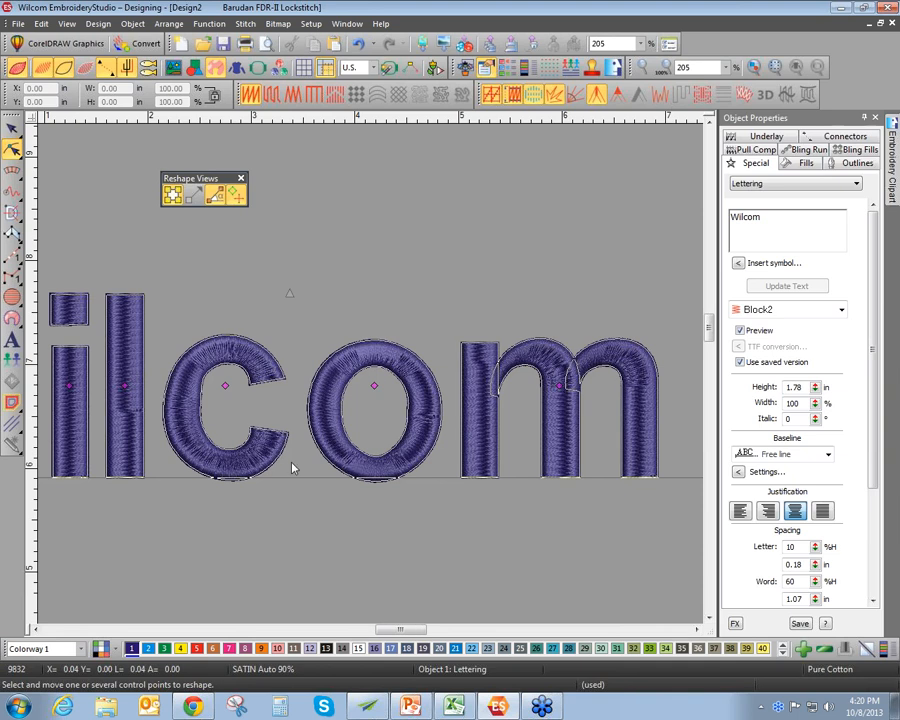
{"action": "left_click_drag", "start_coordinate": [388, 629], "coordinate": [373, 631]}
{"action": "left_click", "coordinate": [265, 386]}
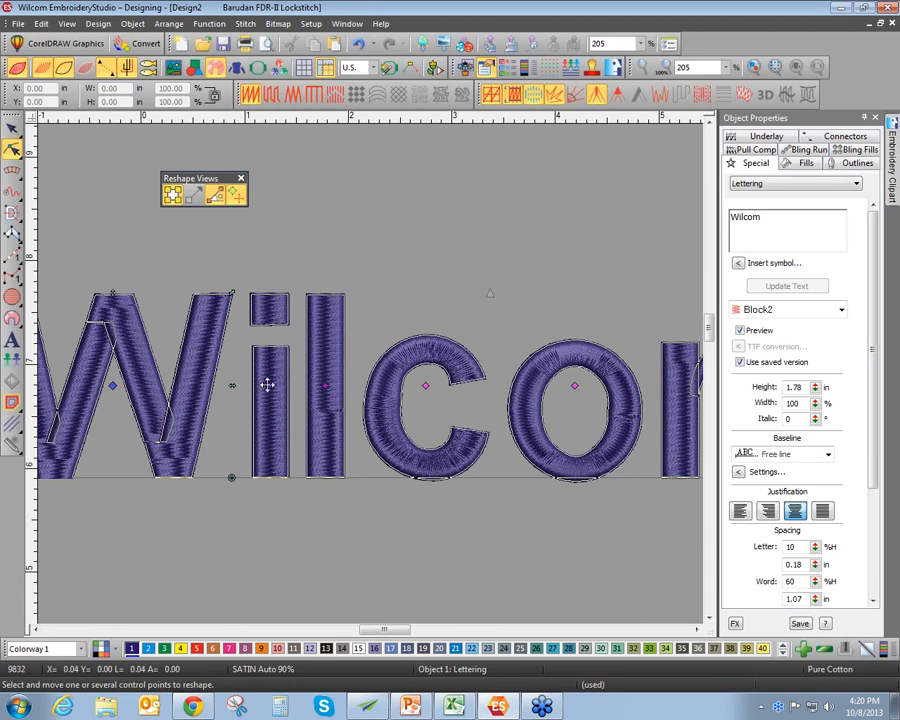
{"action": "left_click", "coordinate": [323, 388]}
{"action": "left_click", "coordinate": [425, 385]}
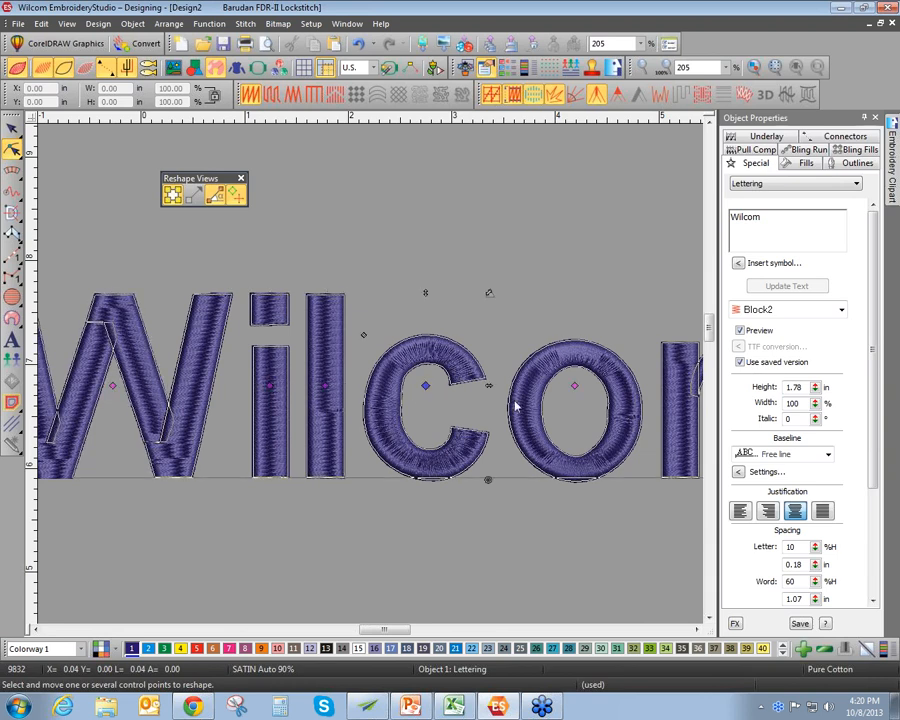
{"action": "left_click", "coordinate": [578, 388]}
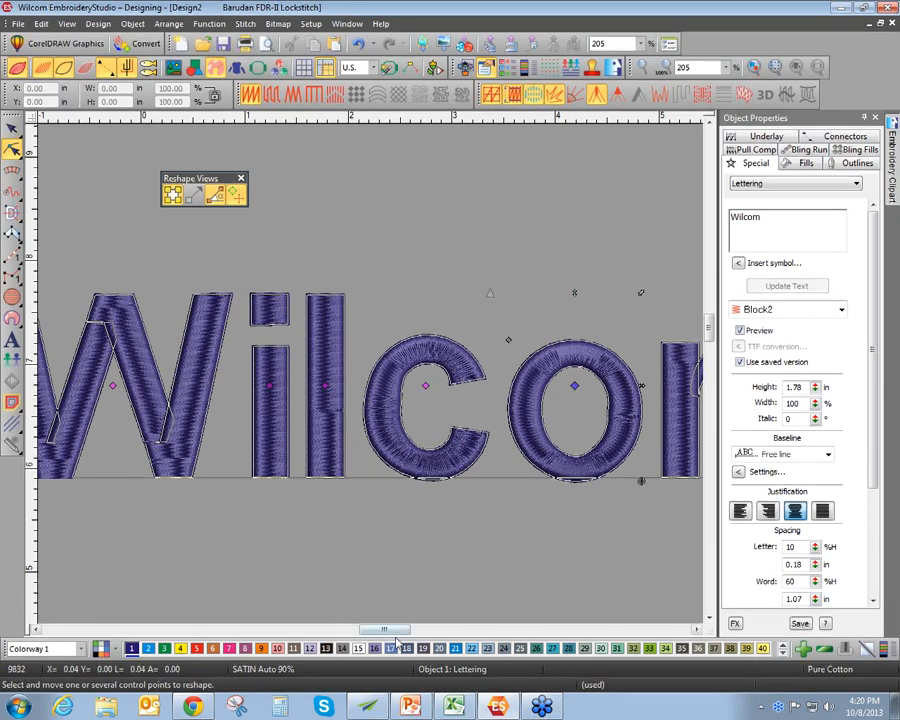
{"action": "left_click_drag", "start_coordinate": [385, 632], "coordinate": [401, 632]}
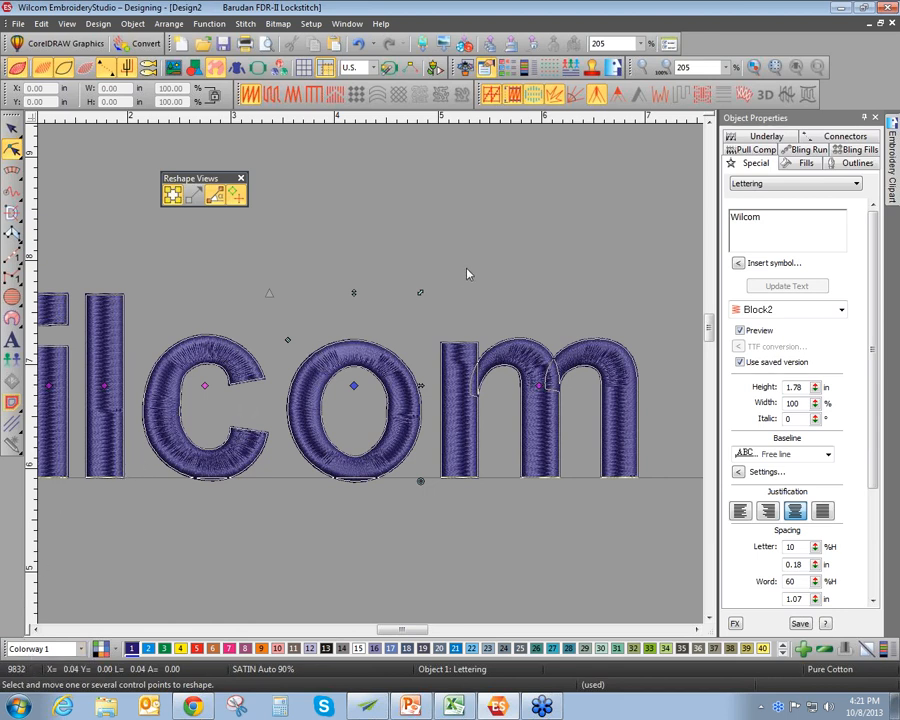
Try rotating the letter o counterclockwise and turn it back to roughly upright
{"action": "left_click", "coordinate": [355, 382]}
{"action": "mouse_move", "coordinate": [421, 482]}
{"action": "left_mouse_down"}
{"action": "mouse_move", "coordinate": [444, 416]}
{"action": "mouse_move", "coordinate": [414, 481]}
{"action": "mouse_move", "coordinate": [374, 502]}
{"action": "mouse_move", "coordinate": [400, 492]}
{"action": "mouse_move", "coordinate": [427, 459]}
{"action": "left_mouse_up"}
{"action": "left_click_drag", "start_coordinate": [436, 463], "coordinate": [416, 486]}
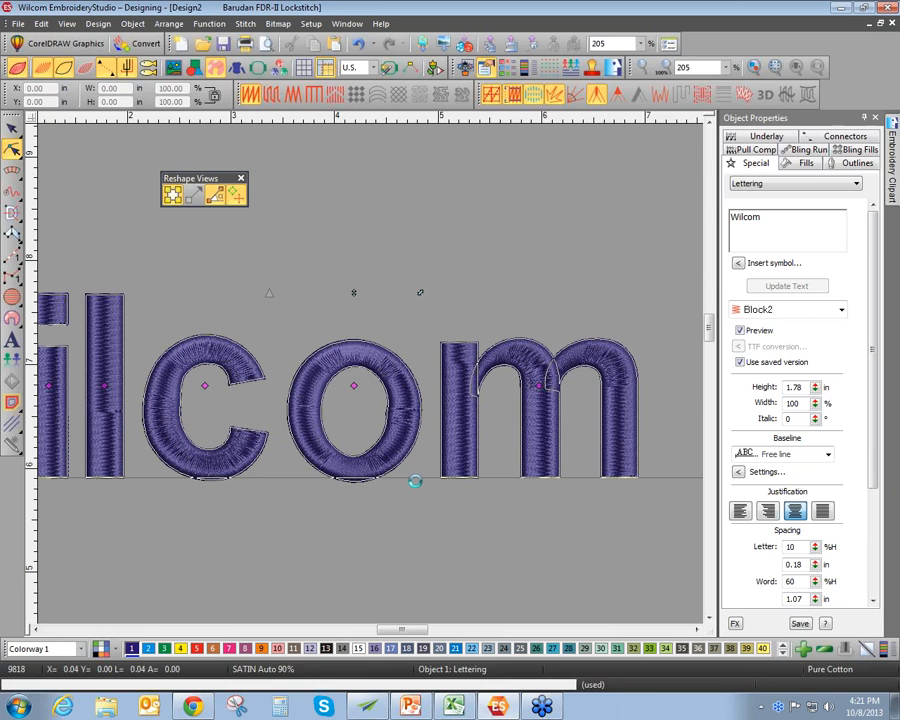
Widen the letter o, enlarge it well above its neighbouring letters, and stretch it taller, moving the Reshape Views toolbar out of the way
{"action": "left_click_drag", "start_coordinate": [422, 386], "coordinate": [458, 382]}
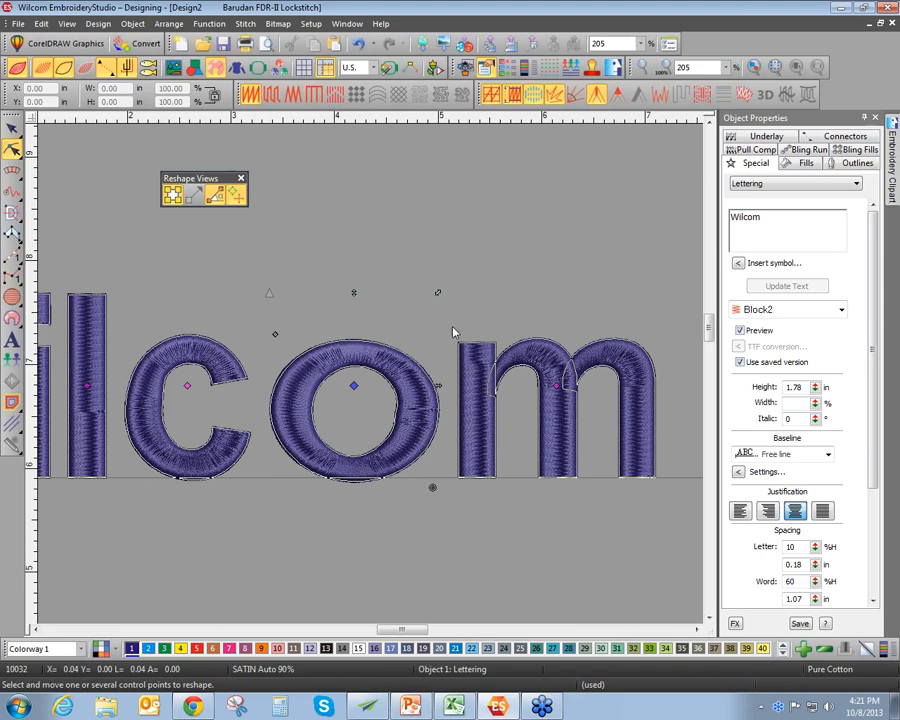
{"action": "left_click_drag", "start_coordinate": [437, 294], "coordinate": [518, 186]}
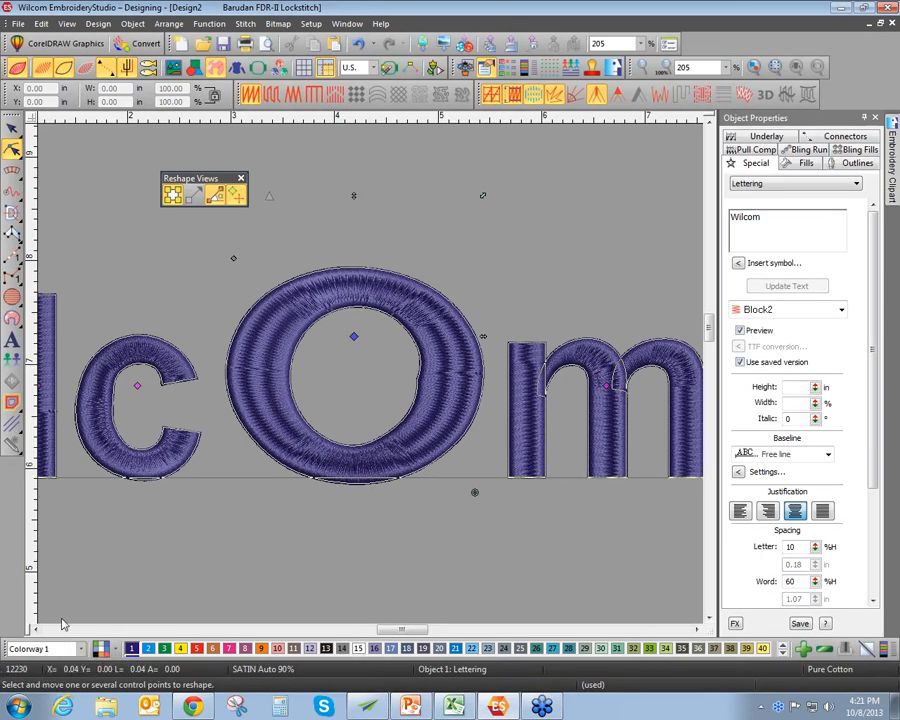
{"action": "left_click_drag", "start_coordinate": [212, 178], "coordinate": [118, 182]}
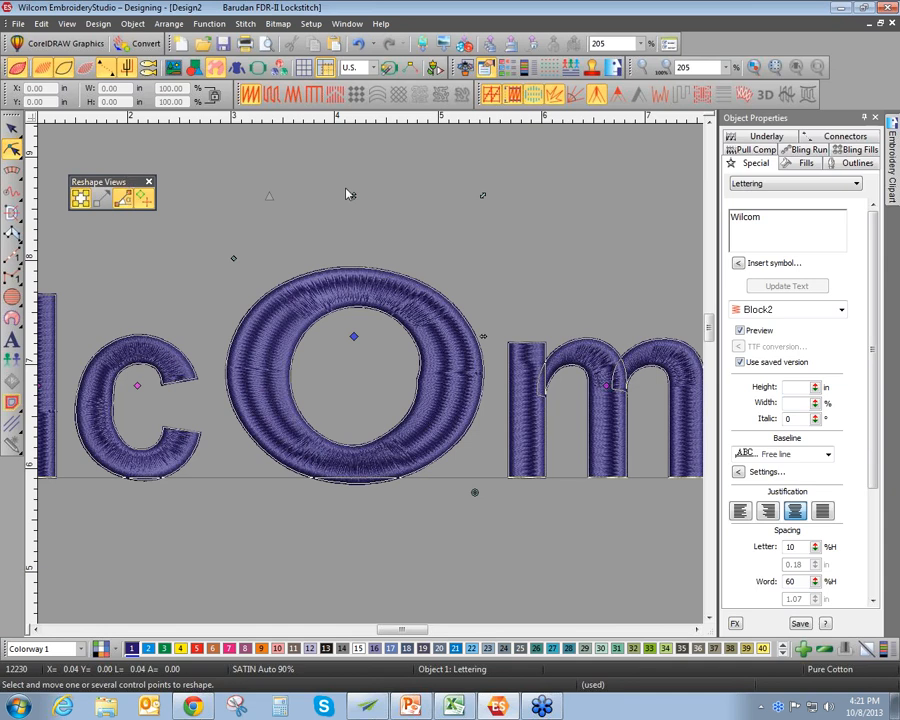
{"action": "left_click_drag", "start_coordinate": [353, 198], "coordinate": [357, 133]}
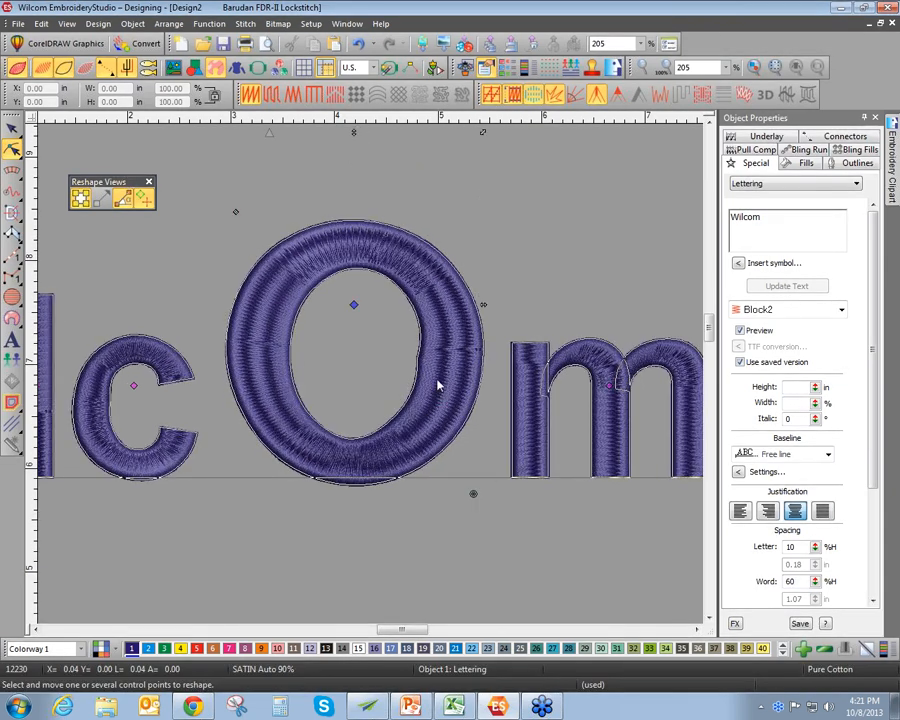
Try slanting the enlarged letter o to the left and straighten it again
{"action": "left_click_drag", "start_coordinate": [235, 209], "coordinate": [175, 258]}
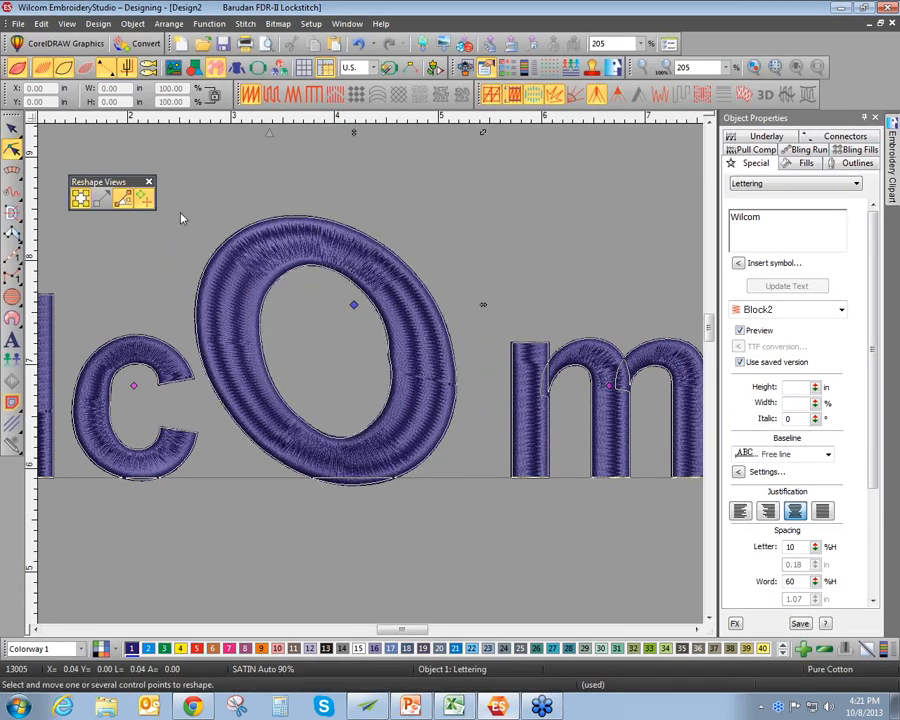
{"action": "left_click_drag", "start_coordinate": [177, 207], "coordinate": [215, 237]}
{"action": "scroll", "coordinate": [374, 380], "scroll_direction": "down", "scroll_amount": 1}
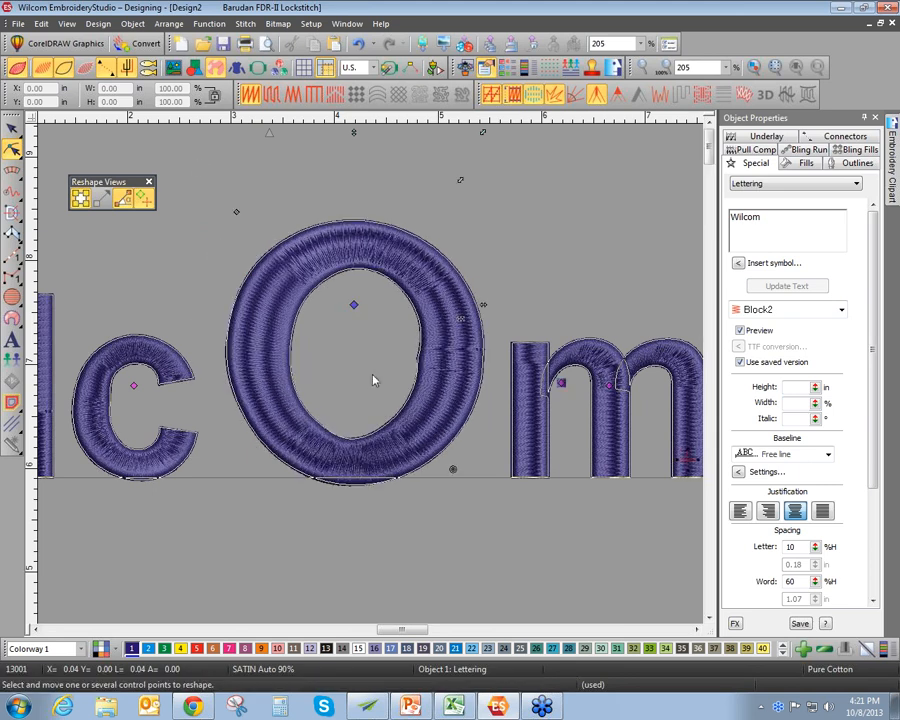
{"action": "scroll", "coordinate": [373, 391], "scroll_direction": "down", "scroll_amount": 1}
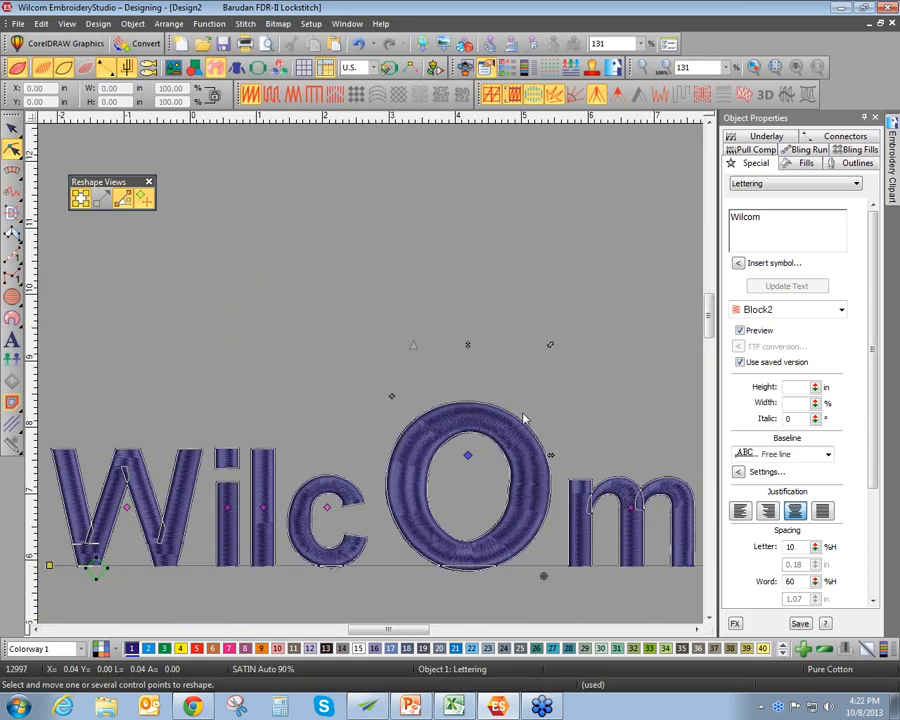
Reshape the enlarged o's upper right outer edge by pulling a node inward into a dent and an added corner node outward into a point
{"action": "scroll", "coordinate": [326, 412], "scroll_direction": "up", "scroll_amount": 2}
{"action": "left_click", "coordinate": [325, 420]}
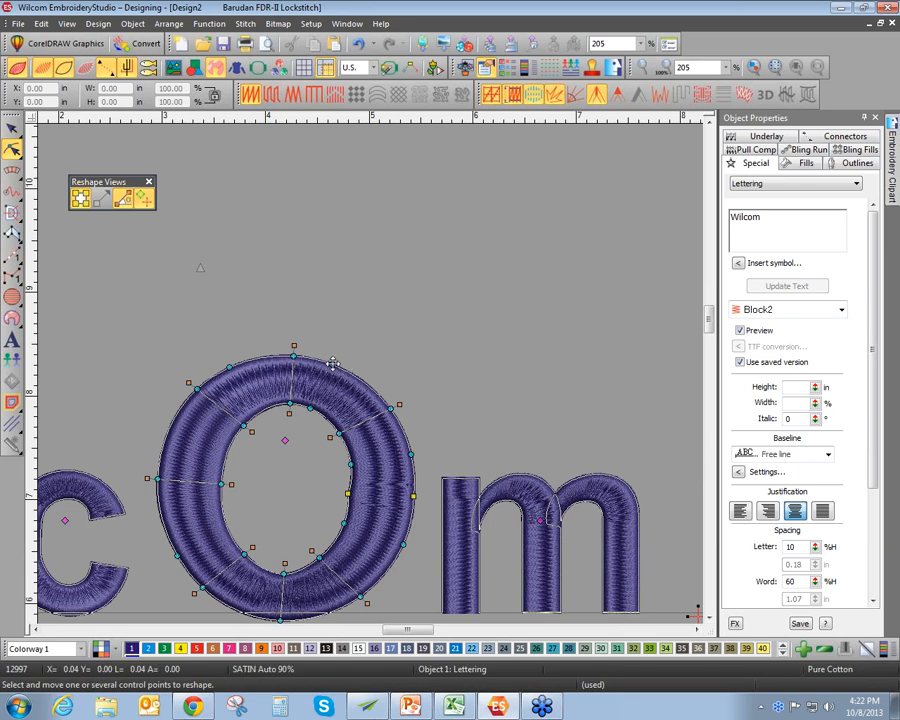
{"action": "scroll", "coordinate": [345, 368], "scroll_direction": "up", "scroll_amount": 1}
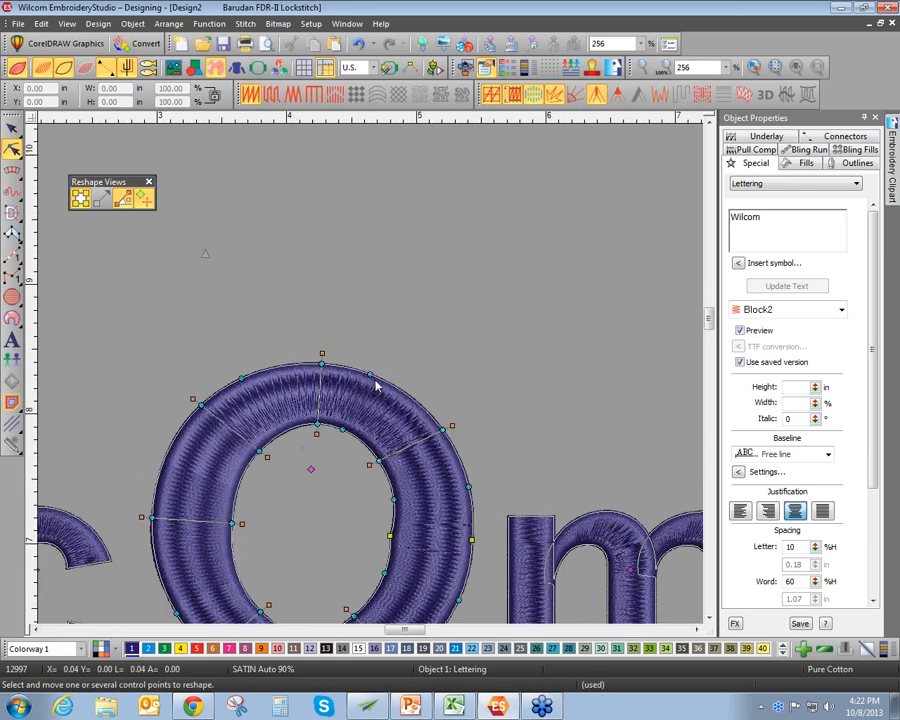
{"action": "scroll", "coordinate": [371, 376], "scroll_direction": "up", "scroll_amount": 2}
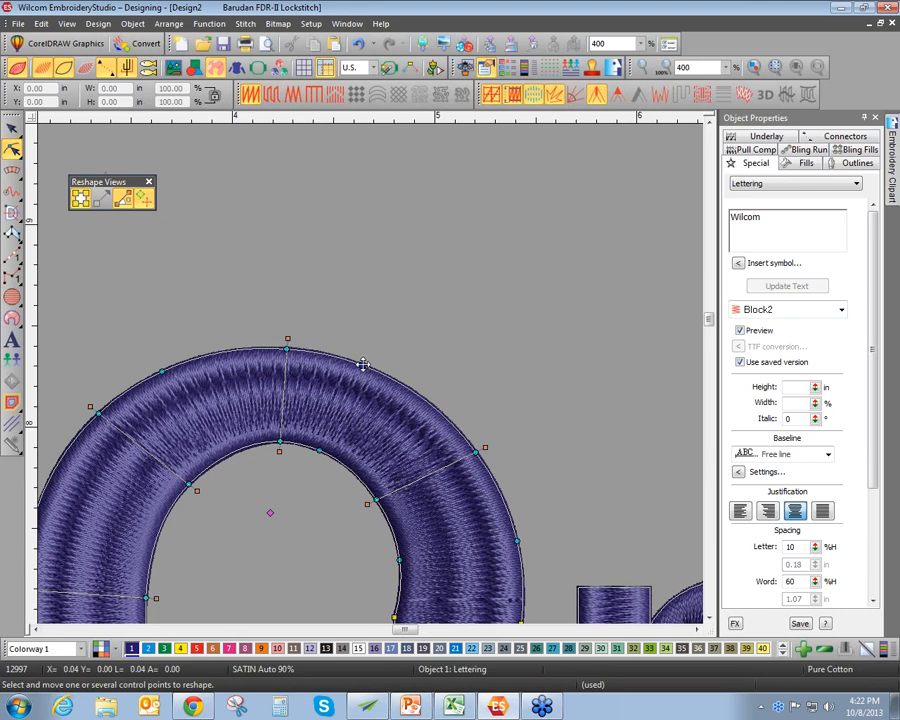
{"action": "left_click_drag", "start_coordinate": [369, 412], "coordinate": [368, 413]}
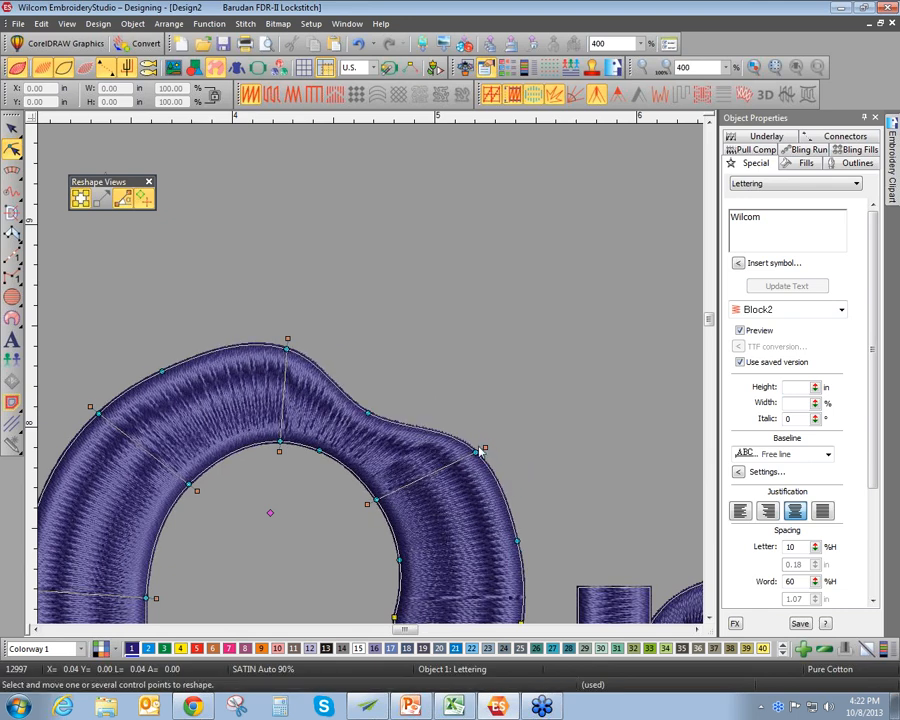
{"action": "left_click", "coordinate": [429, 430]}
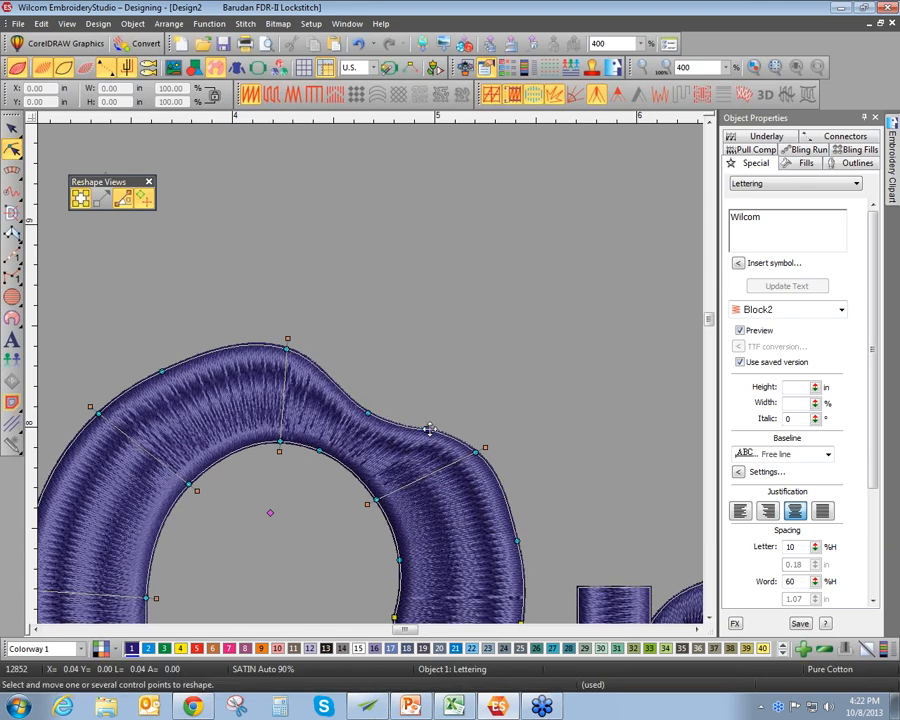
{"action": "left_click_drag", "start_coordinate": [429, 430], "coordinate": [446, 383]}
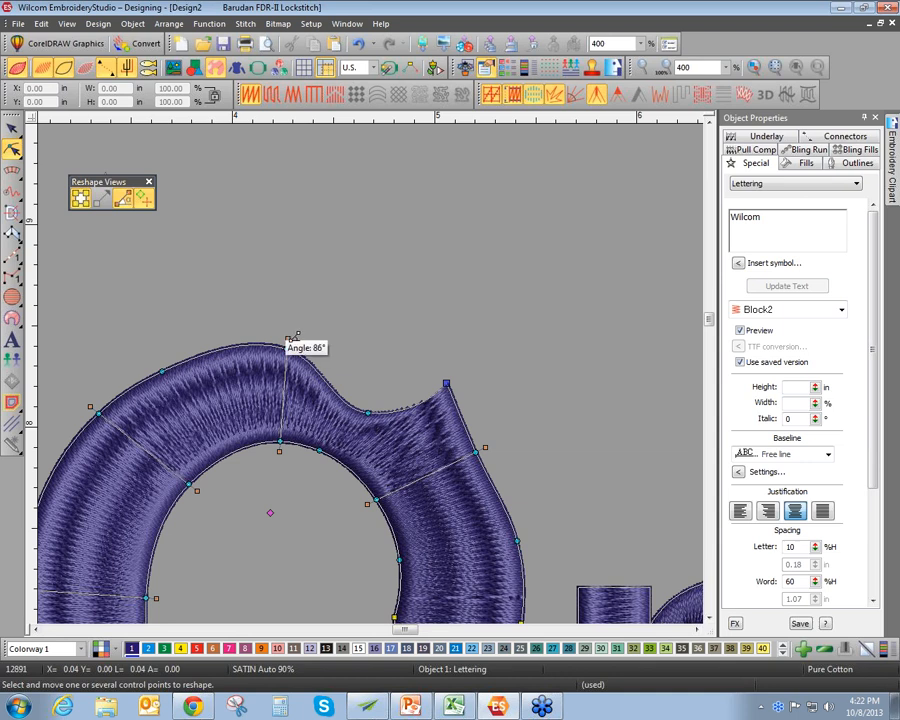
Check the reshaped o with TrueView off and on, and turn off Auto split for the lettering's satin fill
{"action": "key", "text": "t"}
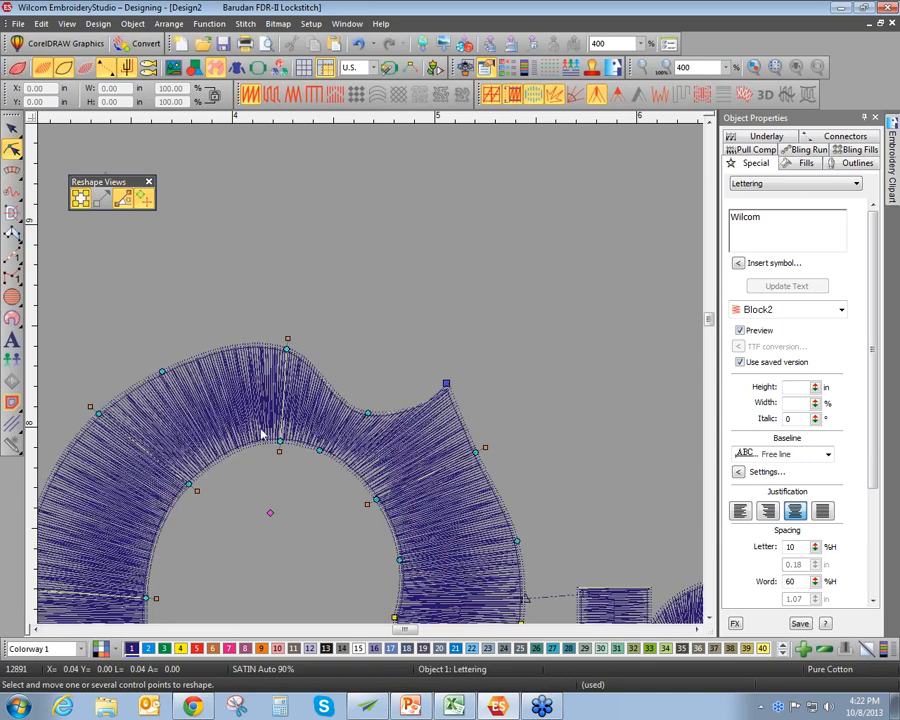
{"action": "scroll", "coordinate": [371, 380], "scroll_direction": "up", "scroll_amount": 1}
{"action": "left_click", "coordinate": [12, 129]}
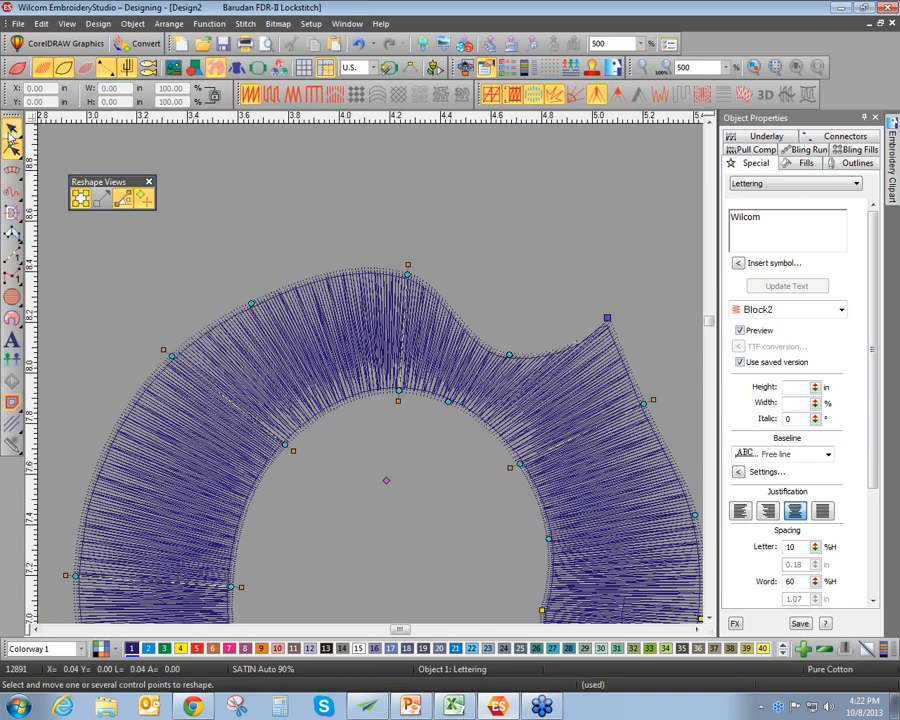
{"action": "key", "text": "t"}
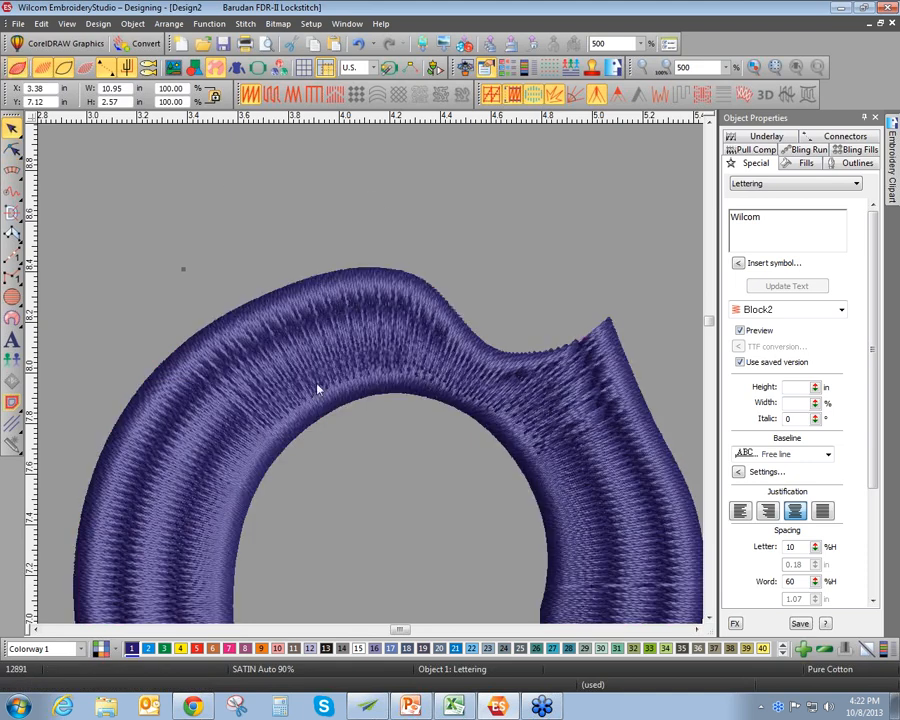
{"action": "left_click", "coordinate": [794, 164]}
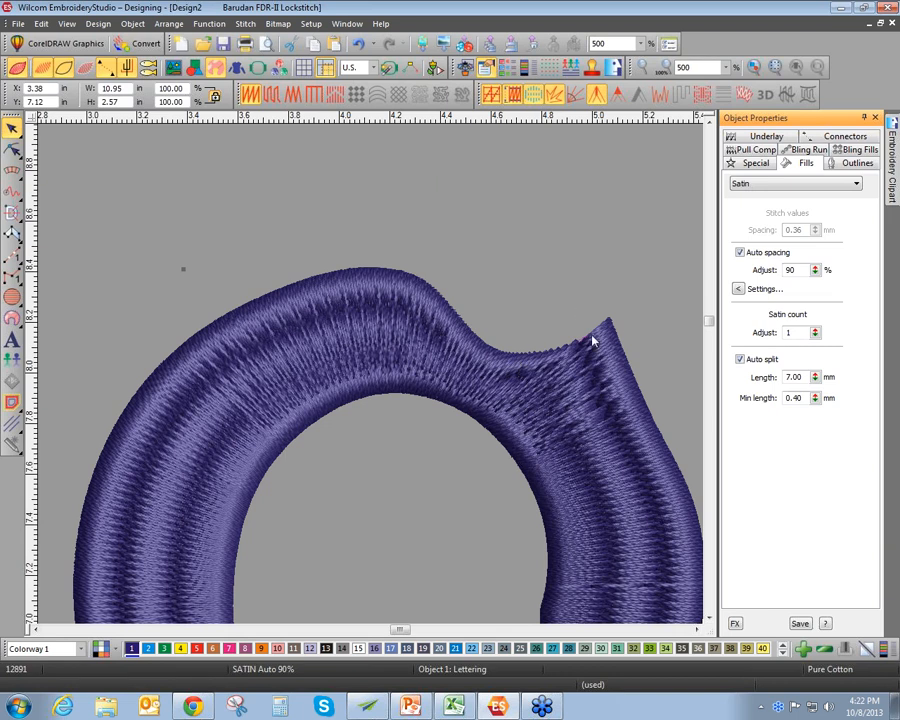
{"action": "left_click", "coordinate": [740, 359]}
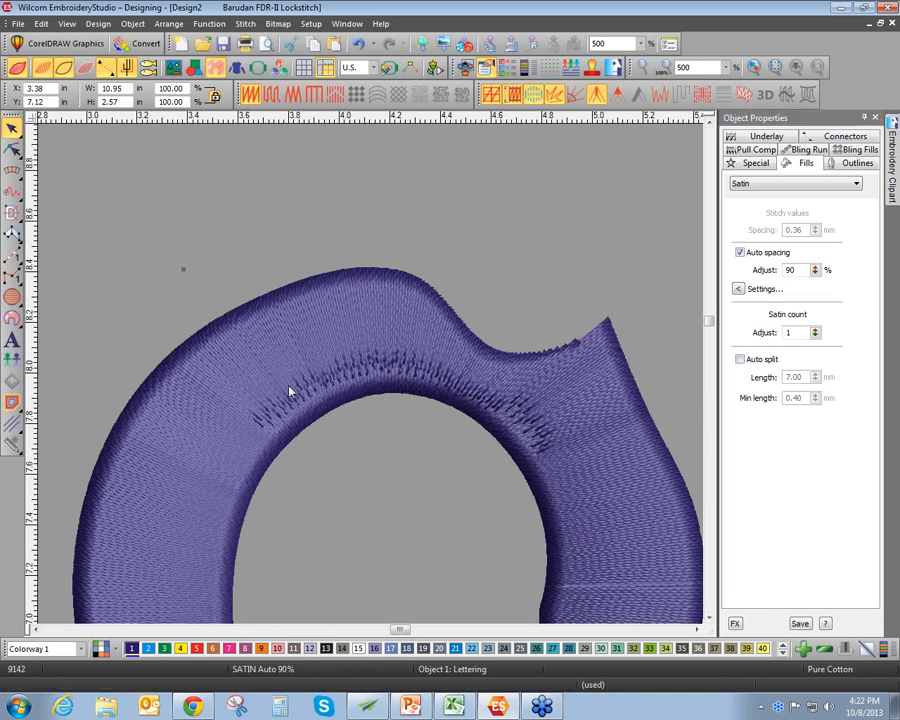
With TrueView off, swing the inner end of the stitch angle line at the o's top to the left, and past its starting point to the right
{"action": "left_click", "coordinate": [12, 148]}
{"action": "key", "text": "t"}
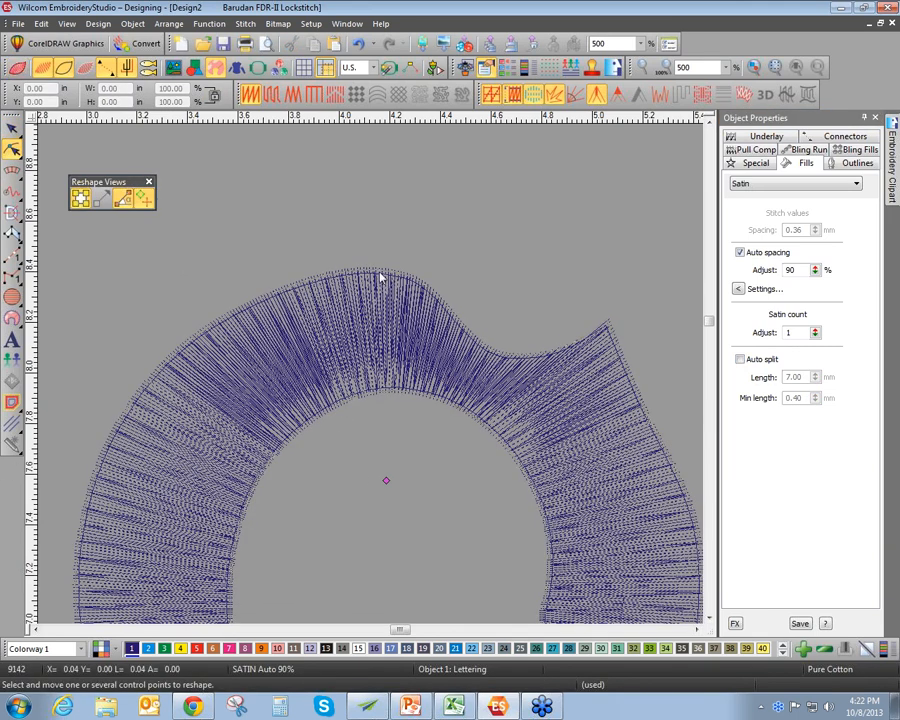
{"action": "left_click", "coordinate": [348, 276]}
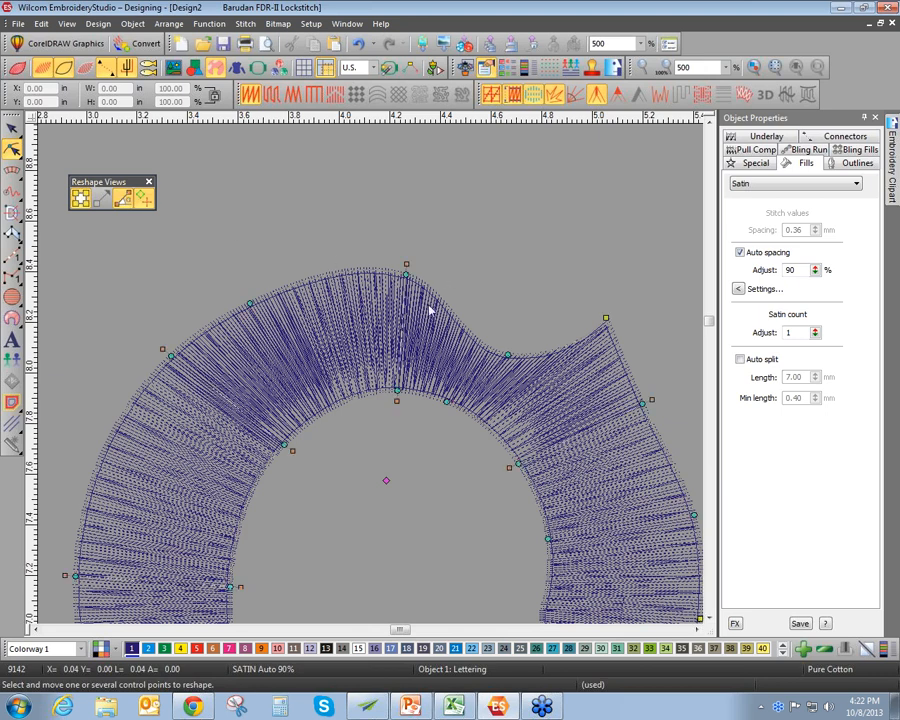
{"action": "scroll", "coordinate": [372, 380], "scroll_direction": "up", "scroll_amount": 2}
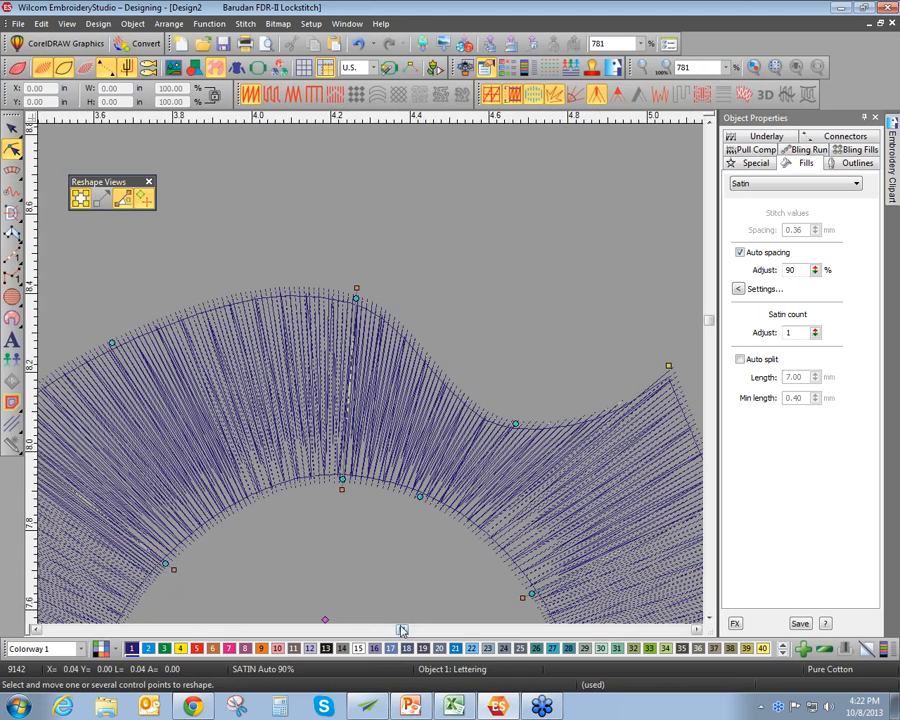
{"action": "left_click_drag", "start_coordinate": [401, 629], "coordinate": [396, 628]}
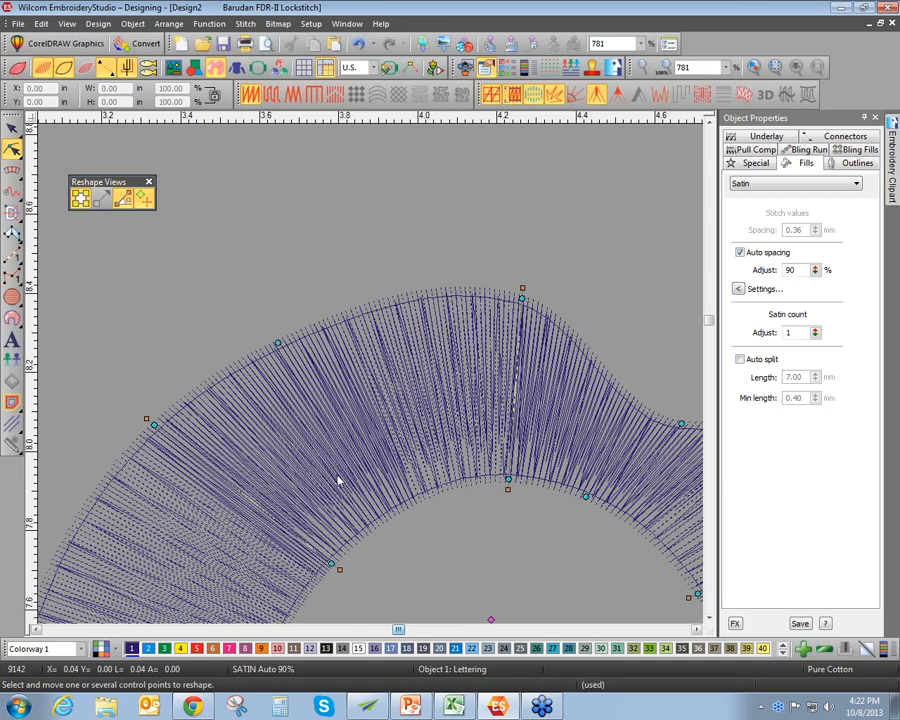
{"action": "scroll", "coordinate": [340, 482], "scroll_direction": "up", "scroll_amount": 1}
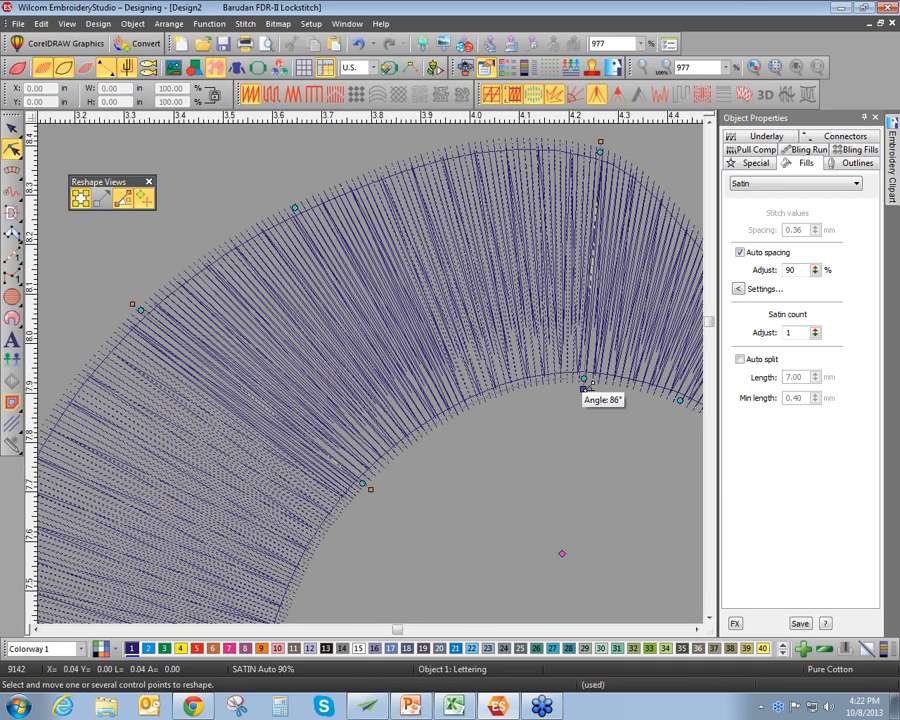
{"action": "left_click_drag", "start_coordinate": [586, 387], "coordinate": [406, 503]}
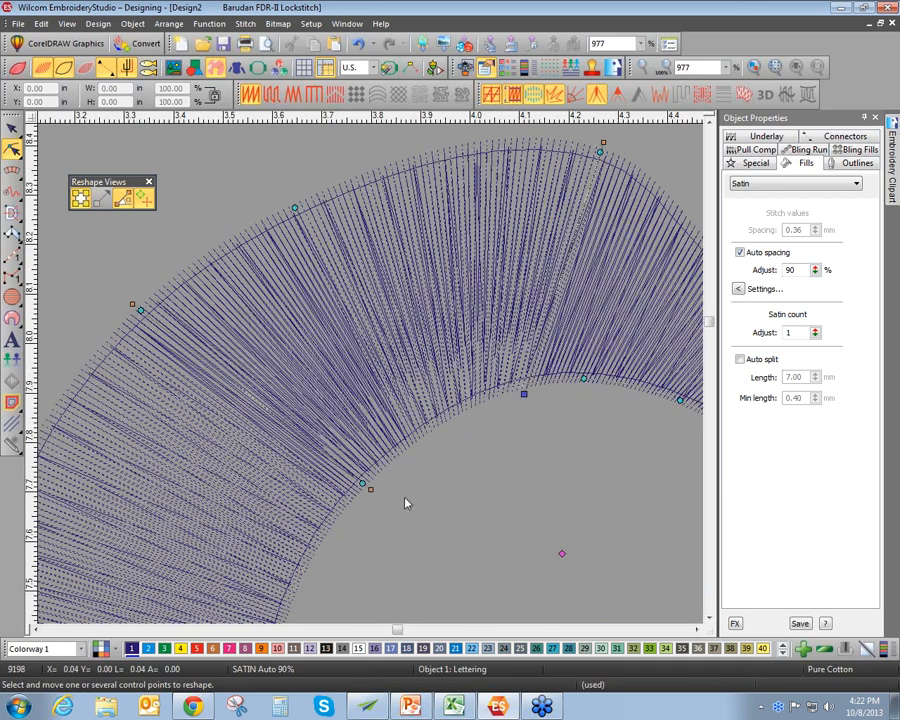
{"action": "scroll", "coordinate": [562, 330], "scroll_direction": "up", "scroll_amount": 2}
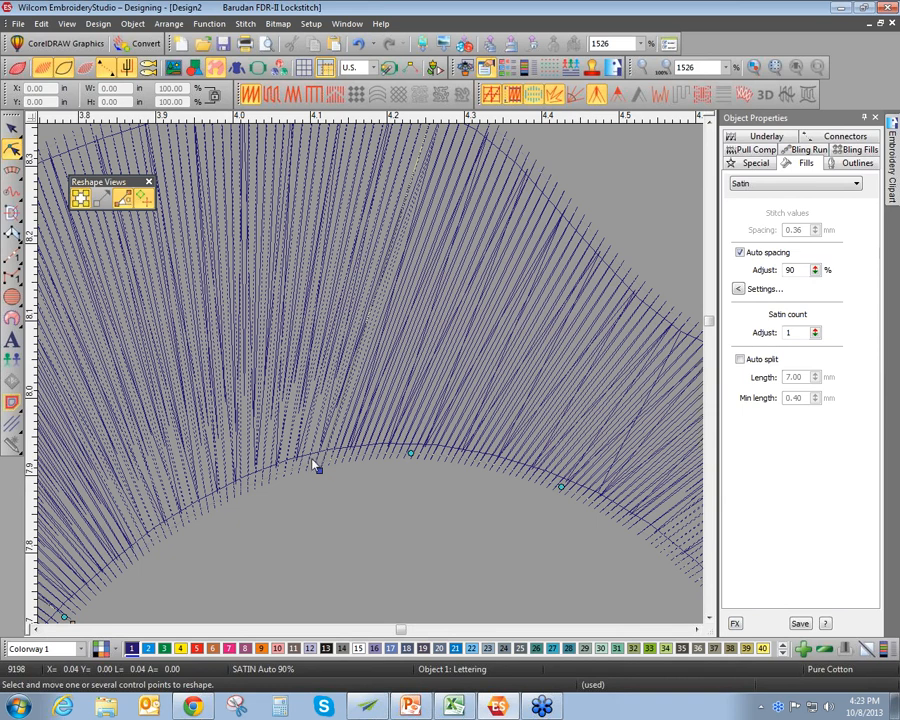
{"action": "left_click_drag", "start_coordinate": [318, 468], "coordinate": [494, 494]}
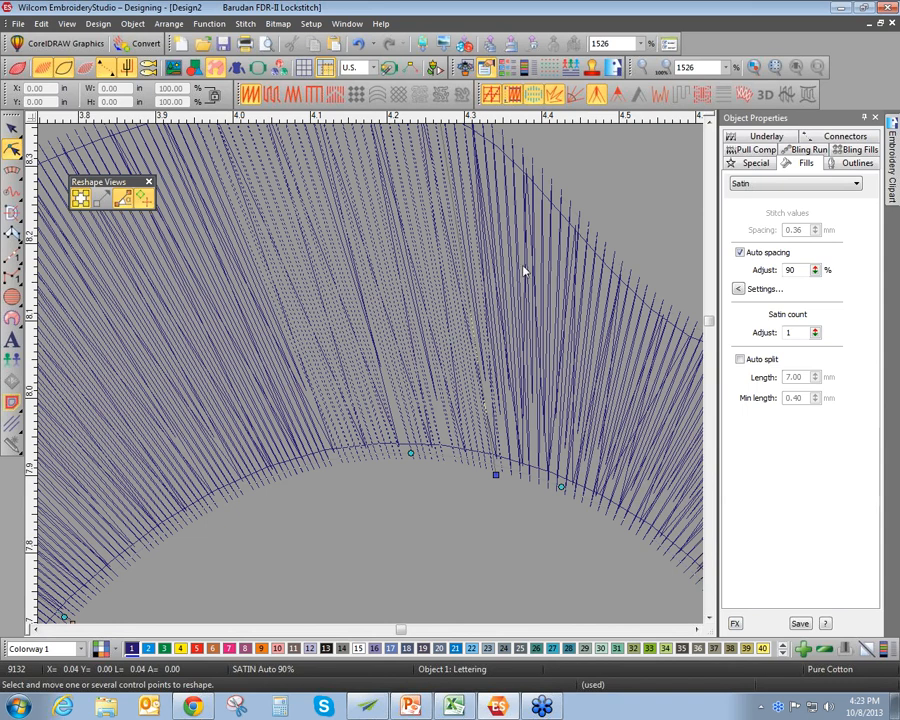
Finish reshaping the o and change the Wilcom lettering's baseline to Arc CW
{"action": "scroll", "coordinate": [514, 245], "scroll_direction": "down", "scroll_amount": 3}
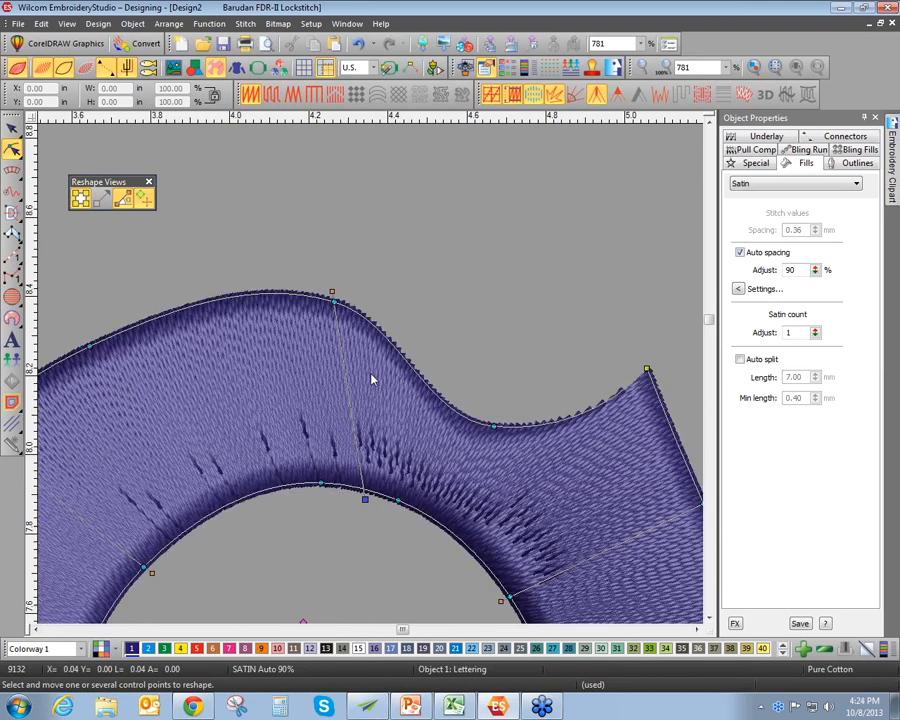
{"action": "scroll", "coordinate": [371, 379], "scroll_direction": "down", "scroll_amount": 3}
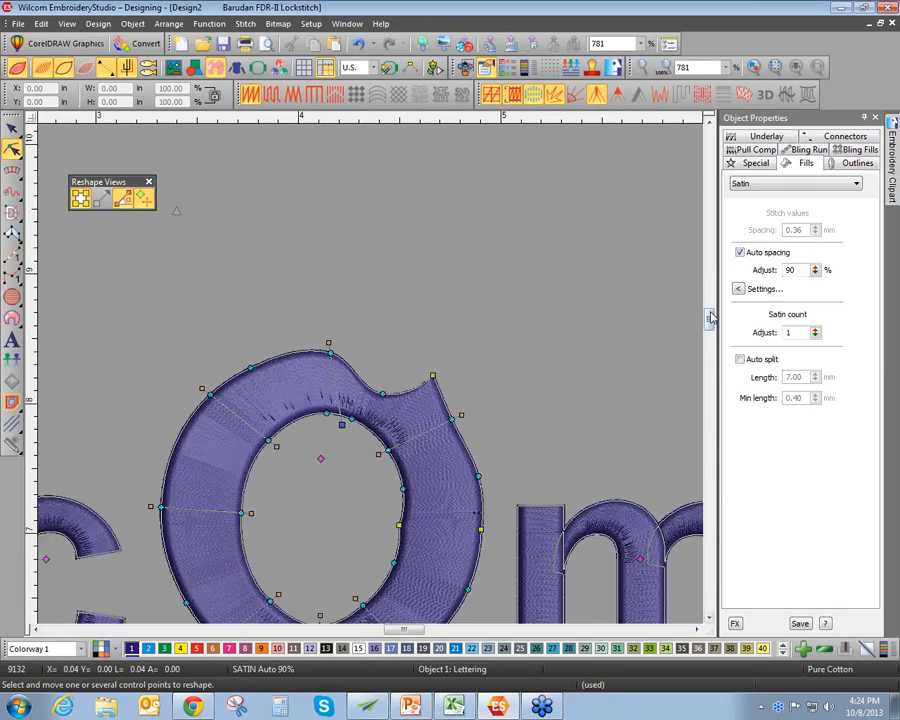
{"action": "left_click", "coordinate": [13, 341]}
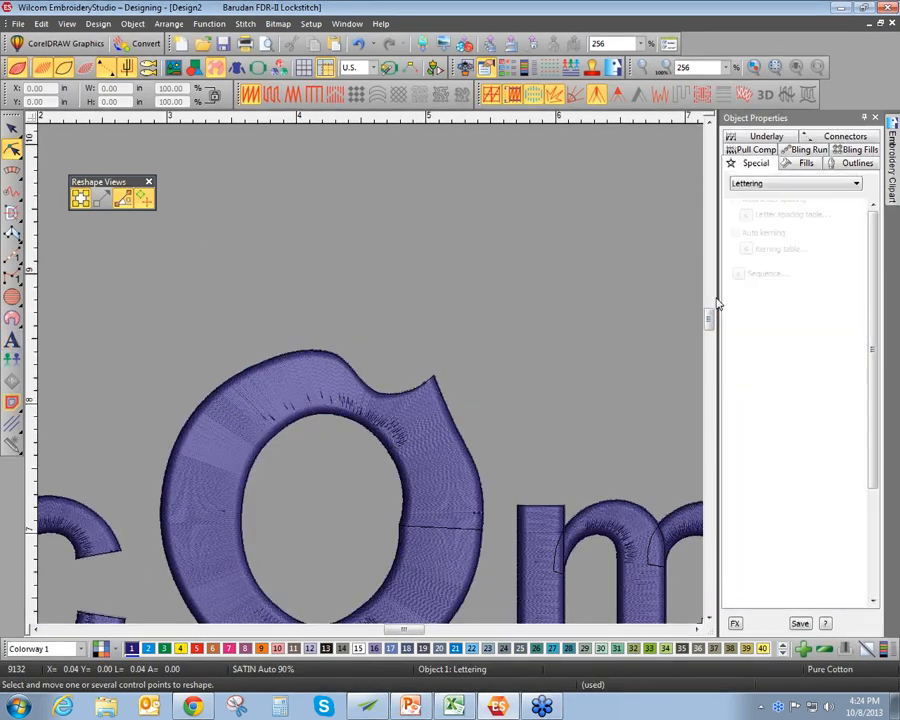
{"action": "left_click", "coordinate": [13, 124]}
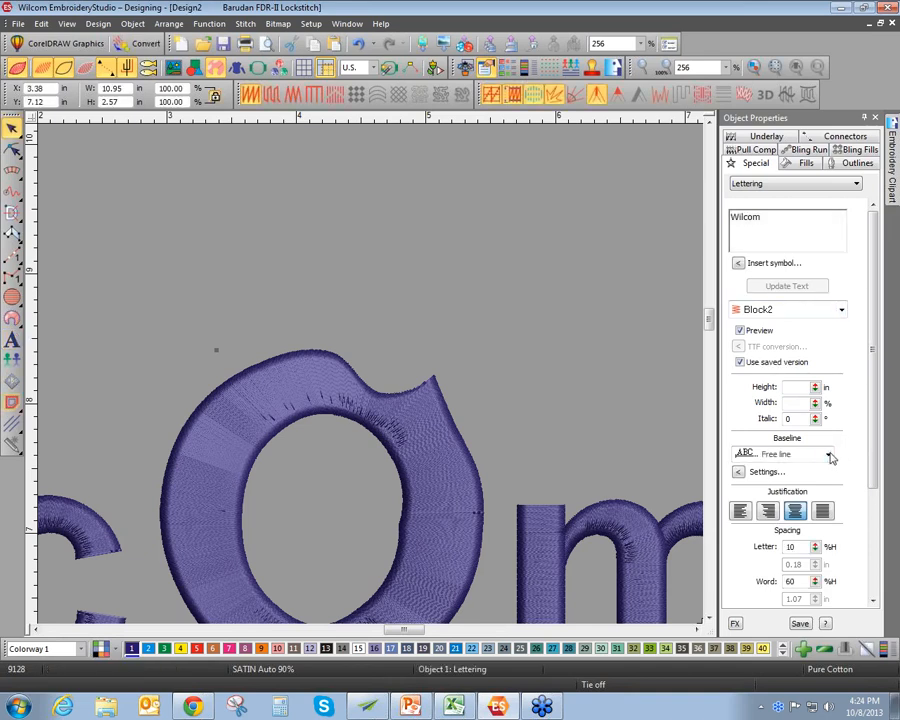
{"action": "left_click", "coordinate": [829, 455]}
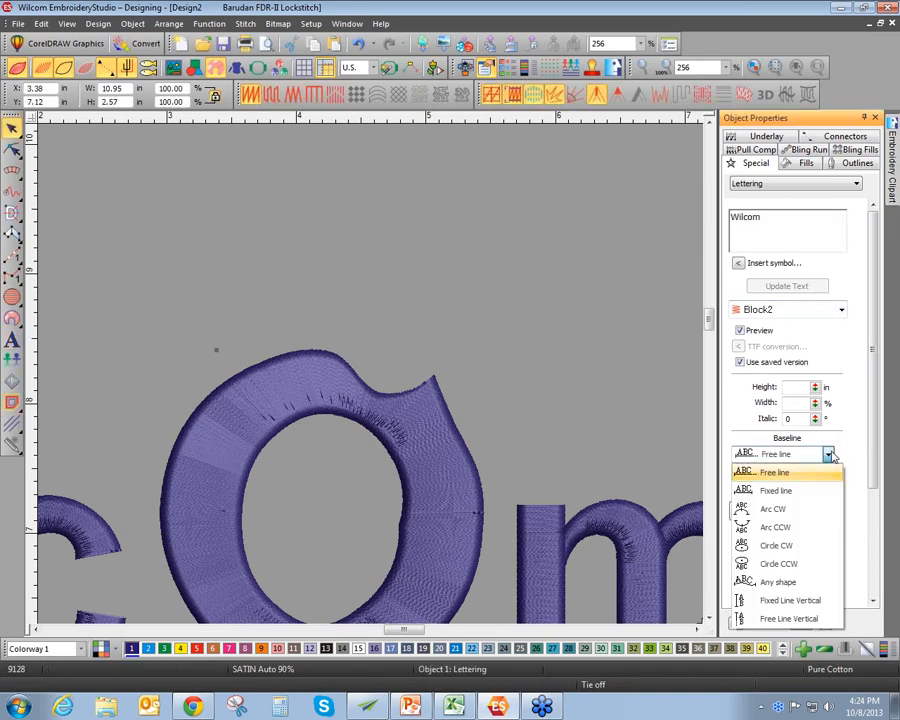
{"action": "left_click", "coordinate": [774, 510]}
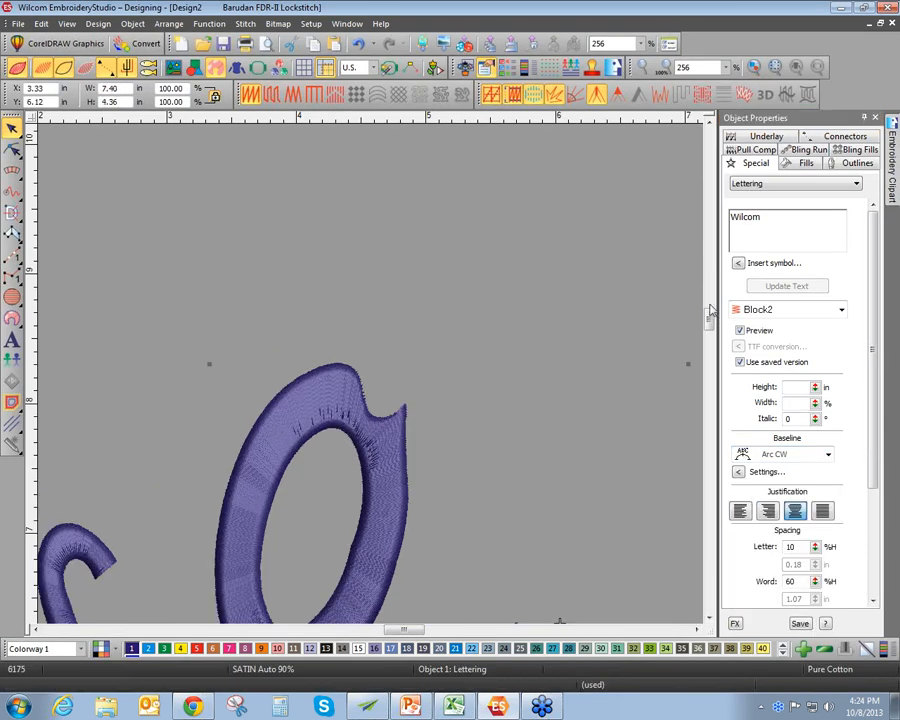
Scale the arched lettering up proportionally to about 116.57%, making it about 8.62 in wide
{"action": "left_click_drag", "start_coordinate": [709, 319], "coordinate": [709, 338]}
{"action": "scroll", "coordinate": [388, 326], "scroll_direction": "down", "scroll_amount": 2}
{"action": "scroll", "coordinate": [370, 378], "scroll_direction": "down", "scroll_amount": 2}
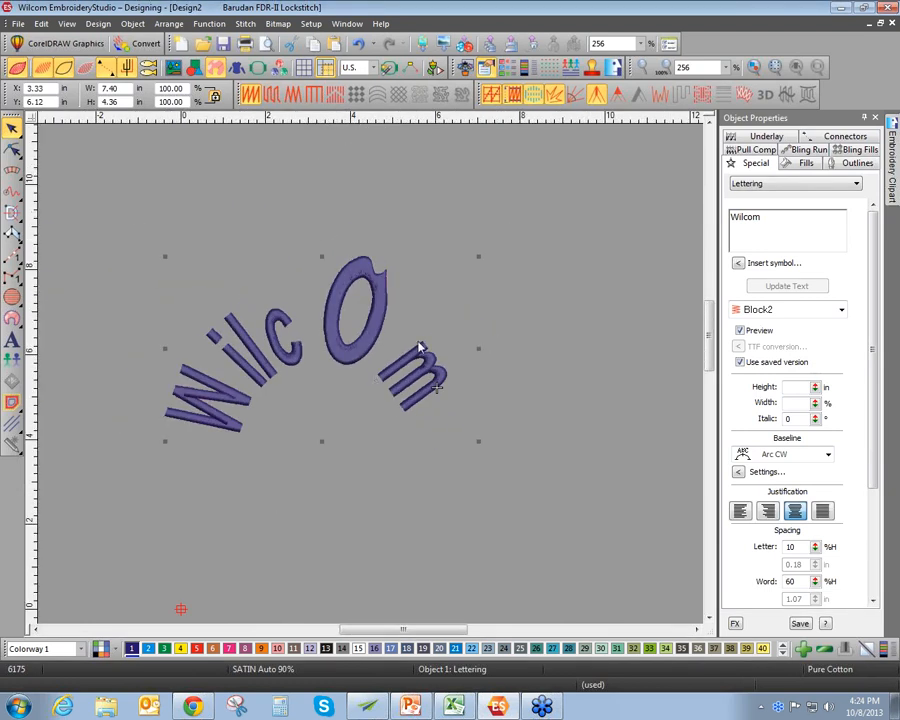
{"action": "left_click_drag", "start_coordinate": [478, 441], "coordinate": [530, 472]}
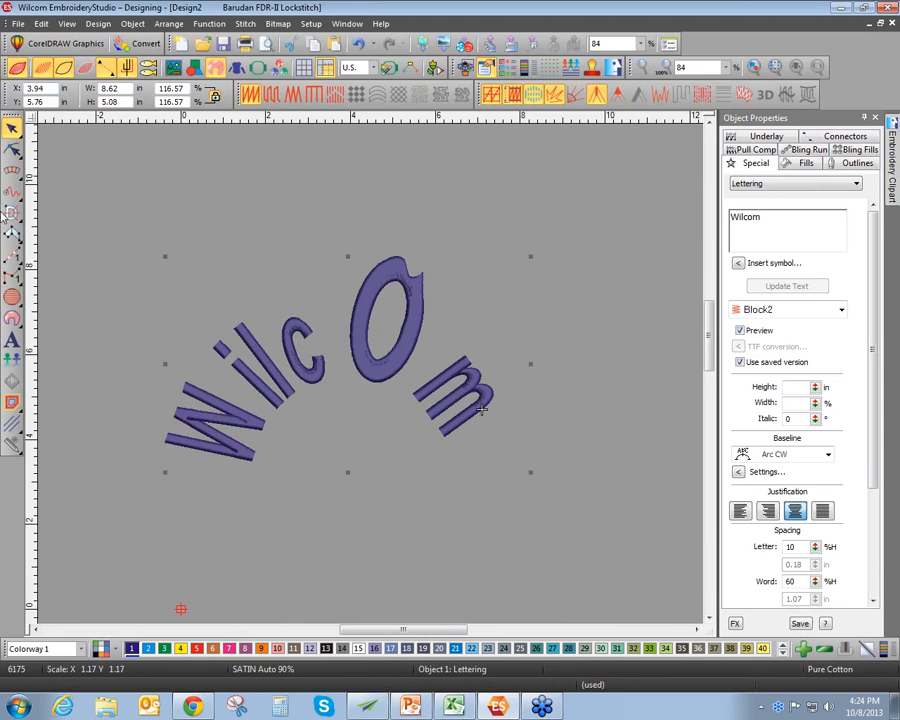
Flatten the arc baseline by lowering its apex, and shrink the enlarged o to roughly match the neighbouring letters
{"action": "left_click", "coordinate": [12, 148]}
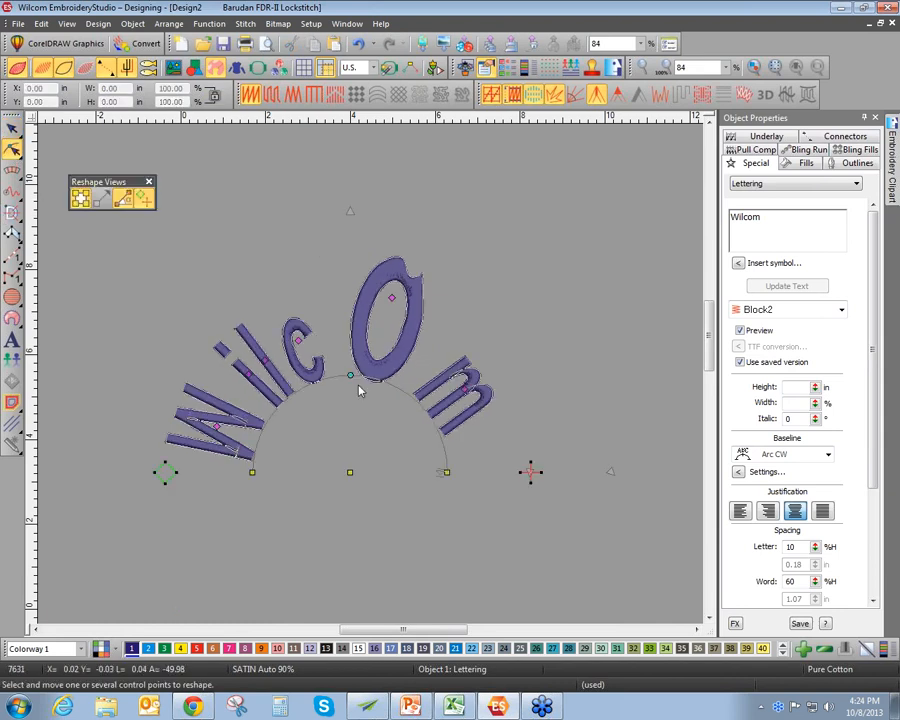
{"action": "left_click_drag", "start_coordinate": [350, 374], "coordinate": [349, 410]}
{"action": "left_click", "coordinate": [384, 330]}
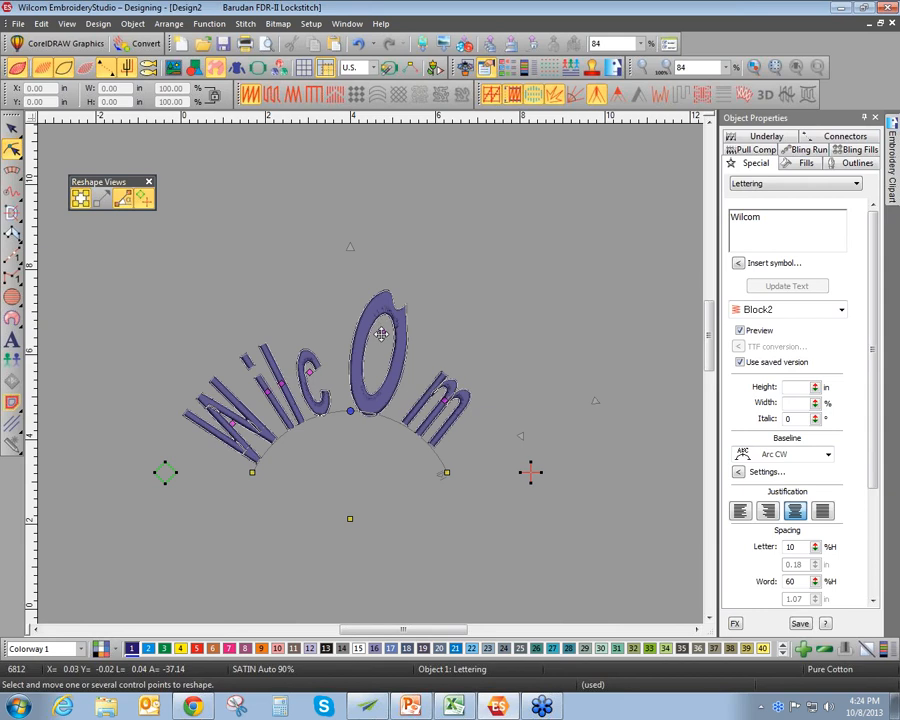
{"action": "left_click_drag", "start_coordinate": [422, 255], "coordinate": [399, 335]}
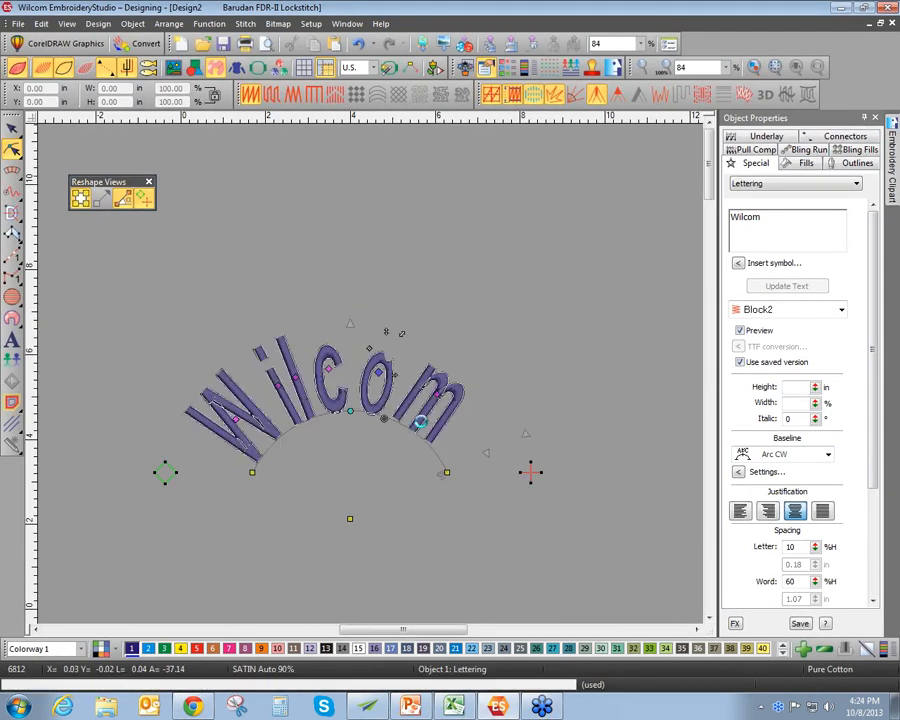
Move both ends of the arc baseline down and slightly outward, and lower its apex to keep a shallow arch
{"action": "left_click_drag", "start_coordinate": [446, 472], "coordinate": [456, 530]}
{"action": "left_click_drag", "start_coordinate": [254, 476], "coordinate": [242, 527]}
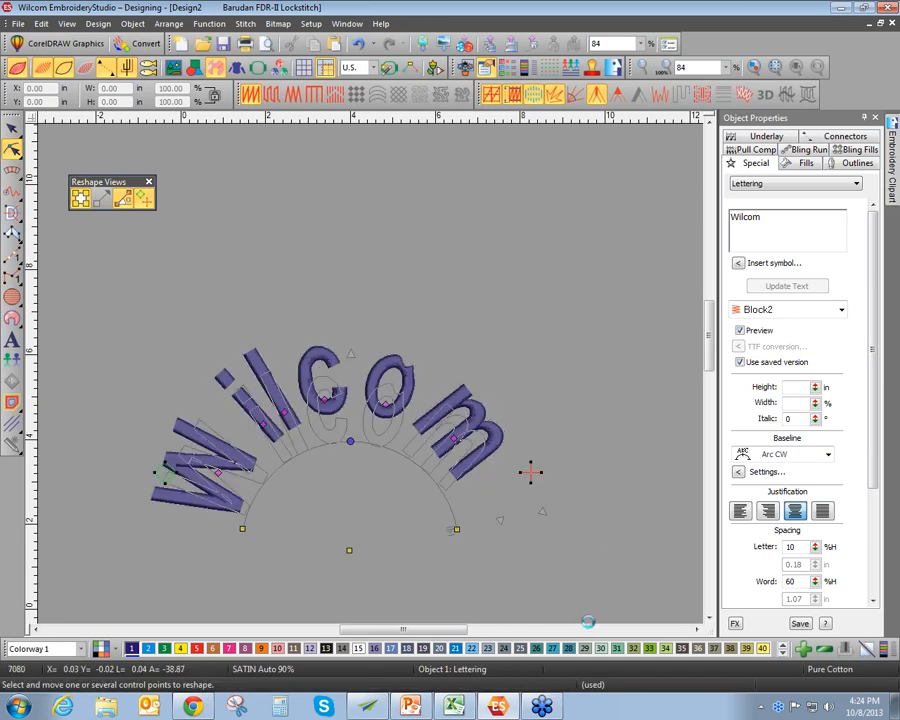
{"action": "scroll", "coordinate": [339, 451], "scroll_direction": "up", "scroll_amount": 2}
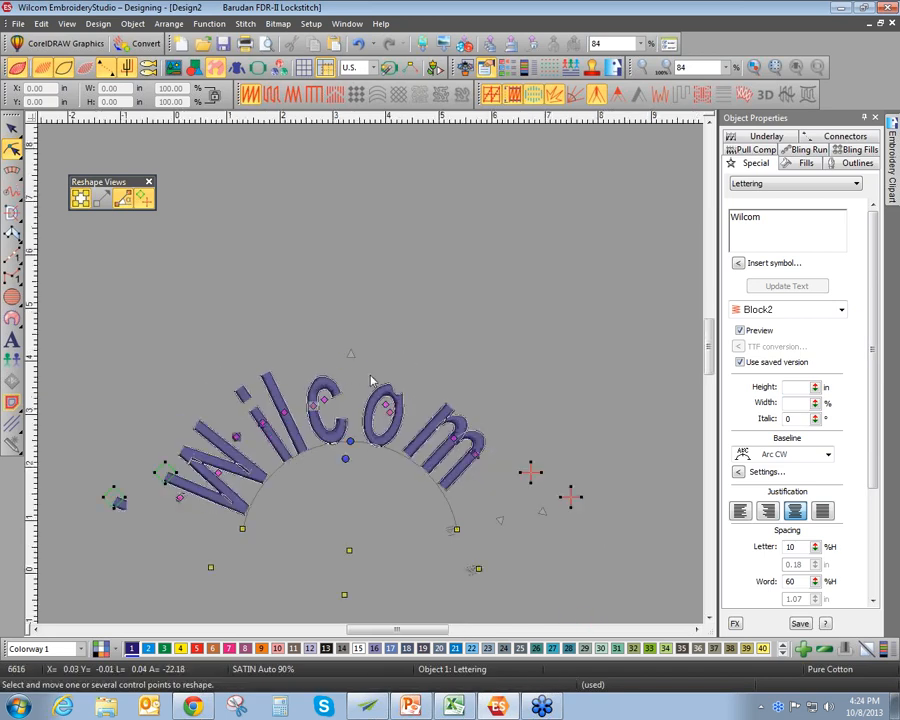
Change the lettering's baseline to Circle CW and spread the letters around the circle to 23% letter spacing
{"action": "left_click", "coordinate": [829, 454]}
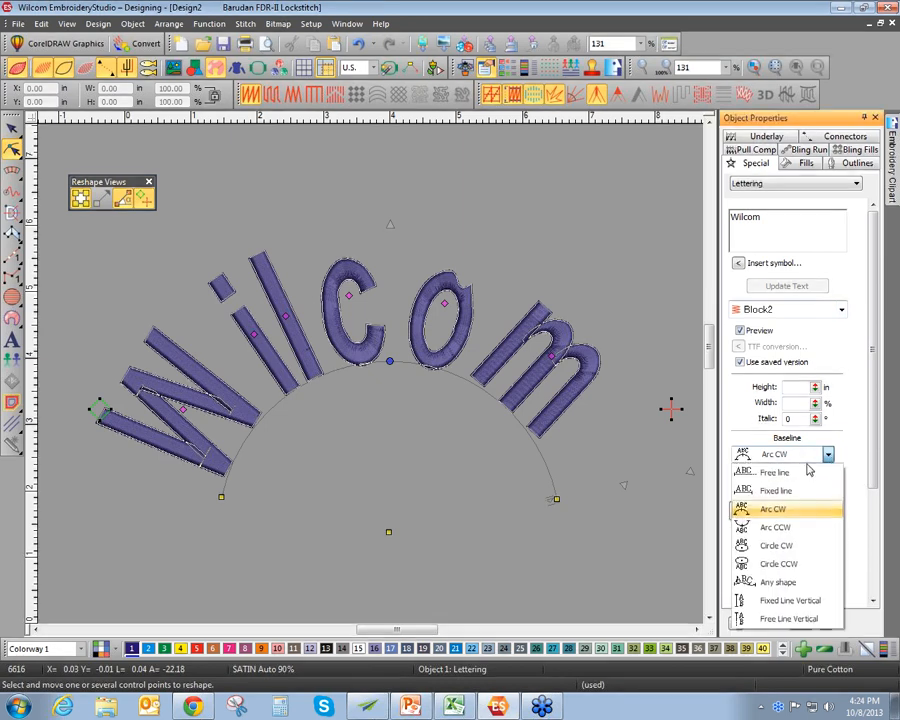
{"action": "left_click", "coordinate": [766, 545]}
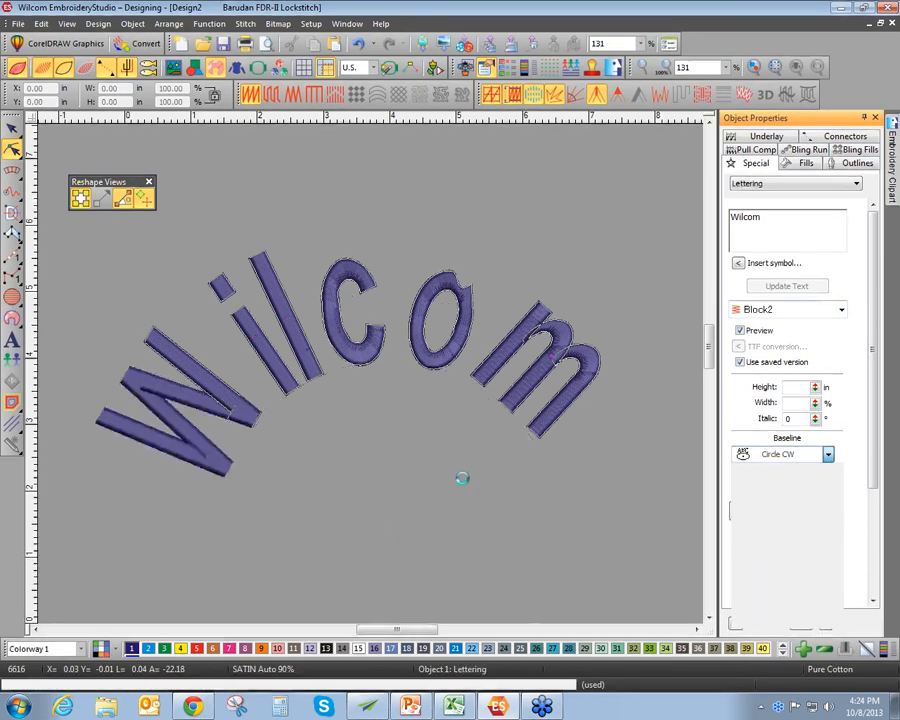
{"action": "left_click_drag", "start_coordinate": [388, 534], "coordinate": [416, 472]}
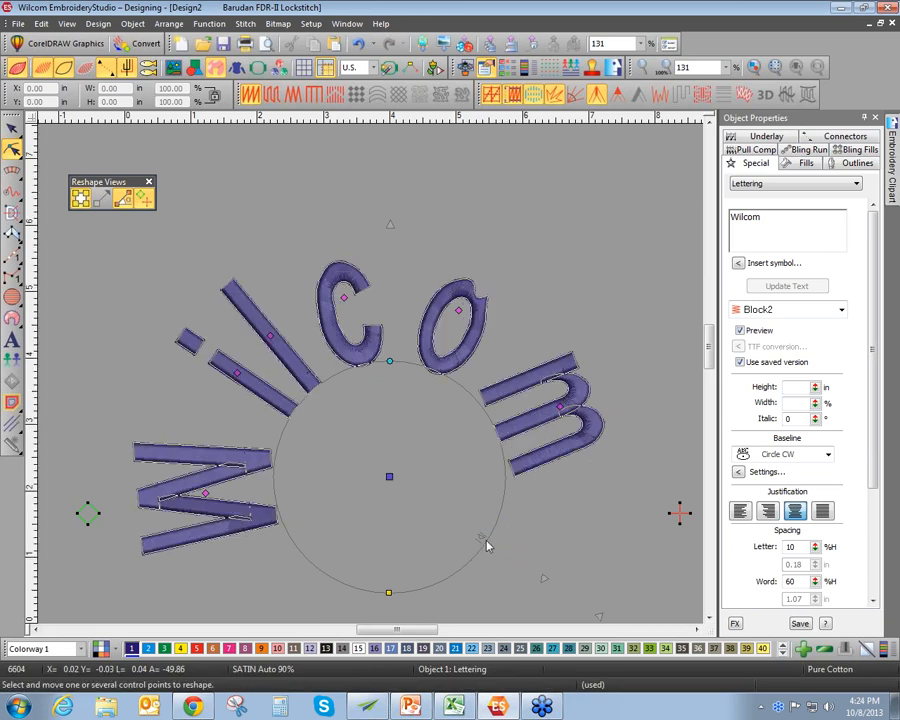
{"action": "left_click_drag", "start_coordinate": [480, 537], "coordinate": [460, 558]}
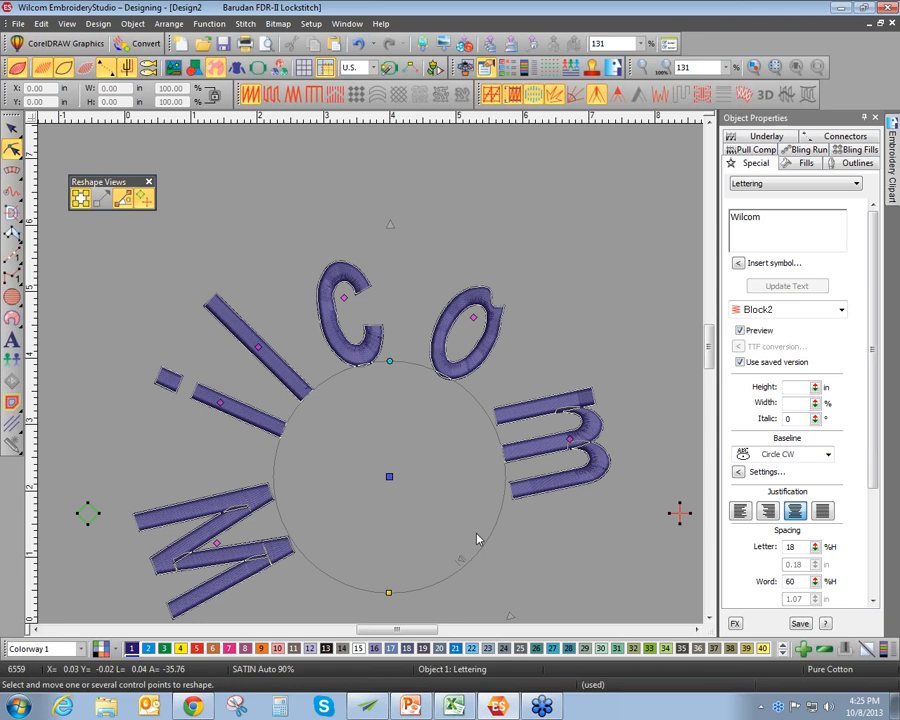
{"action": "left_click_drag", "start_coordinate": [462, 556], "coordinate": [445, 572]}
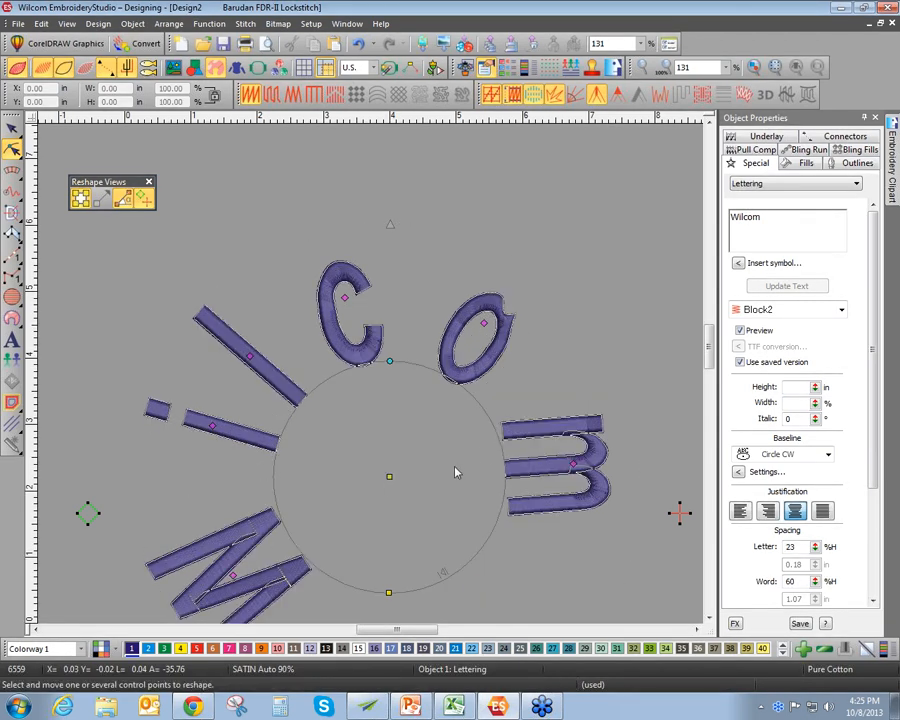
{"action": "left_click", "coordinate": [828, 454]}
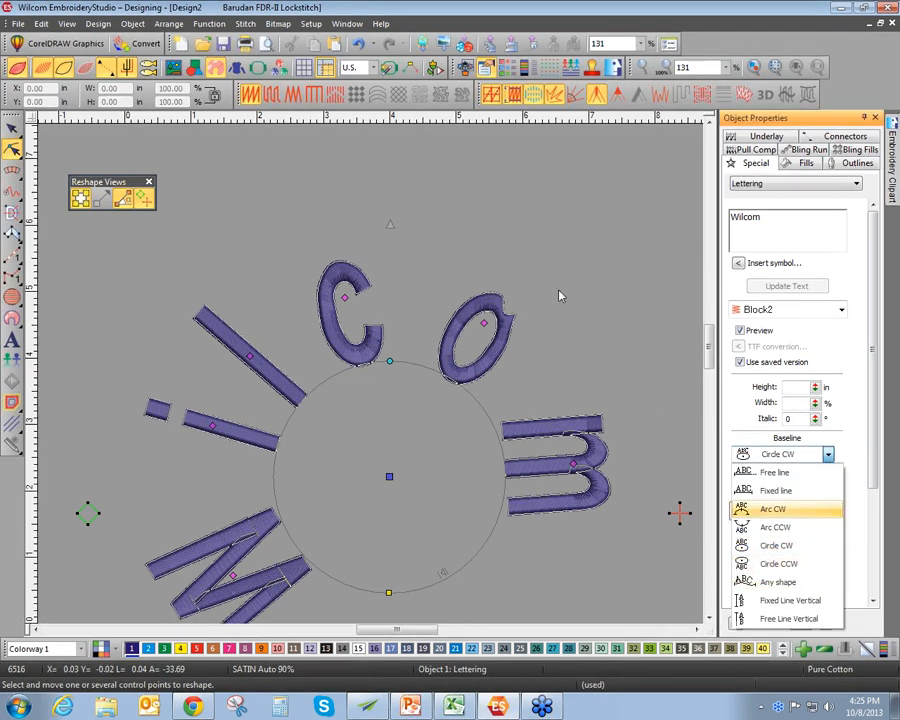
{"action": "left_click", "coordinate": [537, 214]}
{"action": "left_click", "coordinate": [470, 166]}
{"action": "scroll", "coordinate": [342, 297], "scroll_direction": "down", "scroll_amount": 2}
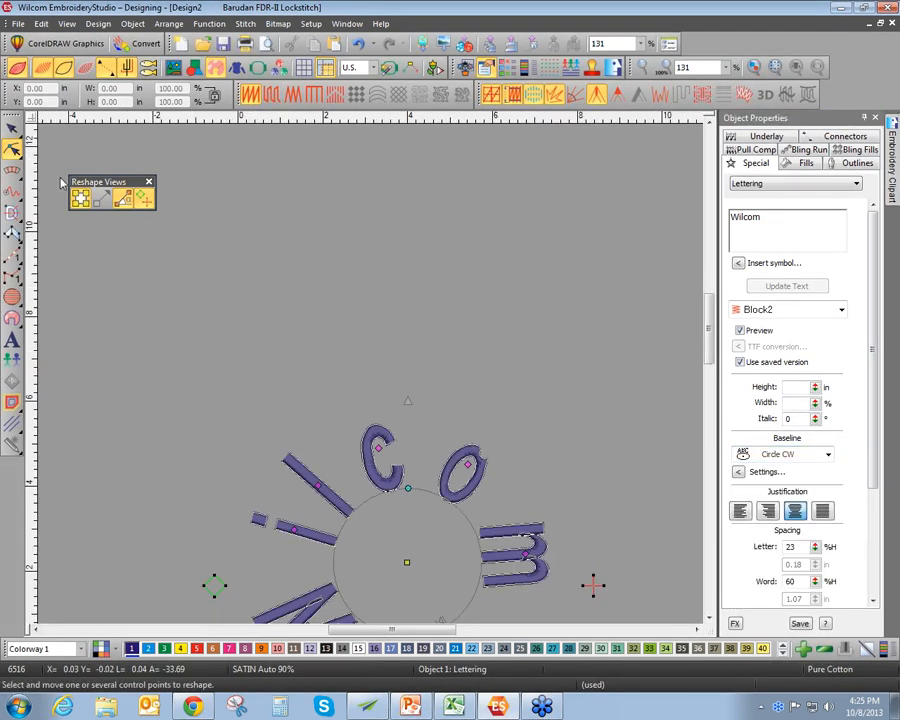
{"action": "key", "text": "Escape"}
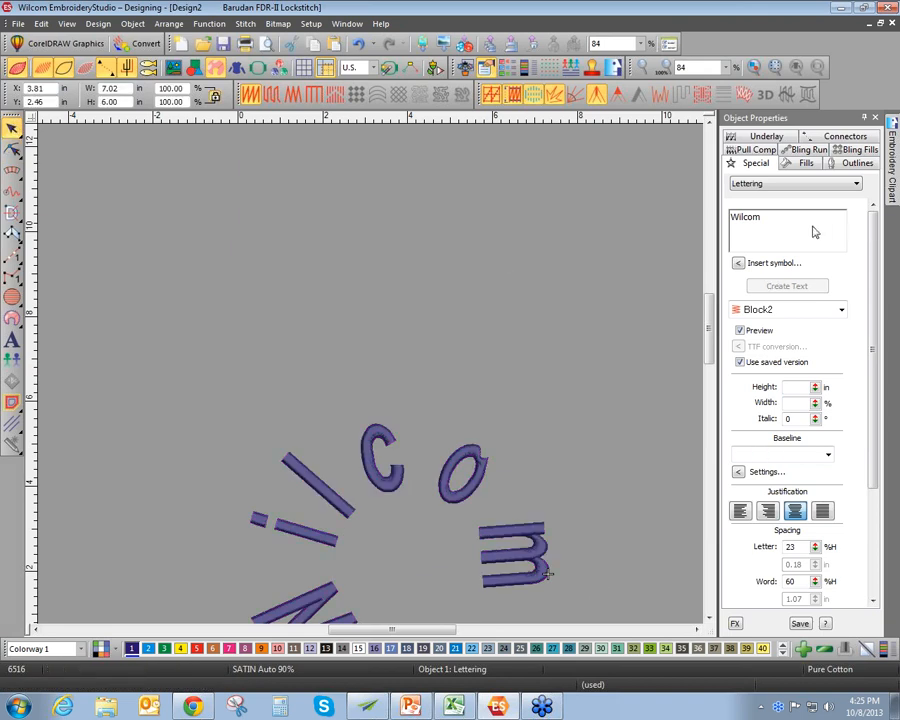
Deselect the circular lettering and set up new lettering reading "Wilcom Lettering is the Best!" with an Any shape baseline
{"action": "key", "text": "Escape"}
{"action": "type", "text": "Wilc"}
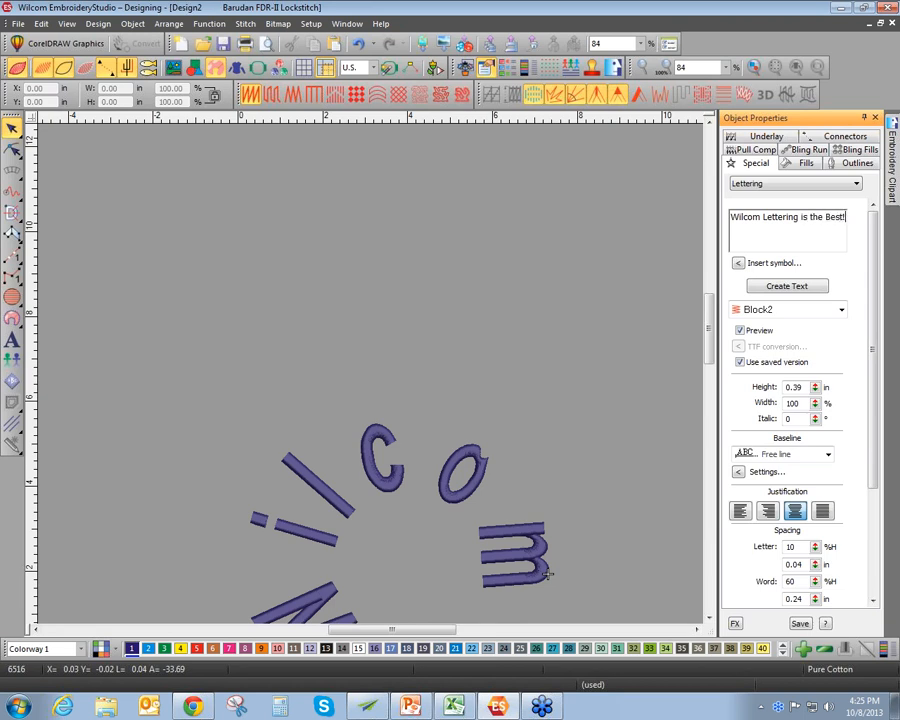
{"action": "left_click", "coordinate": [828, 454]}
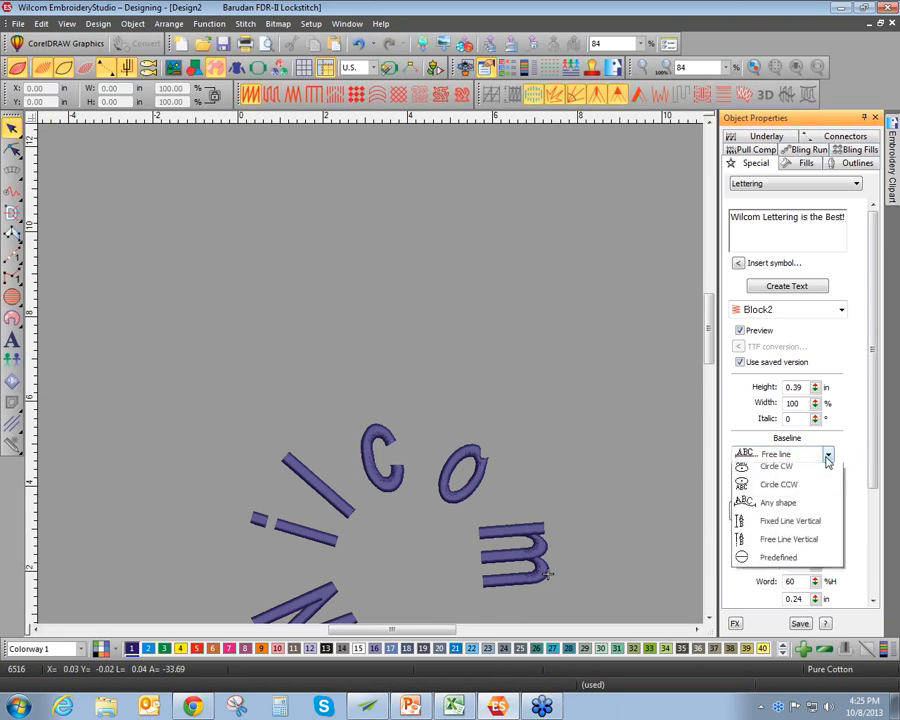
{"action": "left_click", "coordinate": [762, 586]}
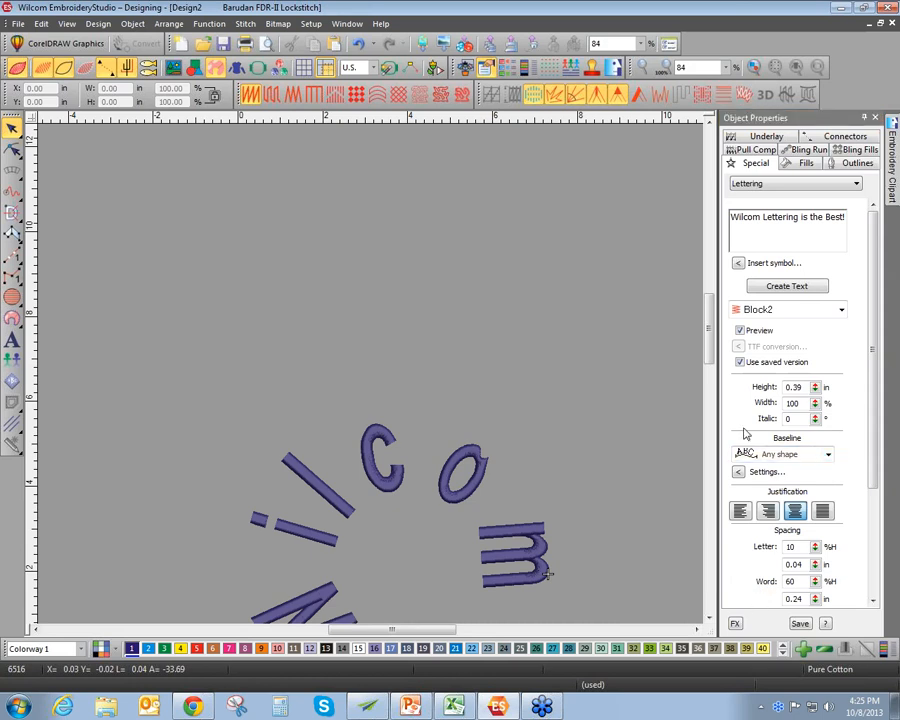
Create the new text along a wavy ten-point baseline drawn across the design above the circular lettering
{"action": "left_click", "coordinate": [790, 288]}
{"action": "left_click", "coordinate": [80, 386]}
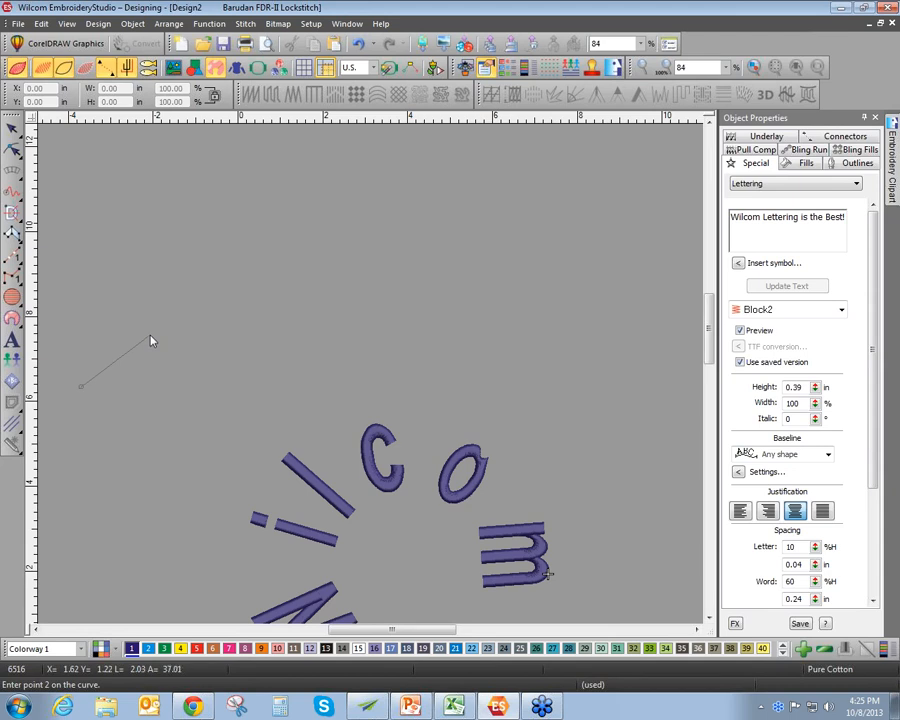
{"action": "left_click", "coordinate": [152, 334]}
{"action": "left_click", "coordinate": [220, 368]}
{"action": "left_click", "coordinate": [298, 320]}
{"action": "left_click", "coordinate": [374, 340]}
{"action": "left_click", "coordinate": [445, 301]}
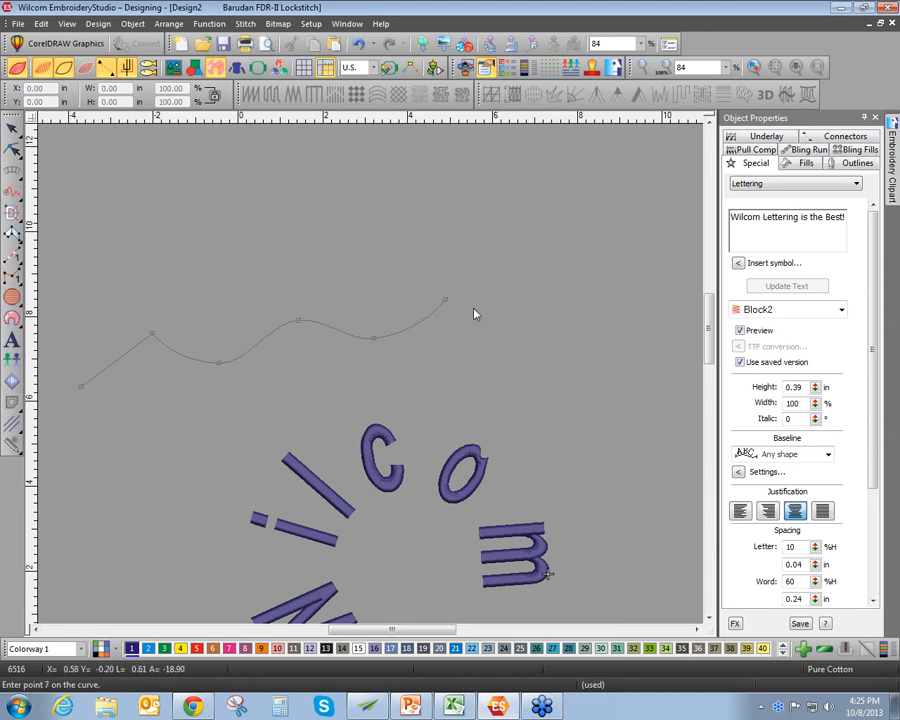
{"action": "left_click", "coordinate": [508, 340]}
{"action": "left_click", "coordinate": [576, 332]}
{"action": "left_click", "coordinate": [639, 350]}
{"action": "left_click", "coordinate": [686, 321]}
{"action": "key", "text": "Return"}
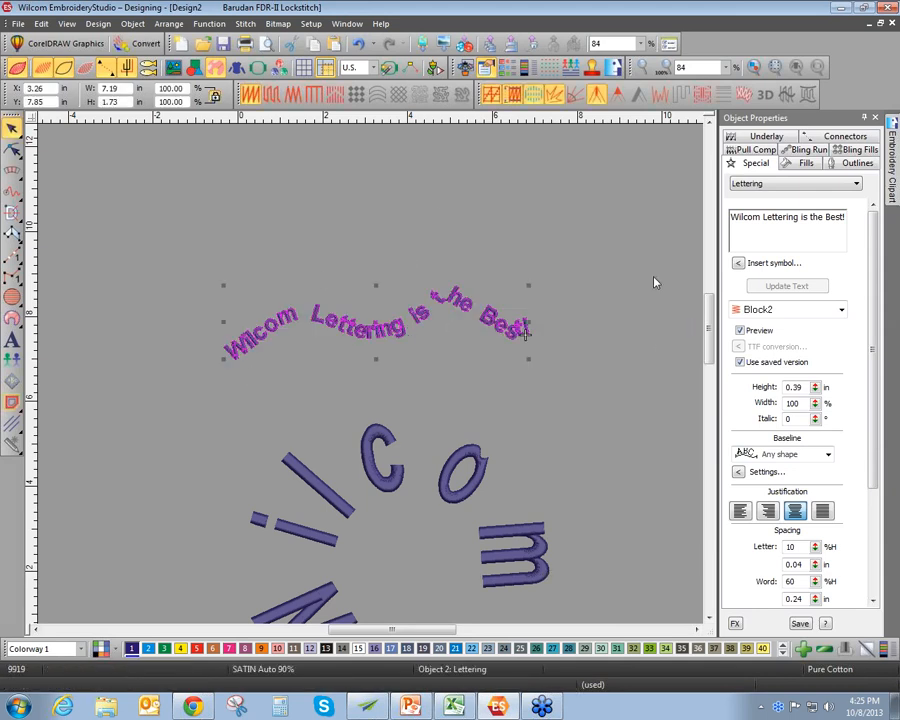
Widen the wavy text's letter spacing to 41%, lower the baseline node under the L and raise the one at the W into a rounded crest
{"action": "key", "text": "h"}
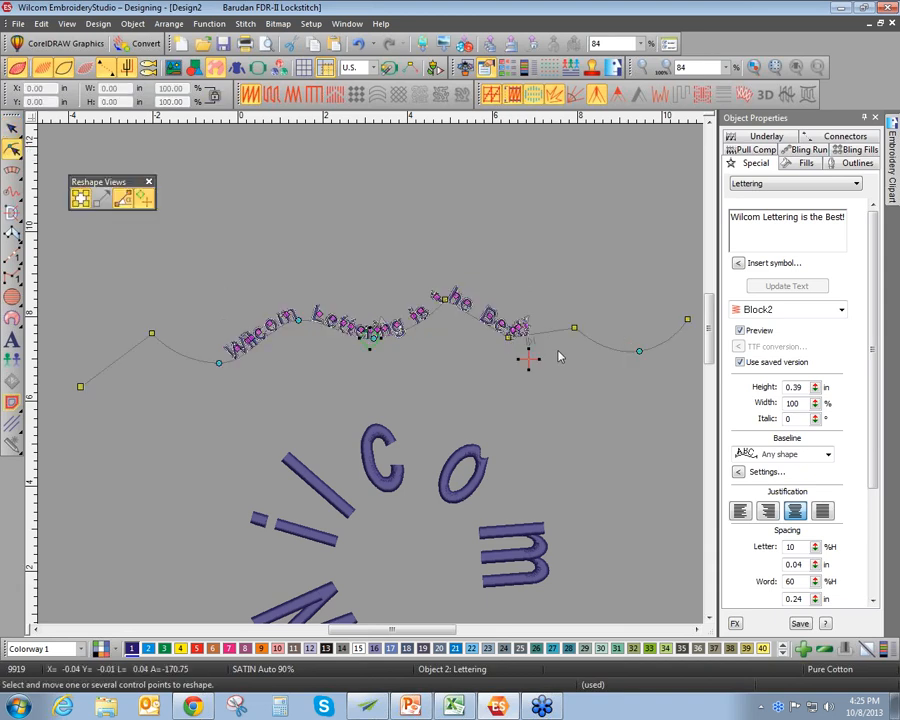
{"action": "left_click_drag", "start_coordinate": [531, 340], "coordinate": [595, 355]}
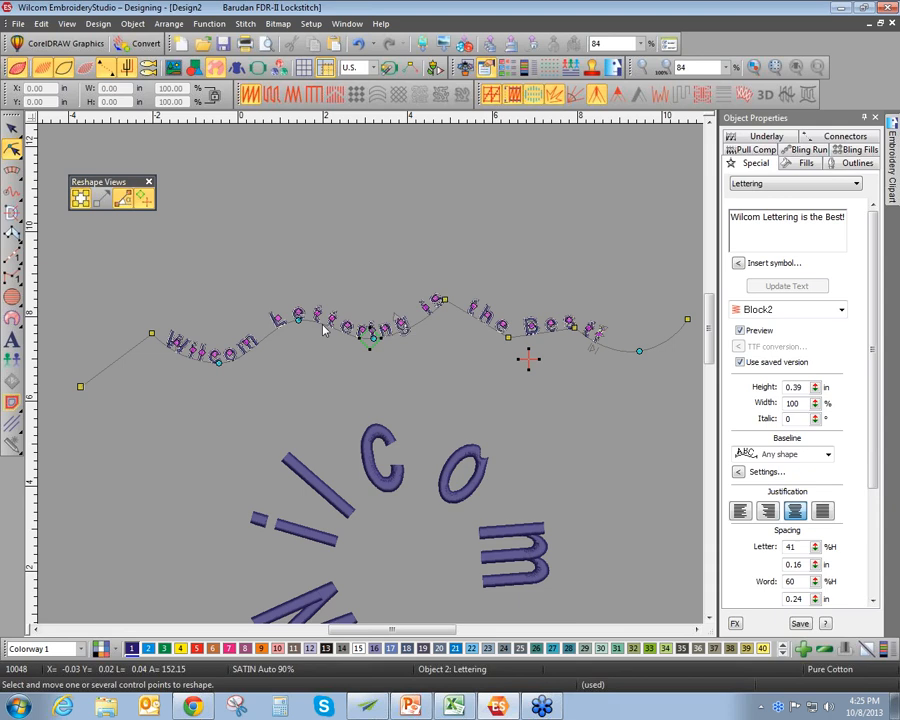
{"action": "scroll", "coordinate": [276, 325], "scroll_direction": "up", "scroll_amount": 3}
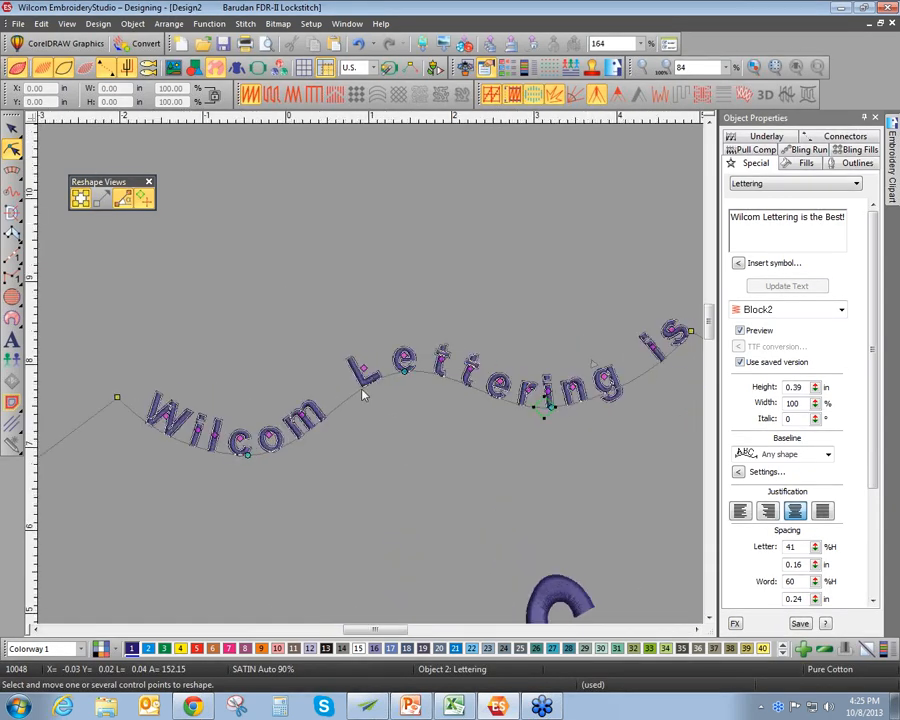
{"action": "left_click_drag", "start_coordinate": [400, 383], "coordinate": [391, 410]}
{"action": "left_click_drag", "start_coordinate": [118, 398], "coordinate": [116, 486]}
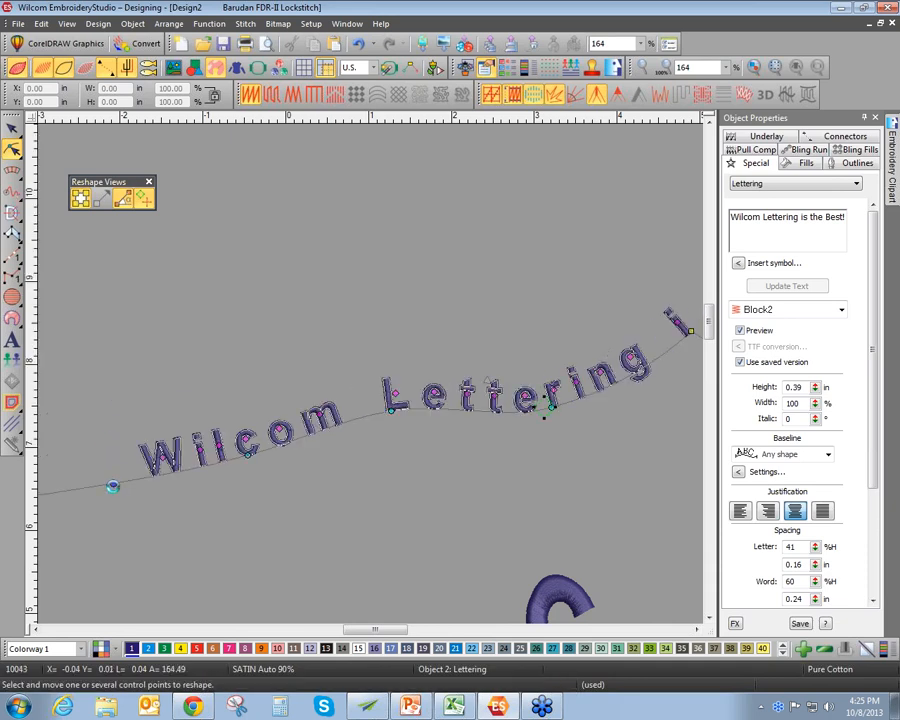
{"action": "left_click_drag", "start_coordinate": [113, 486], "coordinate": [137, 380]}
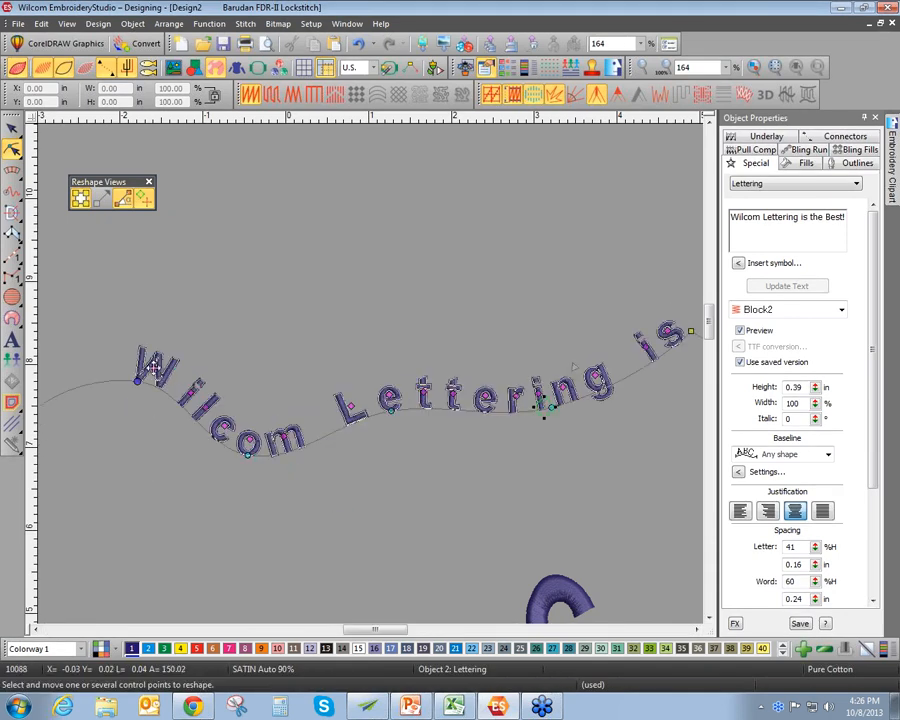
Enlarge the W at the start of the wavy text and change the lettering's baseline to Fixed Line Vertical
{"action": "left_click_drag", "start_coordinate": [178, 361], "coordinate": [114, 297]}
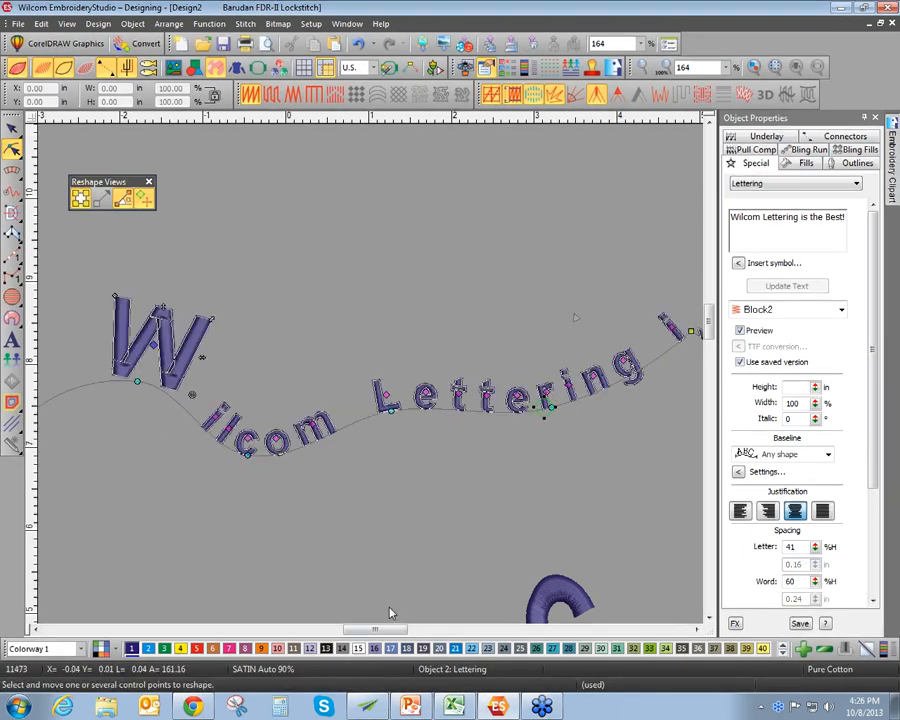
{"action": "left_click_drag", "start_coordinate": [384, 630], "coordinate": [410, 632]}
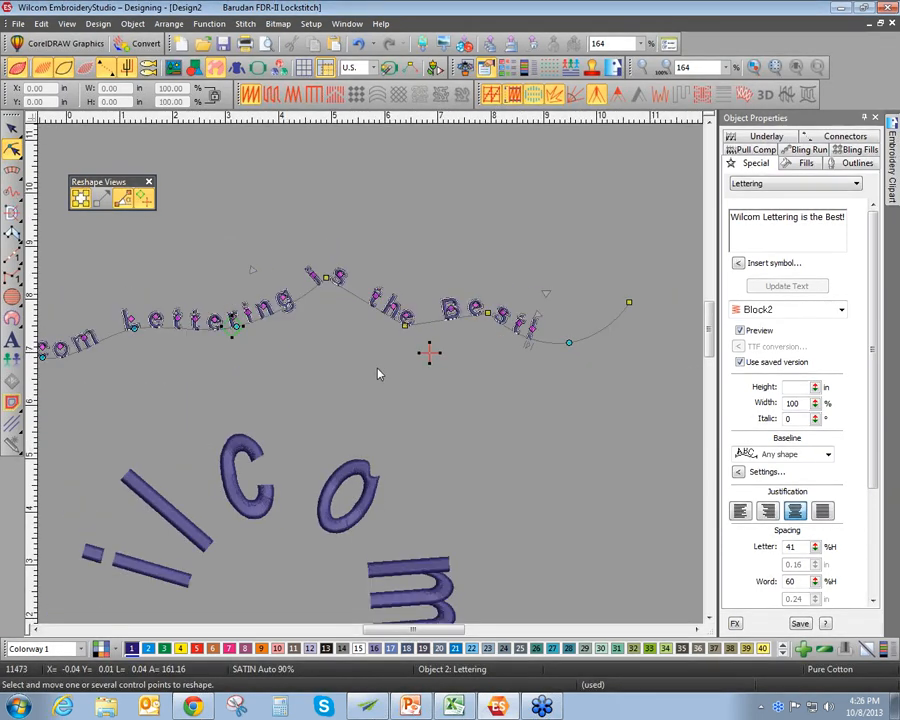
{"action": "left_click", "coordinate": [829, 455]}
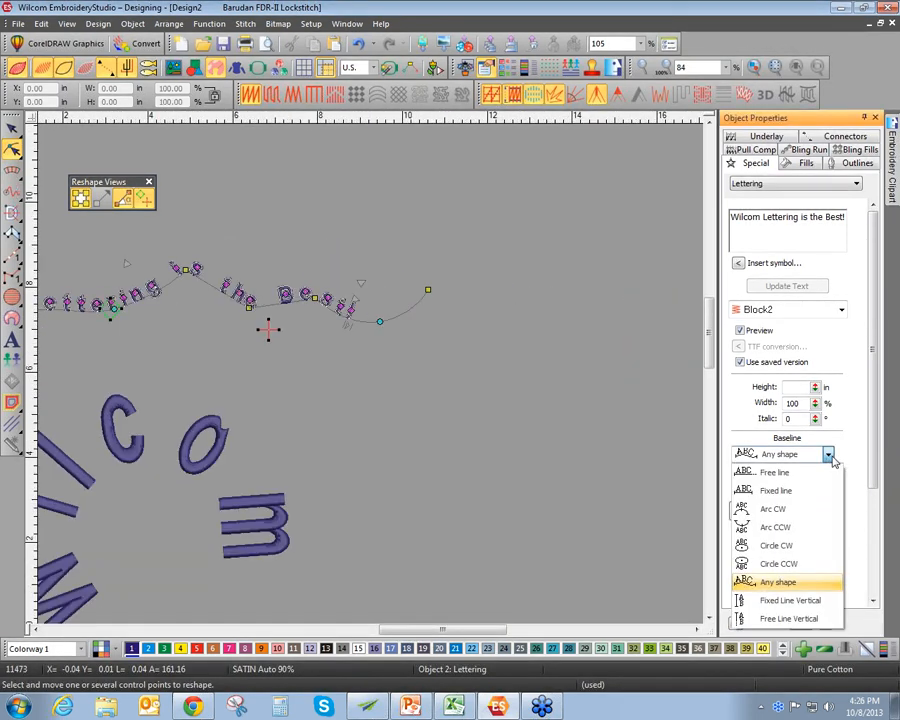
{"action": "left_click", "coordinate": [787, 600]}
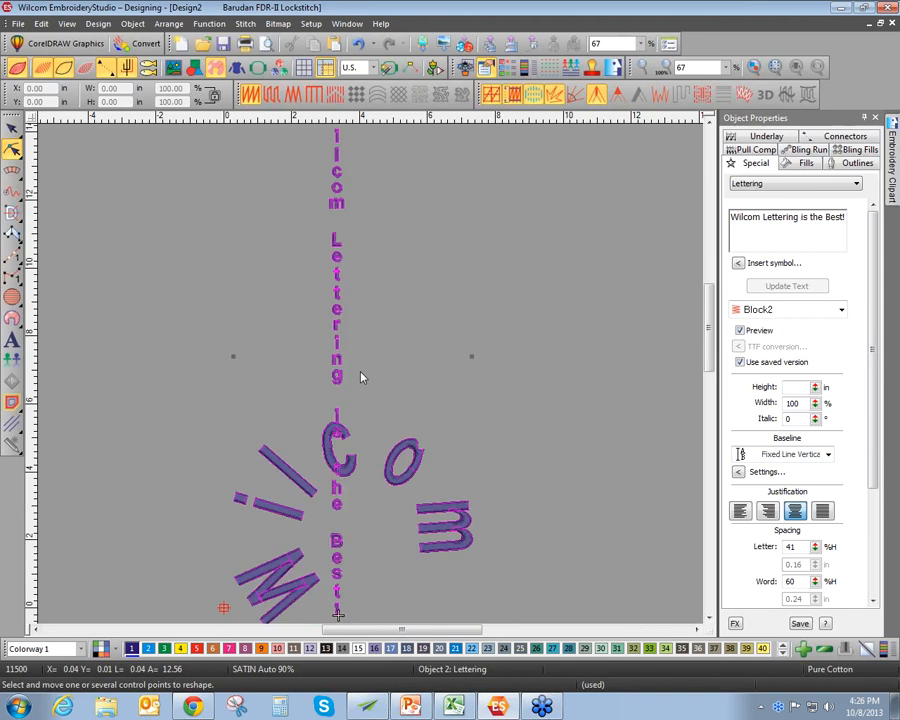
Delete all the lettering in the design and start new lettering with a Free line baseline
{"action": "key", "text": "ctrl+a"}
{"action": "key", "text": "Delete"}
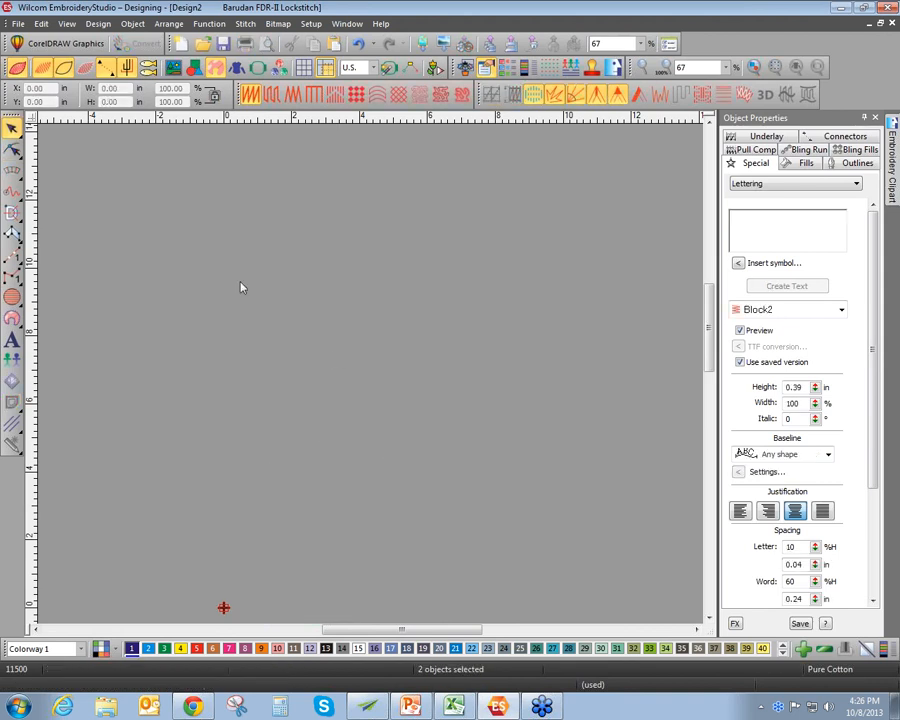
{"action": "left_click", "coordinate": [12, 341]}
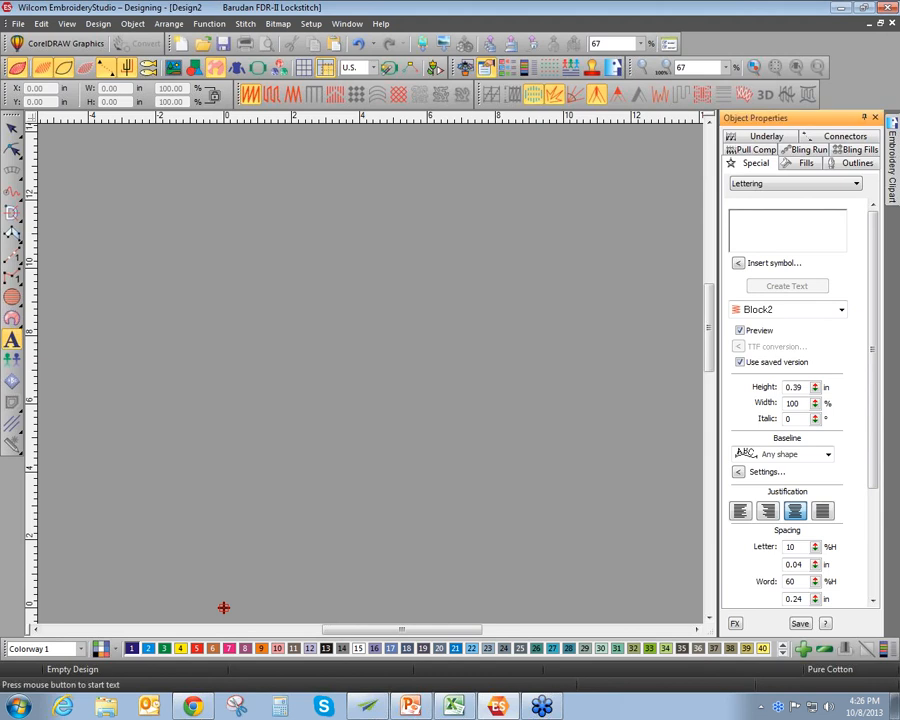
{"action": "type", "text": "Wilcom"}
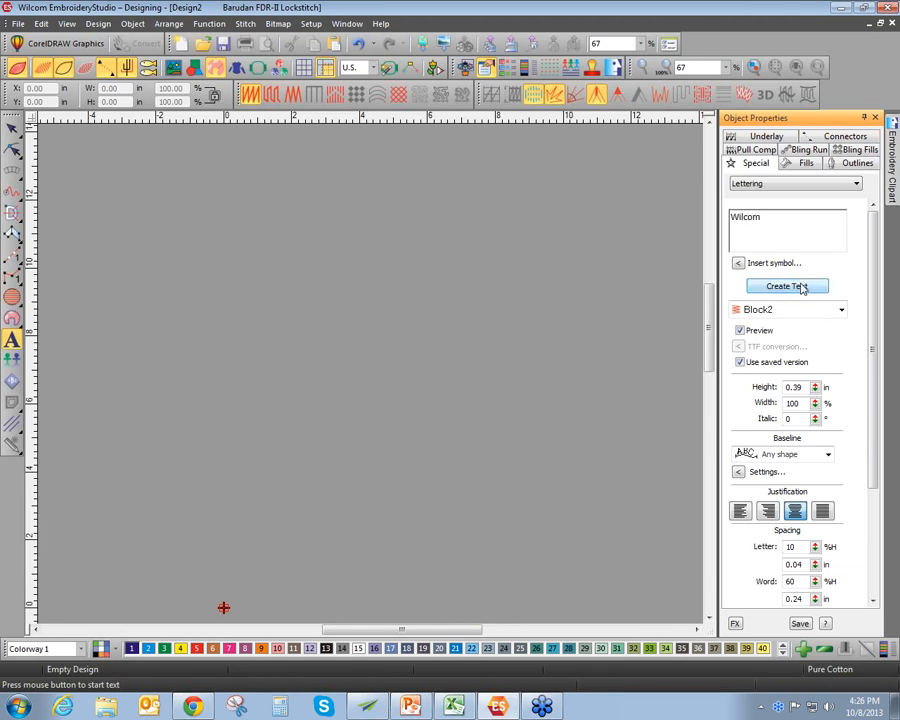
{"action": "left_click", "coordinate": [316, 332]}
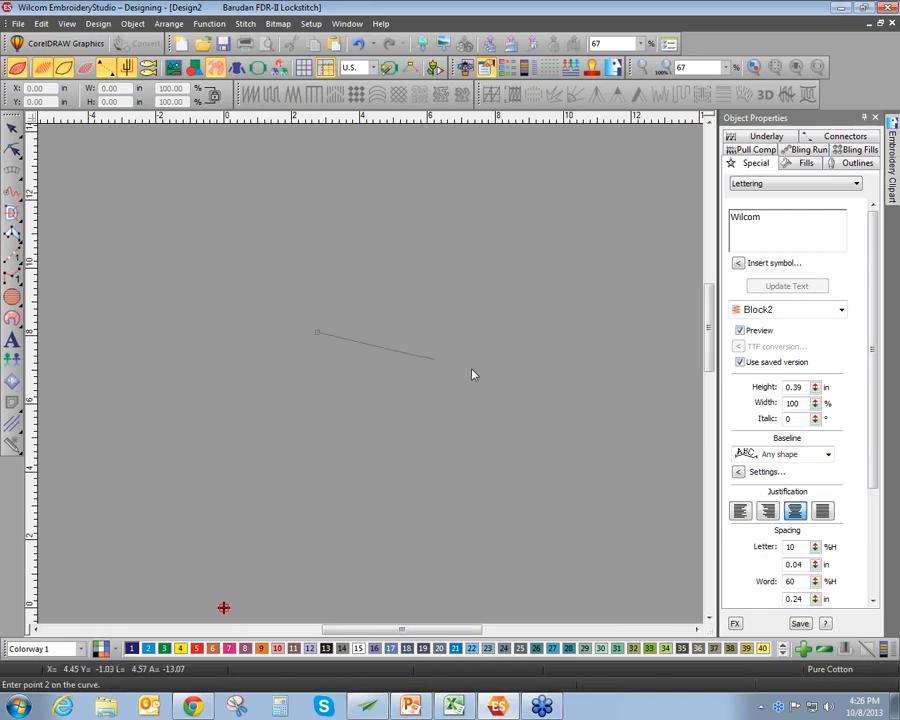
{"action": "key", "text": "Escape"}
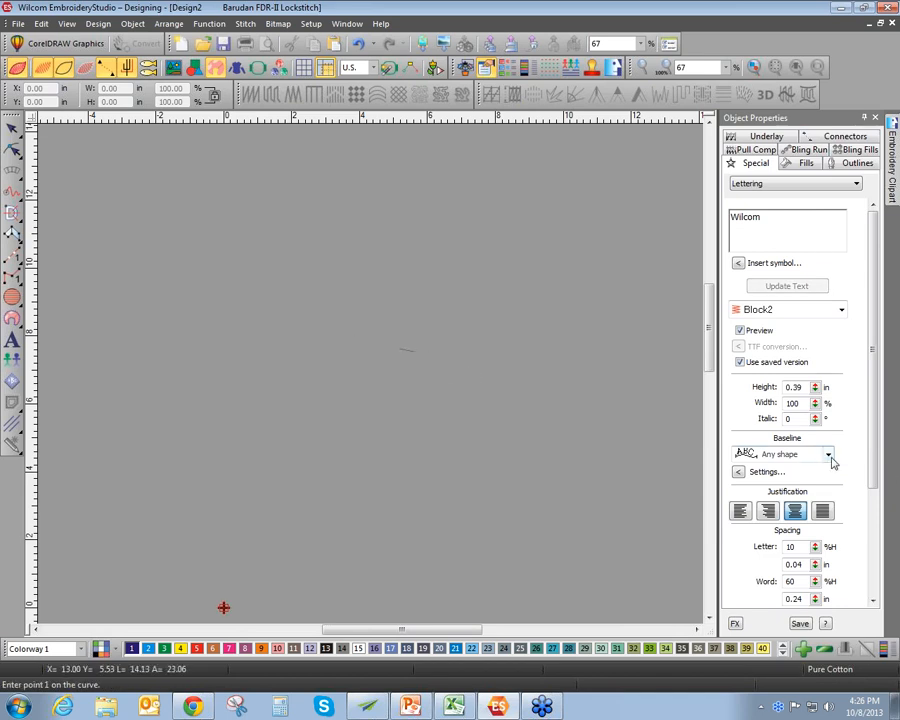
{"action": "left_click", "coordinate": [828, 454]}
{"action": "left_click", "coordinate": [806, 473]}
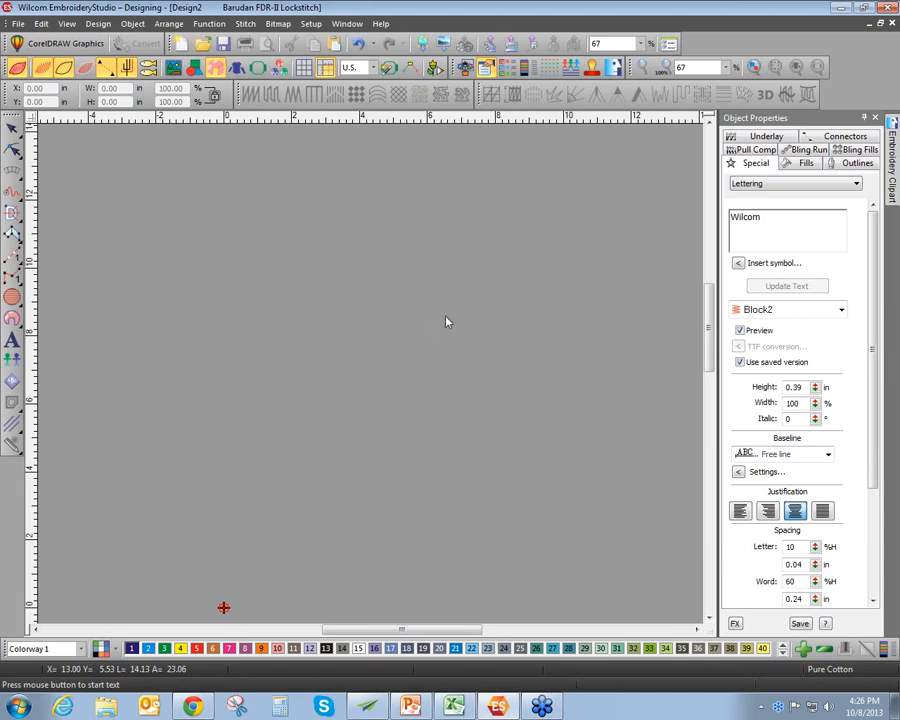
Enter "Wilcom Lettering" as the new Block2 text and create it in the design
{"action": "left_click", "coordinate": [765, 218]}
{"action": "key", "text": "BackSpace"}
{"action": "key", "text": "BackSpace"}
{"action": "key", "text": "BackSpace"}
{"action": "key", "text": "BackSpace"}
{"action": "key", "text": "BackSpace"}
{"action": "key", "text": "BackSpace"}
{"action": "type", "text": "Wilcom"}
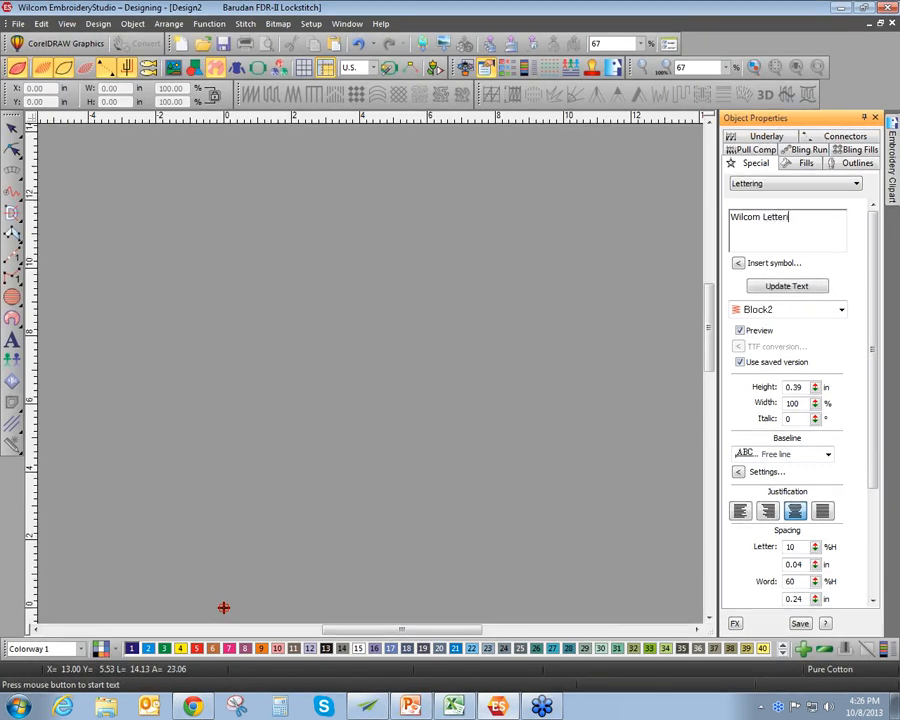
{"action": "left_click", "coordinate": [776, 287]}
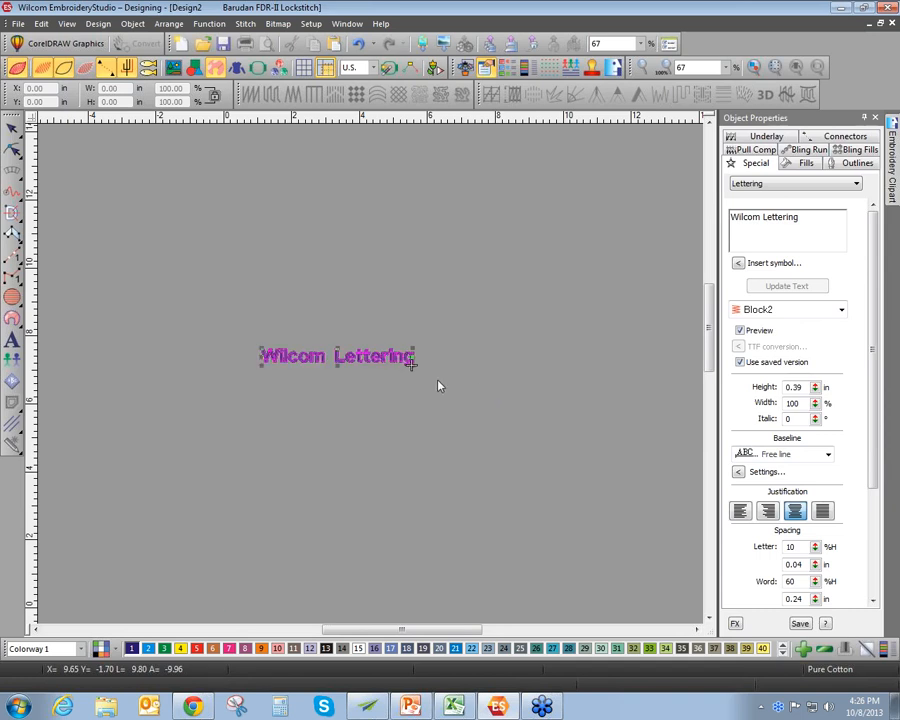
Enlarge the lettering to a height of about 0.78 in and stack two copies of it below the original
{"action": "left_click_drag", "start_coordinate": [412, 365], "coordinate": [538, 392]}
{"action": "left_click_drag", "start_coordinate": [259, 382], "coordinate": [237, 382]}
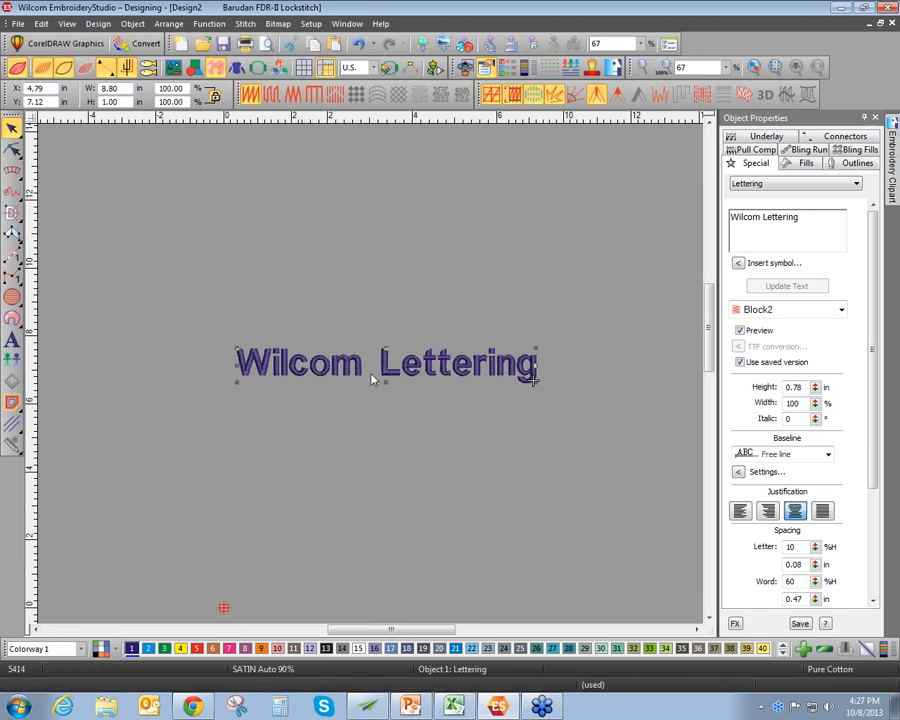
{"action": "scroll", "coordinate": [372, 376], "scroll_direction": "up", "scroll_amount": 1}
{"action": "left_click_drag", "start_coordinate": [471, 361], "coordinate": [470, 456]}
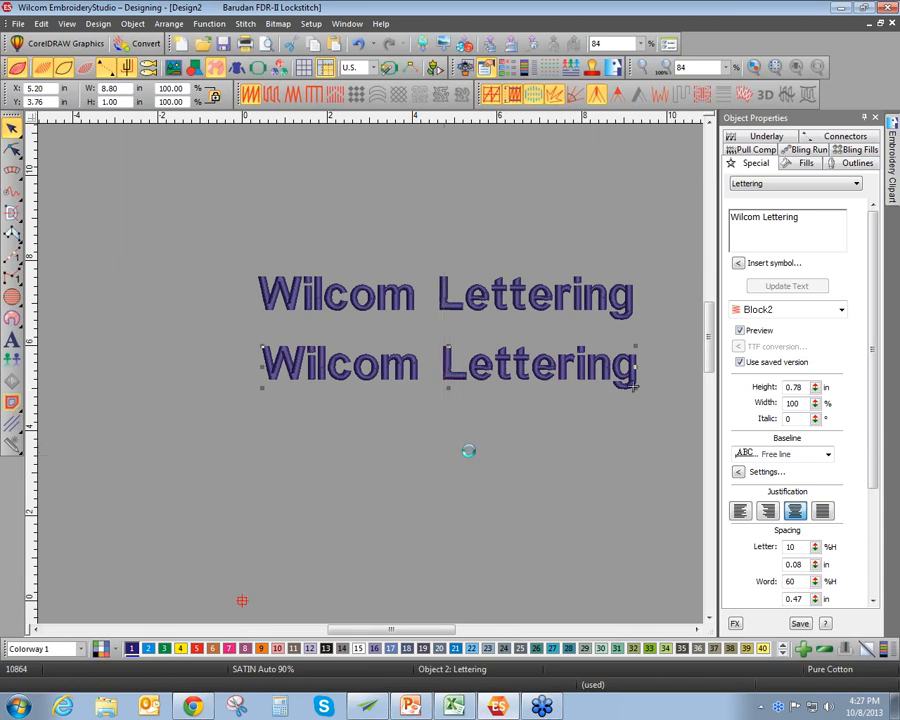
Change the lowest lettering line's font to Book Script and the middle line's font to Casual Serif
{"action": "left_click", "coordinate": [843, 312]}
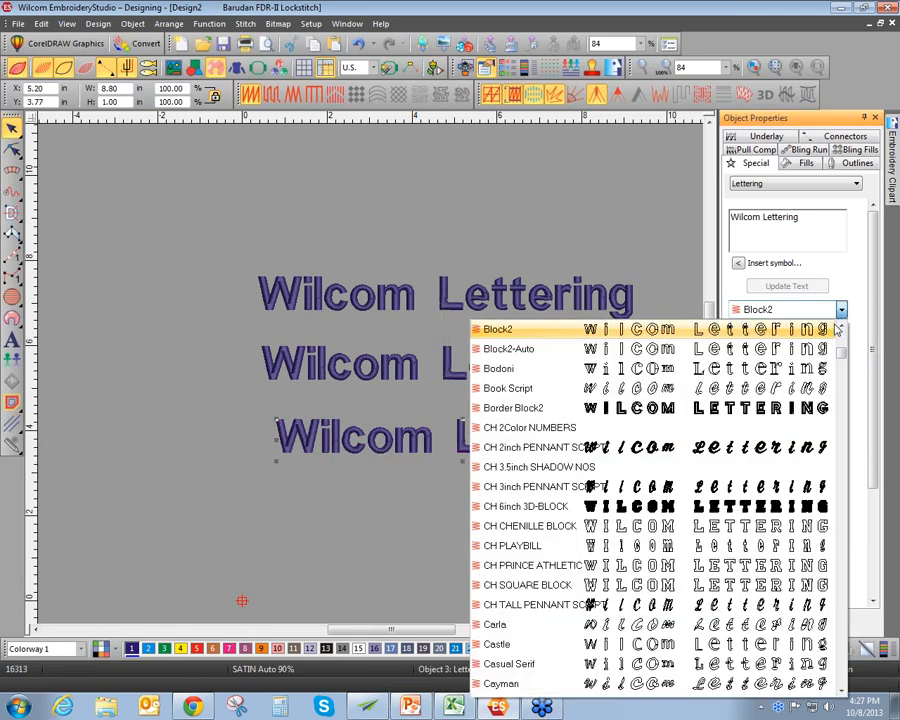
{"action": "left_click", "coordinate": [800, 389]}
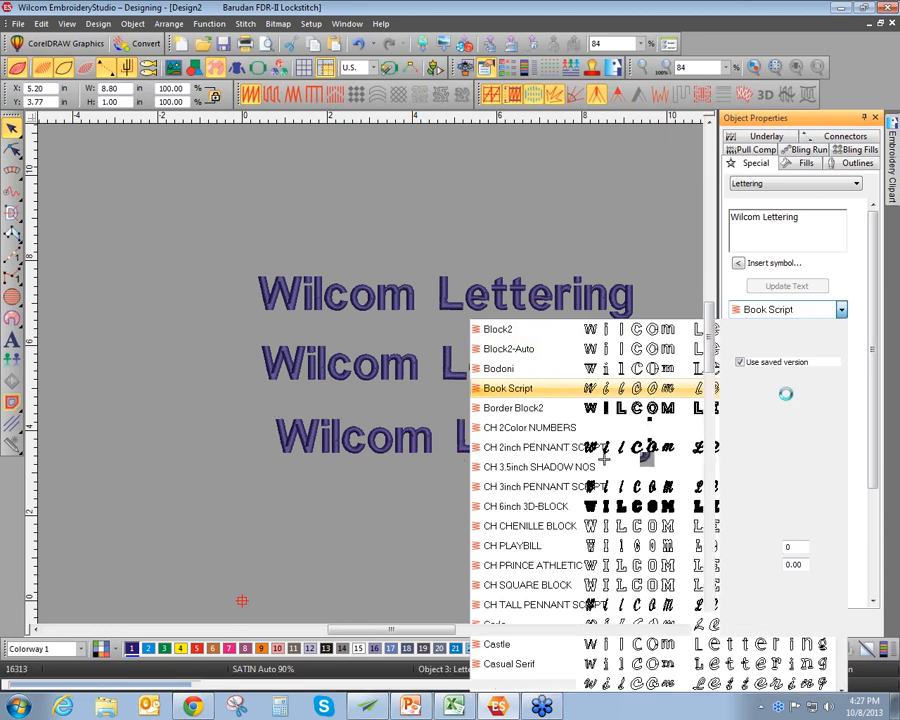
{"action": "left_click", "coordinate": [546, 369]}
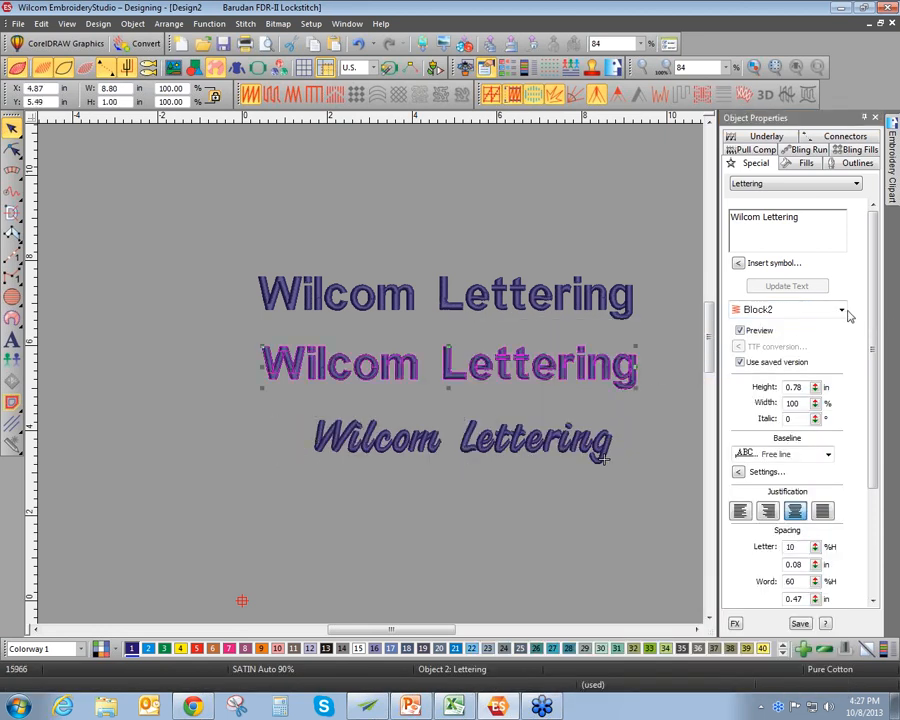
{"action": "left_click", "coordinate": [843, 311]}
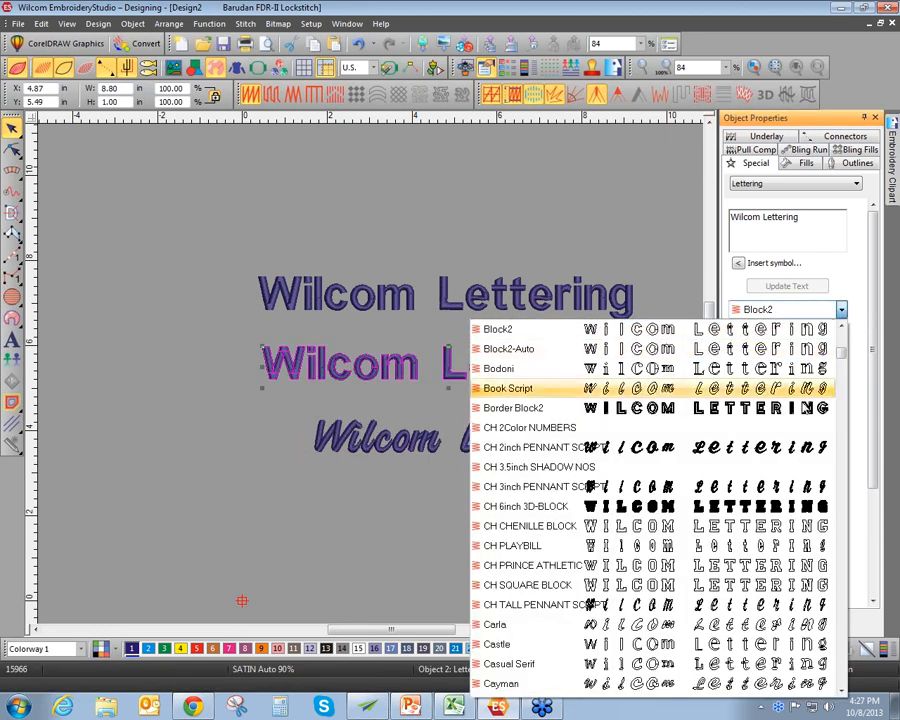
{"action": "left_click", "coordinate": [683, 644]}
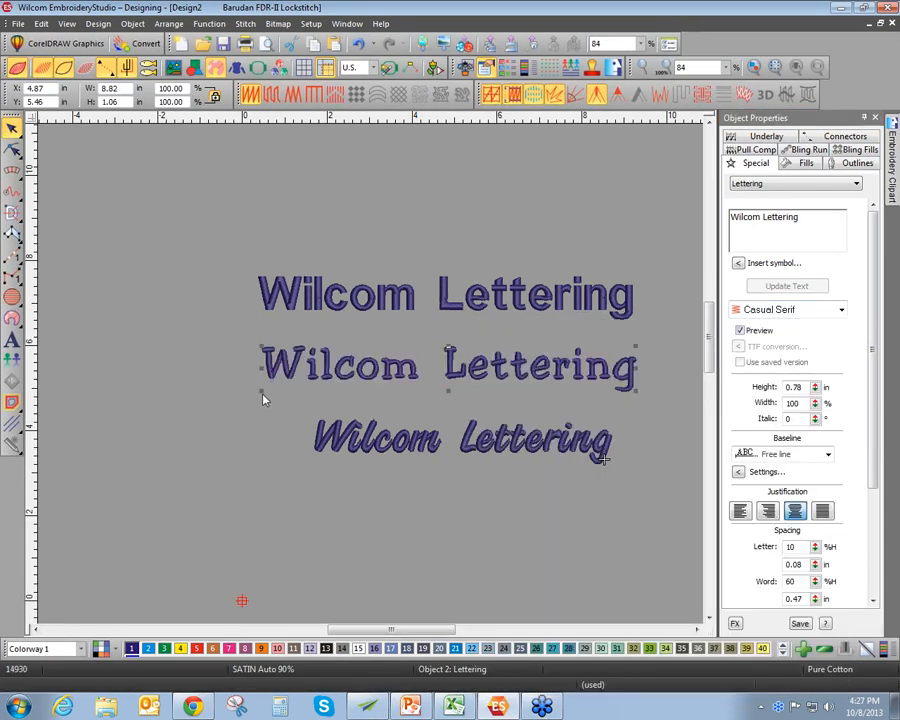
Shift the Book Script line left under the others and stretch its baseline to about 12% letter spacing
{"action": "left_click", "coordinate": [361, 441]}
{"action": "left_click_drag", "start_coordinate": [361, 441], "coordinate": [322, 446]}
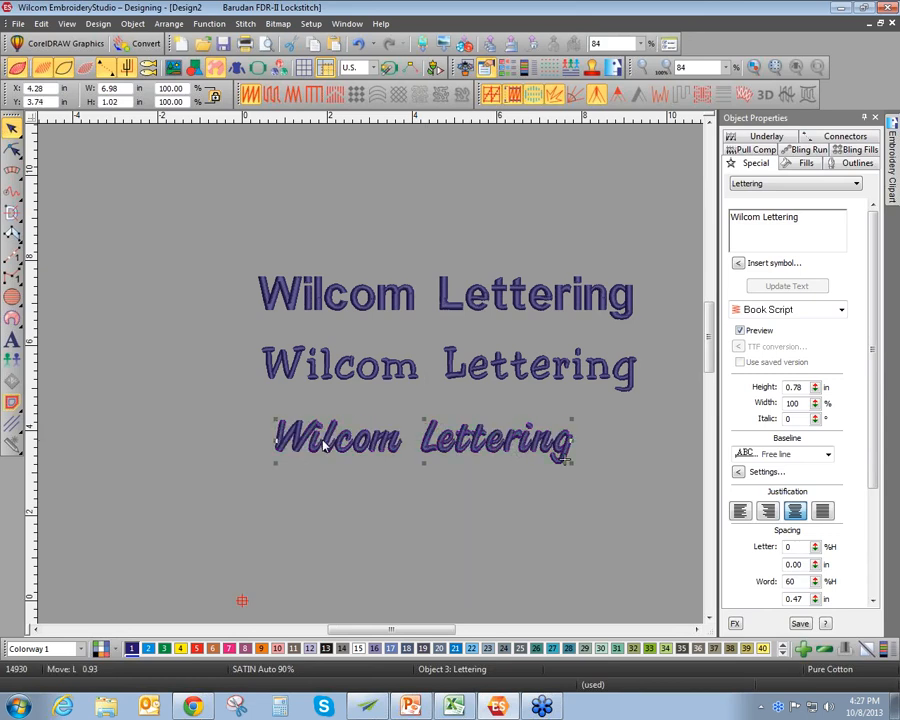
{"action": "left_click", "coordinate": [15, 150]}
{"action": "scroll", "coordinate": [566, 460], "scroll_direction": "up", "scroll_amount": 2}
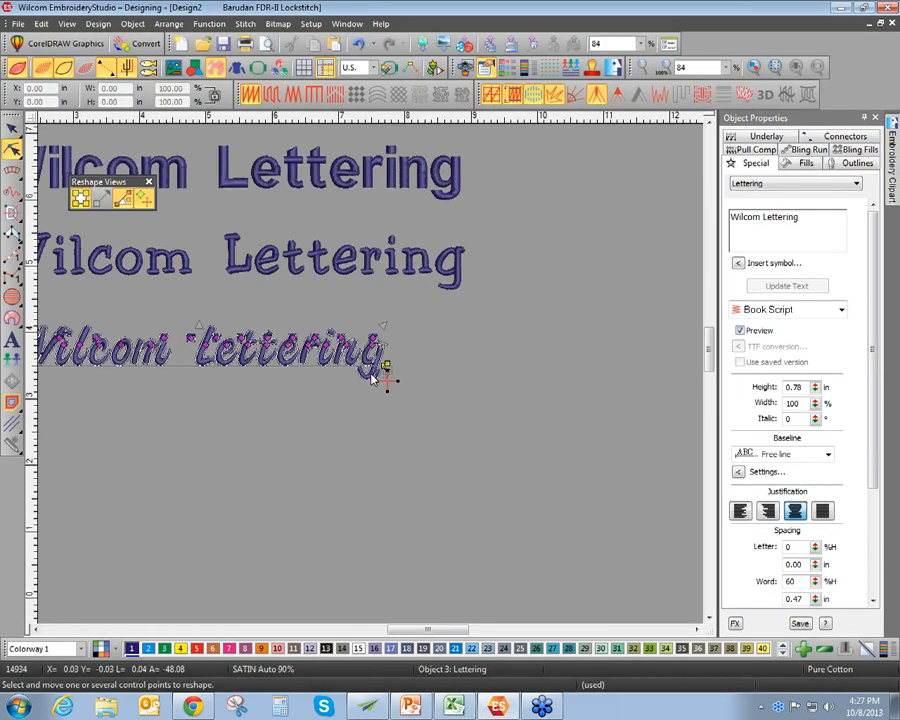
{"action": "scroll", "coordinate": [375, 378], "scroll_direction": "up", "scroll_amount": 2}
{"action": "left_click_drag", "start_coordinate": [381, 371], "coordinate": [487, 362]}
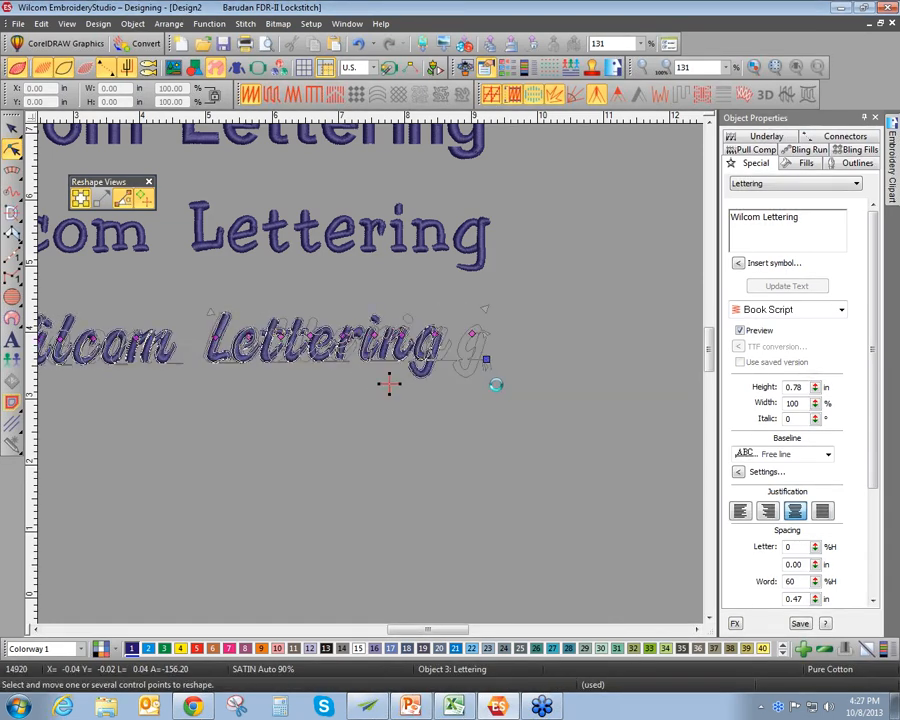
{"action": "scroll", "coordinate": [209, 350], "scroll_direction": "down", "scroll_amount": 2}
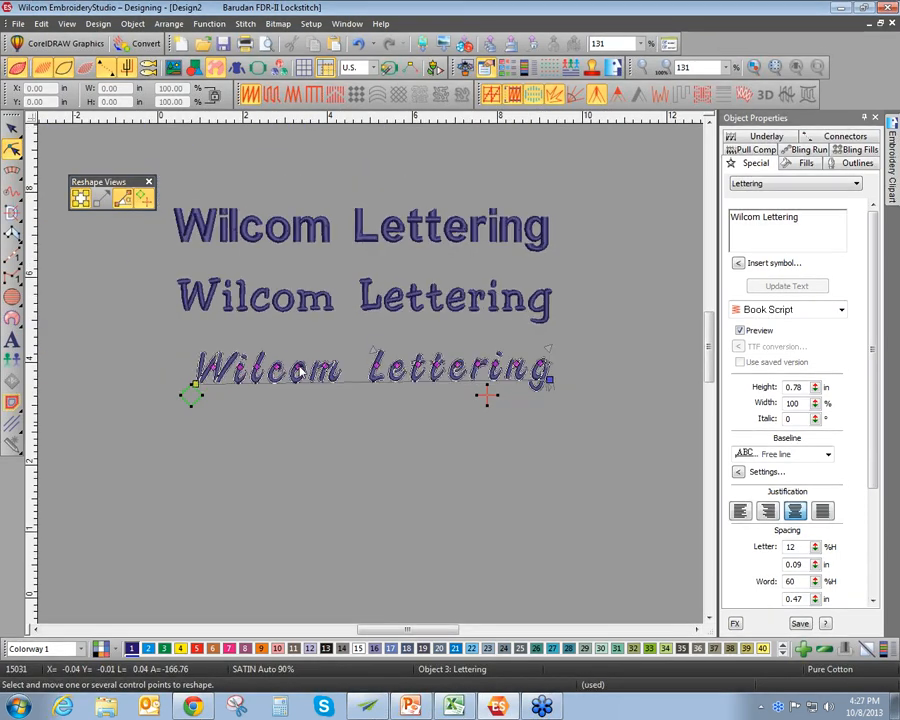
{"action": "scroll", "coordinate": [350, 383], "scroll_direction": "down", "scroll_amount": 3}
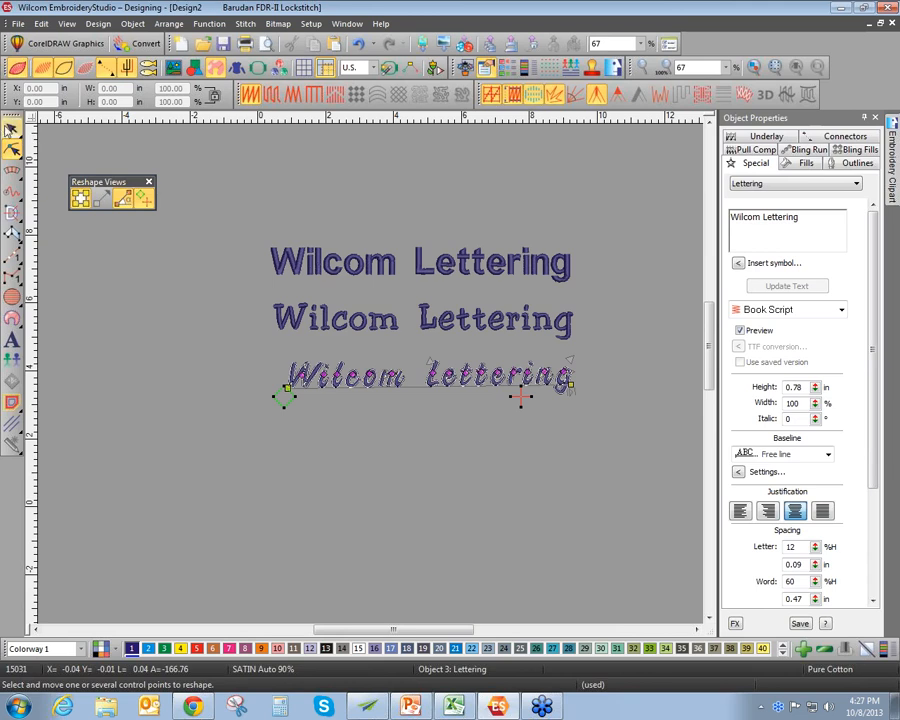
{"action": "left_click", "coordinate": [357, 276]}
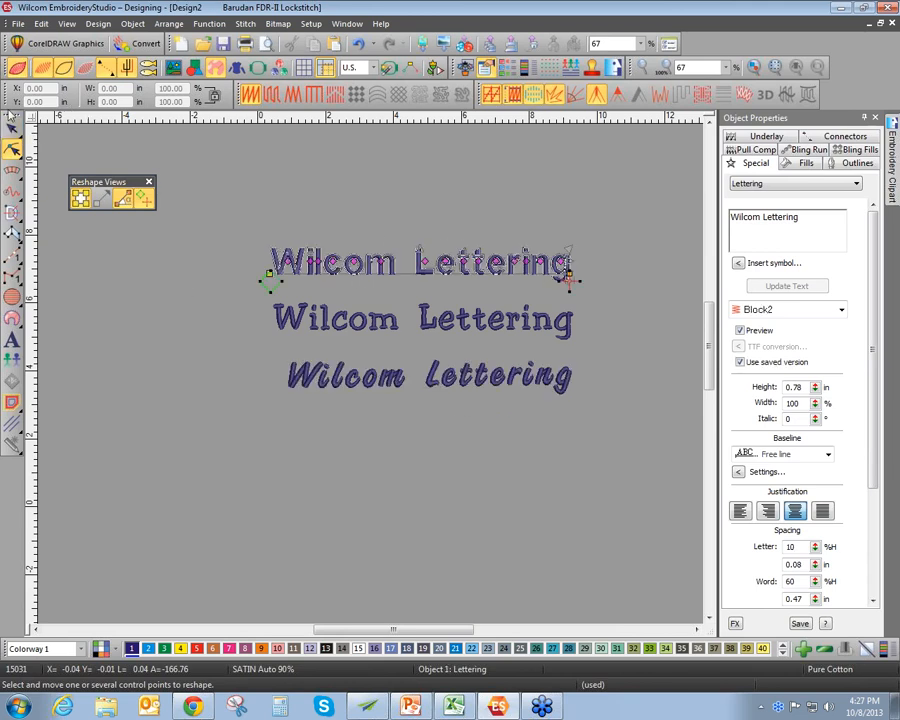
{"action": "left_click", "coordinate": [12, 127]}
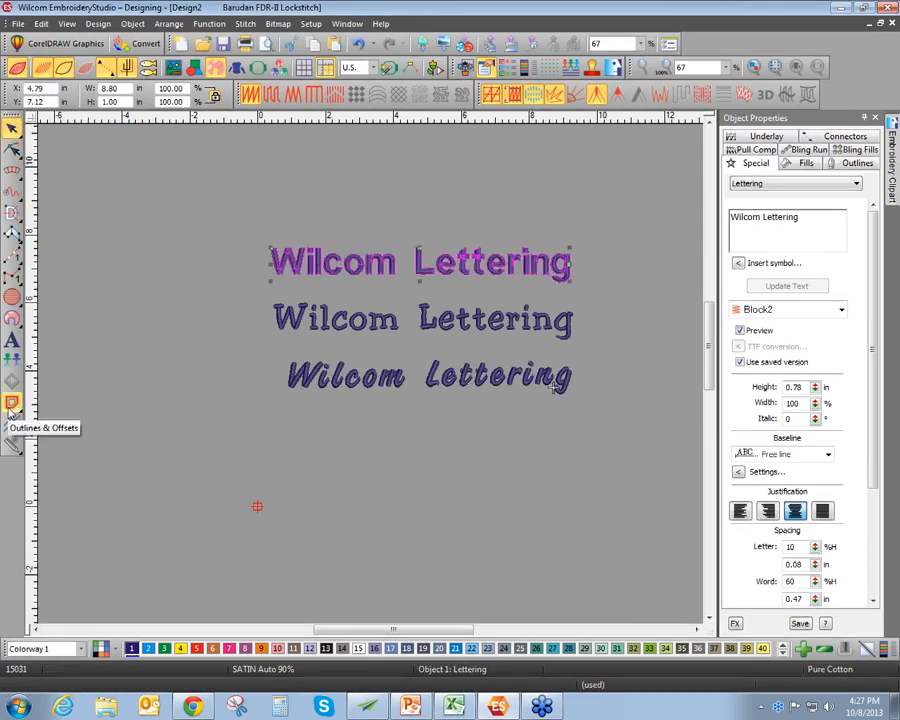
{"action": "left_click", "coordinate": [11, 405]}
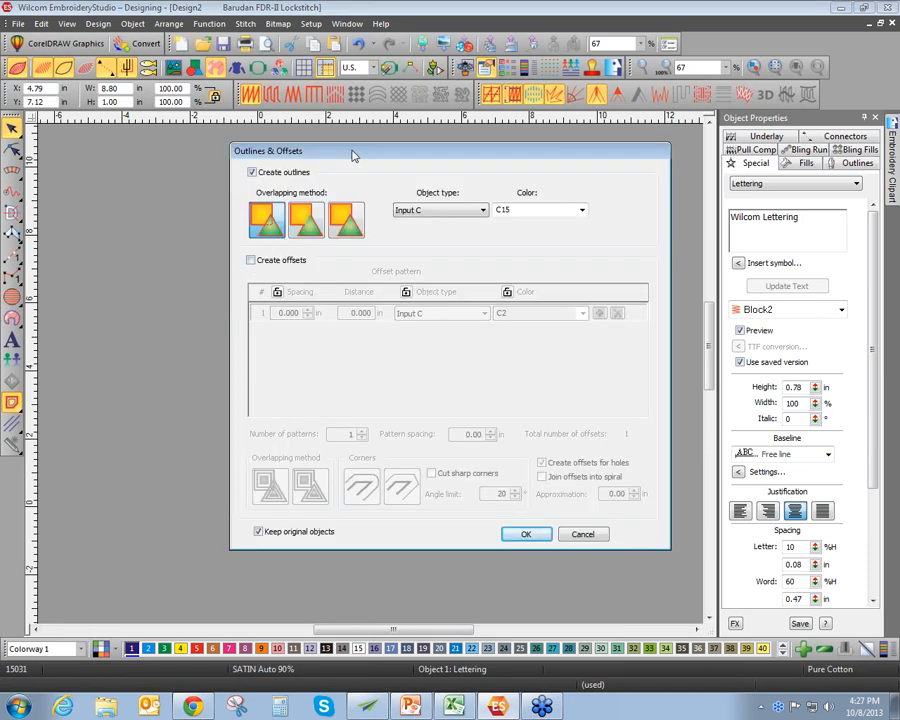
{"action": "left_click_drag", "start_coordinate": [352, 156], "coordinate": [486, 159]}
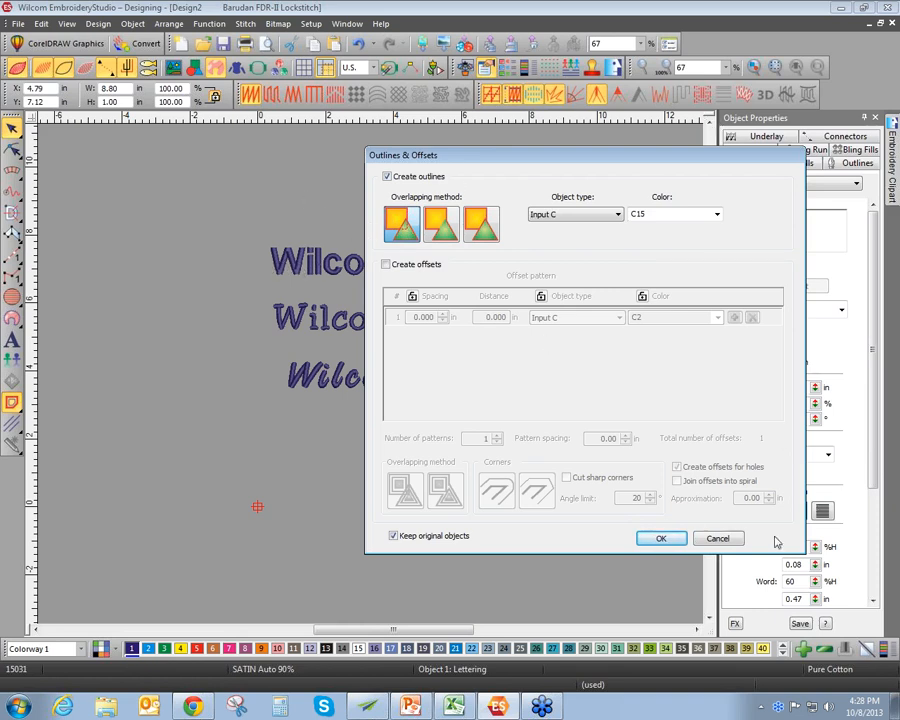
{"action": "left_click", "coordinate": [717, 539]}
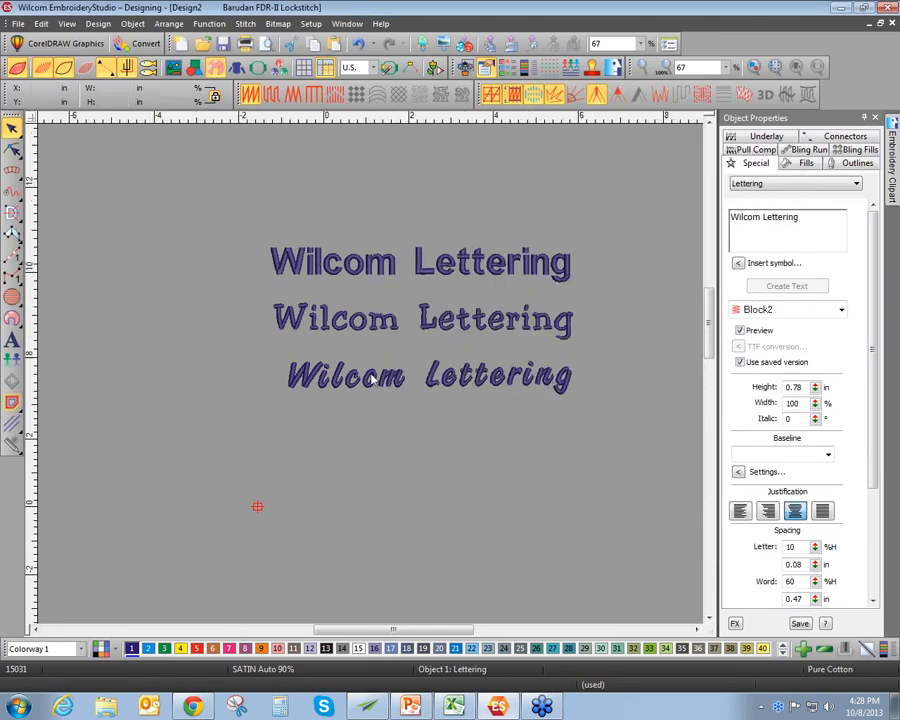
Add individual Input C outlines in color C5 around the Block2 "Wilcom Lettering" line, keeping the original lettering
{"action": "scroll", "coordinate": [297, 254], "scroll_direction": "up", "scroll_amount": 4}
{"action": "scroll", "coordinate": [371, 381], "scroll_direction": "up", "scroll_amount": 5}
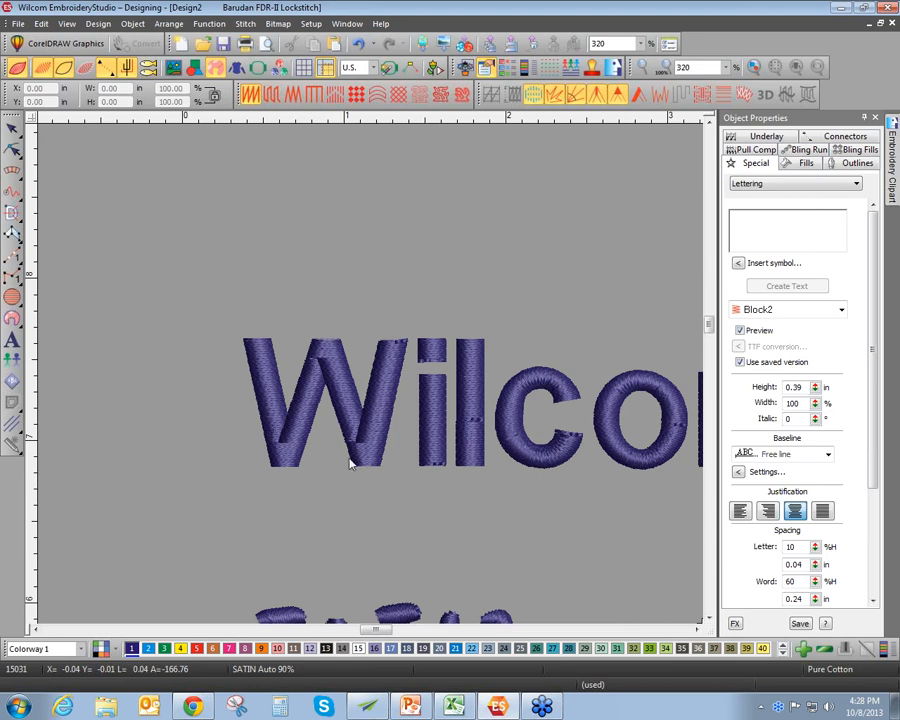
{"action": "left_click", "coordinate": [263, 386]}
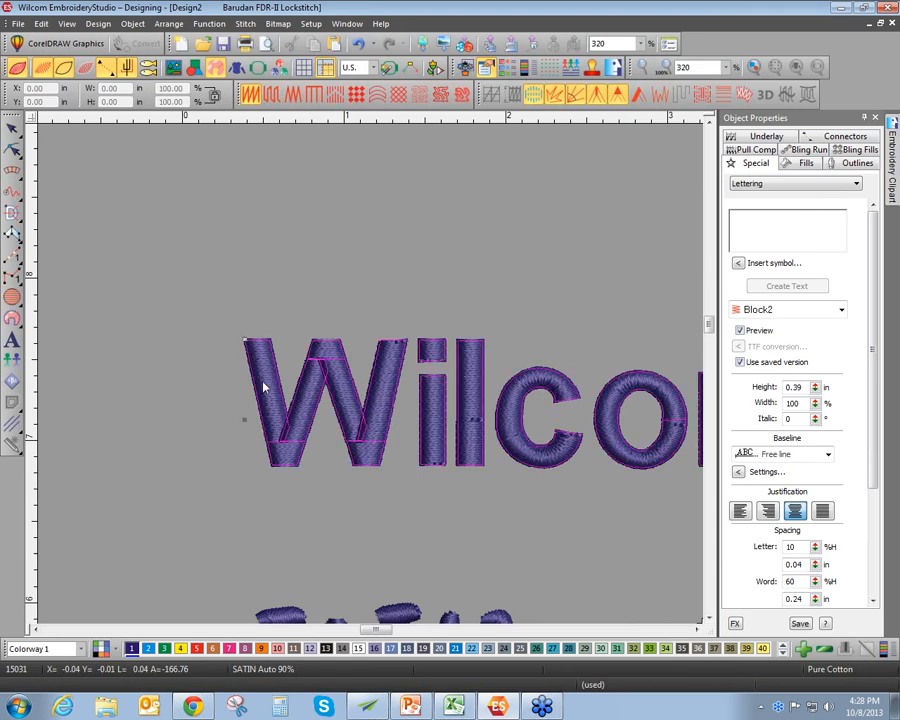
{"action": "left_click", "coordinate": [12, 403]}
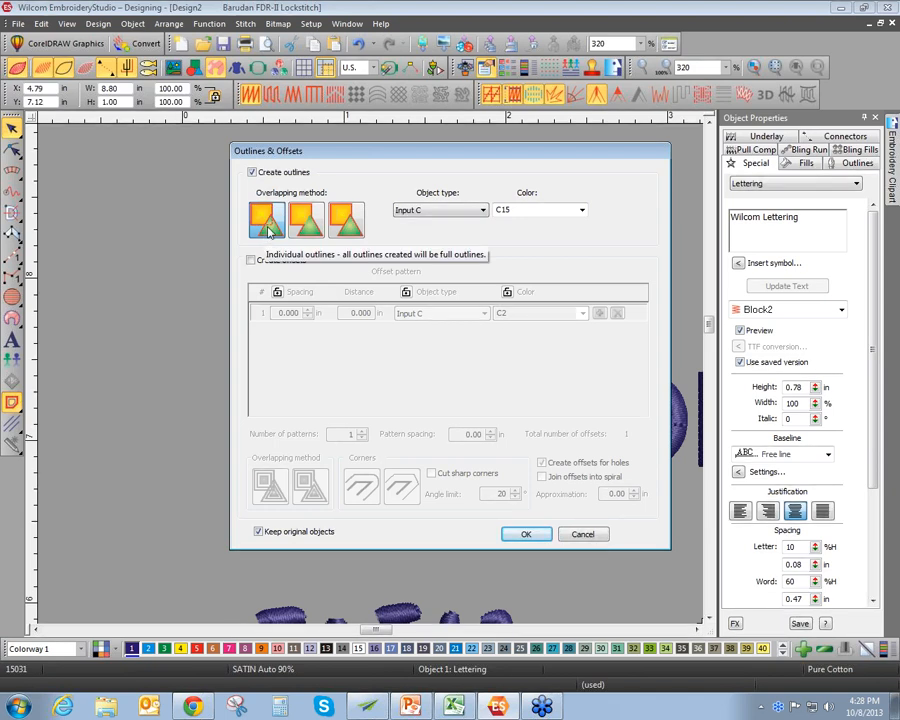
{"action": "left_click", "coordinate": [426, 216]}
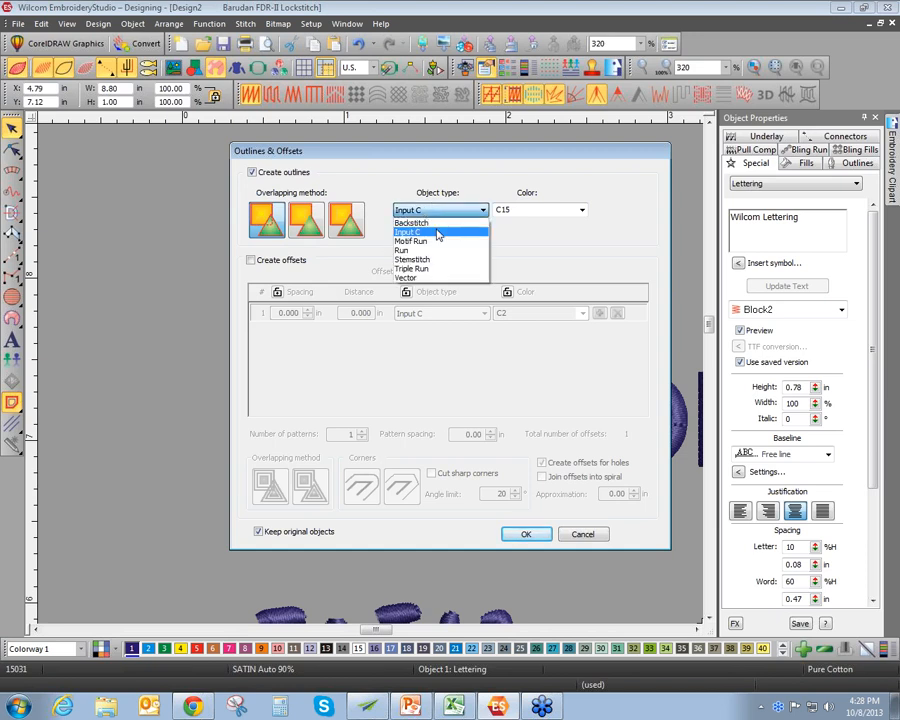
{"action": "left_click", "coordinate": [436, 233]}
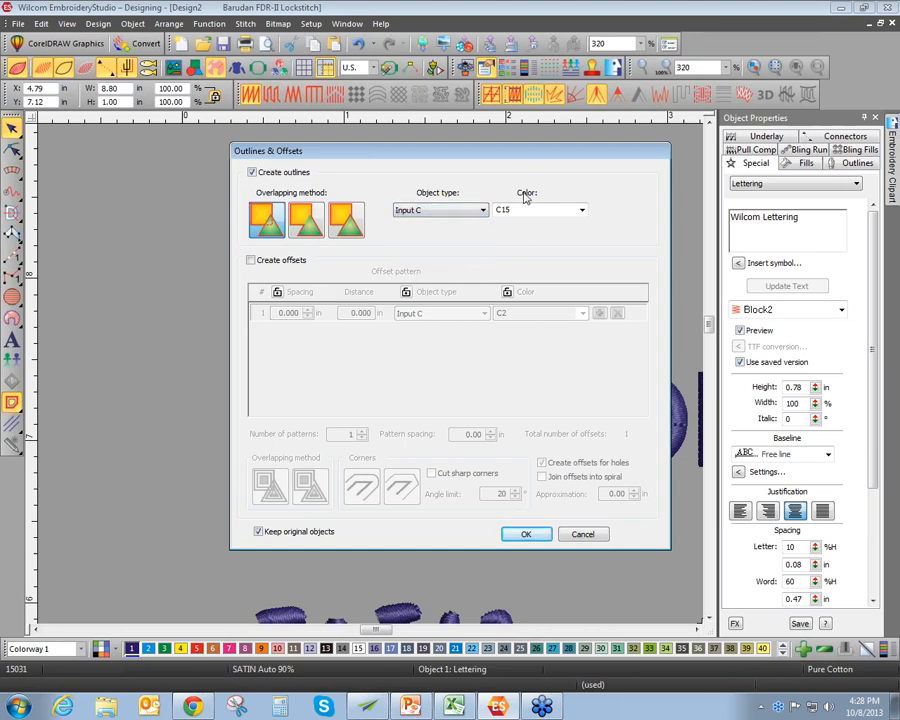
{"action": "left_click", "coordinate": [582, 212]}
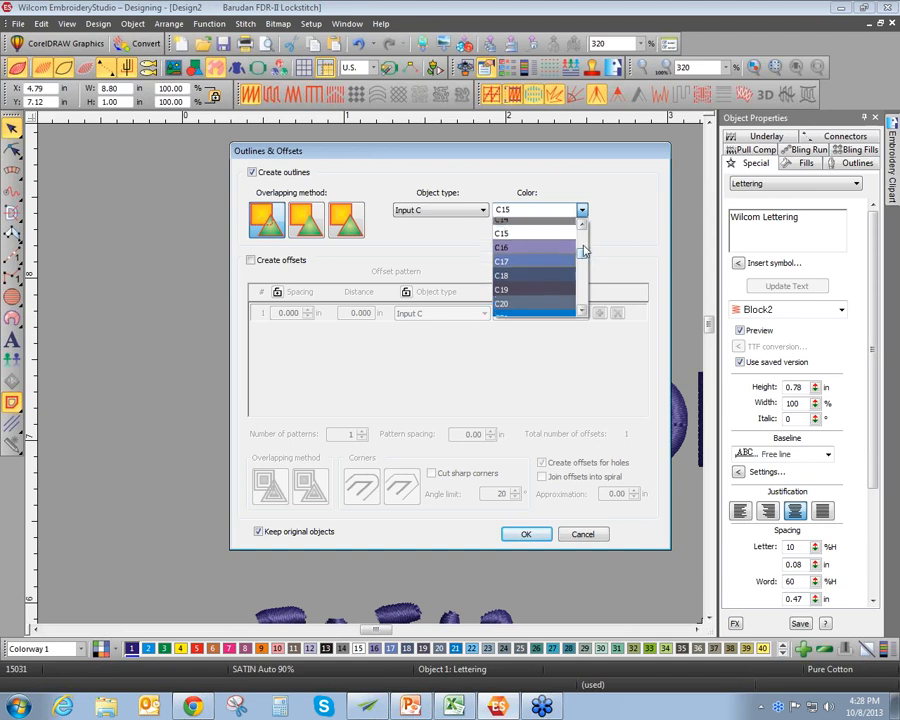
{"action": "scroll", "coordinate": [584, 250], "scroll_direction": "up", "scroll_amount": 5}
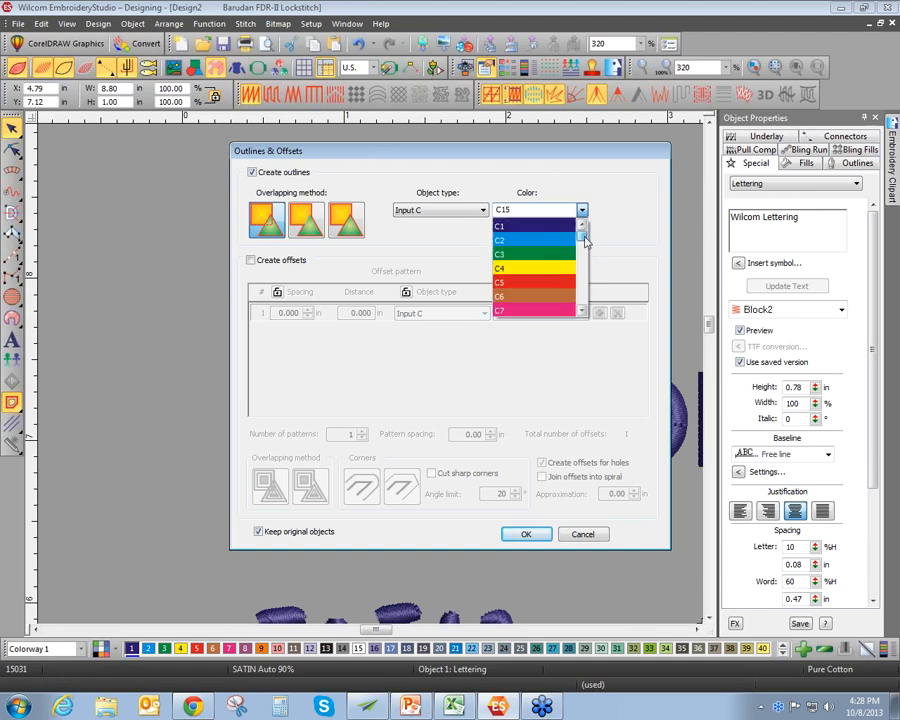
{"action": "left_click", "coordinate": [568, 281]}
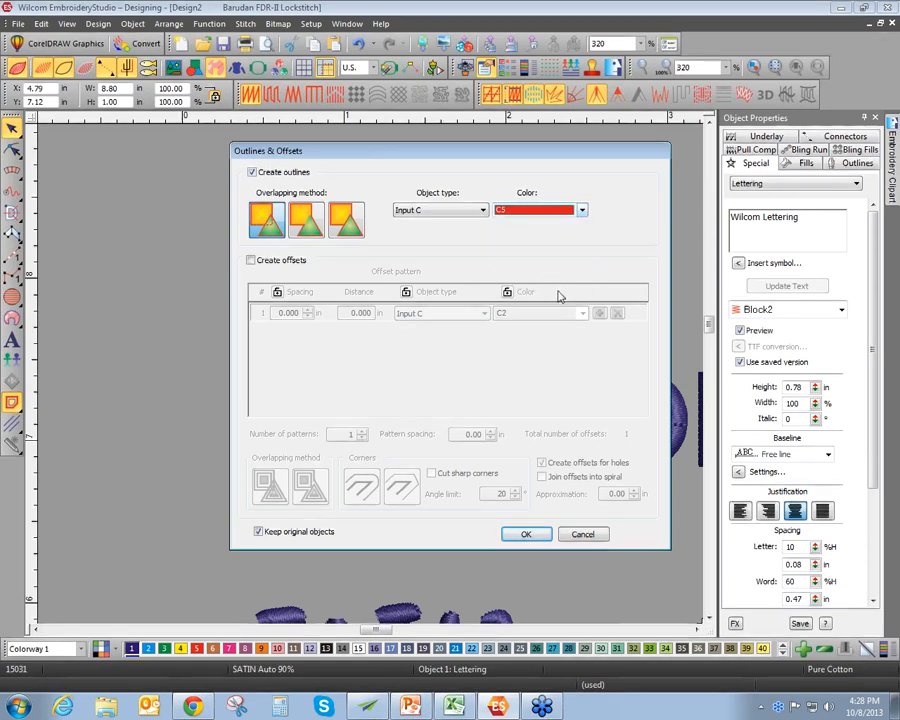
{"action": "left_click", "coordinate": [530, 535]}
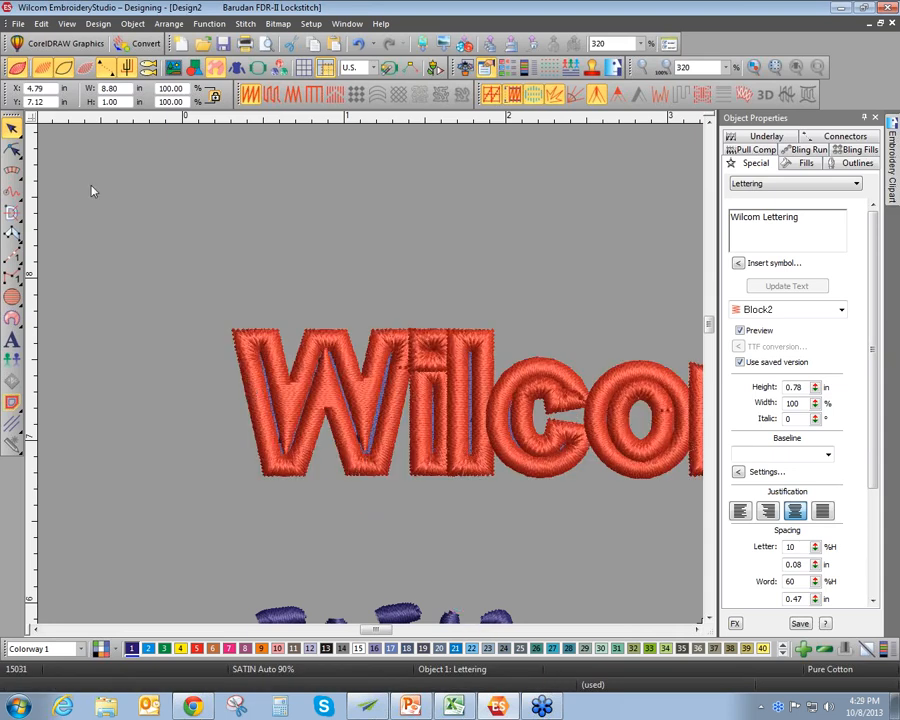
Select the red outlines of the Block2 lettering and set their column width to 0.07 in
{"action": "left_click", "coordinate": [92, 190]}
{"action": "left_click", "coordinate": [258, 400]}
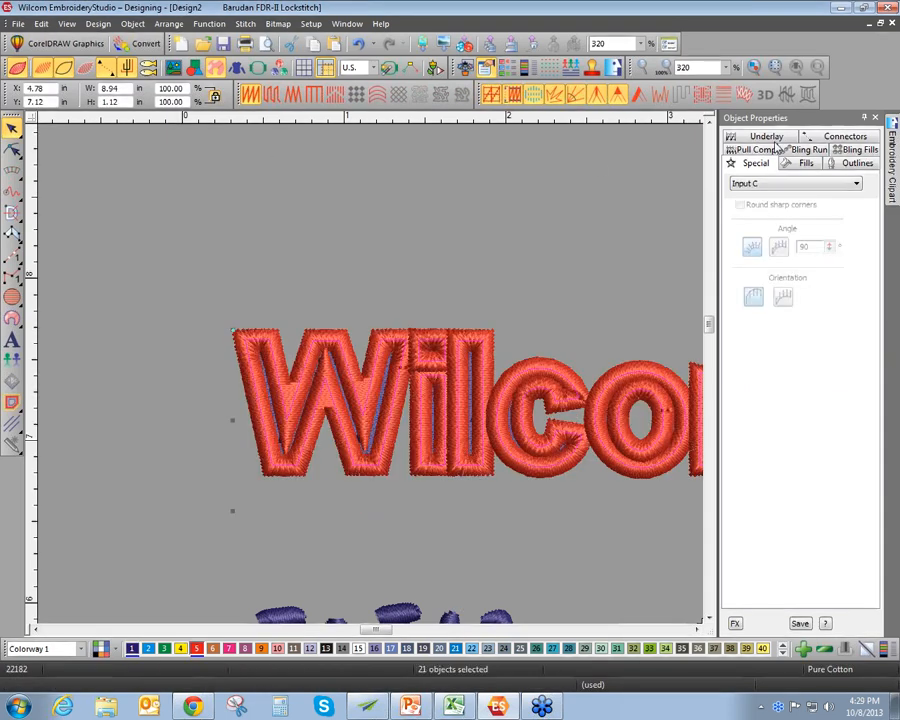
{"action": "double_click", "coordinate": [797, 229]}
{"action": "type", "text": "."}
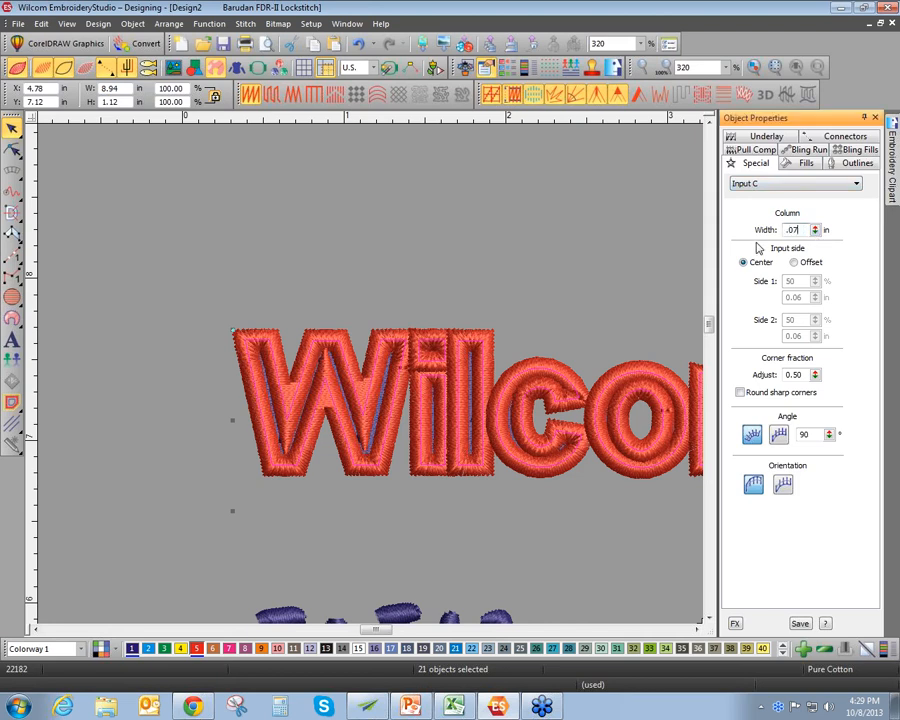
{"action": "type", "text": "07"}
{"action": "key", "text": "Return"}
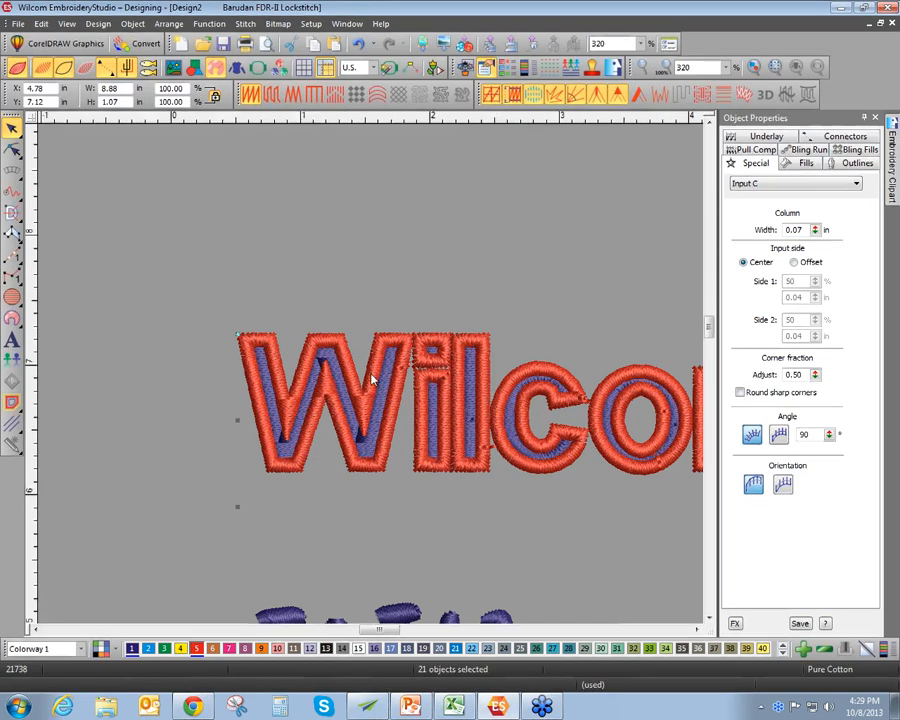
Narrow the column width of the Block2 lettering's red outlines to 0.05 in
{"action": "scroll", "coordinate": [372, 378], "scroll_direction": "down", "scroll_amount": 3}
{"action": "left_click_drag", "start_coordinate": [386, 630], "coordinate": [410, 636]}
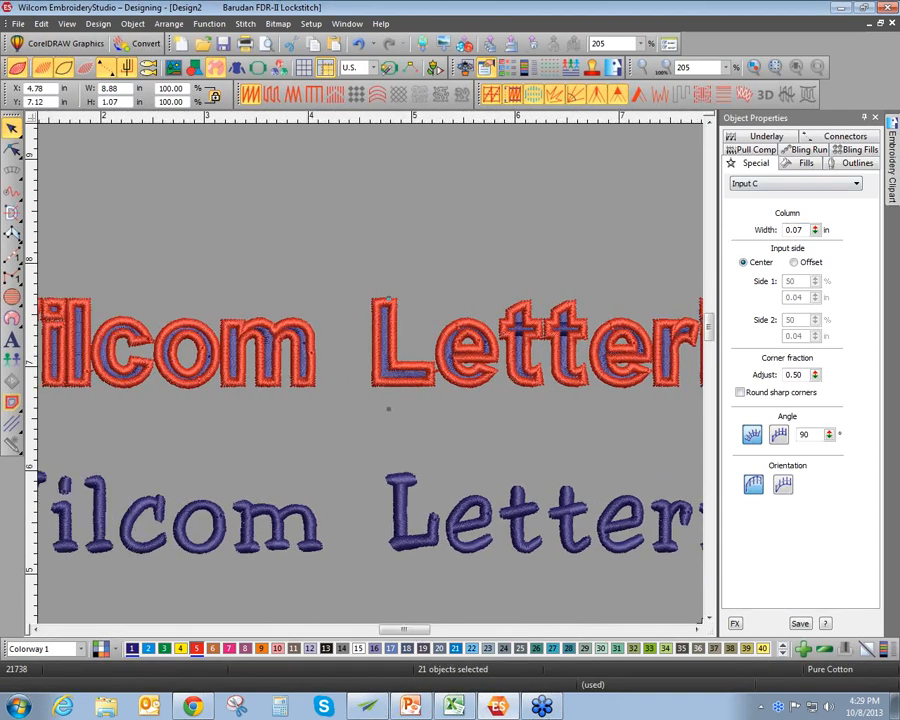
{"action": "double_click", "coordinate": [786, 229]}
{"action": "type", "text": "."}
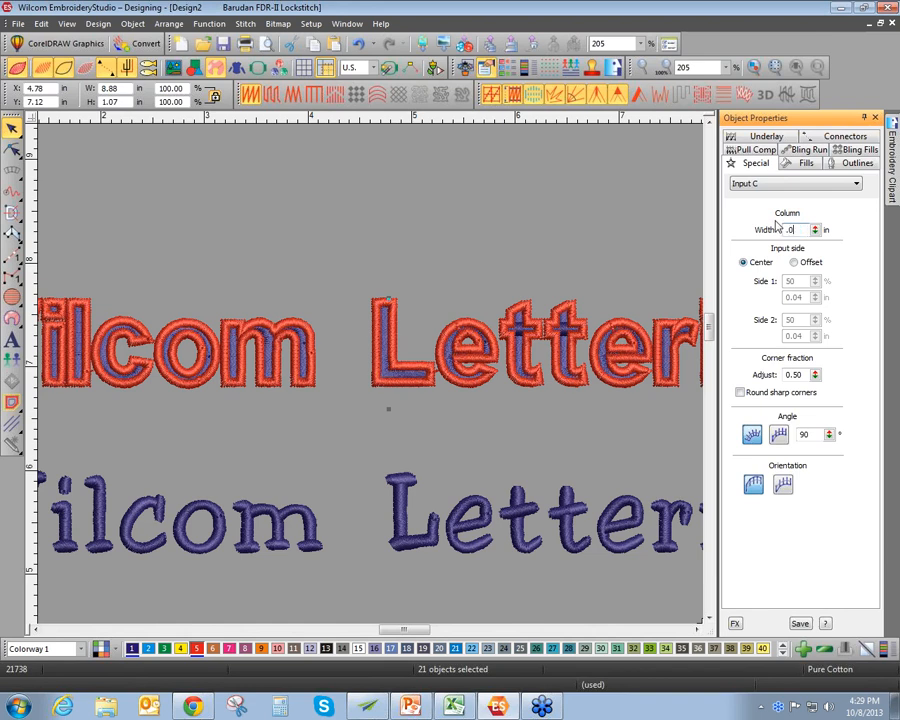
{"action": "type", "text": "05"}
{"action": "key", "text": "Return"}
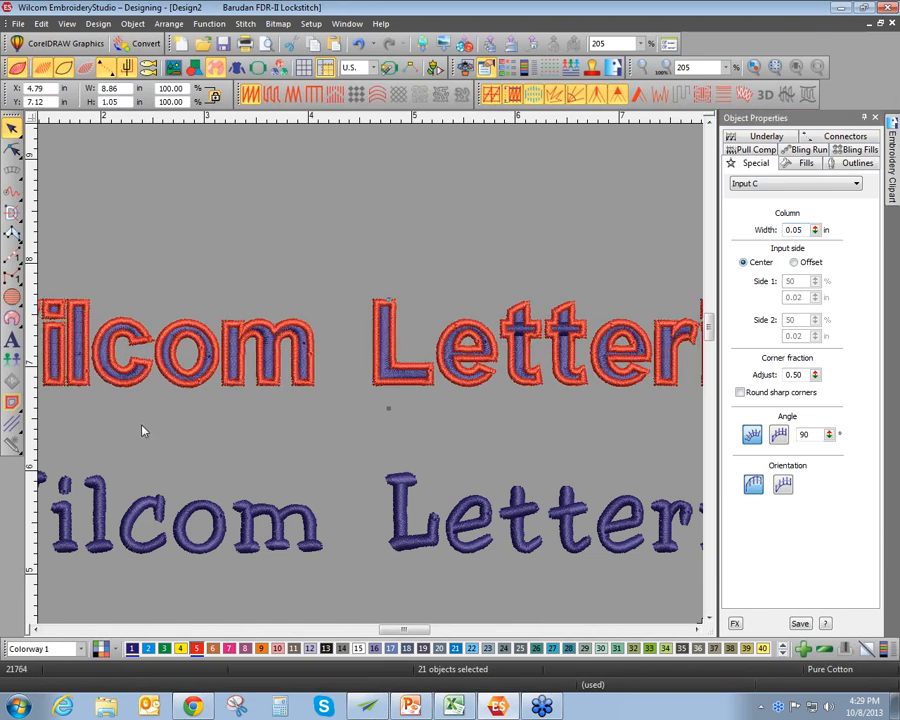
Select only the outline of the W in the Block2 line and turn off its cap and mitre corners
{"action": "left_click_drag", "start_coordinate": [397, 627], "coordinate": [380, 627]}
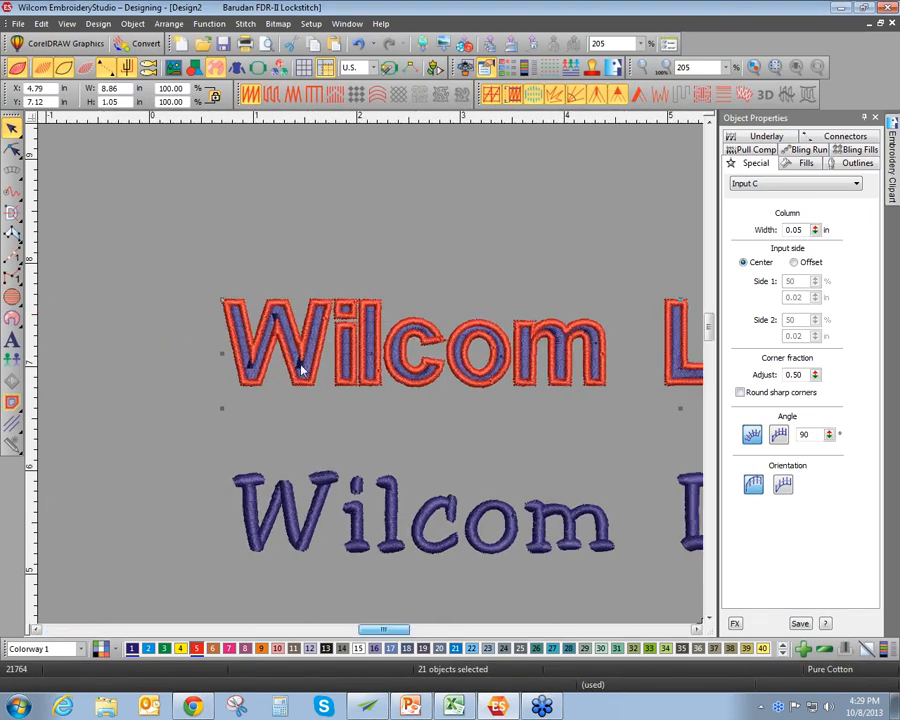
{"action": "left_click", "coordinate": [240, 312]}
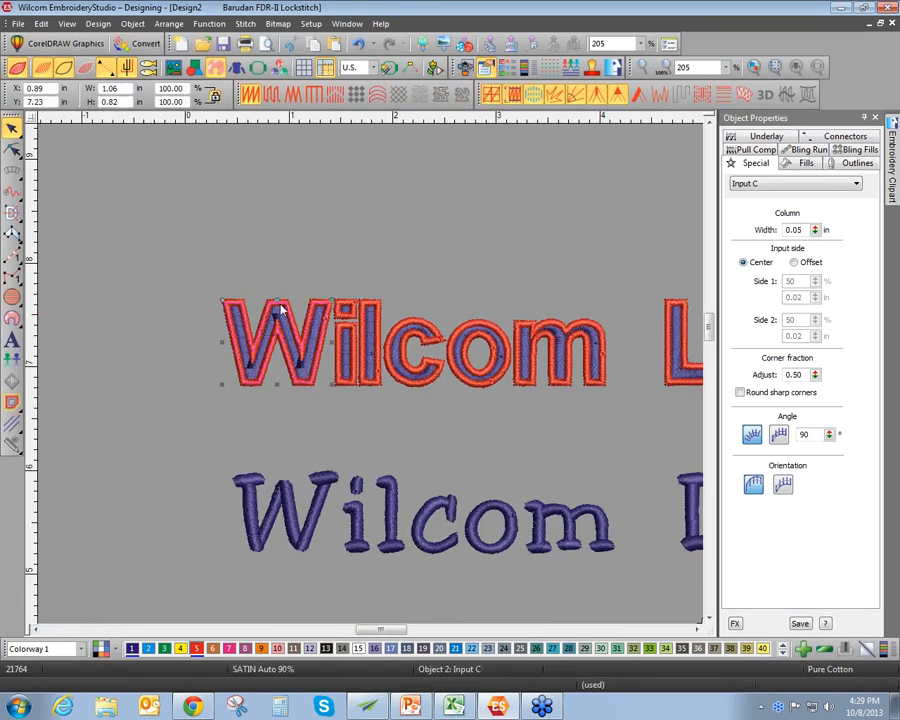
{"action": "scroll", "coordinate": [282, 306], "scroll_direction": "up", "scroll_amount": 2}
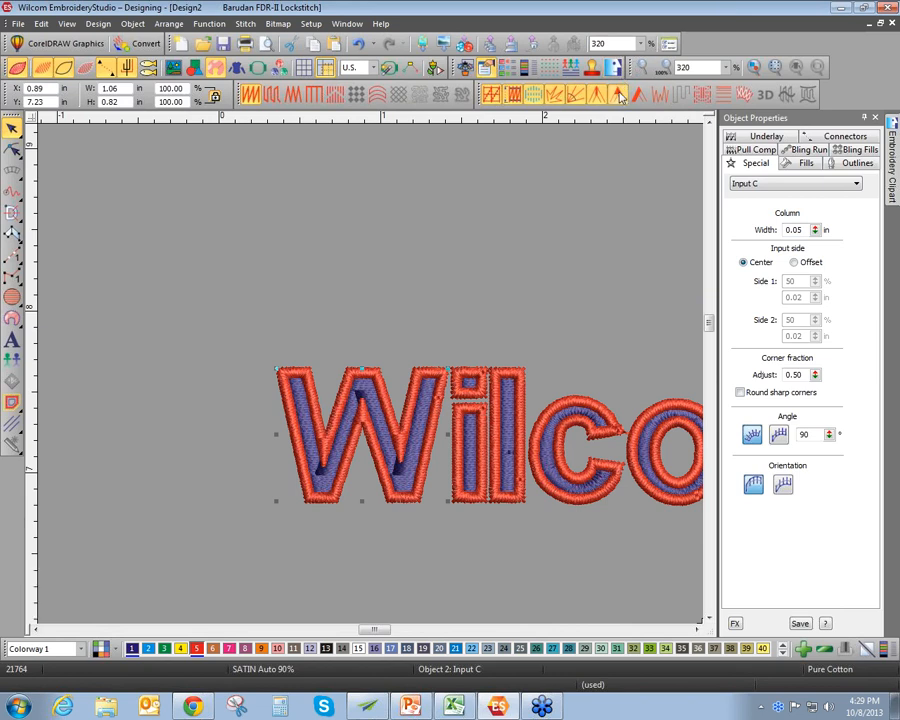
{"action": "left_click", "coordinate": [620, 96]}
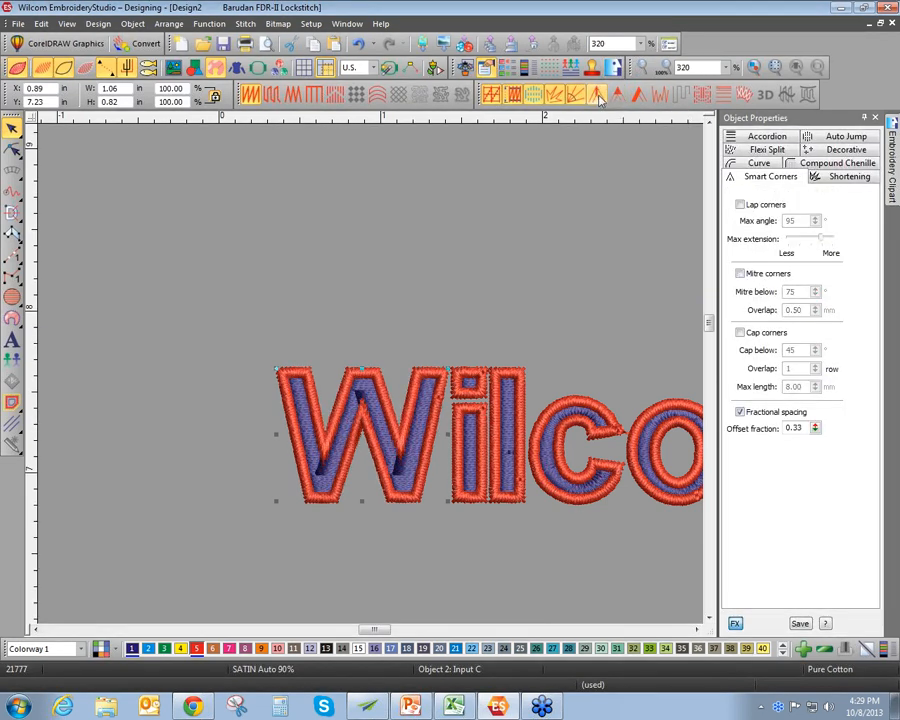
{"action": "scroll", "coordinate": [417, 389], "scroll_direction": "up", "scroll_amount": 1}
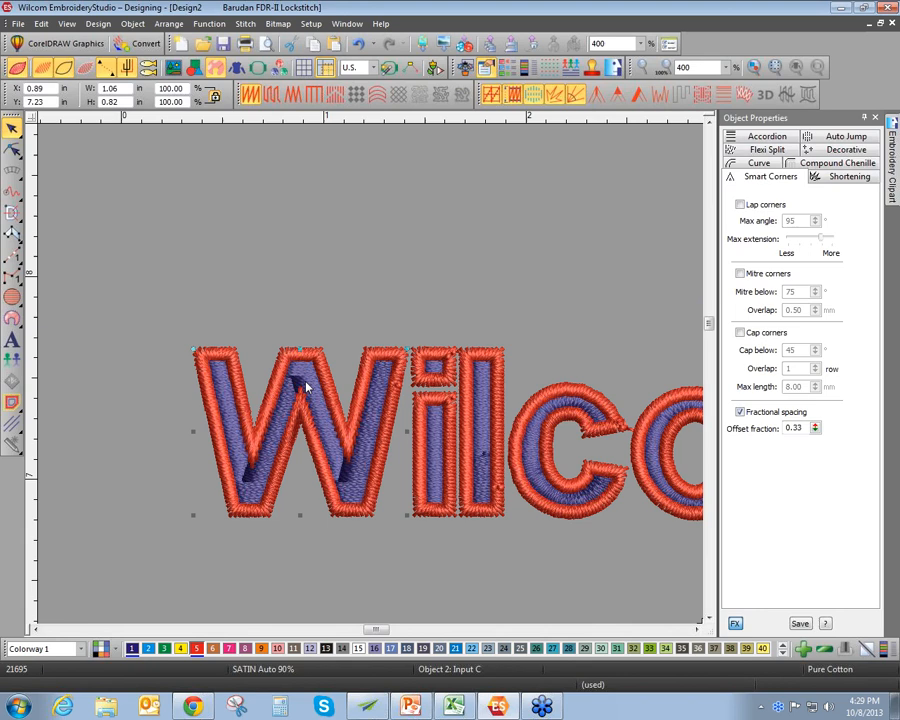
Try mitre corners and cap corners in turn on the W's outline, switching each one off again
{"action": "left_click", "coordinate": [597, 96]}
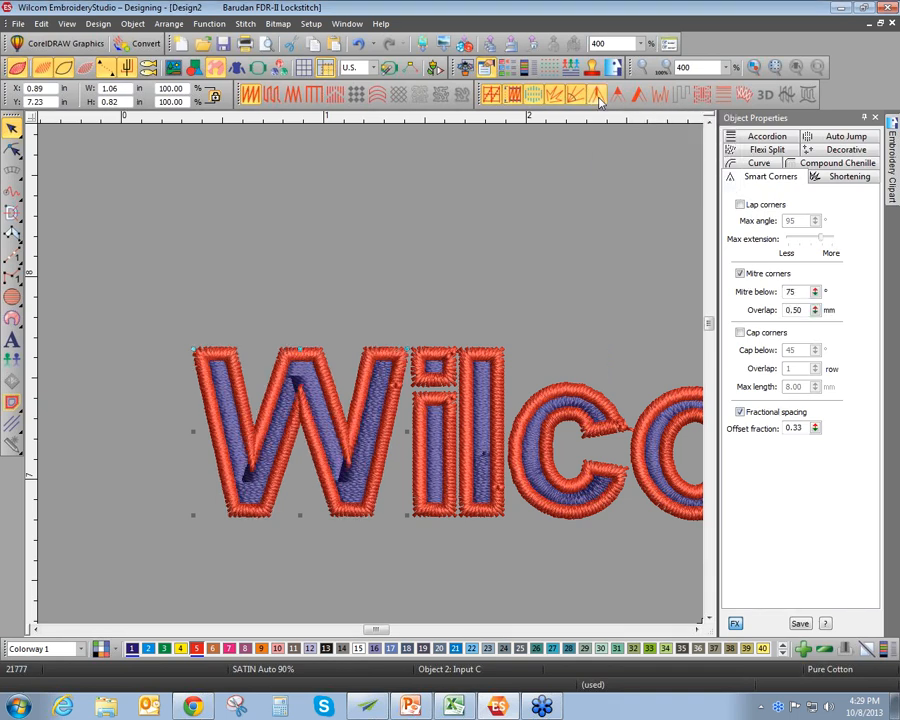
{"action": "left_click", "coordinate": [597, 100]}
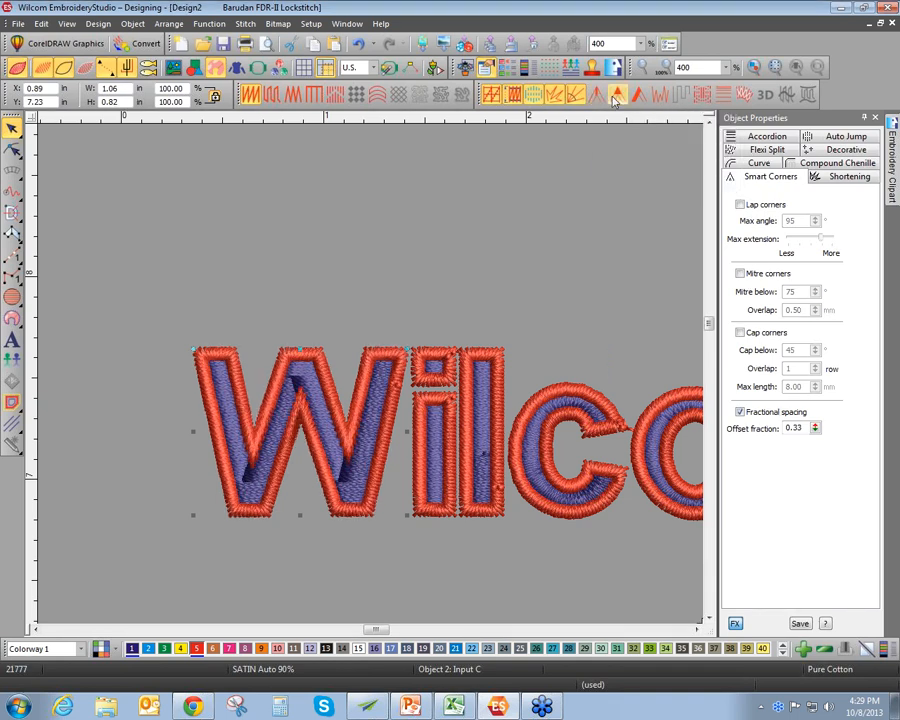
{"action": "left_click", "coordinate": [616, 96]}
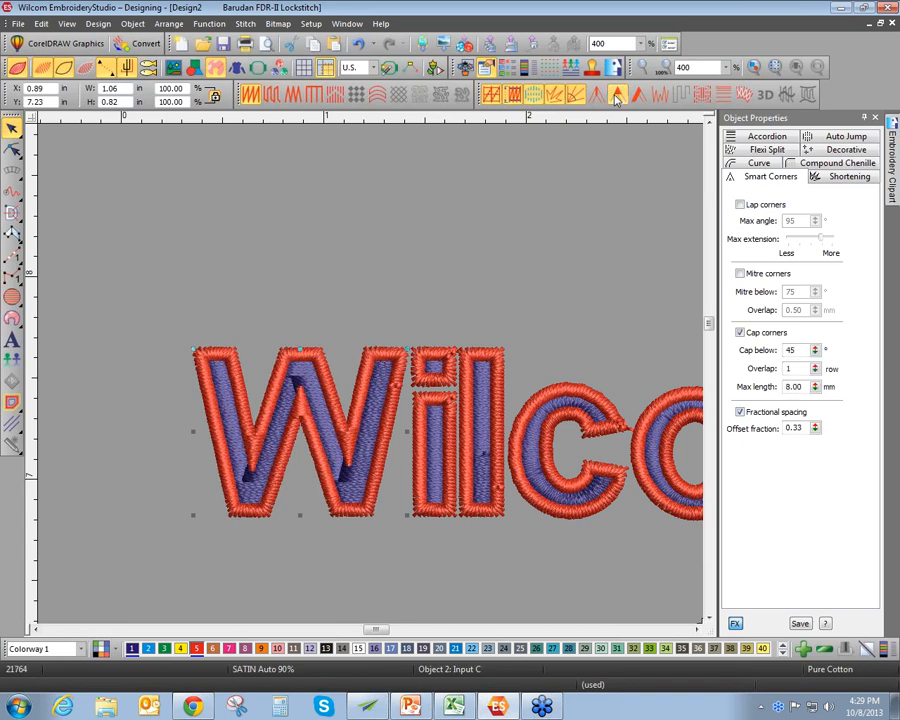
{"action": "left_click", "coordinate": [616, 96]}
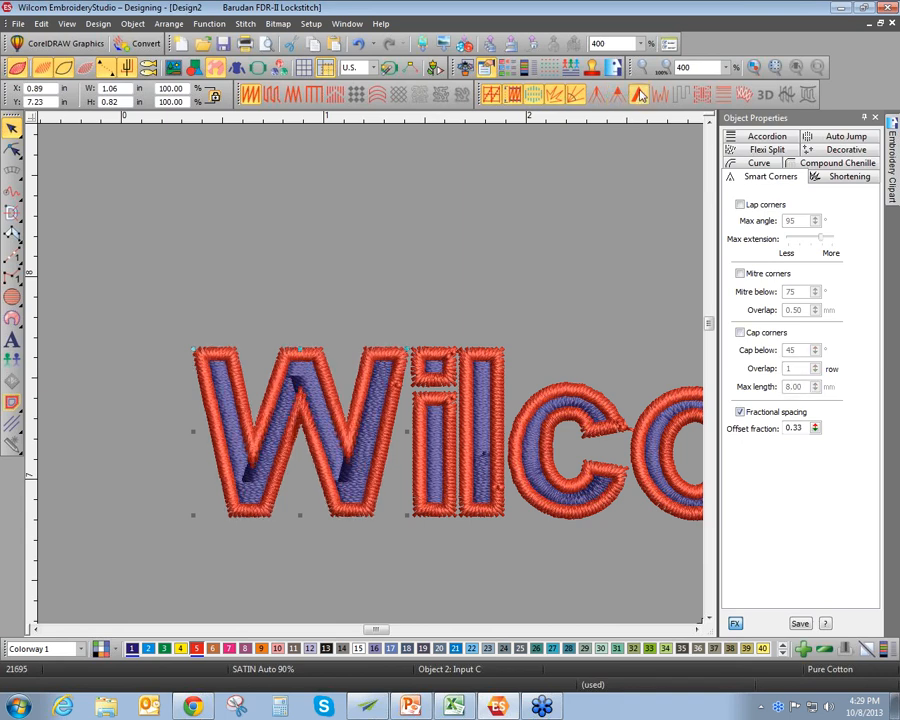
Apply lap corners with a maximum angle of 95° to the W's outline
{"action": "left_click", "coordinate": [639, 95]}
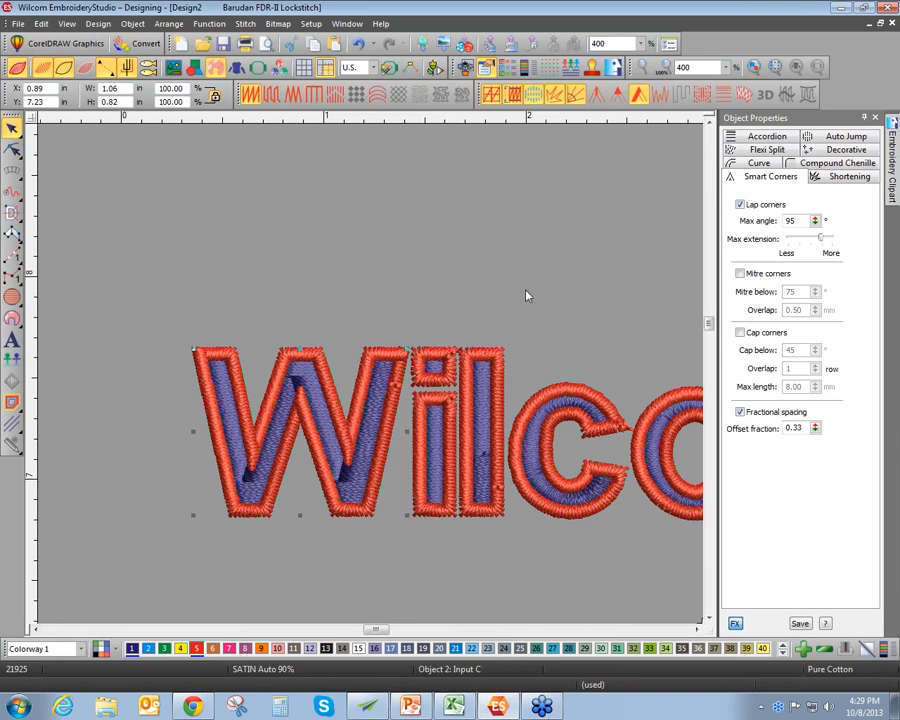
{"action": "scroll", "coordinate": [526, 296], "scroll_direction": "down", "scroll_amount": 1}
{"action": "scroll", "coordinate": [370, 379], "scroll_direction": "down", "scroll_amount": 2}
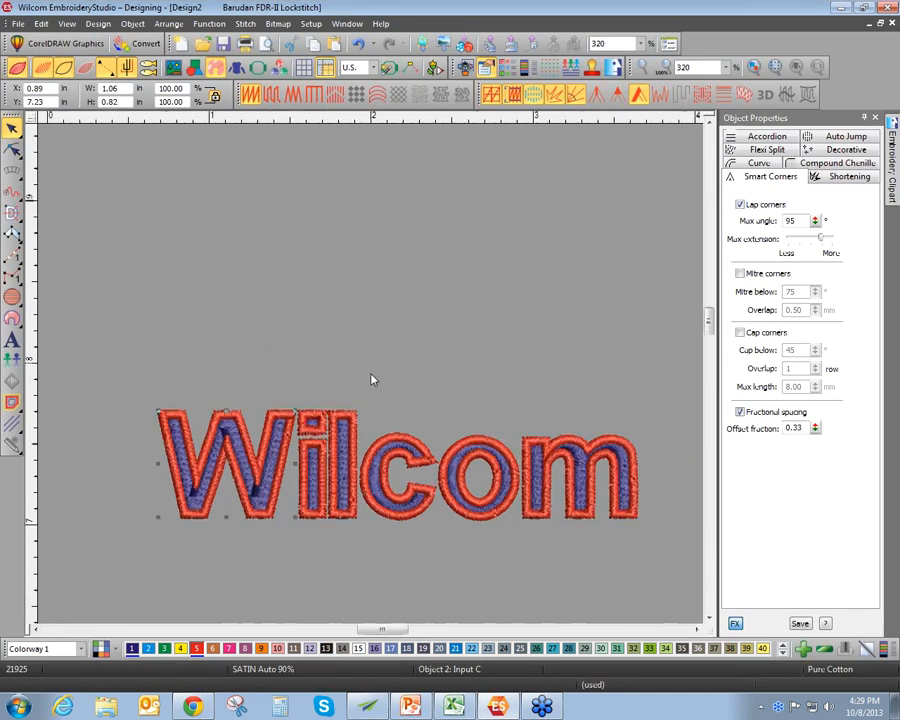
Add individual Stemstitch outlines in color C5 around the middle Casual Serif lettering line, keeping the original lettering
{"action": "scroll", "coordinate": [373, 378], "scroll_direction": "up", "scroll_amount": 1}
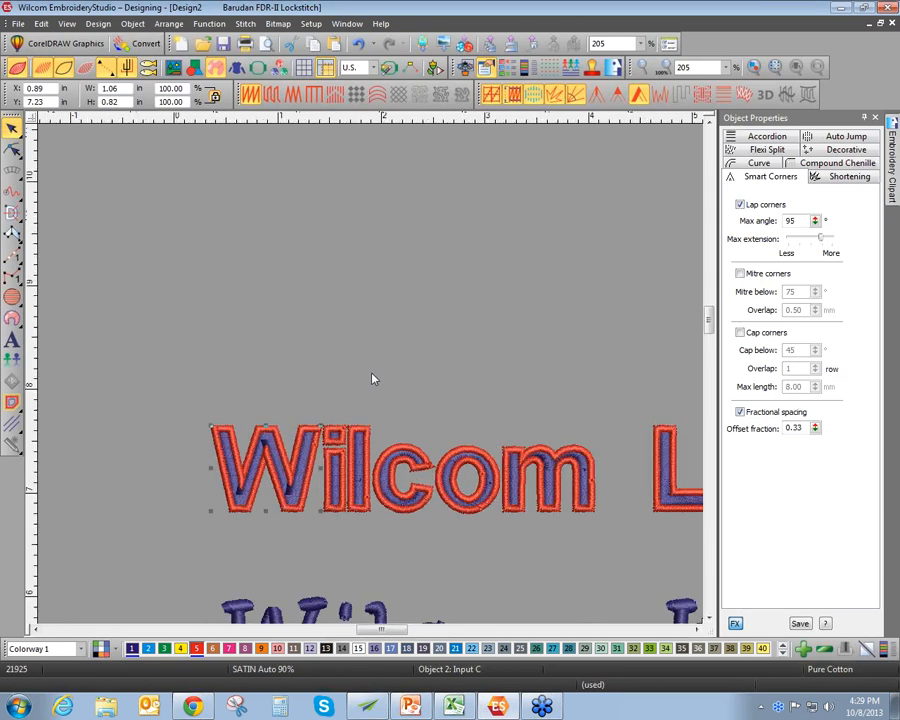
{"action": "scroll", "coordinate": [370, 375], "scroll_direction": "down", "scroll_amount": 1}
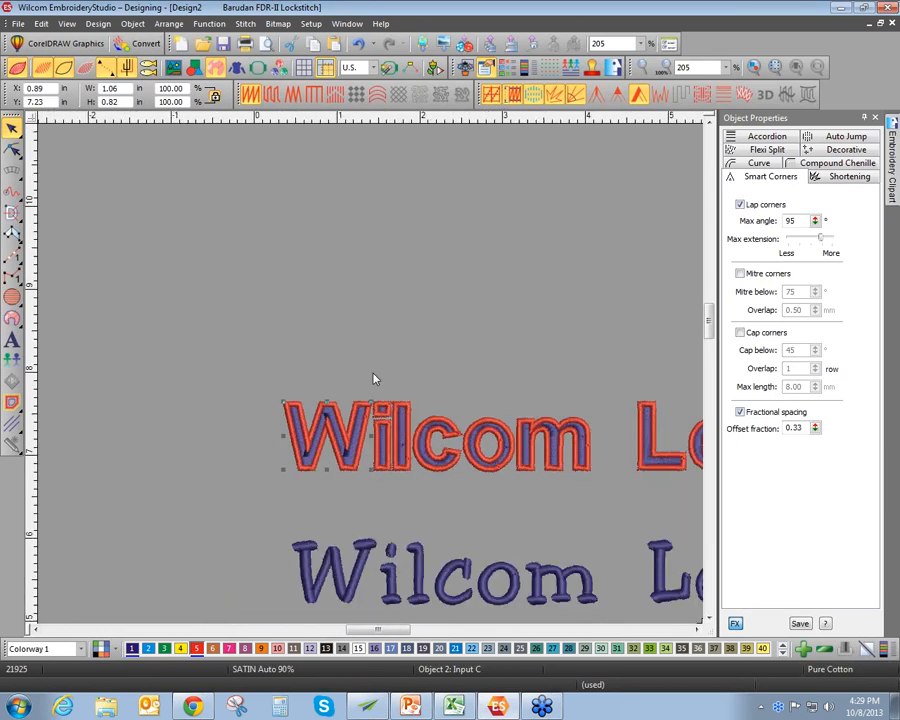
{"action": "scroll", "coordinate": [370, 375], "scroll_direction": "down", "scroll_amount": 1}
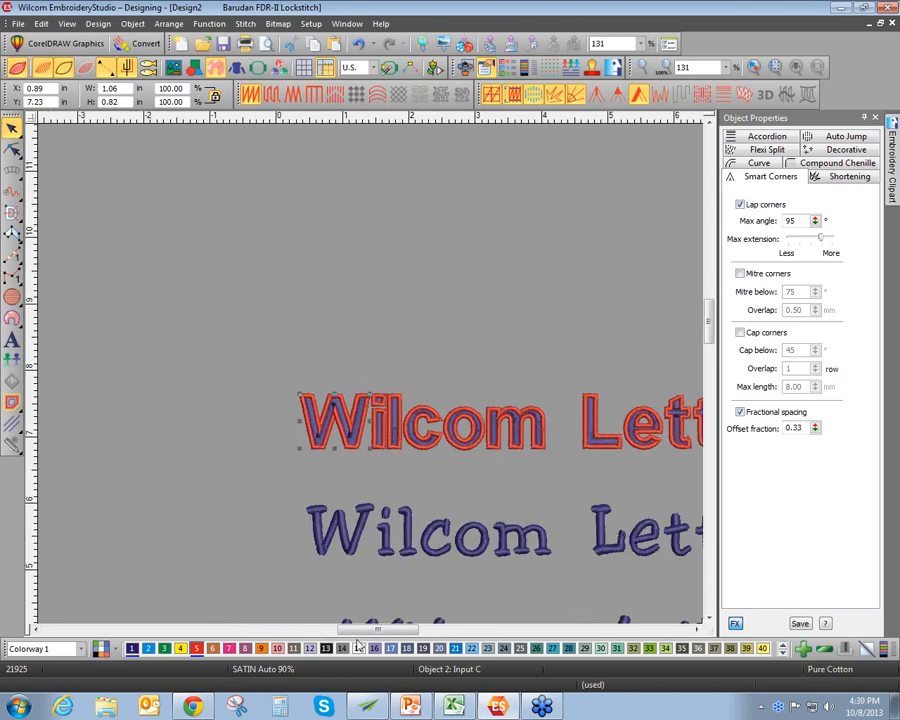
{"action": "left_click_drag", "start_coordinate": [366, 635], "coordinate": [377, 630]}
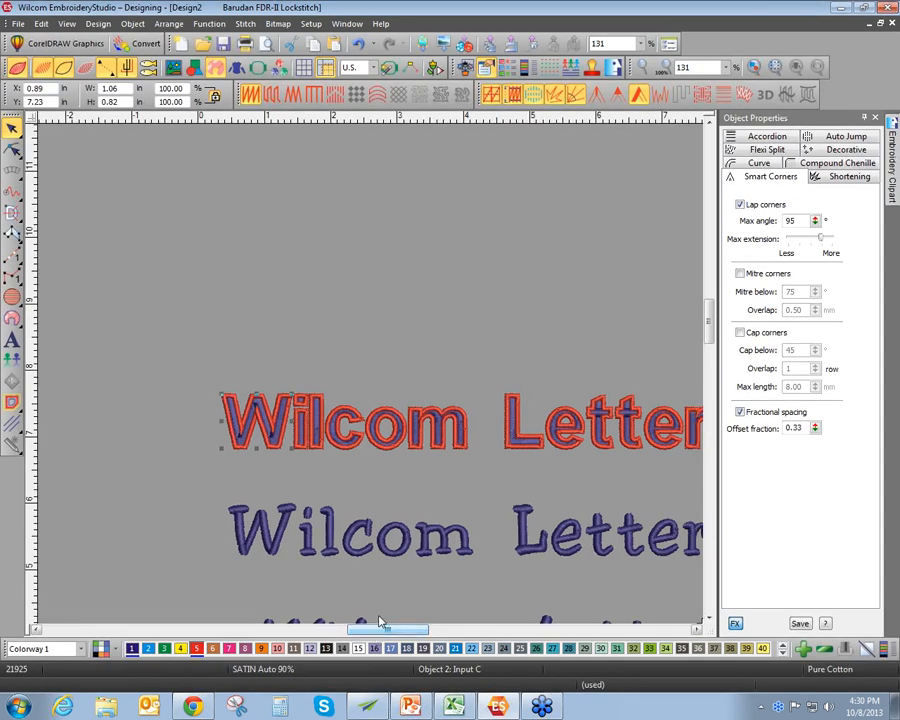
{"action": "left_click", "coordinate": [390, 545]}
{"action": "left_click", "coordinate": [12, 402]}
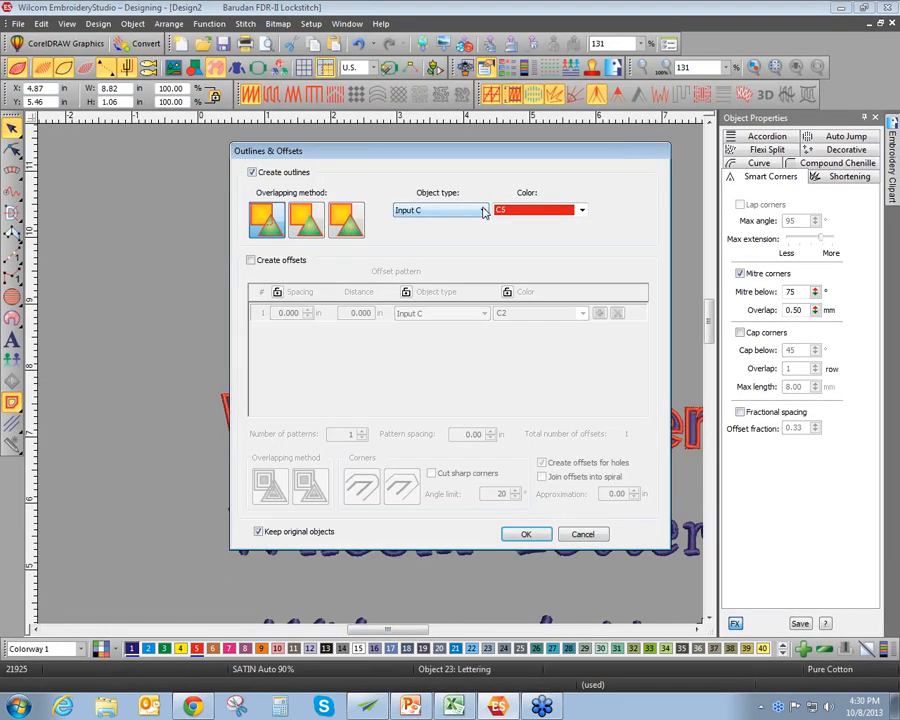
{"action": "left_click", "coordinate": [484, 211]}
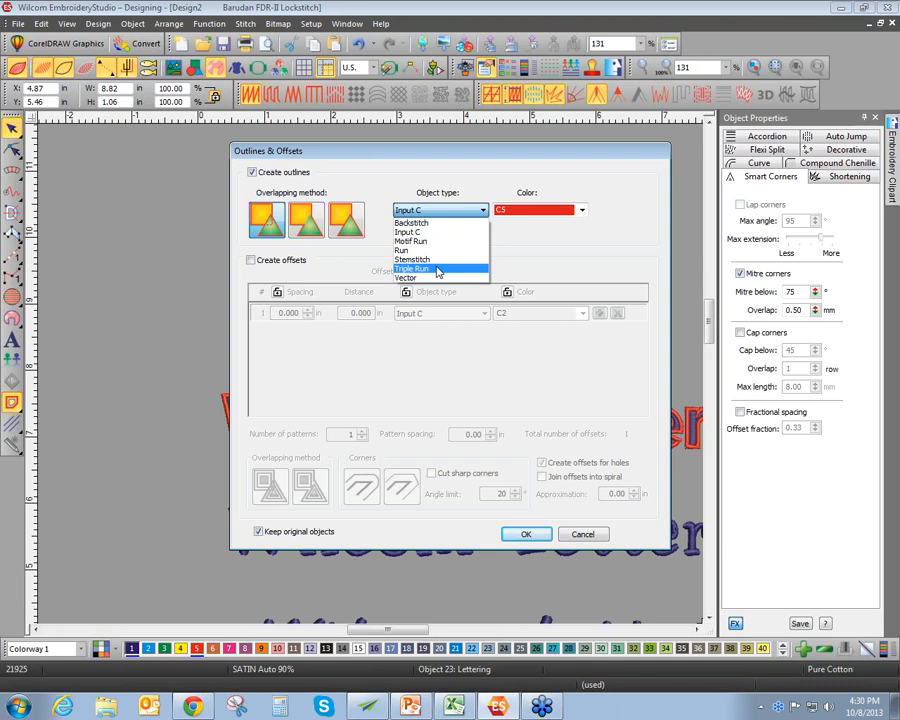
{"action": "left_click", "coordinate": [436, 259]}
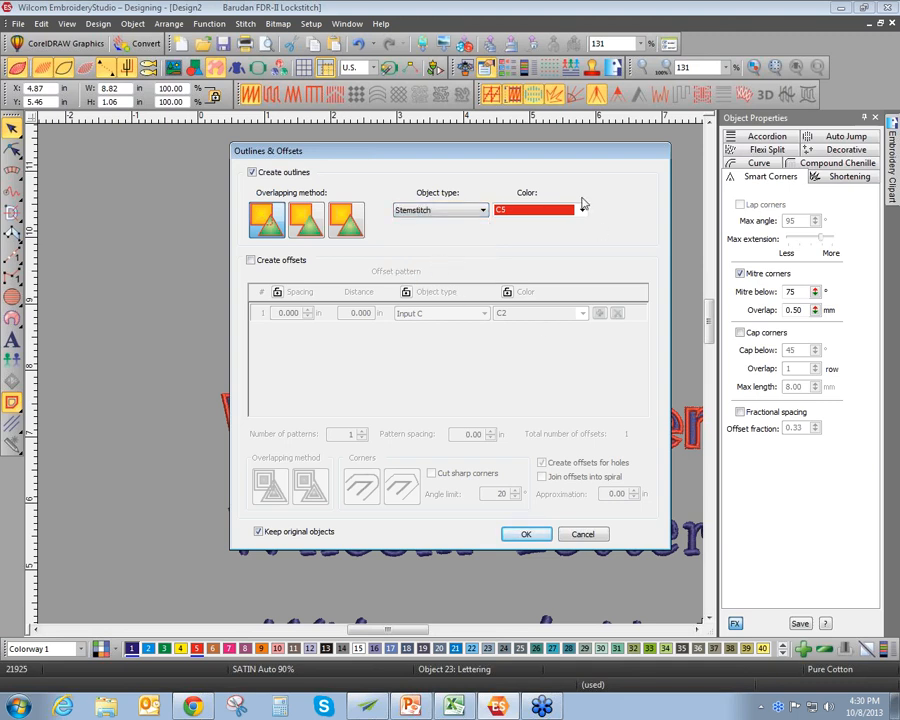
{"action": "left_click", "coordinate": [520, 533]}
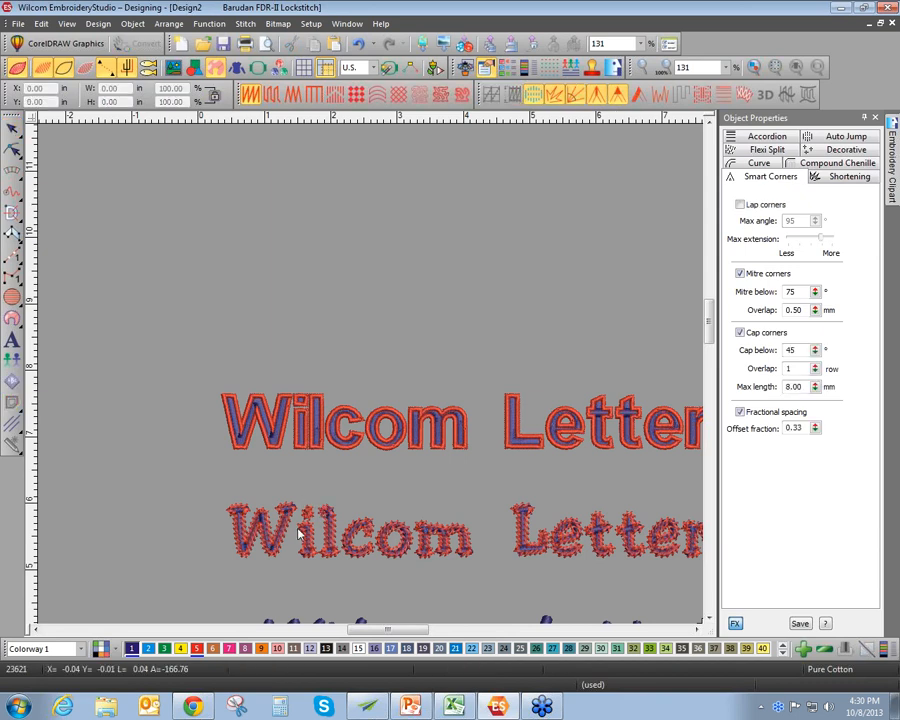
{"action": "scroll", "coordinate": [374, 374], "scroll_direction": "up", "scroll_amount": 5}
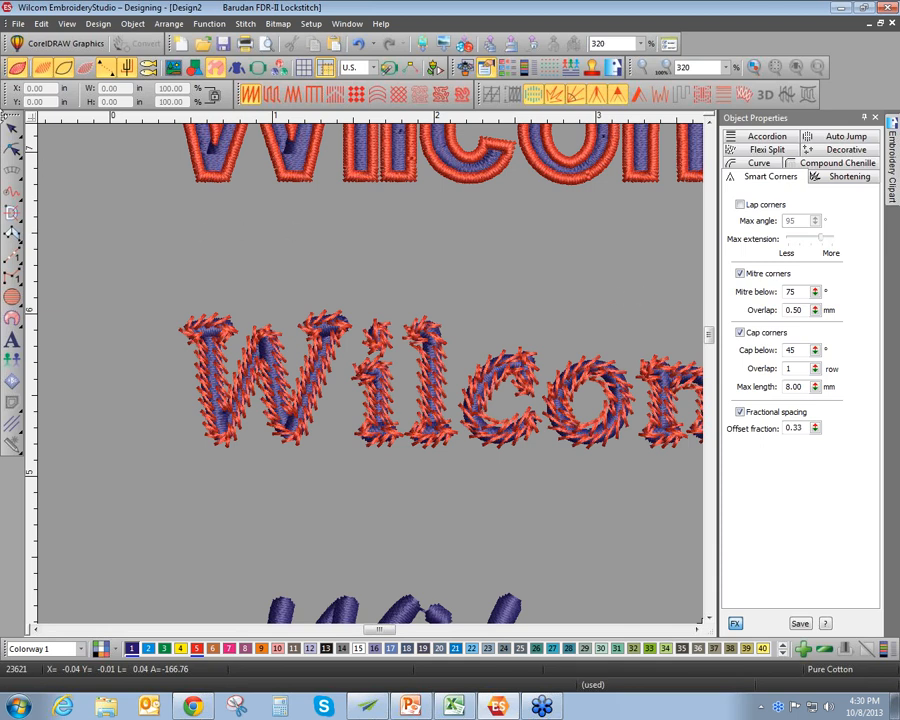
Undo the Stemstitch outlines around the middle lettering line
{"action": "left_click", "coordinate": [11, 130]}
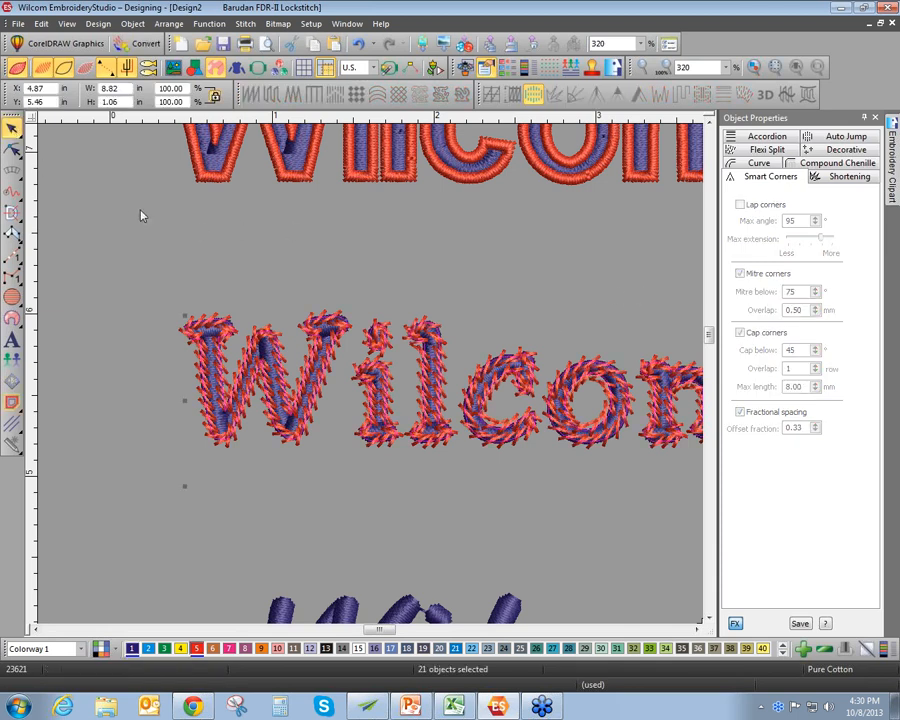
{"action": "scroll", "coordinate": [141, 216], "scroll_direction": "down", "scroll_amount": 1}
{"action": "left_click", "coordinate": [358, 44]}
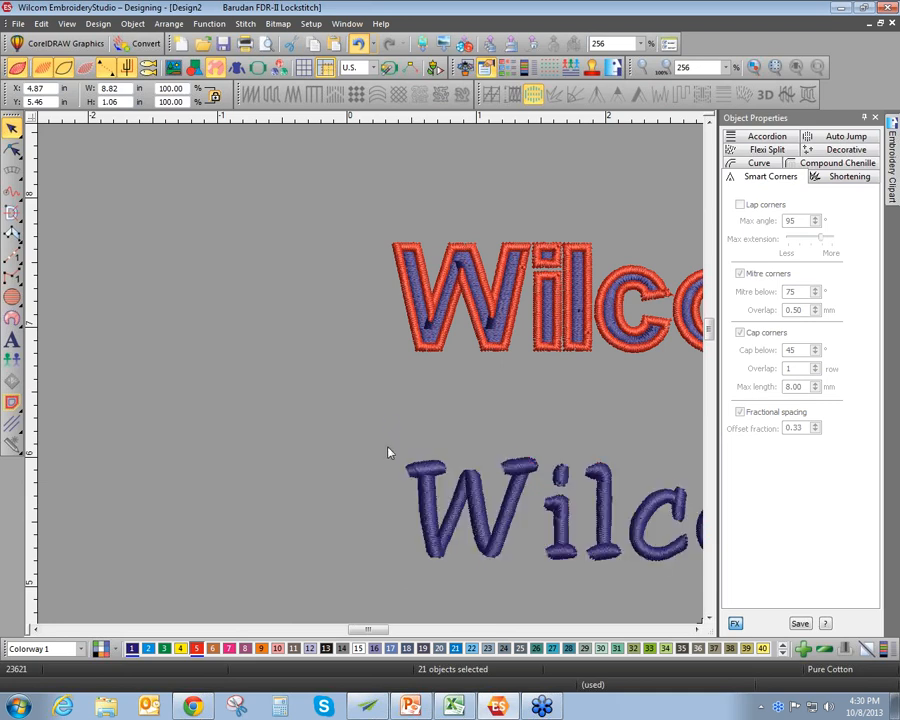
Add individual Backstitch outlines in color C5 around the middle lettering line, keeping the original lettering
{"action": "left_click", "coordinate": [426, 488]}
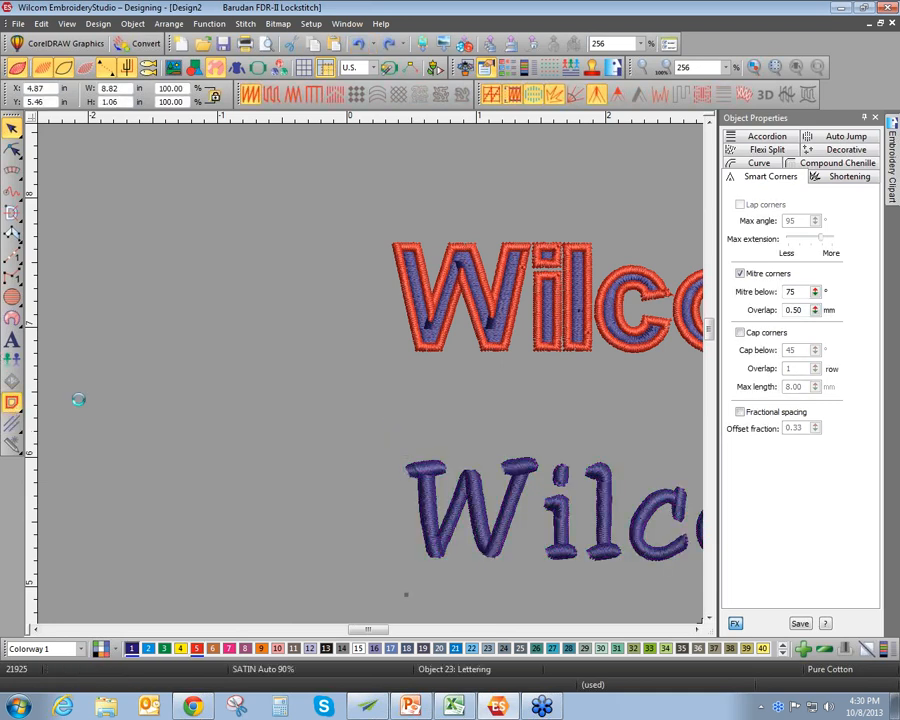
{"action": "left_click", "coordinate": [11, 402]}
{"action": "left_click", "coordinate": [483, 210]}
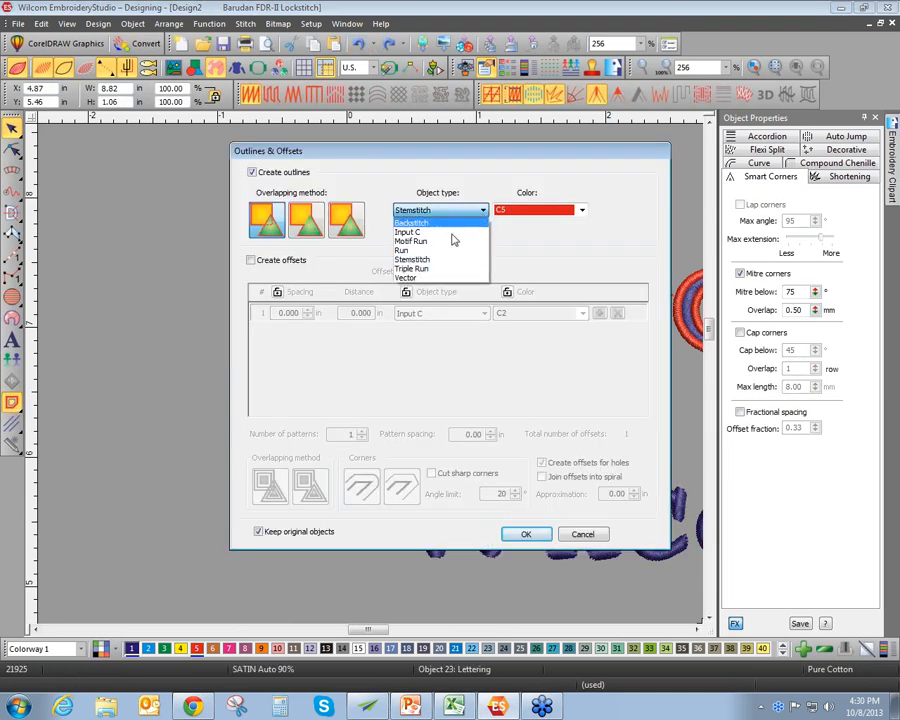
{"action": "left_click", "coordinate": [430, 223]}
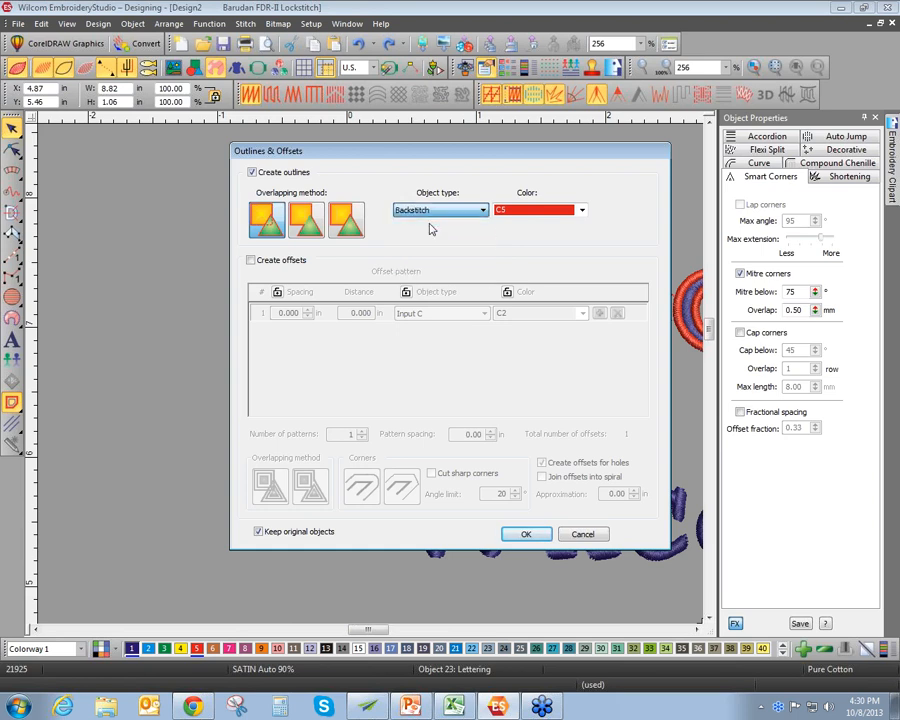
{"action": "left_click", "coordinate": [521, 534]}
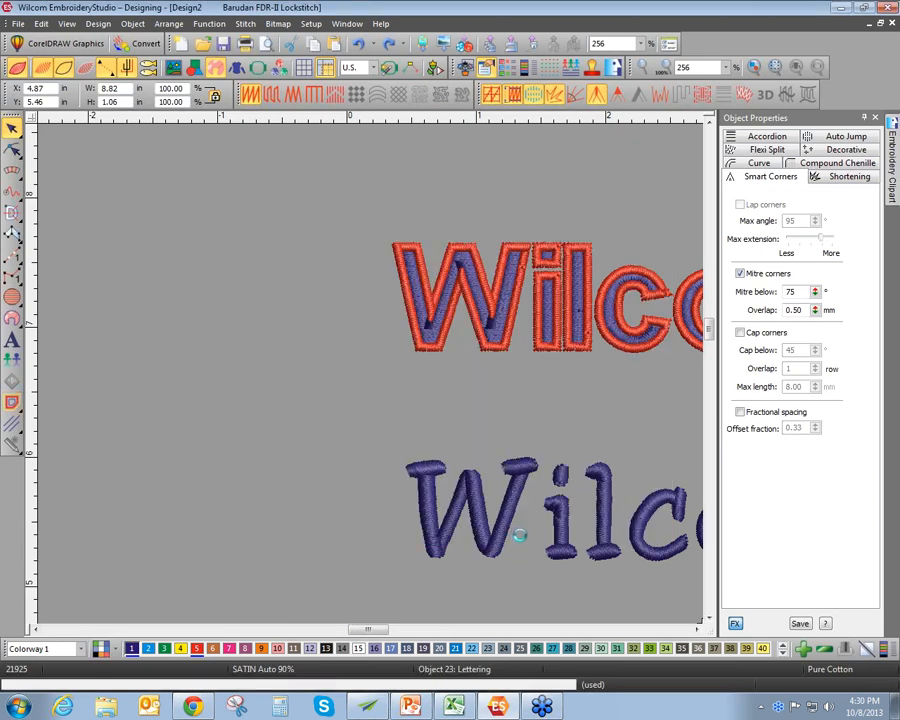
{"action": "left_click_drag", "start_coordinate": [382, 632], "coordinate": [410, 631]}
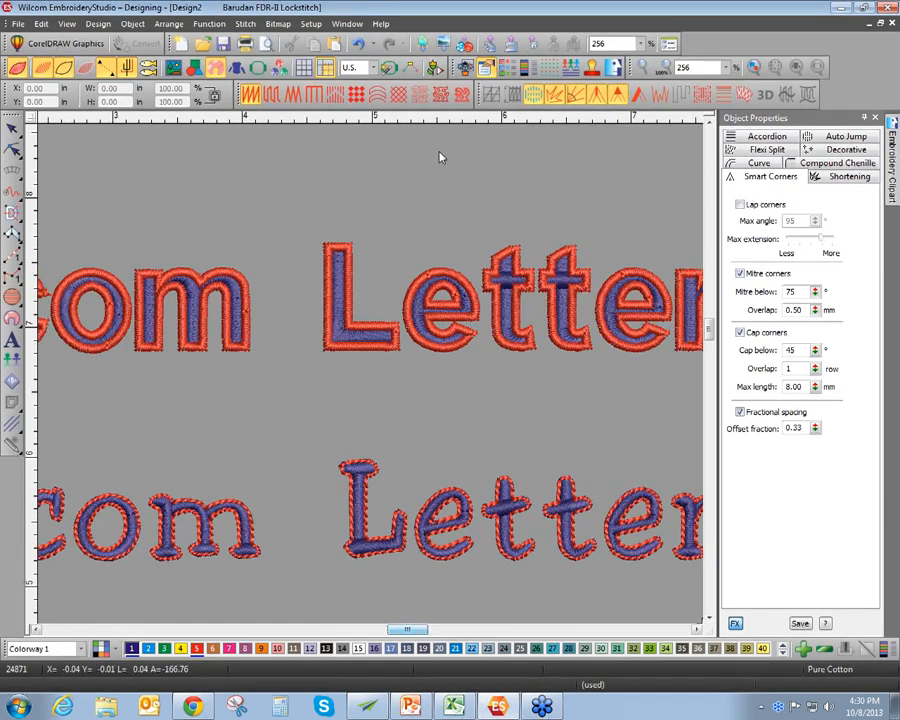
Undo the Backstitch outlines and the change before them, and bring all three lettering lines into view
{"action": "left_click", "coordinate": [358, 45]}
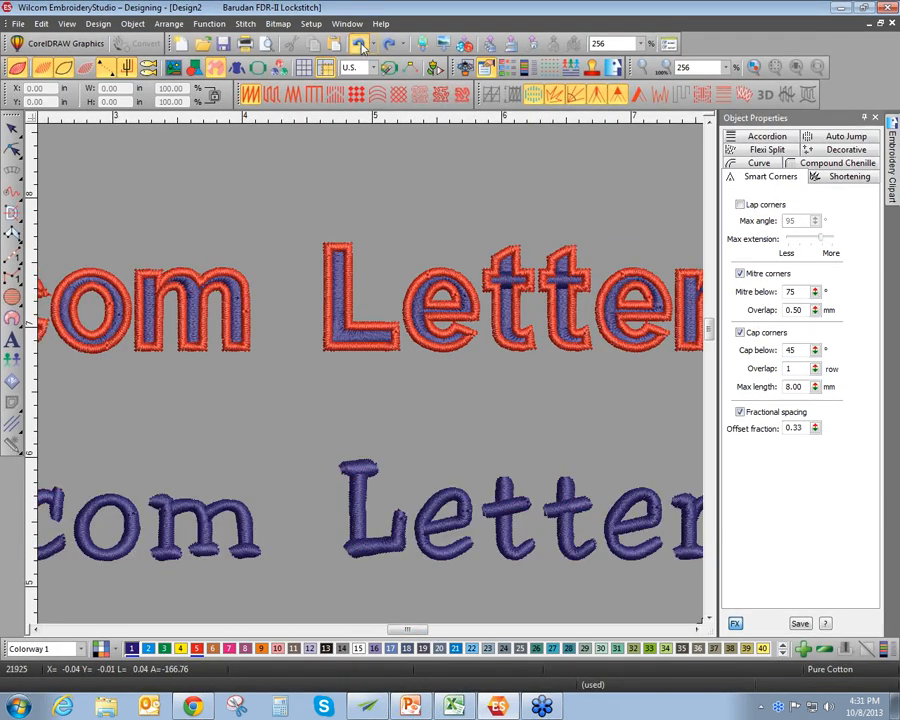
{"action": "scroll", "coordinate": [372, 388], "scroll_direction": "down", "scroll_amount": 2}
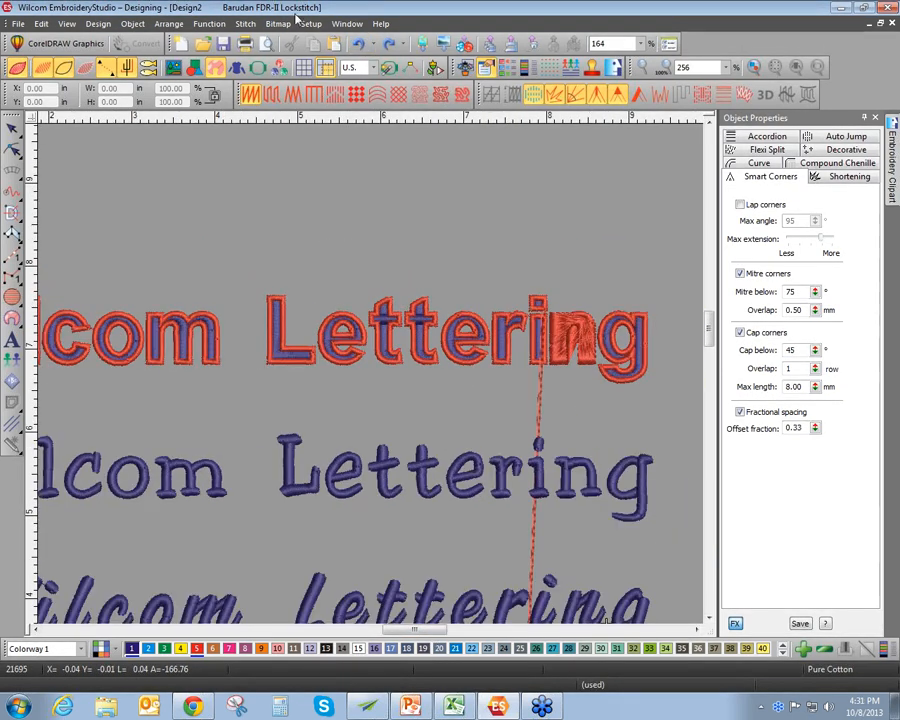
{"action": "left_click", "coordinate": [358, 45]}
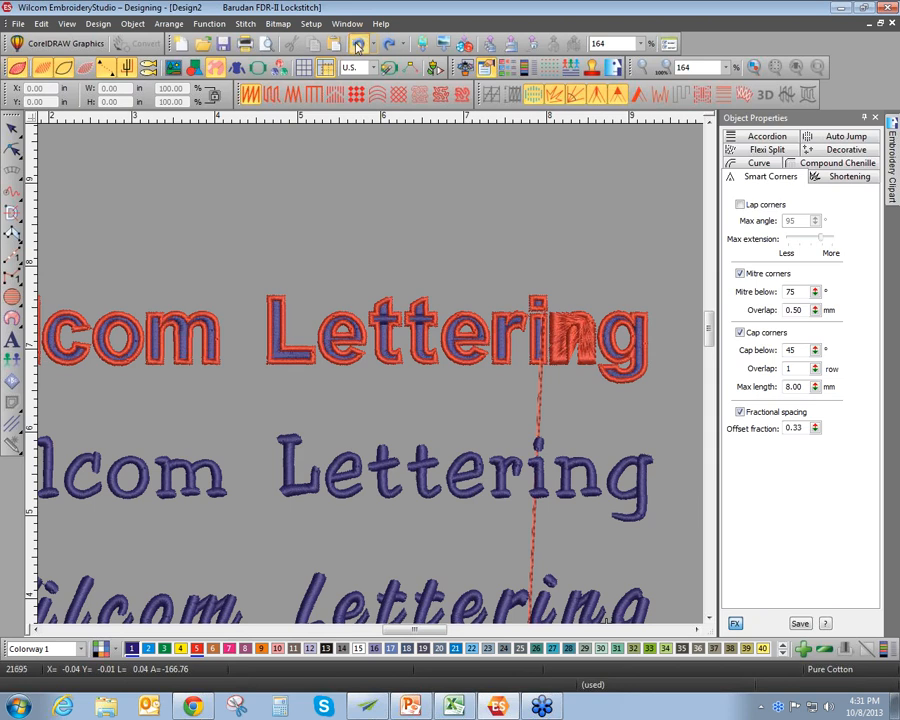
{"action": "scroll", "coordinate": [367, 381], "scroll_direction": "down", "scroll_amount": 2}
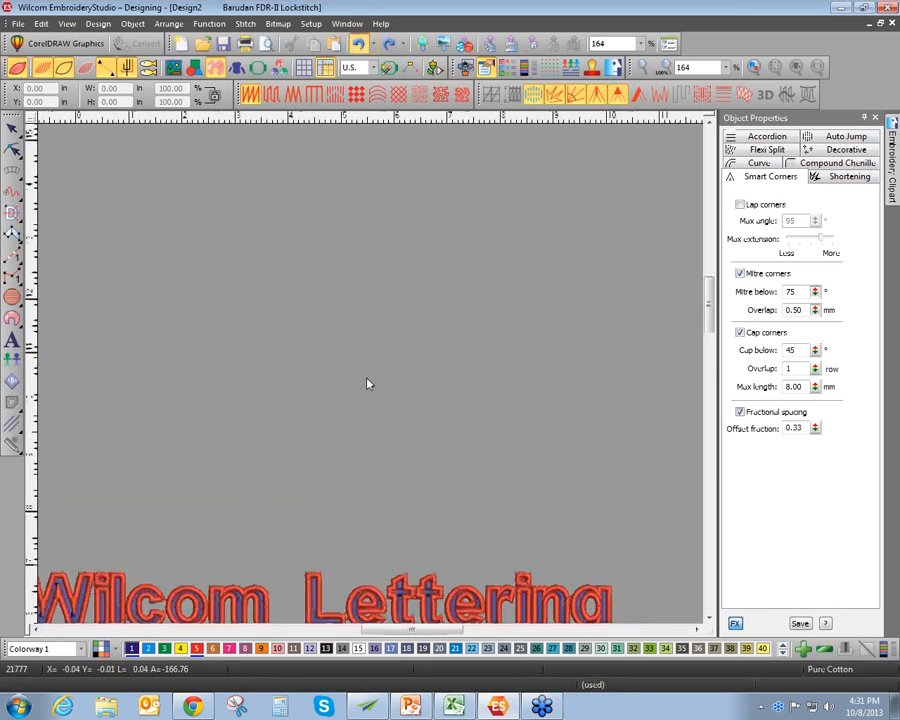
{"action": "left_click_drag", "start_coordinate": [711, 314], "coordinate": [709, 352]}
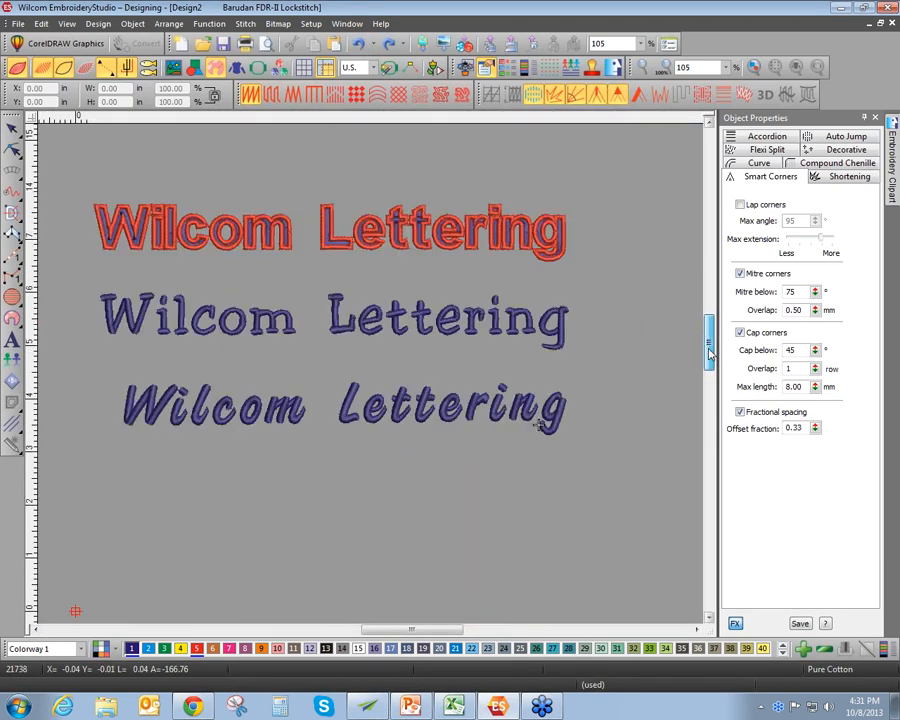
Delete the middle lettering line and the outlined top line, leaving only the bottom script line
{"action": "scroll", "coordinate": [249, 490], "scroll_direction": "up", "scroll_amount": 1}
{"action": "left_click", "coordinate": [355, 263]}
{"action": "scroll", "coordinate": [374, 385], "scroll_direction": "down", "scroll_amount": 2}
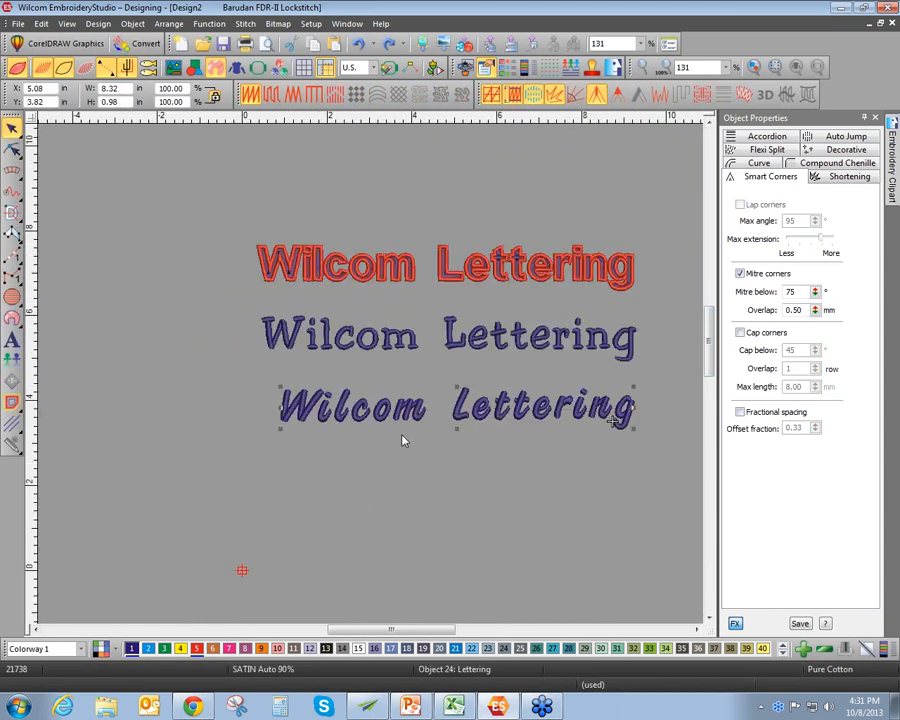
{"action": "left_click", "coordinate": [535, 345]}
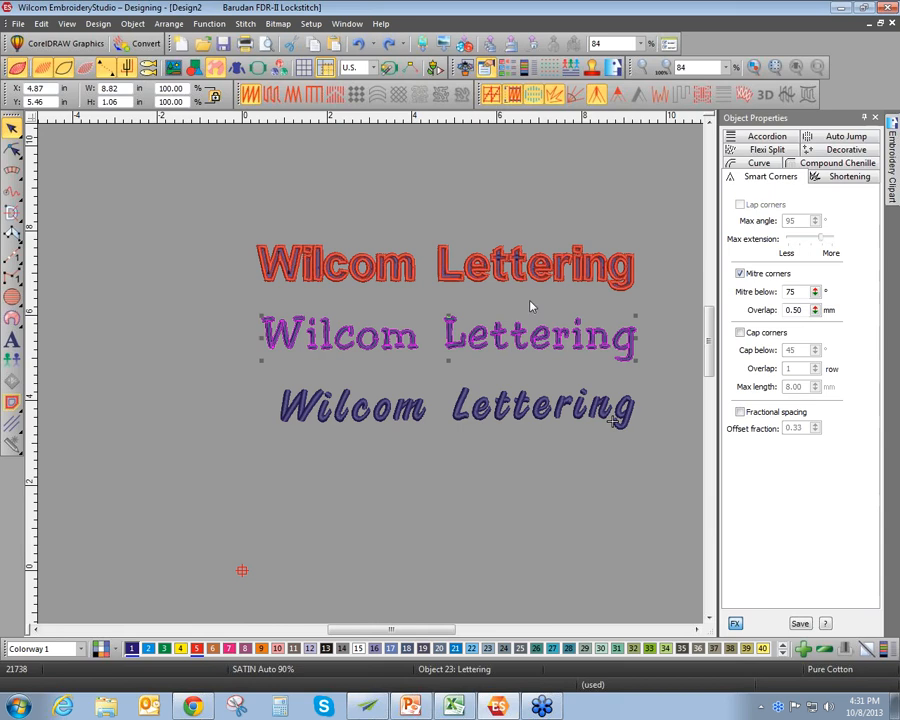
{"action": "key", "text": "Delete"}
{"action": "left_click_drag", "start_coordinate": [237, 217], "coordinate": [679, 300]}
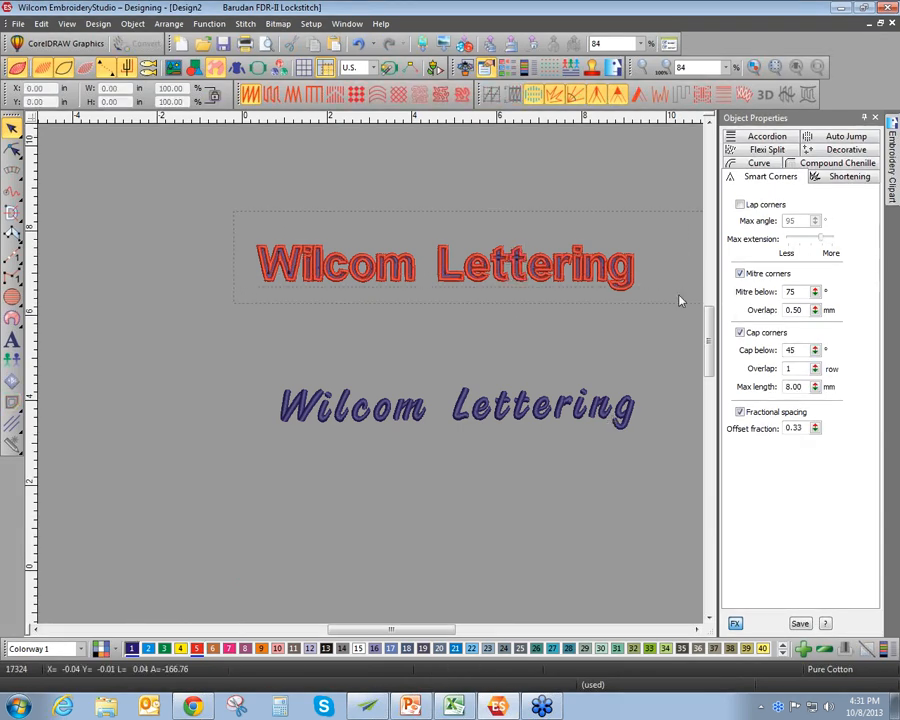
{"action": "key", "text": "Delete"}
Add individual Triple Run outlines in color C5 around the remaining script lettering, keeping the original, and inspect them along the line
{"action": "left_click", "coordinate": [378, 395]}
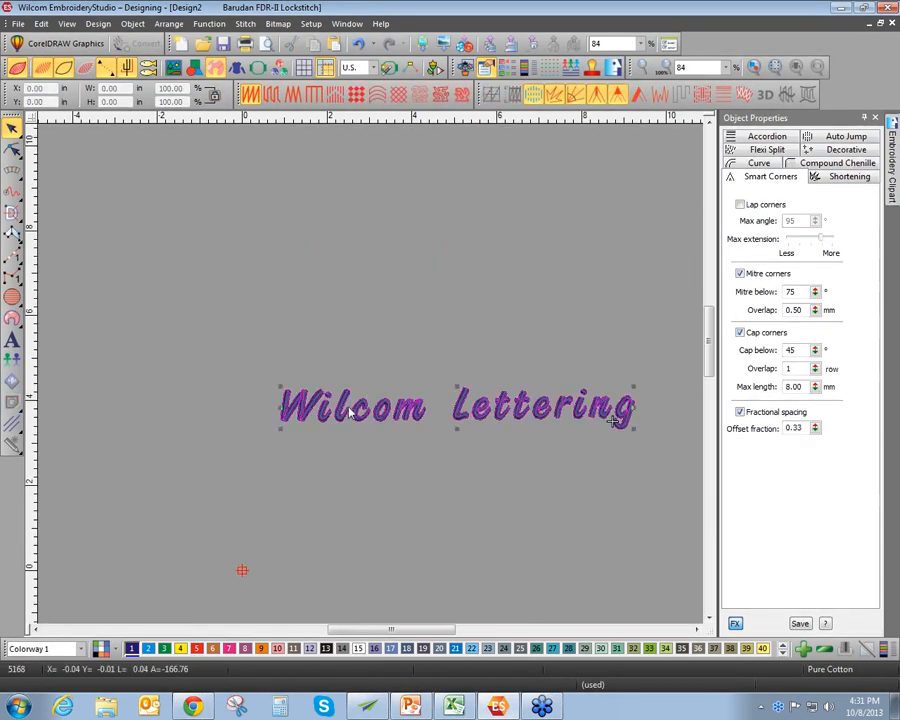
{"action": "left_click", "coordinate": [12, 403]}
{"action": "left_click", "coordinate": [427, 215]}
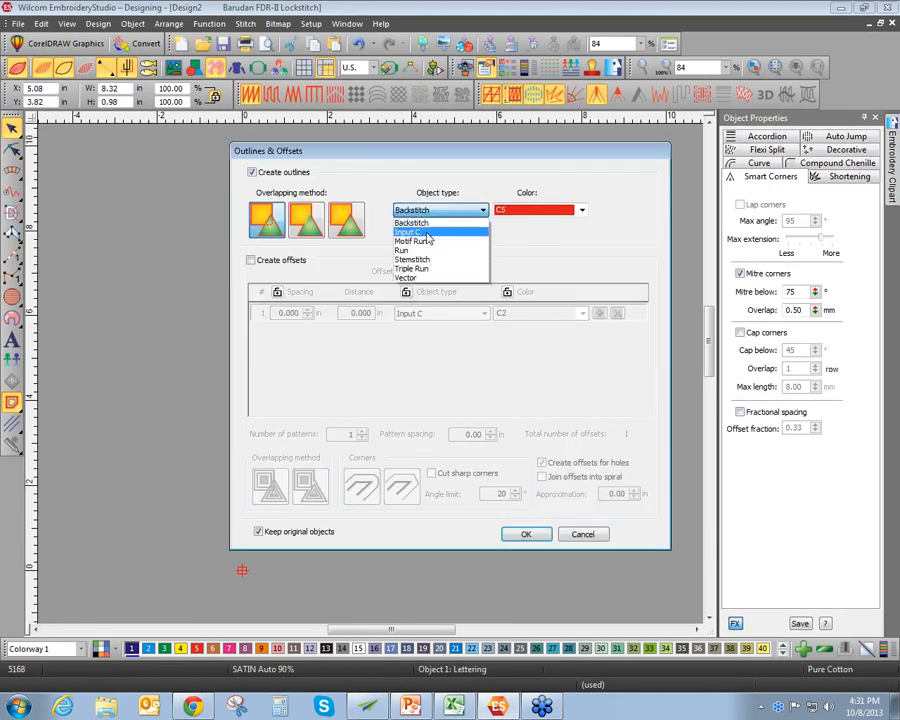
{"action": "left_click", "coordinate": [458, 270]}
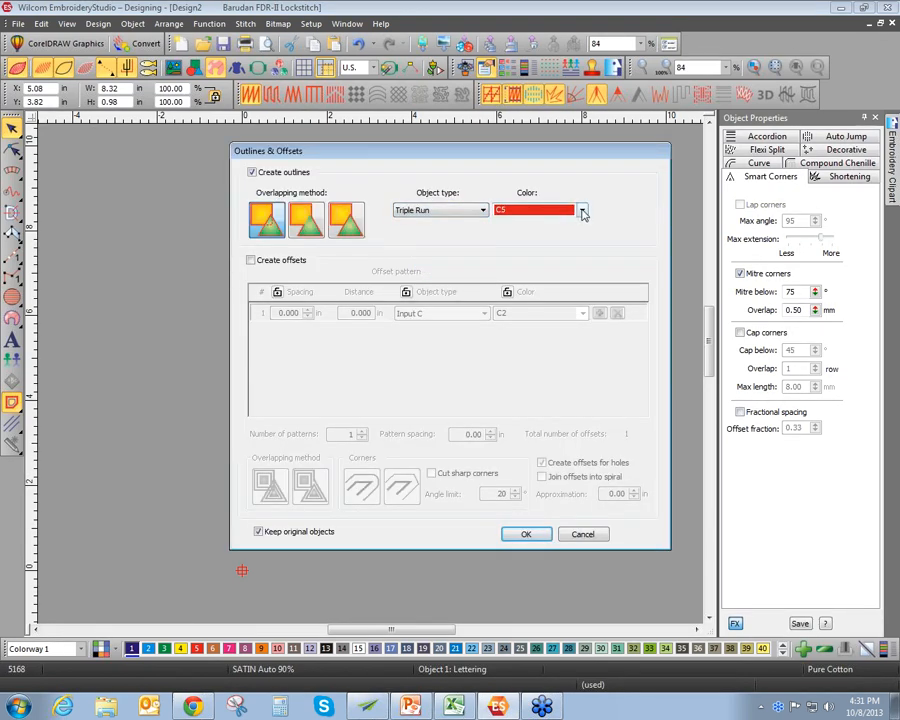
{"action": "left_click", "coordinate": [524, 535]}
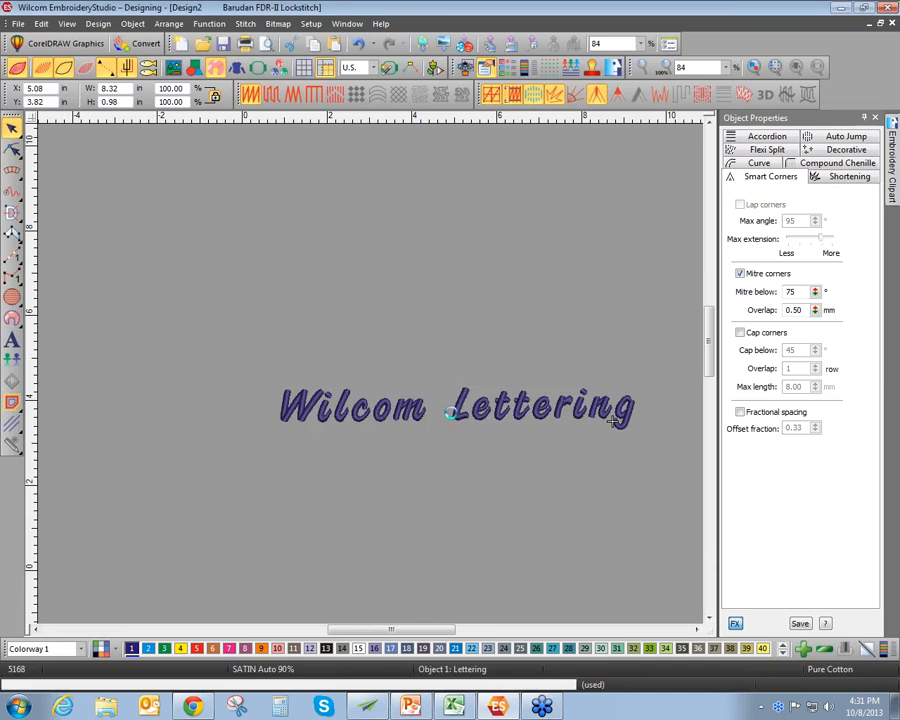
{"action": "scroll", "coordinate": [370, 400], "scroll_direction": "up", "scroll_amount": 1}
{"action": "scroll", "coordinate": [371, 378], "scroll_direction": "up", "scroll_amount": 2}
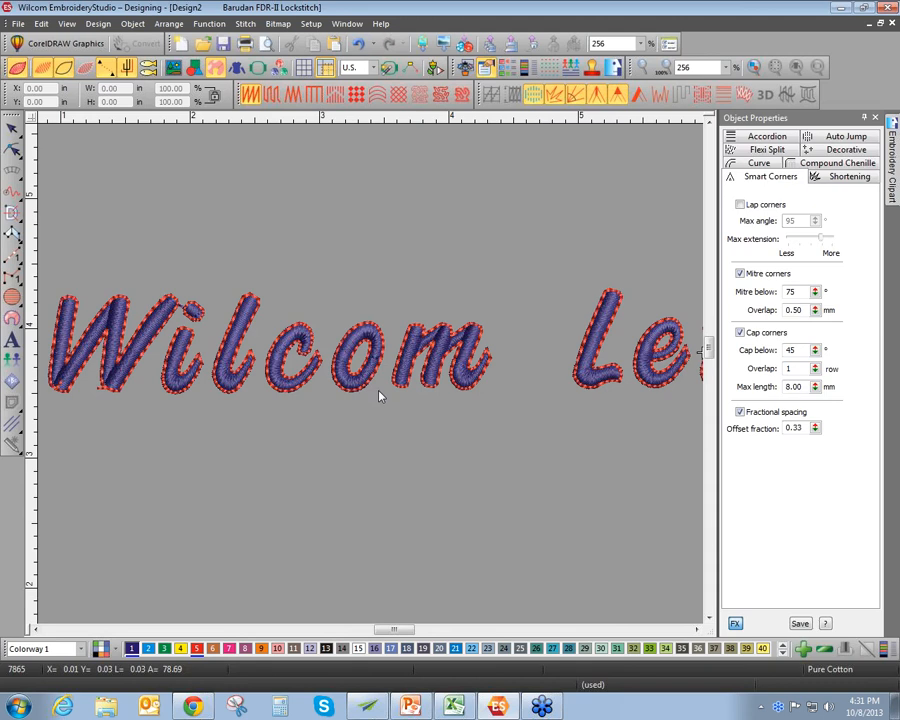
{"action": "scroll", "coordinate": [378, 392], "scroll_direction": "down", "scroll_amount": 1}
{"action": "left_click_drag", "start_coordinate": [405, 634], "coordinate": [430, 641]}
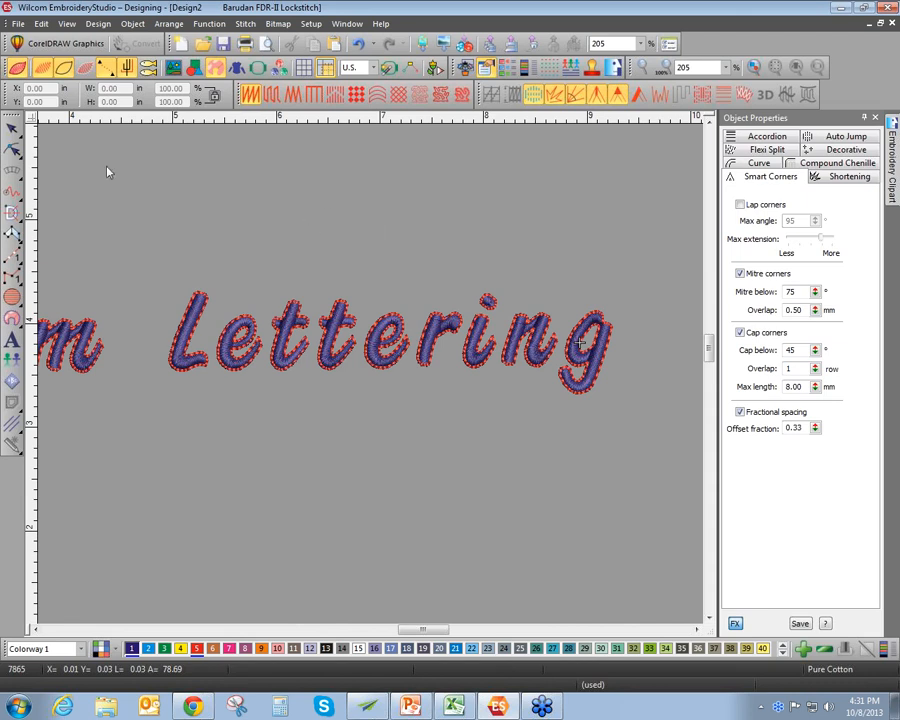
Undo the Triple Run outlines and enlarge the script lettering to about 9.24 in wide and 1.09 in high
{"action": "left_click", "coordinate": [357, 44]}
{"action": "scroll", "coordinate": [372, 379], "scroll_direction": "down", "scroll_amount": 1}
{"action": "left_click_drag", "start_coordinate": [111, 318], "coordinate": [641, 434]}
{"action": "left_click_drag", "start_coordinate": [576, 402], "coordinate": [612, 448]}
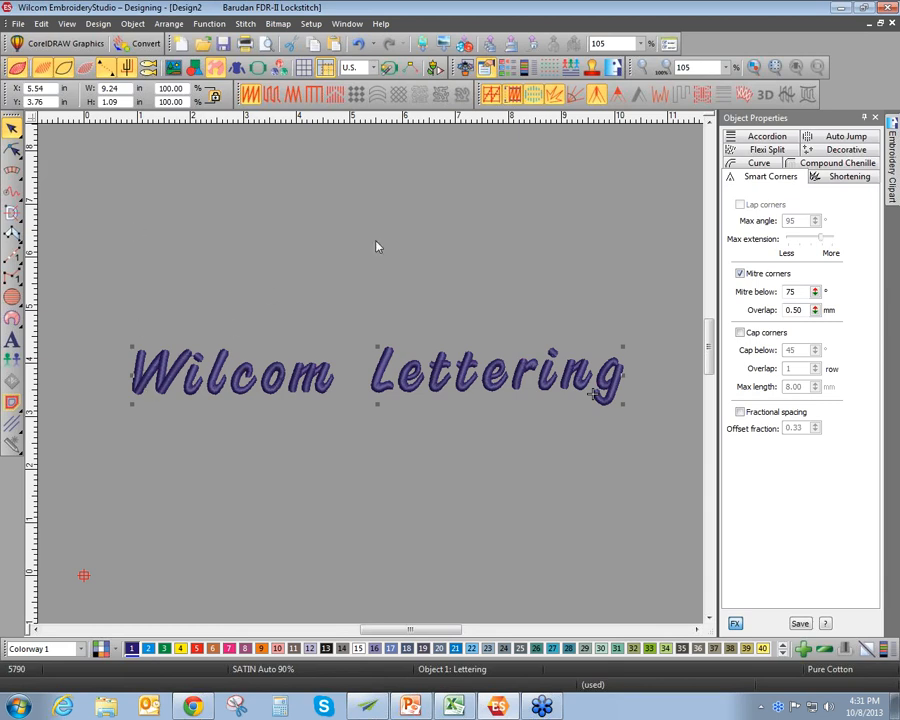
Replace the Object Properties display with the Color-Object List and break the script lettering apart into separate words
{"action": "left_click", "coordinate": [876, 118]}
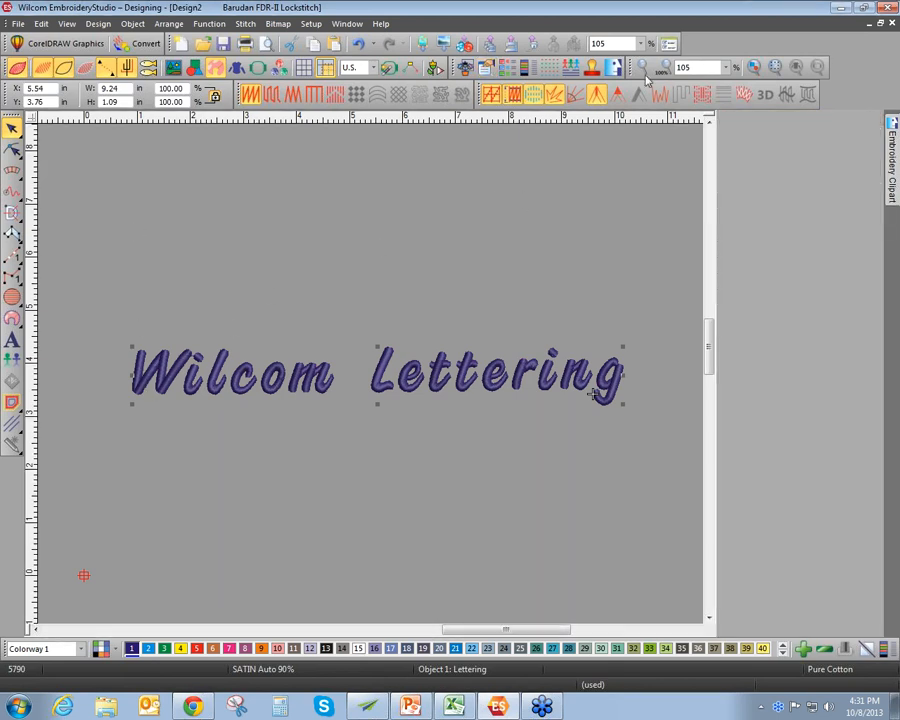
{"action": "left_click", "coordinate": [536, 93]}
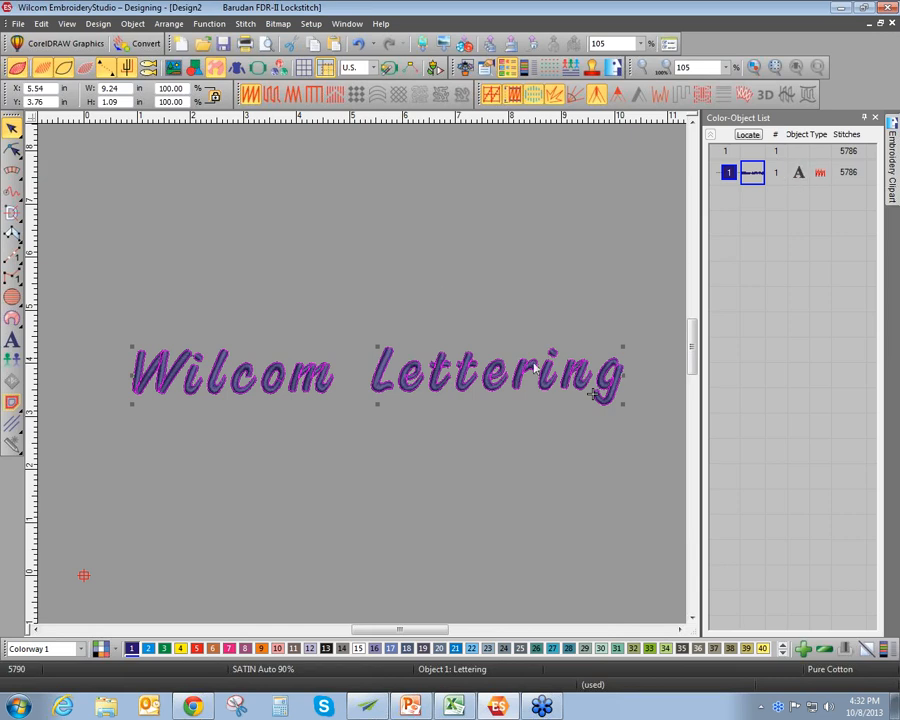
{"action": "right_click", "coordinate": [236, 382]}
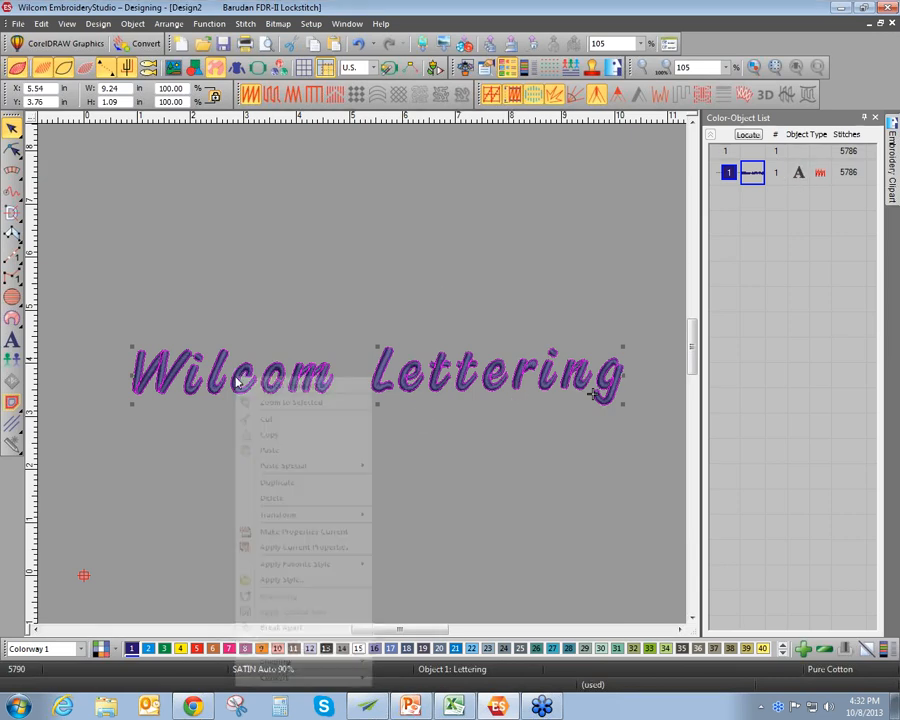
{"action": "left_click", "coordinate": [306, 626]}
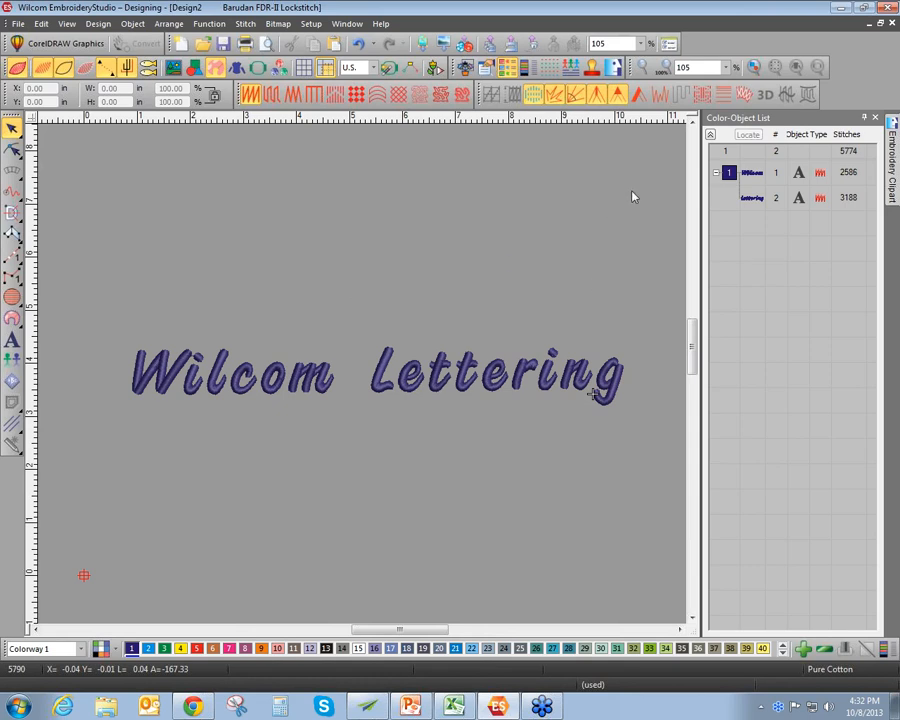
Recolor the word "Wilcom" with color 21 and break it apart into individual letters
{"action": "left_click", "coordinate": [754, 175]}
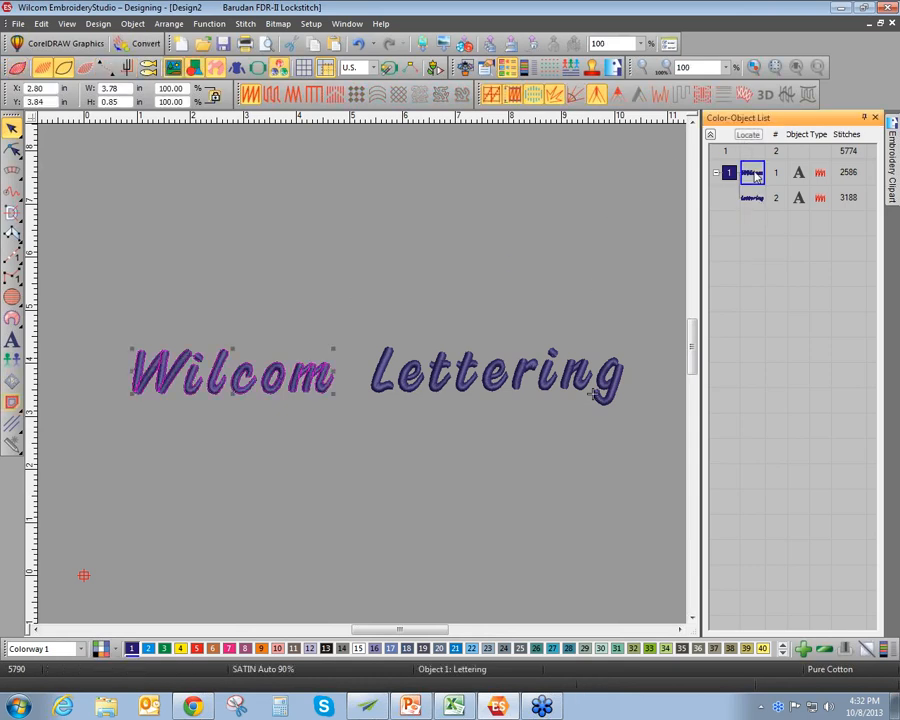
{"action": "left_click", "coordinate": [456, 648]}
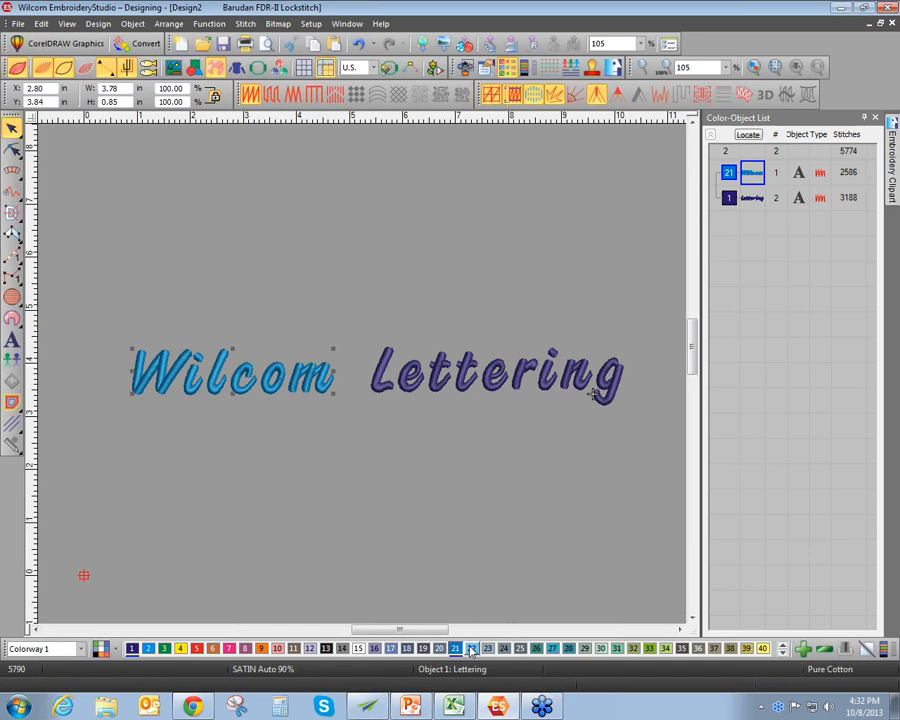
{"action": "right_click", "coordinate": [752, 183]}
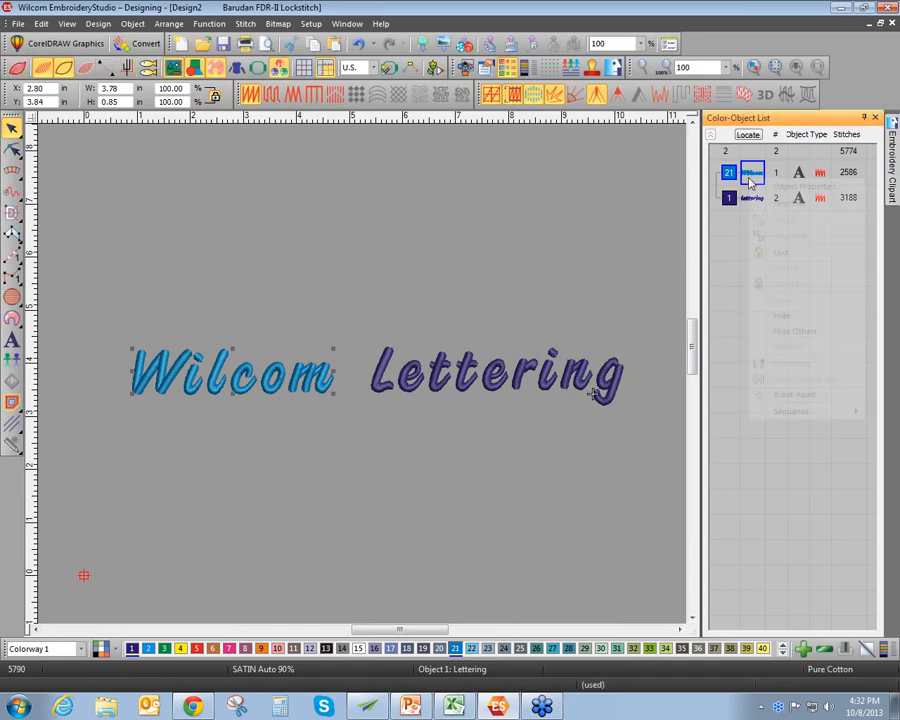
{"action": "left_click", "coordinate": [795, 395]}
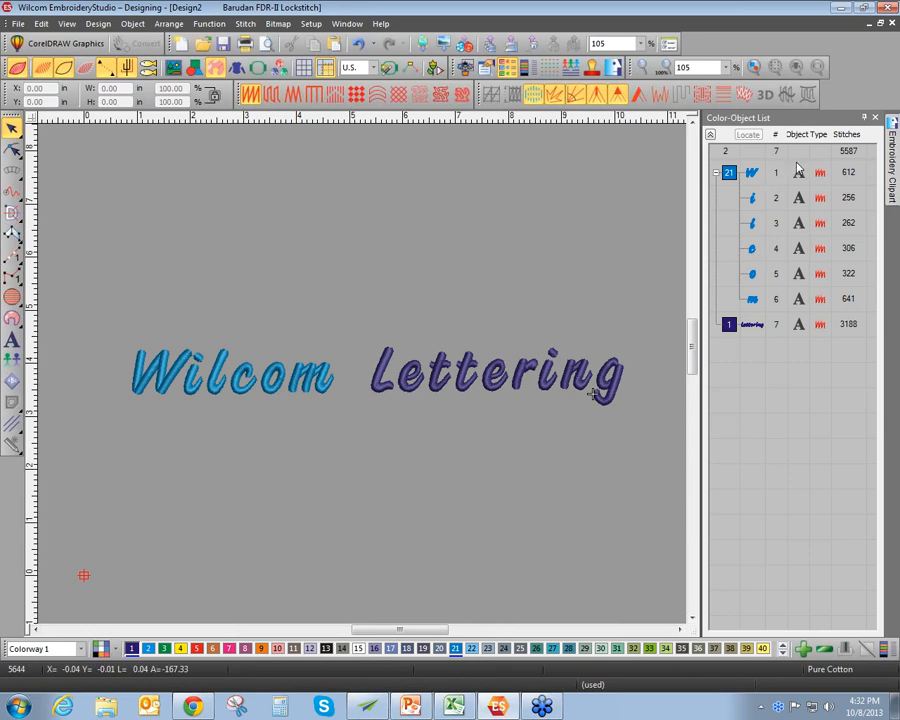
Recolor the letter c of "Wilcom" with color 13 and move it to the start of the stitching sequence
{"action": "left_click", "coordinate": [750, 298]}
{"action": "left_click", "coordinate": [755, 277]}
{"action": "left_click", "coordinate": [752, 253]}
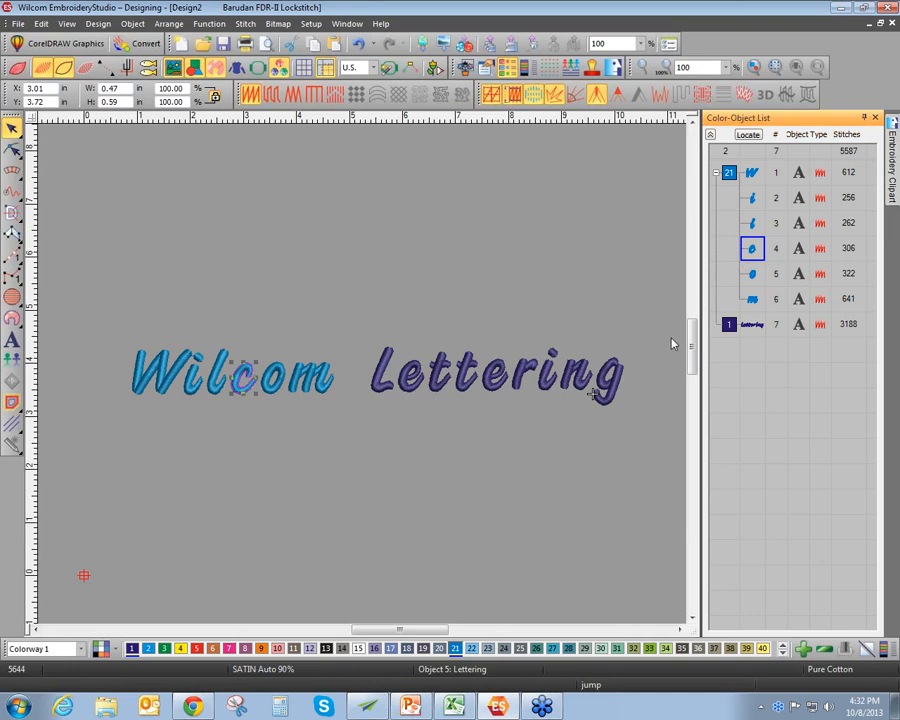
{"action": "left_click", "coordinate": [326, 648]}
{"action": "left_click_drag", "start_coordinate": [752, 252], "coordinate": [752, 188]}
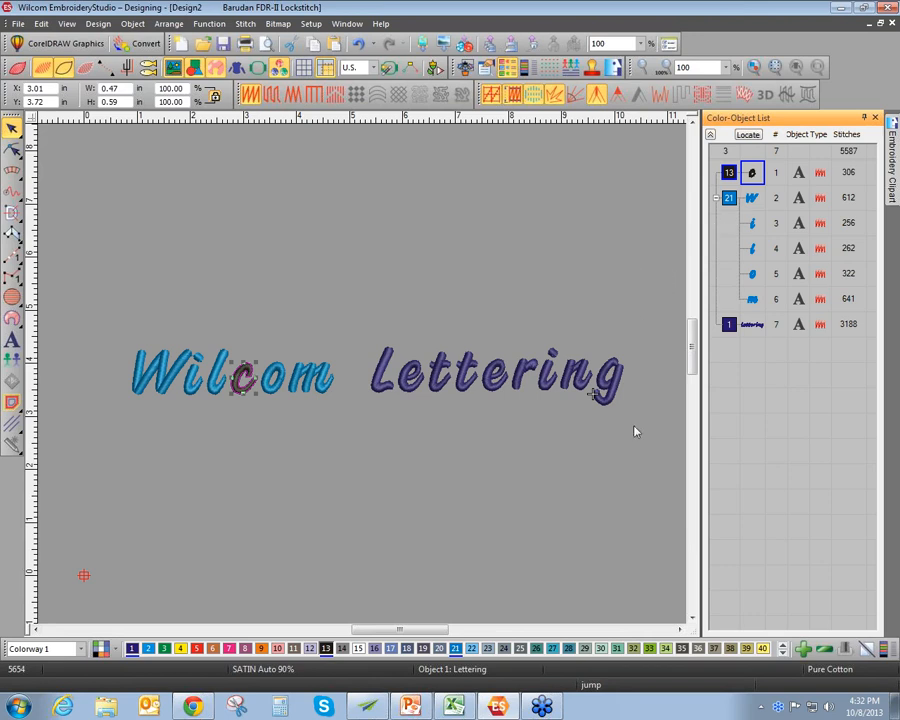
Recolor the letter o of "Wilcom" with color 10 and break the word "Lettering" apart into individual letters
{"action": "left_click", "coordinate": [278, 390]}
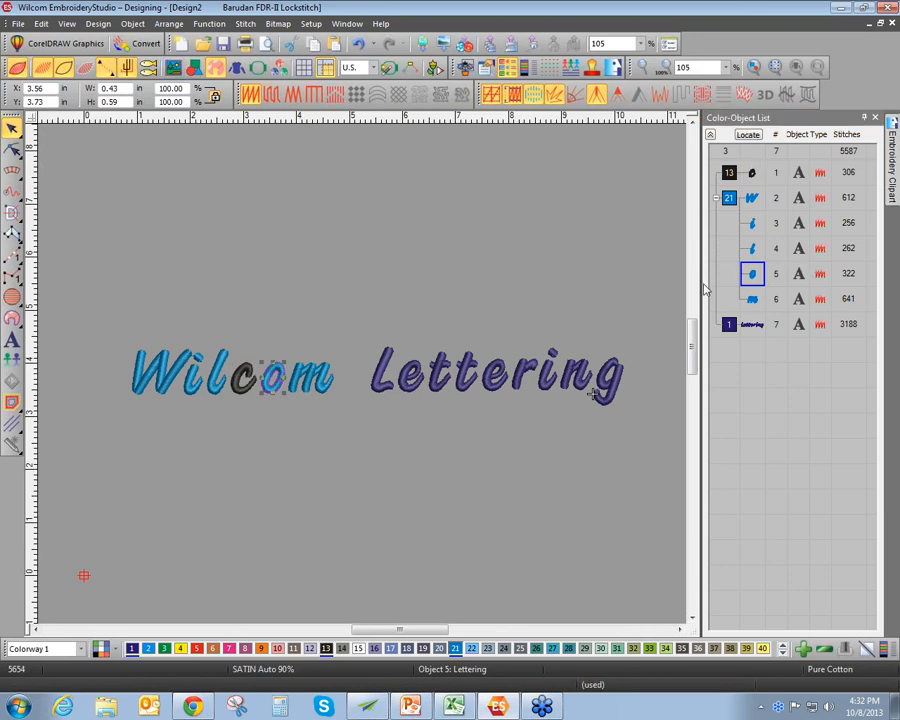
{"action": "left_click", "coordinate": [277, 648]}
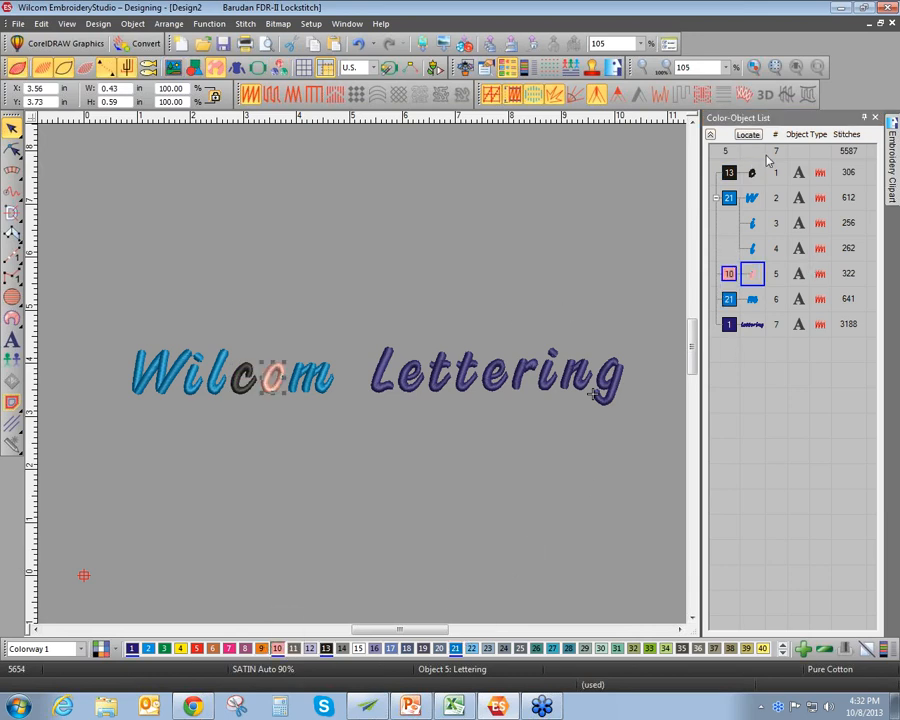
{"action": "right_click", "coordinate": [752, 323]}
{"action": "left_click", "coordinate": [818, 539]}
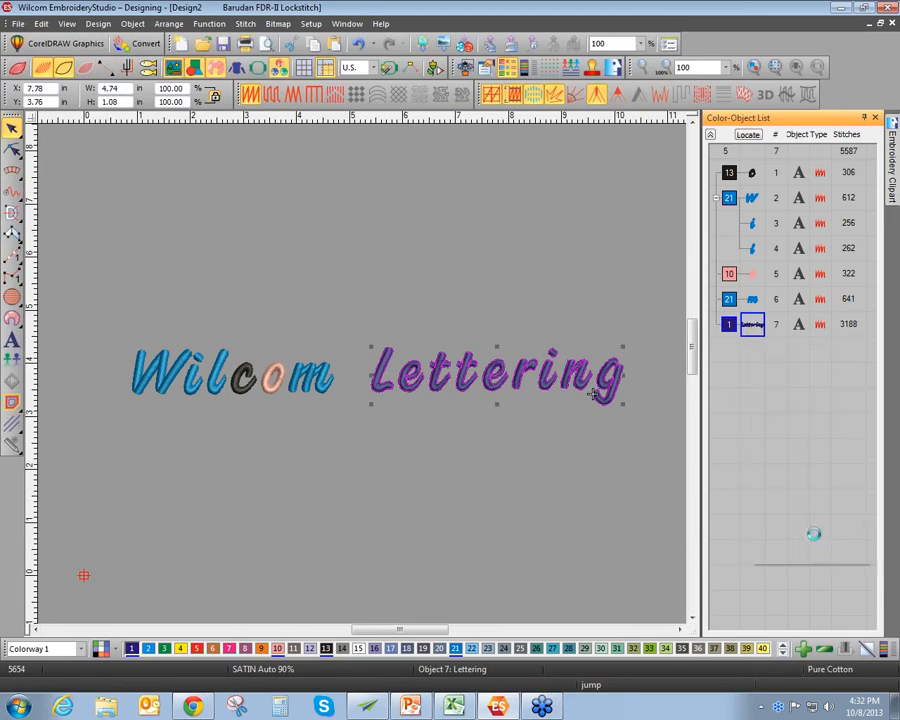
Break the letter W of "Wilcom" apart into separate strokes and recolor its leftmost stroke with color 14
{"action": "left_click", "coordinate": [752, 199]}
{"action": "right_click", "coordinate": [752, 199]}
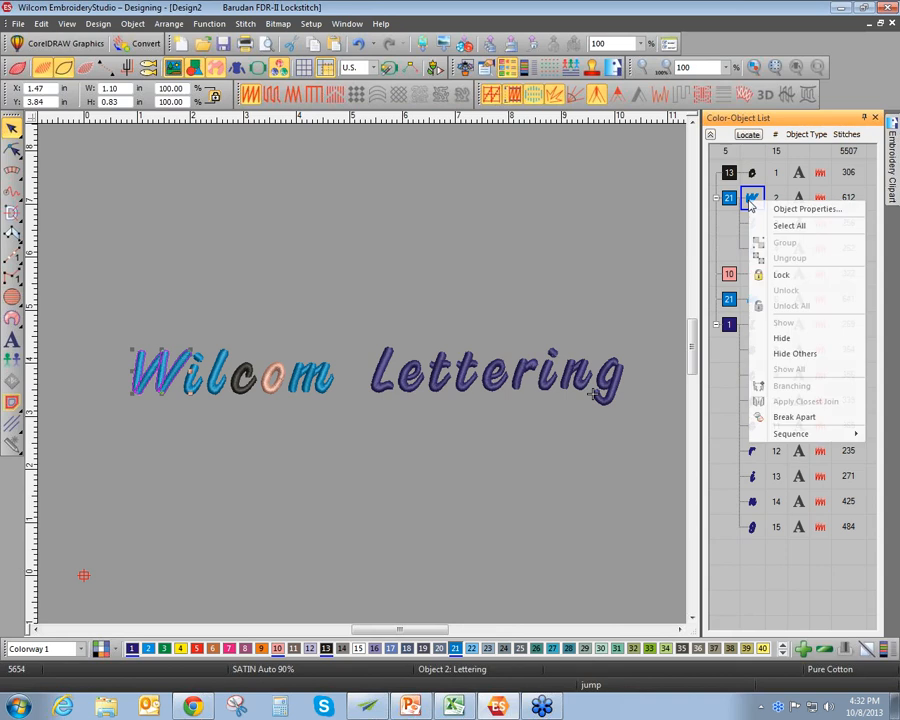
{"action": "left_click", "coordinate": [799, 418]}
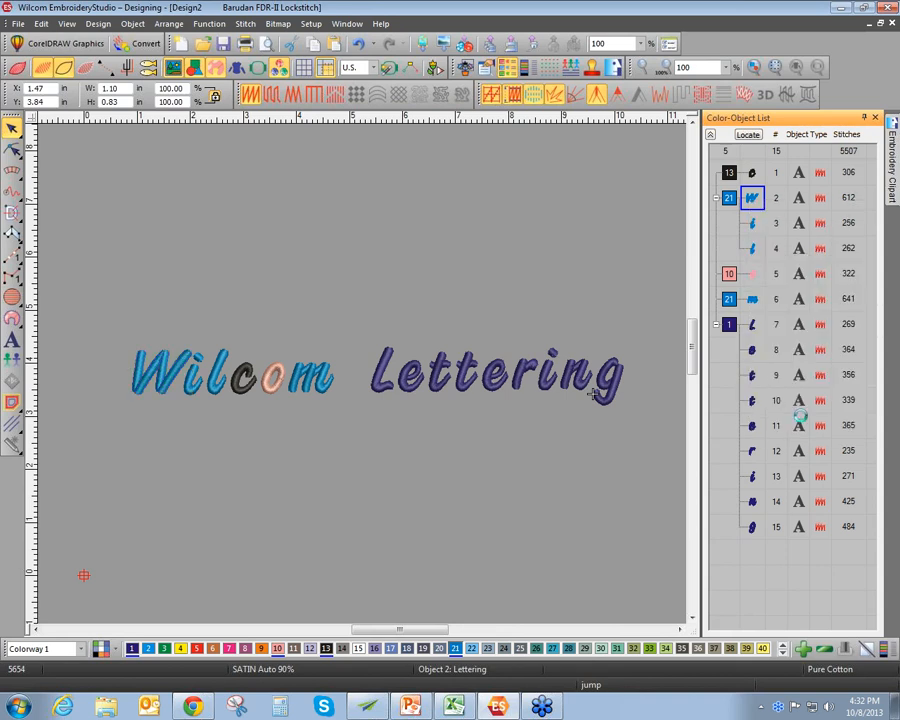
{"action": "left_click", "coordinate": [753, 197]}
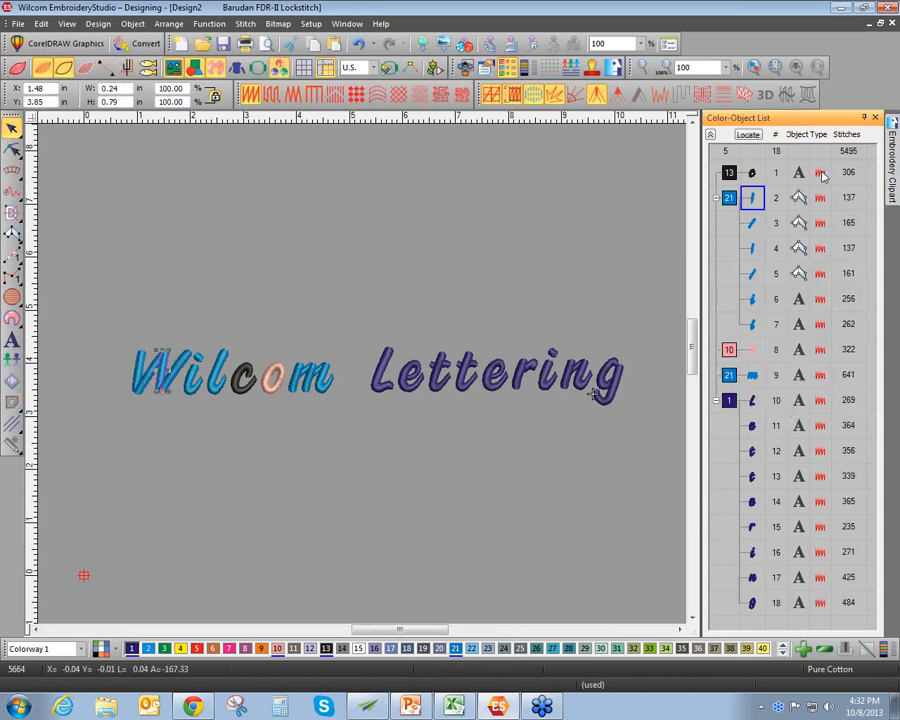
{"action": "left_click", "coordinate": [755, 225]}
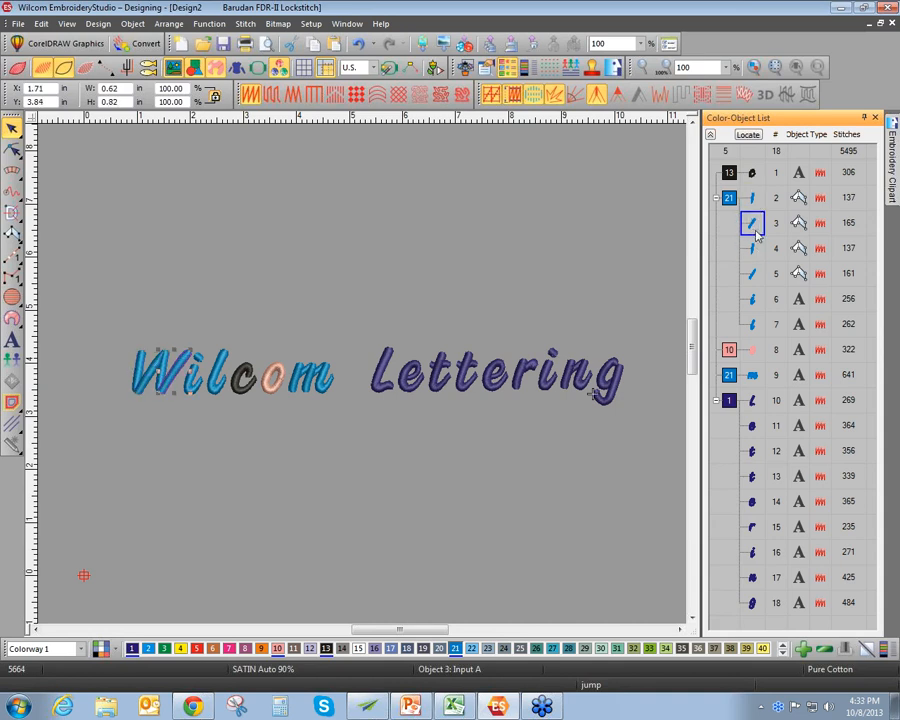
{"action": "left_click", "coordinate": [750, 250]}
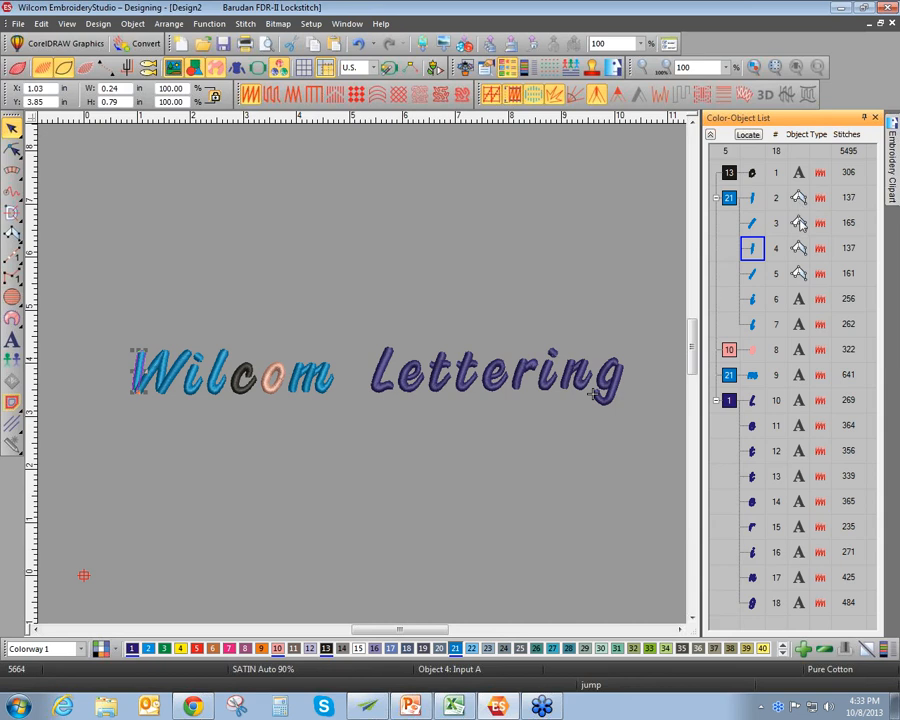
{"action": "left_click", "coordinate": [341, 648]}
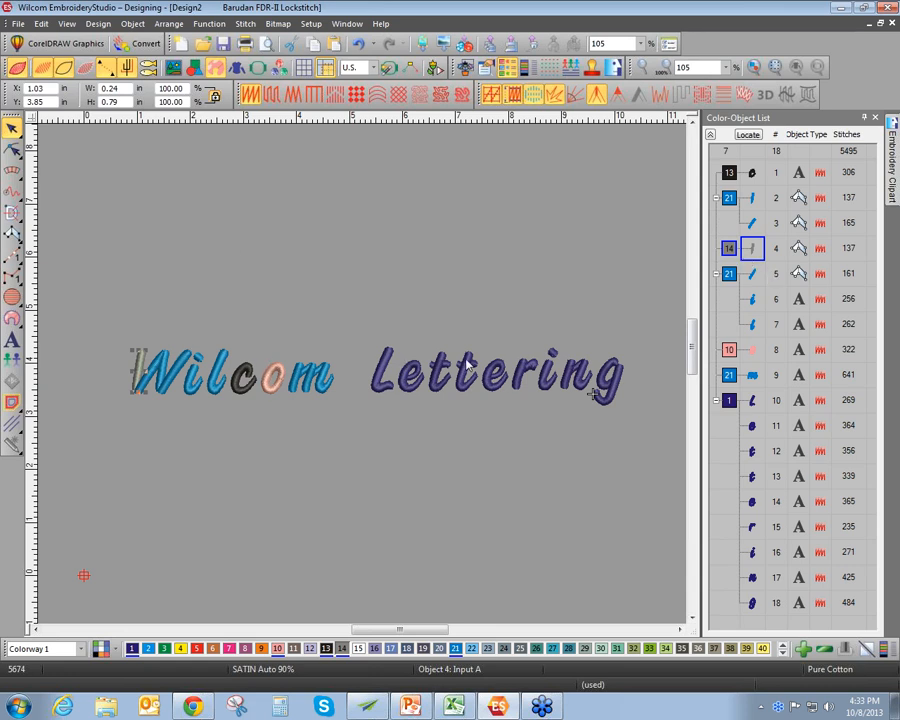
Delete all of the lettering from the design and close the Color-Object List
{"action": "left_click", "coordinate": [389, 395]}
{"action": "left_click", "coordinate": [466, 375]}
{"action": "left_click", "coordinate": [494, 378]}
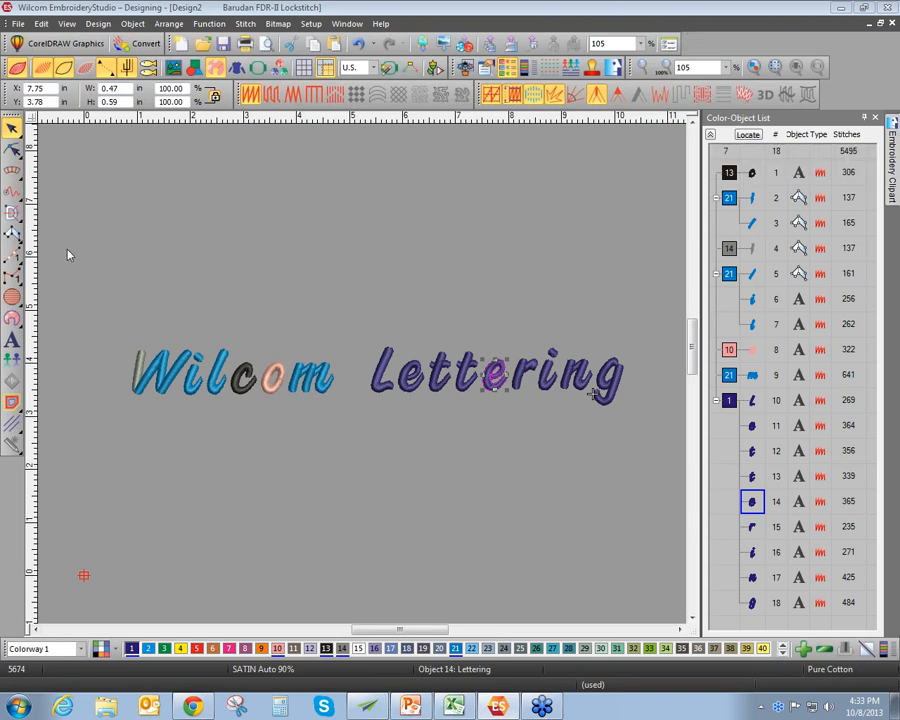
{"action": "left_click_drag", "start_coordinate": [96, 305], "coordinate": [205, 378]}
{"action": "left_click_drag", "start_coordinate": [711, 452], "coordinate": [671, 460]}
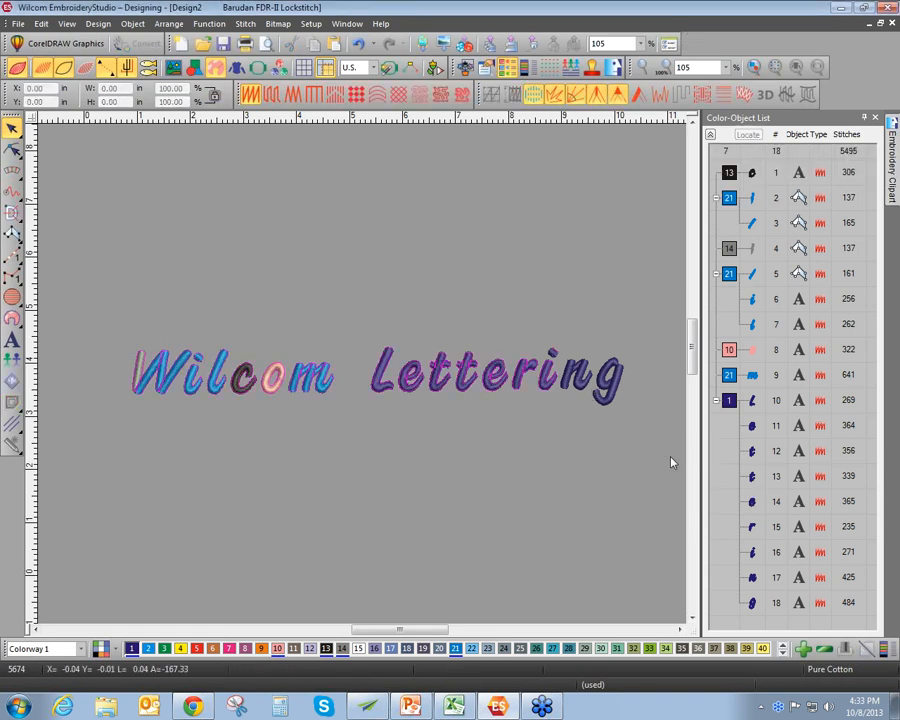
{"action": "key", "text": "Delete"}
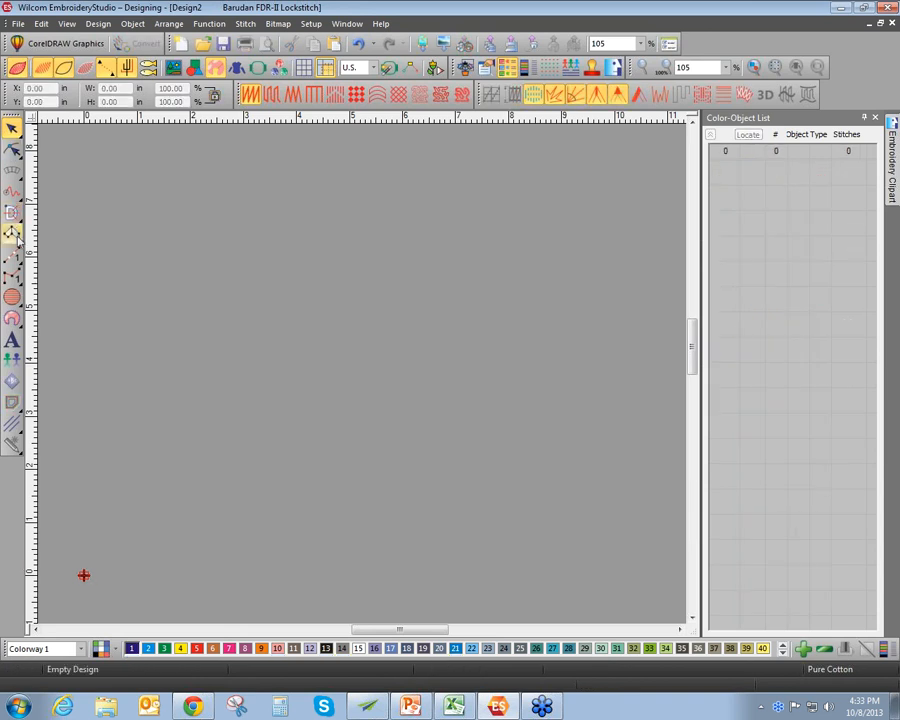
{"action": "left_click", "coordinate": [875, 118]}
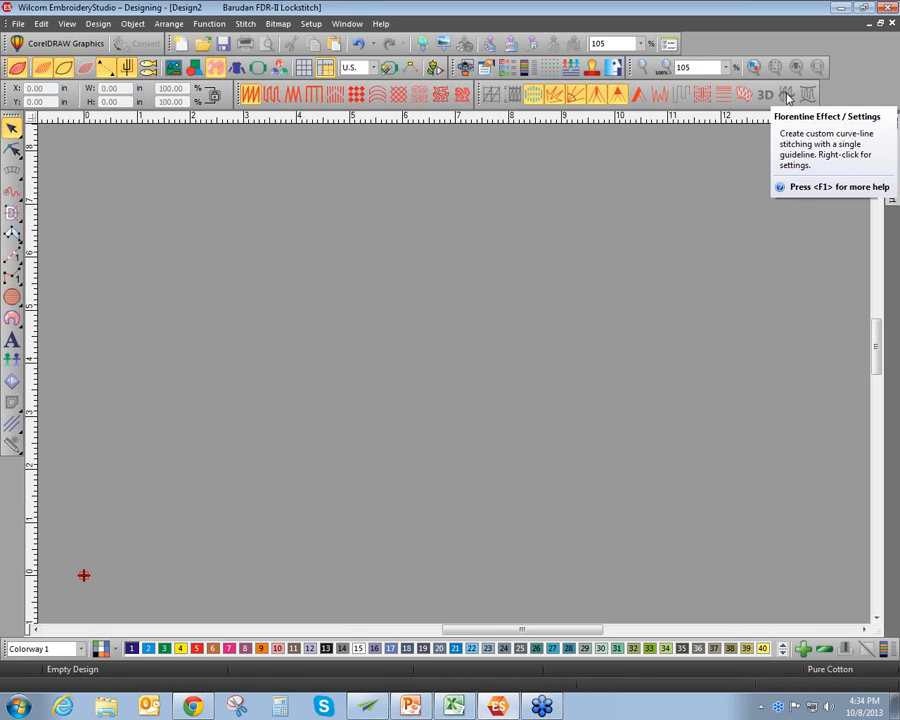
Examine the help topic on creating new objects with Florentine Effect, including its example and instructions
{"action": "key", "text": "F1"}
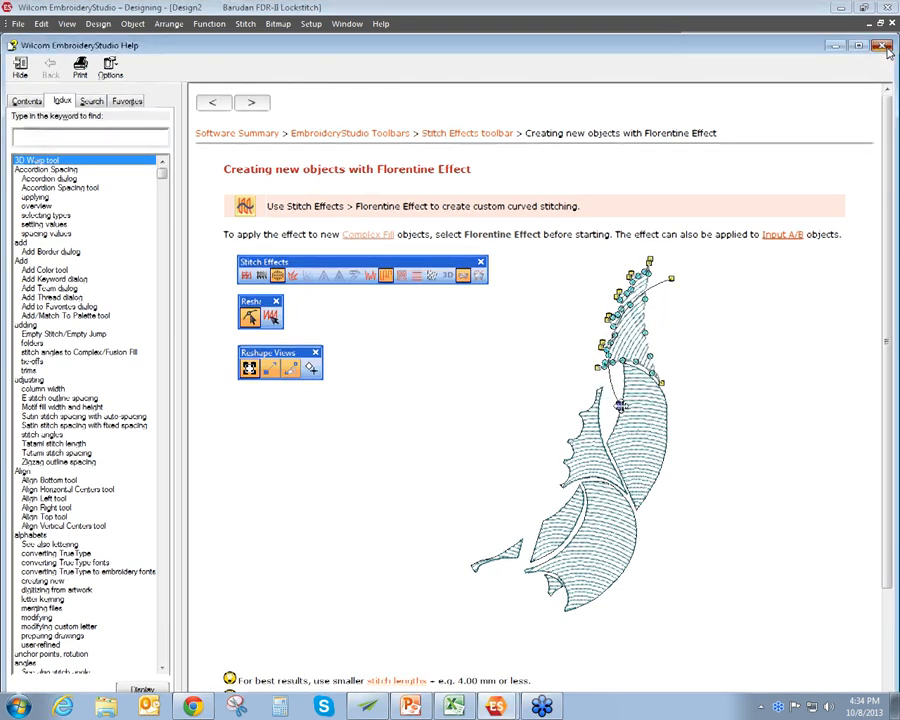
{"action": "left_click", "coordinate": [884, 47]}
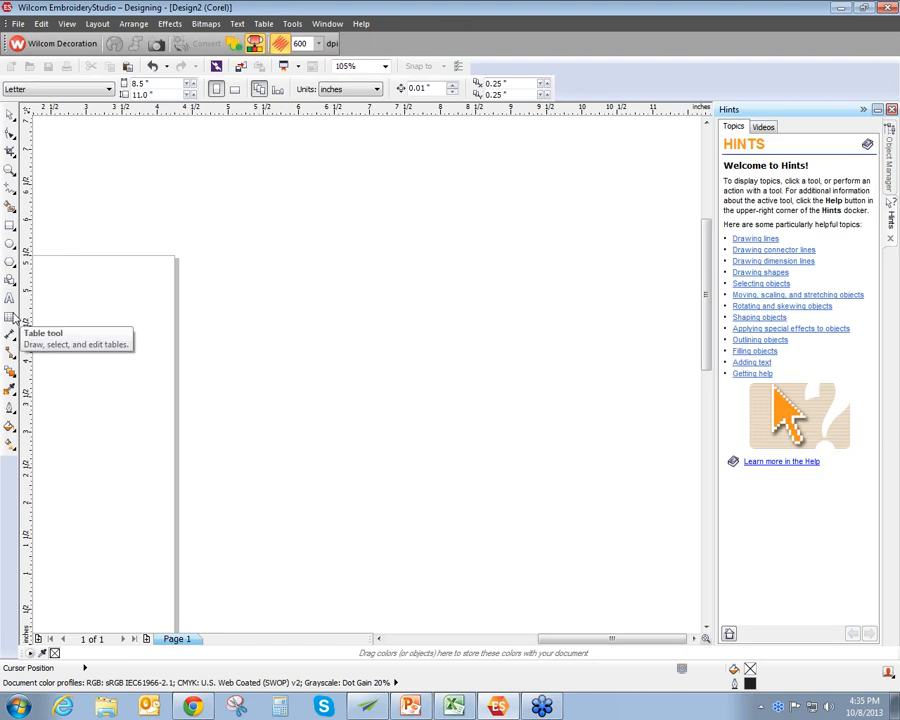
Import the robot_head_1 image from the WILCOM Demo Folder onto the center of the graphics page
{"action": "left_click", "coordinate": [480, 634]}
{"action": "left_click_drag", "start_coordinate": [480, 634], "coordinate": [466, 631]}
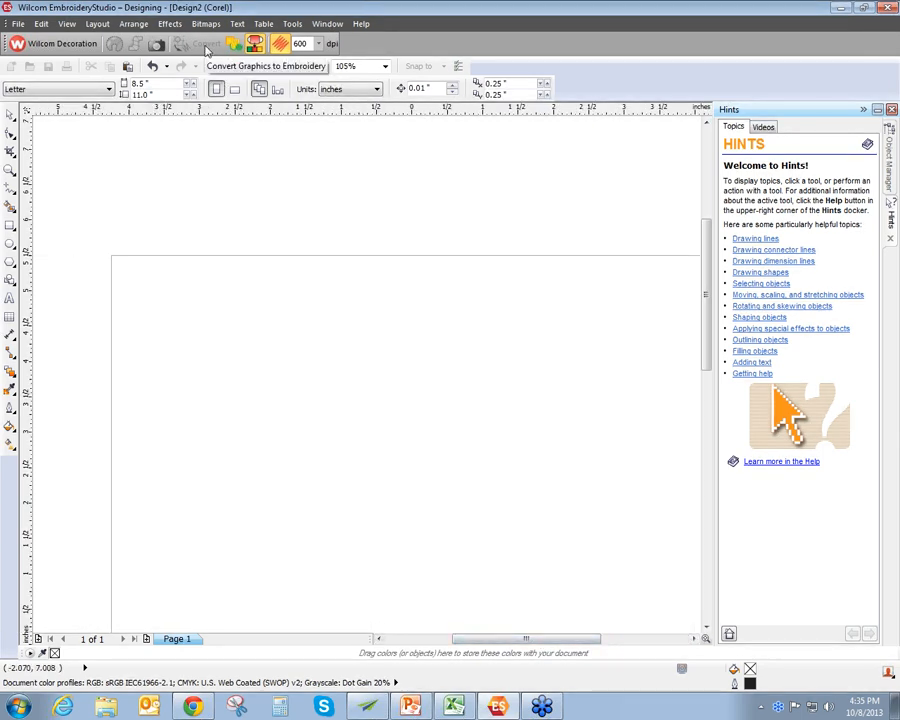
{"action": "left_click", "coordinate": [240, 68]}
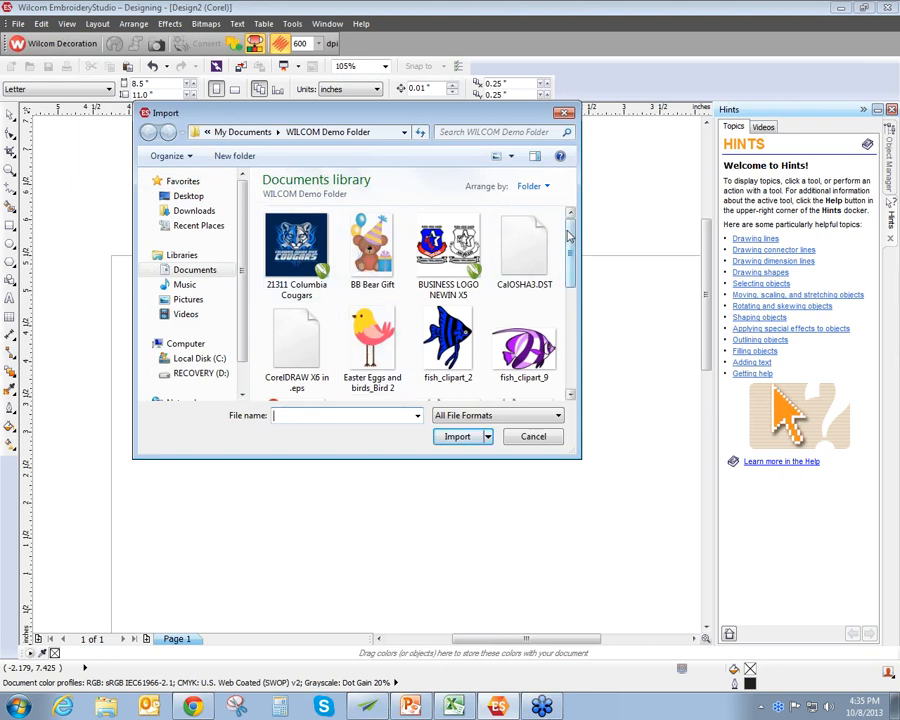
{"action": "left_click_drag", "start_coordinate": [568, 237], "coordinate": [568, 343]}
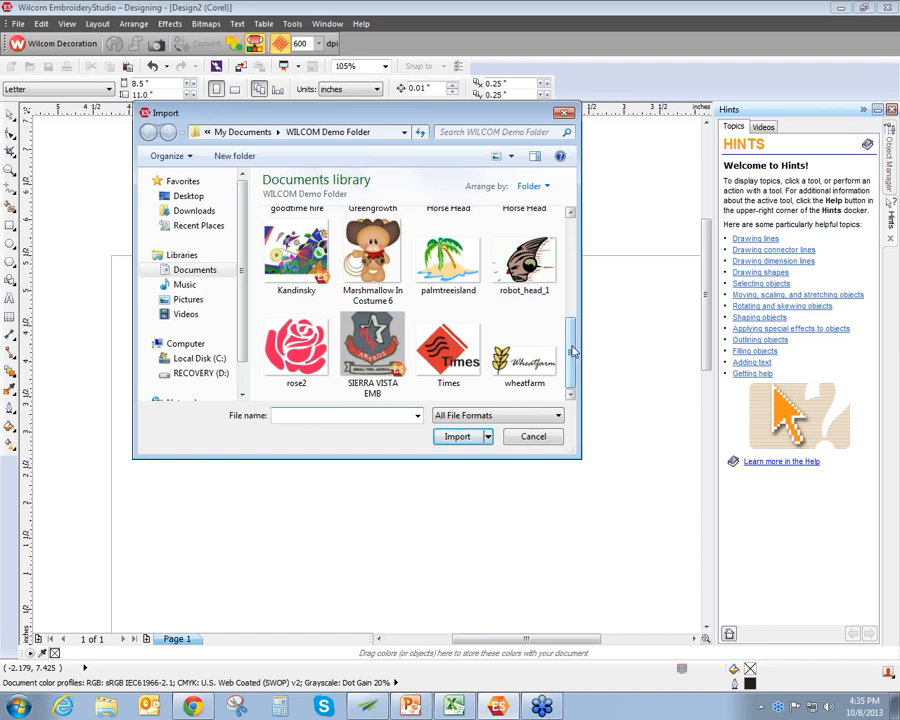
{"action": "left_click_drag", "start_coordinate": [571, 349], "coordinate": [594, 296]}
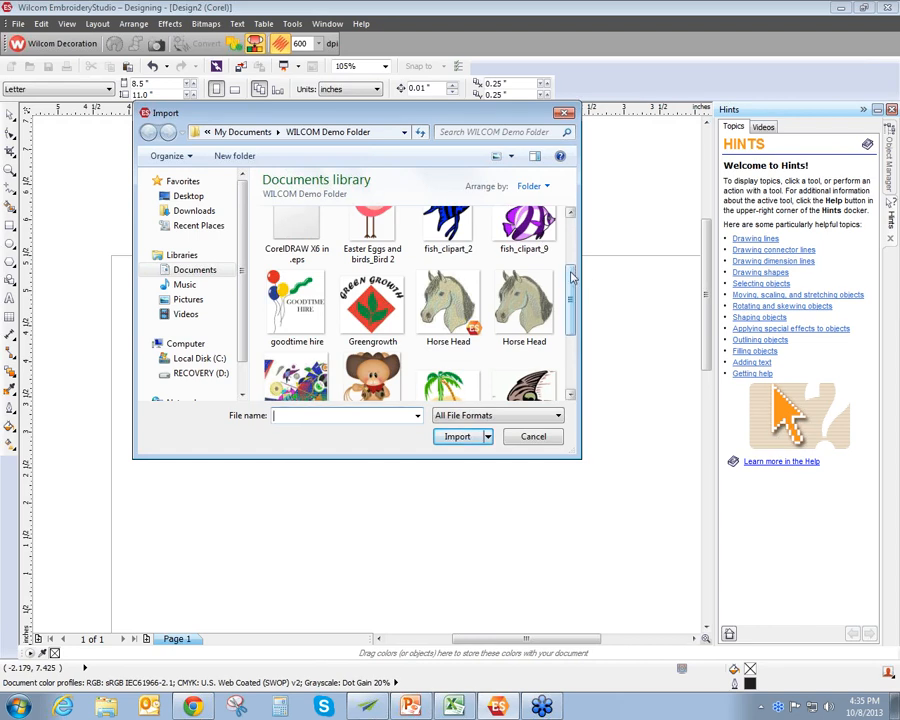
{"action": "mouse_move", "coordinate": [573, 277]}
{"action": "left_mouse_down"}
{"action": "mouse_move", "coordinate": [573, 233]}
{"action": "mouse_move", "coordinate": [572, 299]}
{"action": "left_mouse_up"}
{"action": "left_click", "coordinate": [524, 318]}
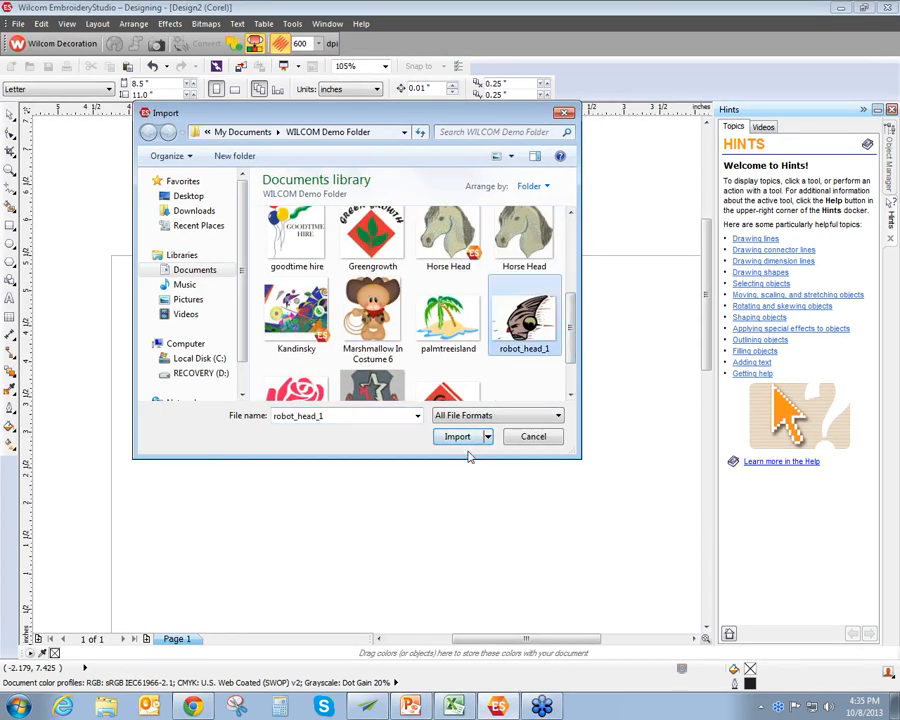
{"action": "left_click", "coordinate": [460, 439]}
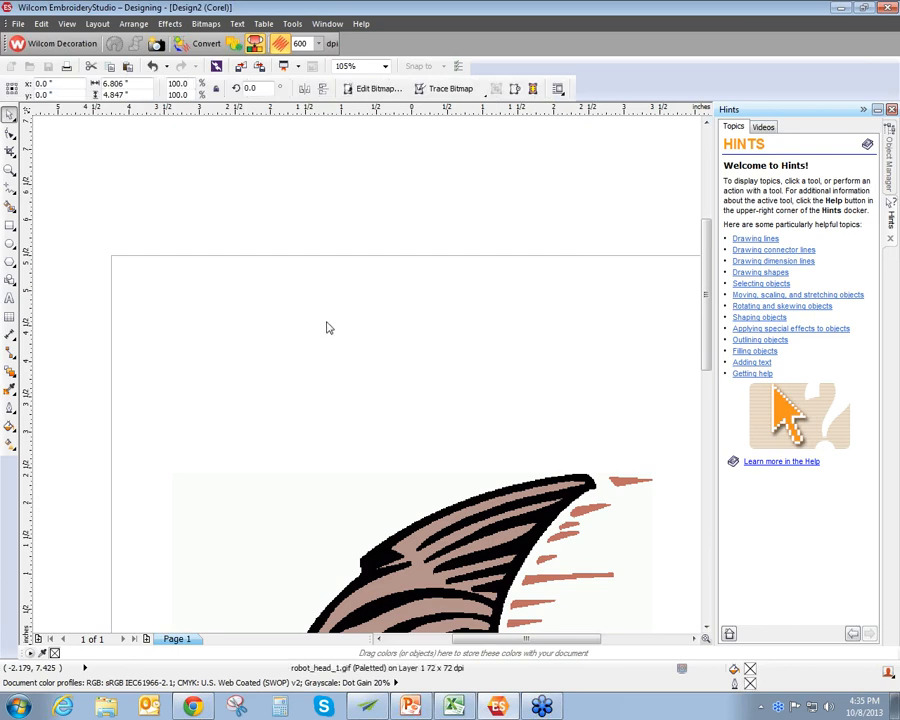
Move the robot head bitmap up the page to about x -0.04, y 1.93 inches and inspect its edges up close
{"action": "scroll", "coordinate": [400, 380], "scroll_direction": "down", "scroll_amount": 3}
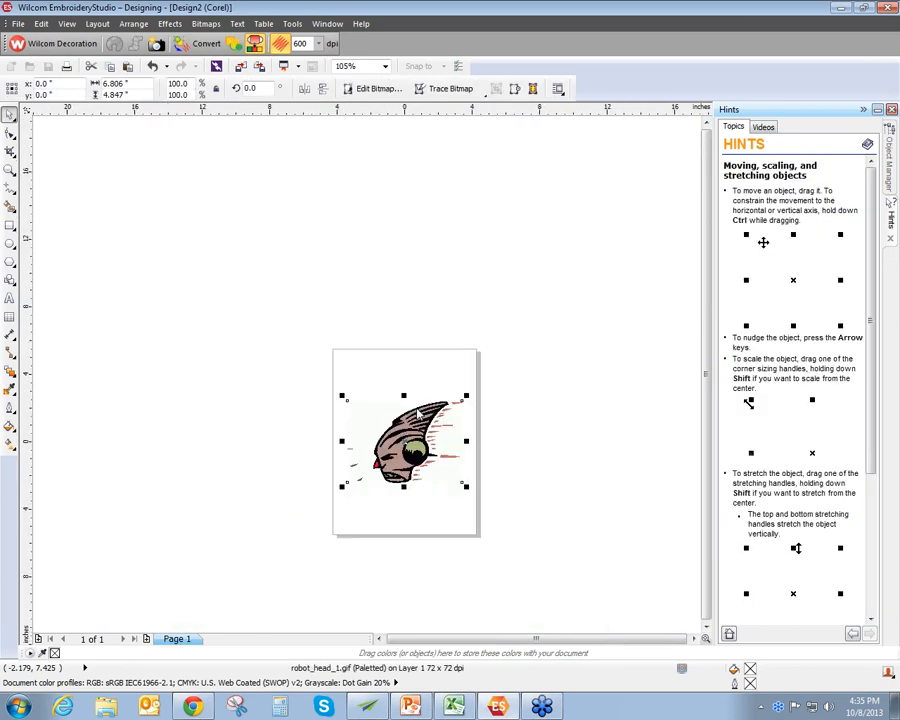
{"action": "scroll", "coordinate": [408, 526], "scroll_direction": "up", "scroll_amount": 5}
{"action": "scroll", "coordinate": [408, 526], "scroll_direction": "down", "scroll_amount": 3}
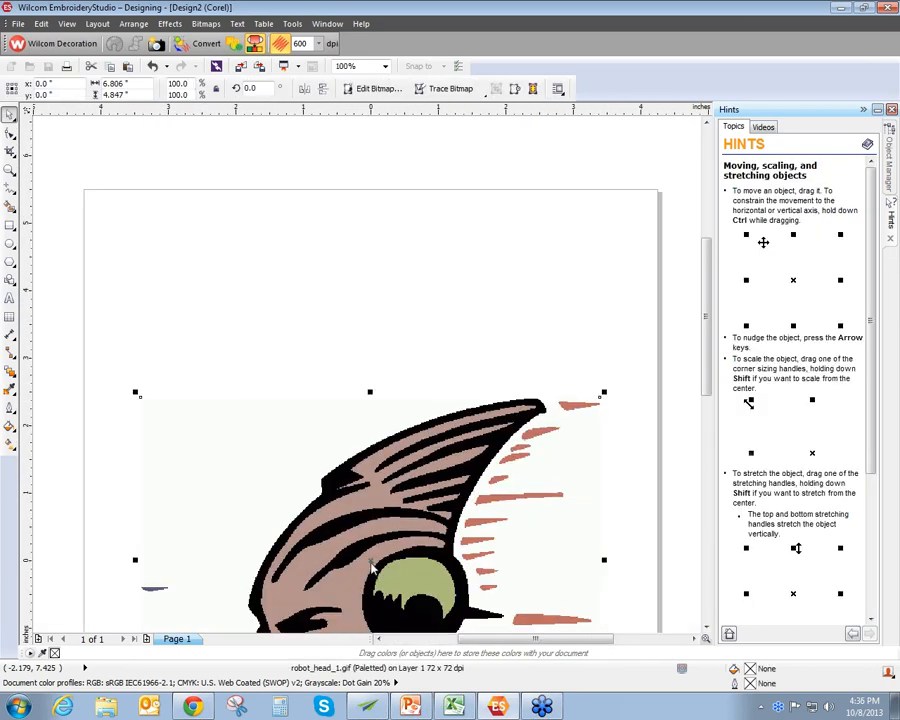
{"action": "left_click_drag", "start_coordinate": [370, 565], "coordinate": [368, 431]}
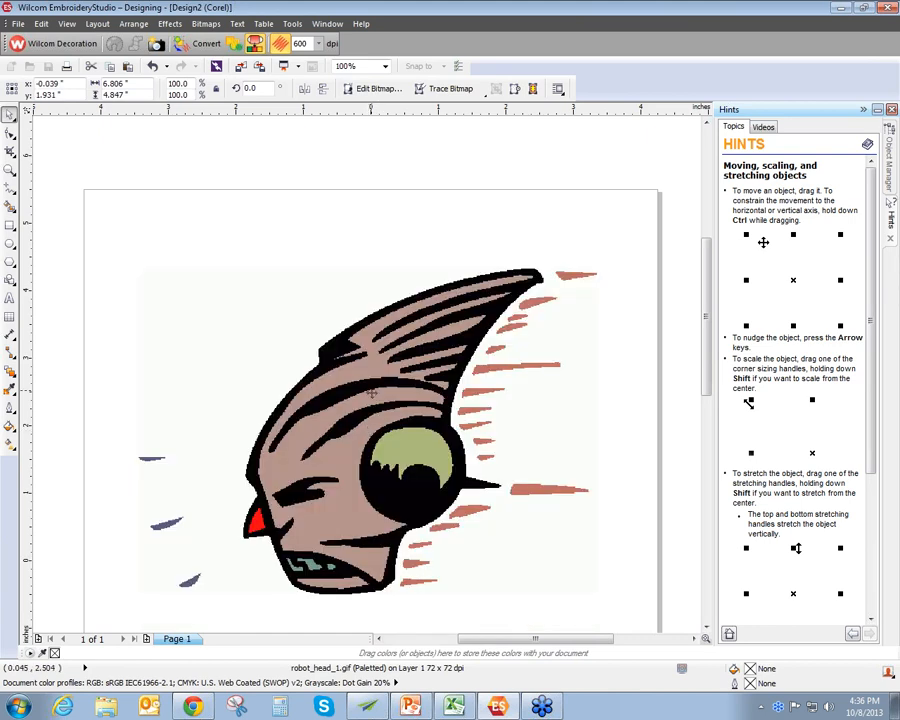
{"action": "scroll", "coordinate": [374, 396], "scroll_direction": "up", "scroll_amount": 3}
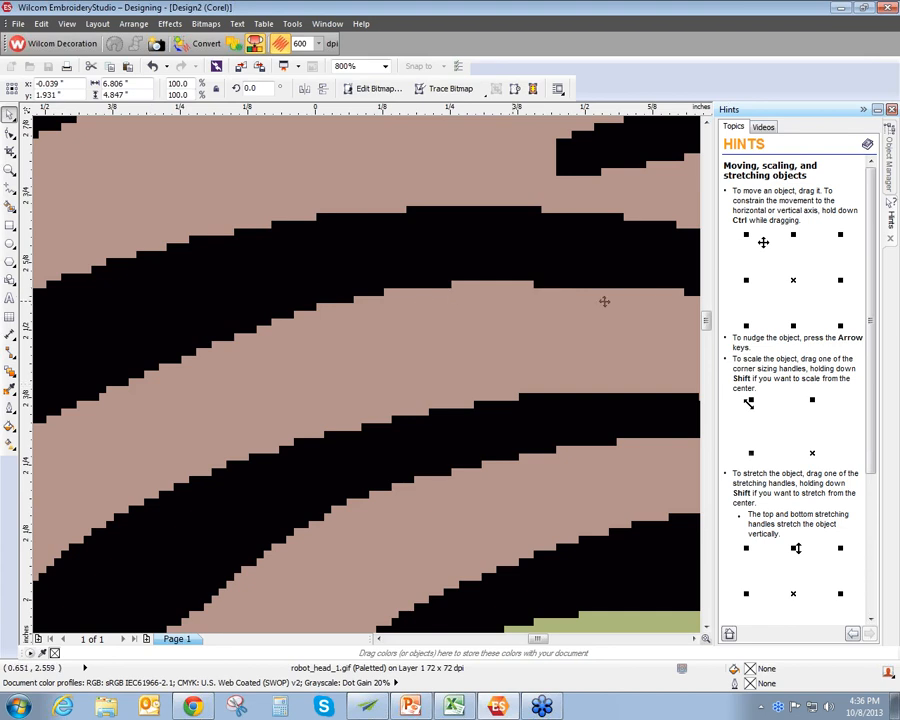
{"action": "scroll", "coordinate": [468, 310], "scroll_direction": "down", "scroll_amount": 5}
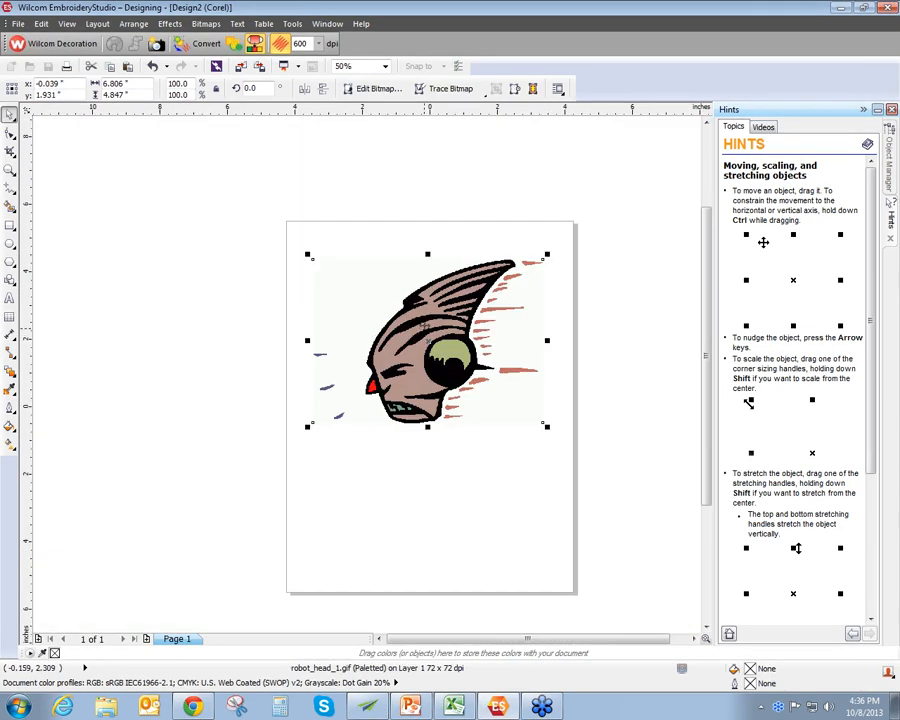
Trace the robot head bitmap into vector curves with an Outline Trace of type Clipart, using the preset settings
{"action": "left_click", "coordinate": [445, 88]}
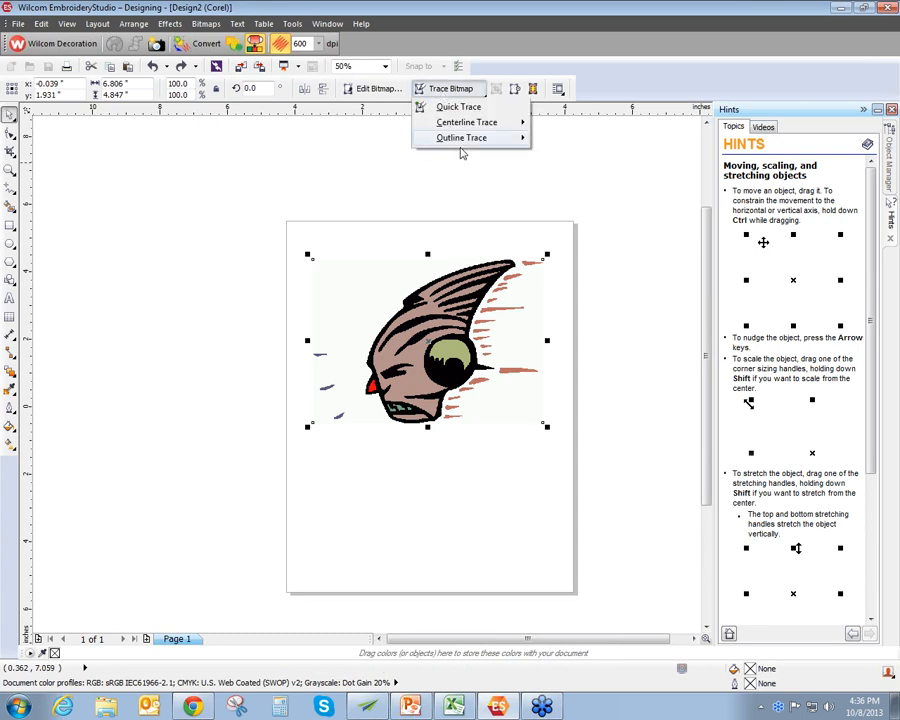
{"action": "mouse_move", "coordinate": [463, 147]}
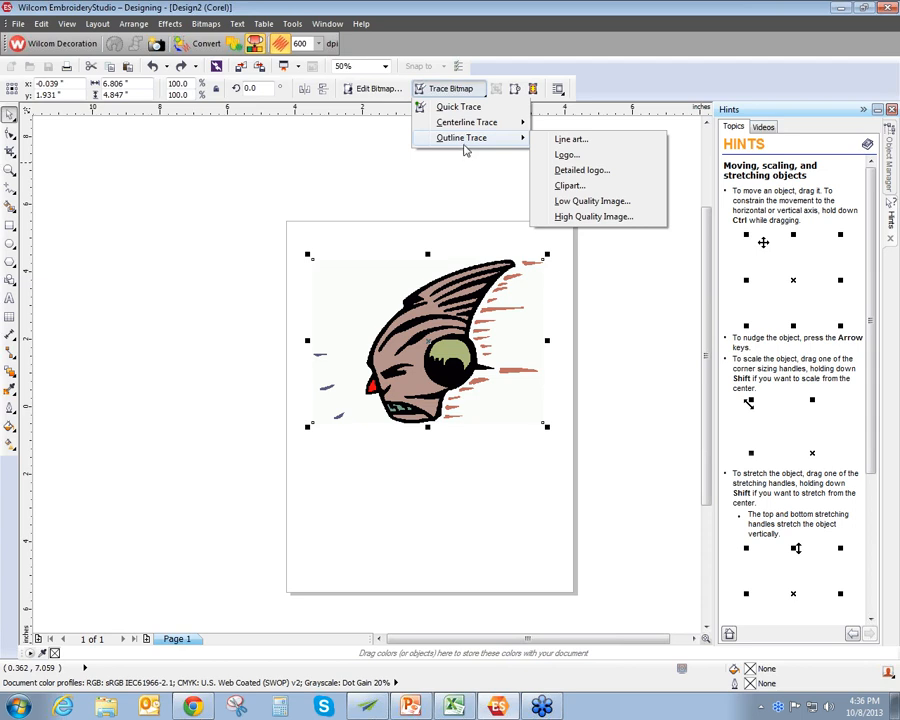
{"action": "left_click", "coordinate": [567, 187]}
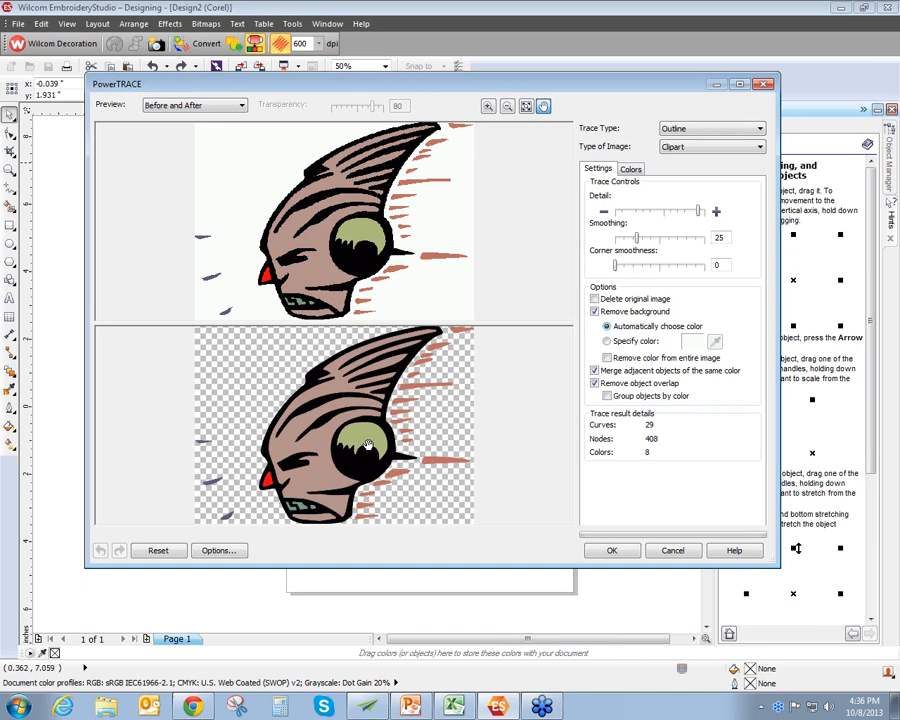
{"action": "left_click", "coordinate": [612, 551]}
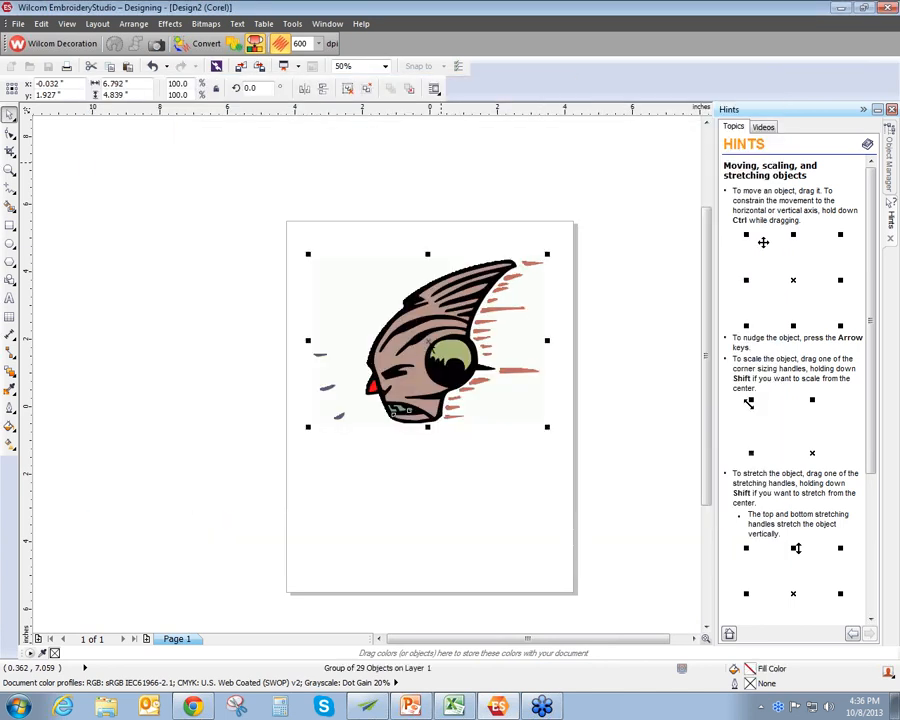
Move the traced robot head below the original, to about y -2.80 inches, and compare the edge quality of both
{"action": "left_click_drag", "start_coordinate": [428, 339], "coordinate": [419, 498]}
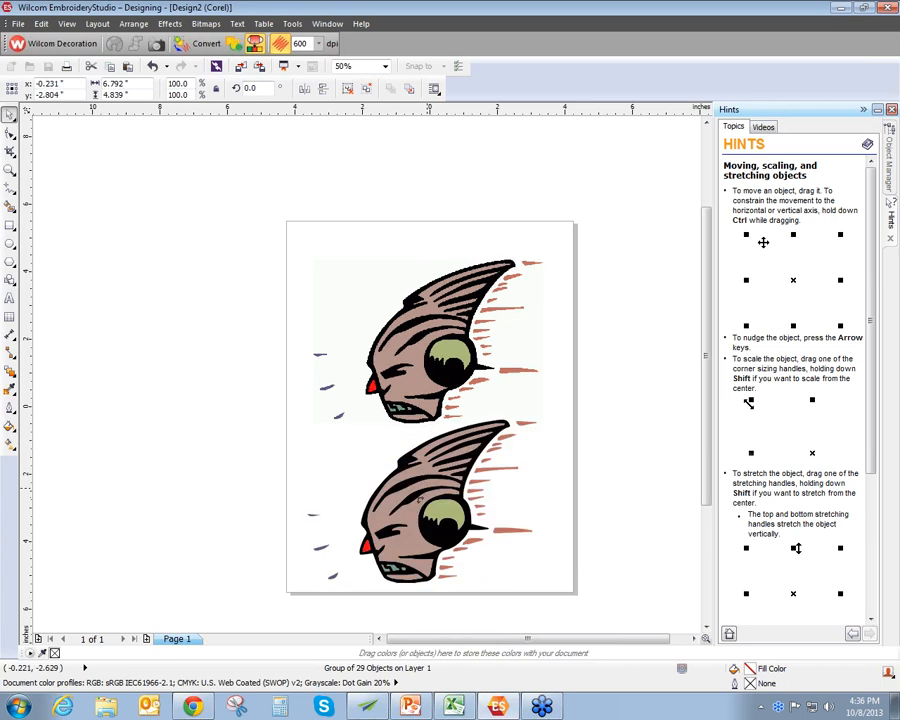
{"action": "scroll", "coordinate": [430, 378], "scroll_direction": "up", "scroll_amount": 2}
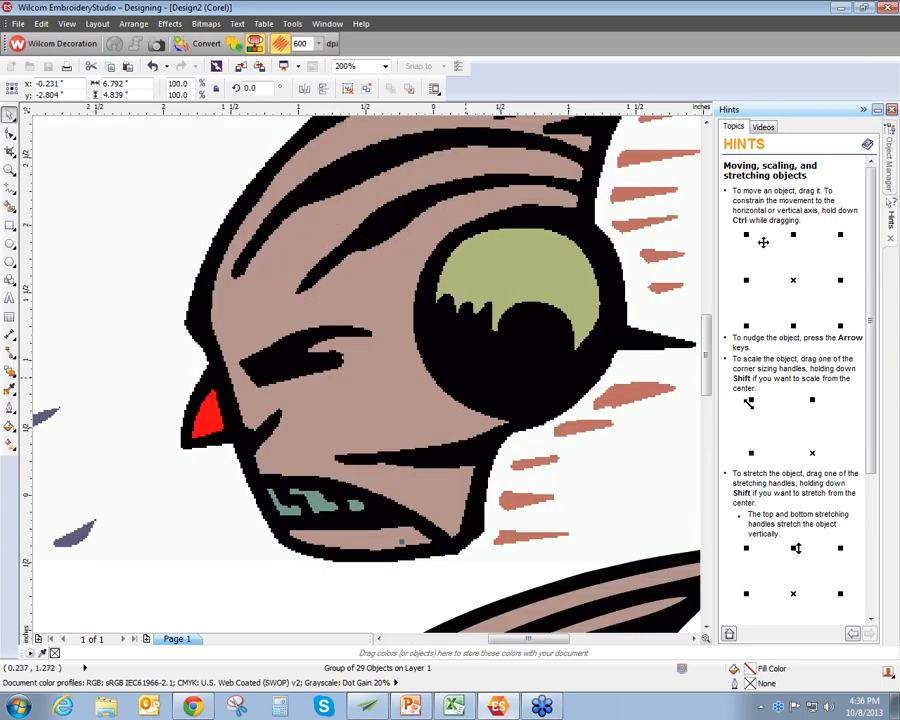
{"action": "left_click_drag", "start_coordinate": [704, 350], "coordinate": [722, 430]}
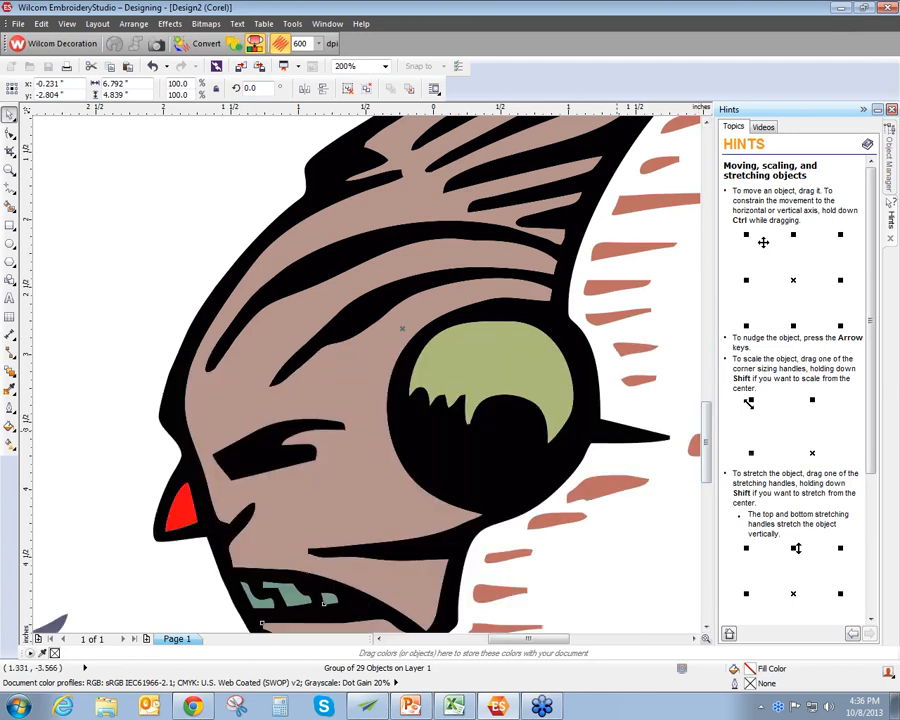
{"action": "scroll", "coordinate": [596, 421], "scroll_direction": "down", "scroll_amount": 1}
{"action": "scroll", "coordinate": [617, 427], "scroll_direction": "down", "scroll_amount": 1}
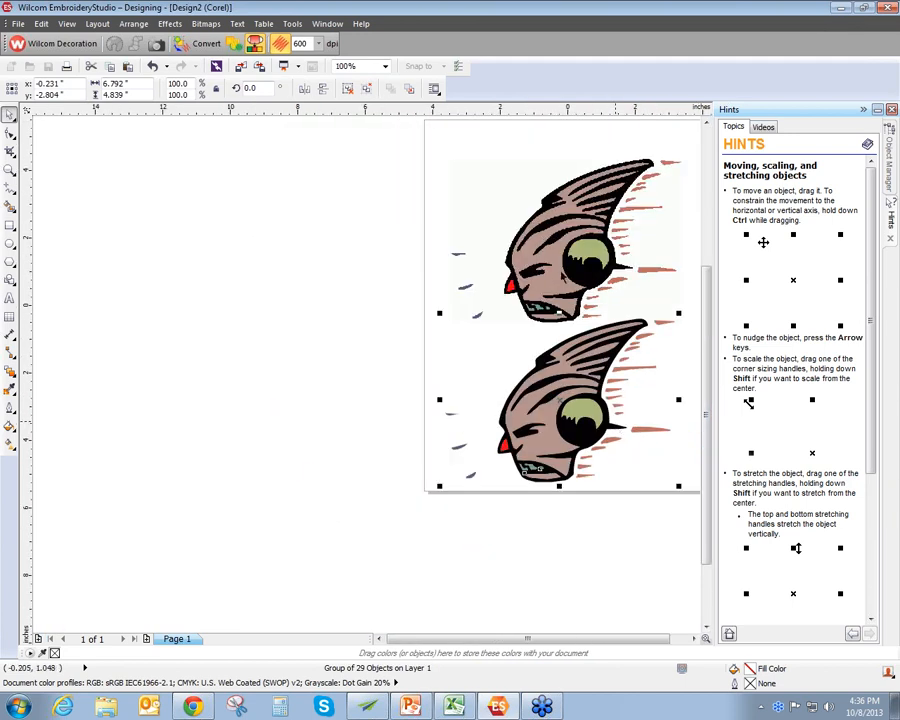
Delete the original robot head bitmap and move the traced version to the upper part of the page, about y 2.91 inches
{"action": "left_click", "coordinate": [560, 268]}
{"action": "key", "text": "Delete"}
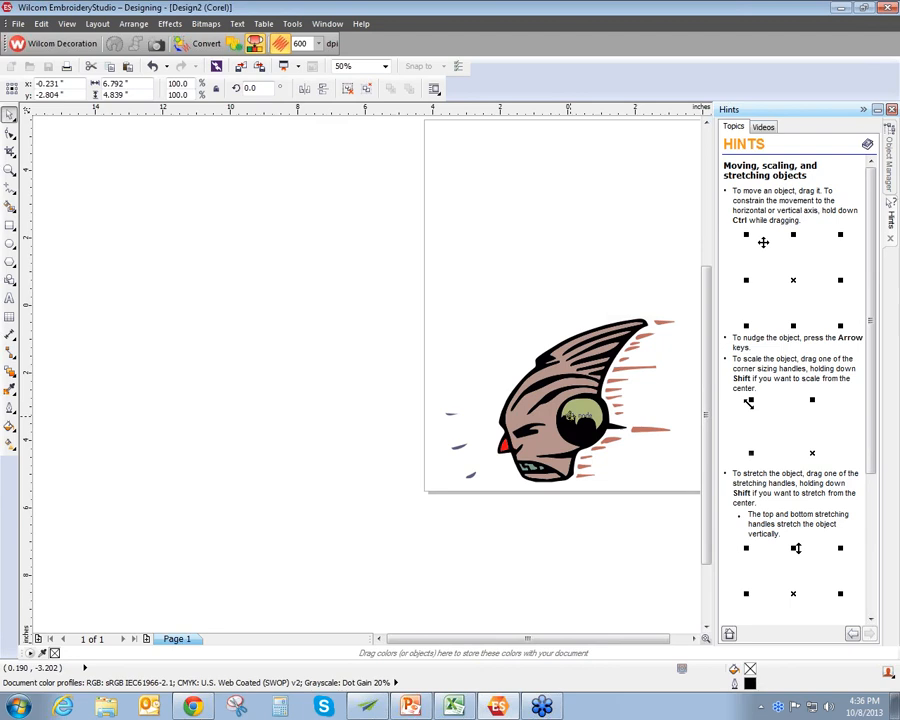
{"action": "mouse_move", "coordinate": [555, 437]}
{"action": "left_mouse_down"}
{"action": "mouse_move", "coordinate": [582, 261]}
{"action": "mouse_move", "coordinate": [530, 268]}
{"action": "mouse_move", "coordinate": [562, 242]}
{"action": "left_mouse_up"}
{"action": "left_click_drag", "start_coordinate": [427, 640], "coordinate": [438, 643]}
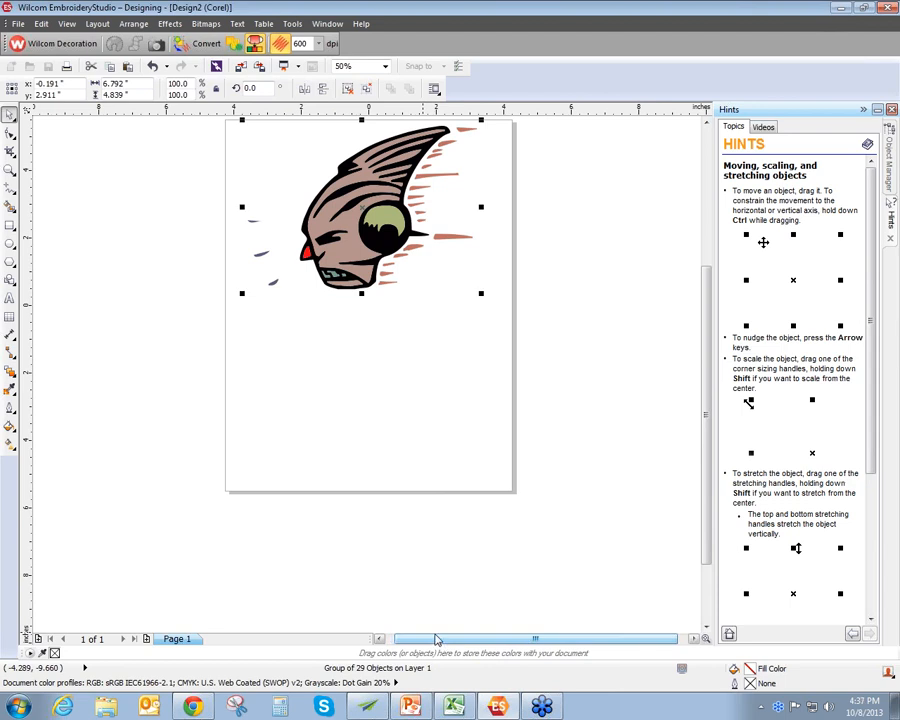
{"action": "left_click", "coordinate": [170, 338]}
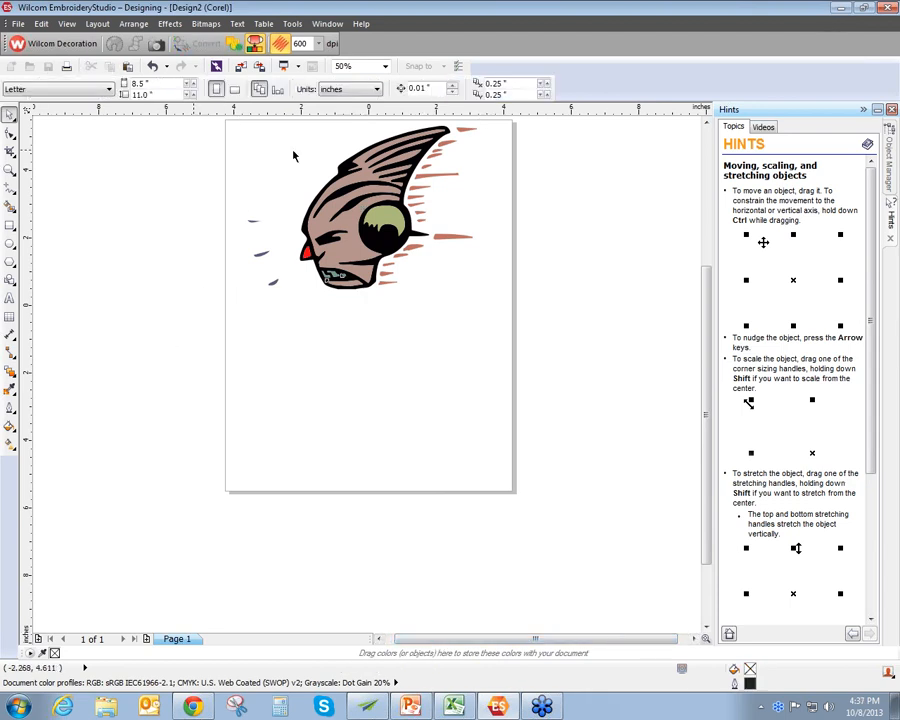
Add the artistic text "Robot Dude" below the traced robot head
{"action": "right_click", "coordinate": [10, 303]}
{"action": "left_click", "coordinate": [9, 300]}
{"action": "left_click", "coordinate": [342, 345]}
{"action": "type", "text": "Robot Dude"}
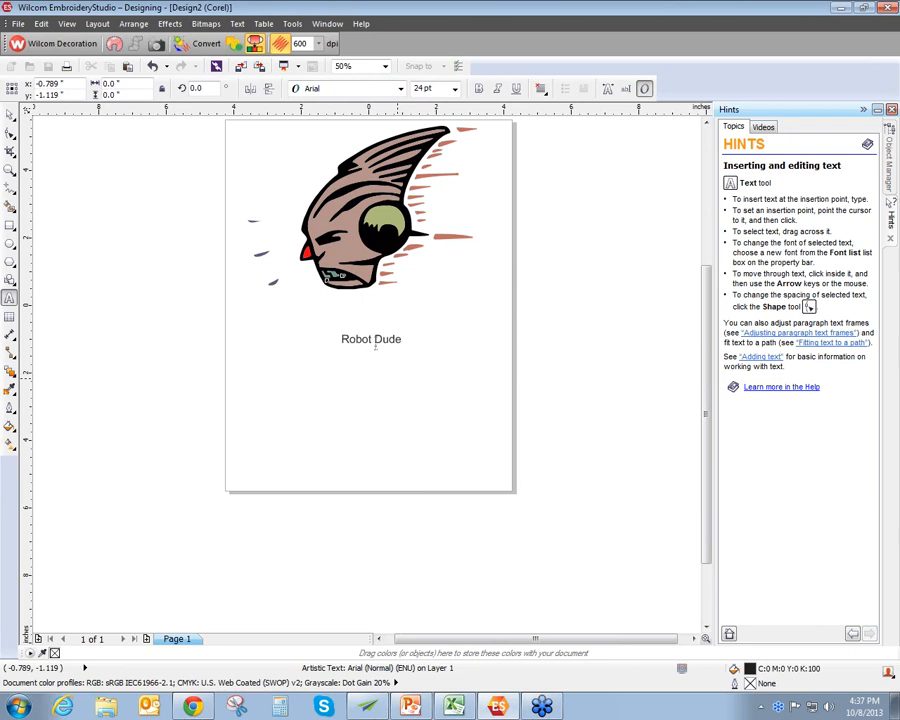
Enlarge the "Robot Dude" text to about 5.17 by 0.72 inches and place it just below the head, at about x 0.23, y -0.64
{"action": "left_click_drag", "start_coordinate": [404, 348], "coordinate": [460, 383]}
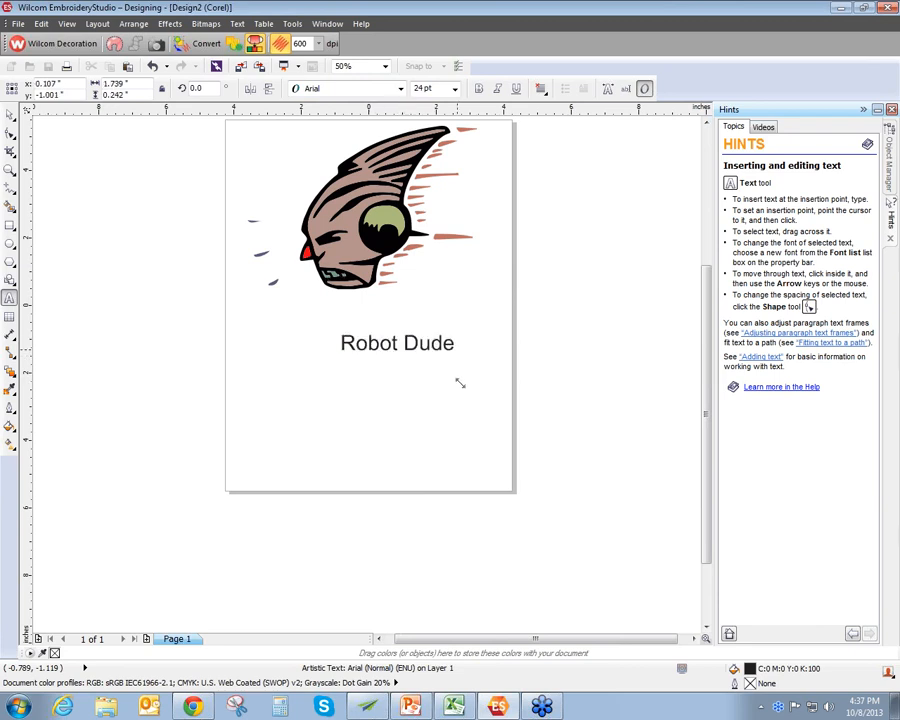
{"action": "left_click_drag", "start_coordinate": [337, 360], "coordinate": [277, 367]}
{"action": "left_click_drag", "start_coordinate": [370, 348], "coordinate": [379, 330]}
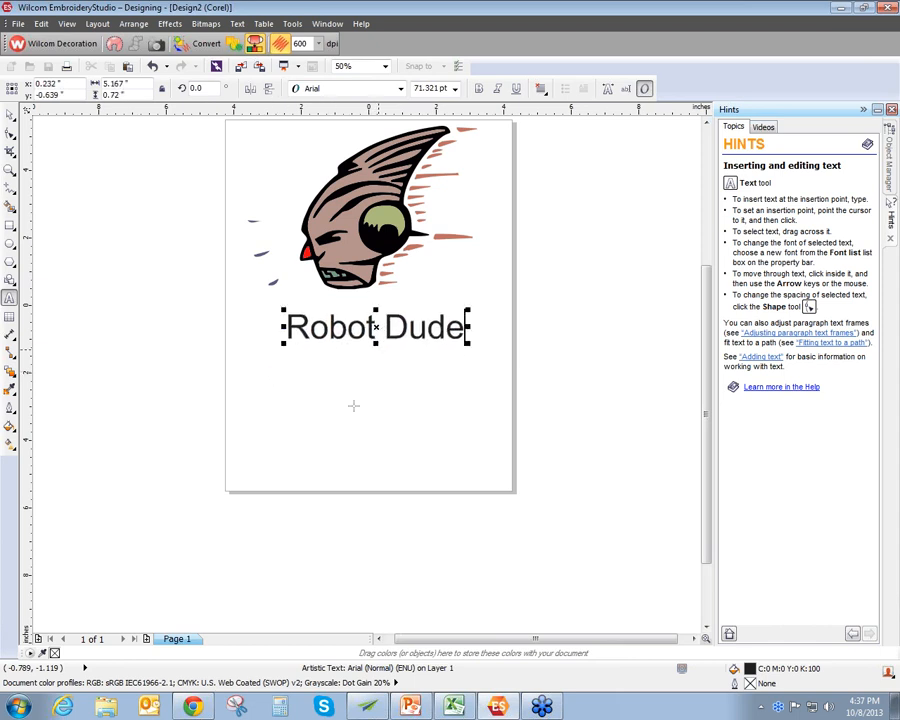
{"action": "left_click", "coordinate": [354, 405]}
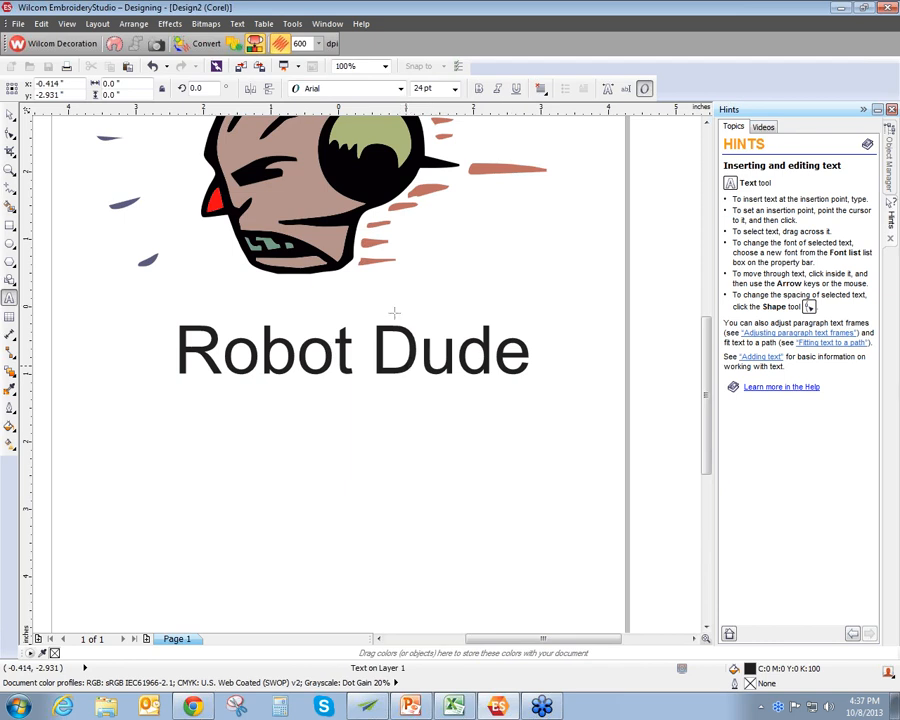
{"action": "scroll", "coordinate": [395, 312], "scroll_direction": "down", "scroll_amount": 1}
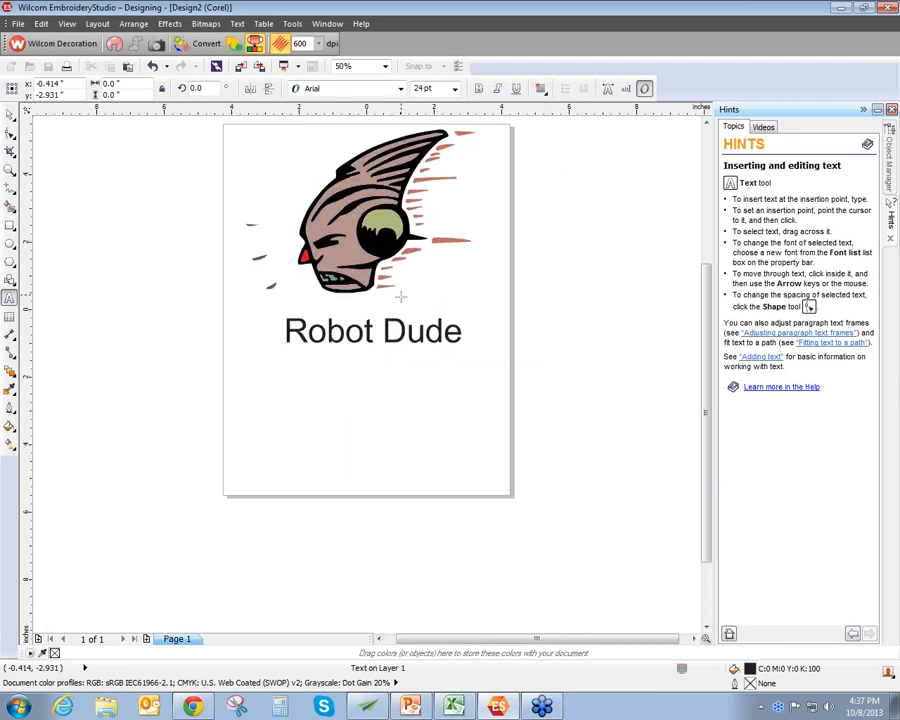
Select the traced robot head and the text together and convert both into embroidery
{"action": "left_click", "coordinate": [10, 115]}
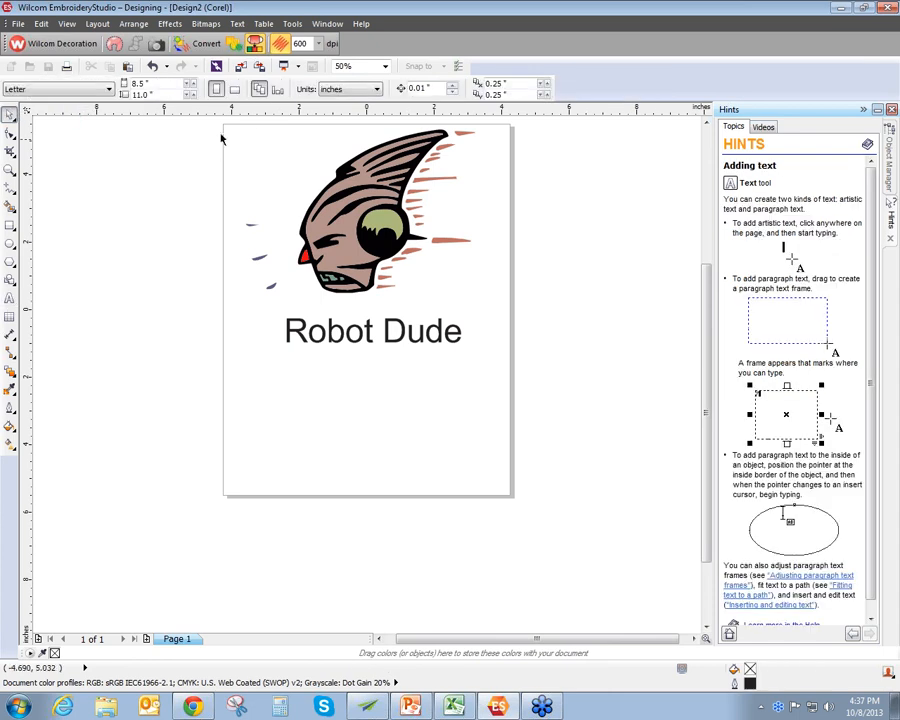
{"action": "left_click_drag", "start_coordinate": [240, 122], "coordinate": [536, 410]}
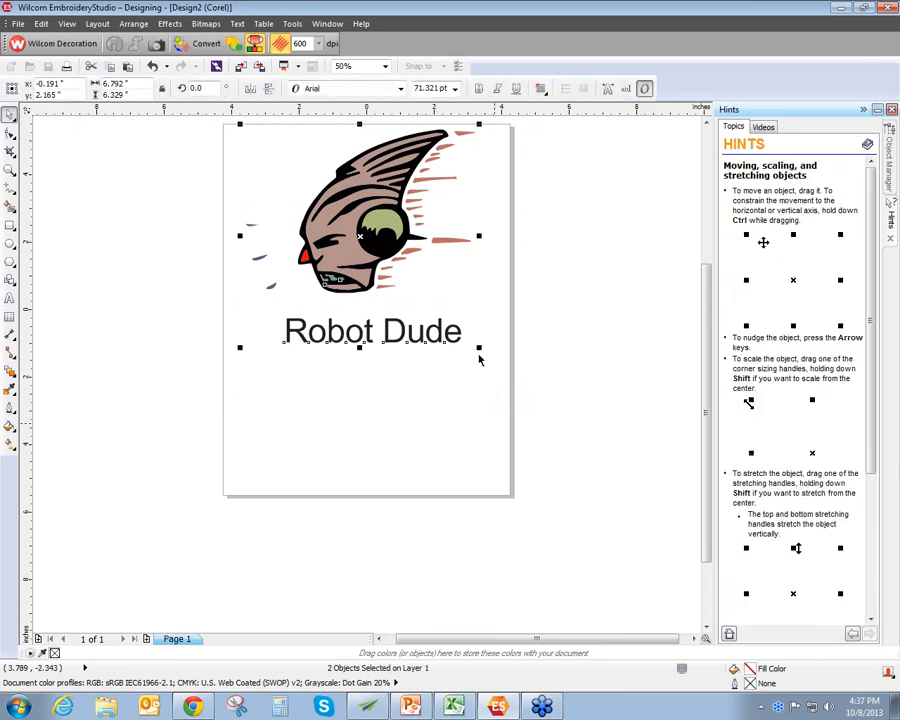
{"action": "key", "text": "ctrl+z"}
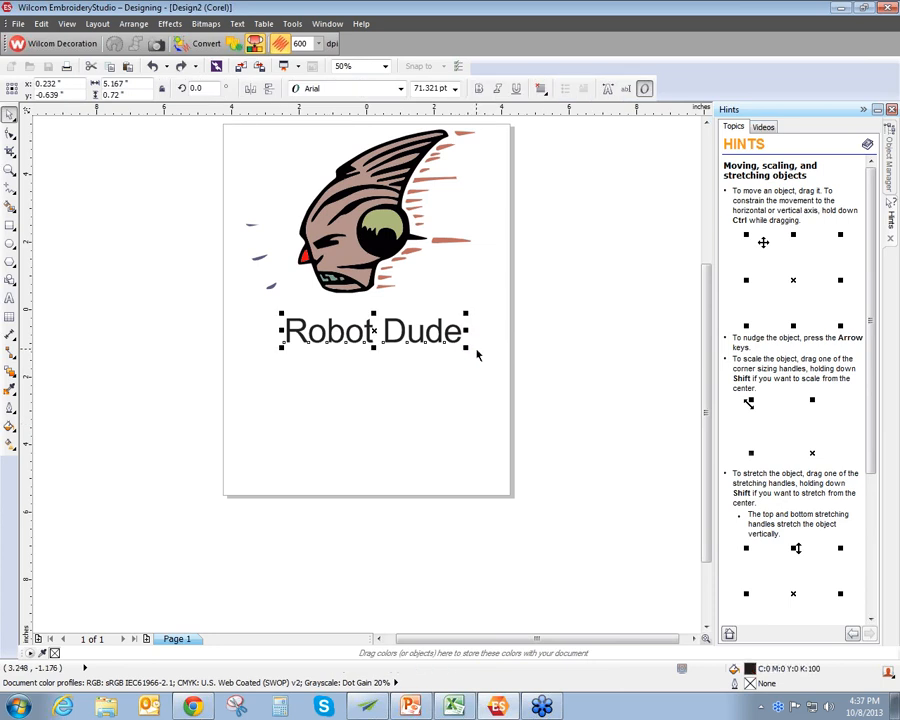
{"action": "left_click", "coordinate": [163, 141]}
{"action": "left_click_drag", "start_coordinate": [212, 123], "coordinate": [532, 367]}
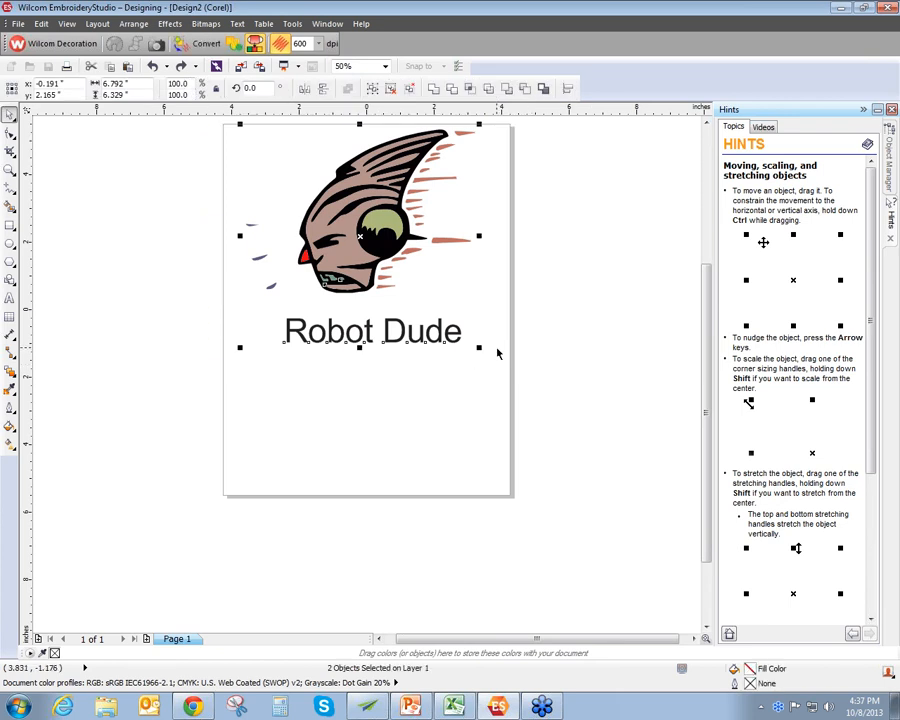
{"action": "left_click", "coordinate": [204, 45]}
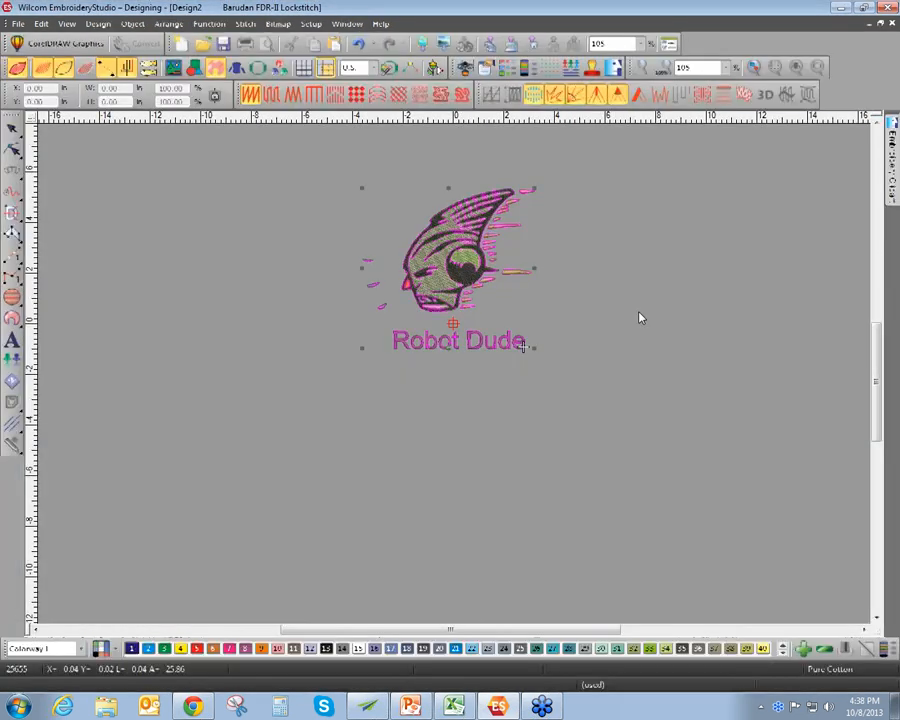
{"action": "left_click", "coordinate": [312, 376]}
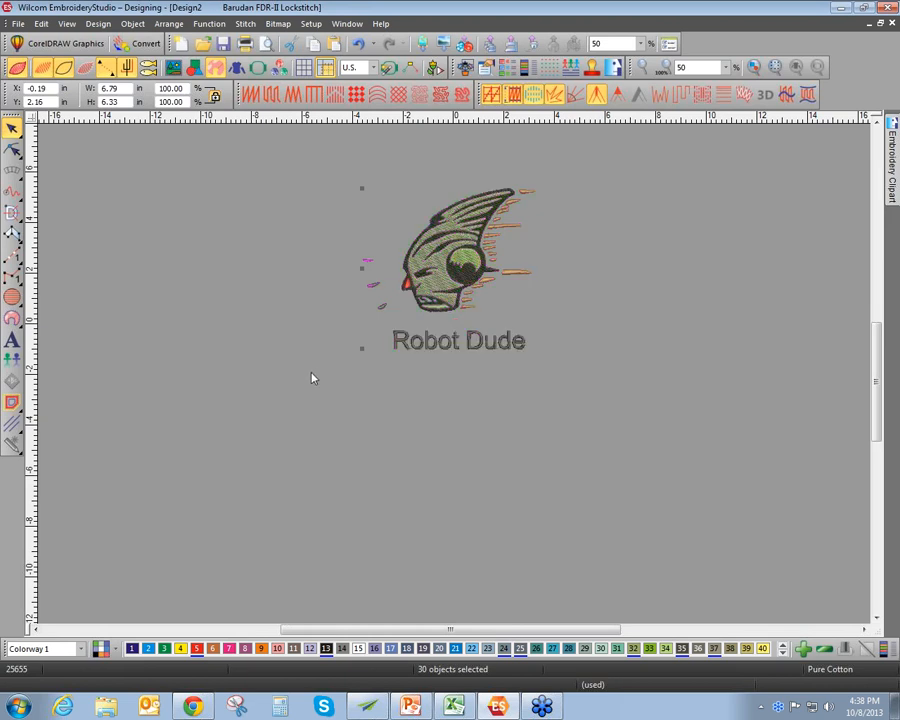
Change the fill of the robot's face area to satin stitches
{"action": "scroll", "coordinate": [455, 379], "scroll_direction": "up", "scroll_amount": 3}
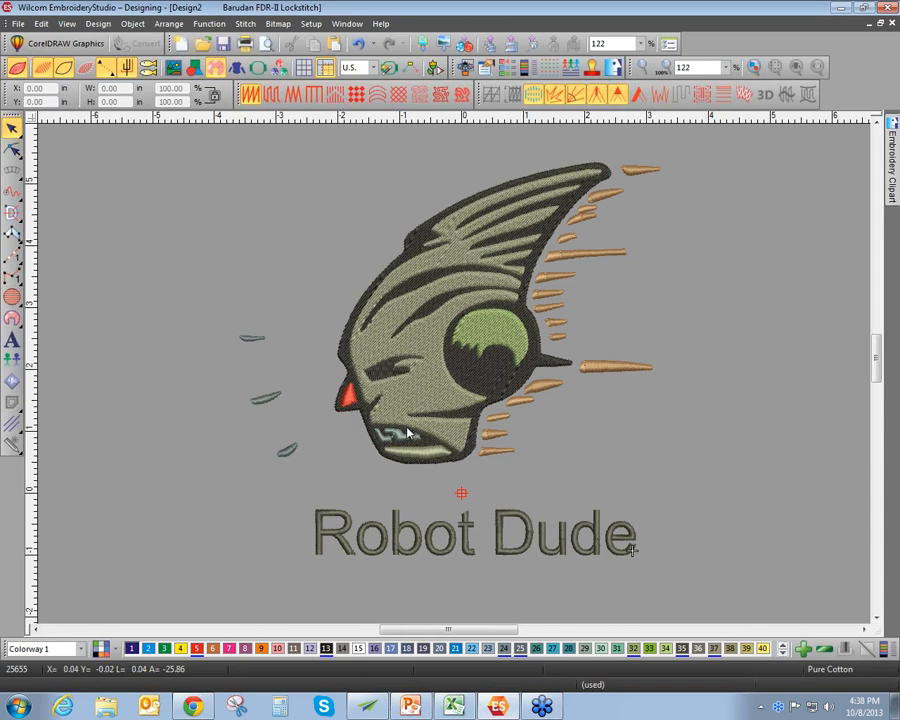
{"action": "left_click", "coordinate": [480, 368]}
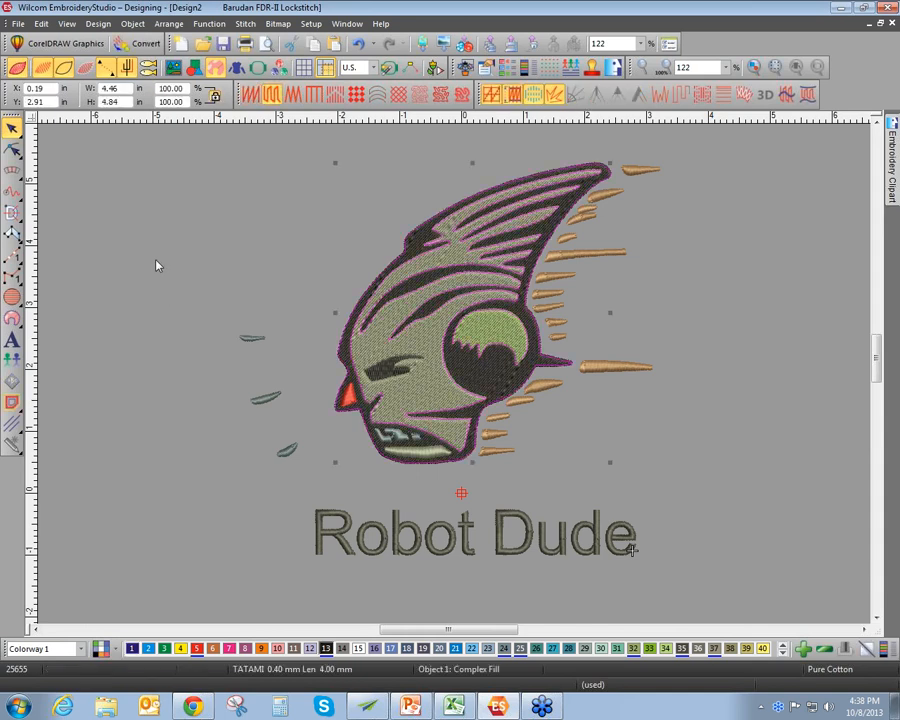
{"action": "left_click", "coordinate": [156, 265]}
{"action": "left_click", "coordinate": [440, 372]}
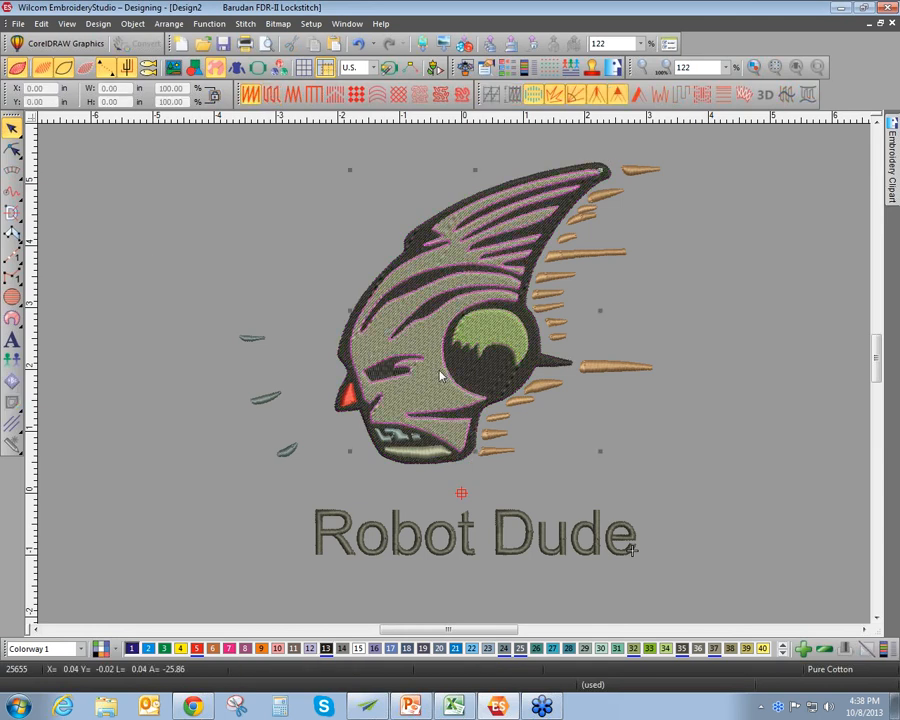
{"action": "left_click", "coordinate": [249, 95]}
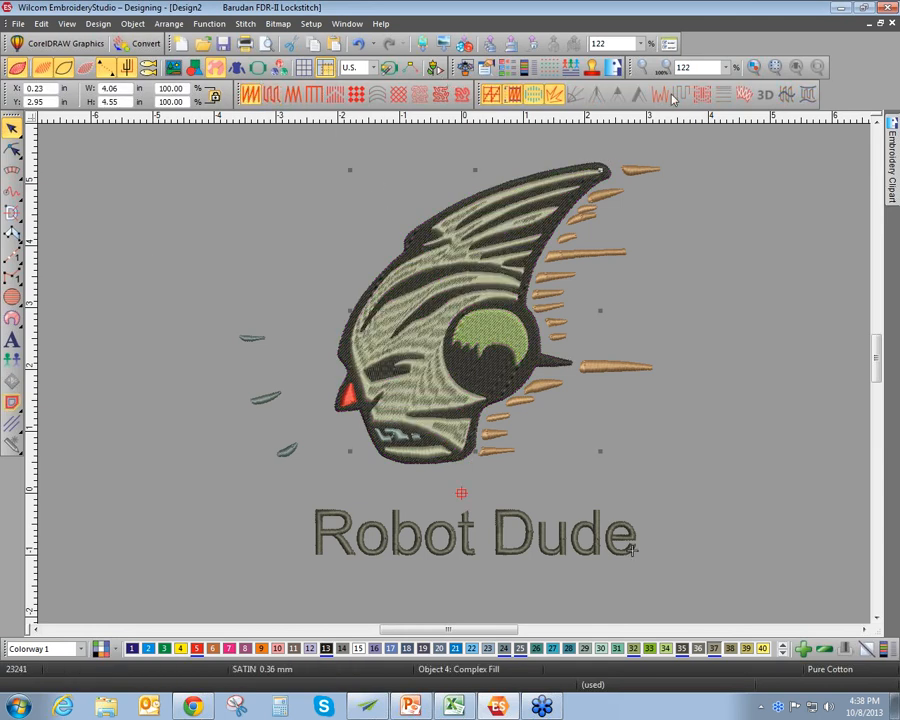
Turn off auto split for the face area's satin fill in its object properties
{"action": "right_click", "coordinate": [412, 370]}
{"action": "left_click", "coordinate": [466, 369]}
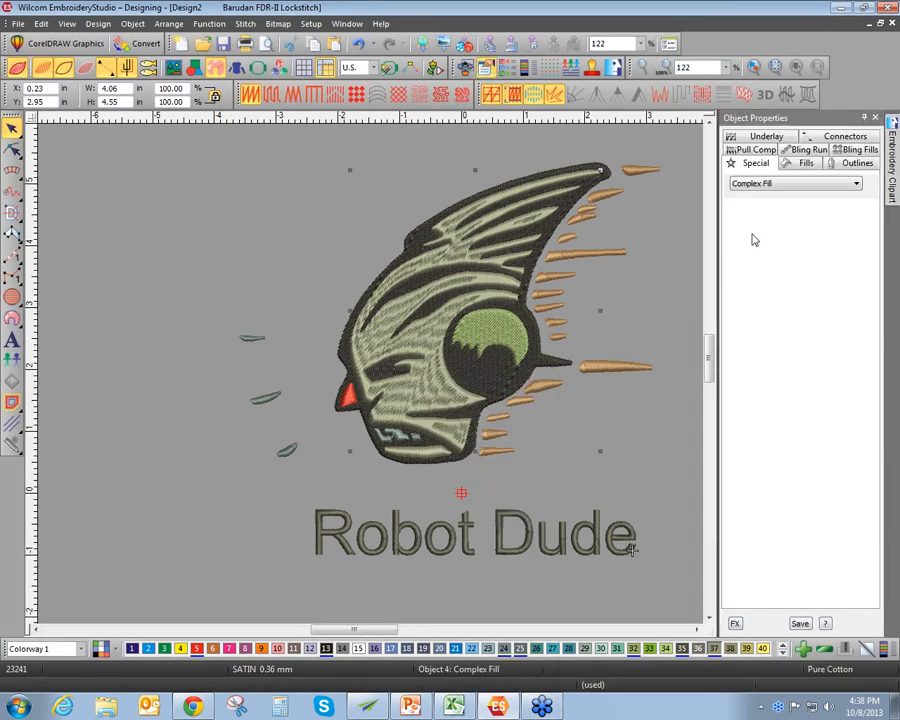
{"action": "left_click", "coordinate": [803, 163]}
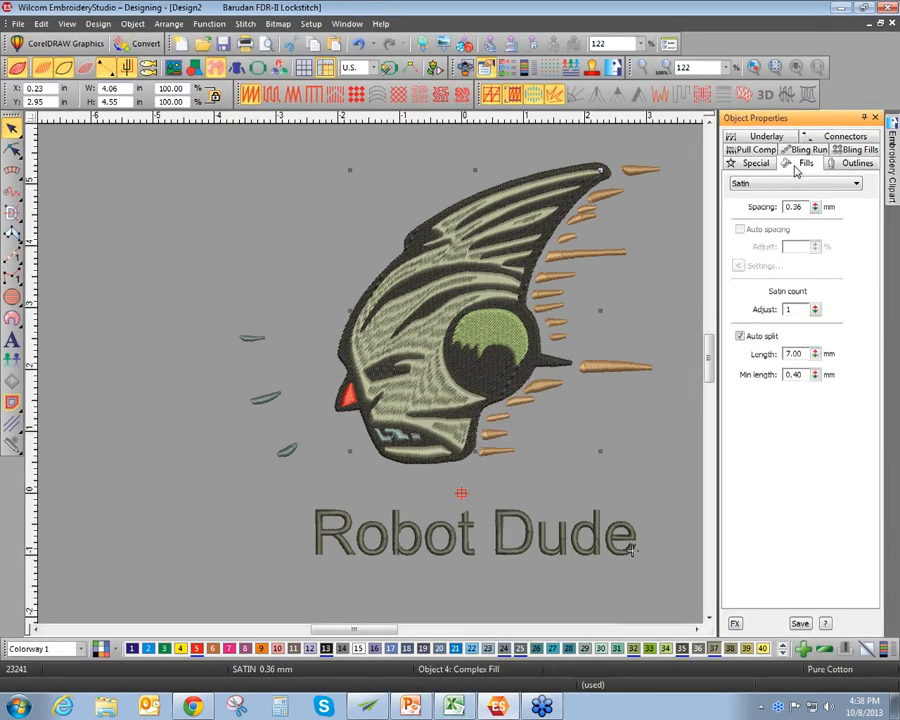
{"action": "left_click", "coordinate": [740, 360]}
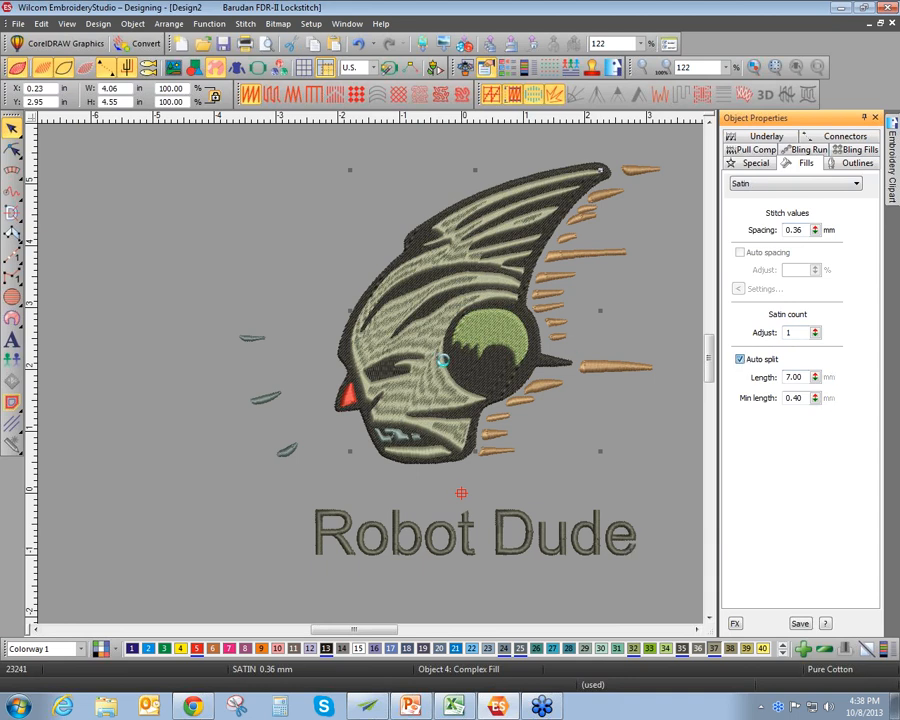
Move the face fill out beside the head to show it as a separate object, undoing each move
{"action": "left_click_drag", "start_coordinate": [434, 352], "coordinate": [271, 352]}
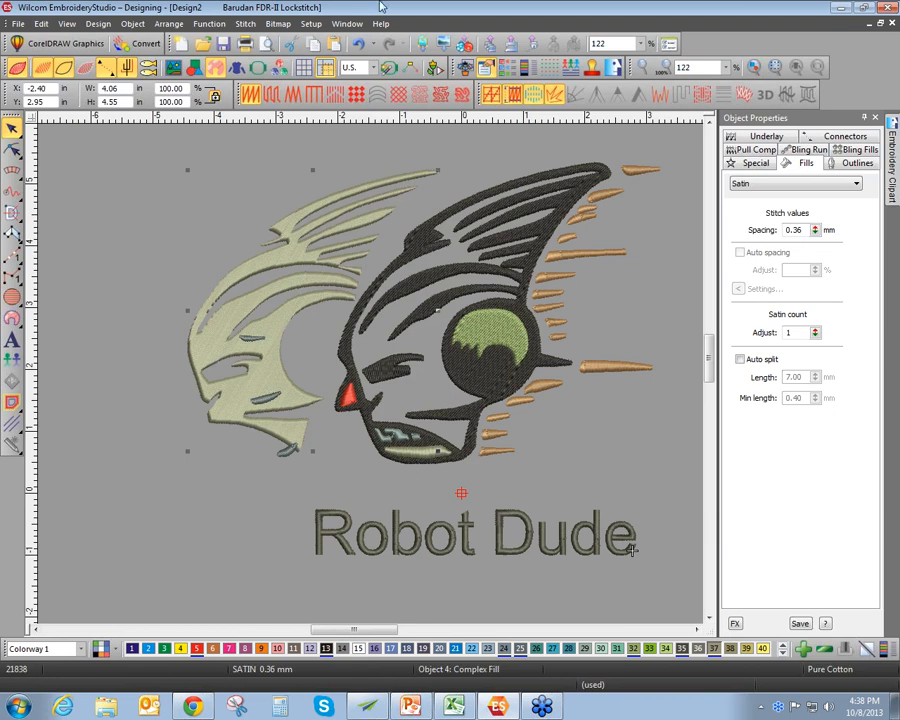
{"action": "left_click", "coordinate": [357, 45]}
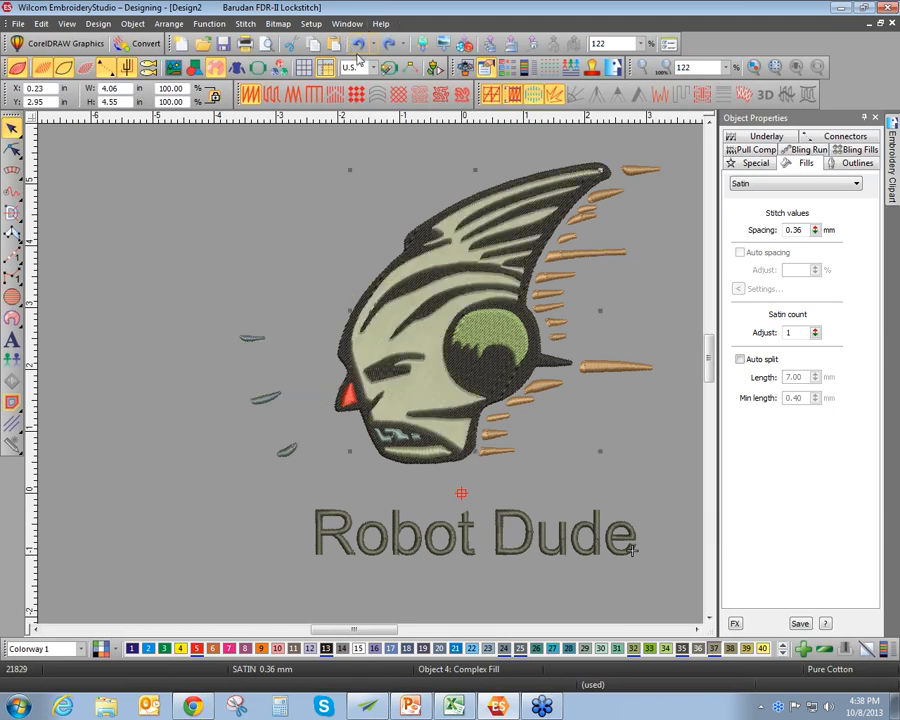
{"action": "left_click", "coordinate": [178, 160]}
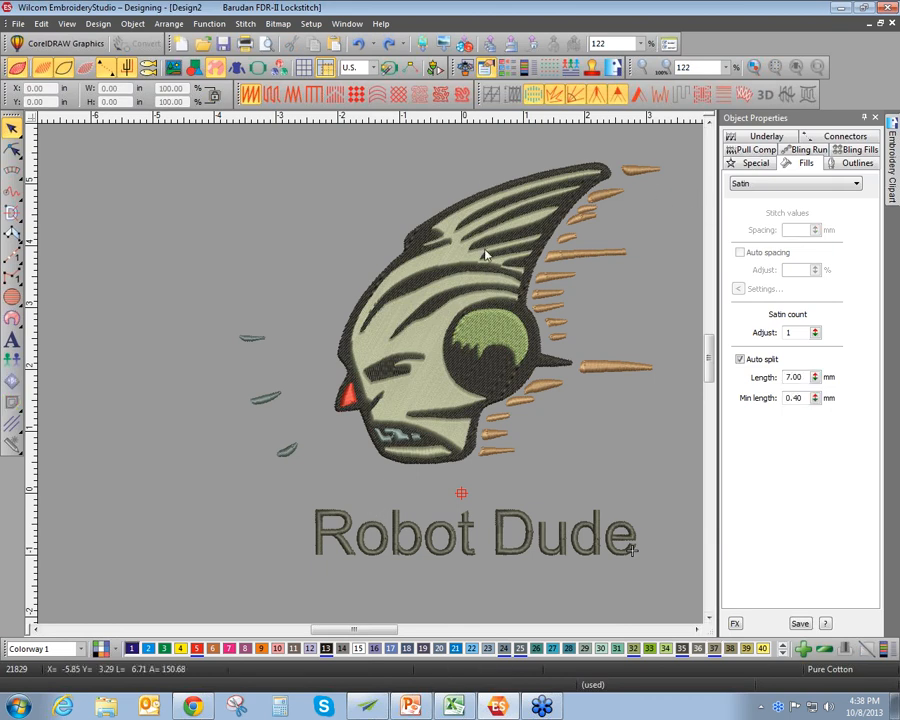
{"action": "left_click_drag", "start_coordinate": [428, 388], "coordinate": [191, 410]}
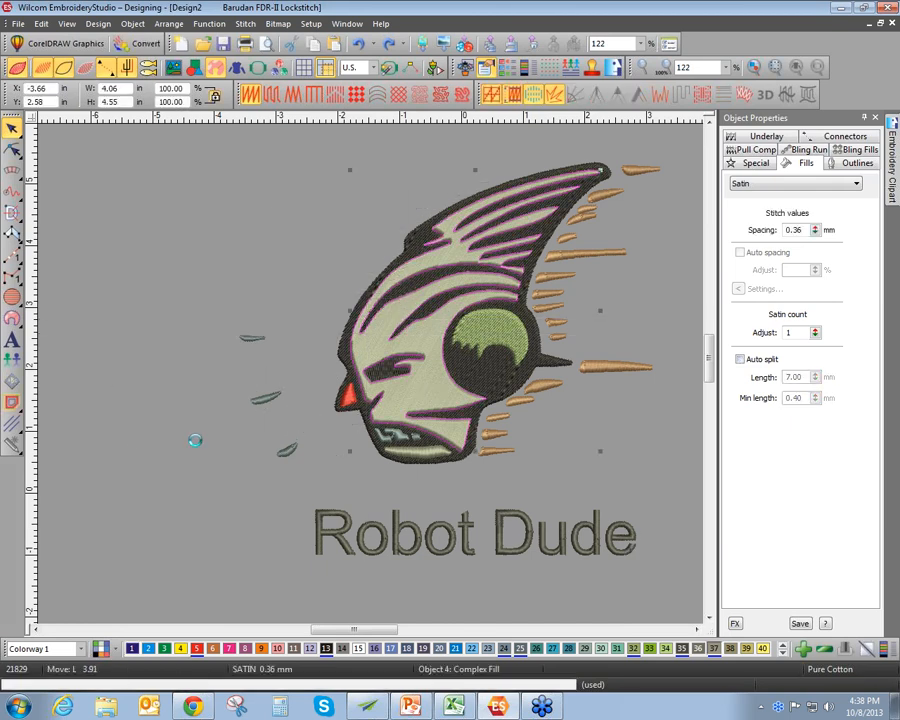
{"action": "left_click", "coordinate": [357, 43]}
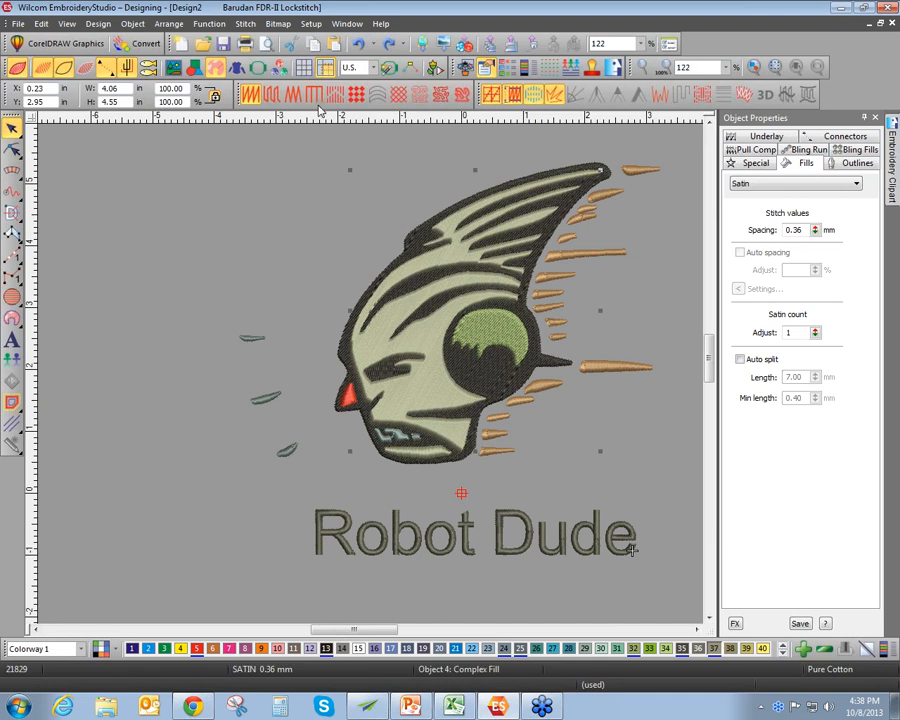
Reshape the face fill by tilting its stitch angle to a shallower diagonal and pulling its edge into the black ear circle
{"action": "left_click", "coordinate": [12, 148]}
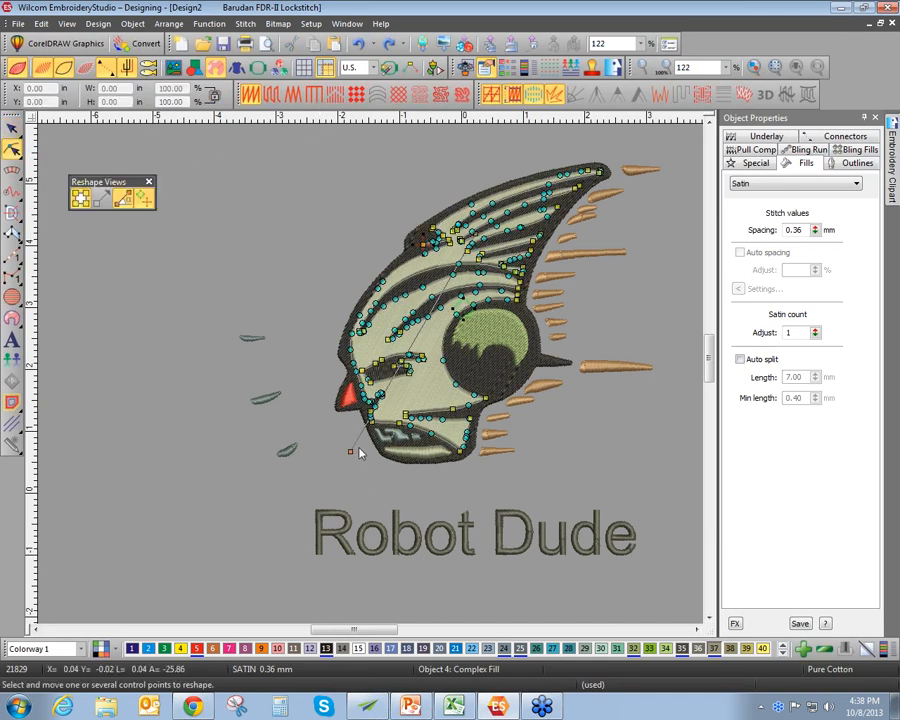
{"action": "left_click_drag", "start_coordinate": [352, 449], "coordinate": [238, 358]}
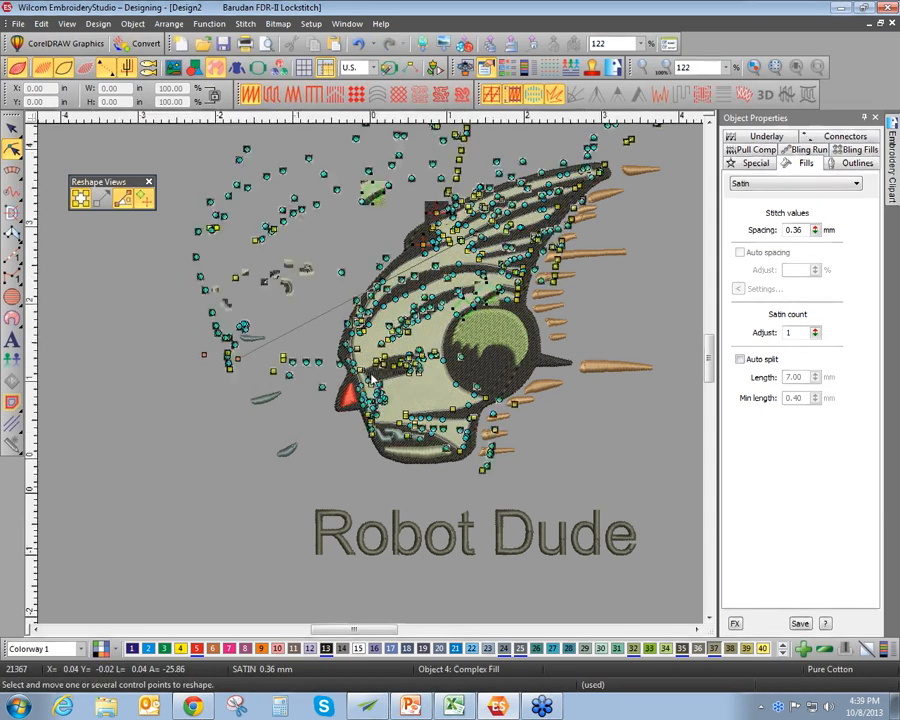
{"action": "scroll", "coordinate": [464, 432], "scroll_direction": "up", "scroll_amount": 2}
{"action": "left_click_drag", "start_coordinate": [242, 285], "coordinate": [251, 291]}
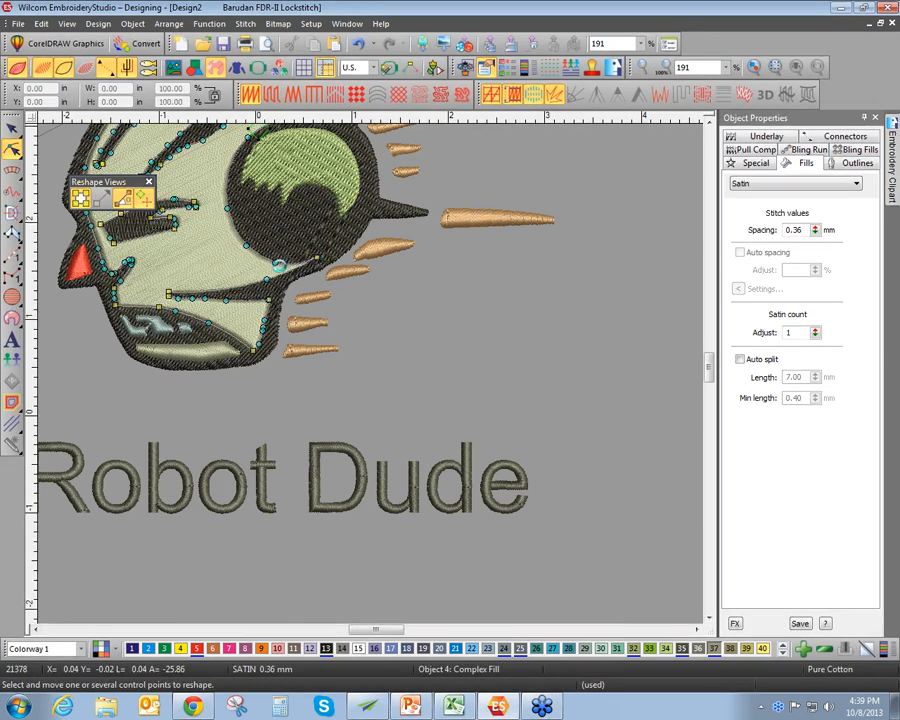
{"action": "left_click_drag", "start_coordinate": [286, 248], "coordinate": [298, 225]}
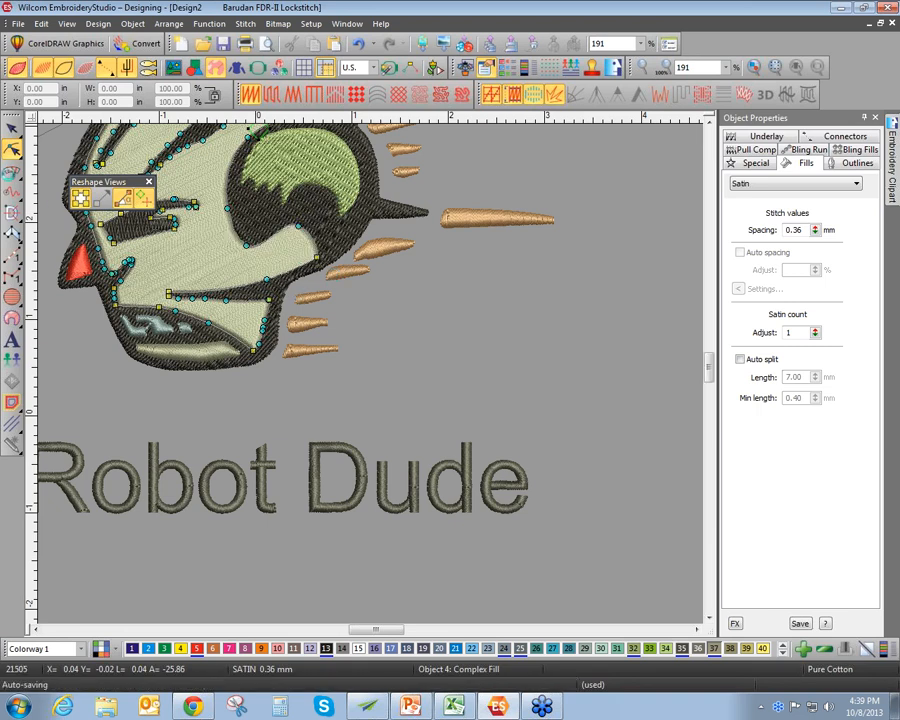
{"action": "key", "text": "Escape"}
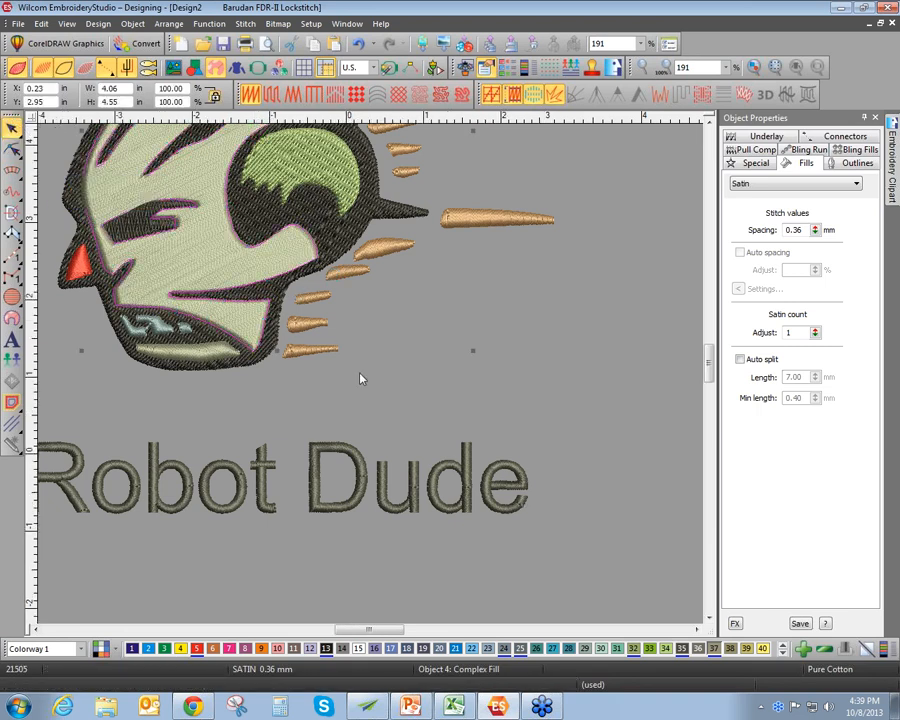
Reshape the "Robot Dude" lettering by enlarging only its capital R proportionally
{"action": "scroll", "coordinate": [362, 378], "scroll_direction": "down", "scroll_amount": 1}
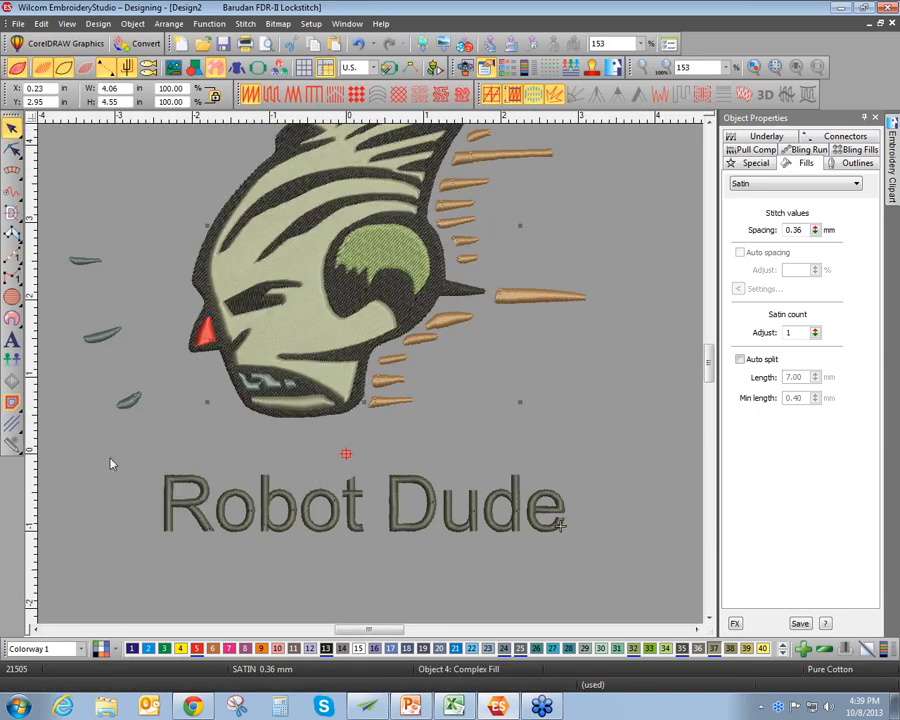
{"action": "left_click", "coordinate": [147, 526]}
{"action": "scroll", "coordinate": [150, 529], "scroll_direction": "up", "scroll_amount": 1}
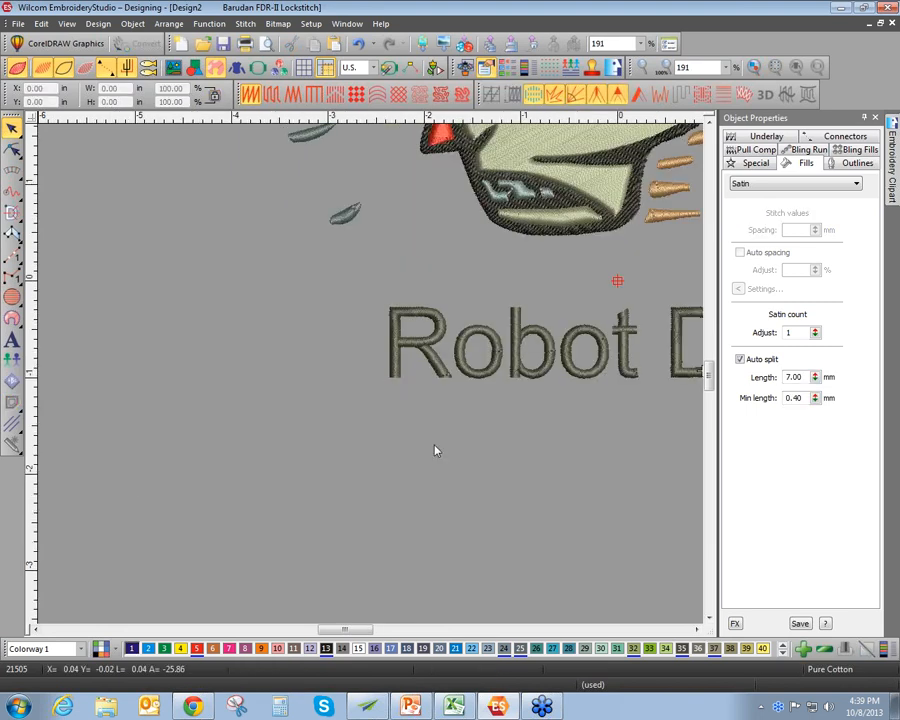
{"action": "mouse_move", "coordinate": [364, 629]}
{"action": "left_mouse_down"}
{"action": "mouse_move", "coordinate": [390, 637]}
{"action": "mouse_move", "coordinate": [379, 643]}
{"action": "left_mouse_up"}
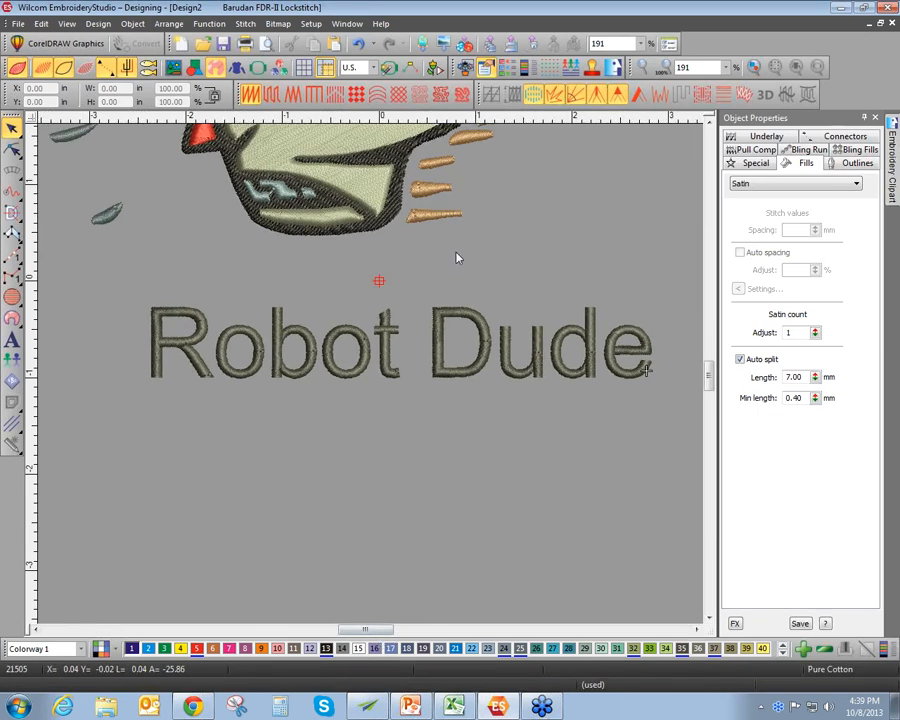
{"action": "left_click", "coordinate": [444, 346]}
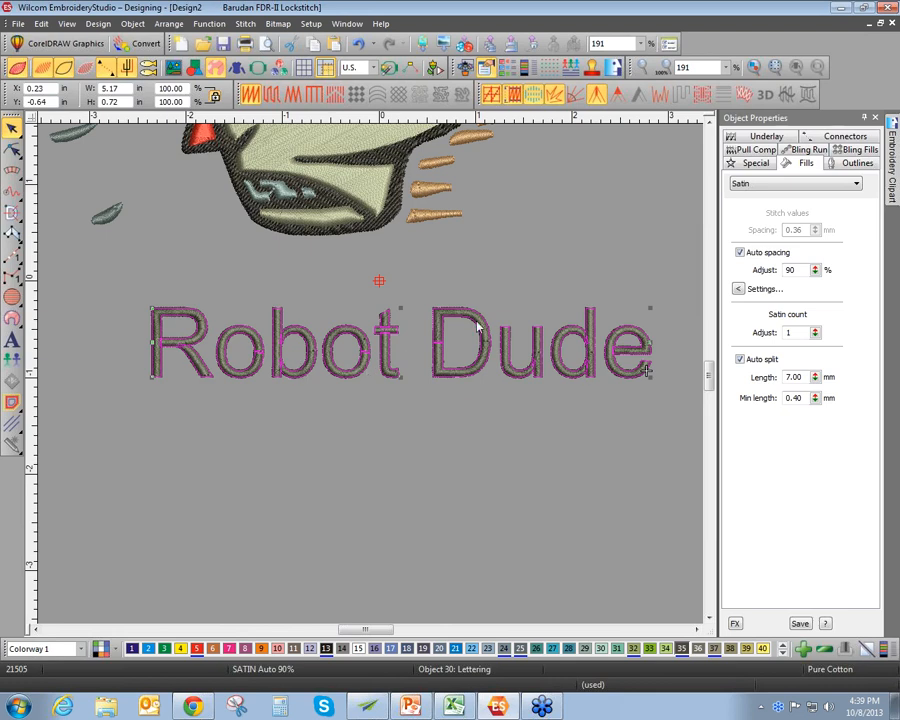
{"action": "left_click", "coordinate": [12, 148]}
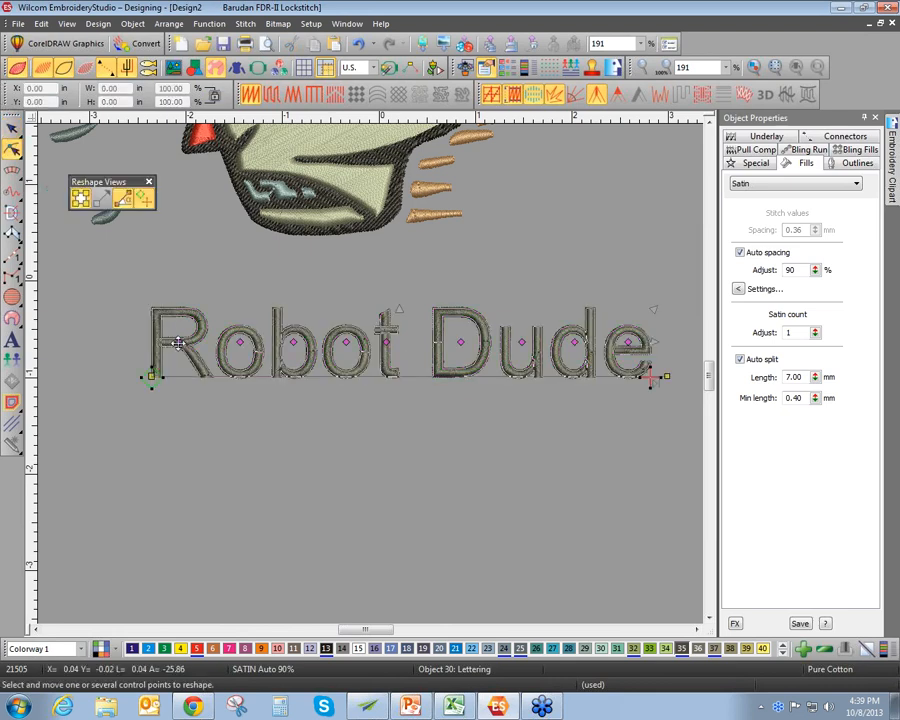
{"action": "left_click", "coordinate": [239, 342]}
{"action": "left_click", "coordinate": [179, 342]}
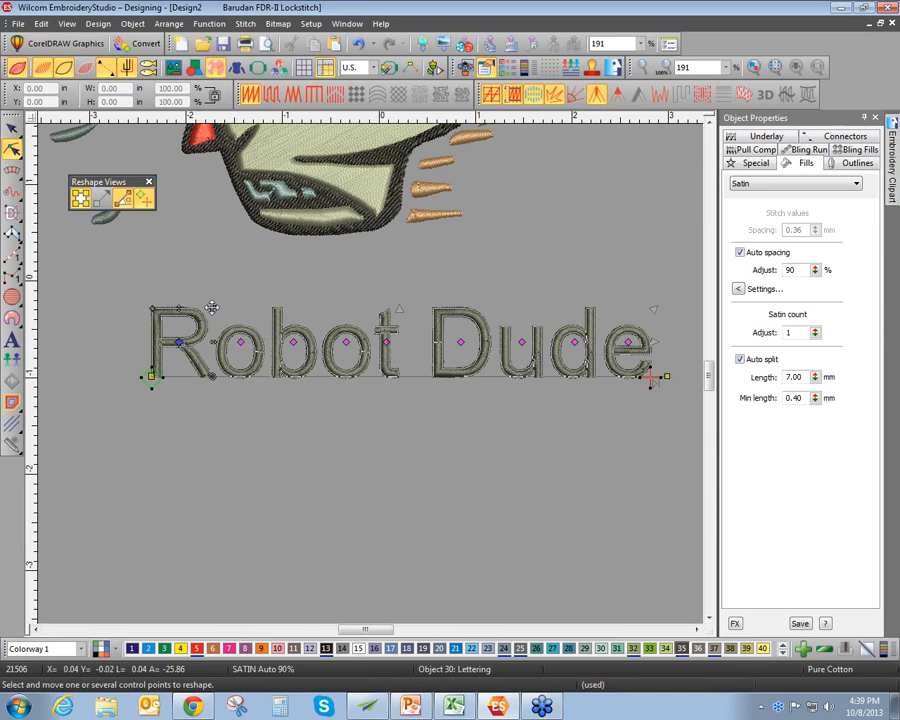
{"action": "left_click_drag", "start_coordinate": [212, 308], "coordinate": [244, 276]}
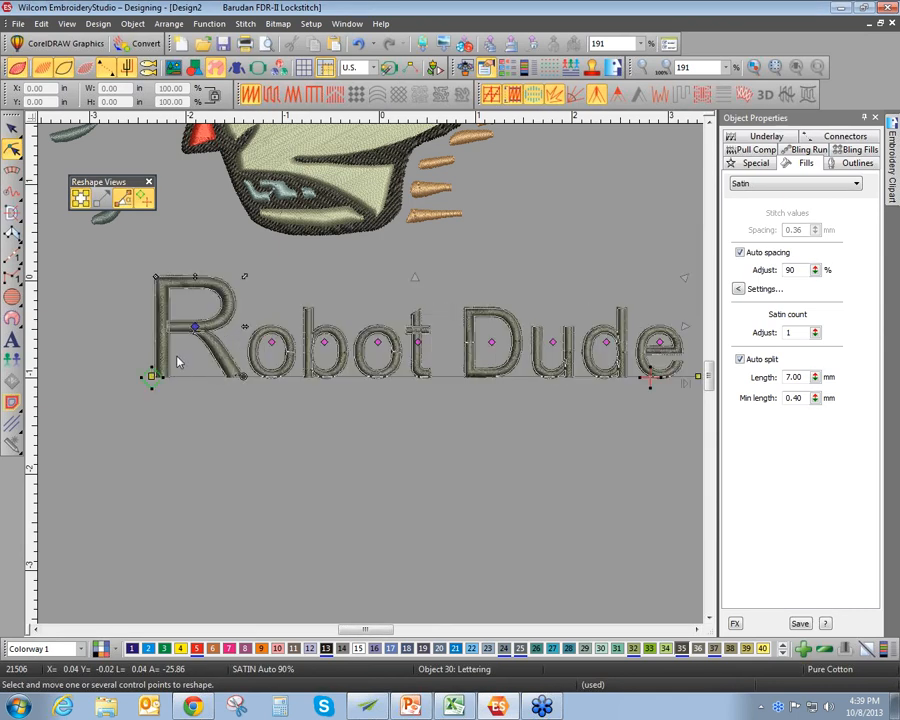
Enlarge the letter "b" in the "Robot Dude" lettering proportionally to the height of the capital R
{"action": "scroll", "coordinate": [213, 327], "scroll_direction": "up", "scroll_amount": 1}
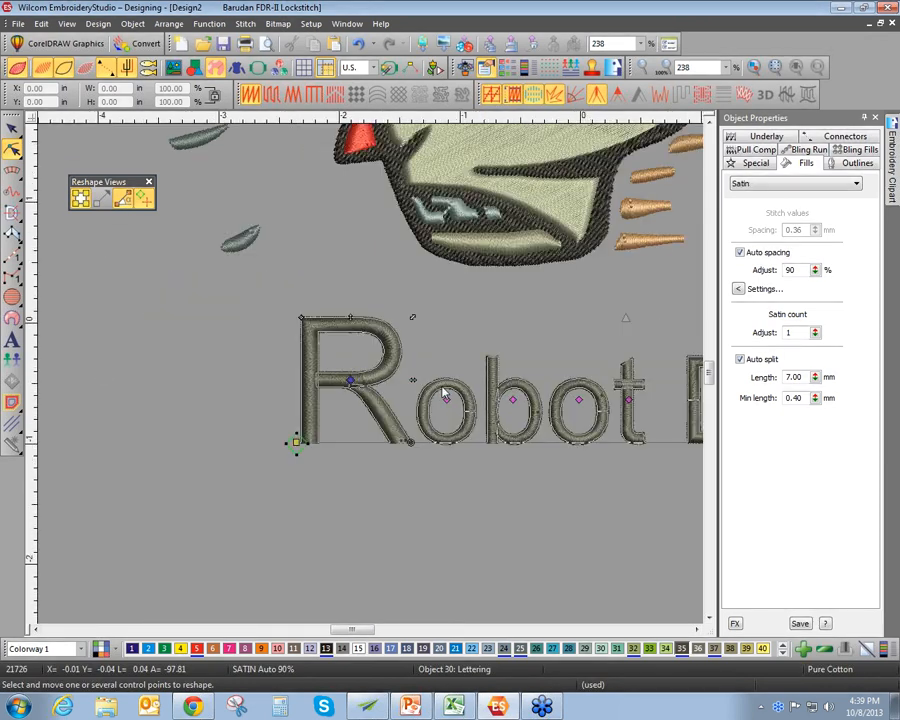
{"action": "left_click", "coordinate": [512, 399]}
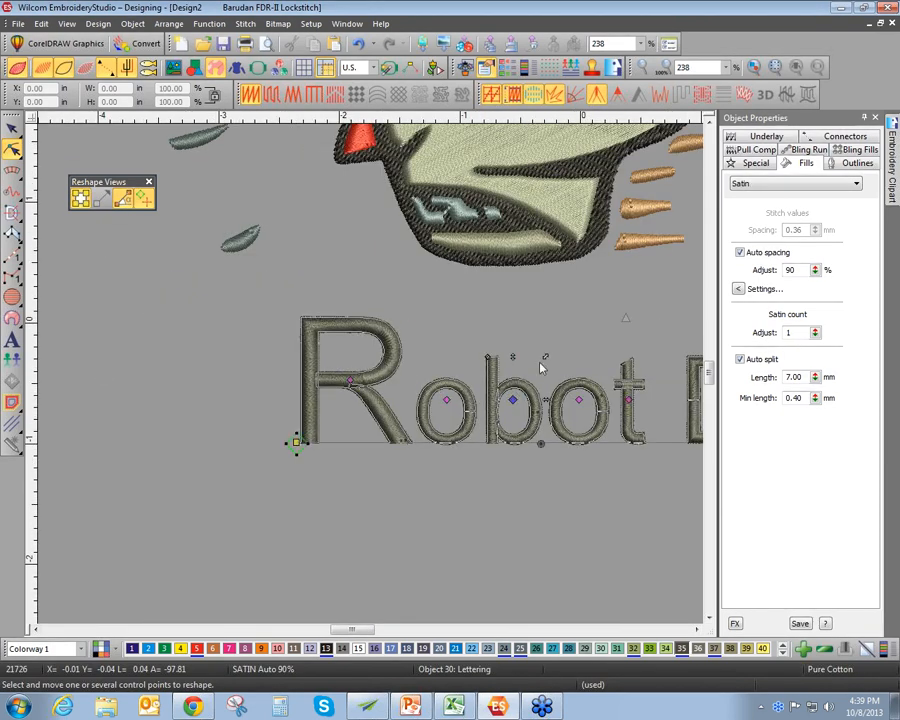
{"action": "left_click_drag", "start_coordinate": [545, 356], "coordinate": [576, 316]}
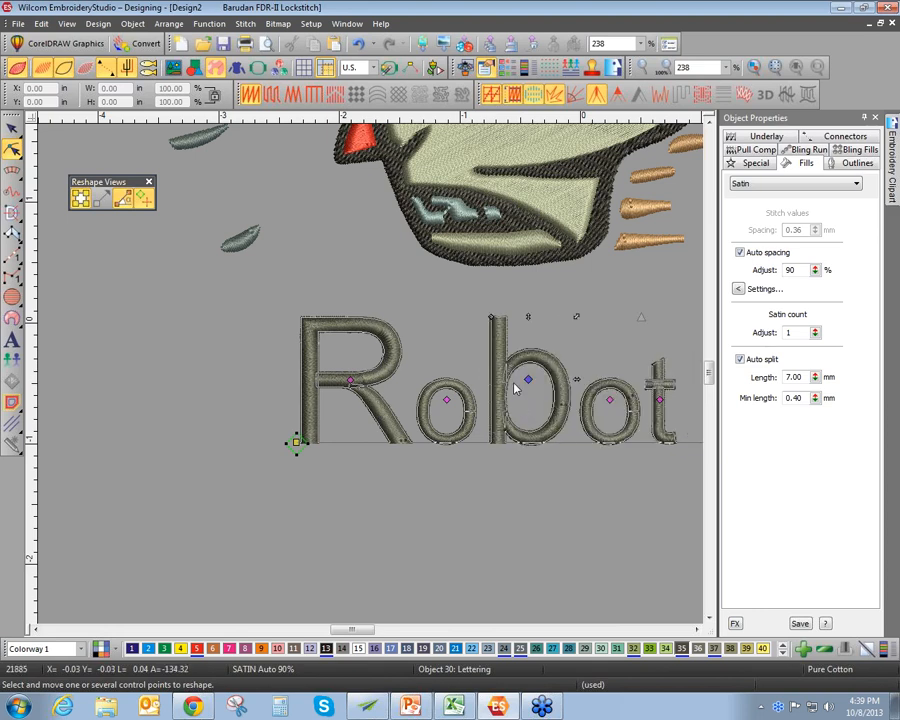
Show the Color-Object List and break the "Robot Dude" lettering object apart into separate words
{"action": "left_click", "coordinate": [509, 68]}
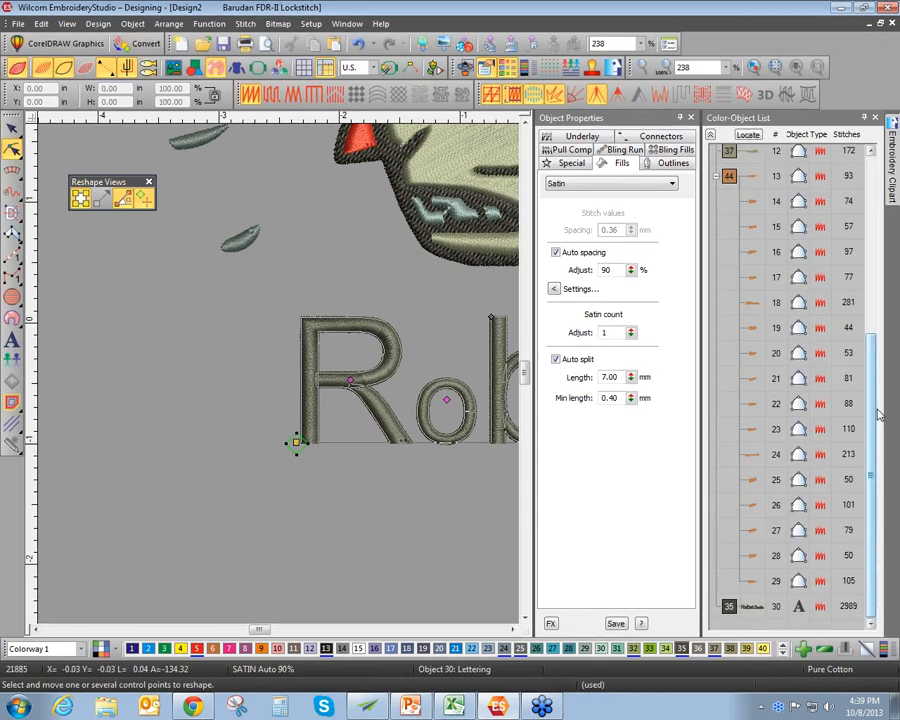
{"action": "left_click", "coordinate": [845, 503]}
{"action": "left_click", "coordinate": [752, 606]}
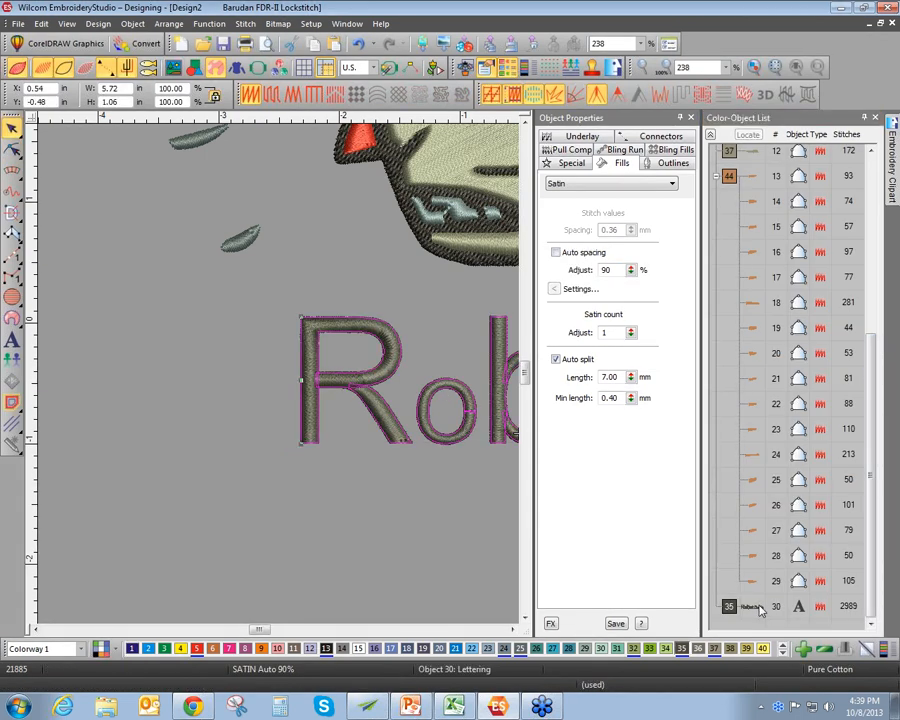
{"action": "right_click", "coordinate": [762, 606]}
{"action": "left_click", "coordinate": [810, 580]}
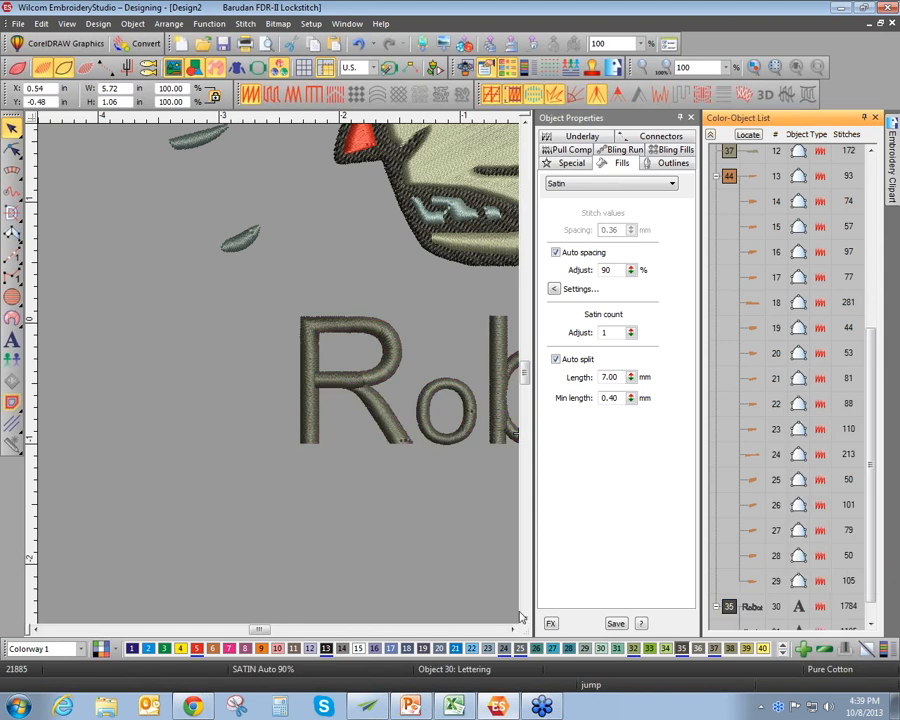
Hide the Object Properties and break the word "Dude" apart into individual letters
{"action": "left_click", "coordinate": [690, 118]}
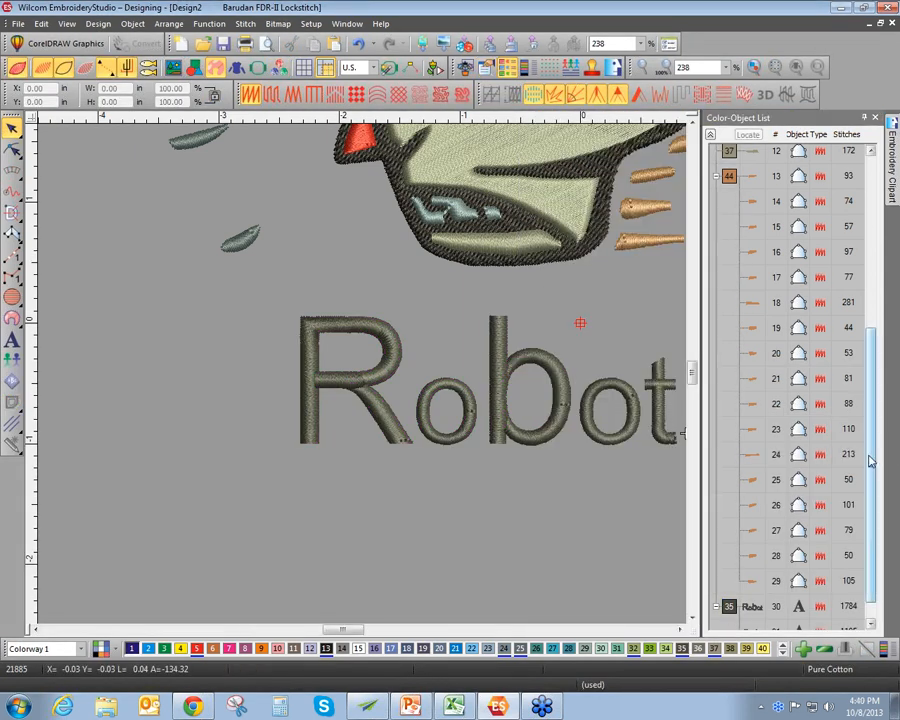
{"action": "right_click", "coordinate": [763, 610]}
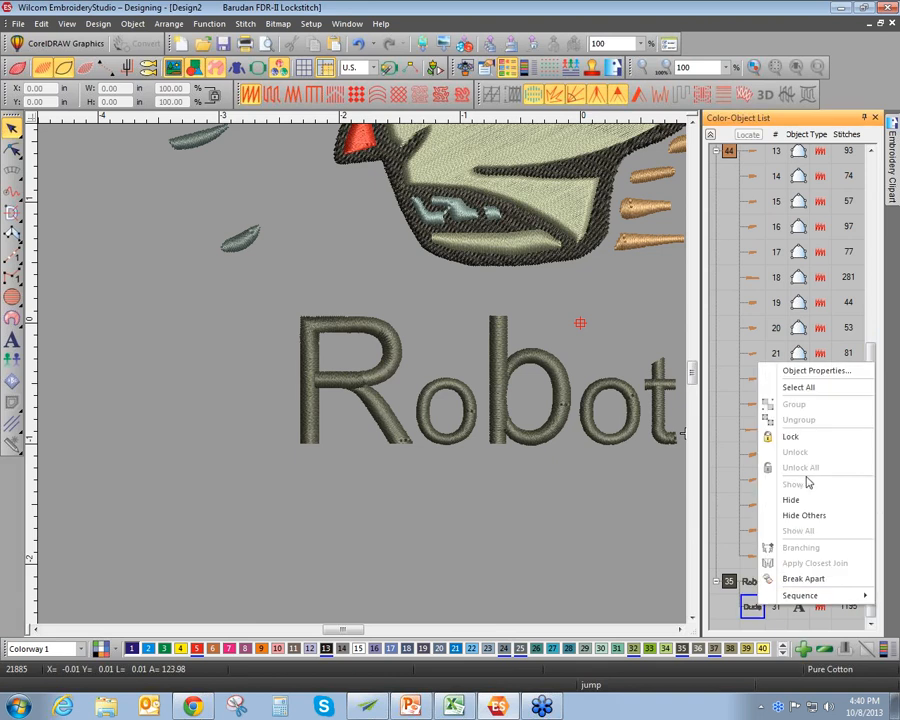
{"action": "left_click", "coordinate": [790, 580]}
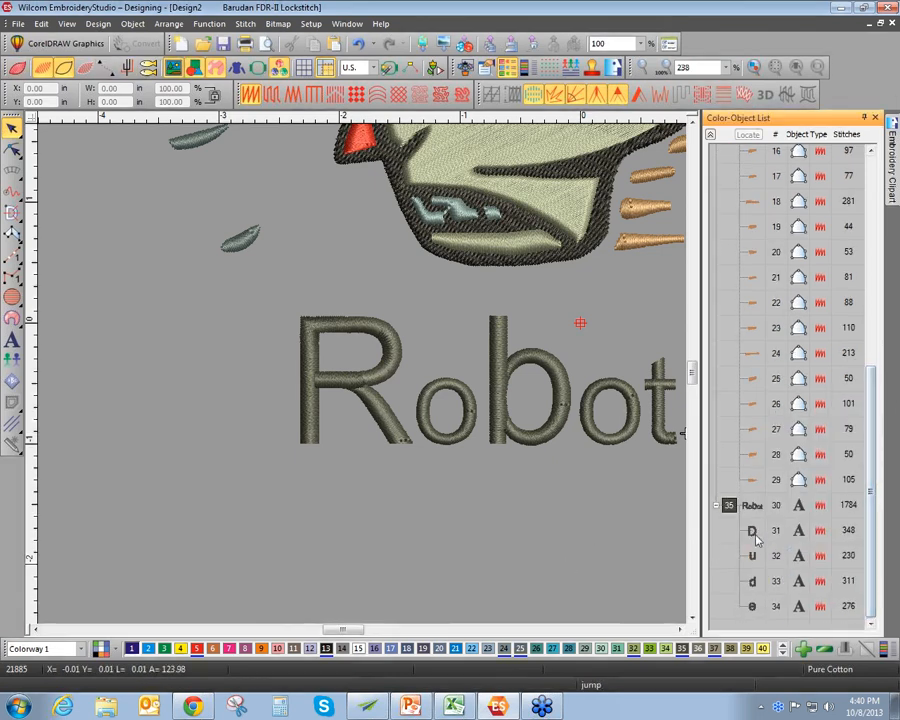
Recolor the separated letter "D" with thread color 27 and deselect it
{"action": "left_click", "coordinate": [680, 630]}
{"action": "left_click", "coordinate": [680, 630]}
{"action": "left_click", "coordinate": [680, 630]}
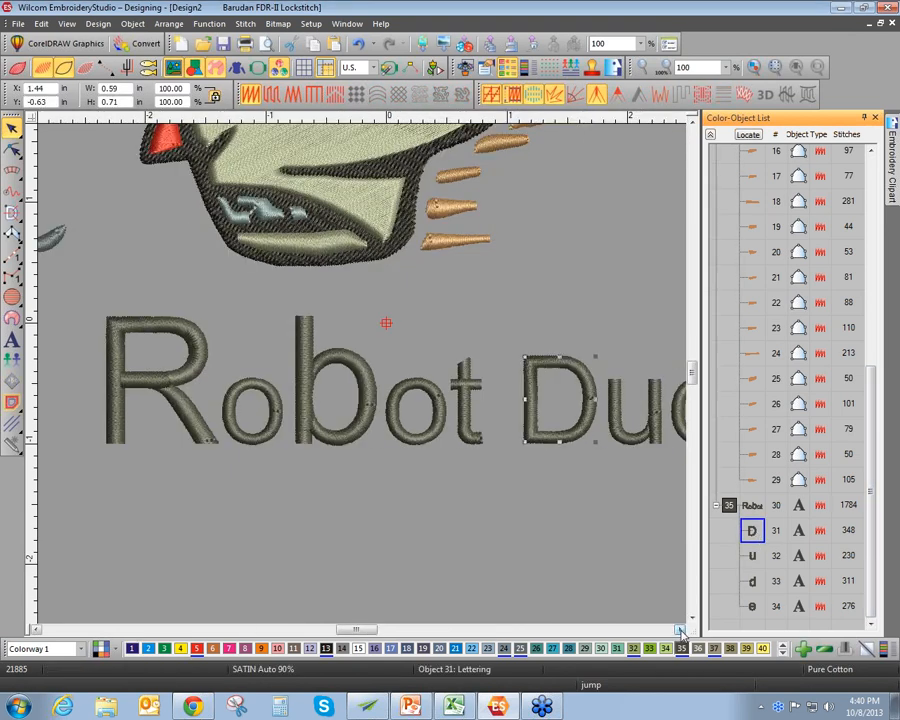
{"action": "left_click", "coordinate": [680, 630]}
{"action": "left_click", "coordinate": [553, 649]}
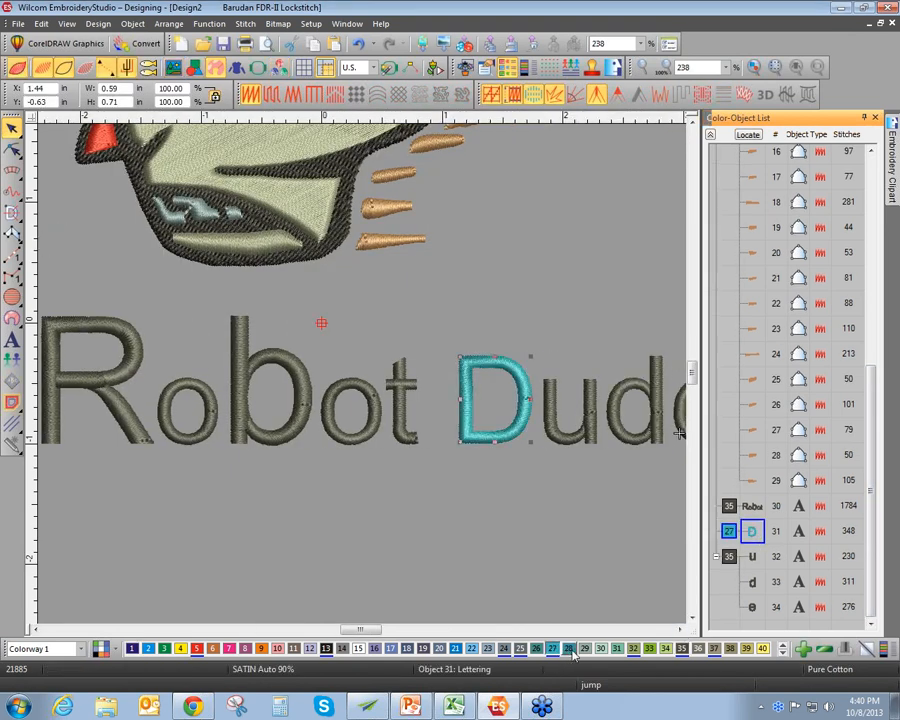
{"action": "left_click", "coordinate": [624, 548]}
Recolor the green fill area on the side of the robot's head with blue thread color 21
{"action": "scroll", "coordinate": [620, 547], "scroll_direction": "down", "scroll_amount": 2}
{"action": "scroll", "coordinate": [364, 380], "scroll_direction": "down", "scroll_amount": 1}
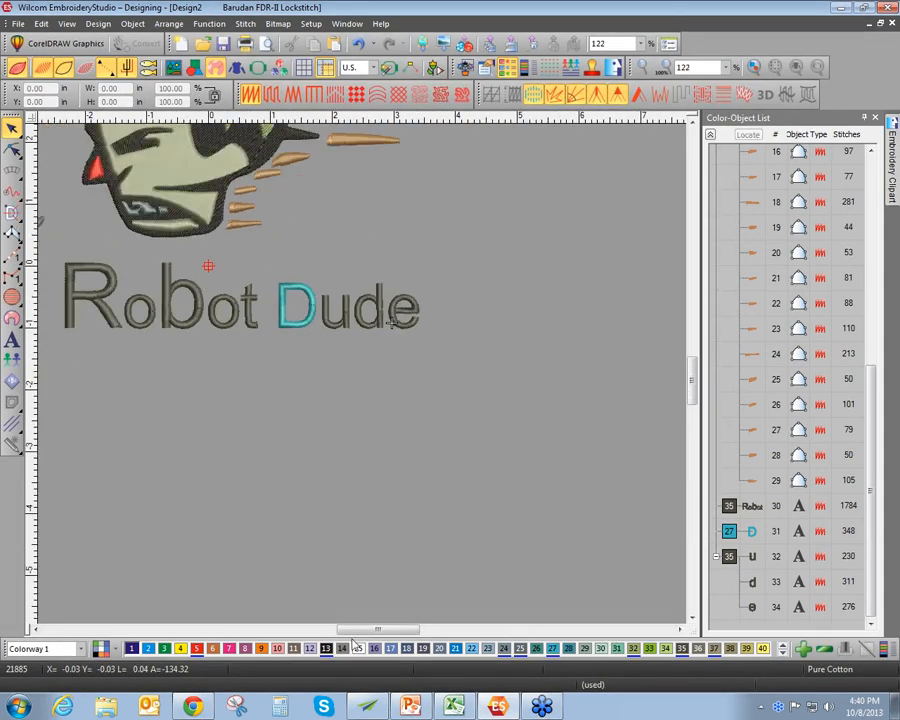
{"action": "left_click_drag", "start_coordinate": [351, 628], "coordinate": [332, 628]}
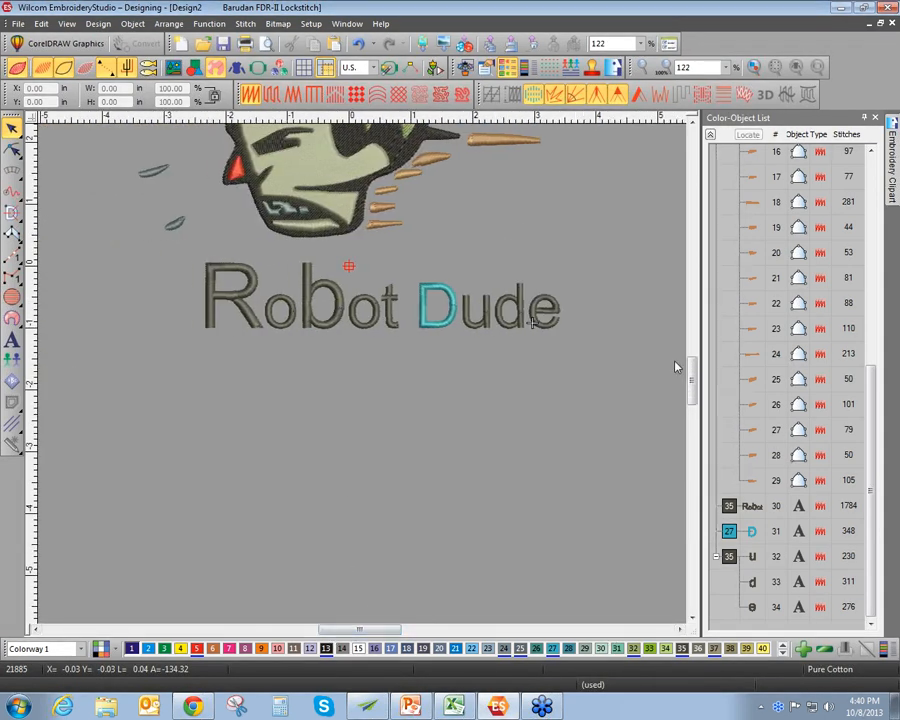
{"action": "left_click_drag", "start_coordinate": [692, 373], "coordinate": [690, 345]}
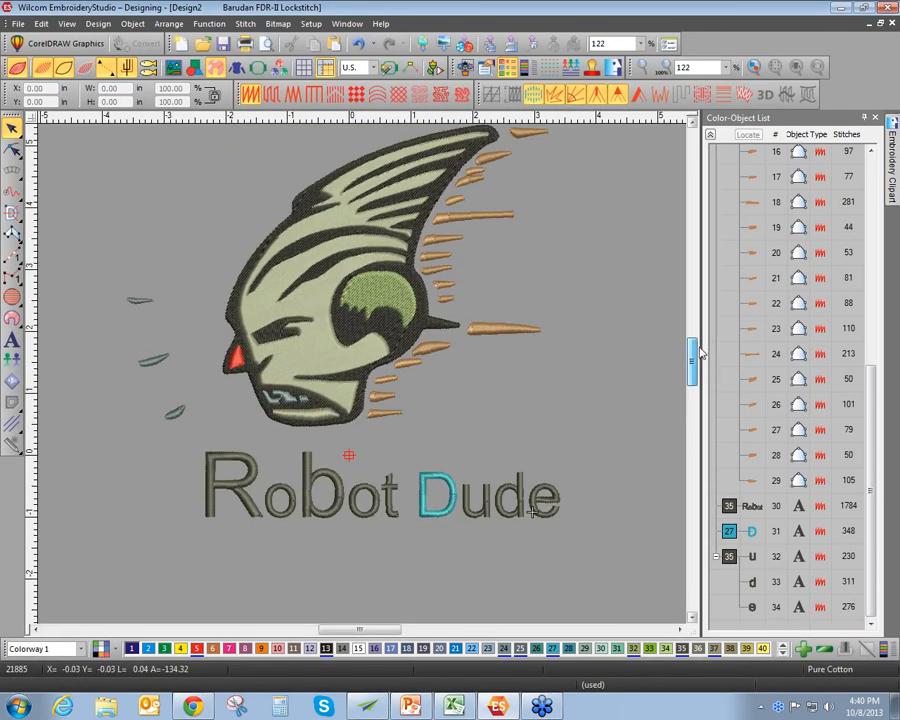
{"action": "left_click", "coordinate": [408, 305]}
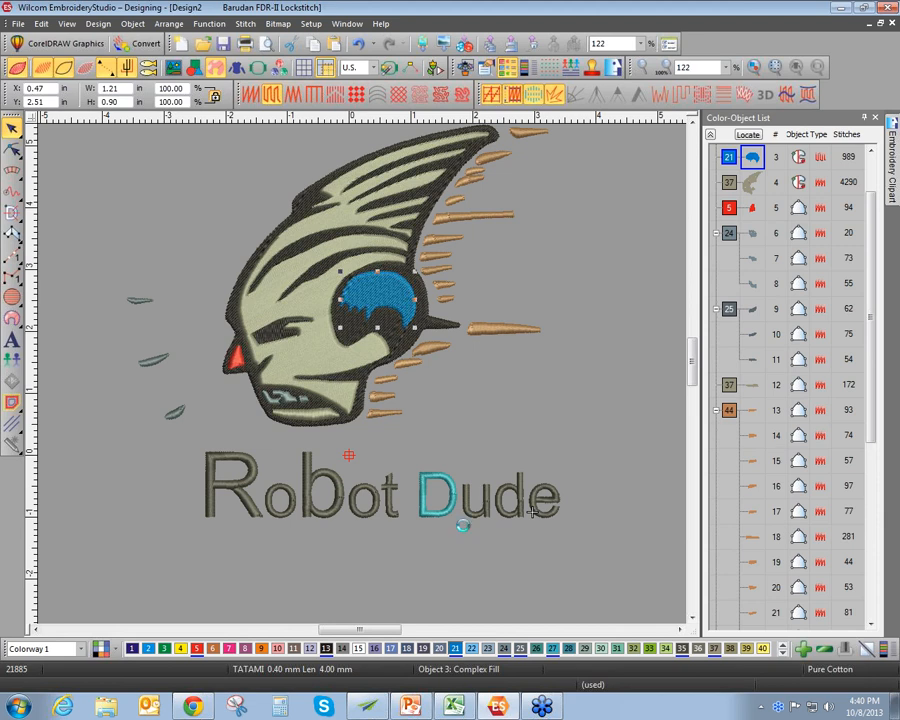
Delete all objects in the robot design, leaving an empty design
{"action": "key", "text": "ctrl+a"}
{"action": "key", "text": "Delete"}
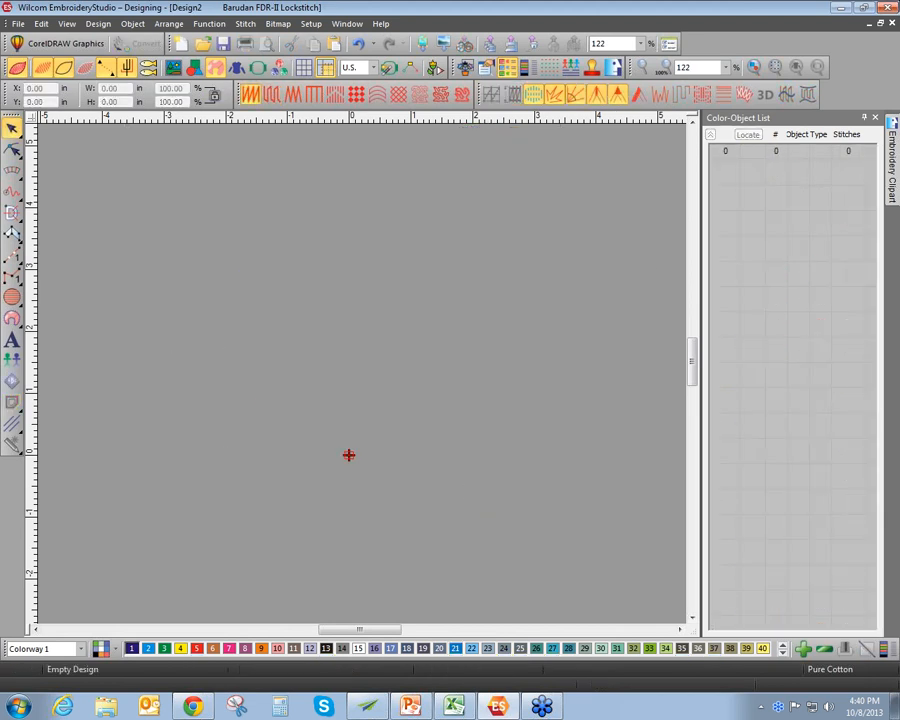
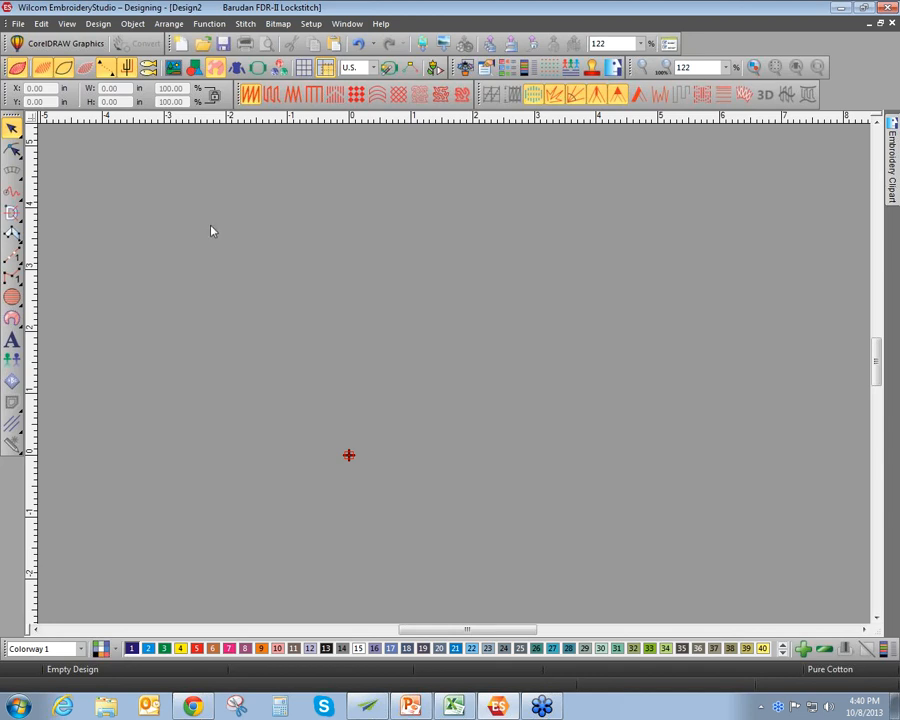
Import the graphic "Easter Eggs and birds_Bird 2" from the WILCOM Demo Folder in My Documents
{"action": "left_click", "coordinate": [19, 24]}
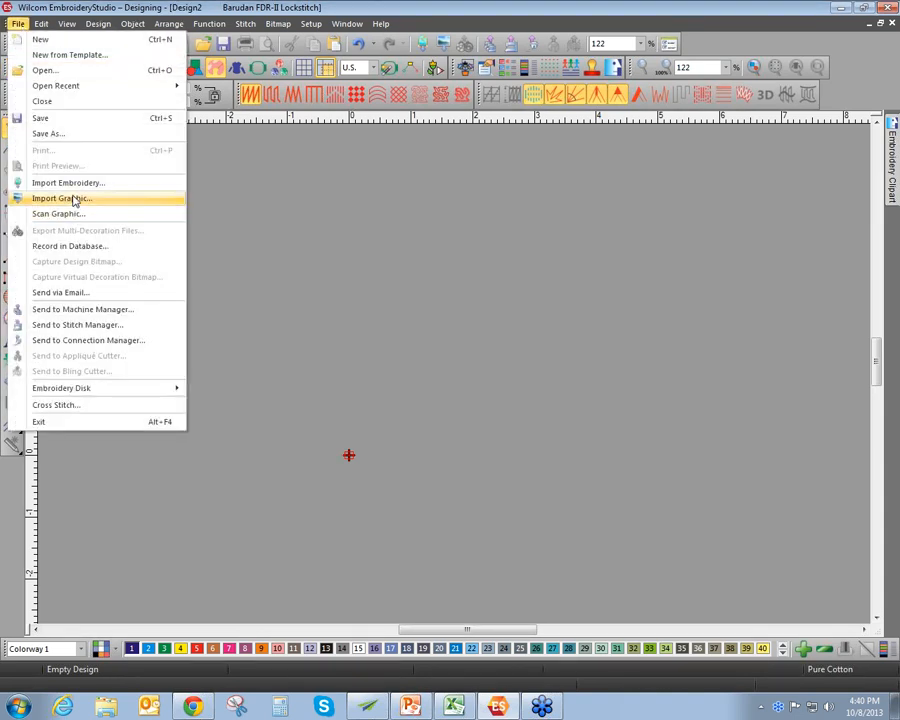
{"action": "left_click", "coordinate": [70, 198]}
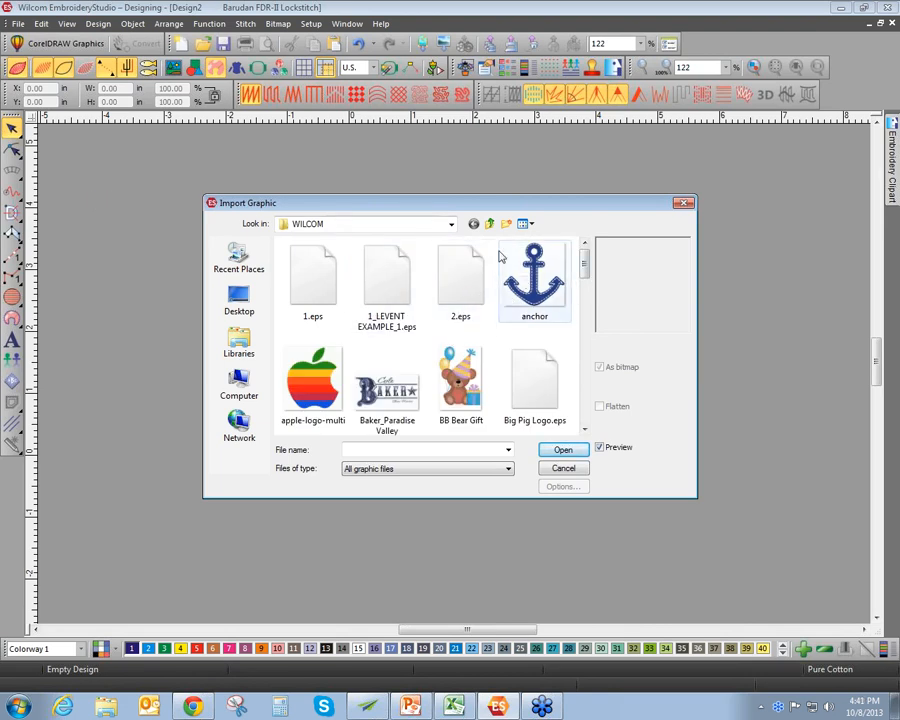
{"action": "left_click", "coordinate": [451, 224]}
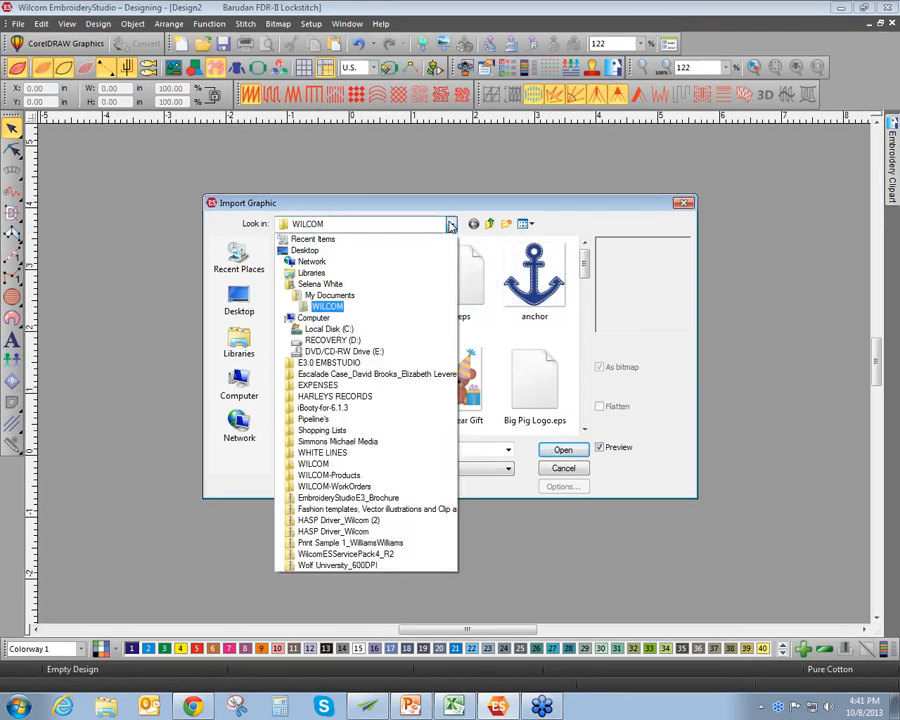
{"action": "left_click", "coordinate": [352, 296]}
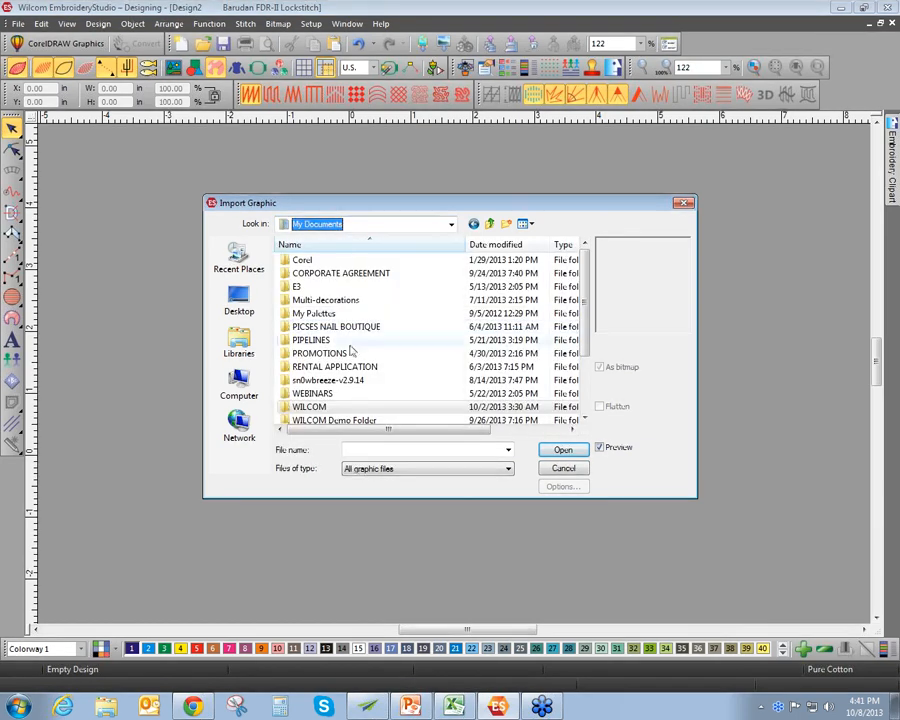
{"action": "left_click", "coordinate": [346, 421]}
{"action": "left_click", "coordinate": [346, 421]}
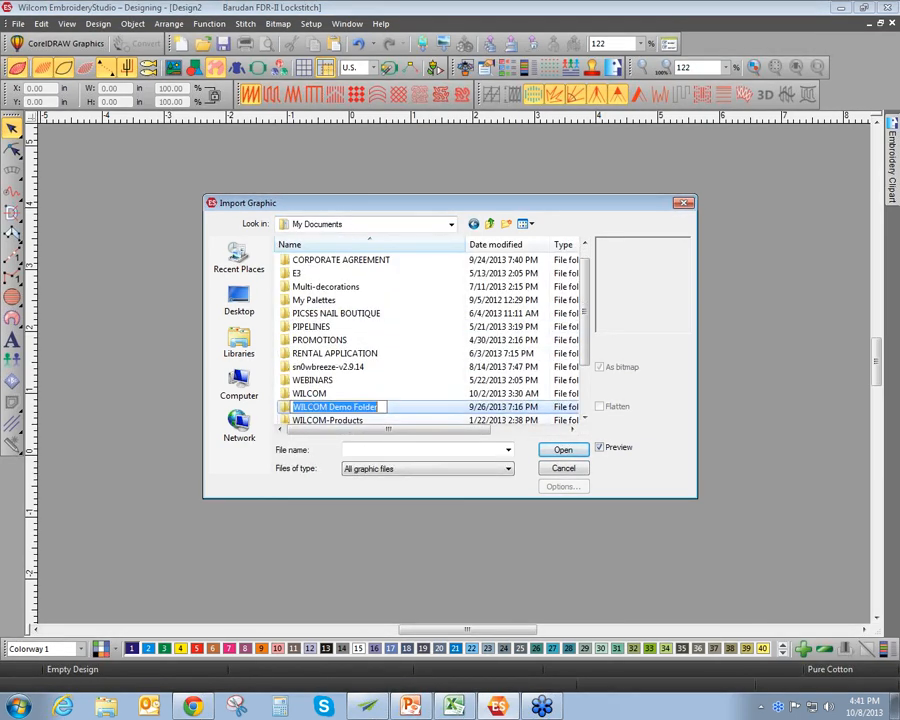
{"action": "left_click", "coordinate": [287, 410]}
{"action": "double_click", "coordinate": [287, 411]}
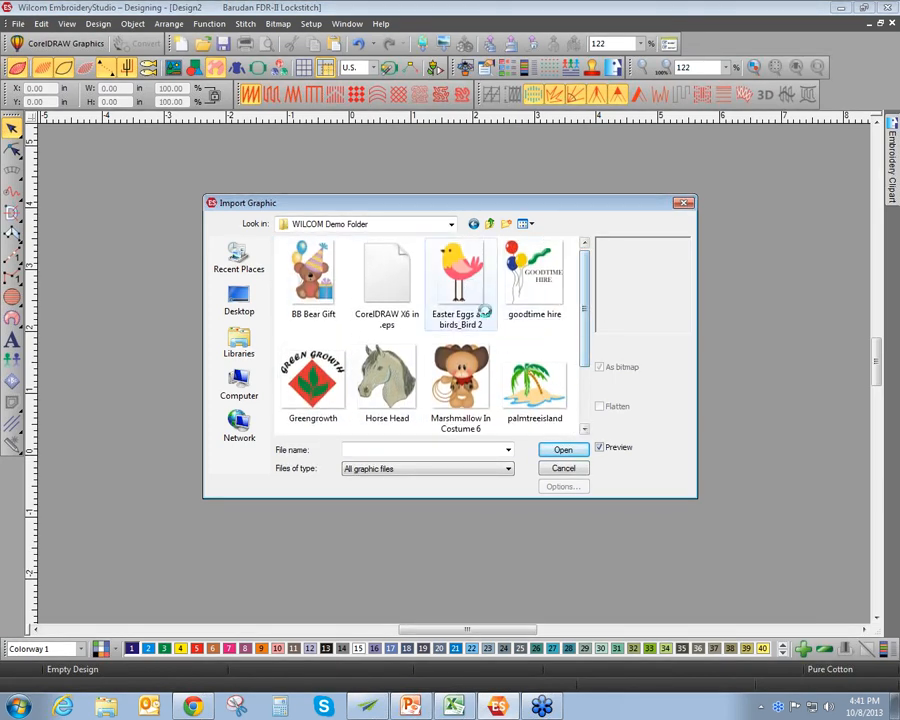
{"action": "left_click", "coordinate": [460, 290]}
{"action": "left_click", "coordinate": [562, 450]}
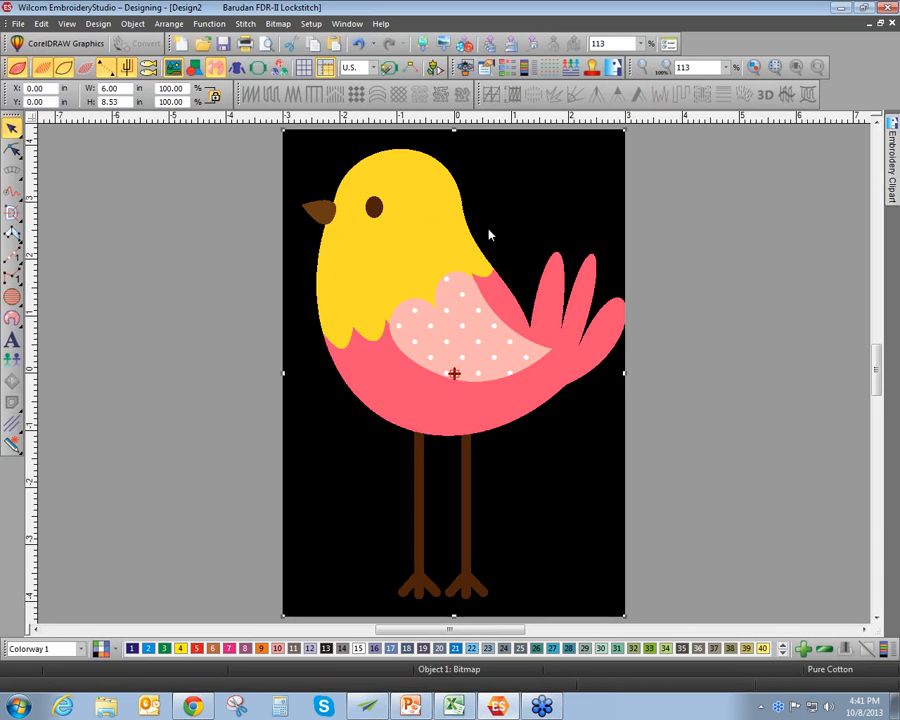
Examine the imported bird bitmap closely, including its wing dots, tail, legs and outline edges
{"action": "scroll", "coordinate": [456, 373], "scroll_direction": "up", "scroll_amount": 1}
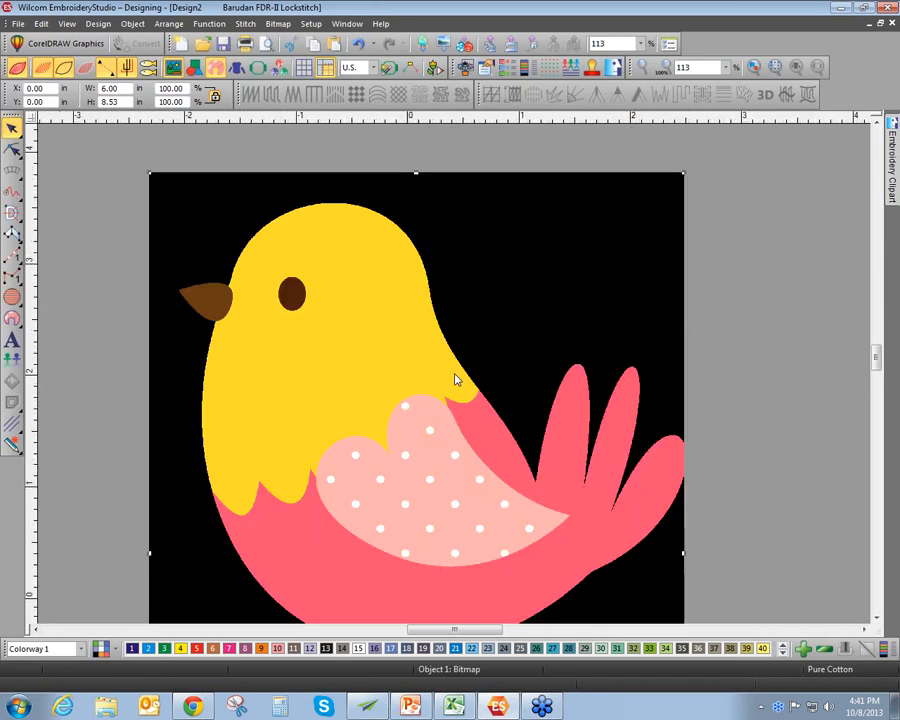
{"action": "scroll", "coordinate": [456, 378], "scroll_direction": "up", "scroll_amount": 2}
{"action": "scroll", "coordinate": [456, 378], "scroll_direction": "down", "scroll_amount": 3}
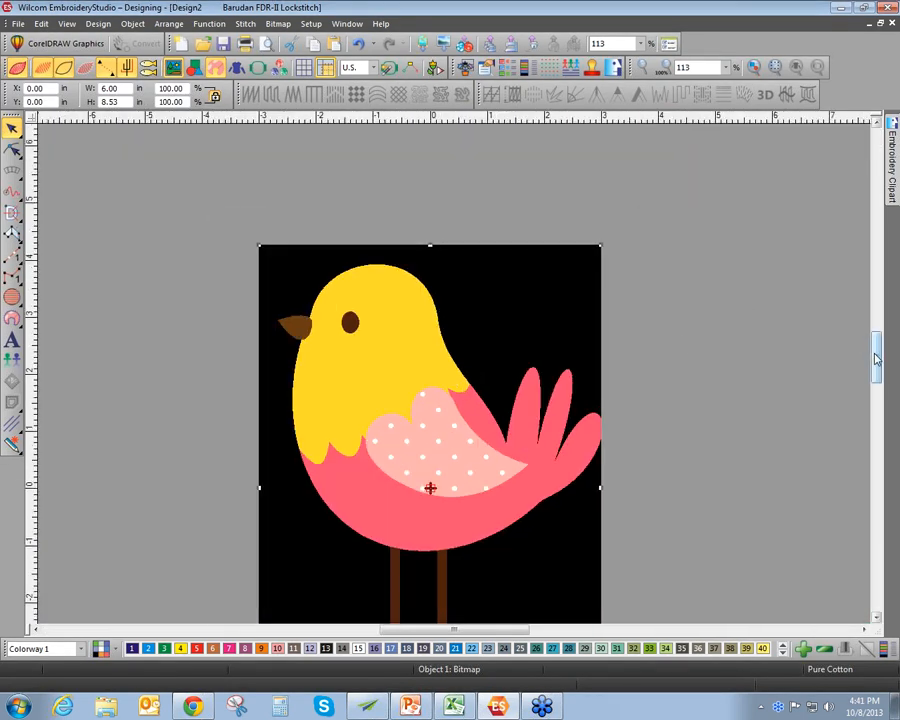
{"action": "left_click_drag", "start_coordinate": [876, 360], "coordinate": [876, 375]}
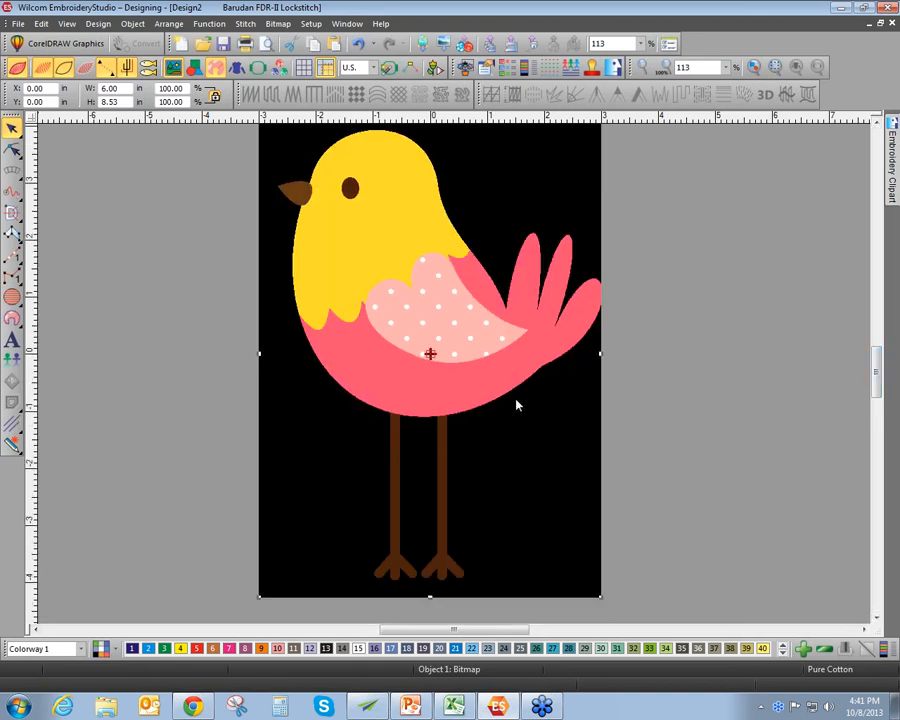
{"action": "scroll", "coordinate": [456, 378], "scroll_direction": "up", "scroll_amount": 2}
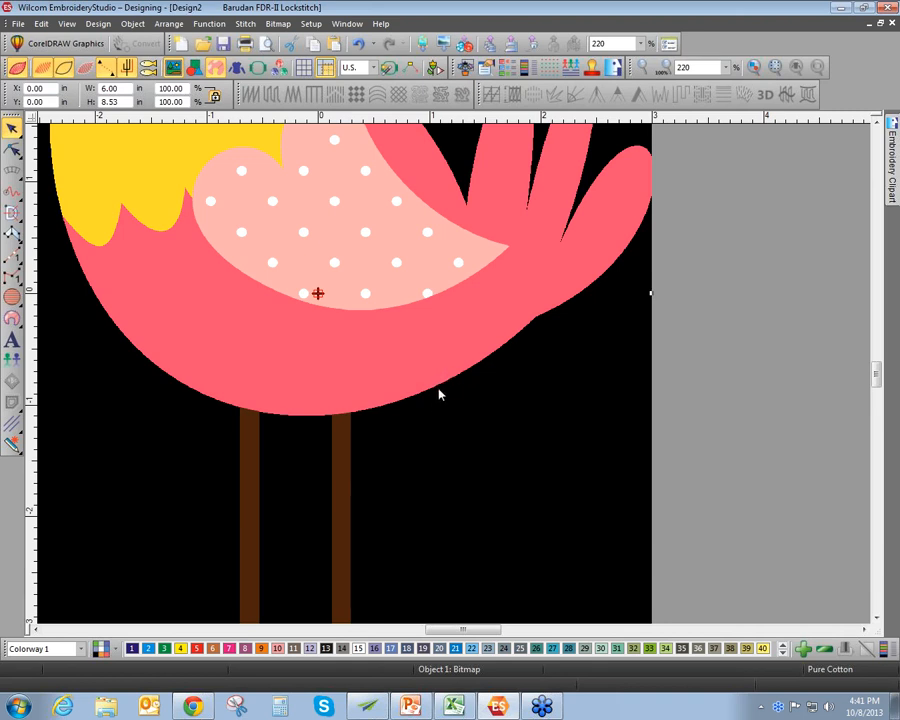
{"action": "scroll", "coordinate": [455, 379], "scroll_direction": "down", "scroll_amount": 1}
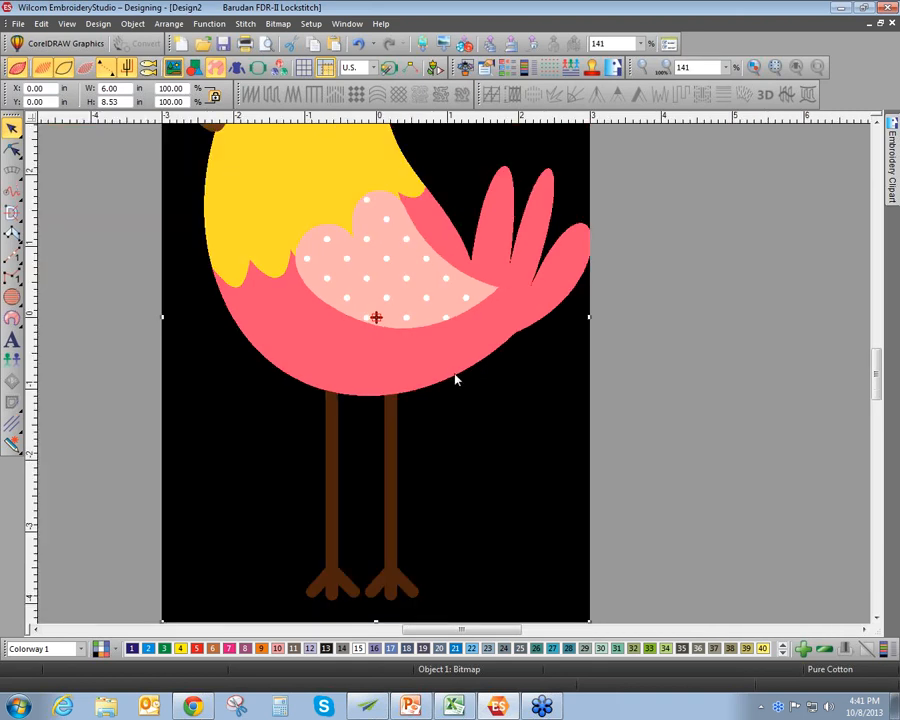
{"action": "scroll", "coordinate": [454, 376], "scroll_direction": "down", "scroll_amount": 1}
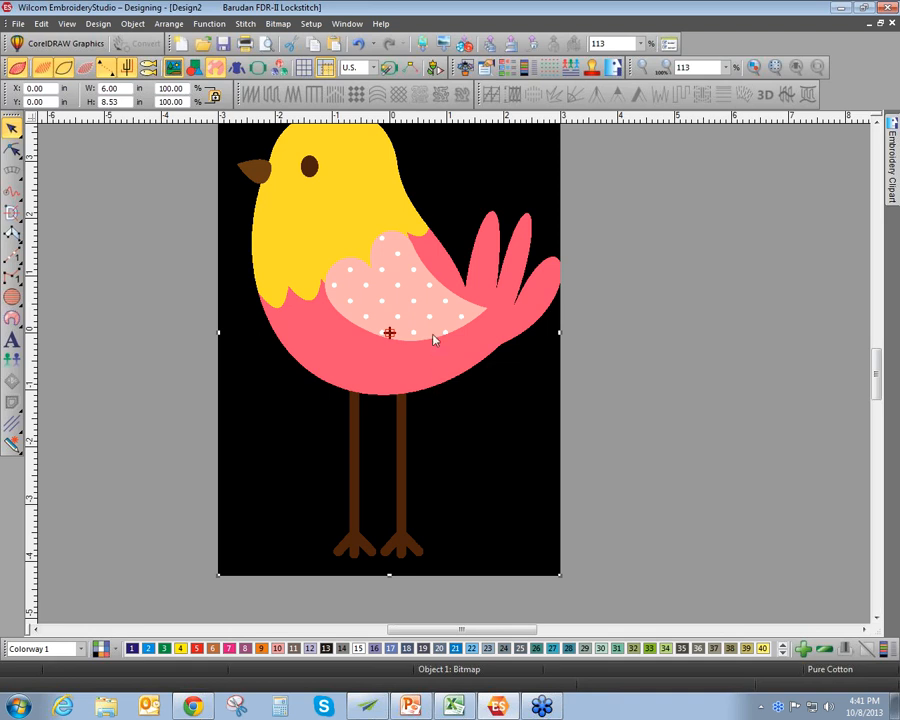
Float the Auto-Digitizing Tools over the workspace and open Bitmap Preparation for the bird image
{"action": "left_click", "coordinate": [18, 450]}
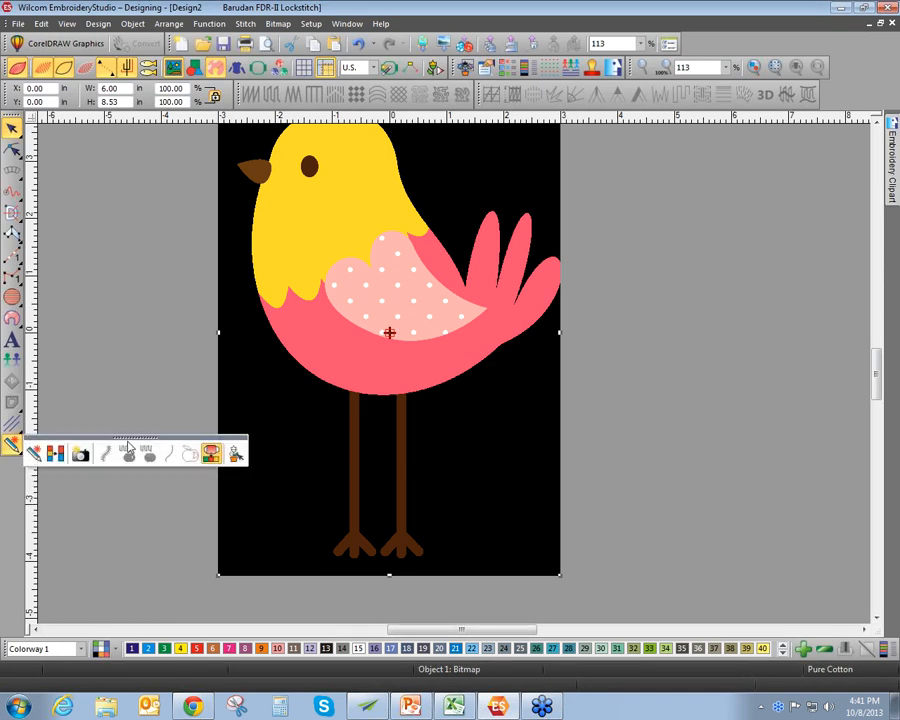
{"action": "left_click_drag", "start_coordinate": [130, 442], "coordinate": [706, 181]}
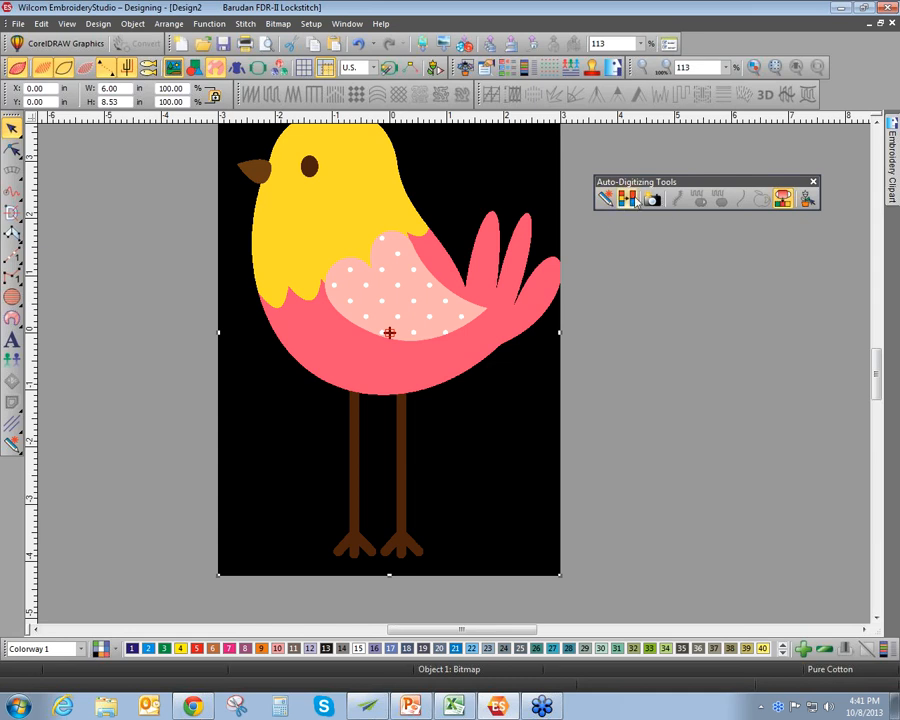
{"action": "left_click", "coordinate": [627, 198]}
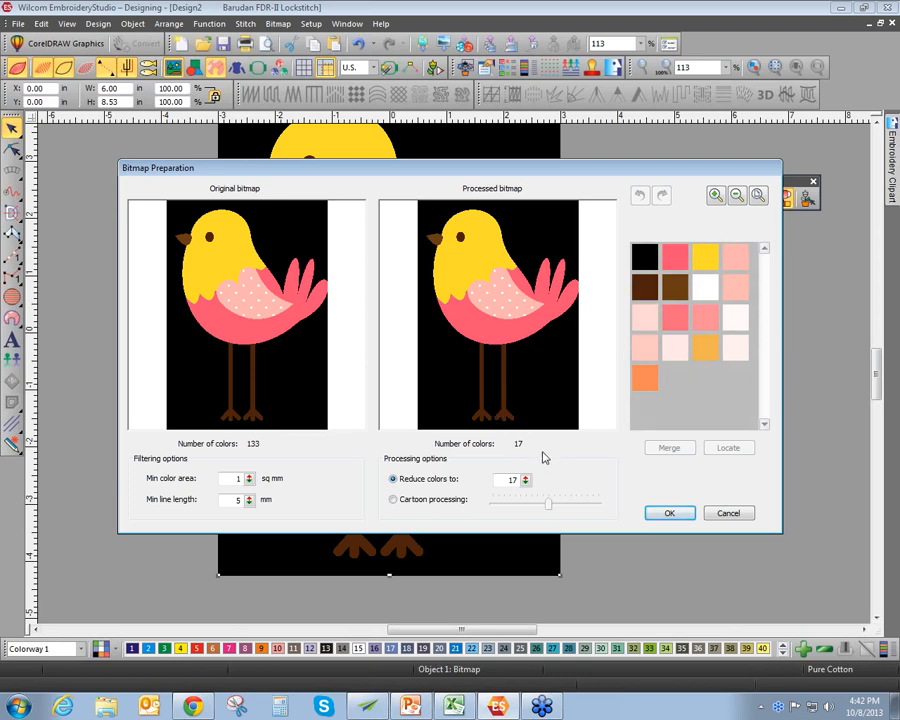
Merge the four light pink swatches of the processed bird bitmap into one color
{"action": "left_click", "coordinate": [731, 262]}
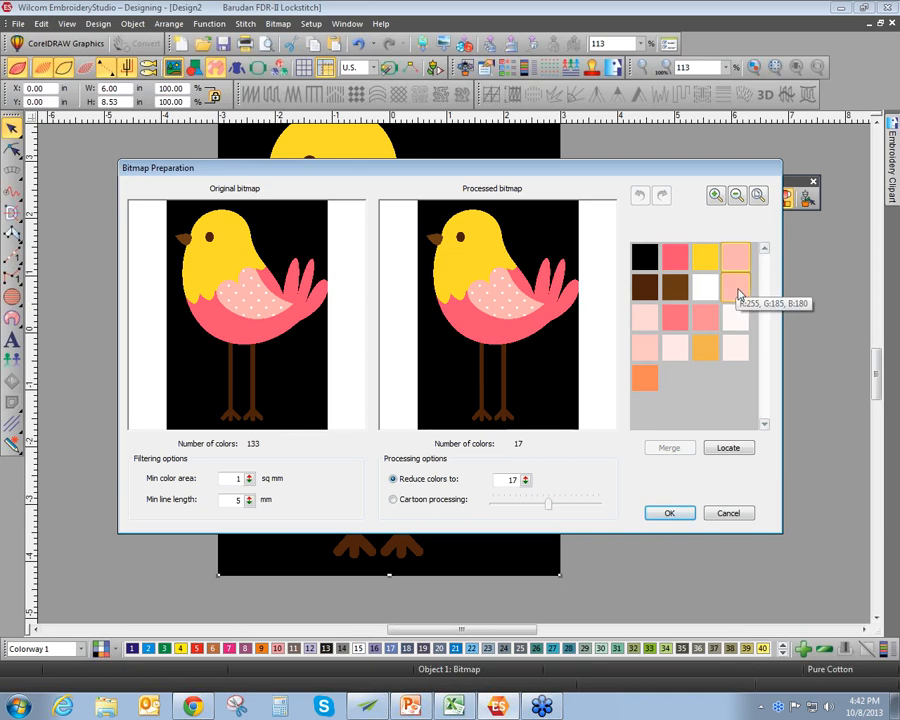
{"action": "left_click", "coordinate": [738, 290], "text": "ctrl"}
{"action": "left_click", "coordinate": [648, 316], "text": "ctrl"}
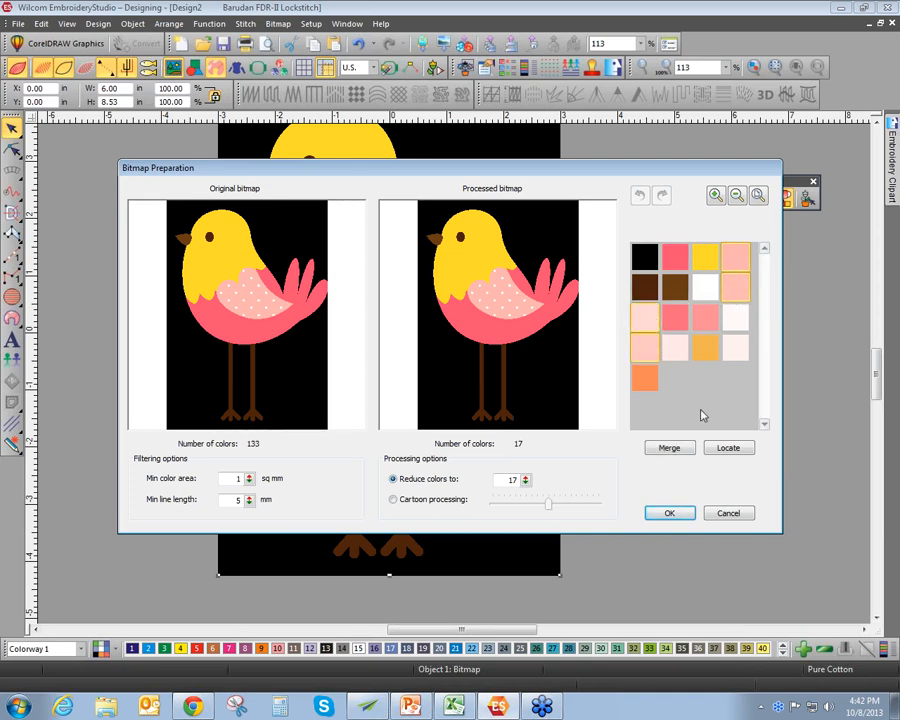
{"action": "left_click", "coordinate": [682, 448]}
{"action": "left_click", "coordinate": [703, 385]}
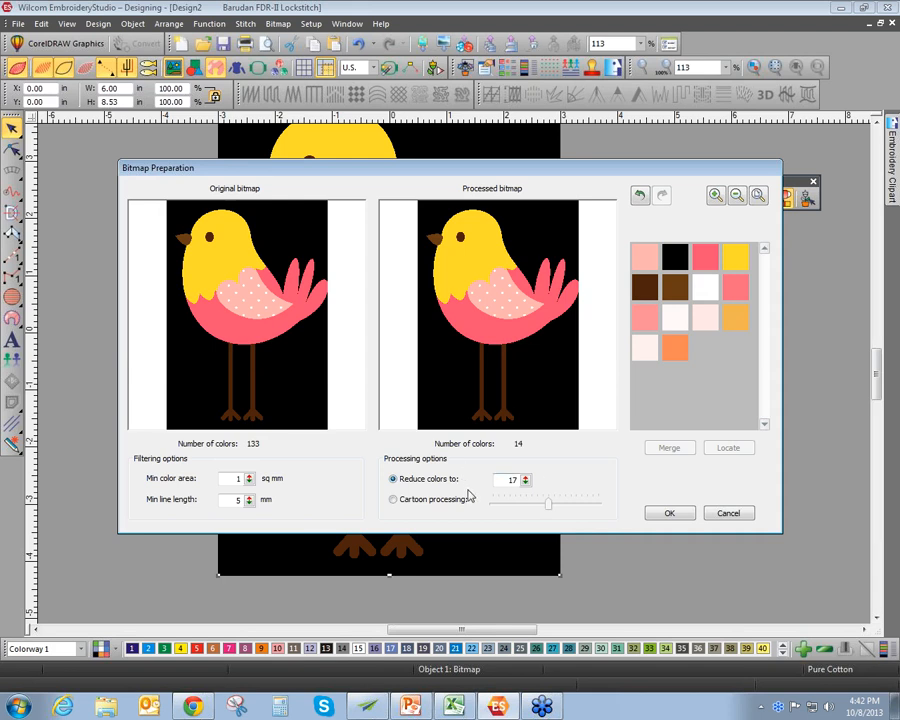
Merge the two strong pink swatches into one color, and the salmon pink swatch with the light pink
{"action": "left_click", "coordinate": [737, 290]}
{"action": "left_click", "coordinate": [708, 257], "text": "ctrl"}
{"action": "left_click", "coordinate": [668, 450]}
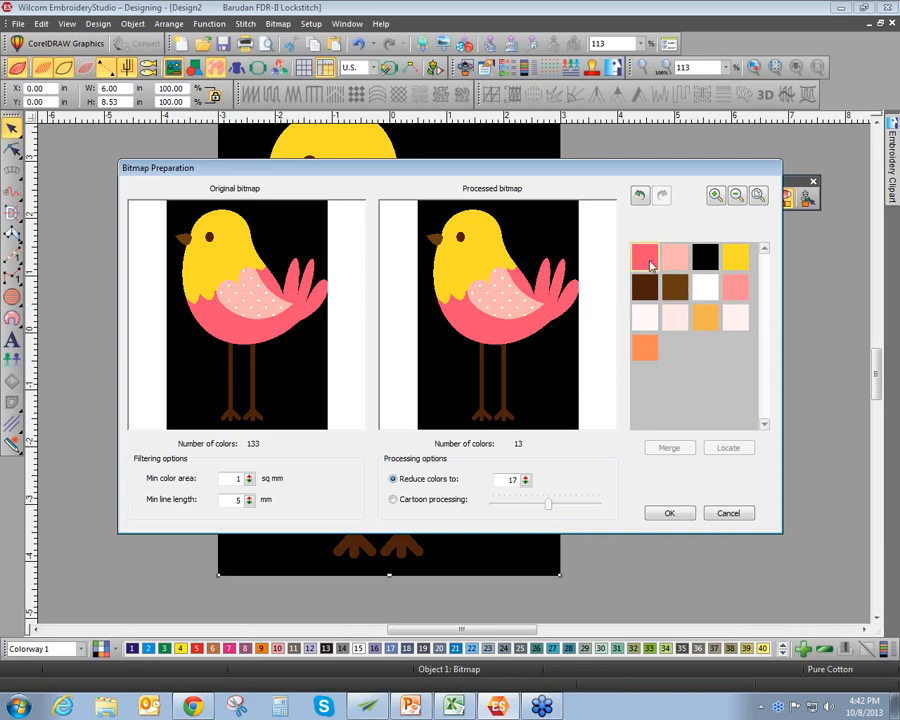
{"action": "left_click", "coordinate": [677, 259]}
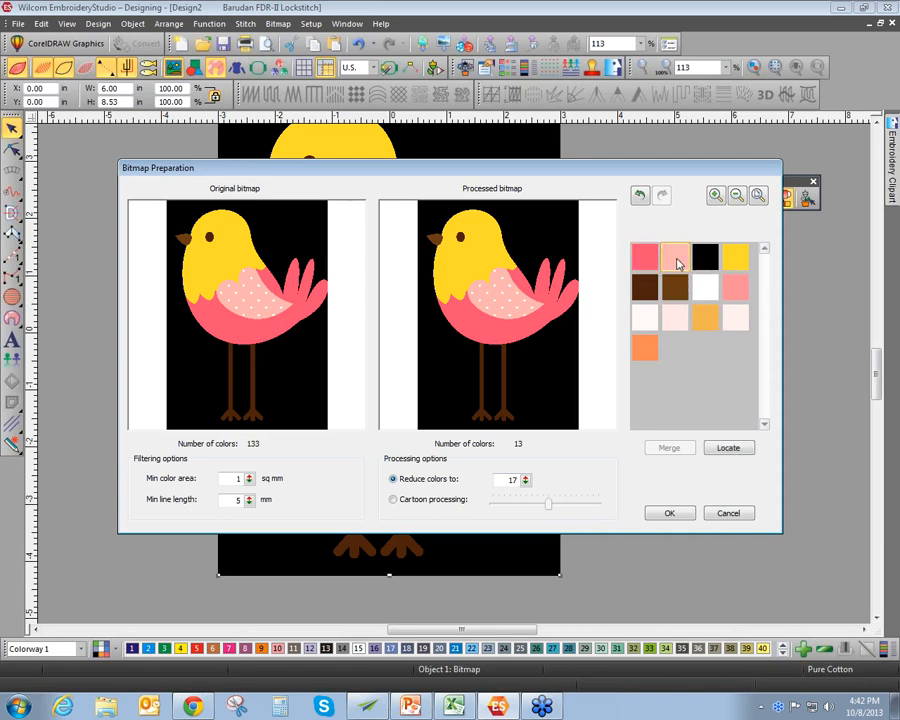
{"action": "left_click", "coordinate": [734, 288], "text": "ctrl"}
{"action": "left_click", "coordinate": [677, 449]}
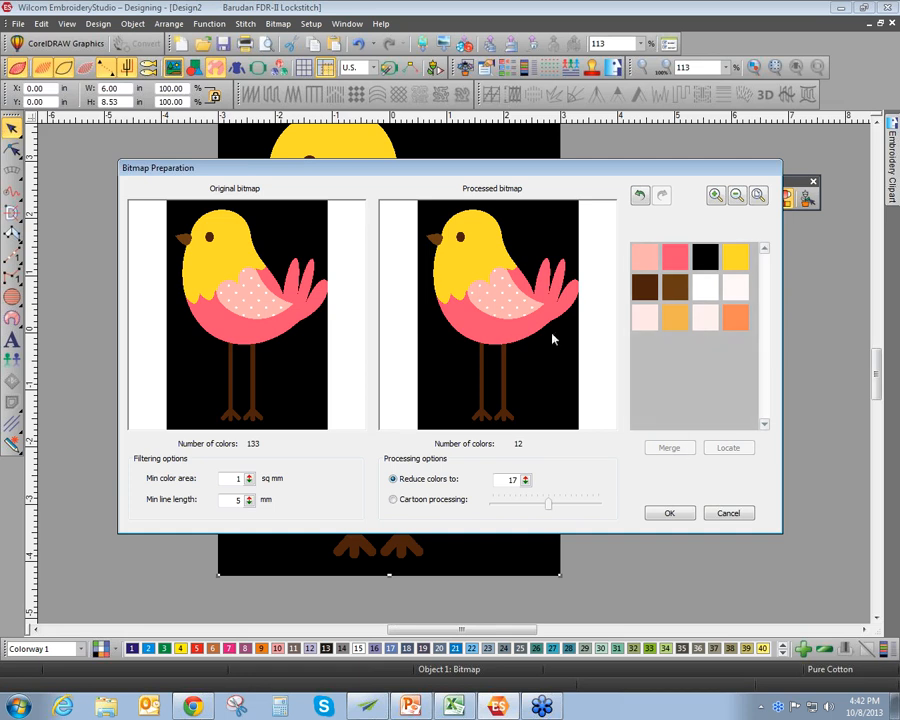
Merge the white swatch and the three near-white swatches into one color
{"action": "left_click", "coordinate": [711, 292]}
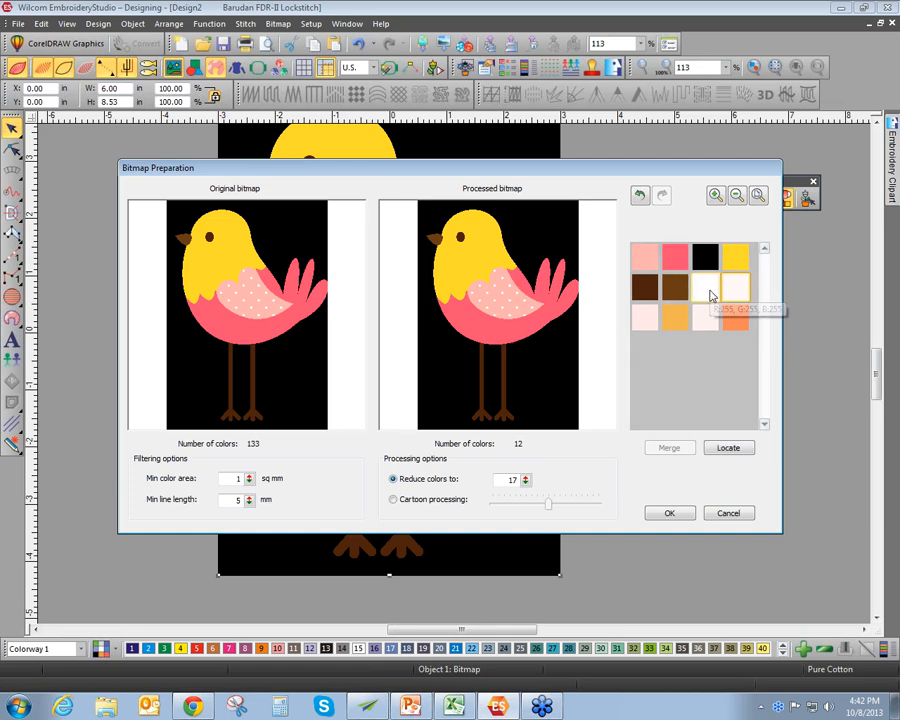
{"action": "left_click", "coordinate": [735, 288], "text": "ctrl"}
{"action": "left_click", "coordinate": [645, 320], "text": "ctrl"}
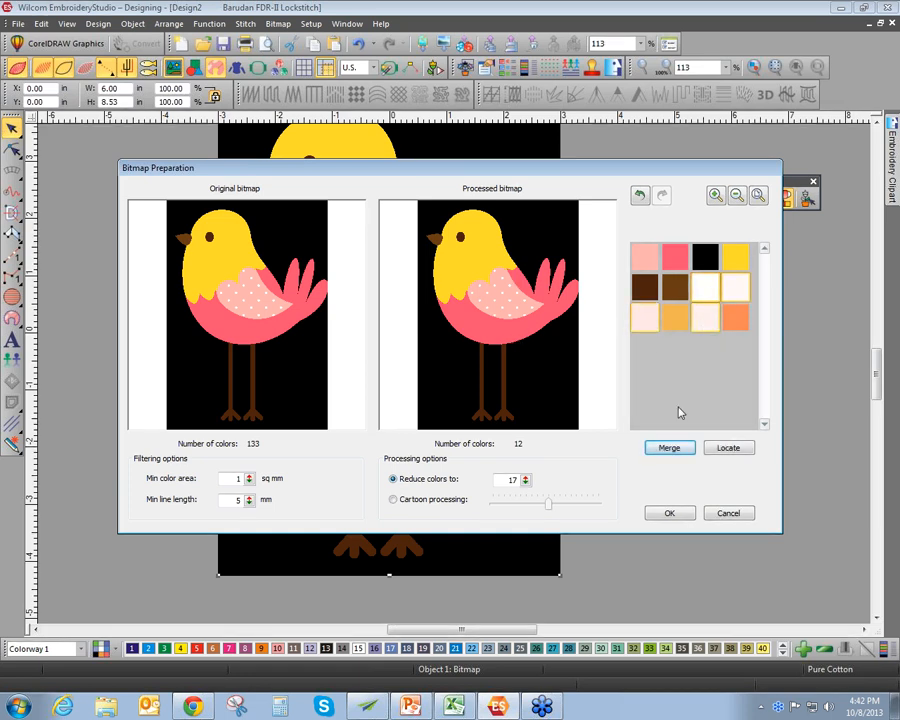
{"action": "left_click", "coordinate": [677, 449]}
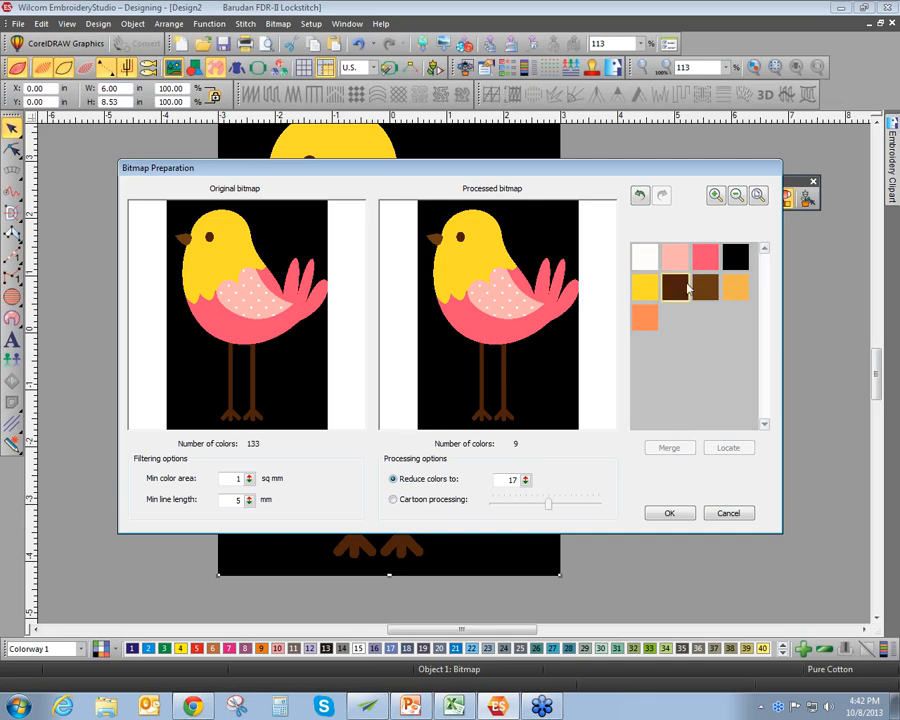
Merge the two brown swatches and the light orange swatch into one color
{"action": "left_click", "coordinate": [706, 290]}
{"action": "left_click", "coordinate": [728, 293], "text": "ctrl"}
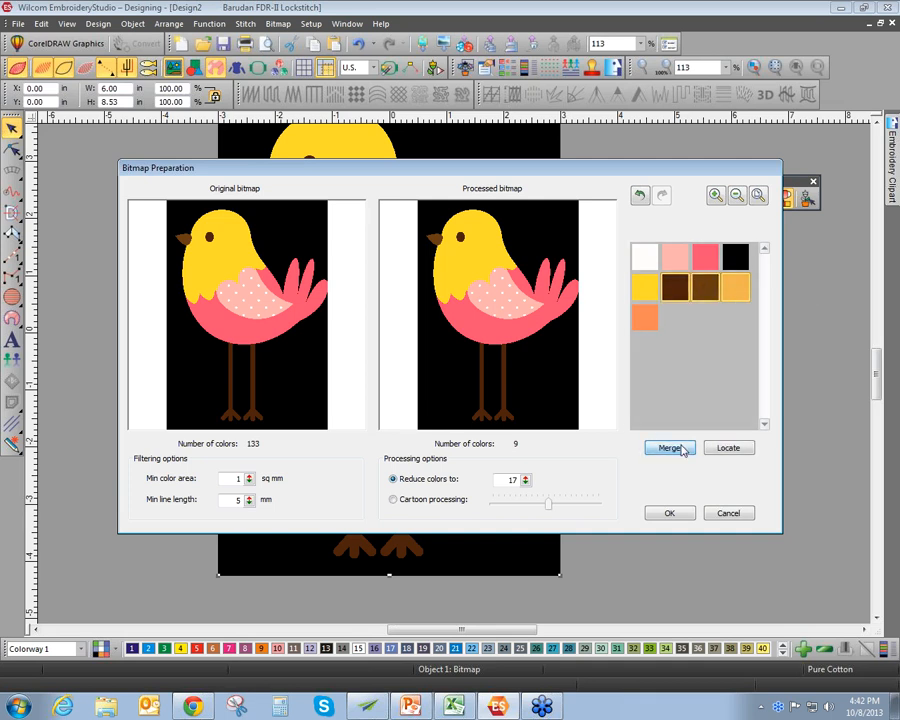
{"action": "left_click", "coordinate": [680, 448]}
Merge the remaining orange swatch with the dark brown one
{"action": "left_click", "coordinate": [705, 291]}
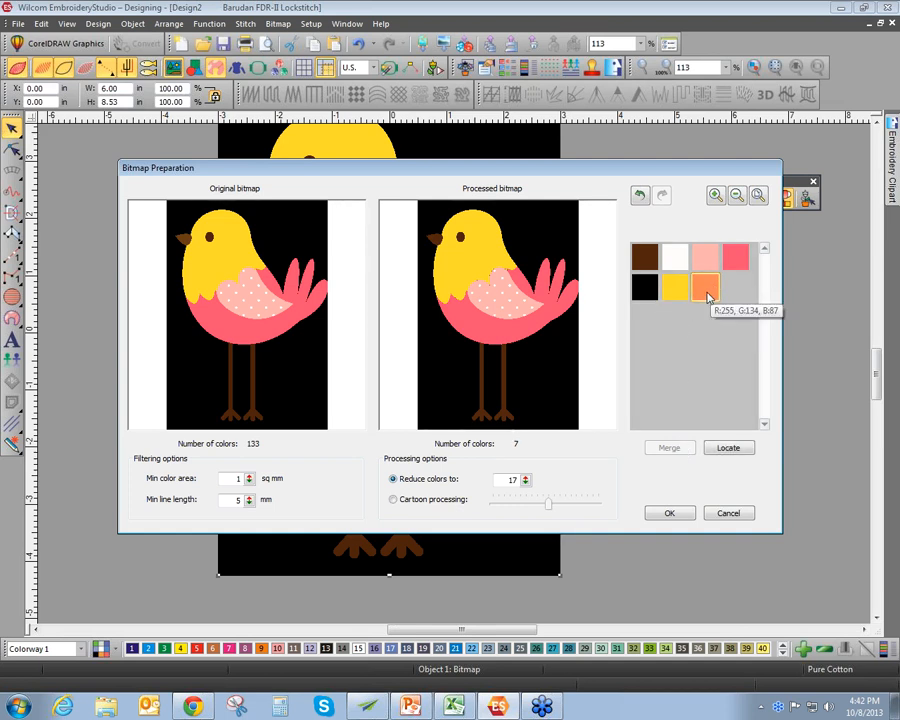
{"action": "left_click", "coordinate": [686, 292]}
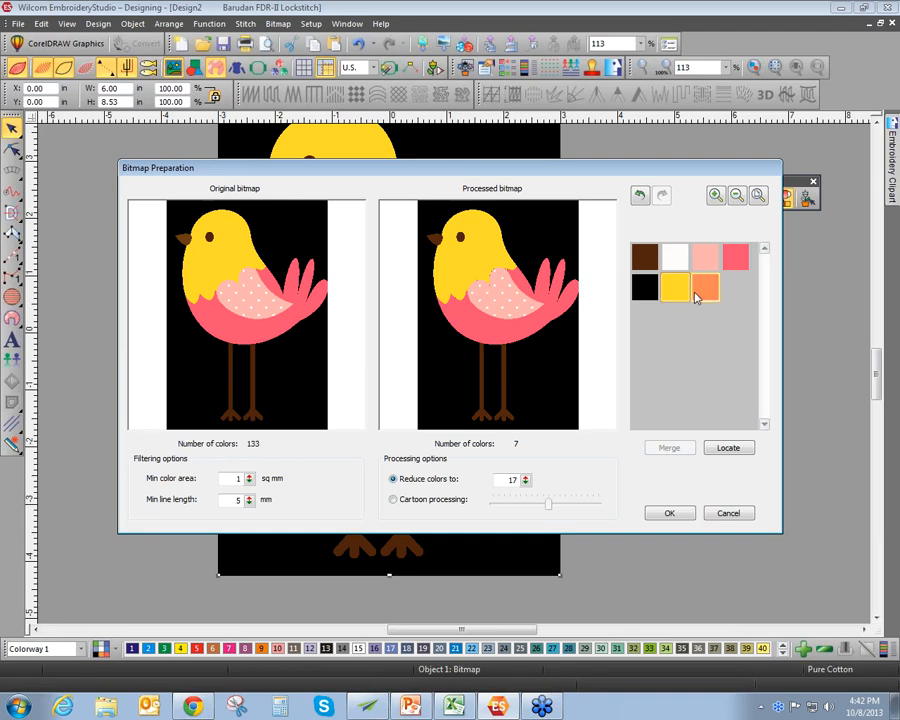
{"action": "left_click", "coordinate": [644, 256]}
{"action": "left_click", "coordinate": [715, 293], "text": "ctrl"}
{"action": "left_click", "coordinate": [673, 452]}
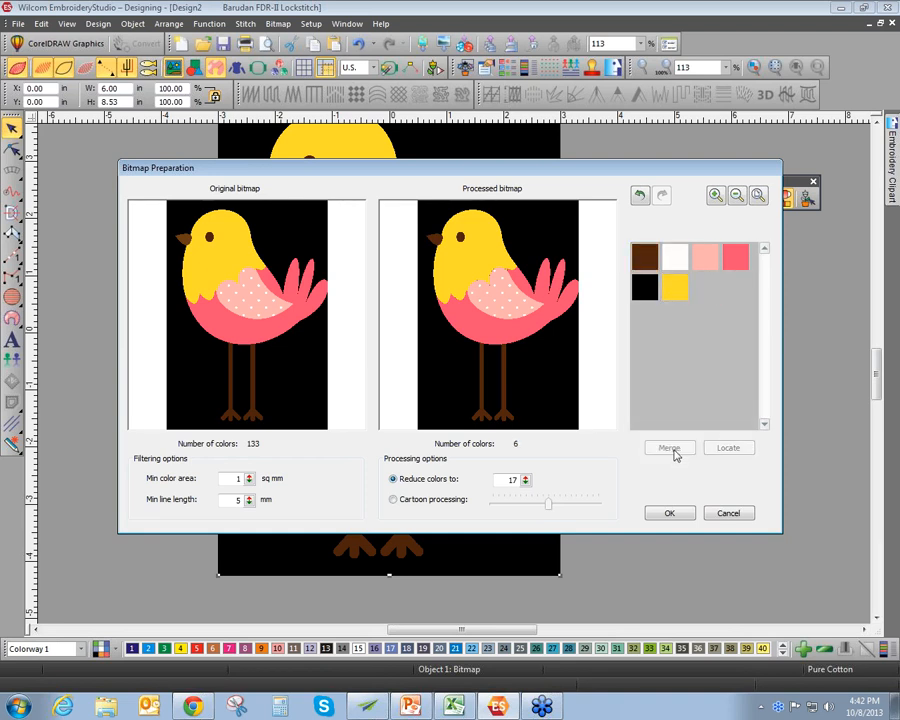
Apply the prepared colors to the bird bitmap and deselect it
{"action": "left_click", "coordinate": [644, 256]}
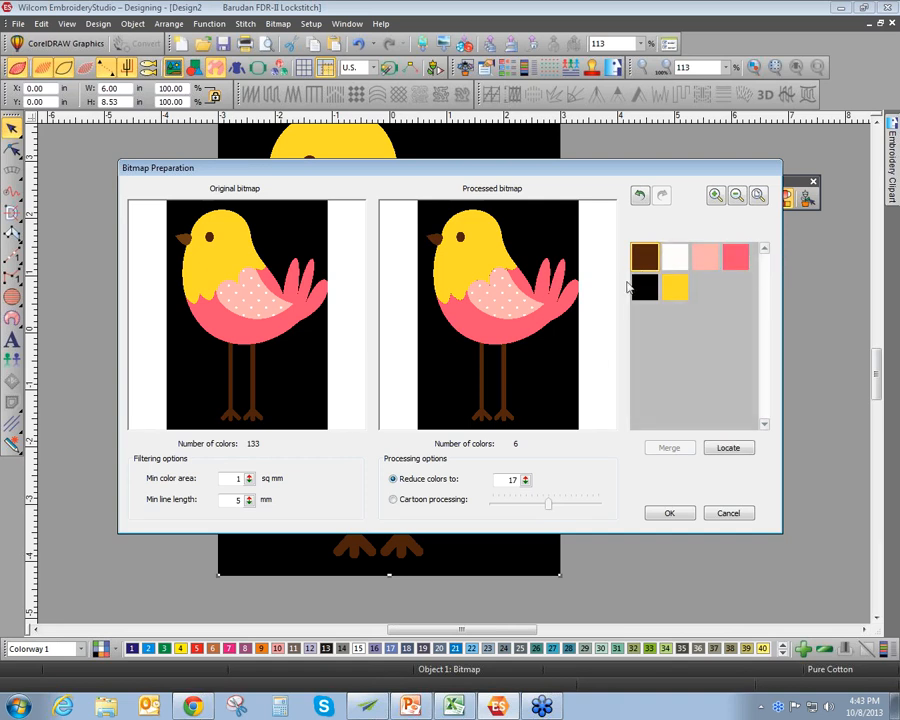
{"action": "left_click", "coordinate": [669, 512]}
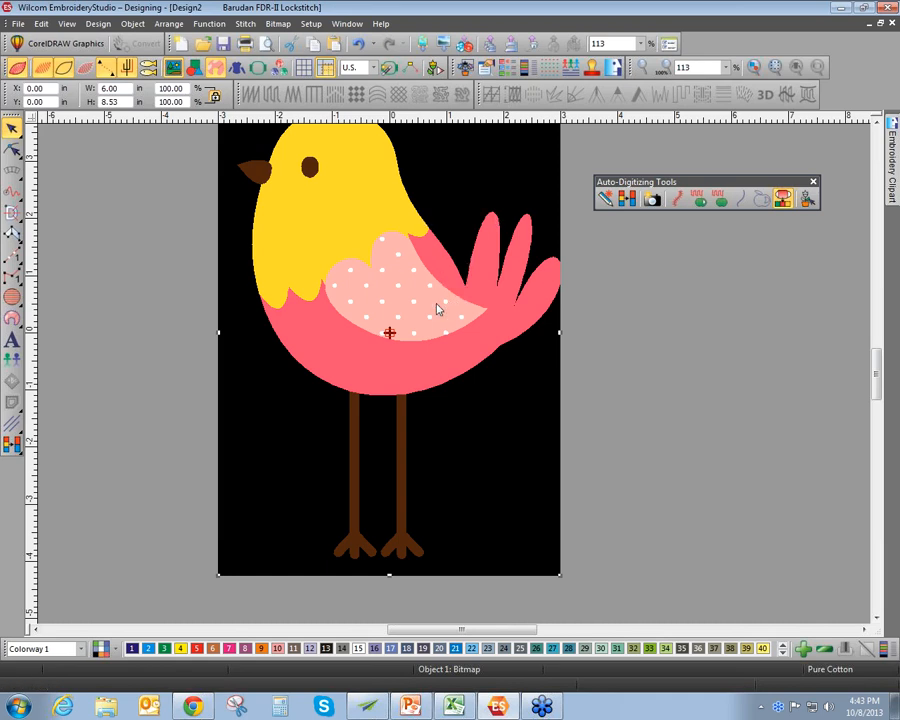
{"action": "left_click", "coordinate": [790, 352]}
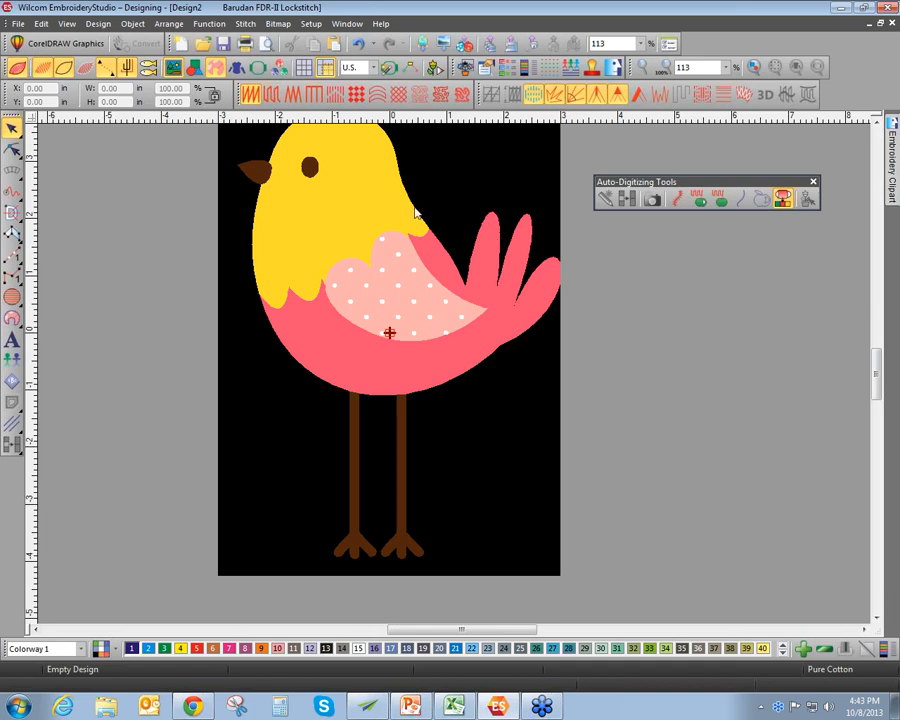
Auto-digitize the bird's yellow head and chest as a tatami fill that keeps the eye hole open
{"action": "left_click", "coordinate": [700, 204]}
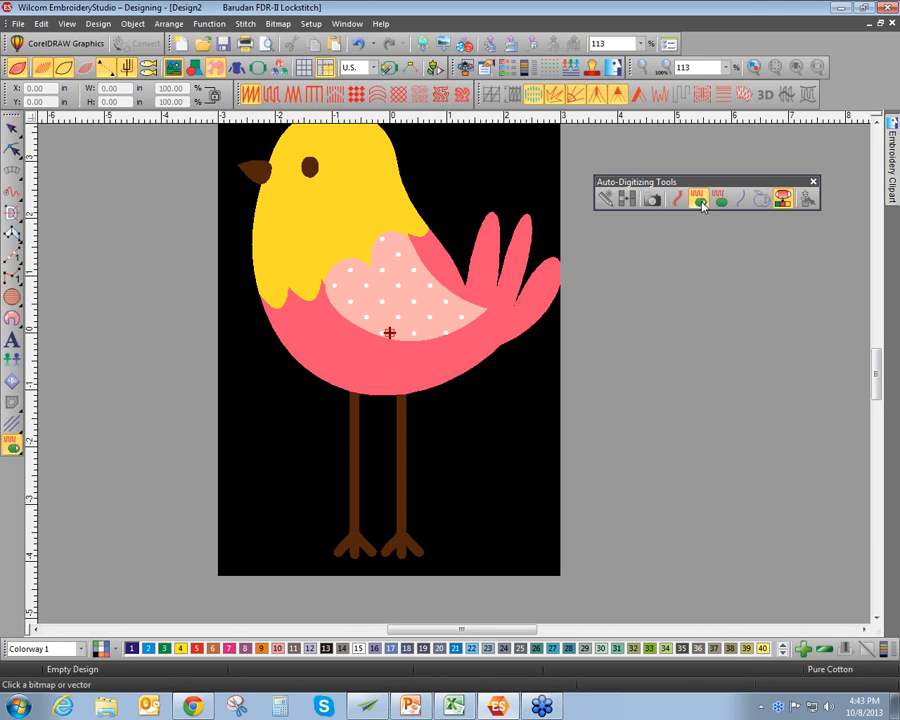
{"action": "left_click", "coordinate": [515, 297]}
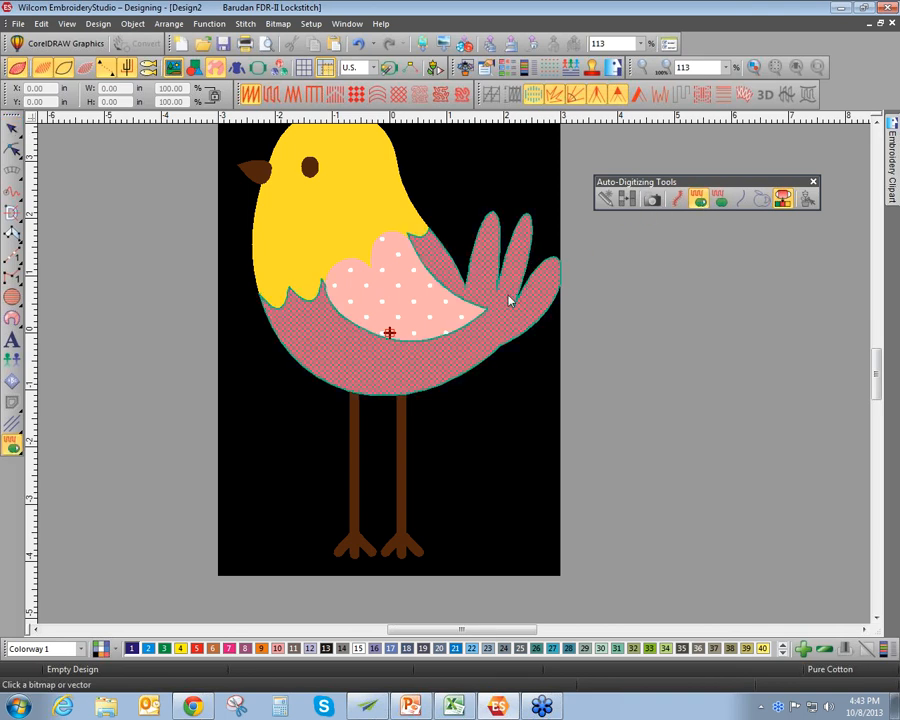
{"action": "left_click", "coordinate": [357, 190]}
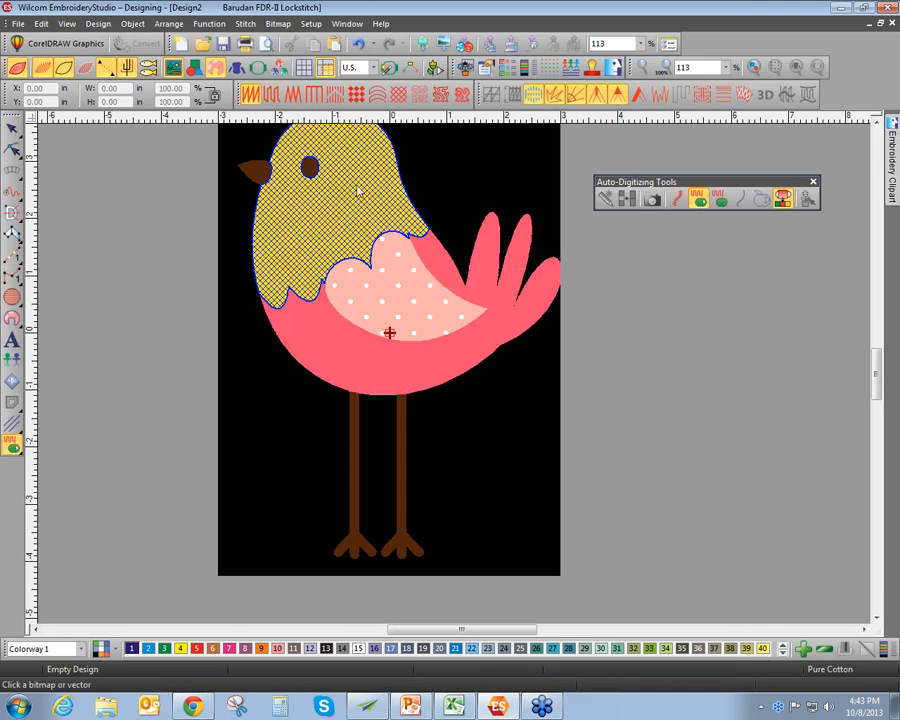
{"action": "left_click", "coordinate": [398, 295]}
{"action": "left_click", "coordinate": [426, 361]}
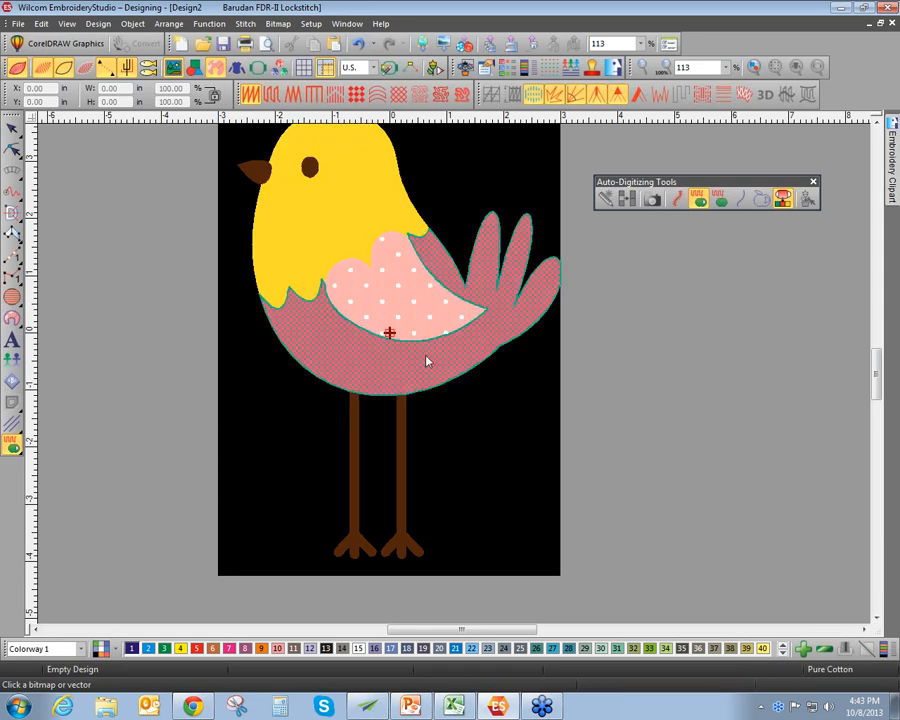
{"action": "left_click", "coordinate": [383, 220]}
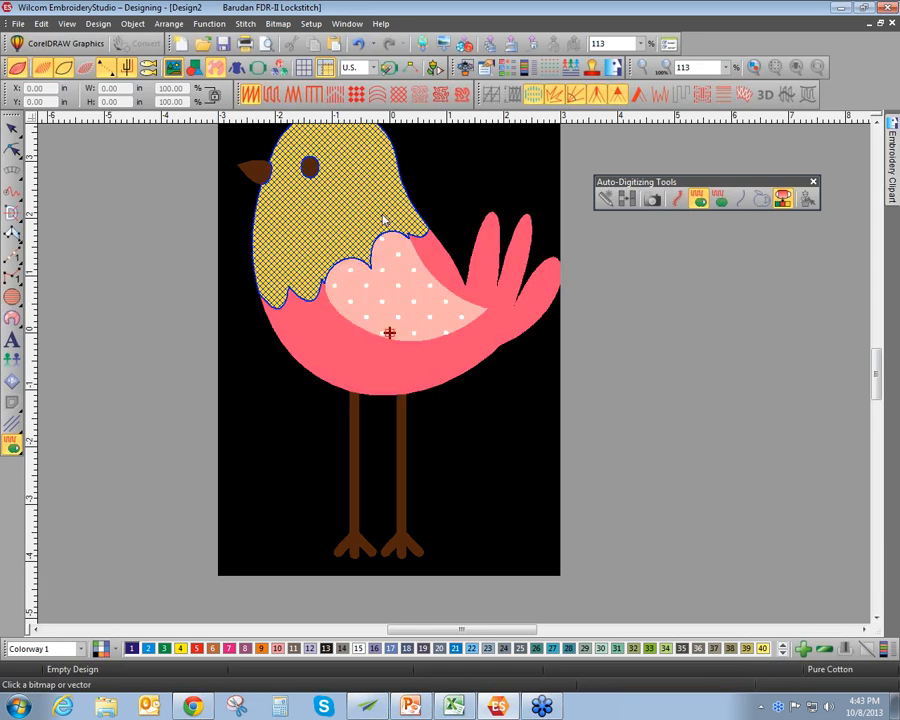
{"action": "left_click", "coordinate": [553, 347]}
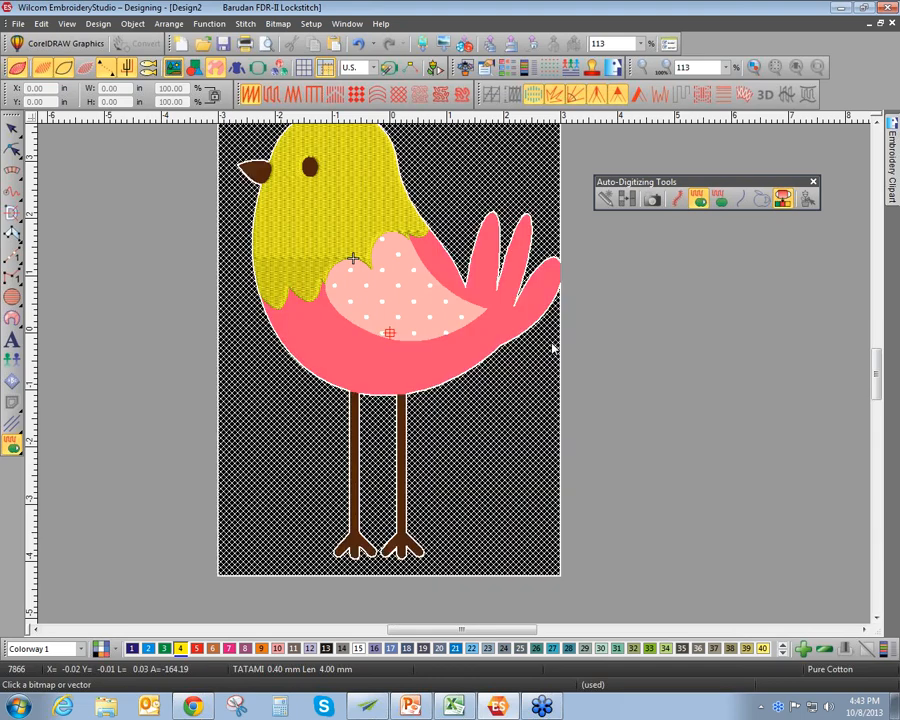
Auto-digitize the bird's pink body and tail as a tatami fill
{"action": "scroll", "coordinate": [469, 233], "scroll_direction": "up", "scroll_amount": 1}
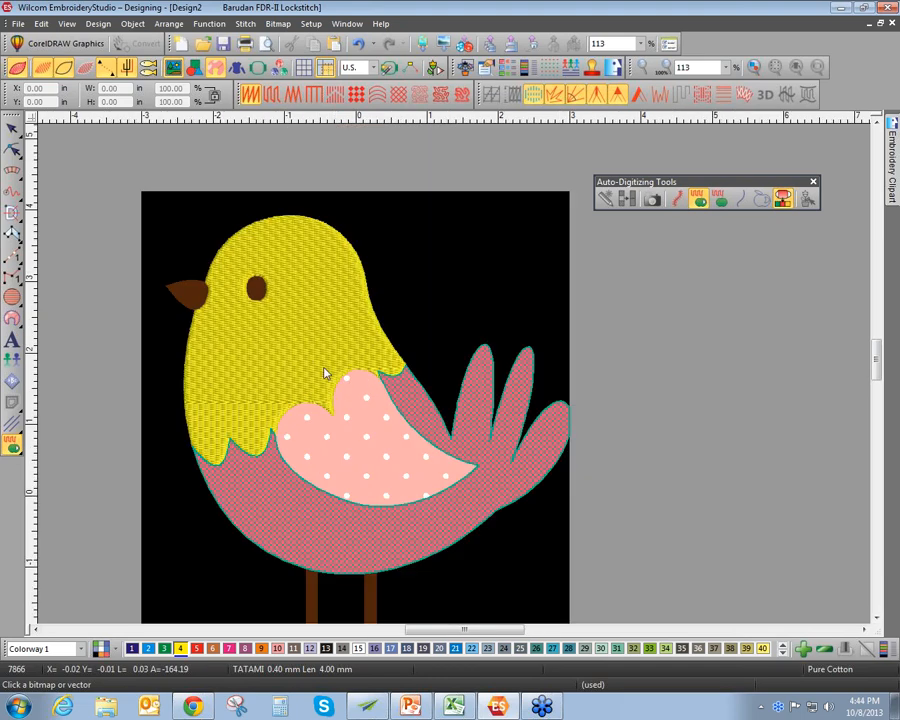
{"action": "scroll", "coordinate": [323, 373], "scroll_direction": "up", "scroll_amount": 1}
{"action": "left_click", "coordinate": [690, 579]}
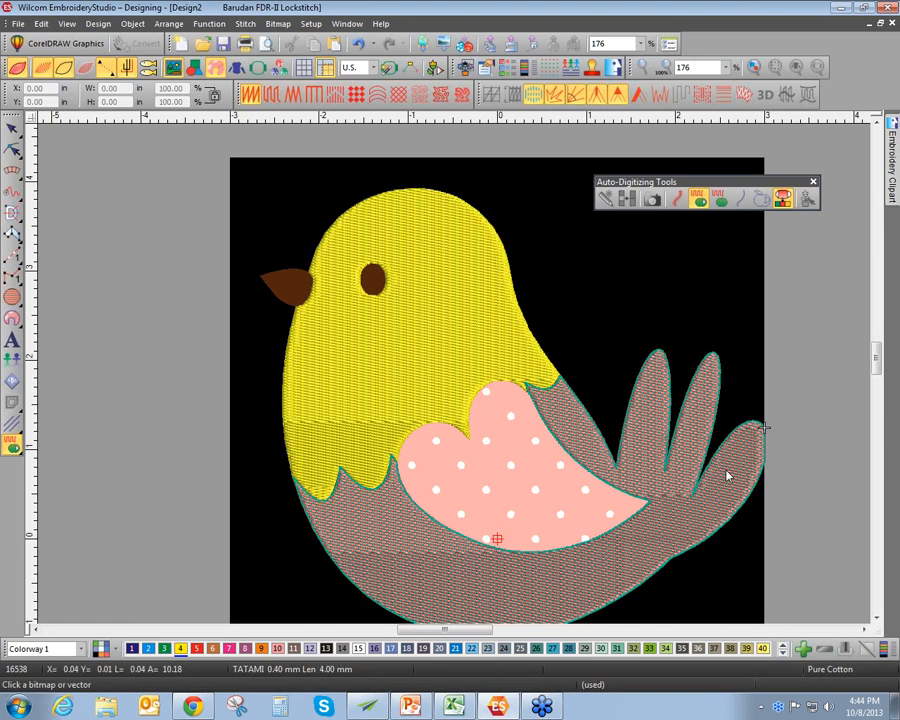
Hide the bitmap to check the stitched head and body fills, and show it again
{"action": "key", "text": "Delete"}
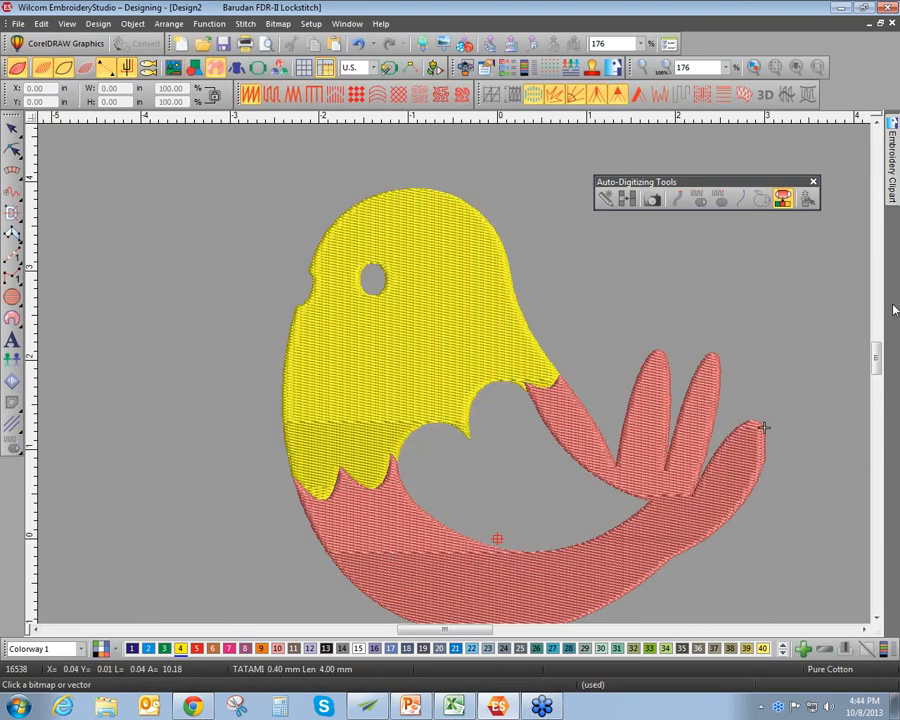
{"action": "scroll", "coordinate": [864, 303], "scroll_direction": "down", "scroll_amount": 2}
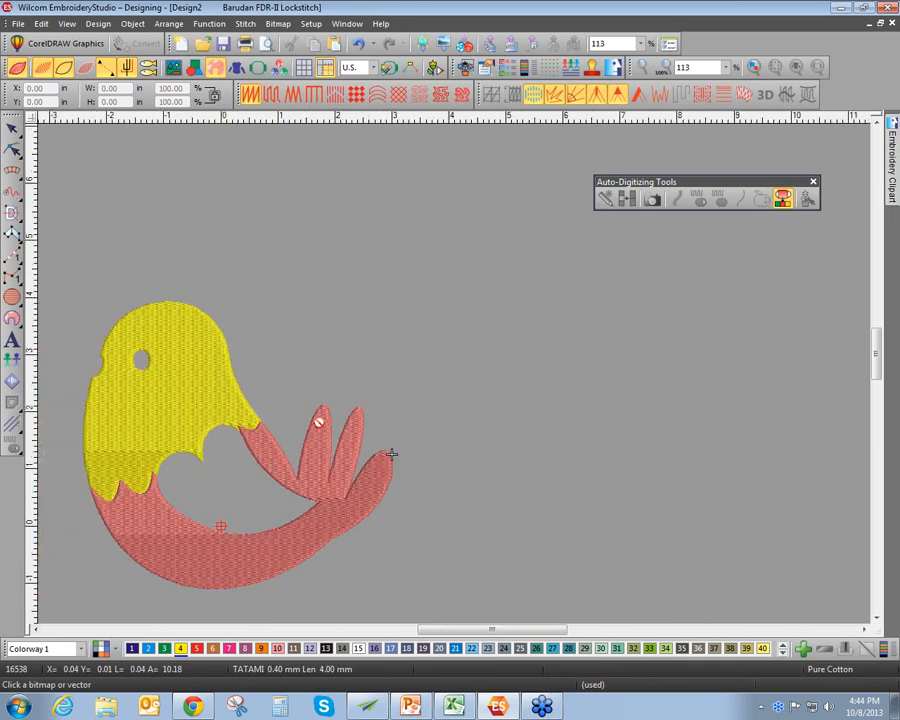
{"action": "key", "text": "ctrl+z"}
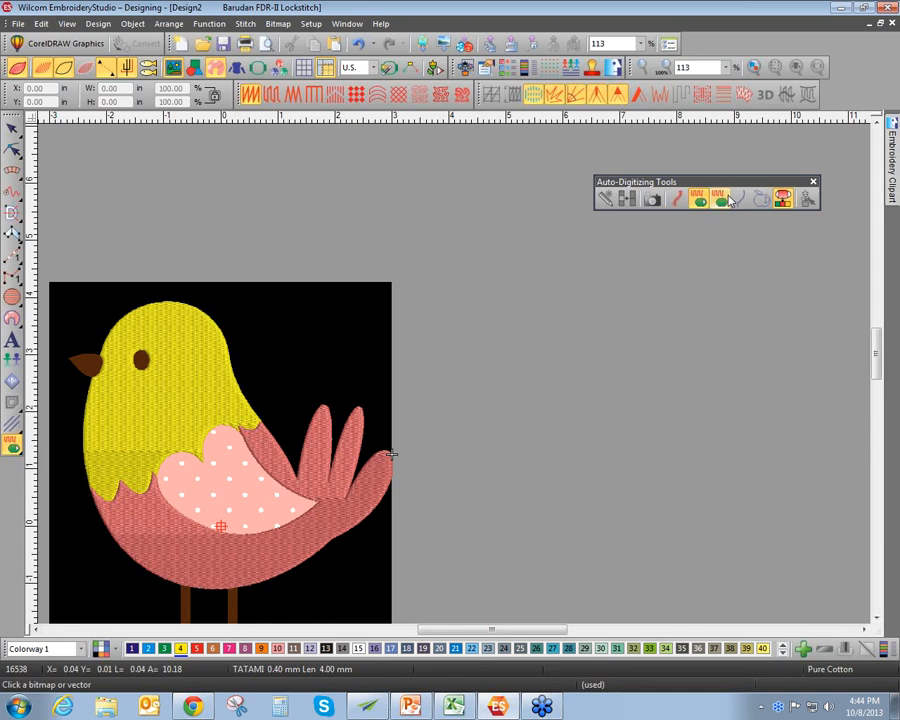
Auto-digitize both of the bird's brown legs and feet as satin stitching
{"action": "left_click", "coordinate": [681, 197]}
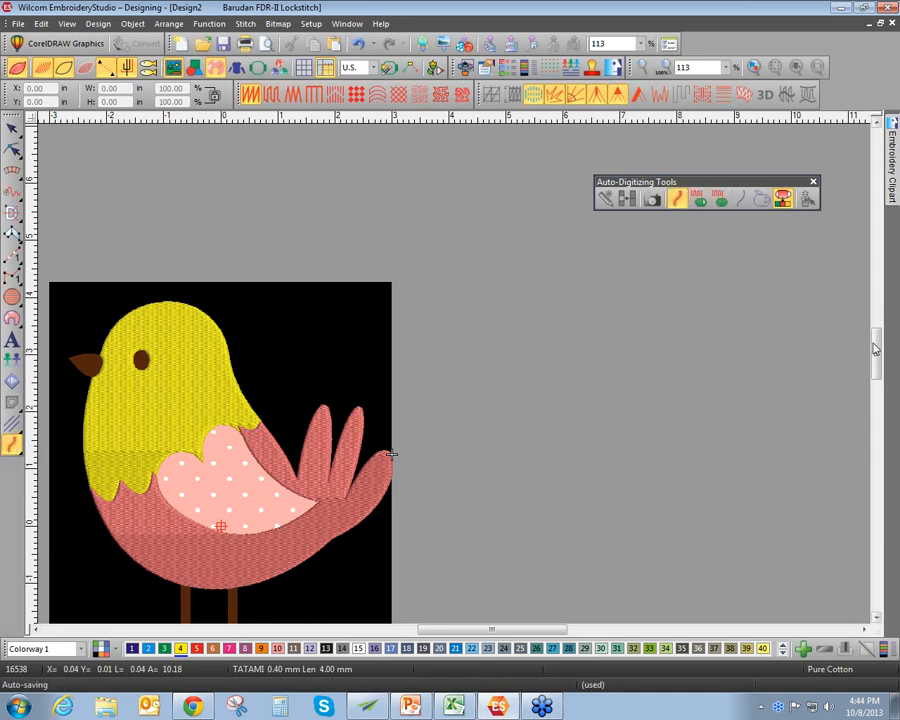
{"action": "scroll", "coordinate": [876, 348], "scroll_direction": "down", "scroll_amount": 3}
{"action": "left_click", "coordinate": [218, 550]}
{"action": "left_click", "coordinate": [236, 540]}
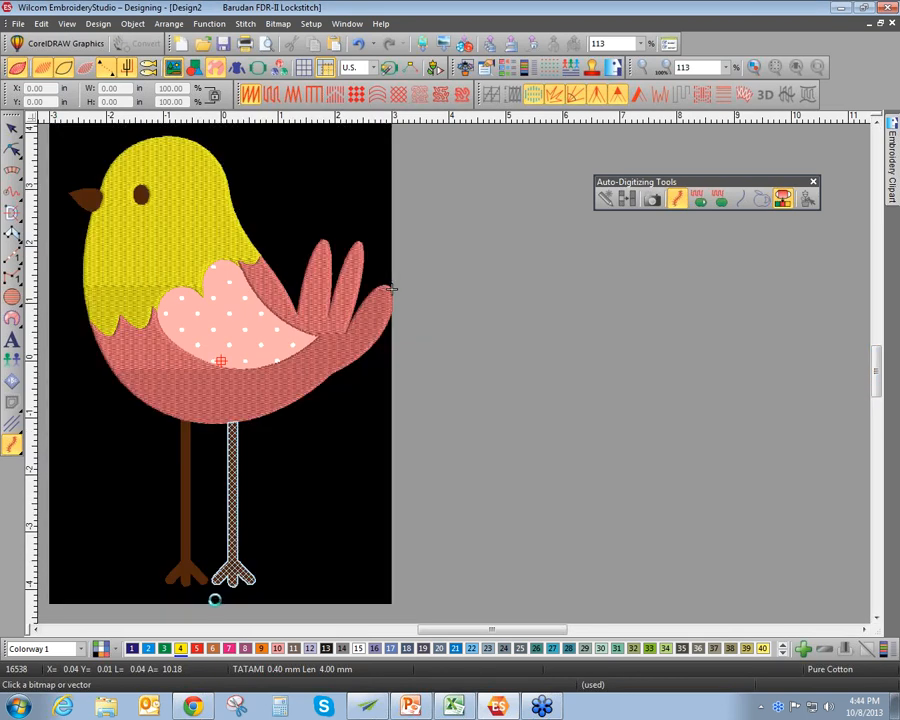
{"action": "left_click", "coordinate": [218, 570]}
{"action": "left_click", "coordinate": [190, 566]}
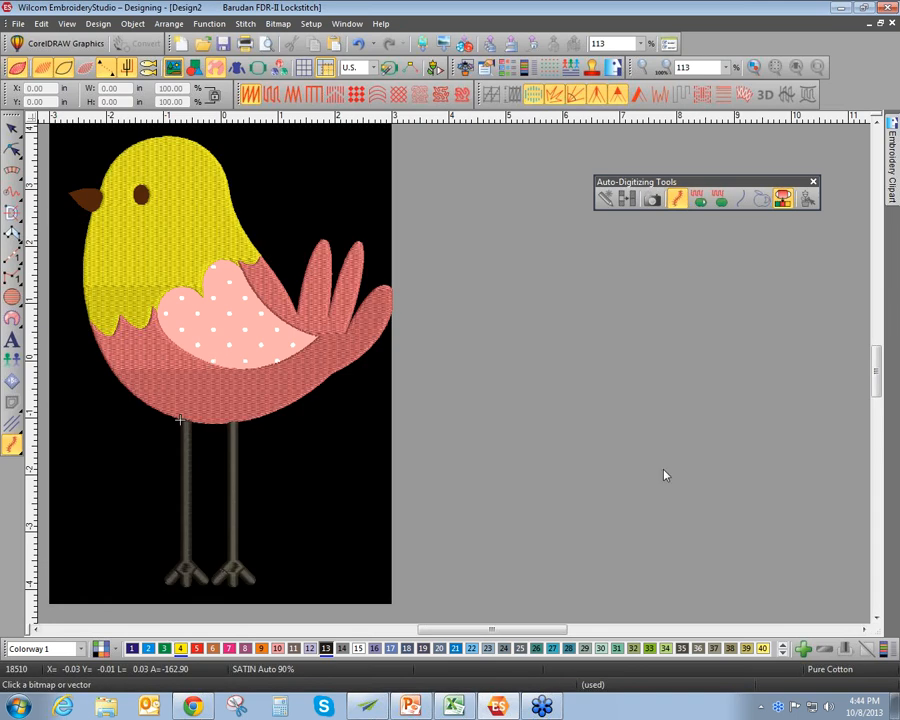
Hide the bitmap and examine the satin stitching on the bird's feet and legs up close, as well as the body fills
{"action": "key", "text": "d"}
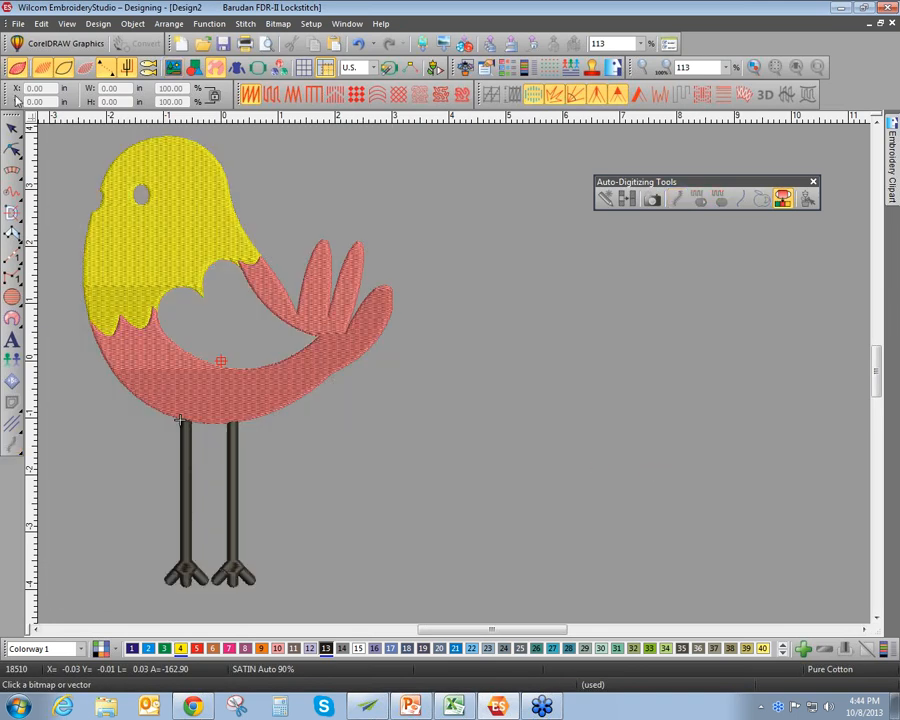
{"action": "left_click", "coordinate": [12, 128]}
{"action": "left_click", "coordinate": [103, 542]}
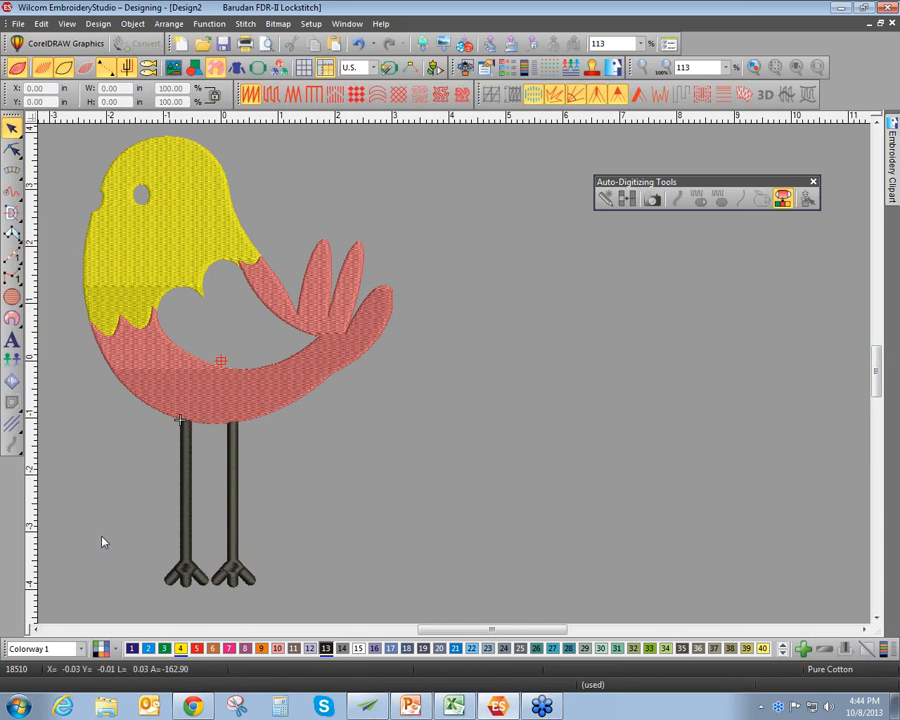
{"action": "key", "text": "b"}
{"action": "left_click_drag", "start_coordinate": [296, 607], "coordinate": [295, 605]}
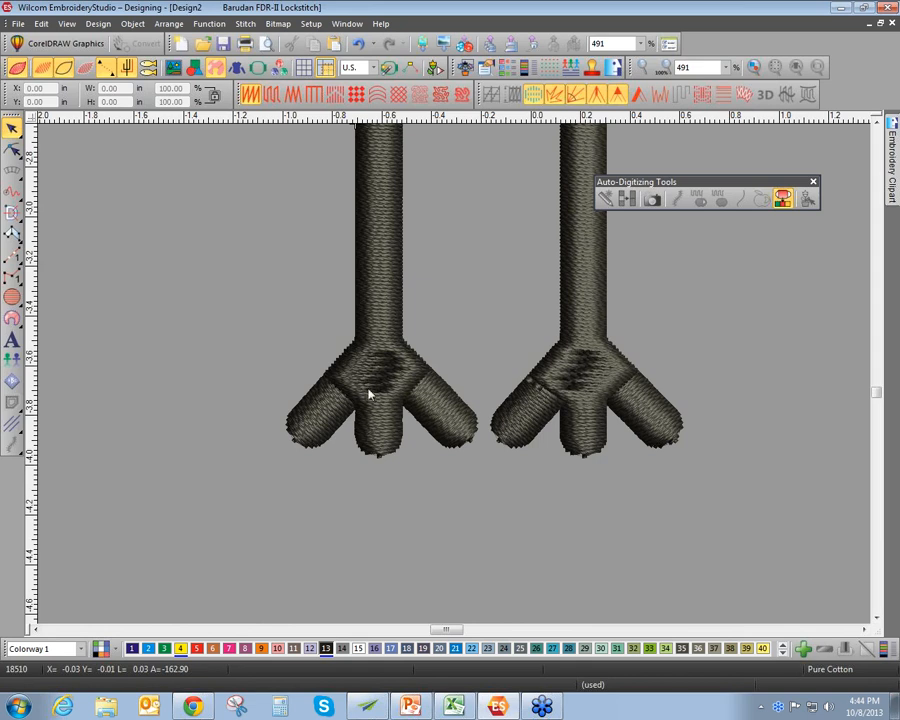
{"action": "scroll", "coordinate": [456, 378], "scroll_direction": "down", "scroll_amount": 5}
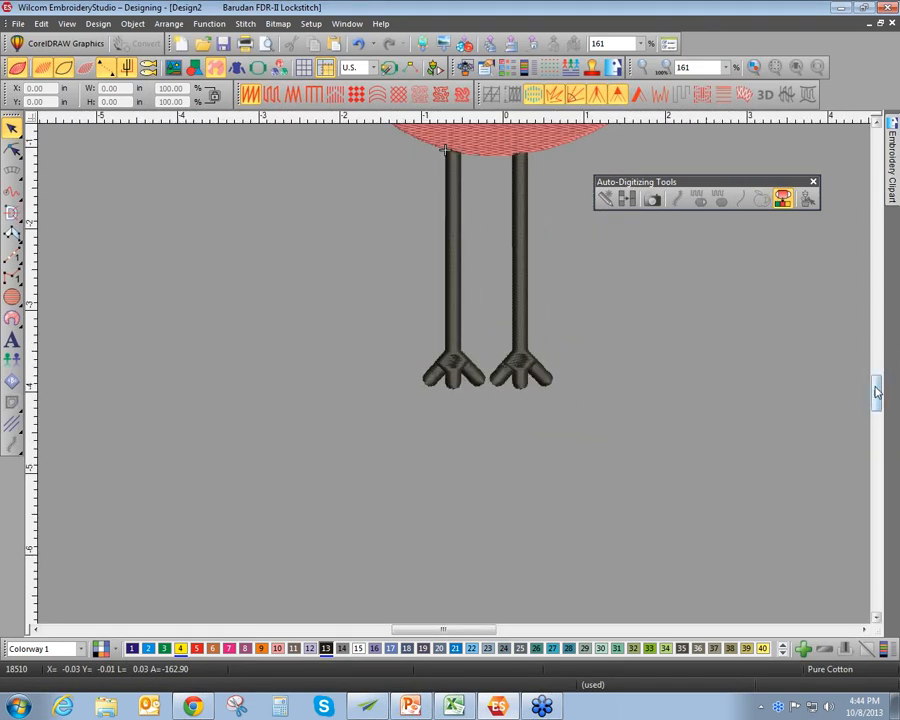
{"action": "left_click_drag", "start_coordinate": [877, 392], "coordinate": [877, 365]}
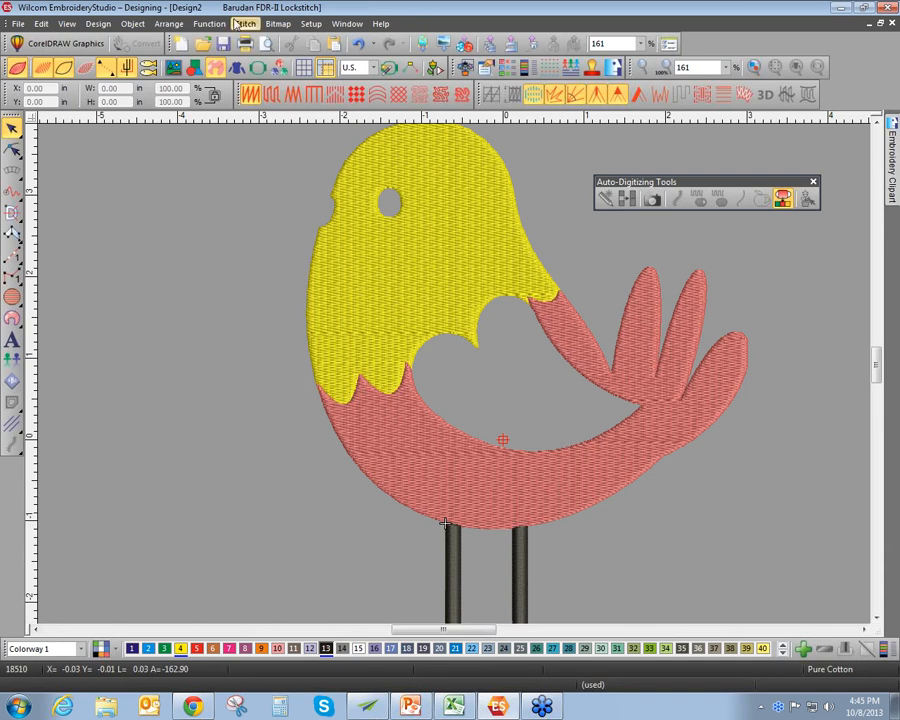
Undo the auto-digitized legs and feet, the pink body fill and the yellow head fill on the bird
{"action": "left_click", "coordinate": [358, 44]}
{"action": "left_click", "coordinate": [358, 44]}
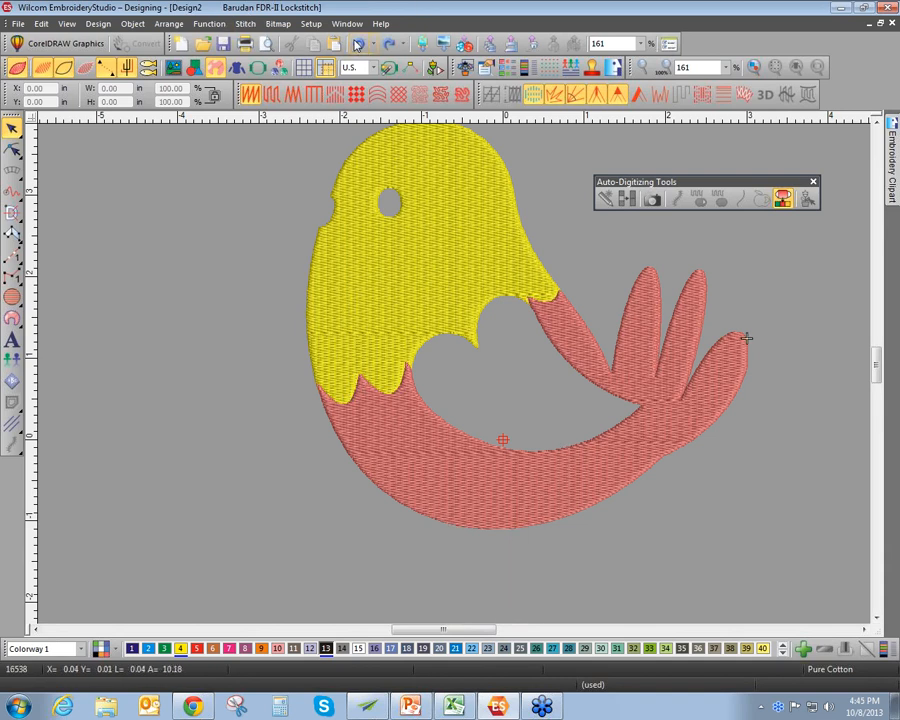
{"action": "left_click", "coordinate": [357, 44]}
{"action": "left_click", "coordinate": [357, 44]}
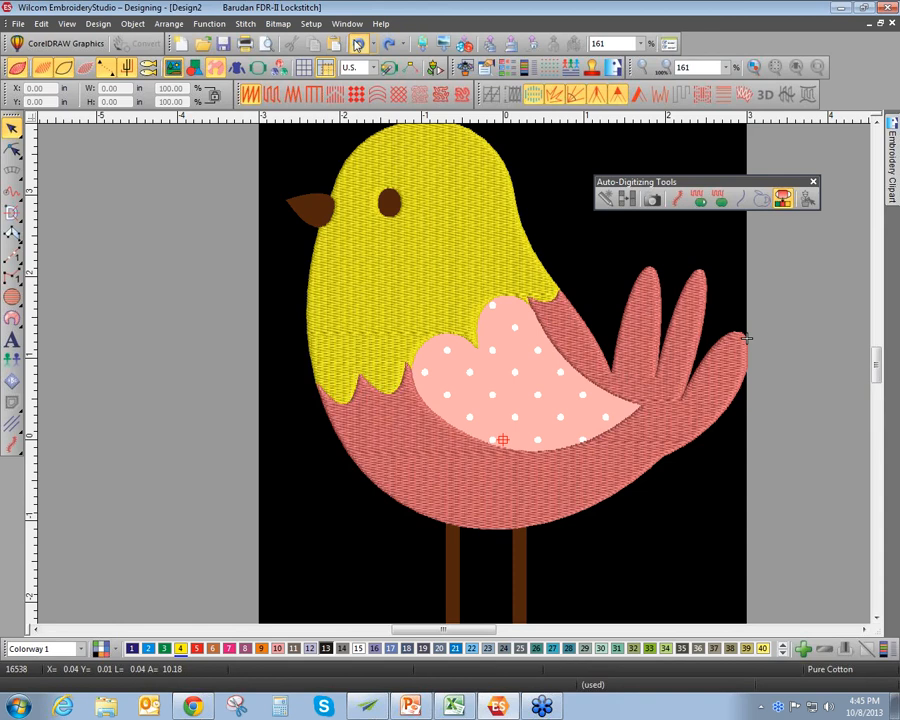
{"action": "left_click", "coordinate": [357, 44]}
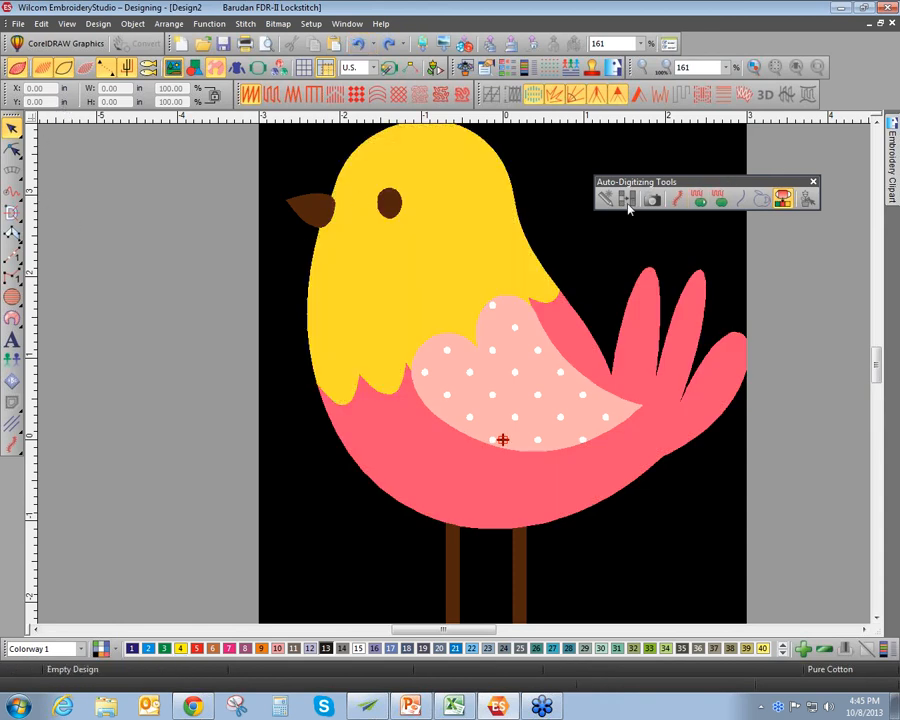
Auto-digitize the whole bird bitmap with Smart Design, setting the black background color to Omit
{"action": "left_click", "coordinate": [432, 213]}
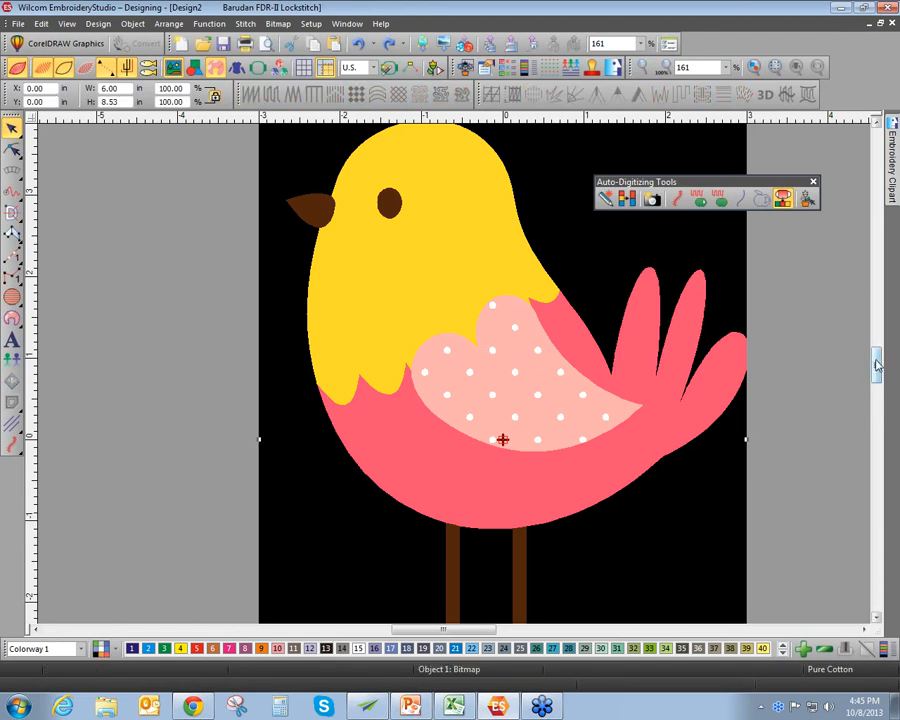
{"action": "left_click_drag", "start_coordinate": [876, 365], "coordinate": [877, 373]}
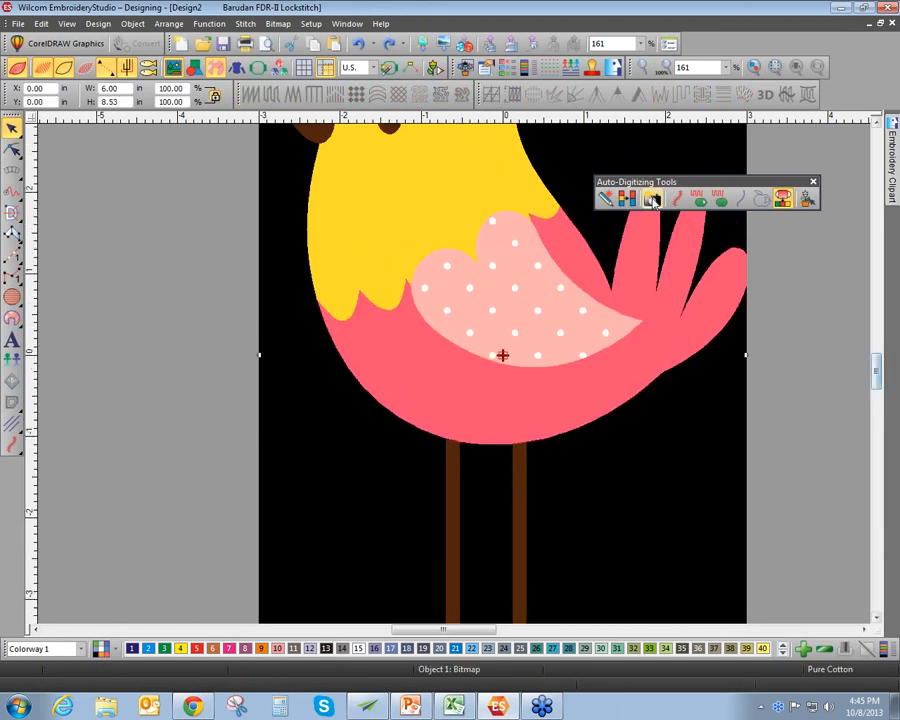
{"action": "left_click", "coordinate": [607, 198]}
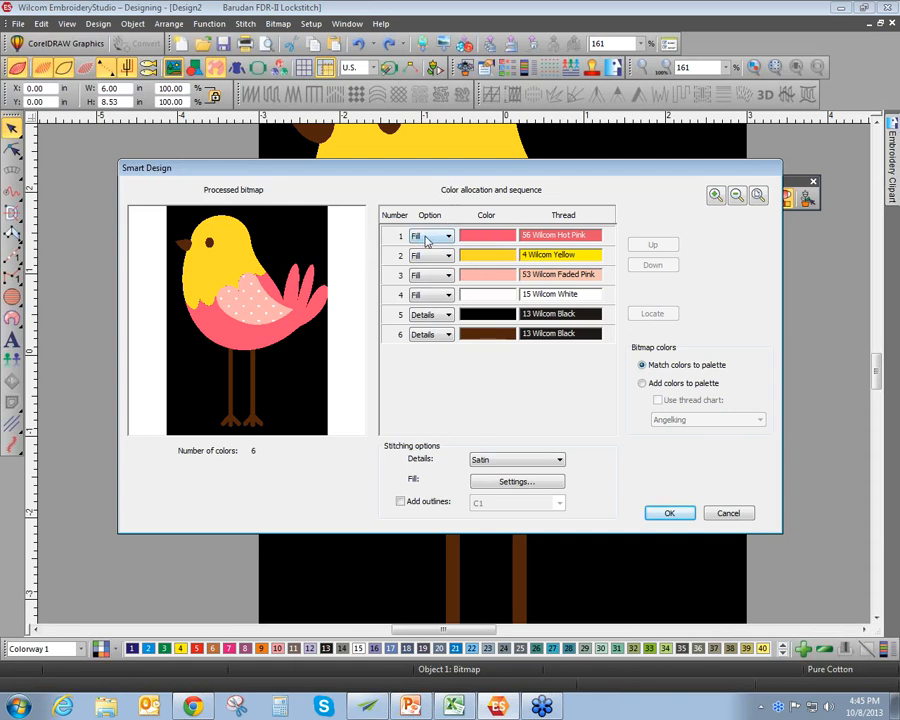
{"action": "left_click", "coordinate": [449, 315]}
{"action": "left_click", "coordinate": [430, 346]}
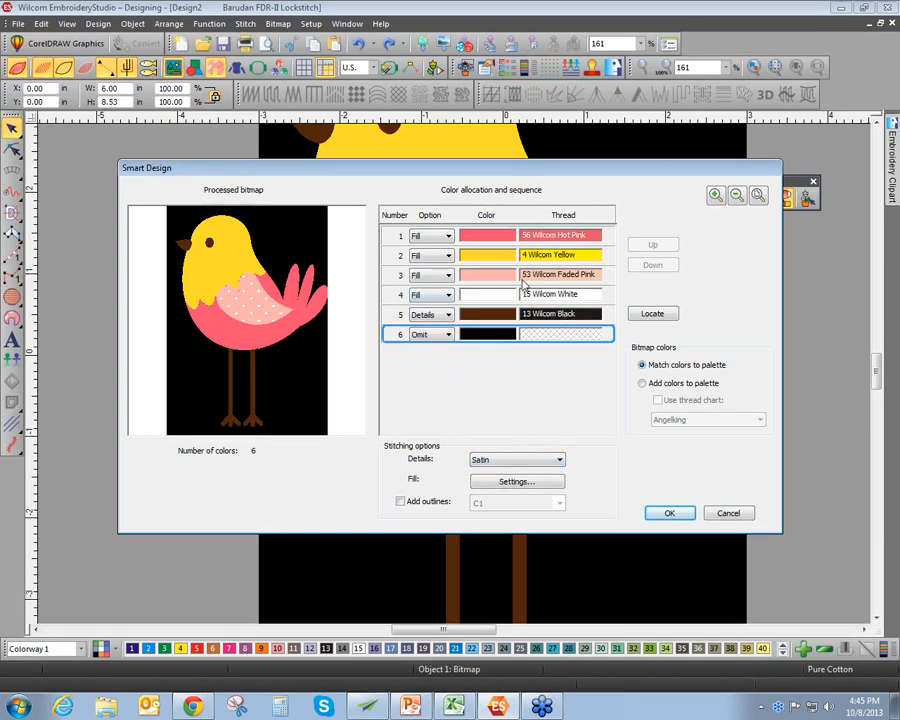
{"action": "left_click", "coordinate": [670, 513]}
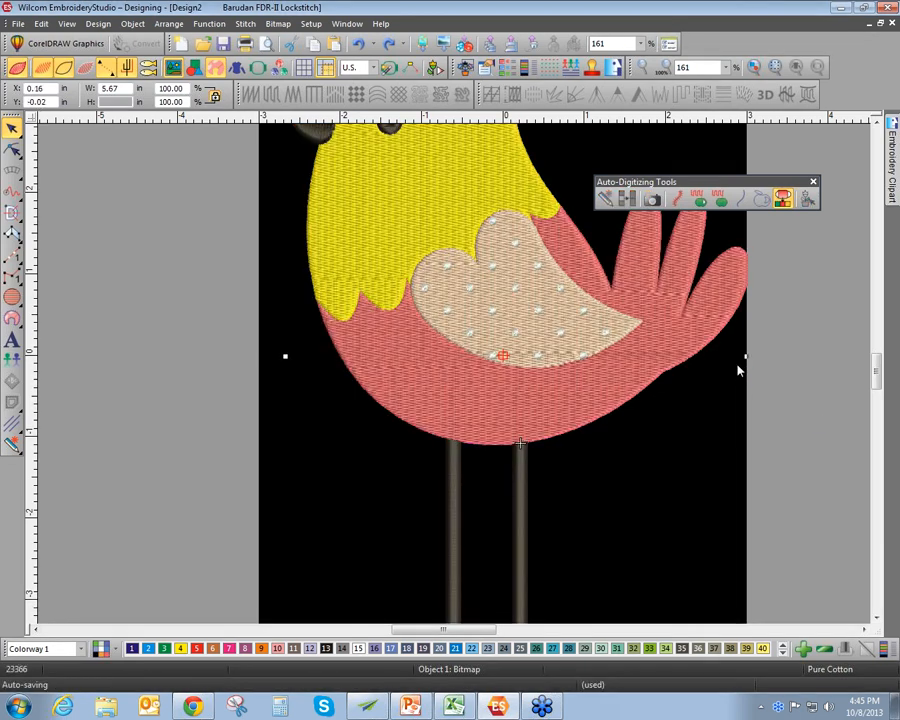
Hide the bitmap to check the stitching of the whole auto-digitized bird
{"action": "scroll", "coordinate": [735, 368], "scroll_direction": "down", "scroll_amount": 2}
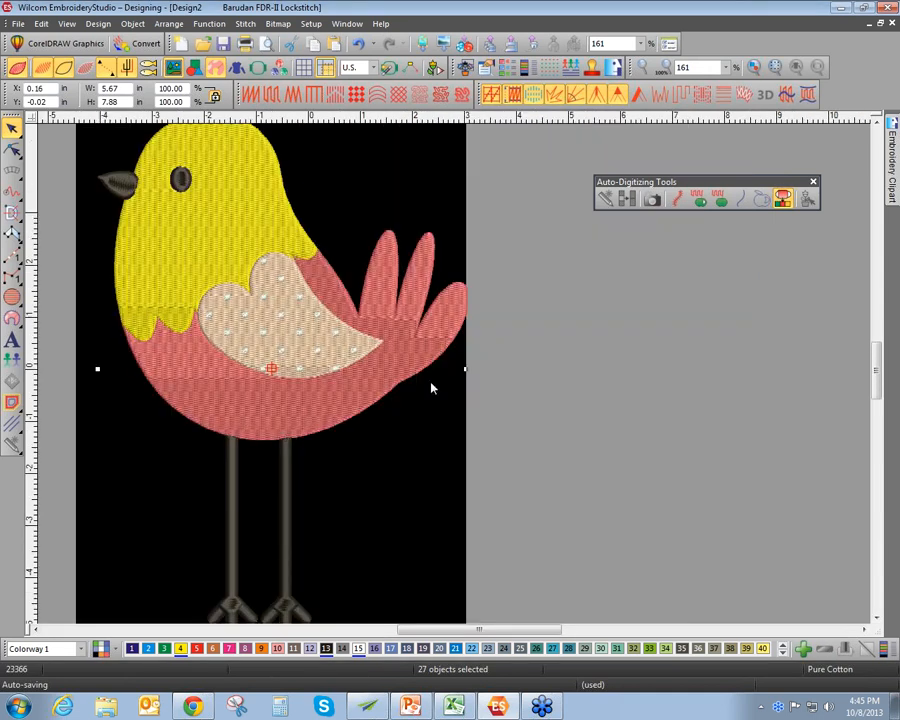
{"action": "scroll", "coordinate": [432, 388], "scroll_direction": "down", "scroll_amount": 1}
{"action": "key", "text": "d"}
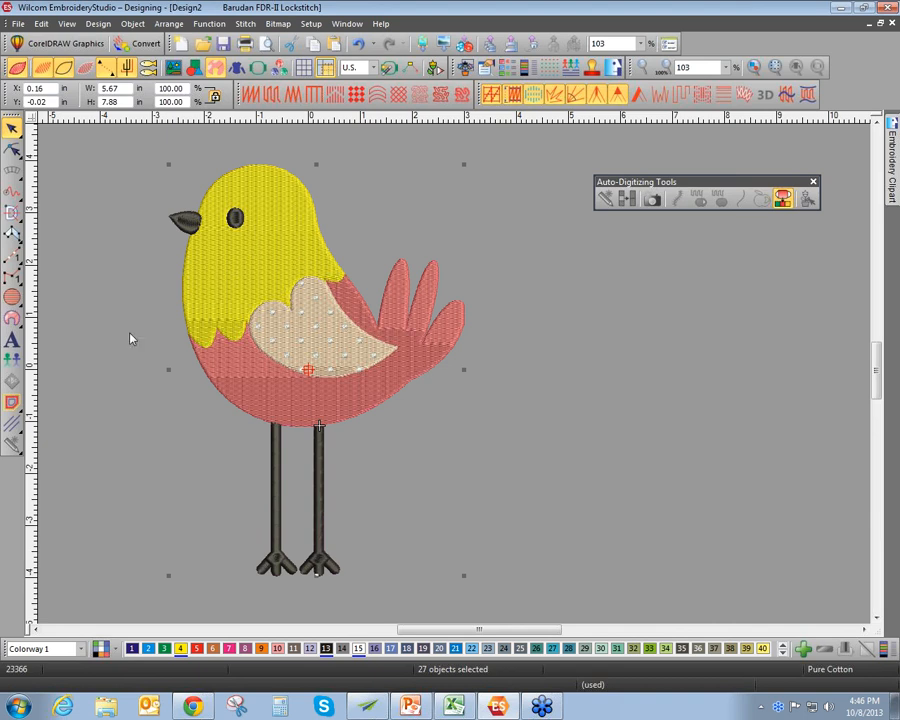
Reshape the pink body fill so its stitches run diagonally, raising the tail end of its stitch-angle line
{"action": "left_click", "coordinate": [297, 411]}
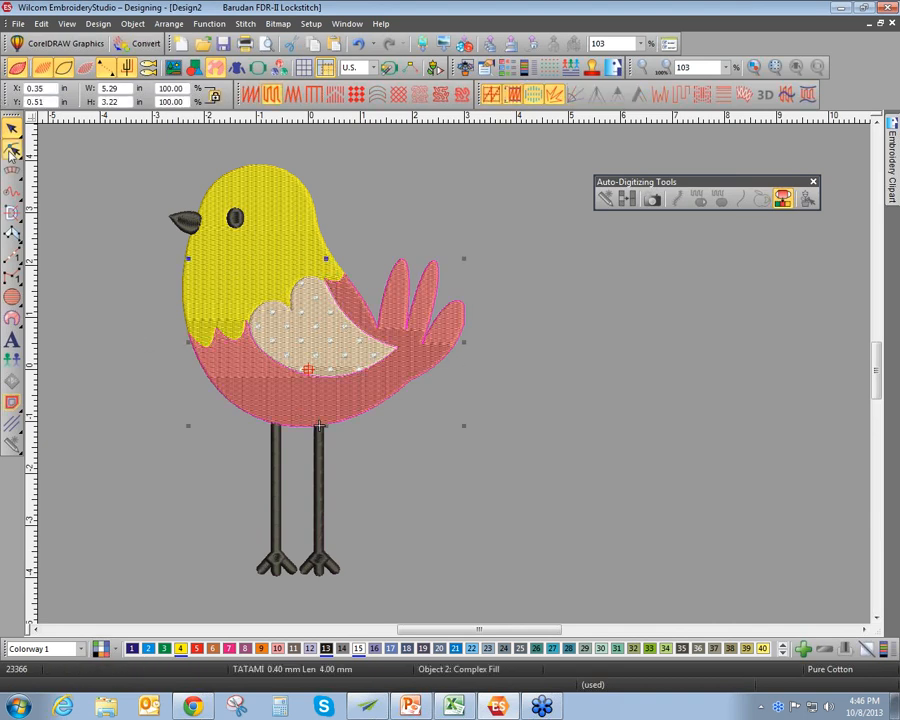
{"action": "left_click", "coordinate": [12, 150]}
{"action": "left_click_drag", "start_coordinate": [463, 426], "coordinate": [477, 290]}
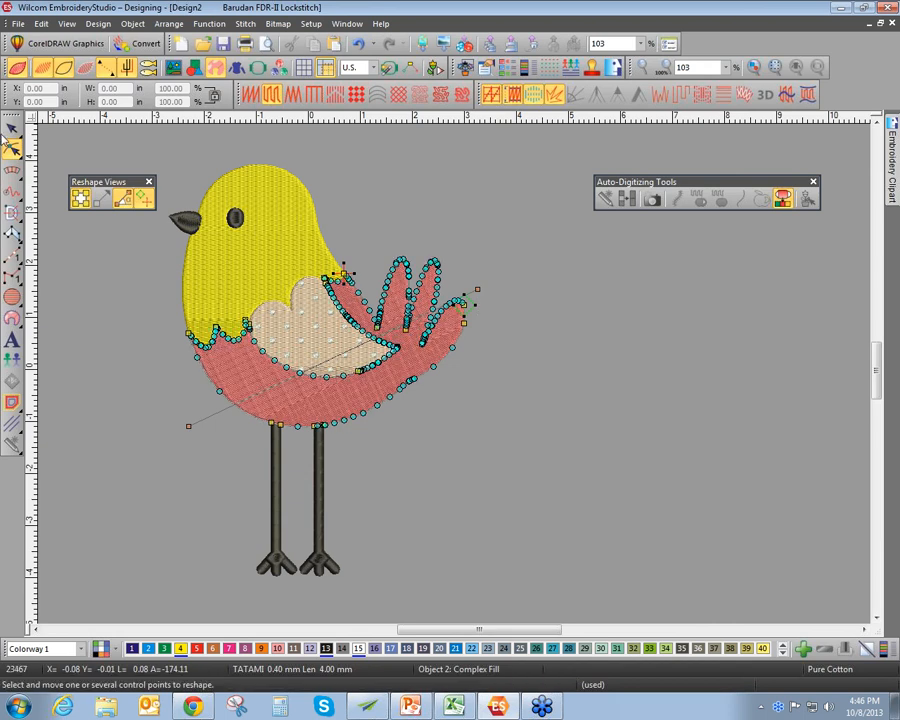
{"action": "left_click", "coordinate": [12, 128]}
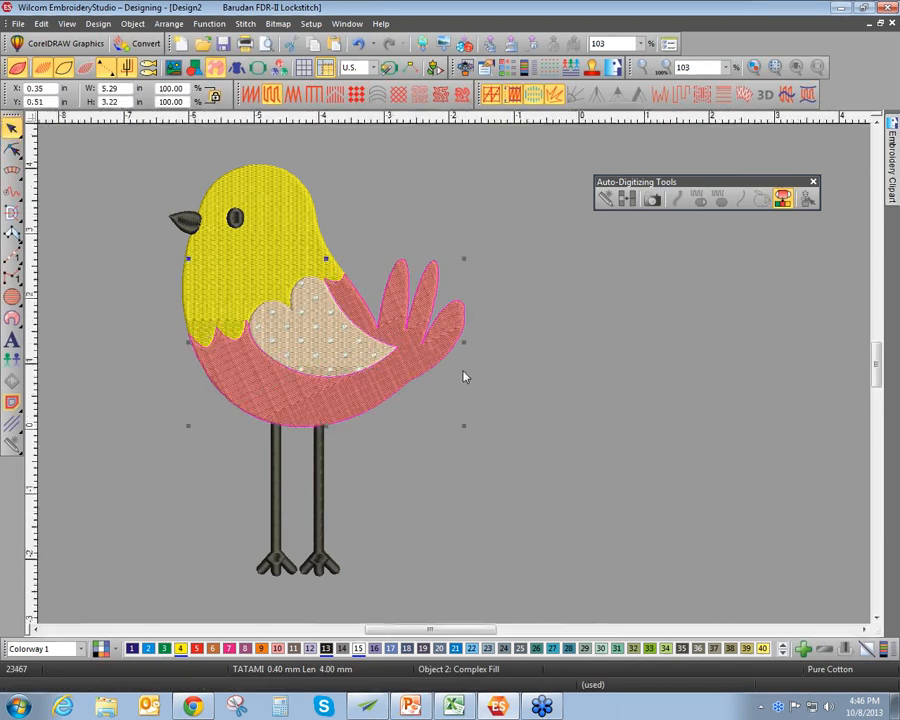
{"action": "scroll", "coordinate": [207, 325], "scroll_direction": "up", "scroll_amount": 2}
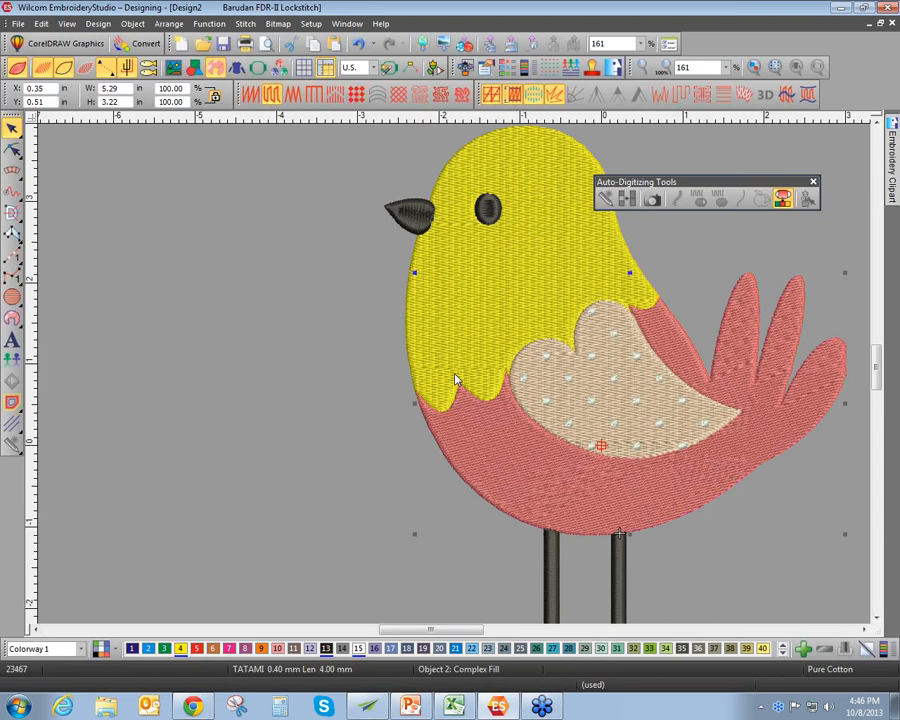
{"action": "scroll", "coordinate": [454, 376], "scroll_direction": "down", "scroll_amount": 3}
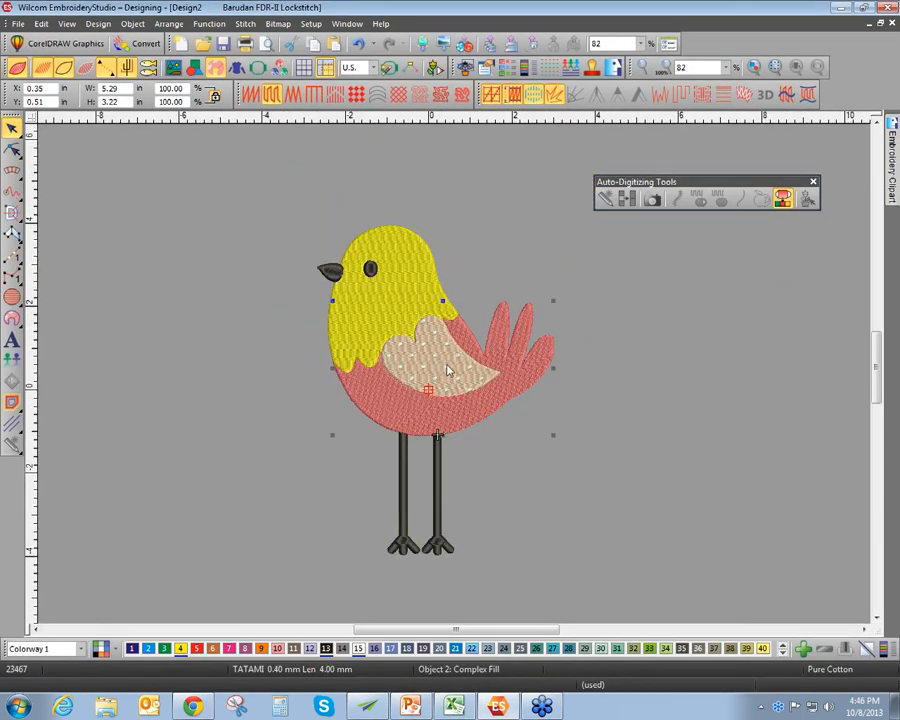
Clear the whole design and outline a rounded closed shape with a notch, about 4.4 by 4.7 in, using Complex Fill
{"action": "key", "text": "ctrl+a"}
{"action": "key", "text": "Delete"}
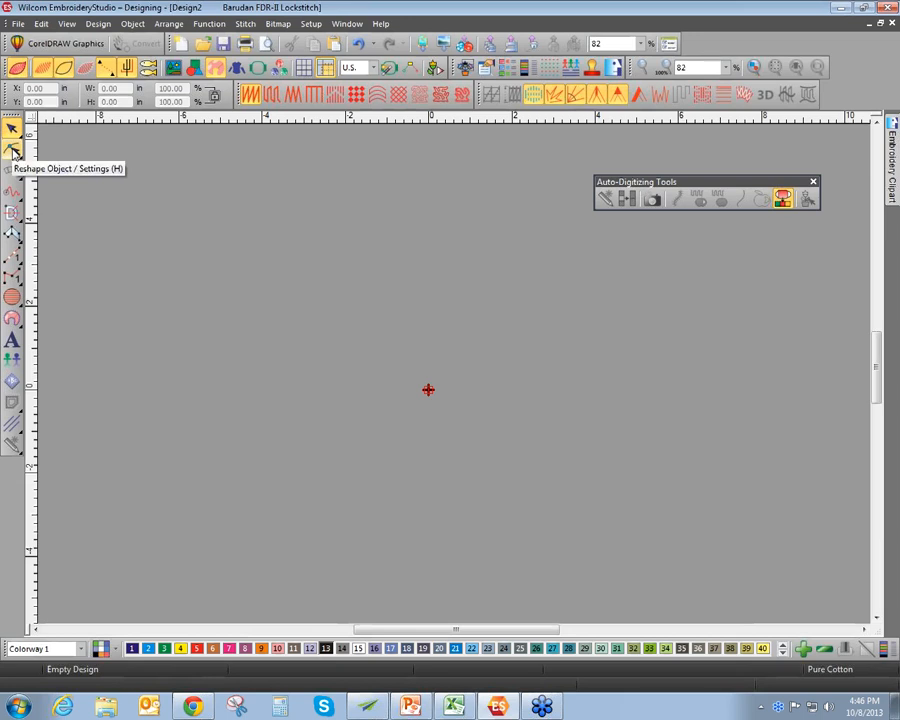
{"action": "left_click", "coordinate": [12, 212]}
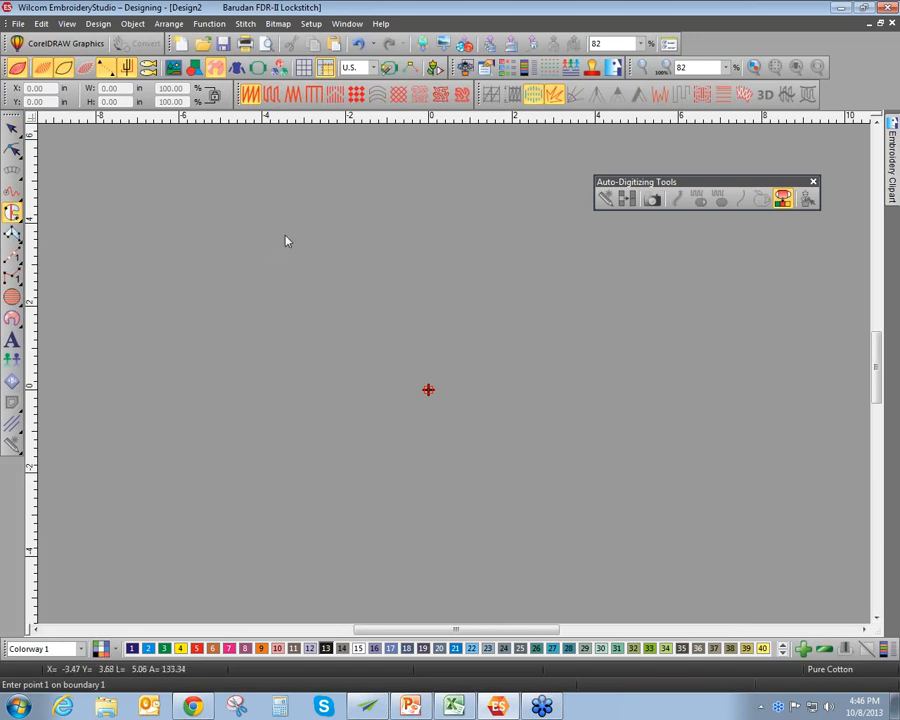
{"action": "left_click", "coordinate": [315, 199]}
{"action": "left_click", "coordinate": [393, 300]}
{"action": "left_click", "coordinate": [286, 393]}
{"action": "left_click", "coordinate": [217, 301]}
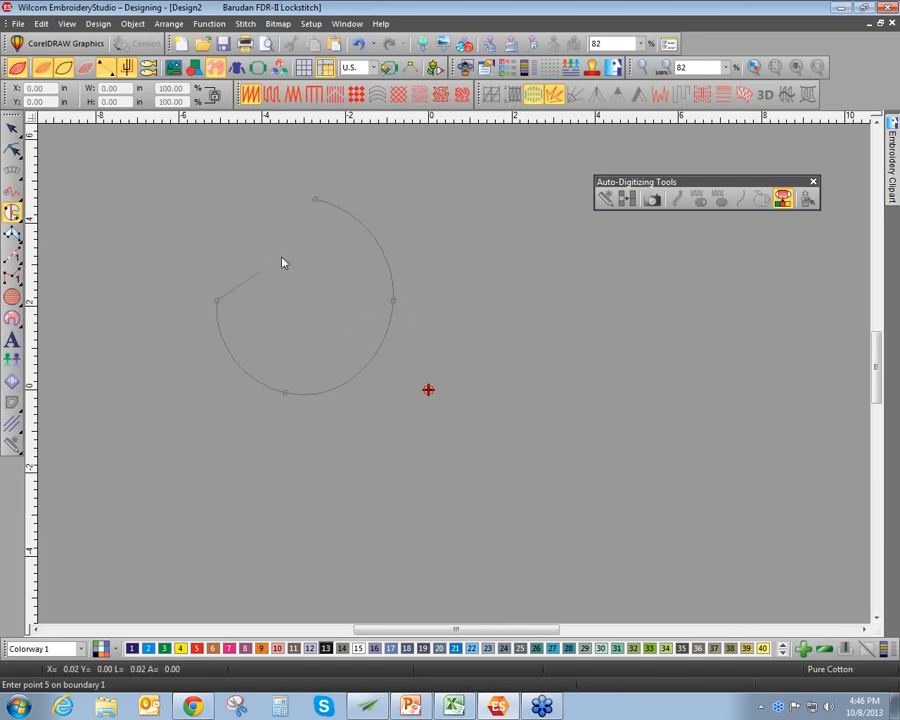
{"action": "left_click", "coordinate": [320, 258]}
{"action": "left_click", "coordinate": [257, 214]}
{"action": "key", "text": "Return"}
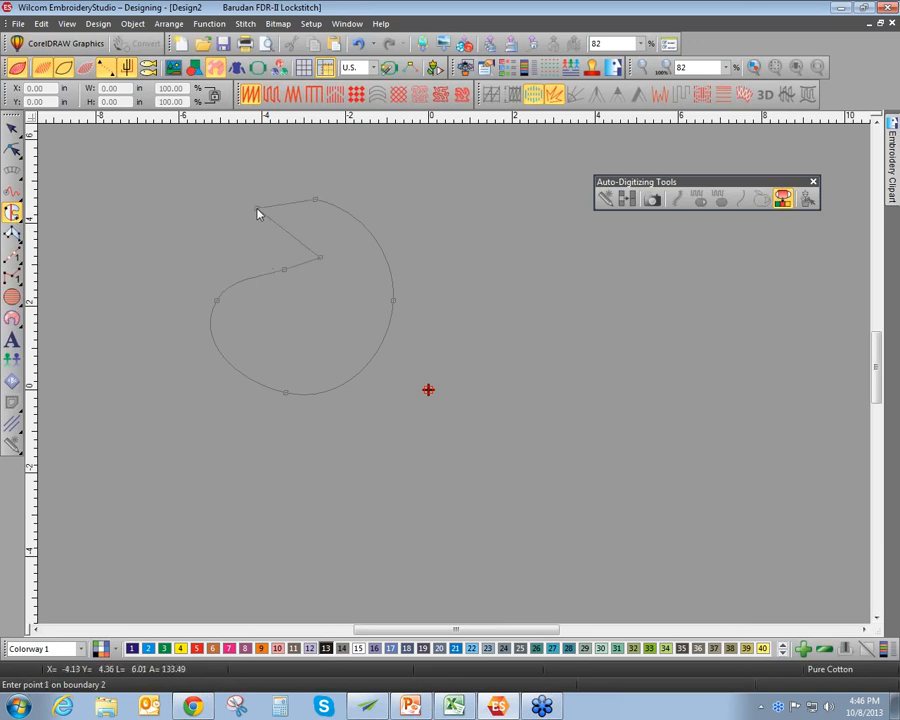
{"action": "key", "text": "Return"}
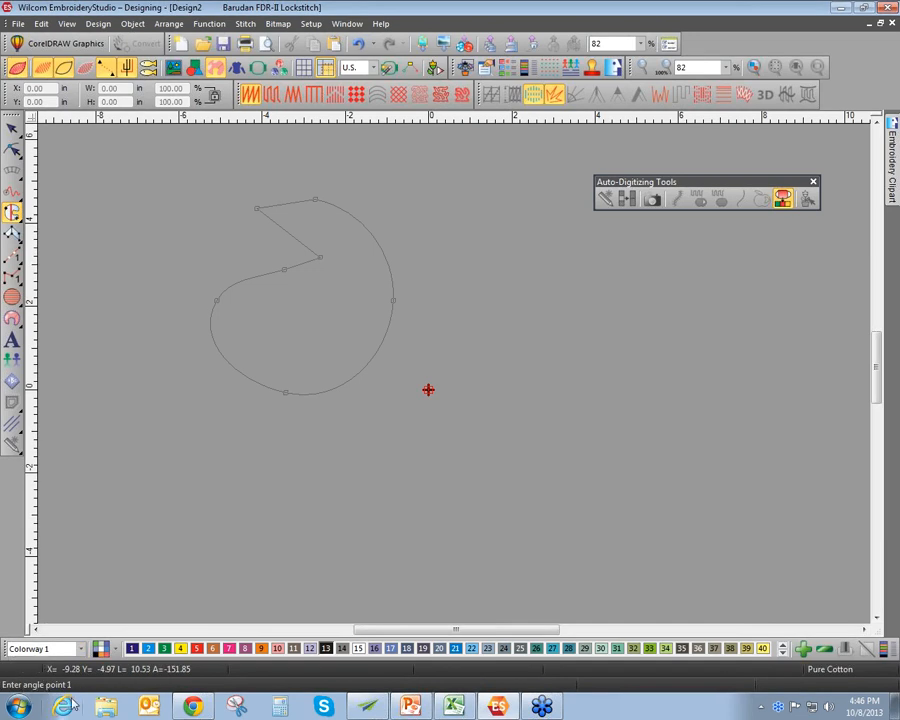
Define a diagonal stitch angle rising across the notched shape to generate its fill stitches
{"action": "left_click", "coordinate": [180, 378]}
{"action": "left_click", "coordinate": [482, 247]}
{"action": "left_click", "coordinate": [11, 128]}
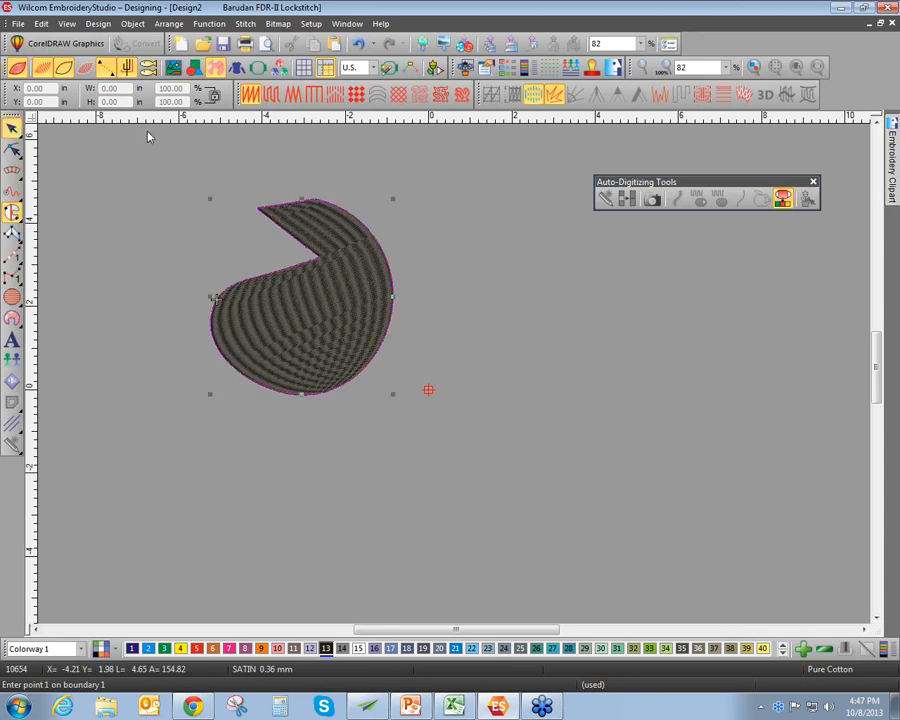
Reshape the notched fill to give it a flatter stitch angle by lowering the raised end of its angle line
{"action": "scroll", "coordinate": [299, 351], "scroll_direction": "up", "scroll_amount": 2}
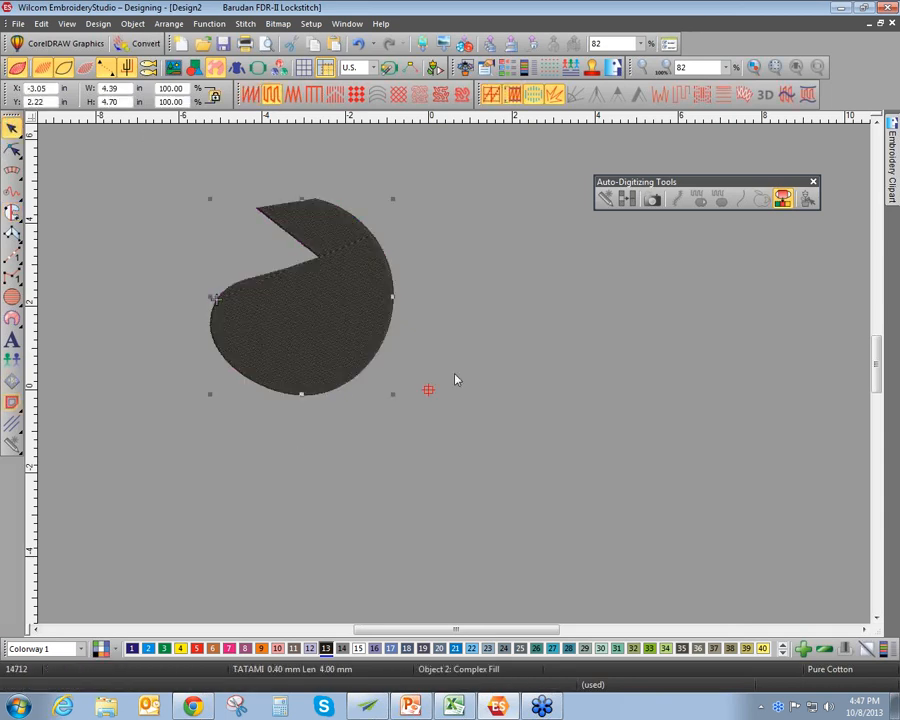
{"action": "left_click", "coordinate": [12, 148]}
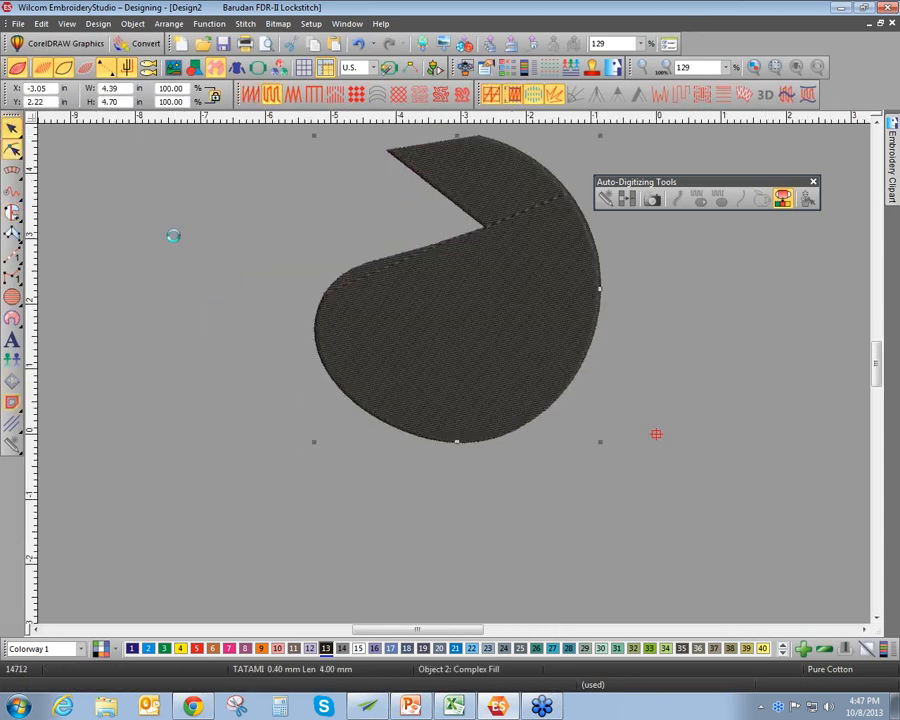
{"action": "scroll", "coordinate": [636, 311], "scroll_direction": "down", "scroll_amount": 1}
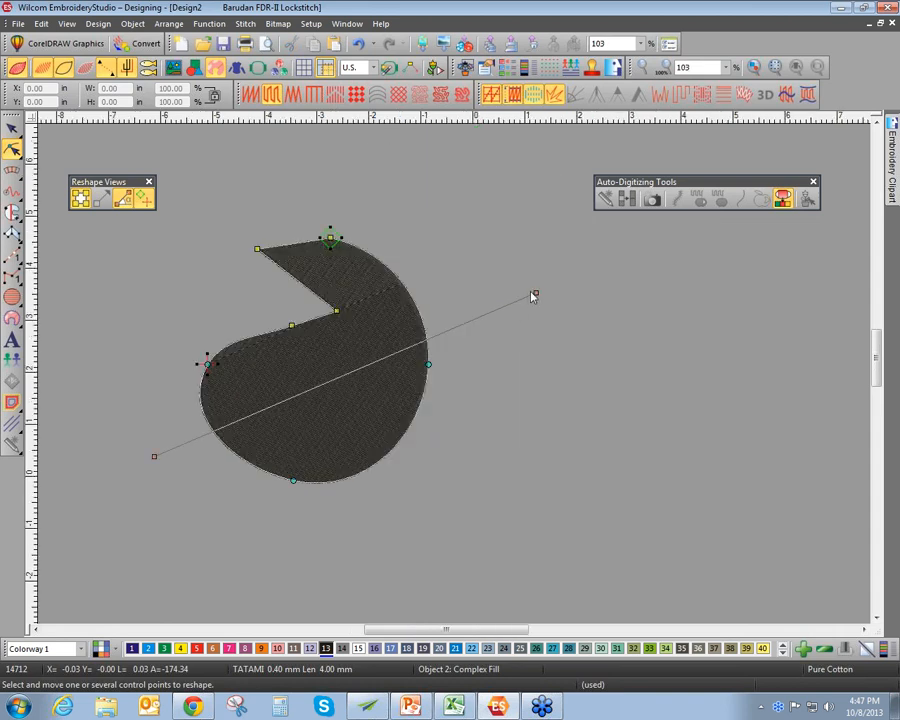
{"action": "left_click_drag", "start_coordinate": [537, 295], "coordinate": [549, 375]}
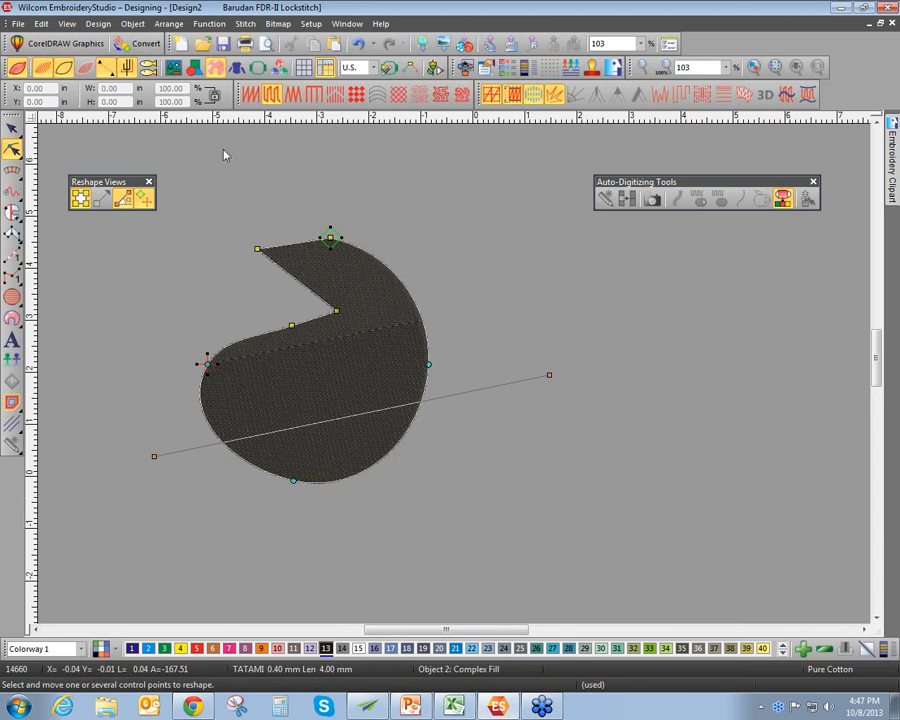
{"action": "left_click", "coordinate": [12, 127]}
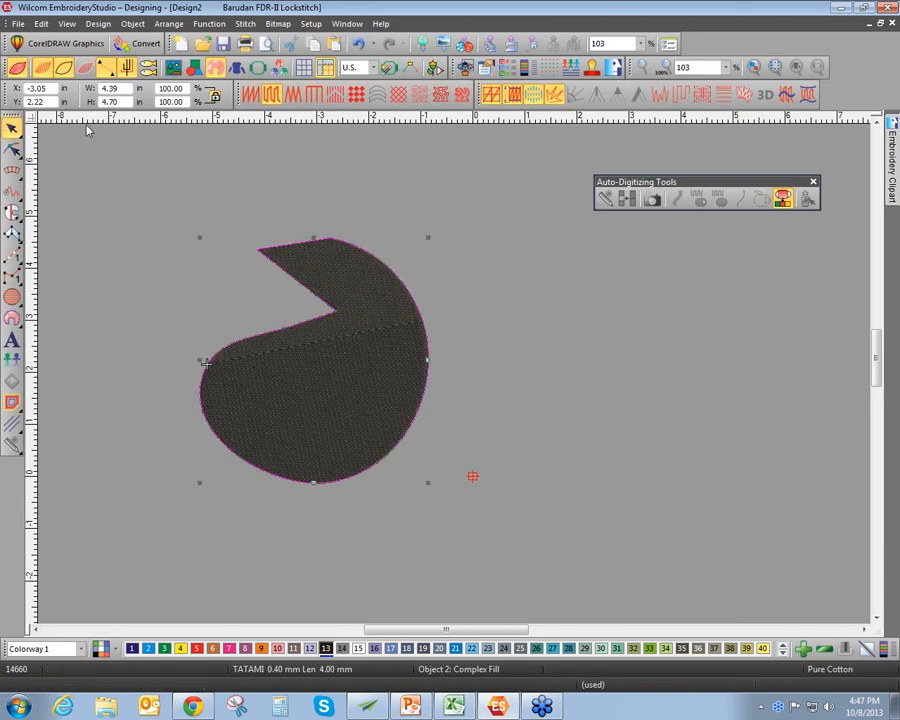
Delete the notched fill and digitize one arm and the bottom curve of a U-shaped column about 0.55 in wide with Input A
{"action": "key", "text": "Delete"}
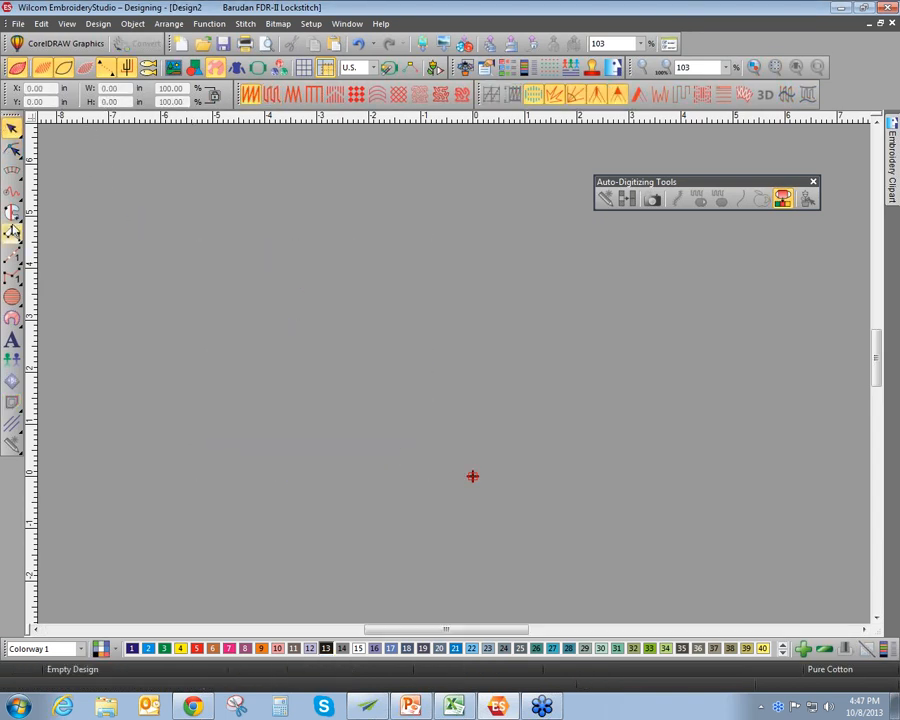
{"action": "left_click", "coordinate": [12, 232]}
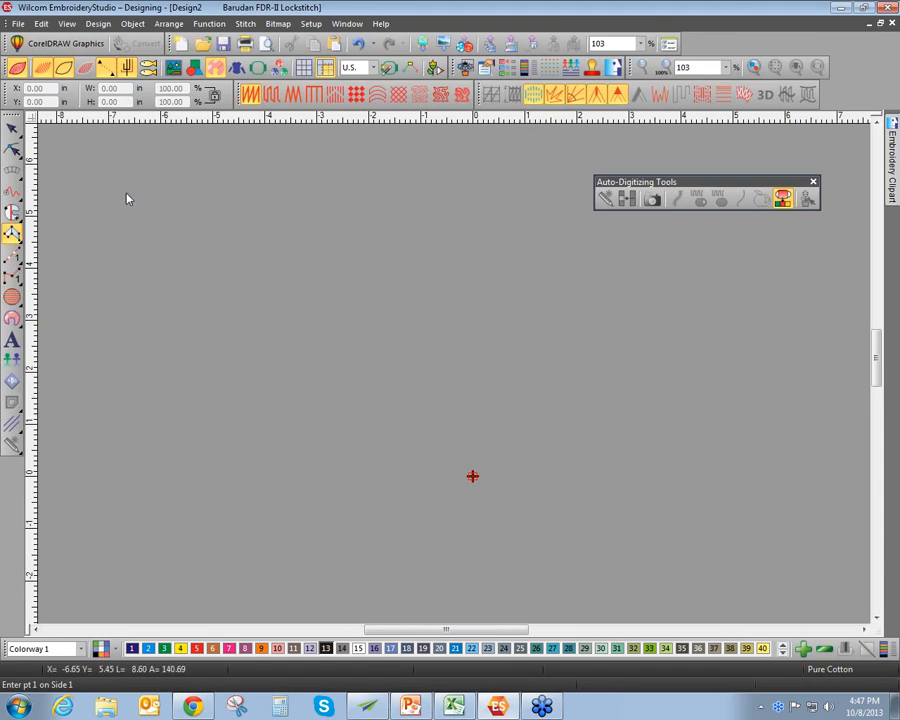
{"action": "left_click", "coordinate": [367, 250]}
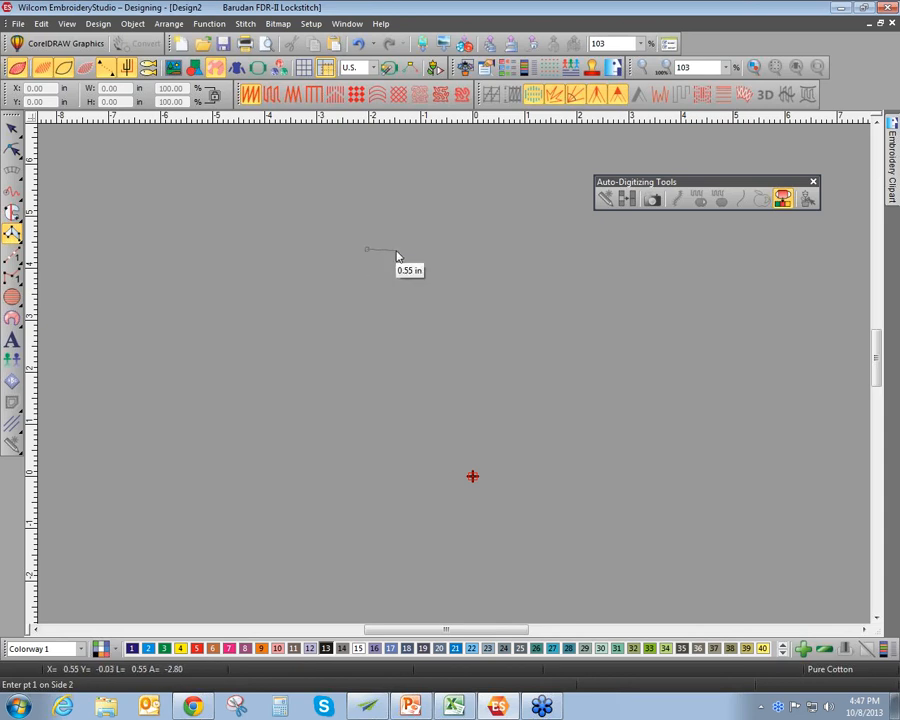
{"action": "left_click", "coordinate": [396, 248]}
{"action": "left_click", "coordinate": [369, 287]}
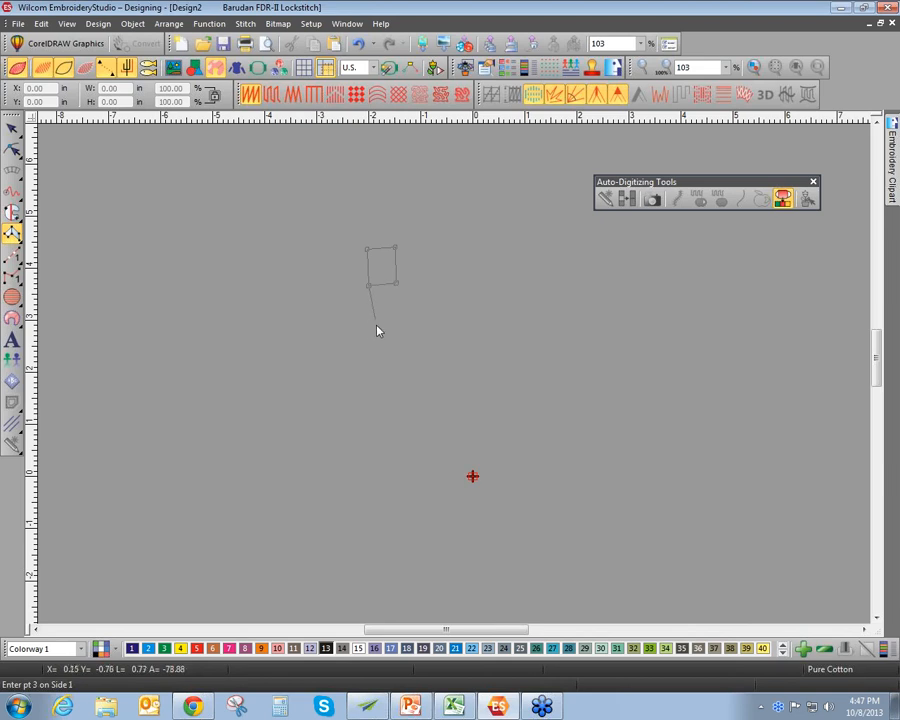
{"action": "left_click", "coordinate": [367, 324]}
{"action": "left_click", "coordinate": [394, 318]}
{"action": "left_click", "coordinate": [382, 355]}
{"action": "left_click", "coordinate": [401, 331]}
{"action": "left_click", "coordinate": [410, 358]}
{"action": "left_click", "coordinate": [411, 333]}
{"action": "left_click", "coordinate": [461, 331]}
{"action": "left_click", "coordinate": [425, 318]}
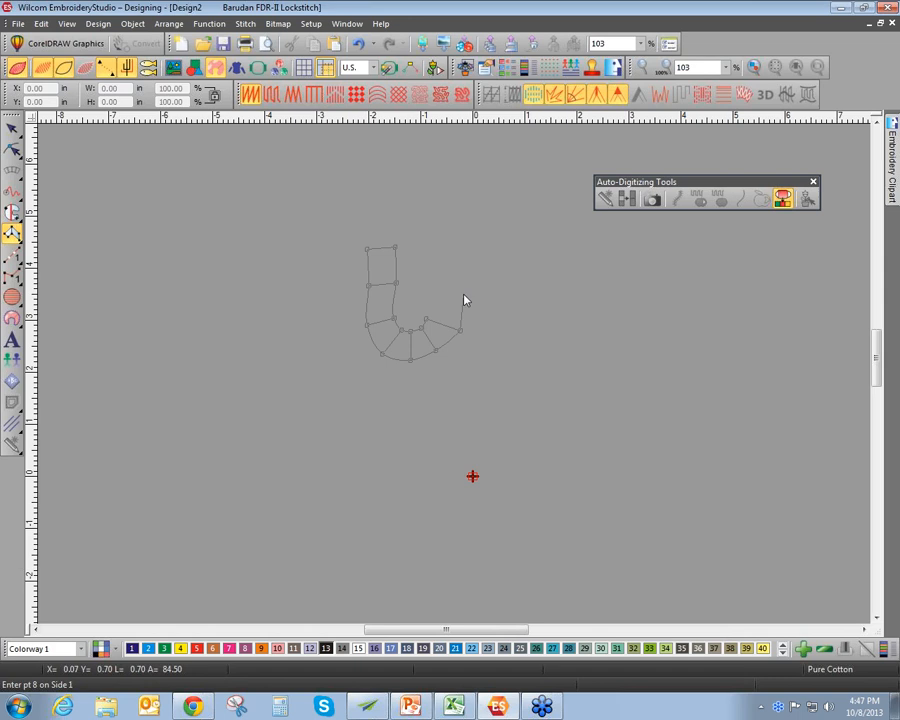
Digitize the second, straight arm of the U-shaped column with paired points and generate its satin stitches
{"action": "left_click", "coordinate": [430, 295]}
{"action": "left_click", "coordinate": [463, 294]}
{"action": "left_click", "coordinate": [462, 262]}
{"action": "left_click", "coordinate": [427, 261]}
{"action": "left_click", "coordinate": [461, 237]}
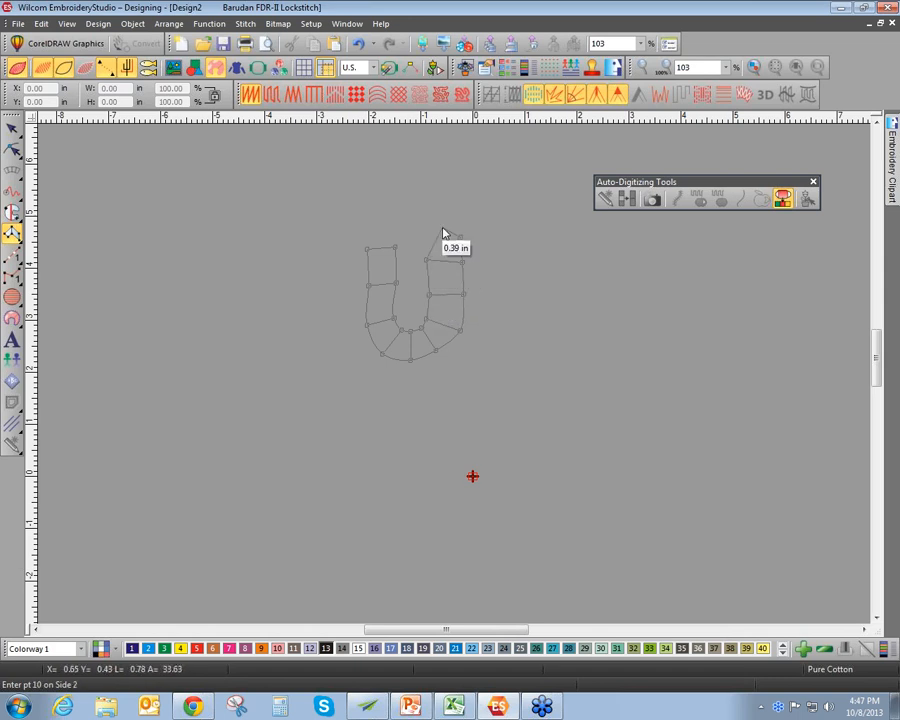
{"action": "left_click", "coordinate": [424, 244]}
{"action": "key", "text": "Return"}
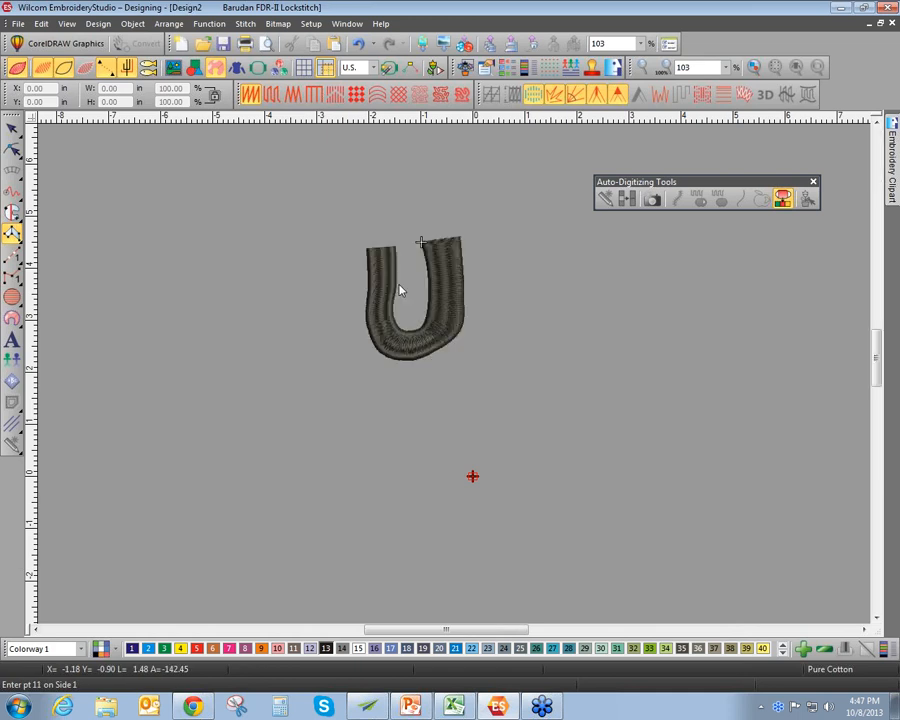
Reshape the U-shaped column by tilting the two upper stitch angle lines of its left arm upward toward the inner side
{"action": "left_click", "coordinate": [12, 129]}
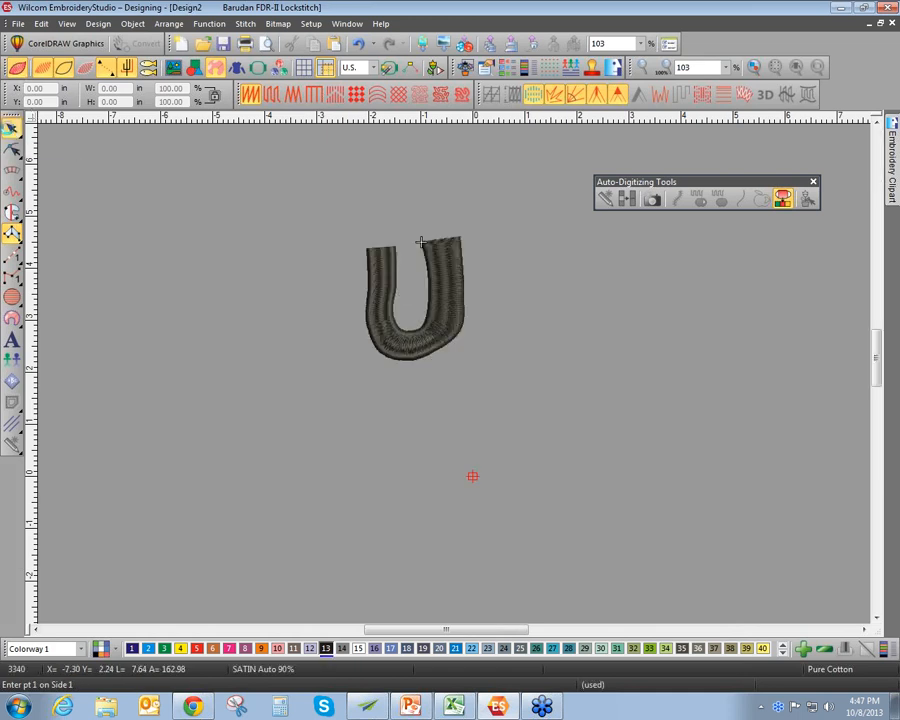
{"action": "left_click", "coordinate": [12, 149]}
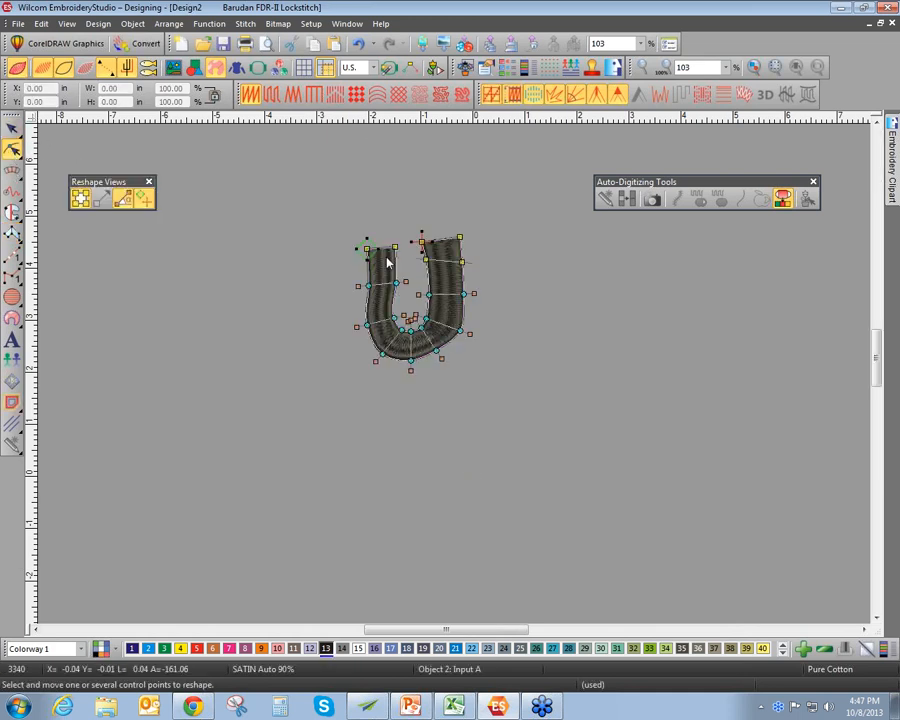
{"action": "left_click_drag", "start_coordinate": [406, 282], "coordinate": [402, 270]}
{"action": "scroll", "coordinate": [402, 273], "scroll_direction": "up", "scroll_amount": 2}
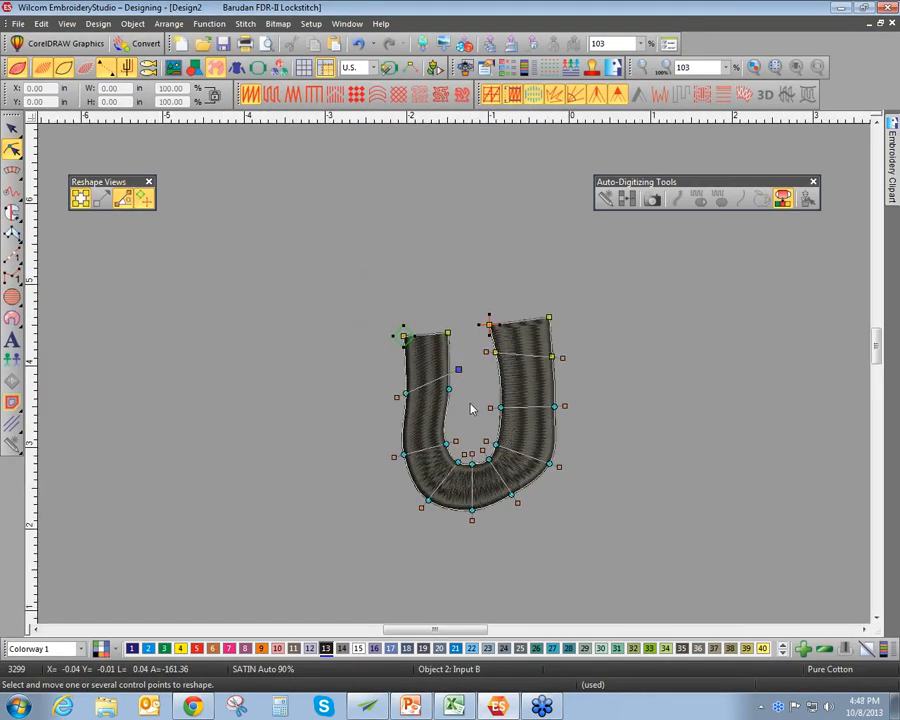
{"action": "mouse_move", "coordinate": [451, 444]}
{"action": "left_mouse_down"}
{"action": "mouse_move", "coordinate": [464, 424]}
{"action": "mouse_move", "coordinate": [453, 432]}
{"action": "left_mouse_up"}
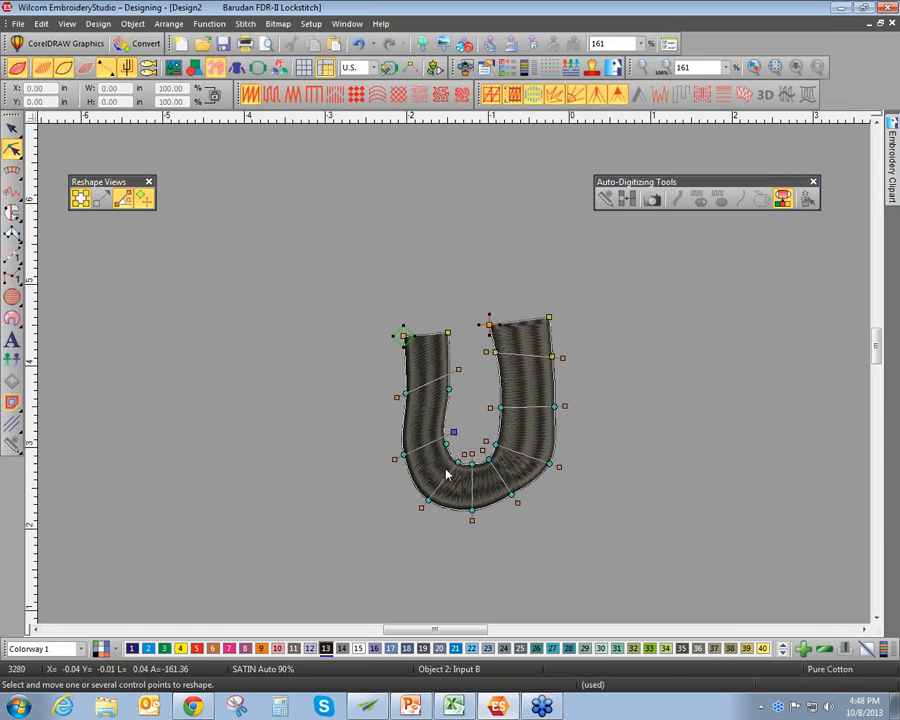
Add two more stitch angle lines across the left arm of the U, adjust their slopes, and delete the column
{"action": "left_click", "coordinate": [448, 410], "text": "ctrl"}
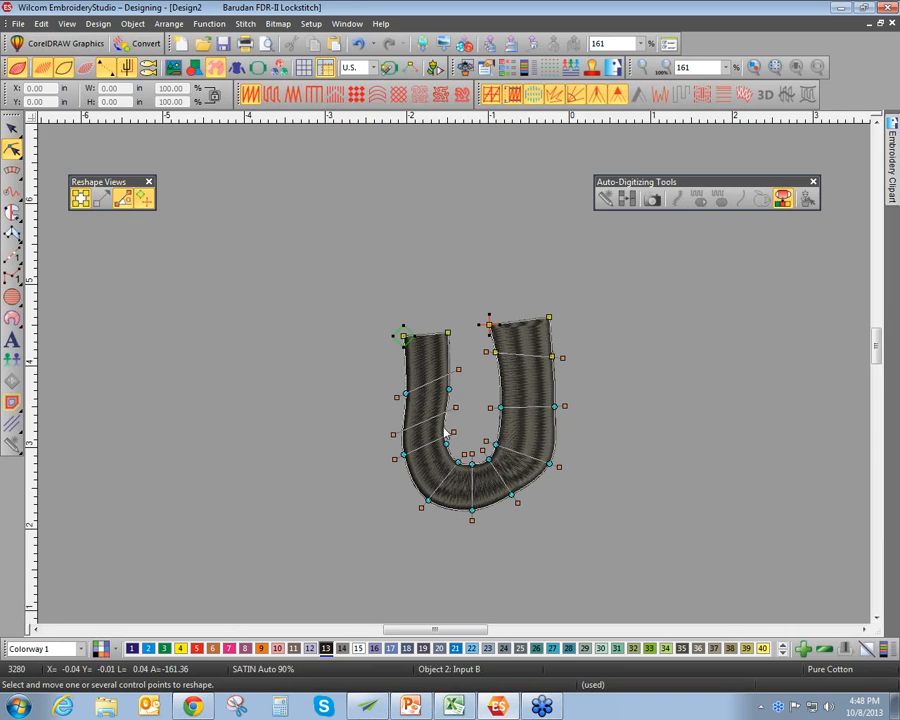
{"action": "left_click_drag", "start_coordinate": [395, 446], "coordinate": [395, 413]}
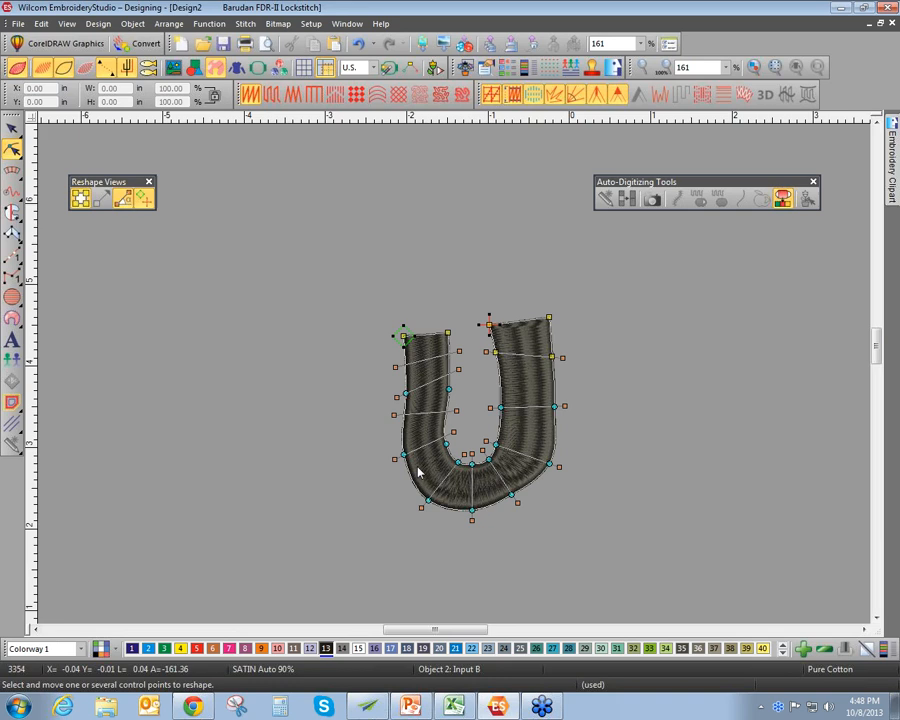
{"action": "left_click_drag", "start_coordinate": [459, 352], "coordinate": [466, 359]}
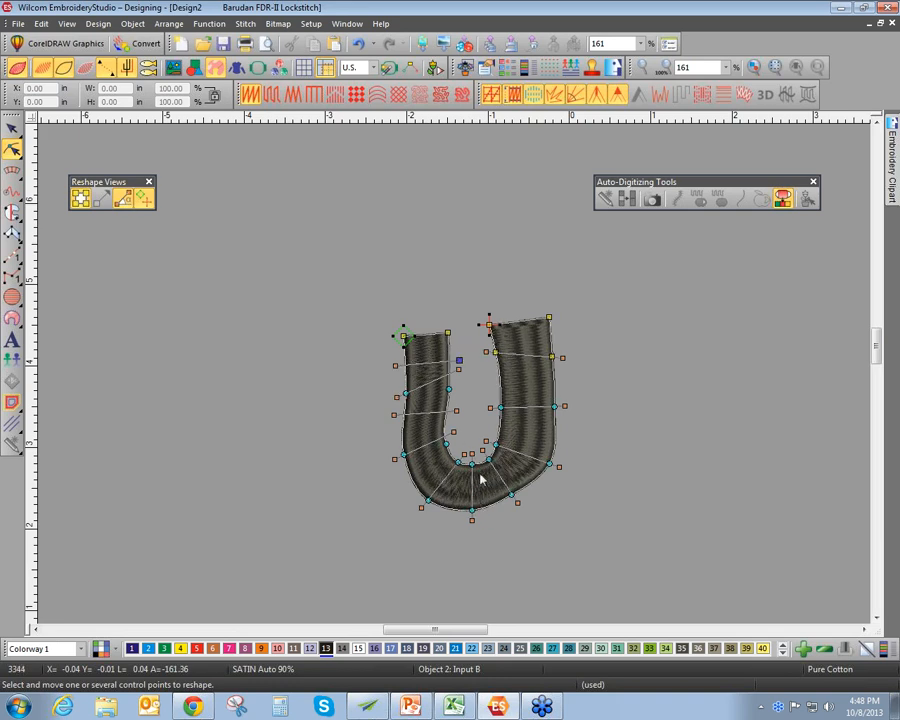
{"action": "scroll", "coordinate": [452, 368], "scroll_direction": "down", "scroll_amount": 3}
{"action": "key", "text": "Escape"}
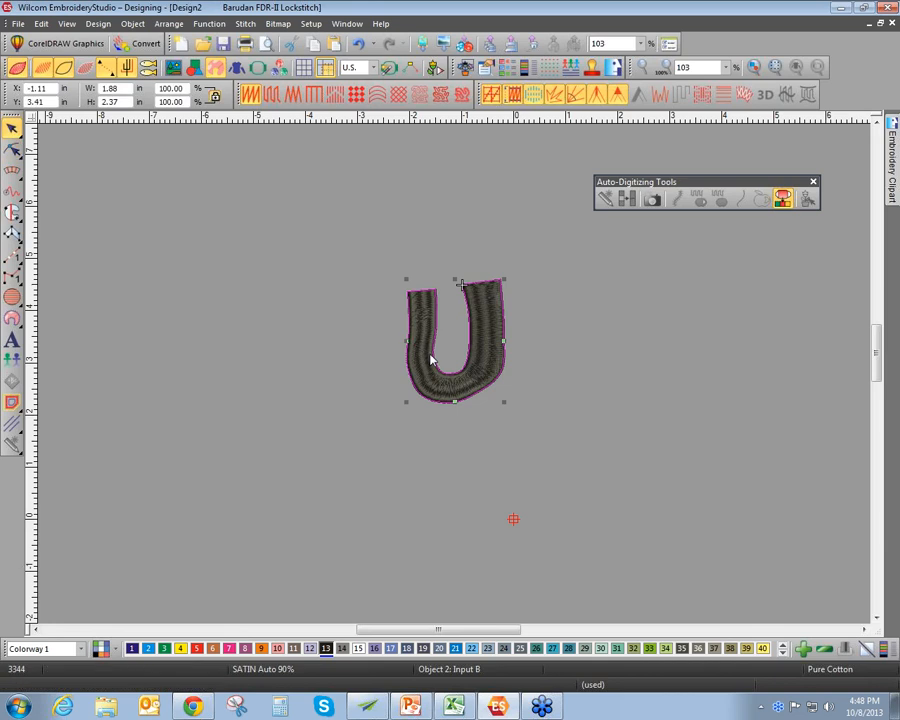
{"action": "key", "text": "Delete"}
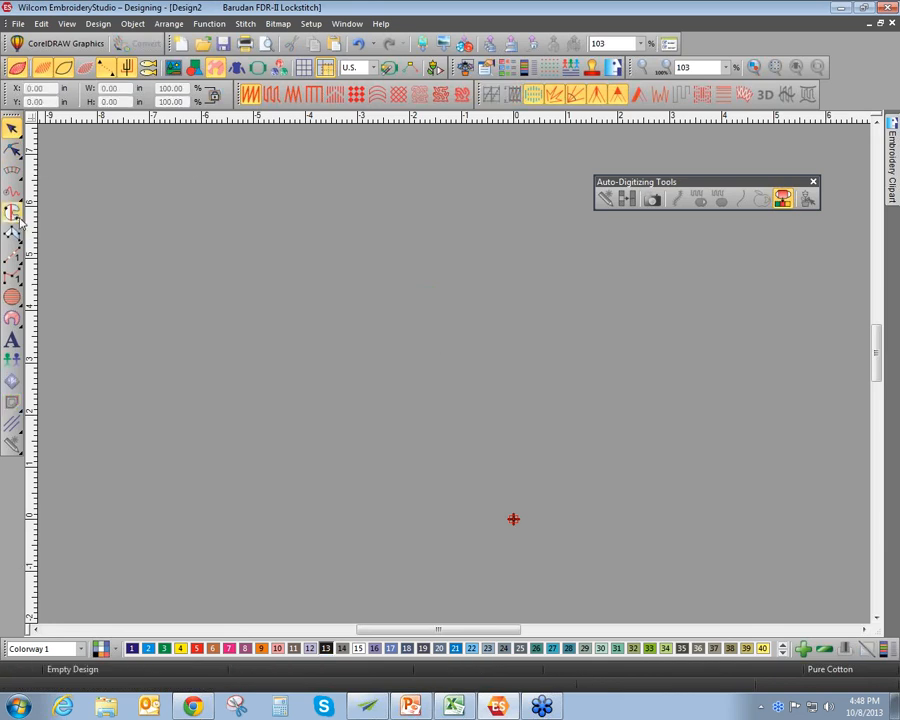
Digitize a D-shaped outer boundary about 2.5 in wide and 3.6 in tall with Fusion Fill, straight on the left and curved on the right
{"action": "left_click", "coordinate": [19, 219]}
{"action": "left_click", "coordinate": [33, 221]}
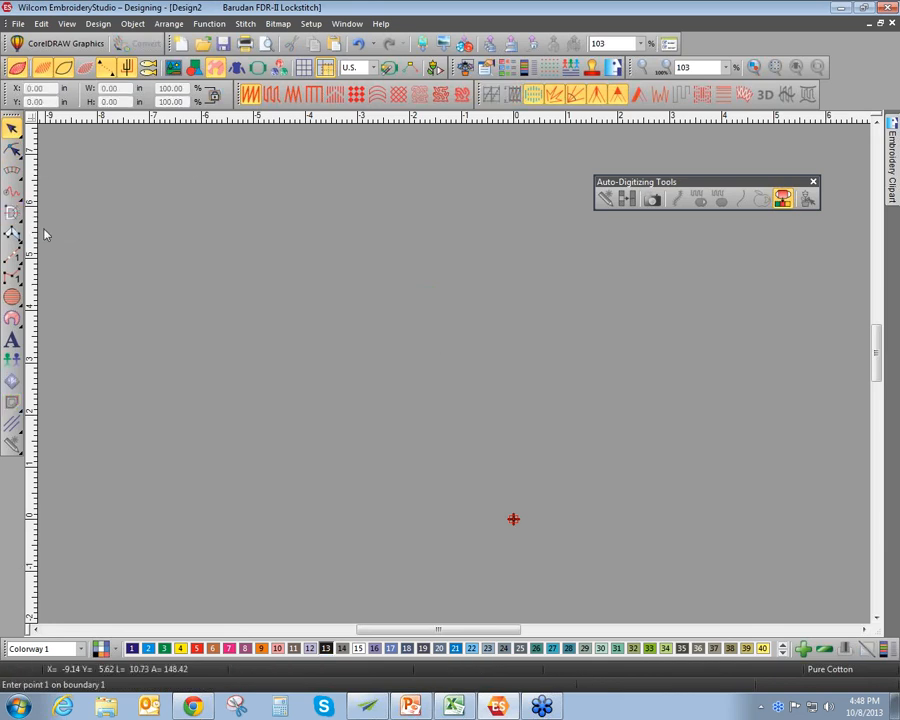
{"action": "left_click", "coordinate": [347, 281]}
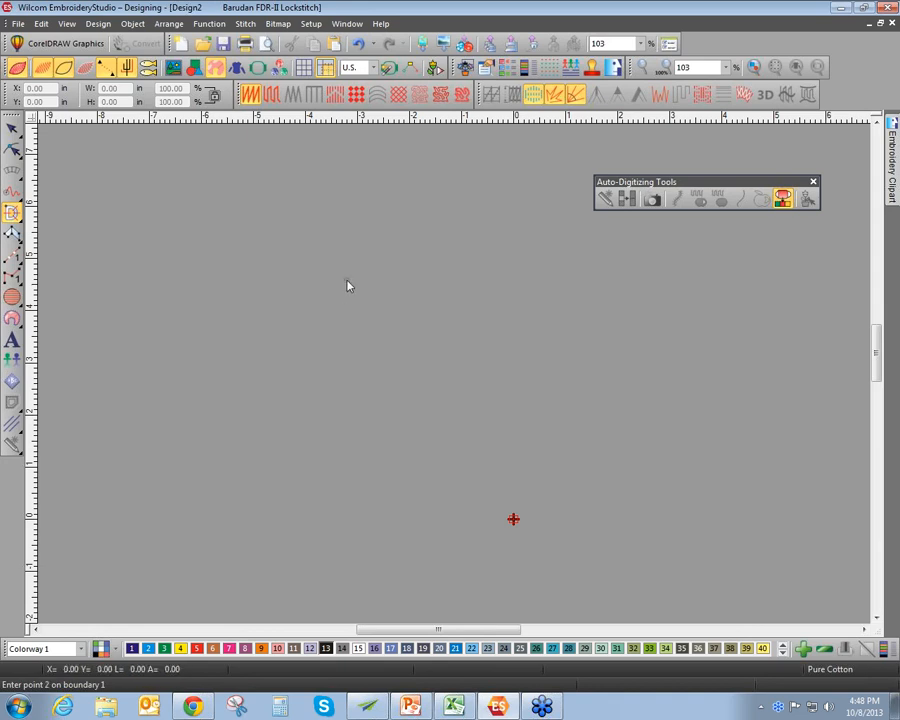
{"action": "left_click", "coordinate": [348, 437]}
{"action": "right_click", "coordinate": [457, 418]}
{"action": "right_click", "coordinate": [465, 315]}
{"action": "right_click", "coordinate": [398, 282]}
{"action": "left_click", "coordinate": [398, 286]}
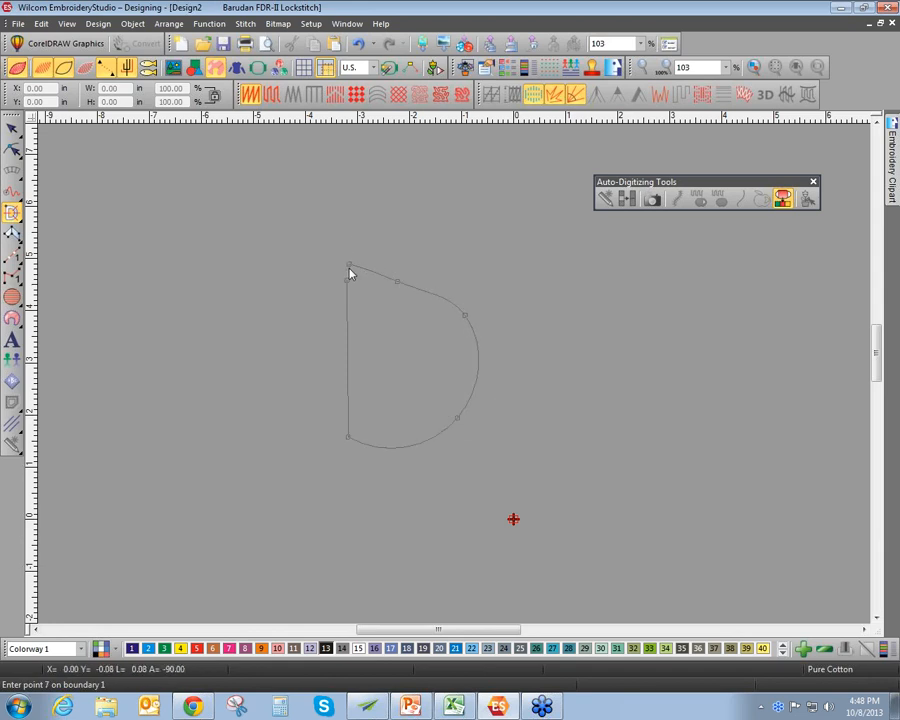
{"action": "key", "text": "Return"}
Digitize the D's inner opening about 1.1 in wide and 2.1 in tall as a second boundary and finish the boundaries
{"action": "left_click", "coordinate": [375, 316]}
{"action": "left_click", "coordinate": [377, 411]}
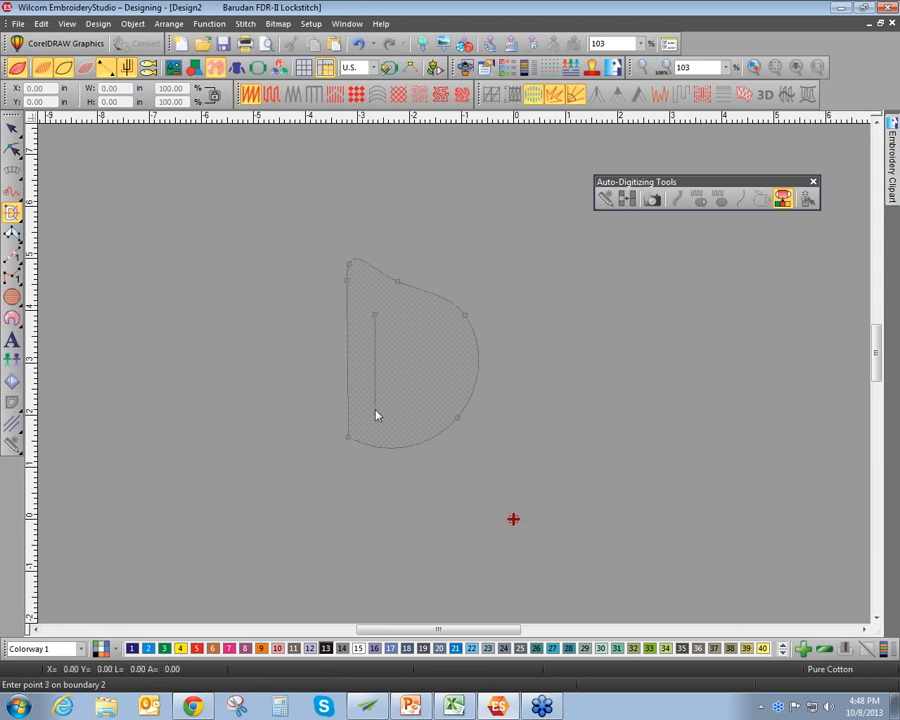
{"action": "right_click", "coordinate": [428, 394]}
{"action": "right_click", "coordinate": [423, 338]}
{"action": "right_click", "coordinate": [386, 307]}
{"action": "key", "text": "Return"}
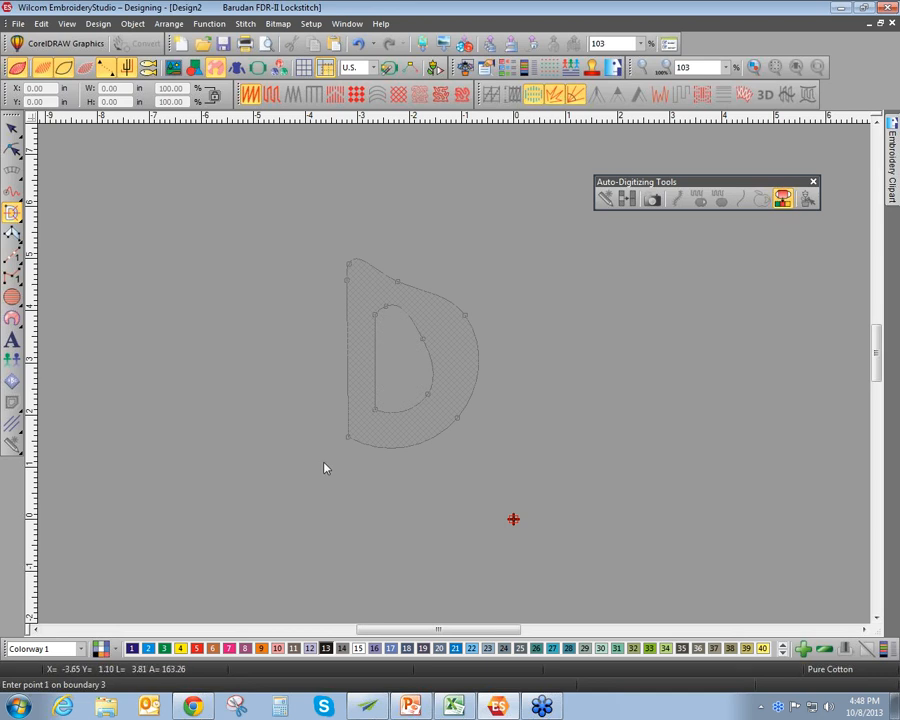
{"action": "key", "text": "Return"}
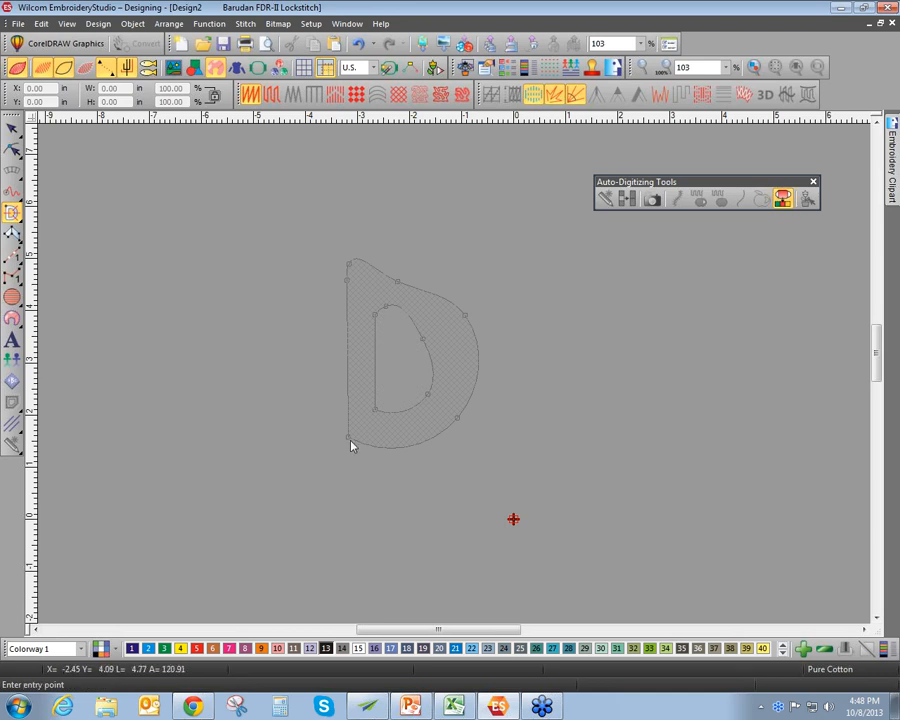
Set entry and exit points on the D's lower edge and lay seven stitch angle lines around it to generate turning satin stitches
{"action": "left_click", "coordinate": [349, 443]}
{"action": "left_click", "coordinate": [444, 436]}
{"action": "left_click", "coordinate": [334, 352]}
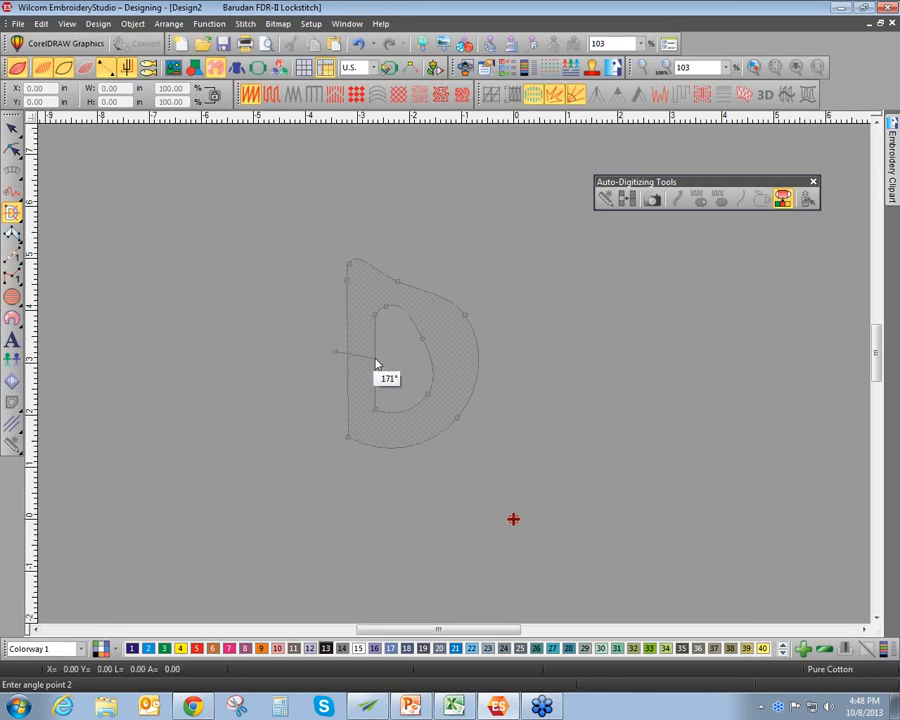
{"action": "left_click", "coordinate": [385, 352]}
{"action": "left_click", "coordinate": [382, 325]}
{"action": "left_click", "coordinate": [340, 273]}
{"action": "left_click", "coordinate": [410, 340]}
{"action": "left_click", "coordinate": [450, 290]}
{"action": "left_click", "coordinate": [420, 362]}
{"action": "left_click", "coordinate": [490, 356]}
{"action": "left_click", "coordinate": [409, 383]}
{"action": "left_click", "coordinate": [466, 461]}
{"action": "left_click", "coordinate": [382, 394]}
{"action": "left_click", "coordinate": [388, 468]}
{"action": "left_click", "coordinate": [377, 392]}
{"action": "left_click", "coordinate": [328, 425]}
{"action": "key", "text": "Return"}
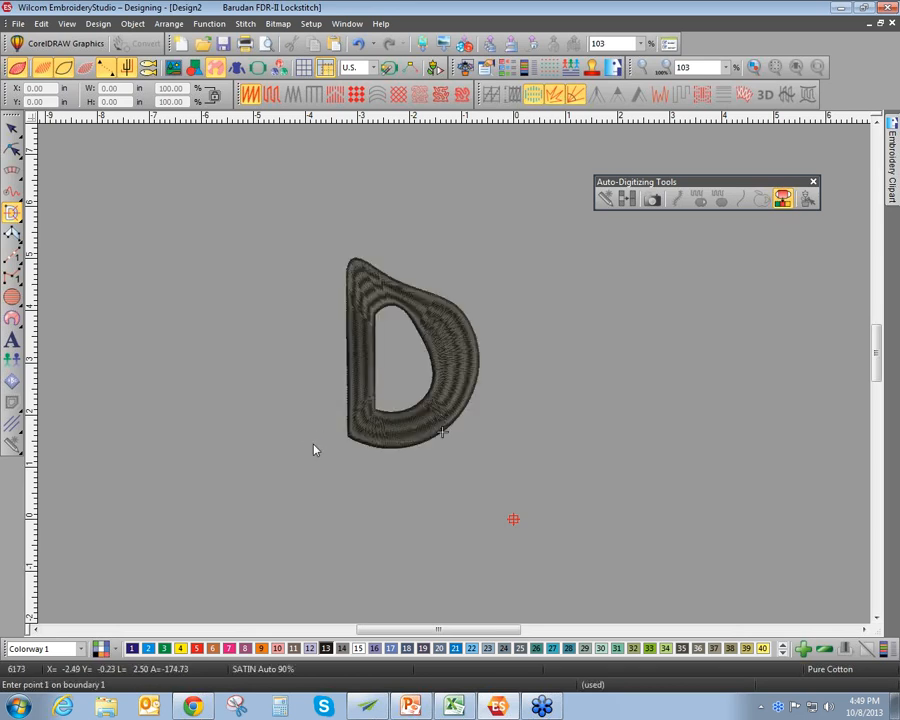
Reshape the D by moving the outer end of its upper-right stitch angle line down the curve, and delete the D
{"action": "left_click", "coordinate": [12, 149]}
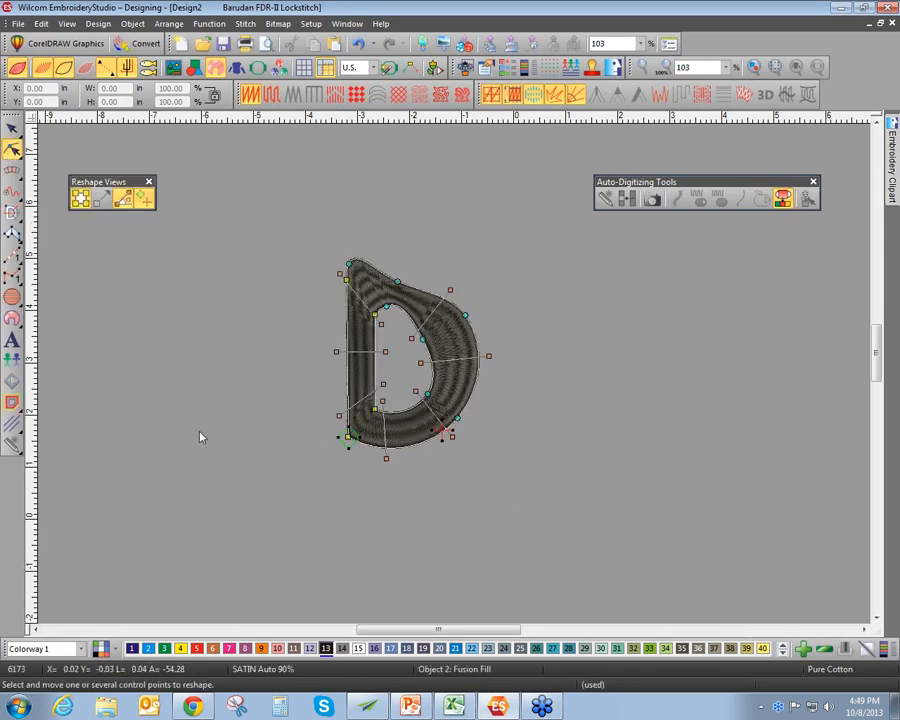
{"action": "mouse_move", "coordinate": [448, 291]}
{"action": "left_mouse_down"}
{"action": "mouse_move", "coordinate": [436, 264]}
{"action": "mouse_move", "coordinate": [442, 285]}
{"action": "mouse_move", "coordinate": [462, 298]}
{"action": "left_mouse_up"}
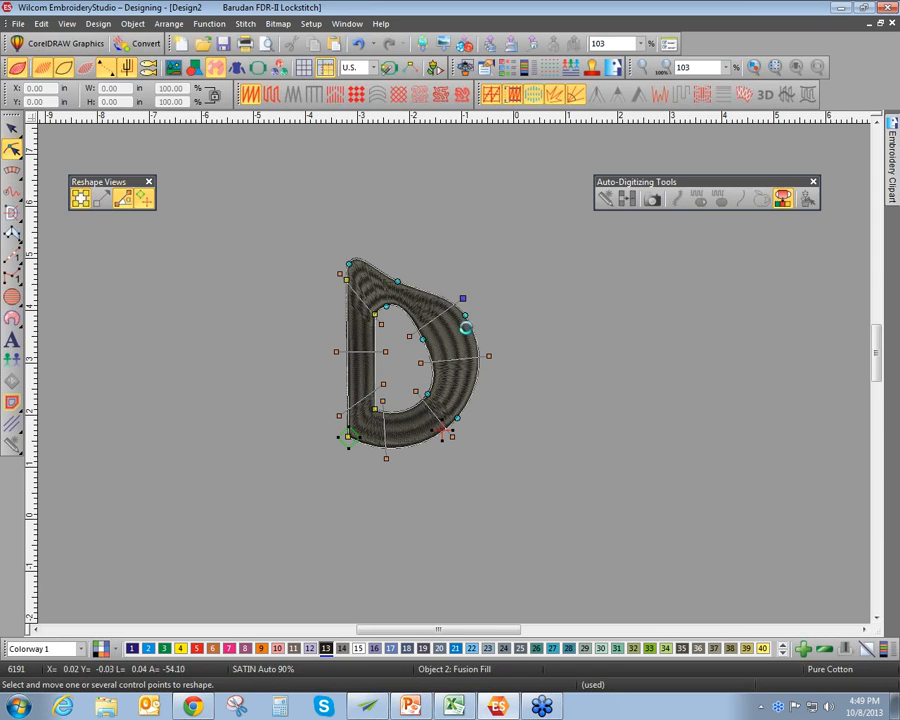
{"action": "key", "text": "Escape"}
{"action": "key", "text": "Delete"}
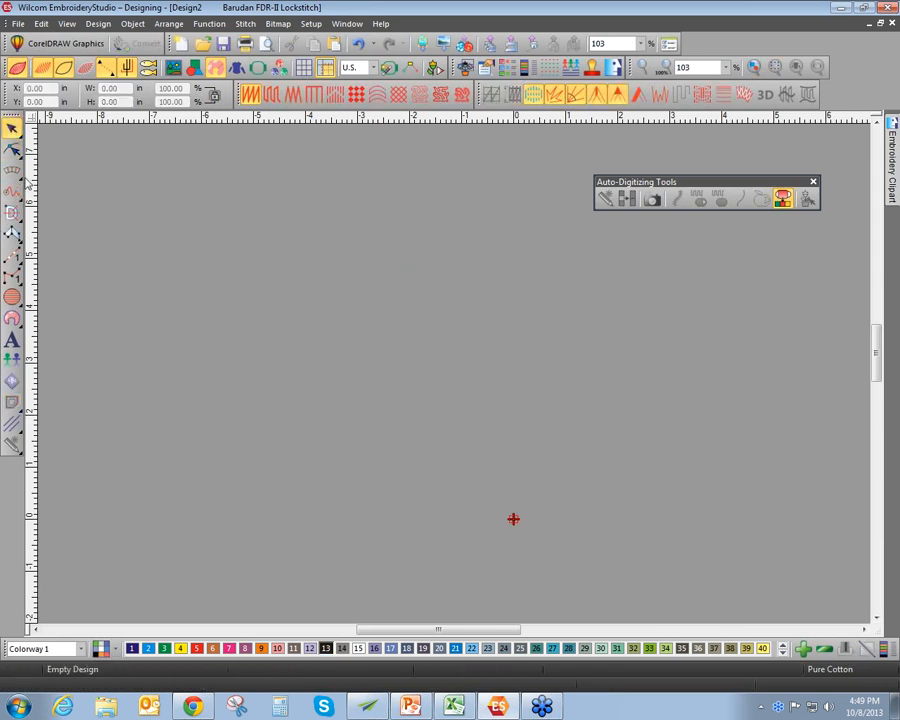
Digitize a filled circle about 3.8 in in diameter in the upper part of the empty design
{"action": "left_click", "coordinate": [17, 258]}
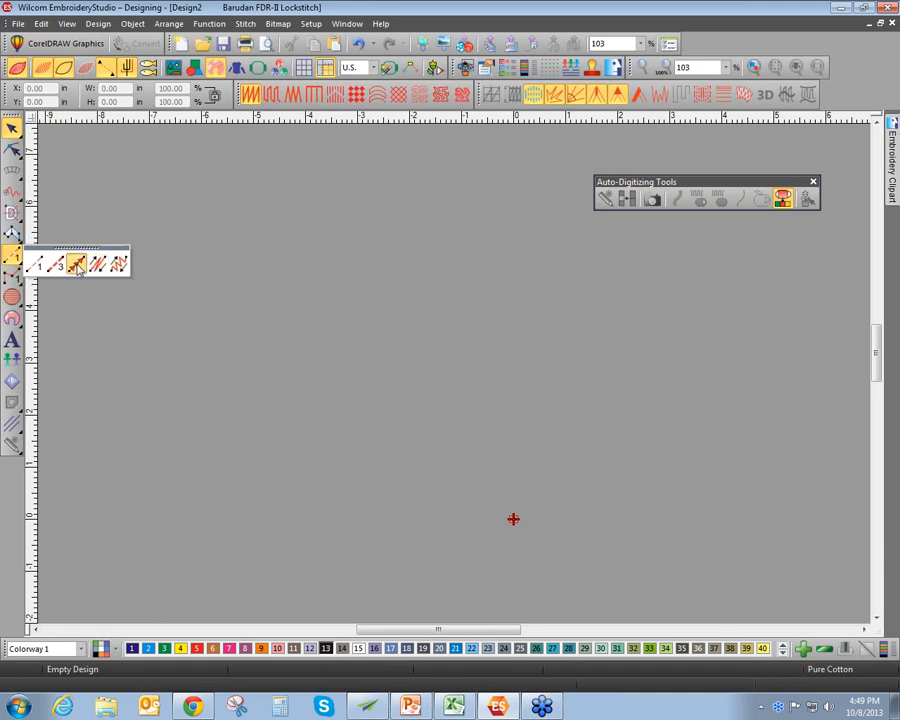
{"action": "left_click", "coordinate": [76, 265]}
{"action": "left_click", "coordinate": [12, 298]}
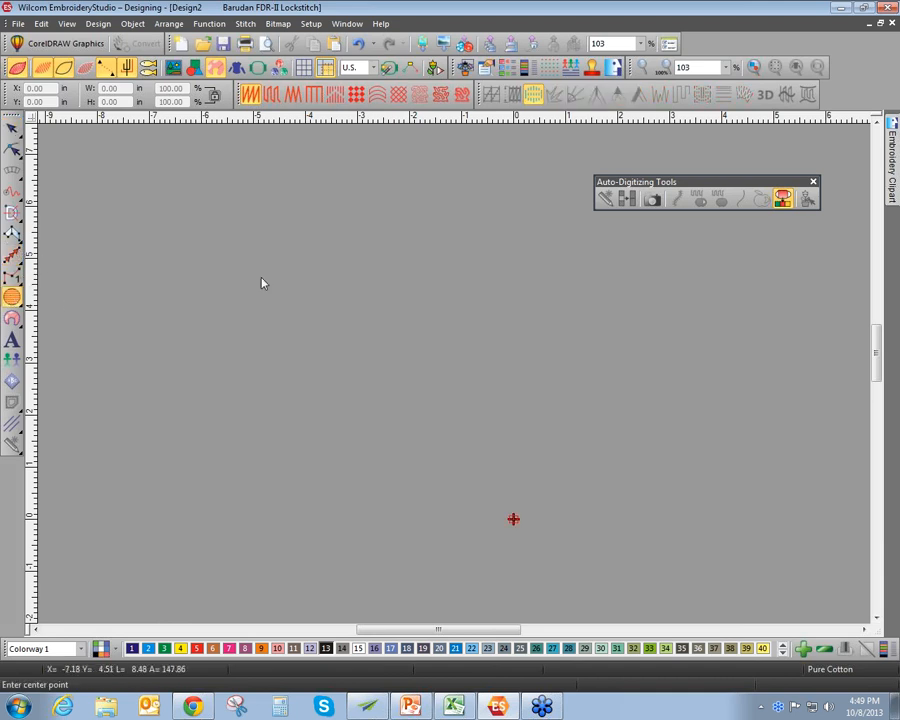
{"action": "left_click", "coordinate": [366, 296]}
{"action": "left_click", "coordinate": [432, 378]}
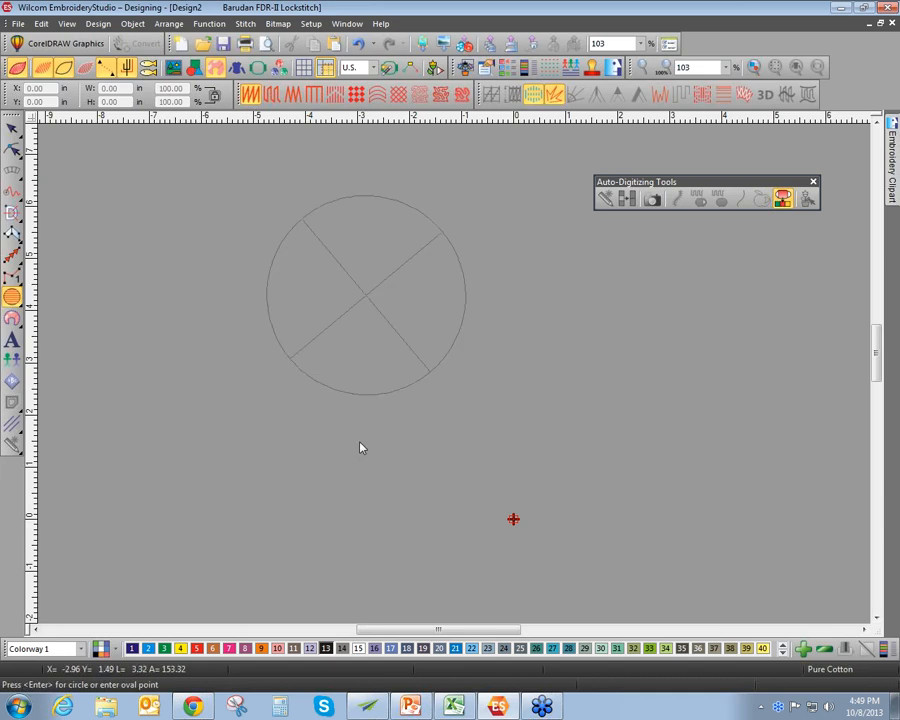
{"action": "key", "text": "Return"}
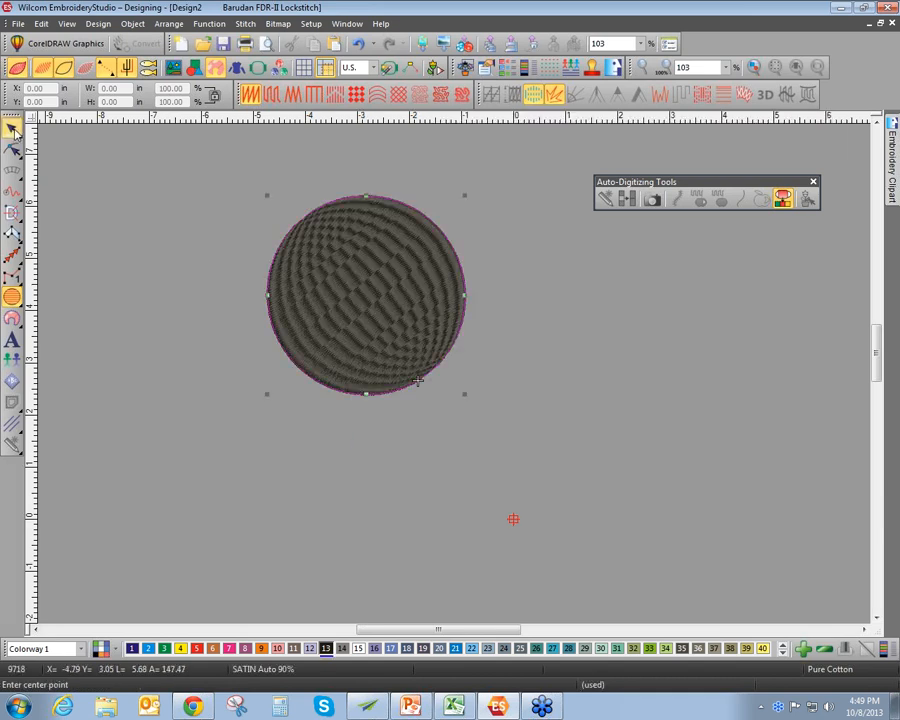
Change the circle's fill to Tatami and recolor it with green thread color 3
{"action": "key", "text": "Escape"}
{"action": "left_click", "coordinate": [271, 94]}
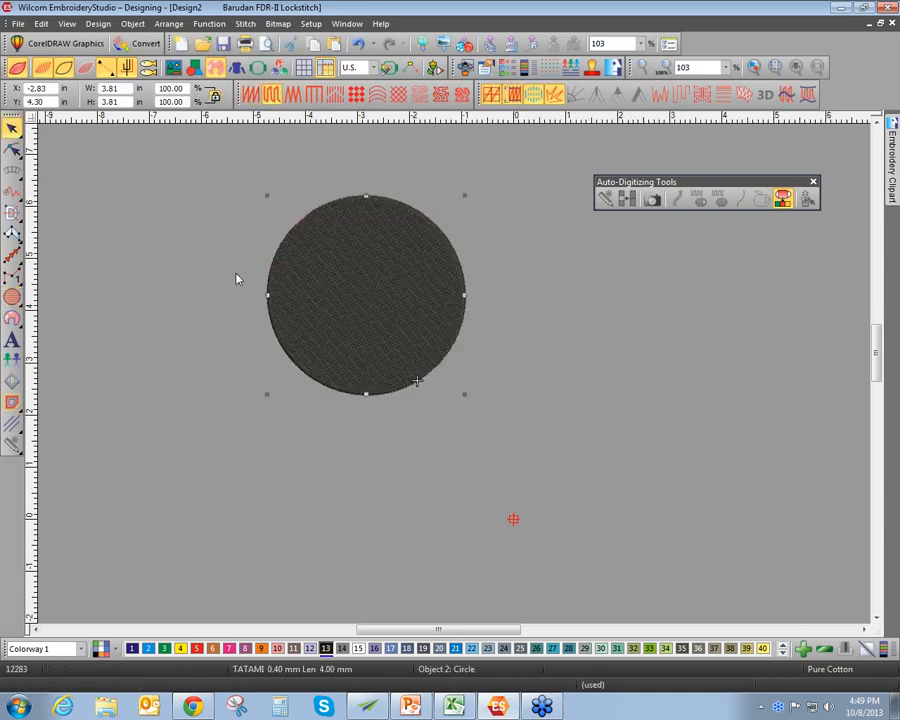
{"action": "left_click", "coordinate": [166, 649]}
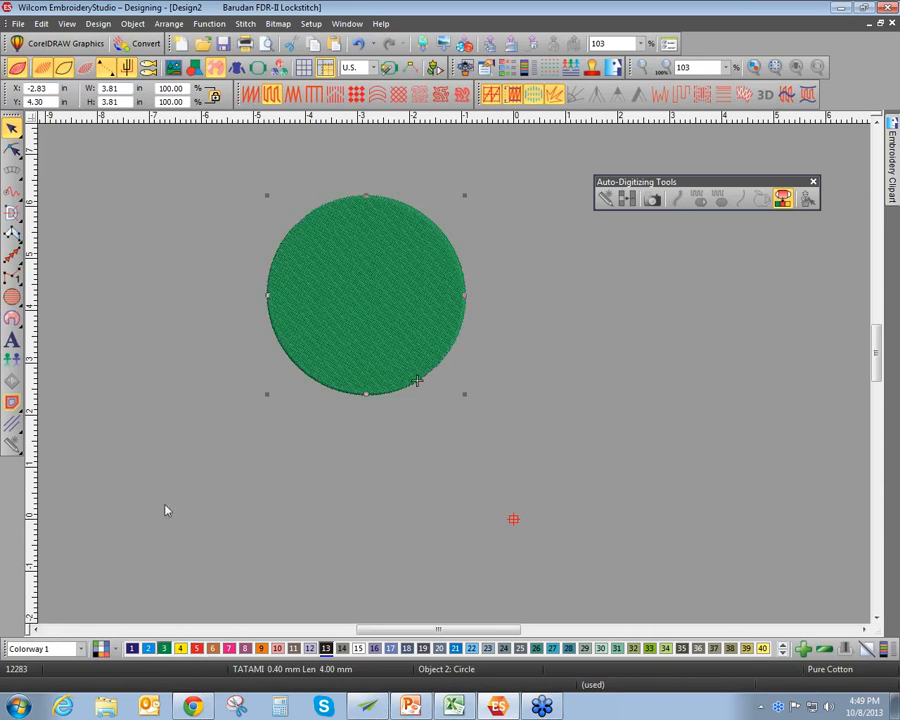
Start a Motif Run, open its outline properties, close the Auto-Digitizing Tools, and expand the Single Motifs pattern library
{"action": "left_click", "coordinate": [13, 257]}
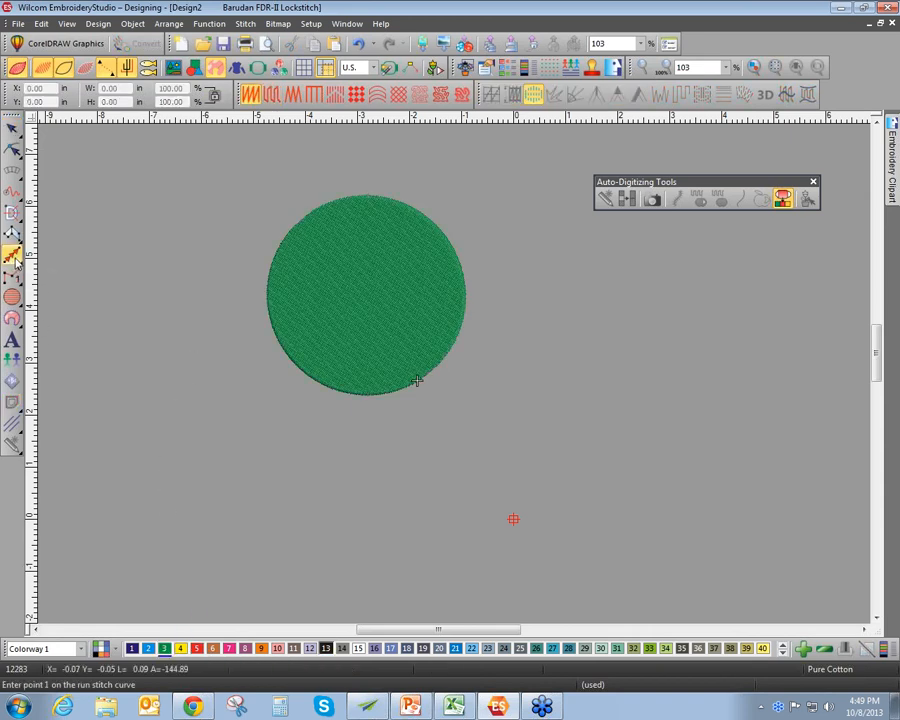
{"action": "right_click", "coordinate": [14, 254]}
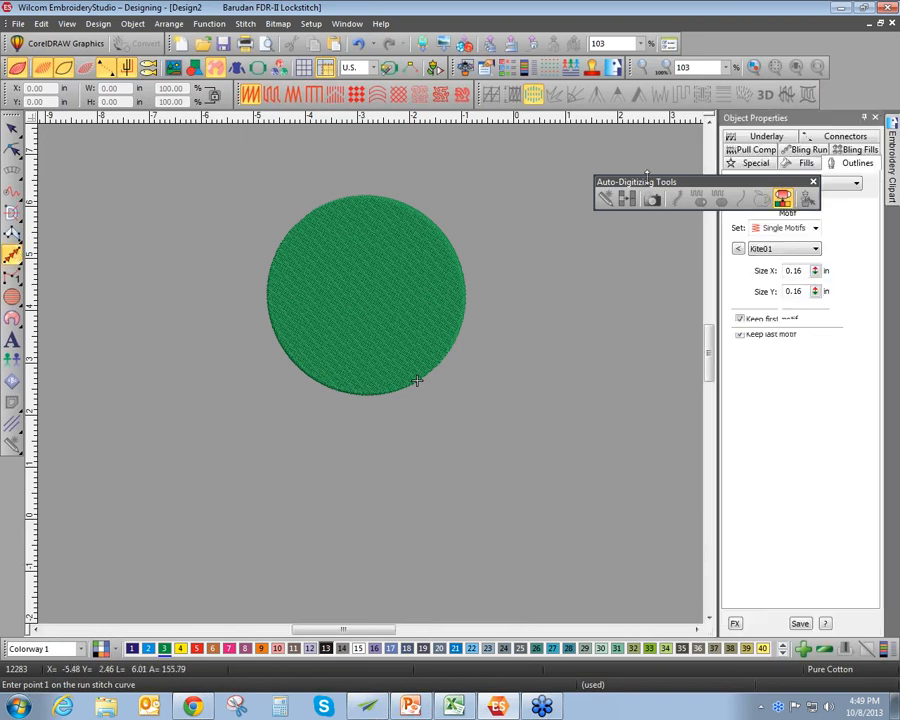
{"action": "left_click", "coordinate": [813, 182]}
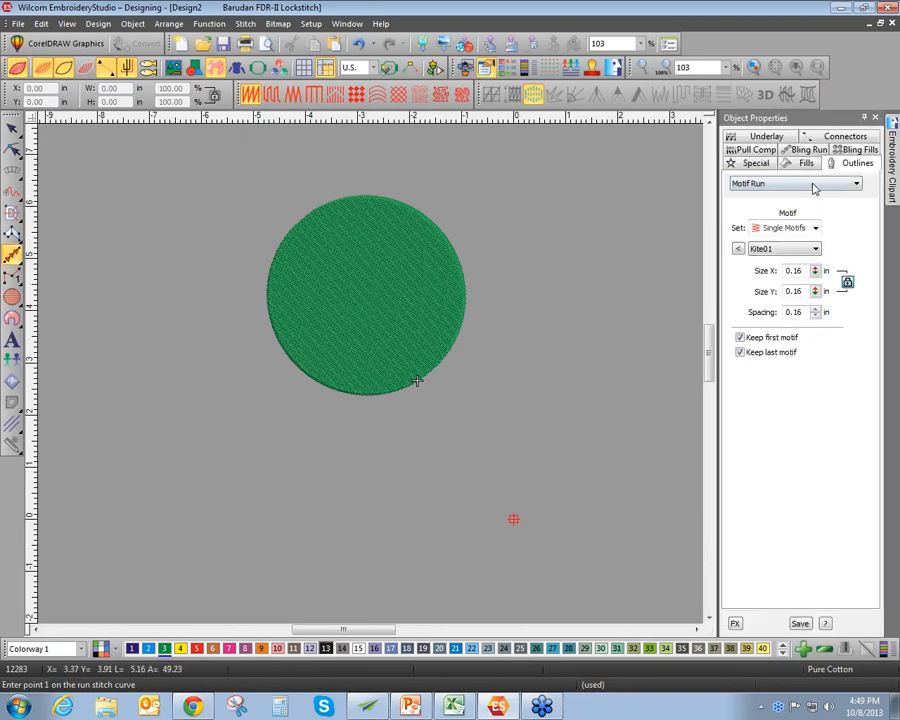
{"action": "left_click", "coordinate": [739, 251]}
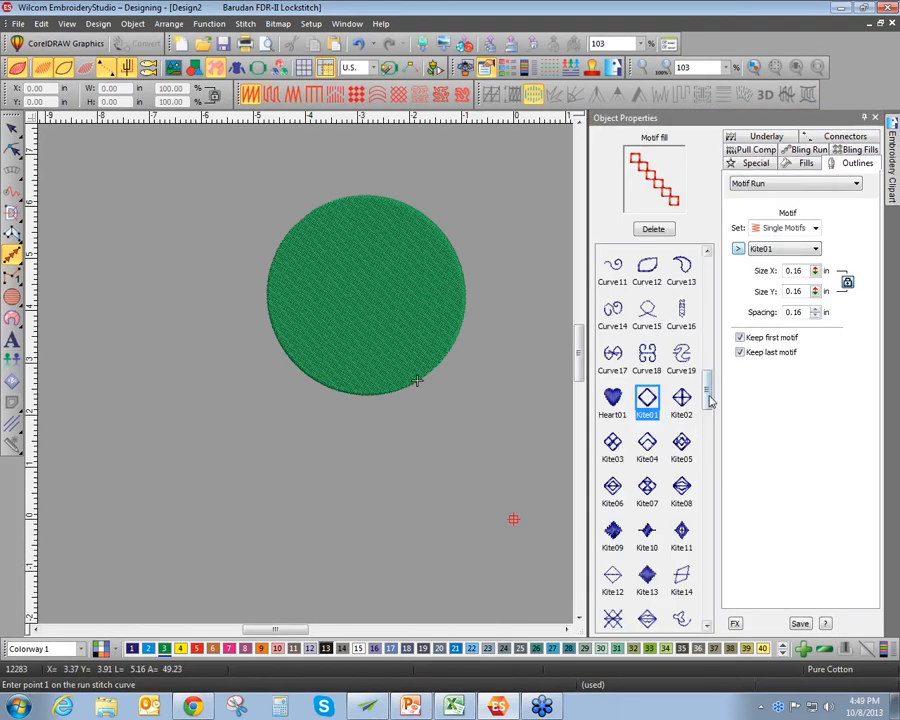
{"action": "mouse_move", "coordinate": [710, 398]}
{"action": "left_mouse_down"}
{"action": "mouse_move", "coordinate": [708, 441]}
{"action": "mouse_move", "coordinate": [708, 389]}
{"action": "left_mouse_up"}
Digitize a closed Motif Run outline with the Kite01 motif around the edge of the green circle
{"action": "left_click", "coordinate": [509, 214]}
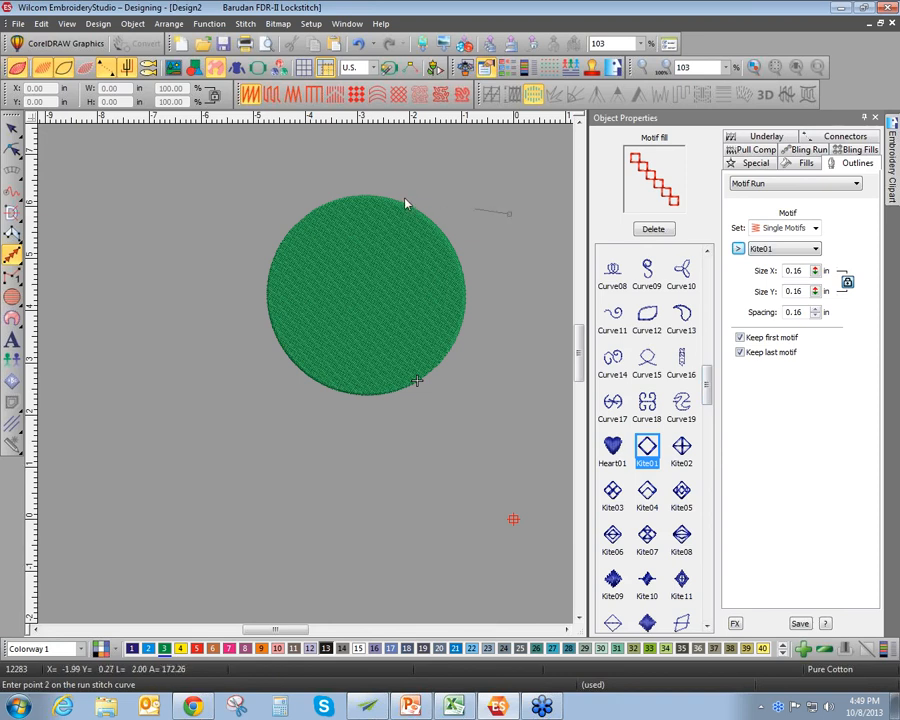
{"action": "scroll", "coordinate": [389, 227], "scroll_direction": "up", "scroll_amount": 3}
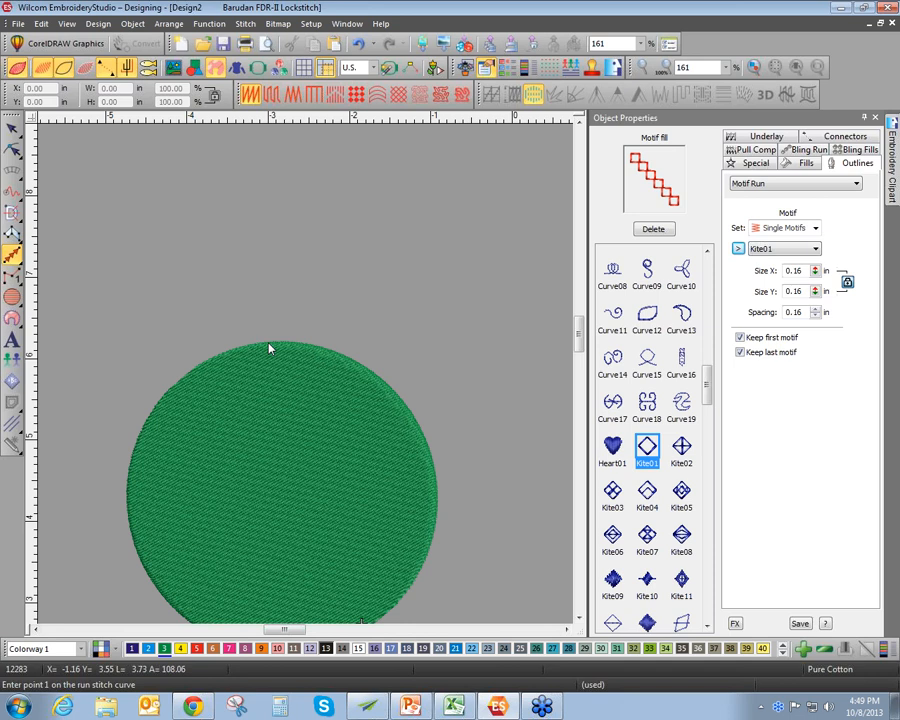
{"action": "left_click", "coordinate": [270, 348]}
{"action": "left_click", "coordinate": [414, 417]}
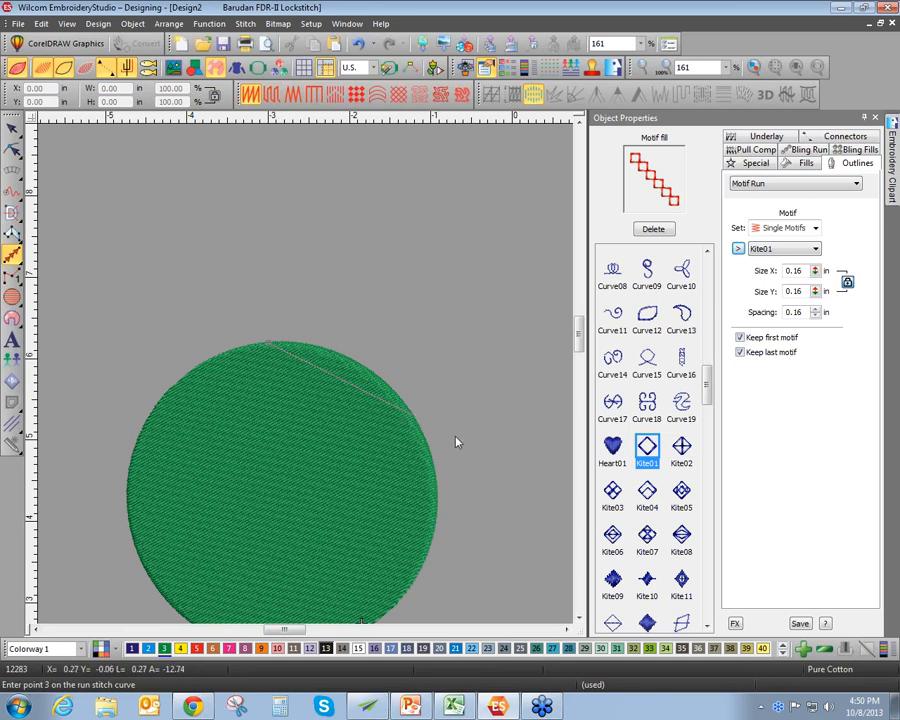
{"action": "left_click", "coordinate": [414, 587]}
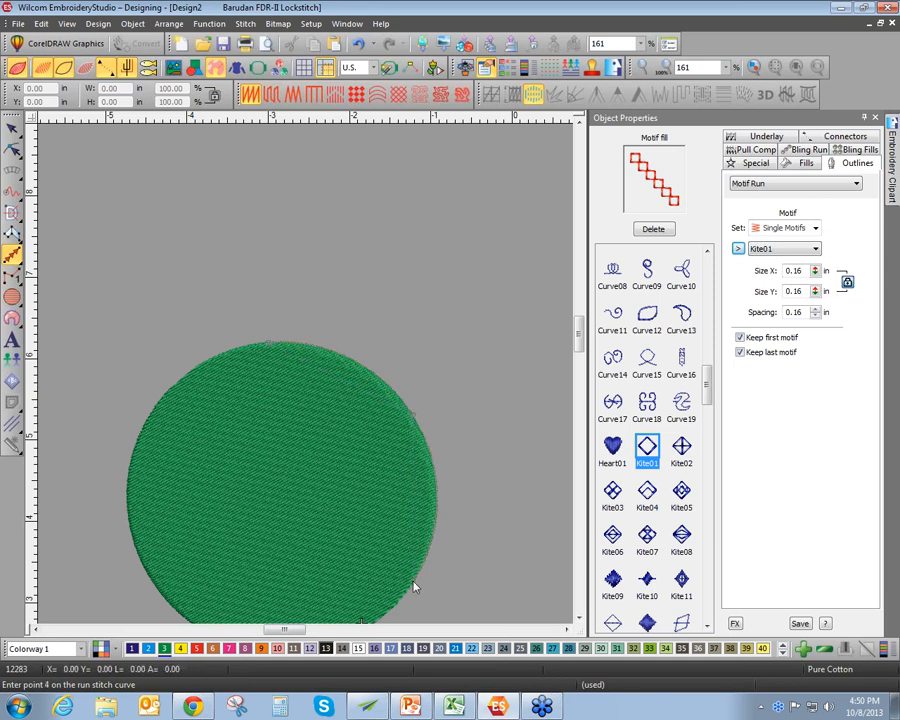
{"action": "scroll", "coordinate": [307, 379], "scroll_direction": "down", "scroll_amount": 1}
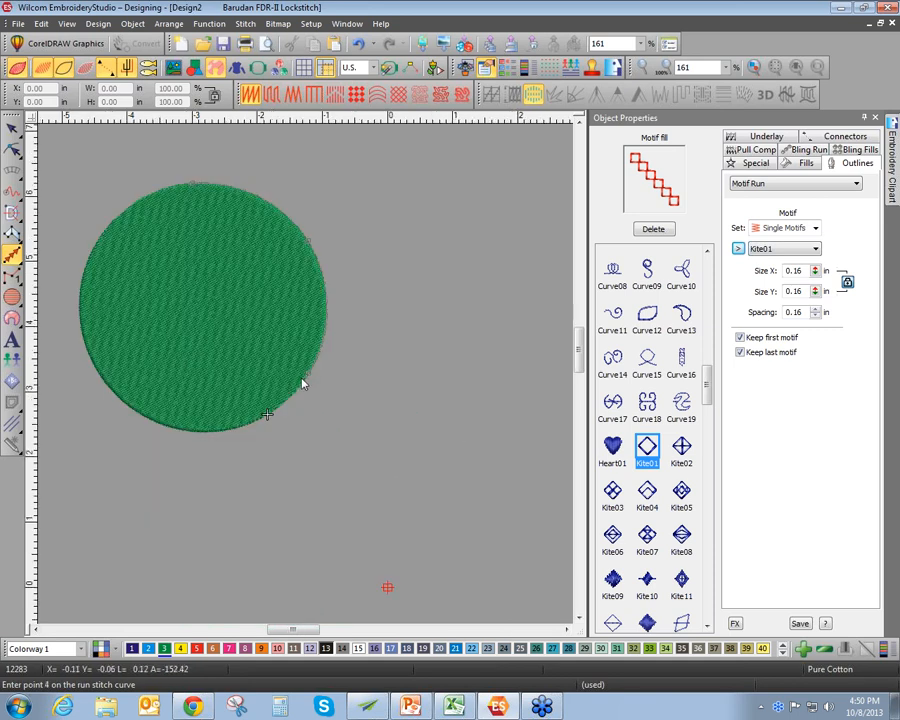
{"action": "left_click", "coordinate": [211, 434]}
{"action": "left_click", "coordinate": [106, 381]}
{"action": "left_click", "coordinate": [81, 296]}
{"action": "left_click", "coordinate": [137, 209]}
{"action": "left_click", "coordinate": [193, 189]}
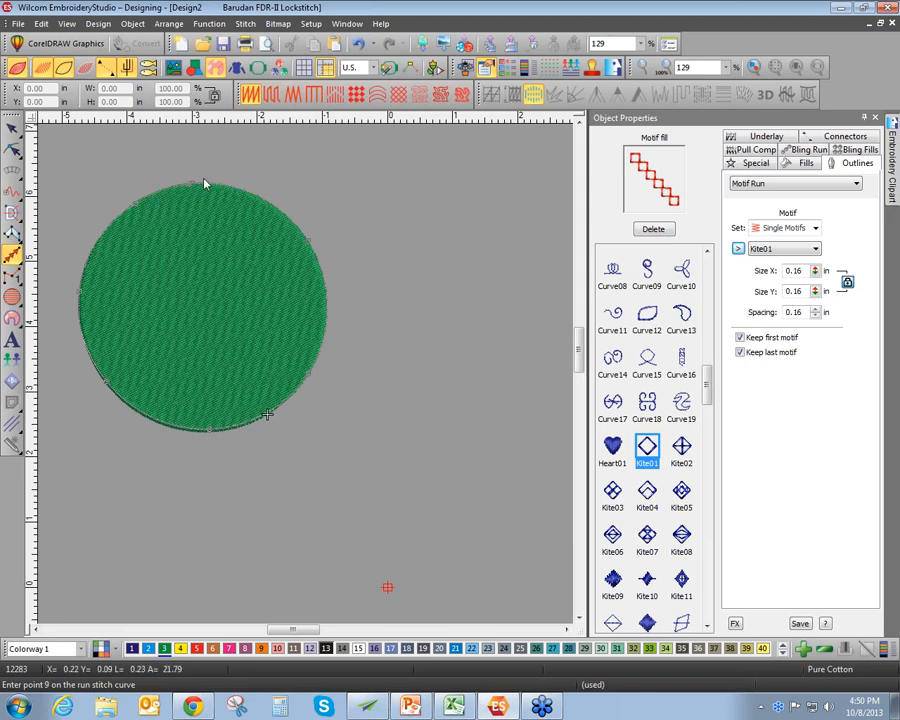
{"action": "key", "text": "Return"}
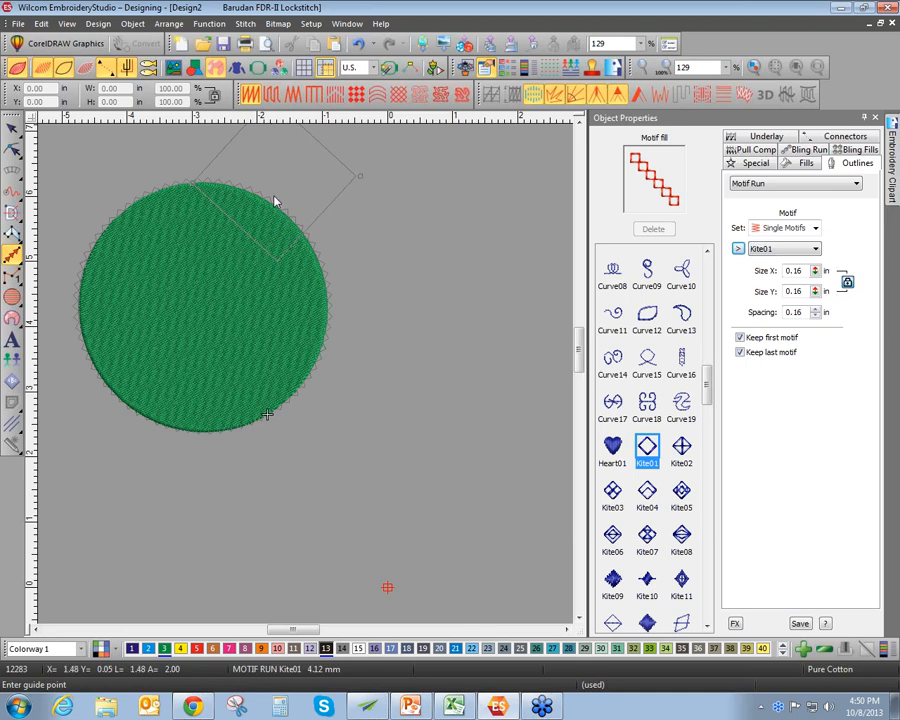
Place the guide points to size the border's Kite01 motifs at about 0.26 in and generate the run
{"action": "left_click", "coordinate": [208, 186]}
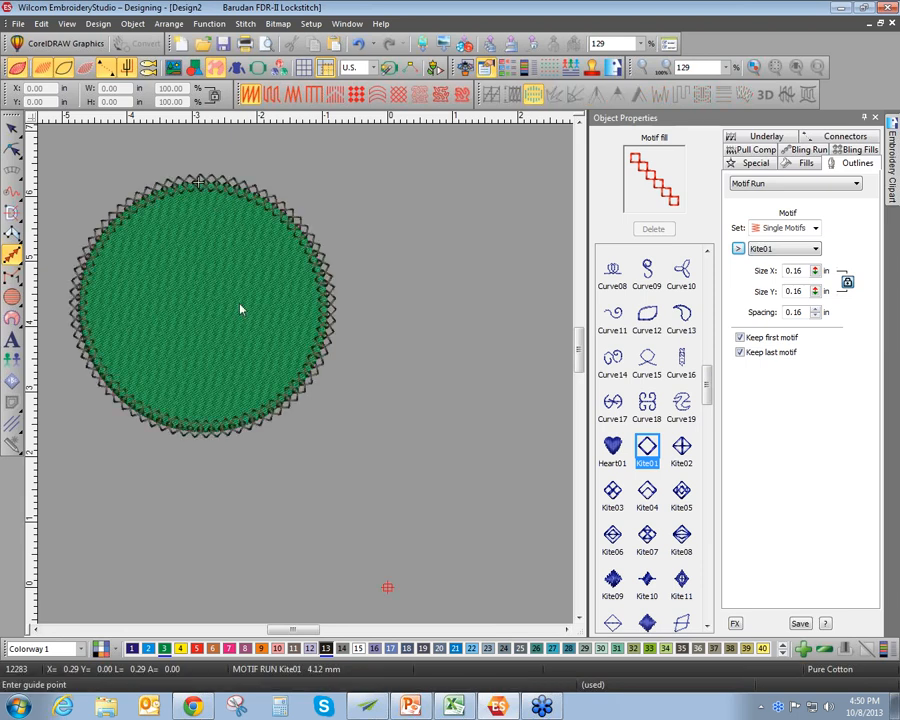
{"action": "left_click", "coordinate": [340, 331]}
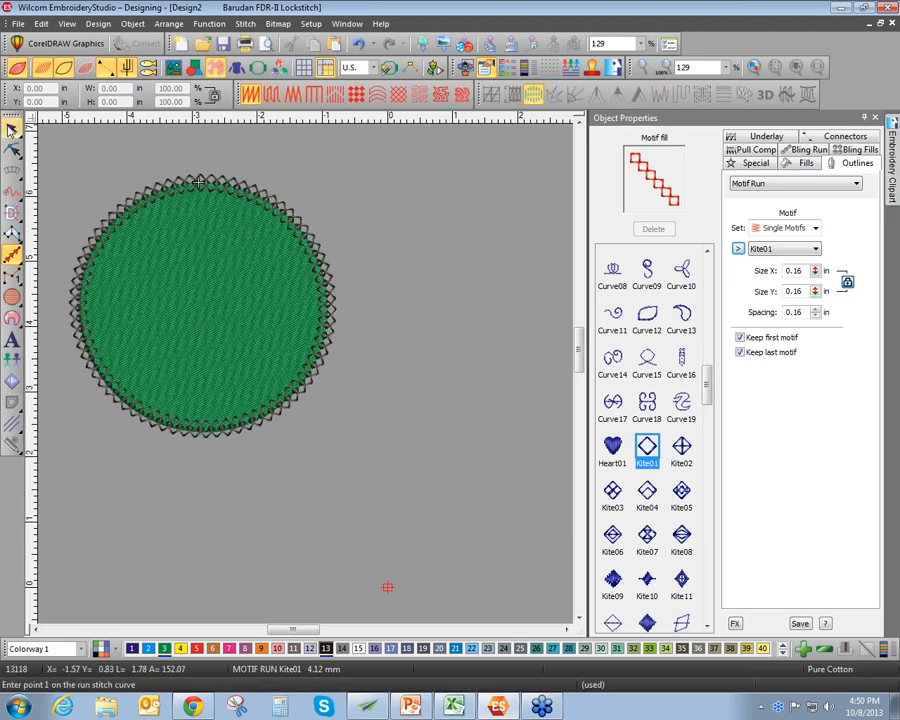
{"action": "key", "text": "Return"}
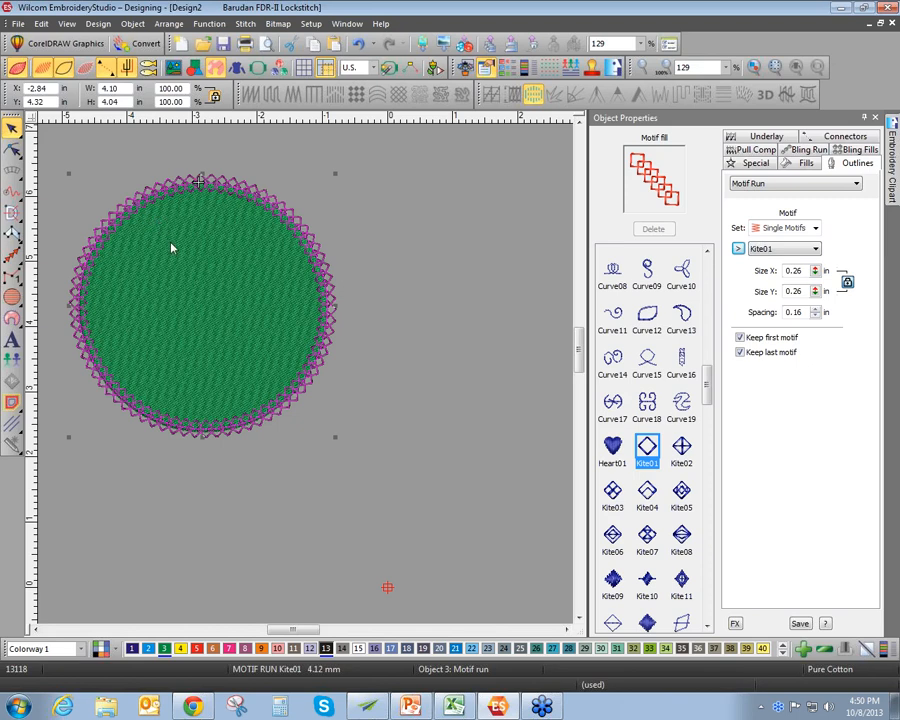
Change the green circle's fill to Motif Fill, try the Kite motifs, and choose the Heart01 motif
{"action": "left_click", "coordinate": [227, 291]}
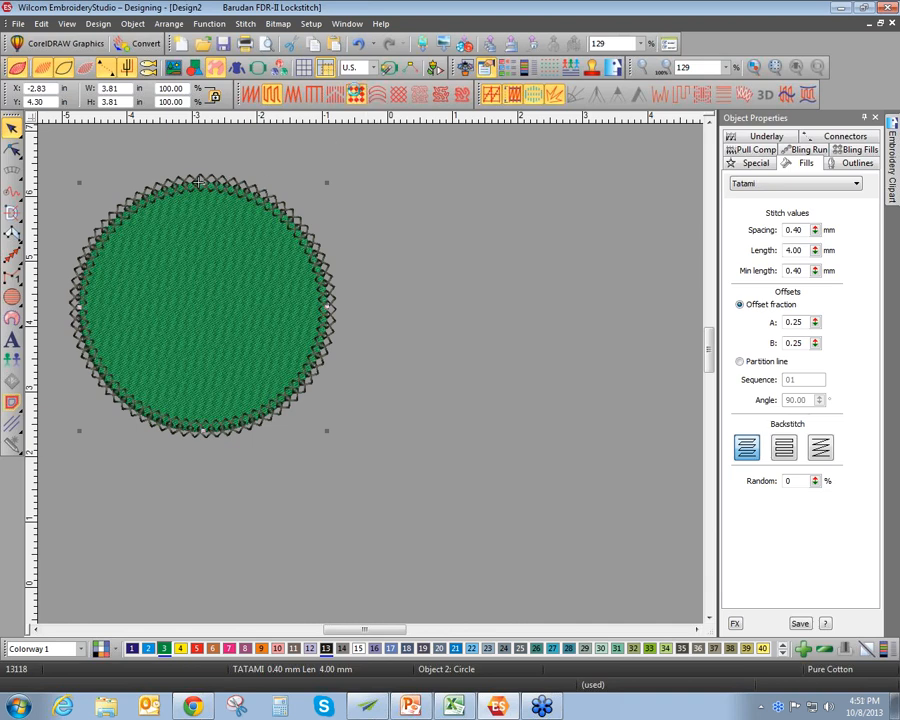
{"action": "left_click", "coordinate": [356, 94]}
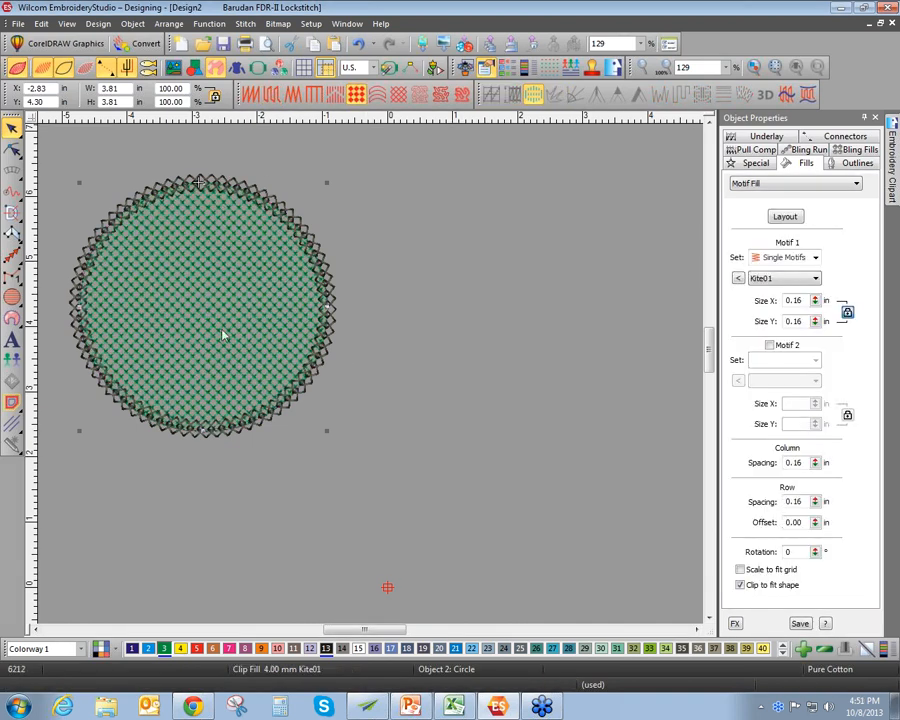
{"action": "left_click", "coordinate": [739, 278]}
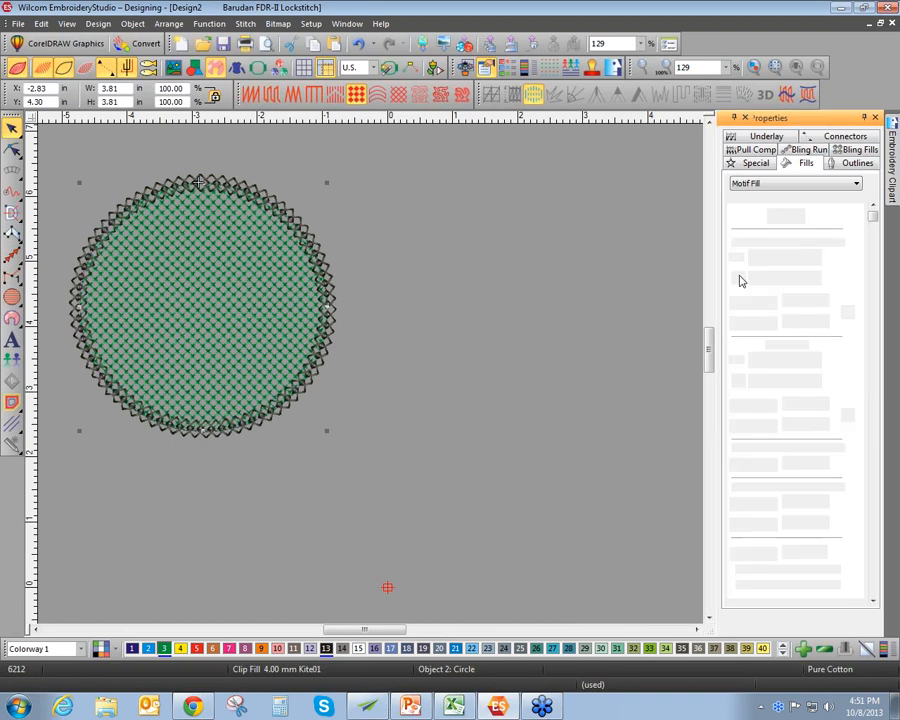
{"action": "left_click", "coordinate": [616, 400]}
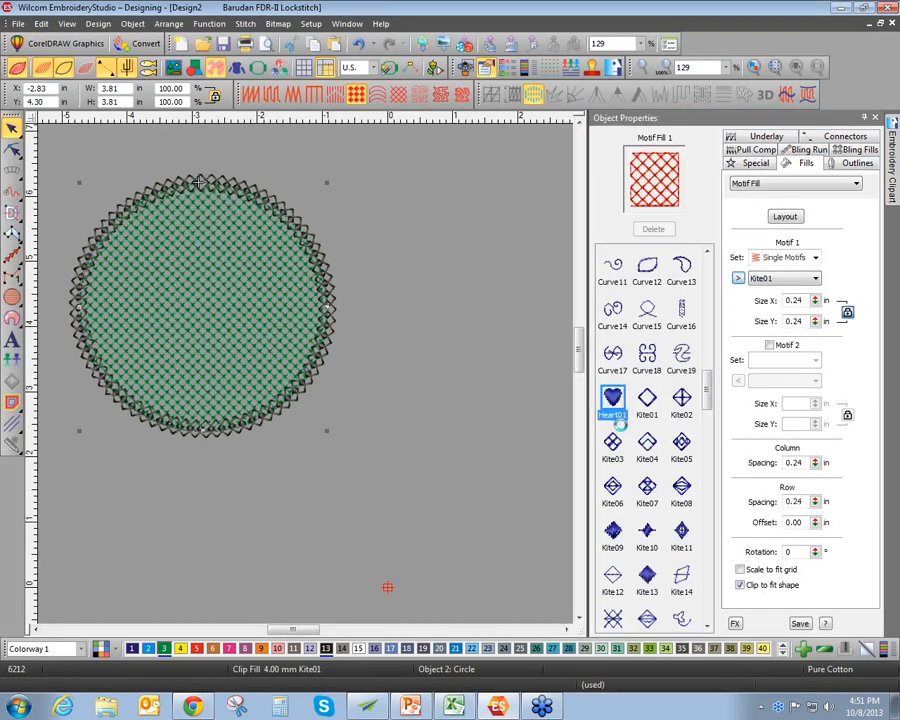
{"action": "left_click", "coordinate": [648, 445]}
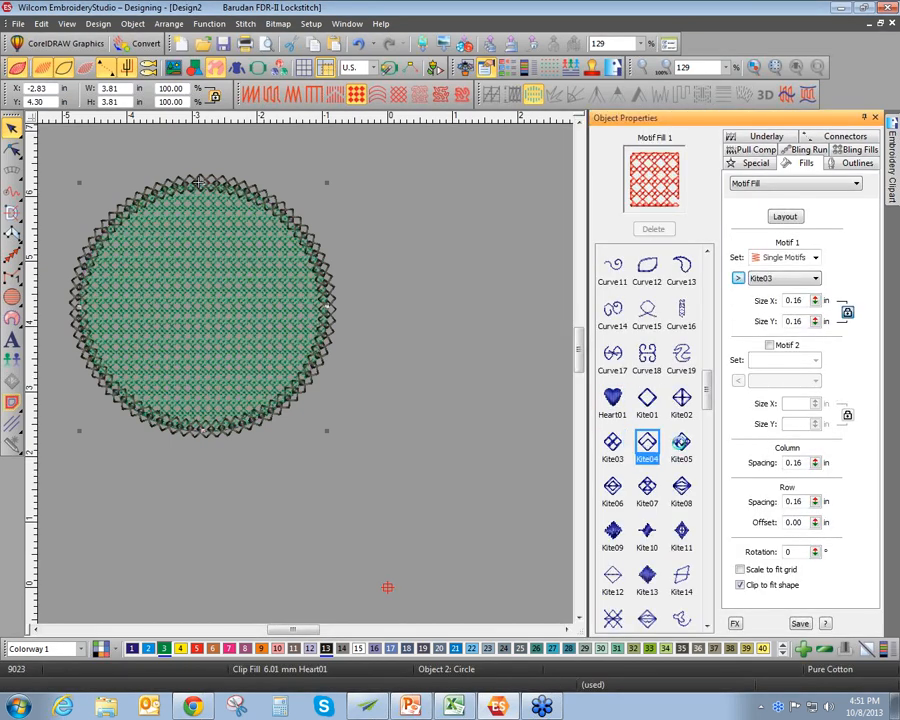
{"action": "left_click", "coordinate": [683, 447]}
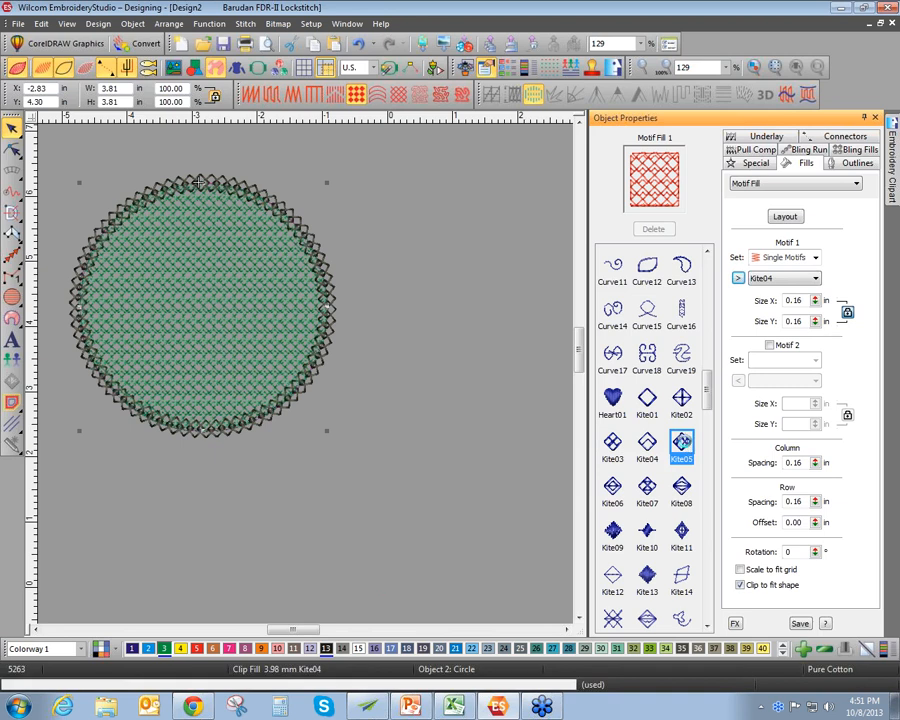
{"action": "left_click", "coordinate": [613, 400]}
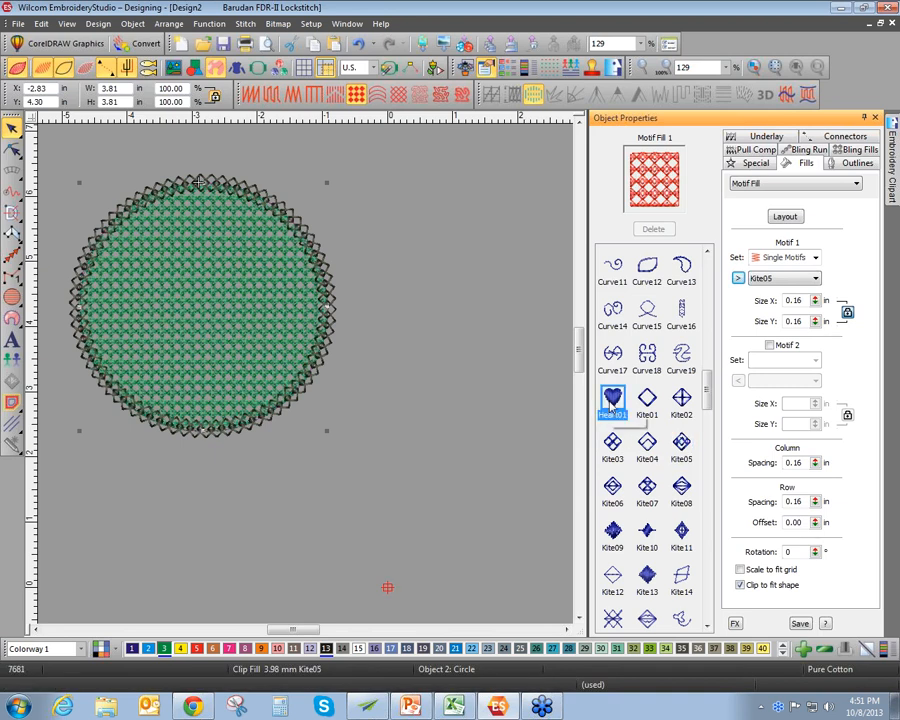
Edit the heart fill's layout, rotating it about 9° and enlarging the hearts to about 0.55 in with 0.68 in column spacing
{"action": "left_click", "coordinate": [785, 216]}
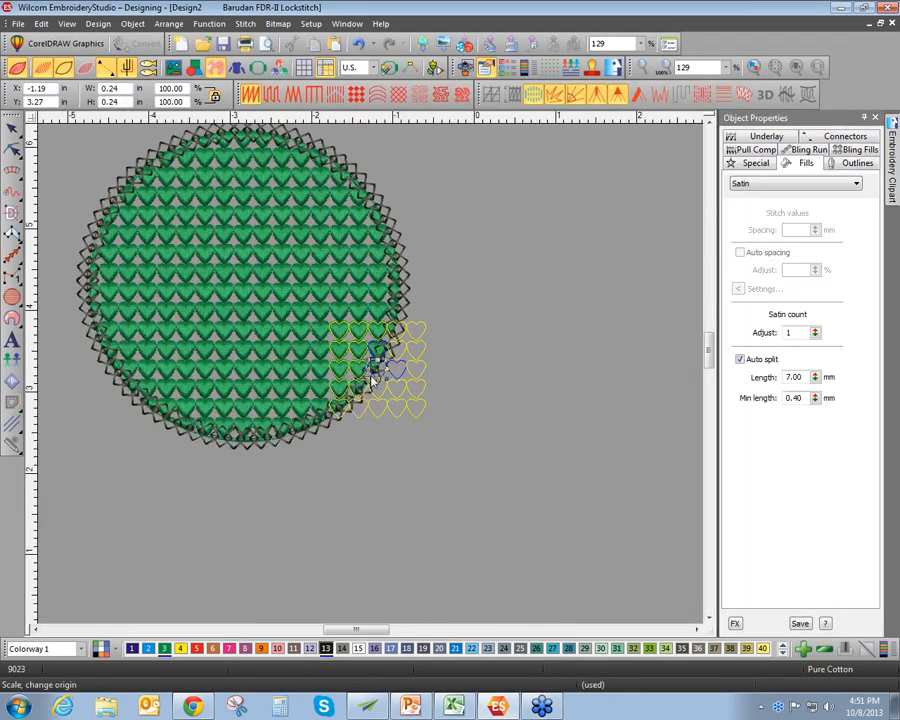
{"action": "left_click", "coordinate": [380, 374]}
{"action": "left_click_drag", "start_coordinate": [388, 378], "coordinate": [385, 400]}
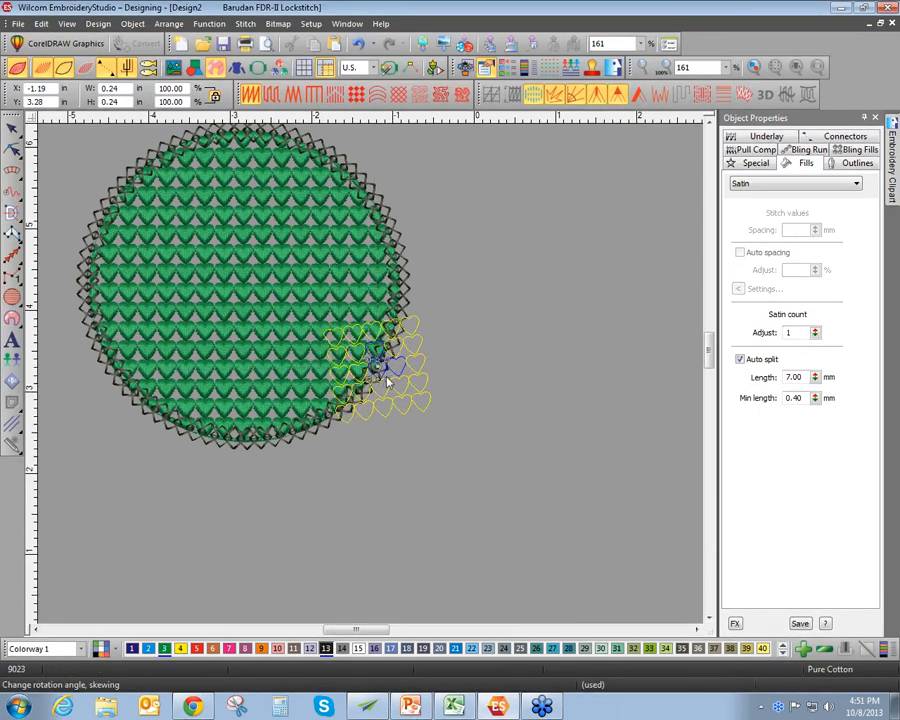
{"action": "left_click_drag", "start_coordinate": [382, 367], "coordinate": [437, 370]}
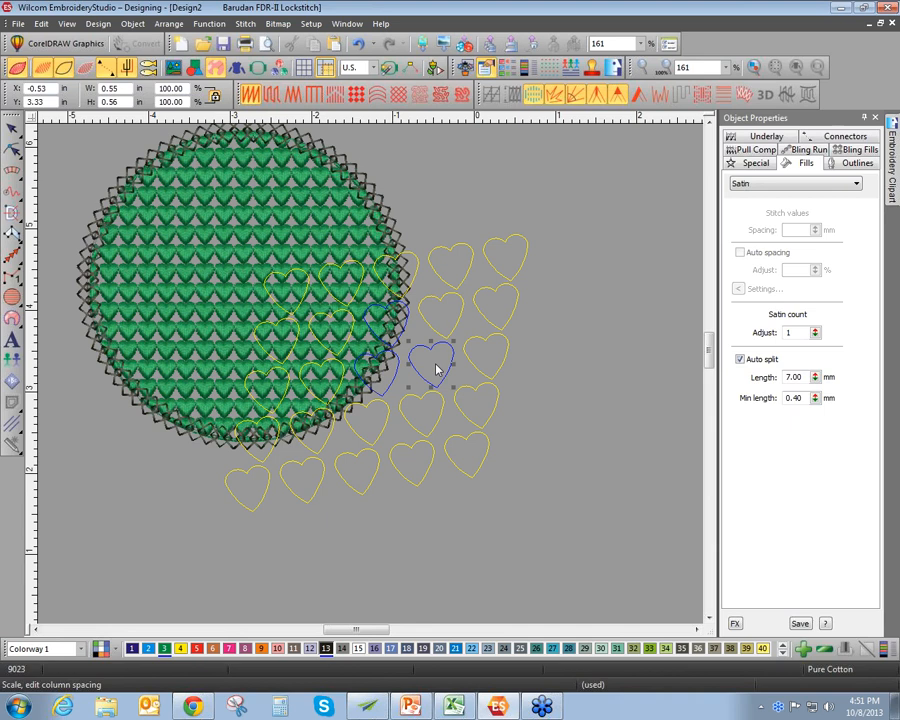
{"action": "key", "text": "Return"}
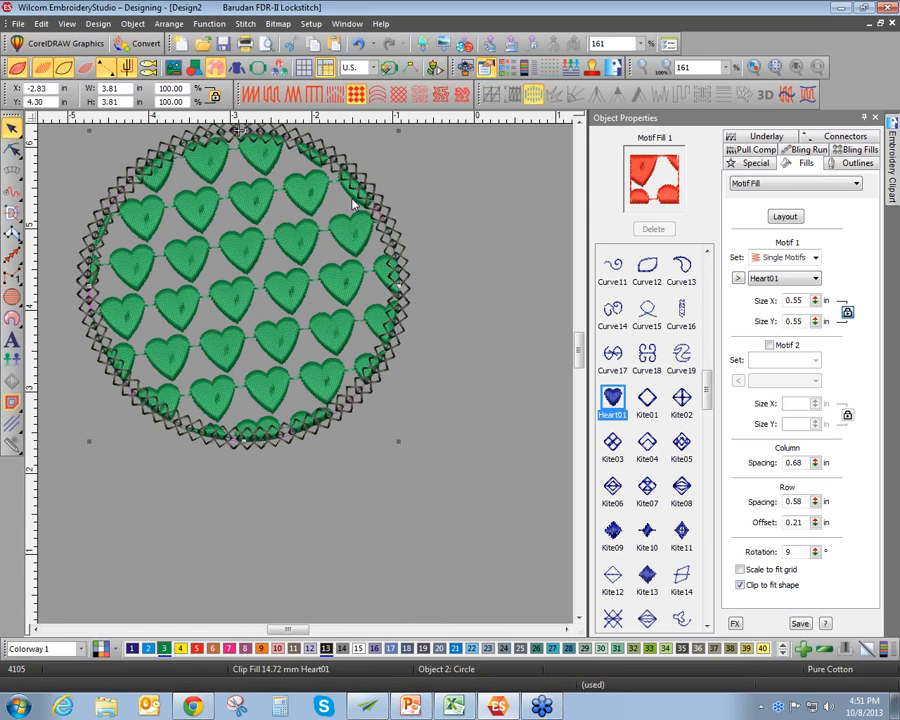
Delete the heart-filled circle and its motif border from the design
{"action": "scroll", "coordinate": [347, 224], "scroll_direction": "down", "scroll_amount": 1}
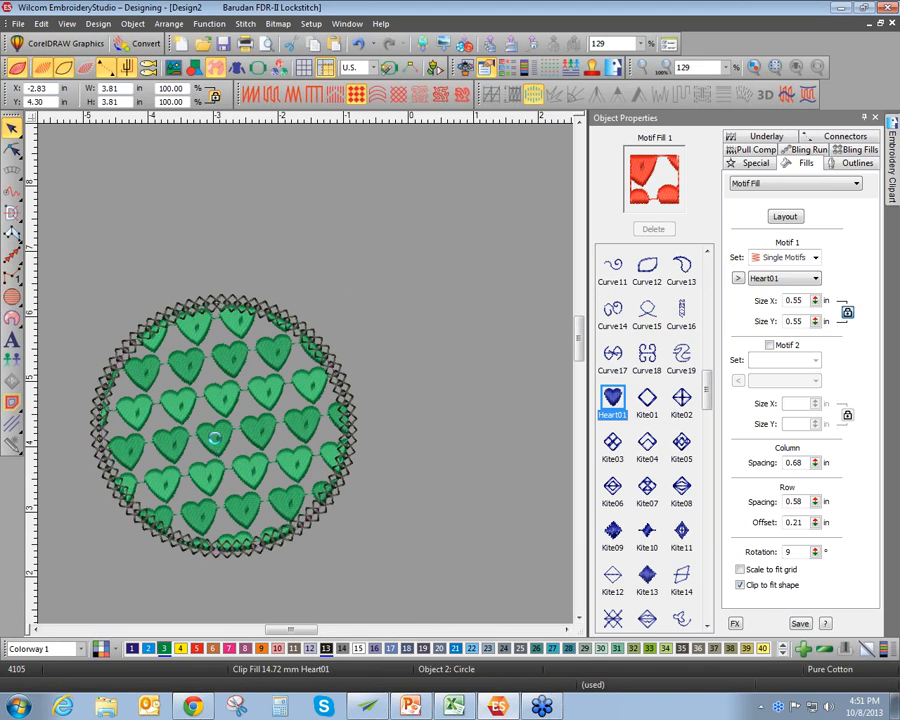
{"action": "key", "text": "Delete"}
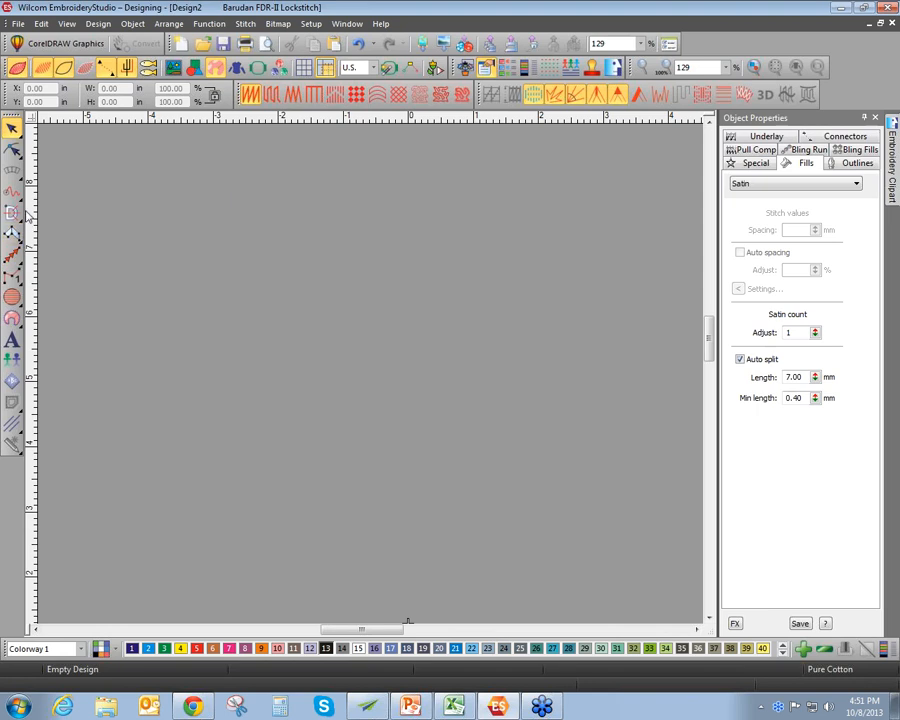
Create team-name lettering from all Sample Team members, checking the Quick Names list first, and generate its stitches
{"action": "left_click", "coordinate": [13, 358]}
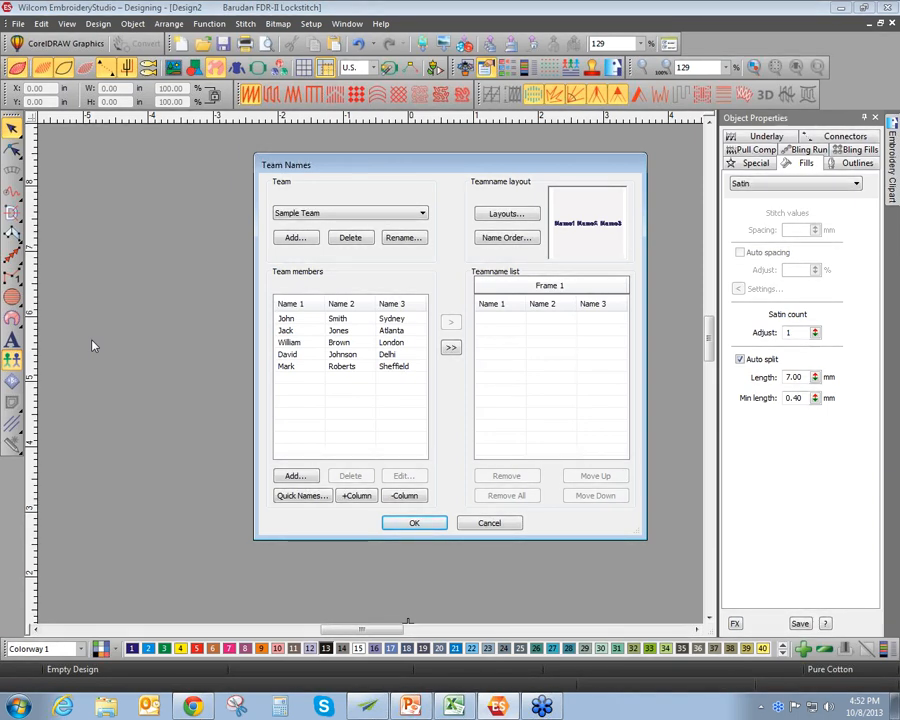
{"action": "left_click", "coordinate": [320, 495]}
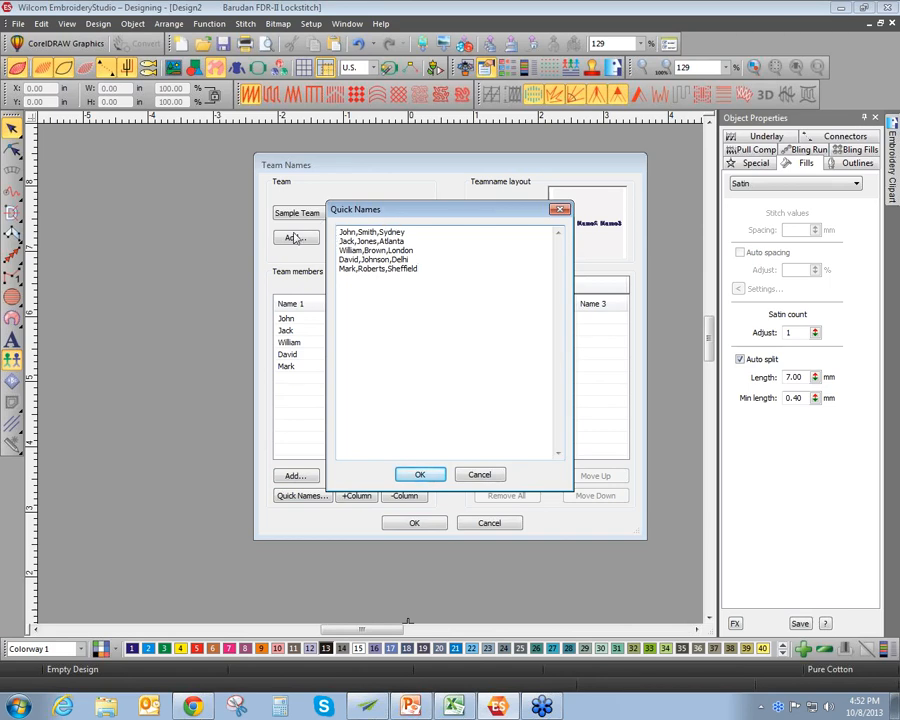
{"action": "left_click", "coordinate": [423, 474]}
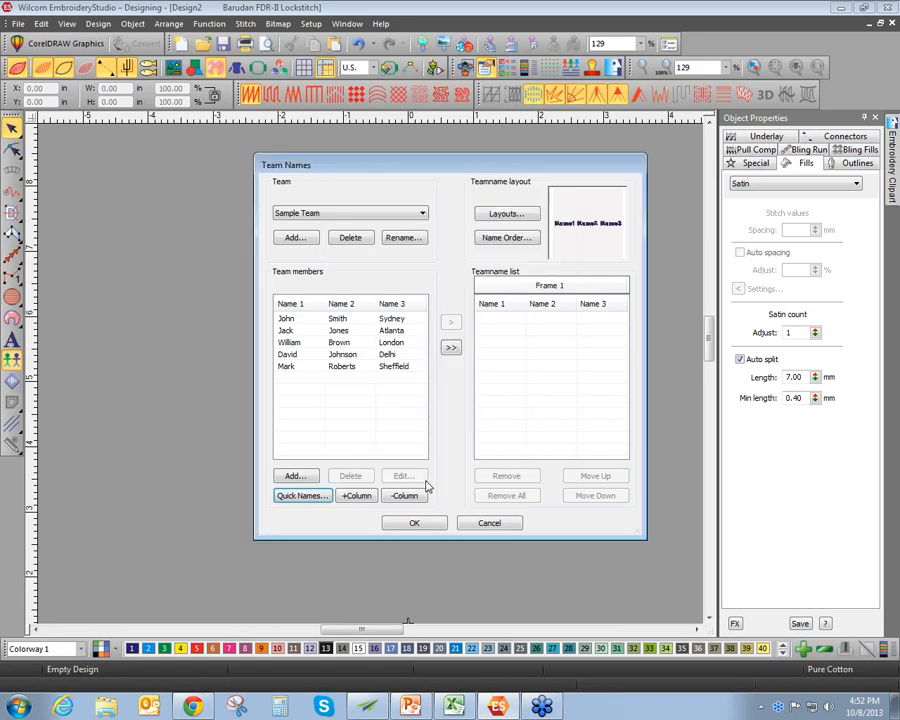
{"action": "left_click", "coordinate": [451, 347]}
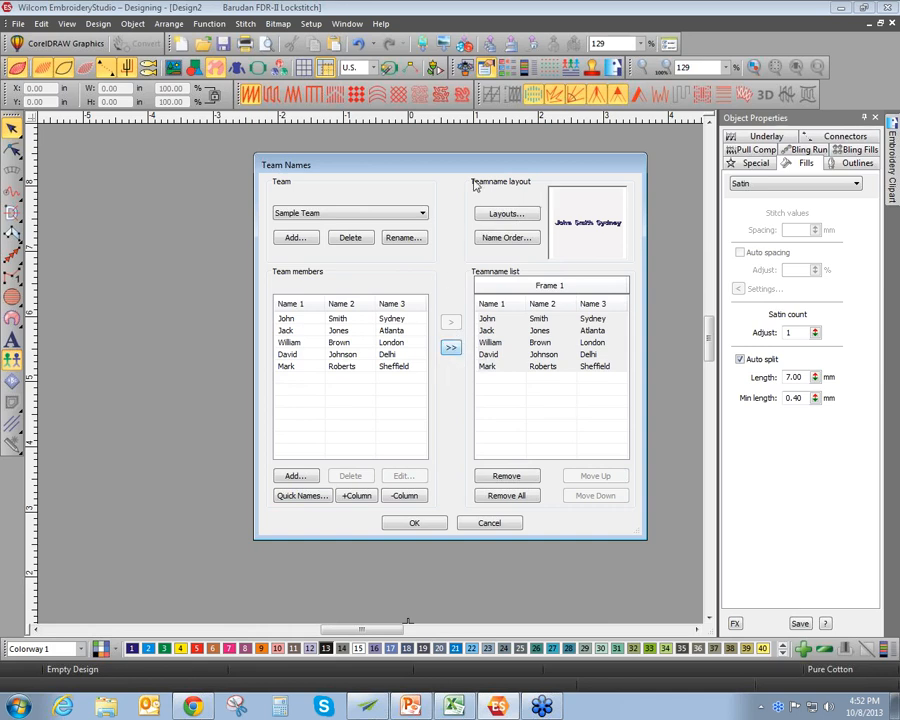
{"action": "left_click", "coordinate": [413, 522]}
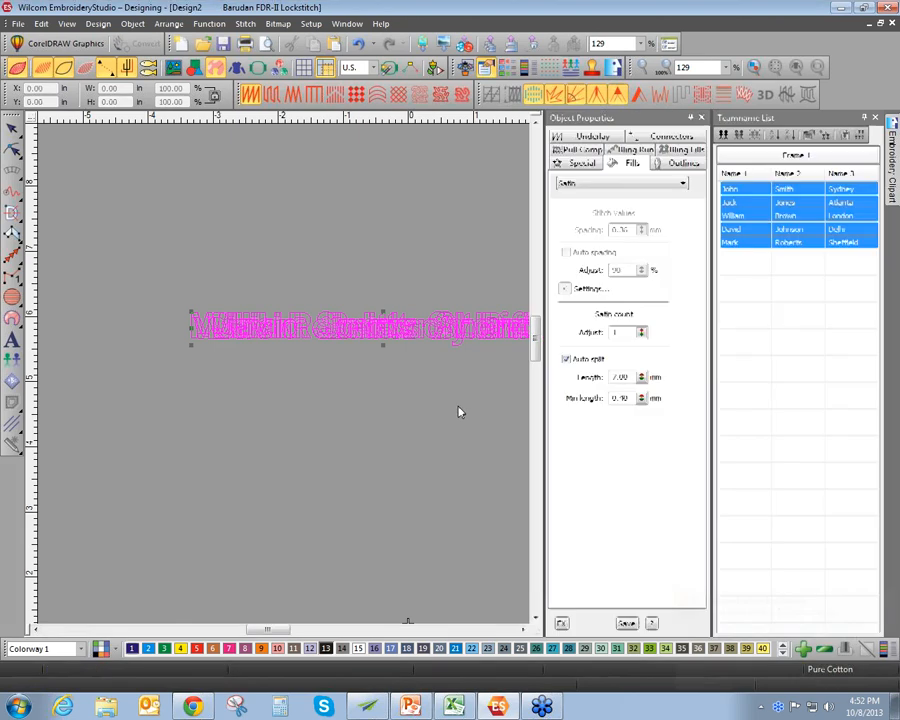
{"action": "key", "text": "g"}
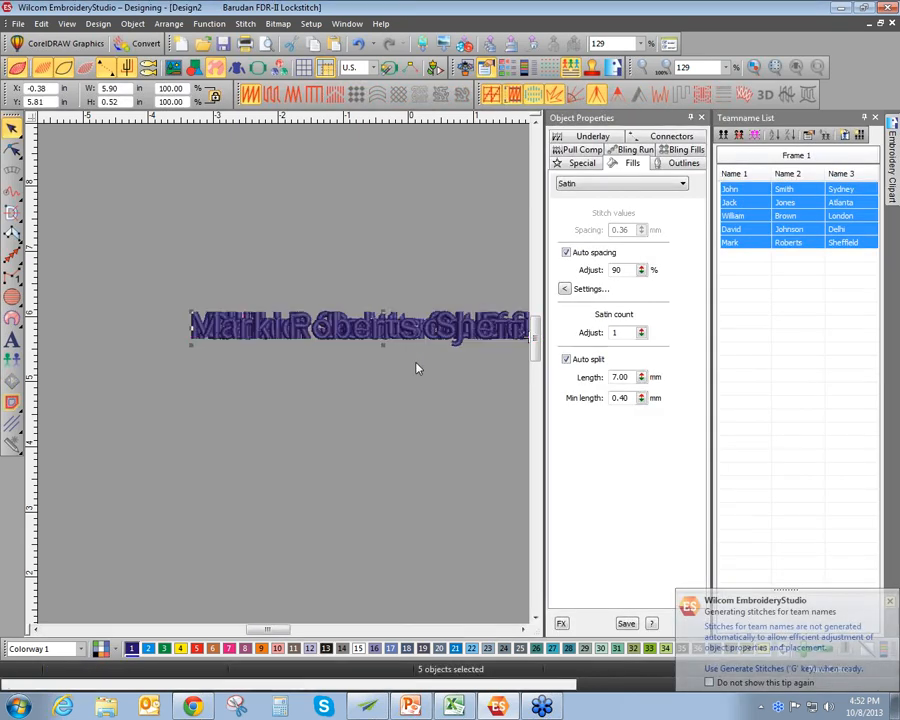
Display the team names individually and recolor the last entry in the list with thread color 21
{"action": "left_click", "coordinate": [733, 189]}
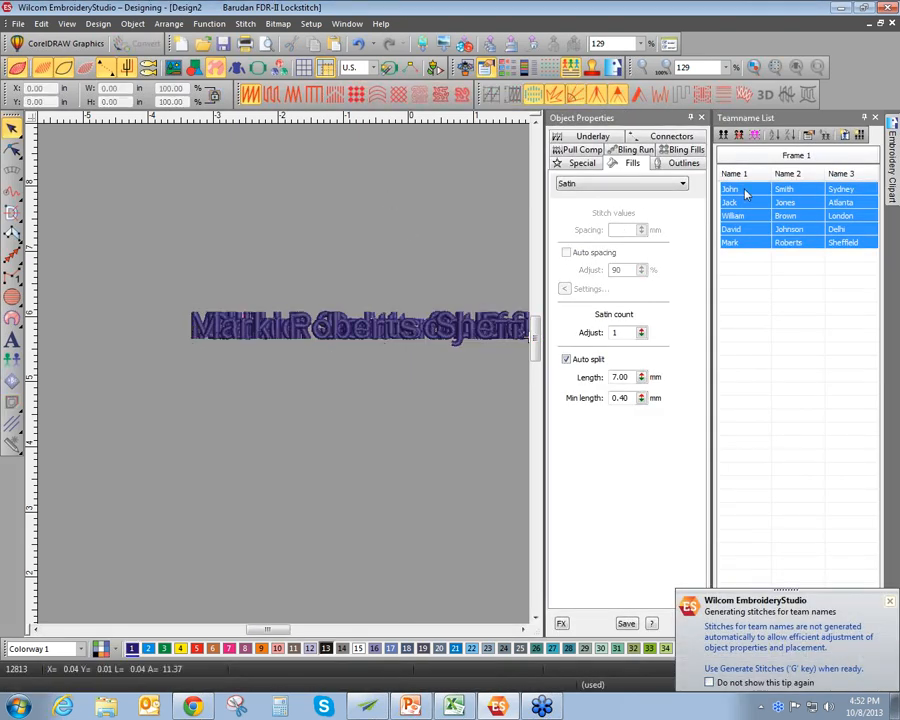
{"action": "left_click", "coordinate": [753, 214]}
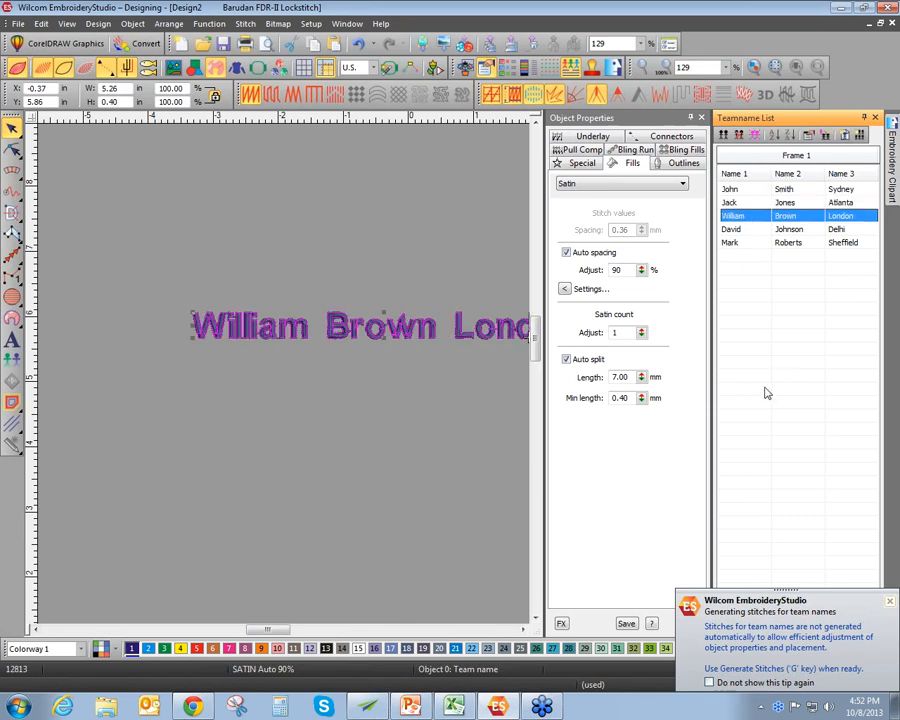
{"action": "left_click", "coordinate": [743, 229]}
{"action": "left_click", "coordinate": [745, 242]}
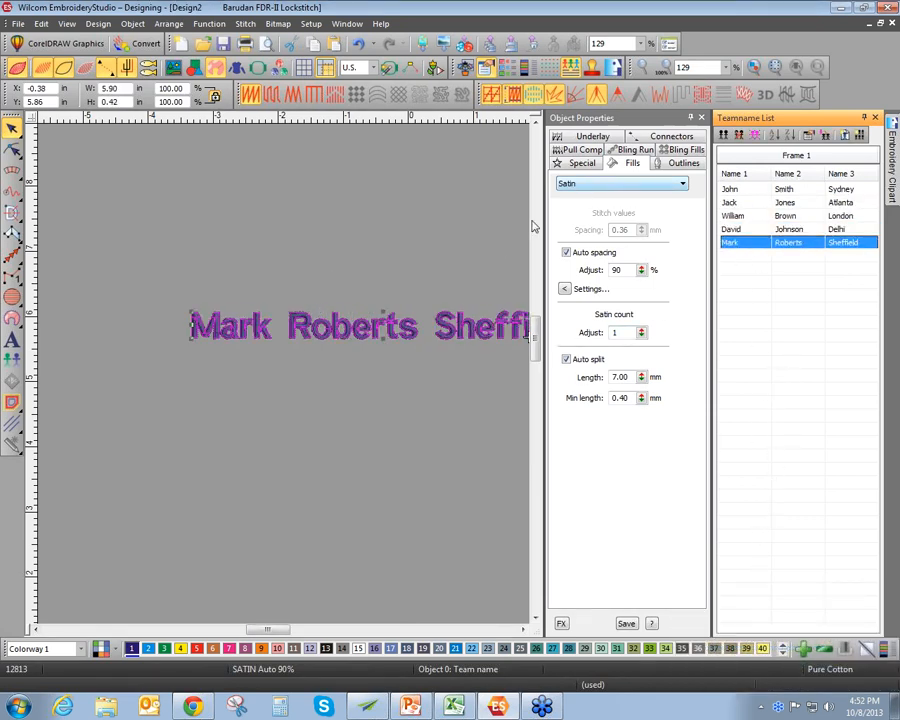
{"action": "left_click", "coordinate": [455, 648]}
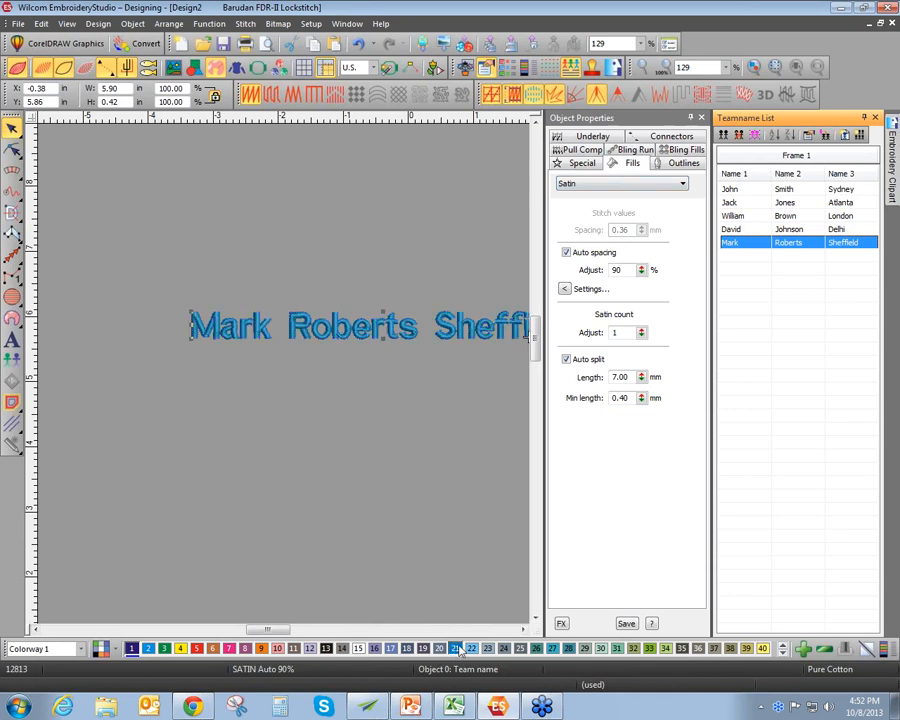
Change the alphabet of the last team-name entry to Cayman in its lettering properties
{"action": "right_click", "coordinate": [338, 340]}
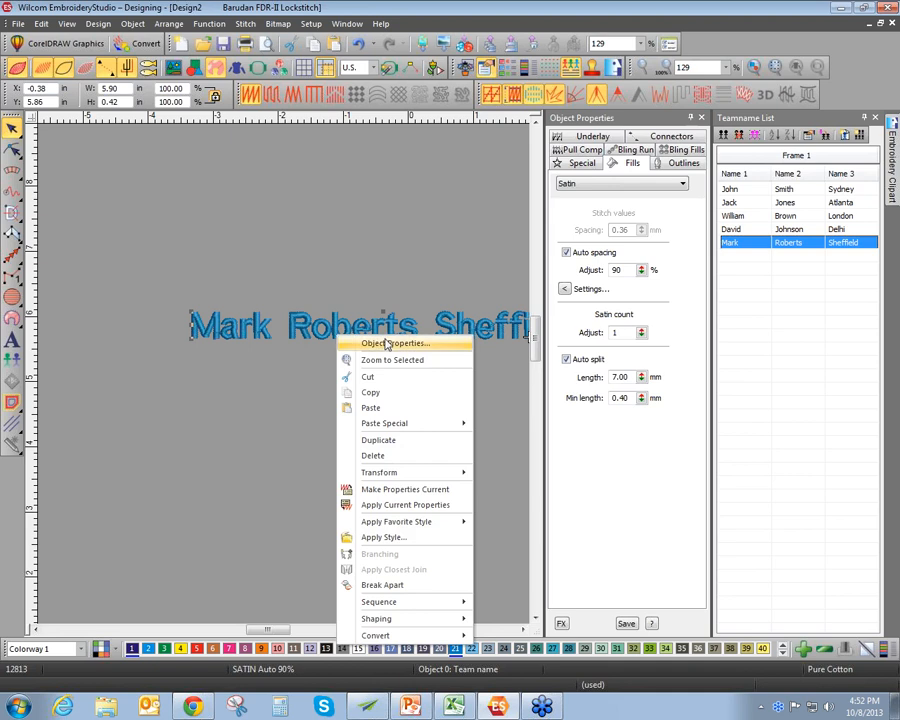
{"action": "left_click", "coordinate": [387, 342]}
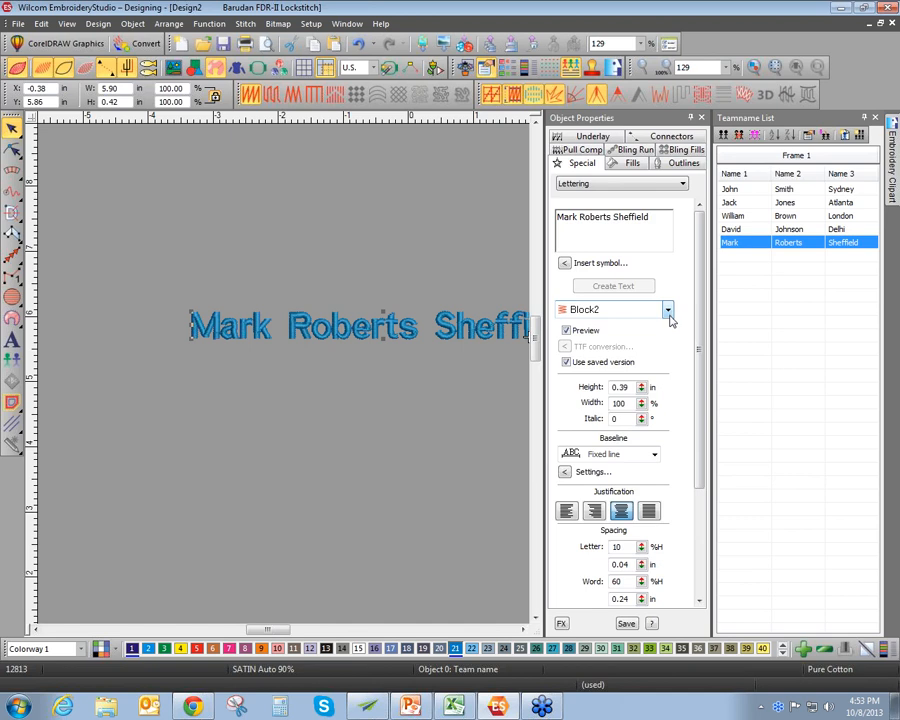
{"action": "left_click", "coordinate": [669, 314]}
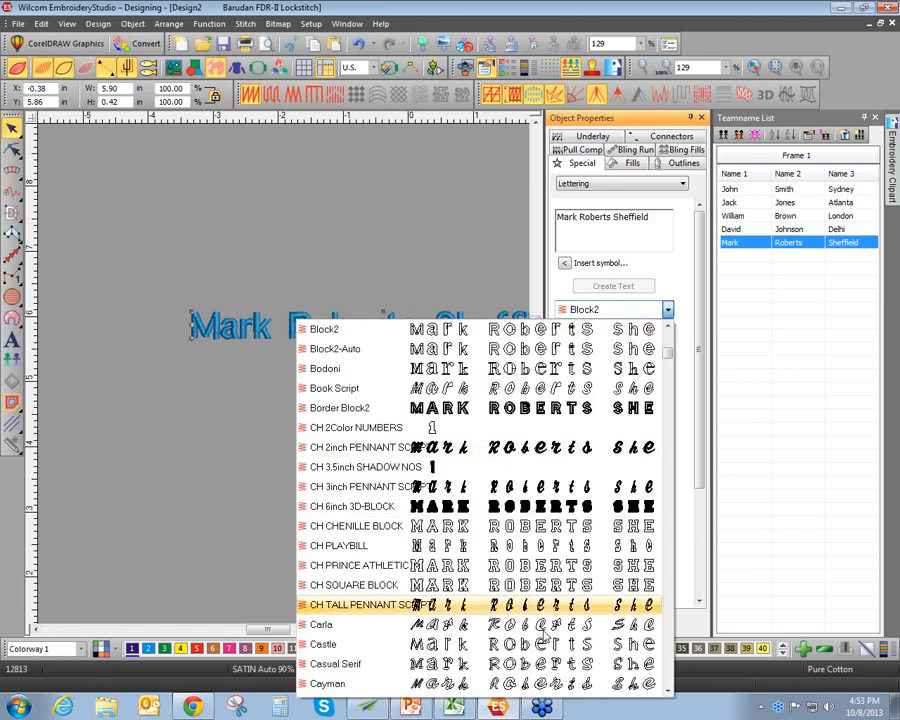
{"action": "scroll", "coordinate": [545, 637], "scroll_direction": "down", "scroll_amount": 1}
{"action": "left_click", "coordinate": [548, 624]}
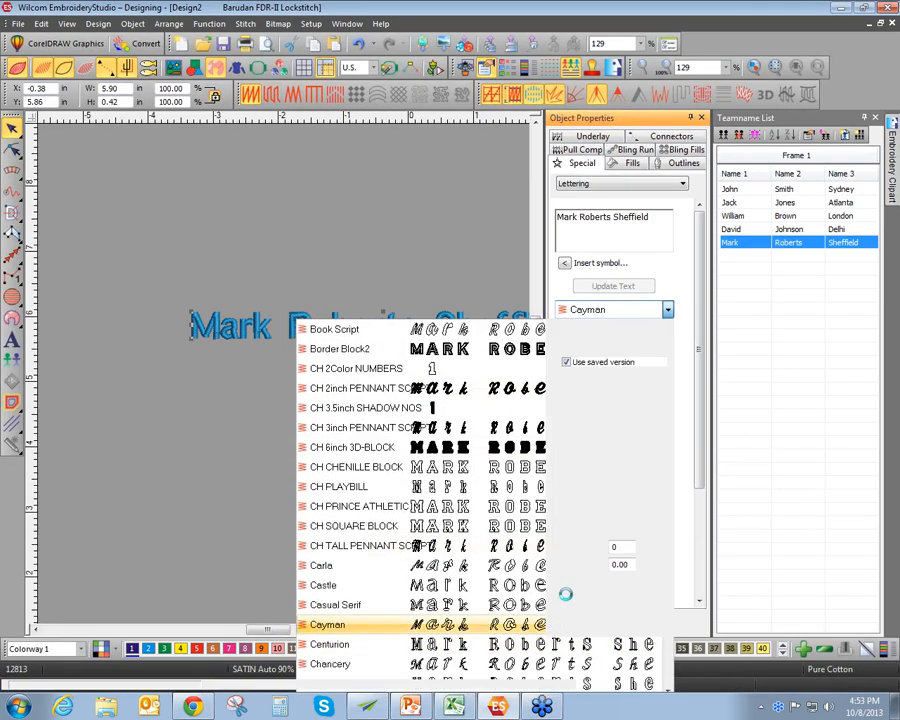
Show the fourth and third team-name entries individually, then display all the entries in the list together
{"action": "left_click", "coordinate": [736, 229]}
{"action": "left_click", "coordinate": [736, 216]}
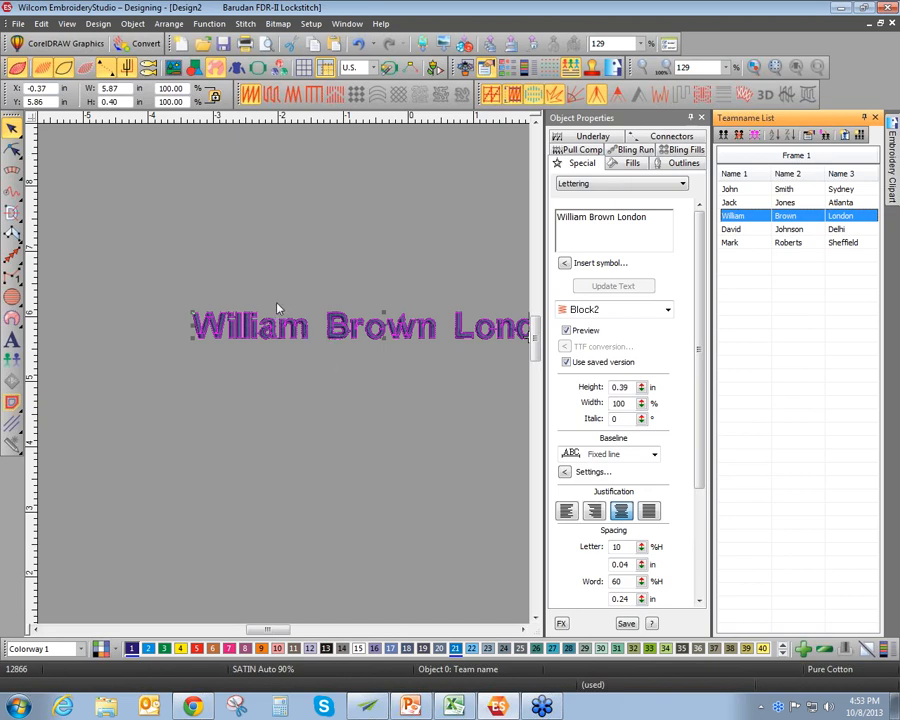
{"action": "left_click", "coordinate": [746, 191]}
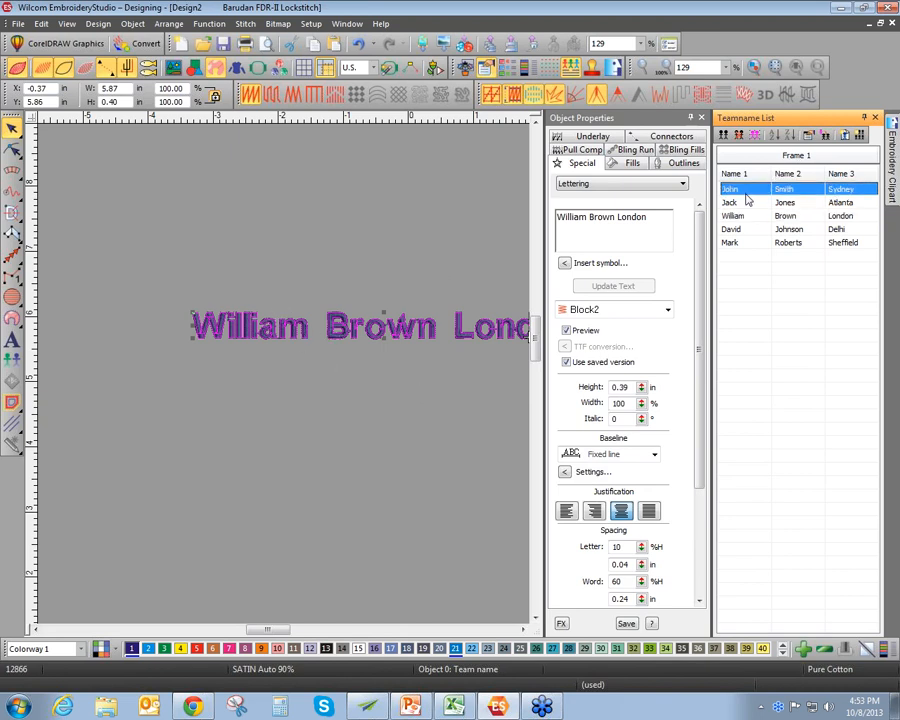
{"action": "left_click", "coordinate": [762, 247], "text": "shift"}
Examine the team-name save options for a Tajima DST file, trying another auto start/end point, and close without saving
{"action": "left_click", "coordinate": [18, 24]}
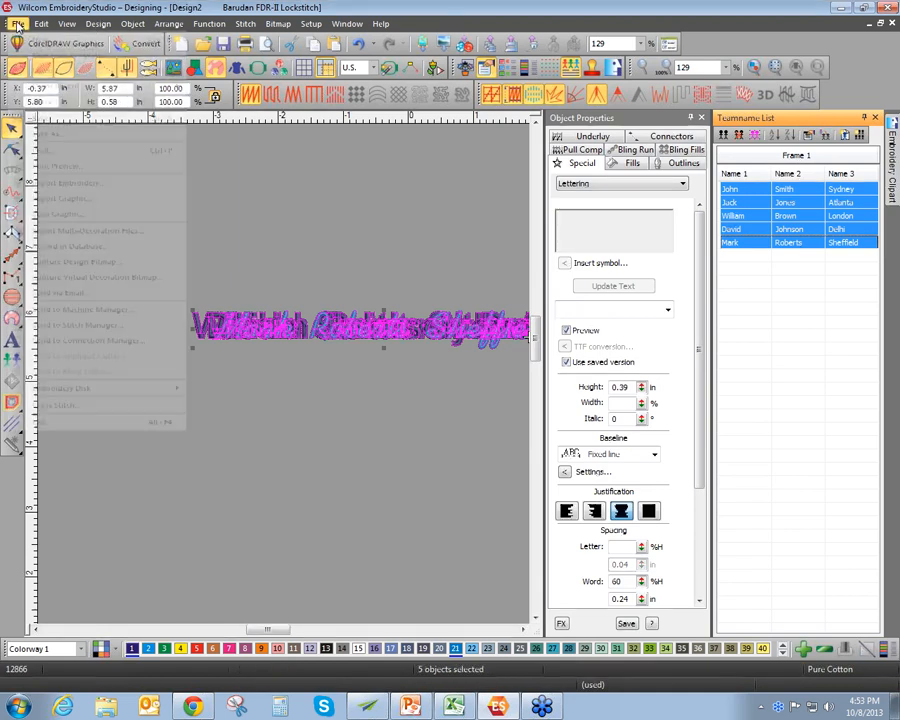
{"action": "left_click", "coordinate": [54, 136]}
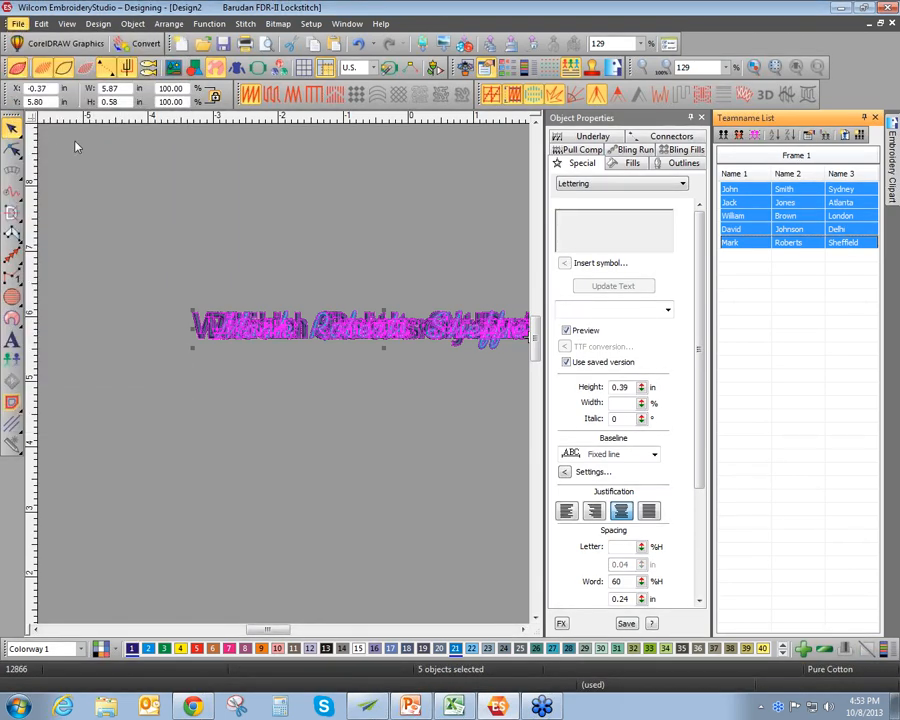
{"action": "left_click", "coordinate": [543, 468]}
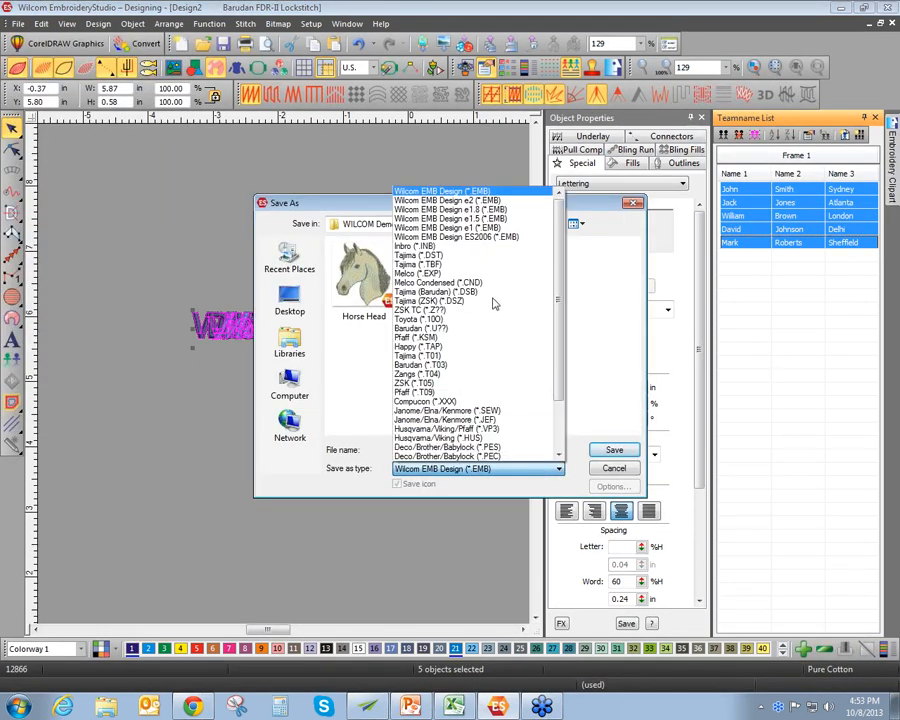
{"action": "left_click", "coordinate": [472, 256]}
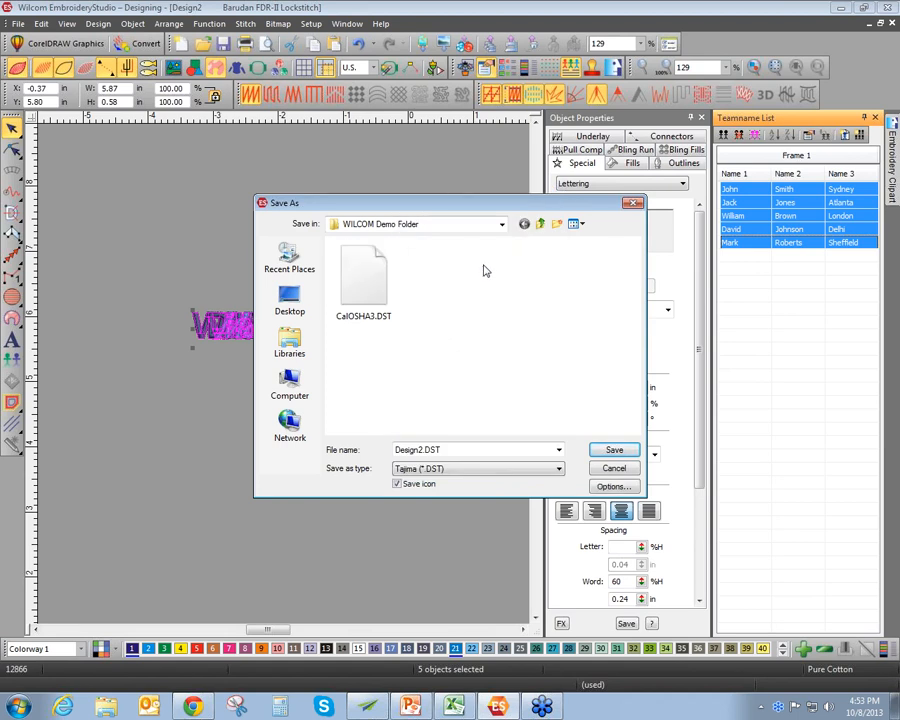
{"action": "left_click", "coordinate": [622, 485]}
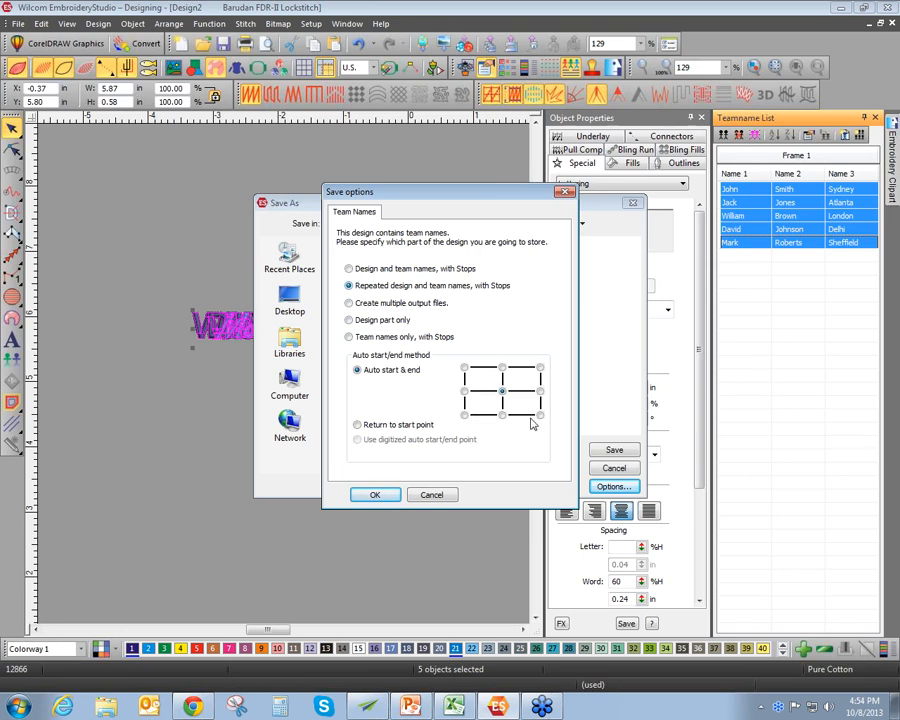
{"action": "left_click", "coordinate": [502, 368]}
{"action": "left_click", "coordinate": [567, 192]}
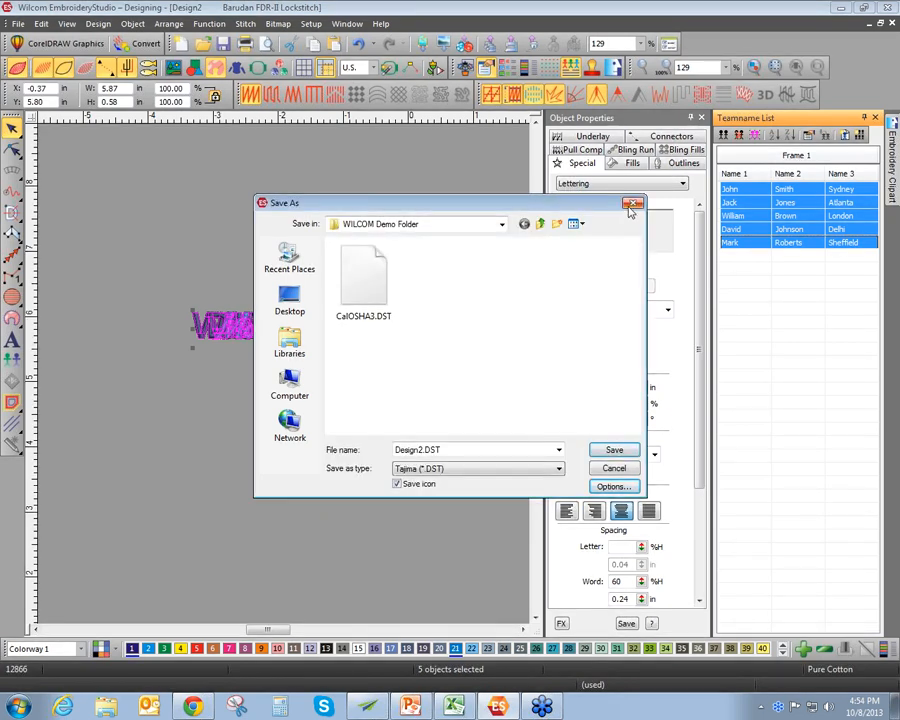
{"action": "left_click", "coordinate": [628, 202]}
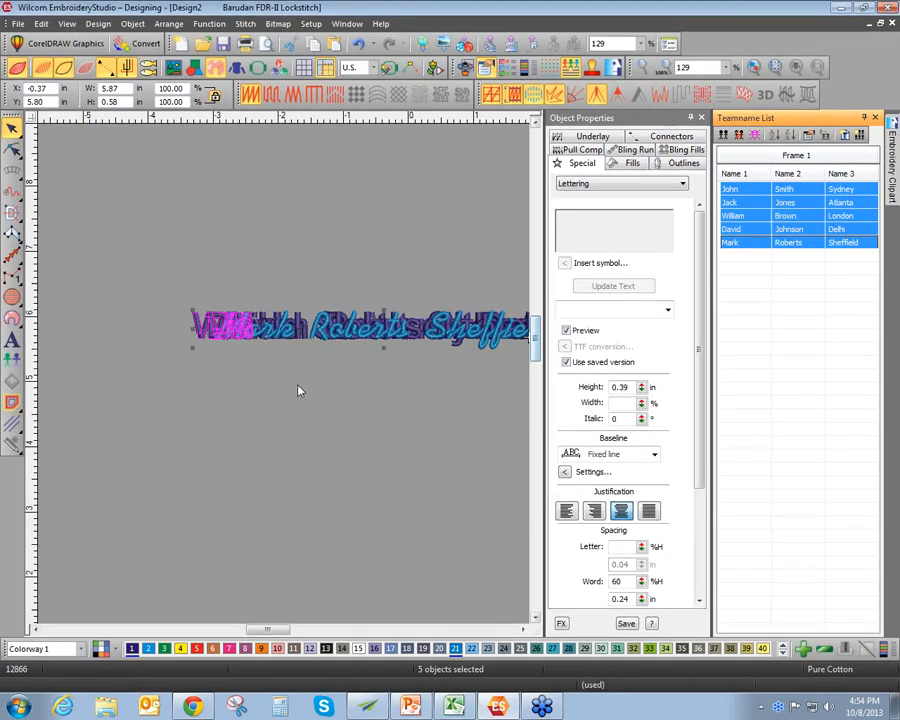
Delete all the team names from the design and close the Teamname List
{"action": "left_click", "coordinate": [148, 264]}
{"action": "key", "text": "ctrl+a"}
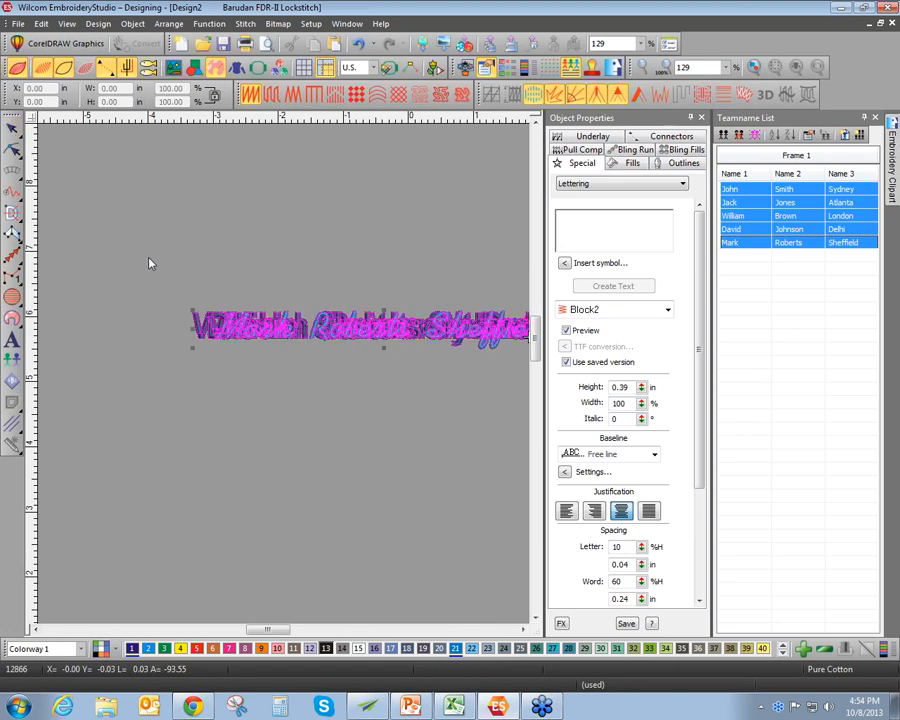
{"action": "key", "text": "Delete"}
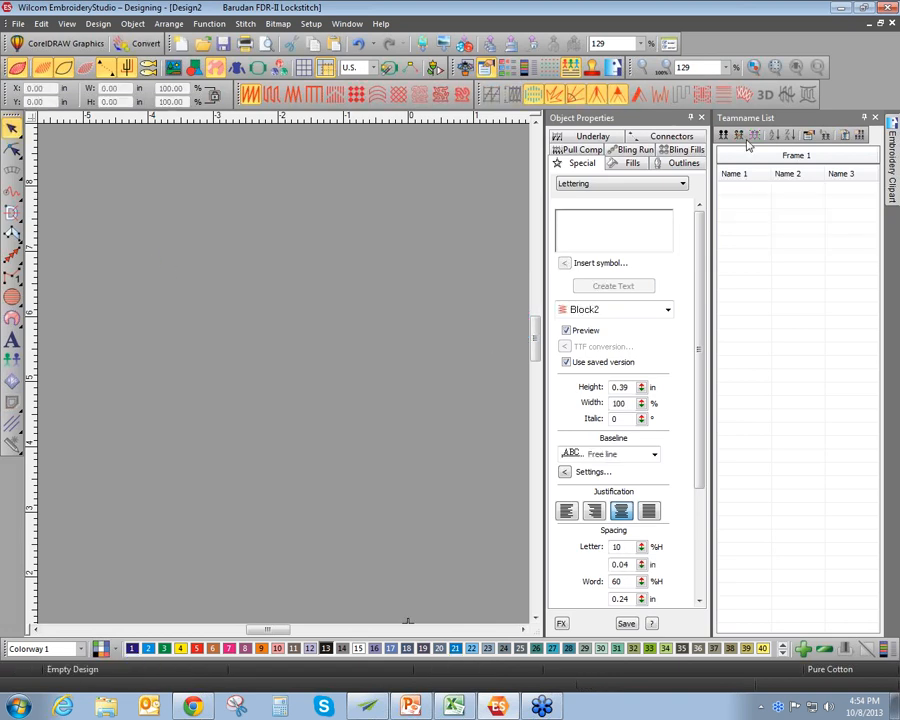
{"action": "left_click", "coordinate": [875, 119]}
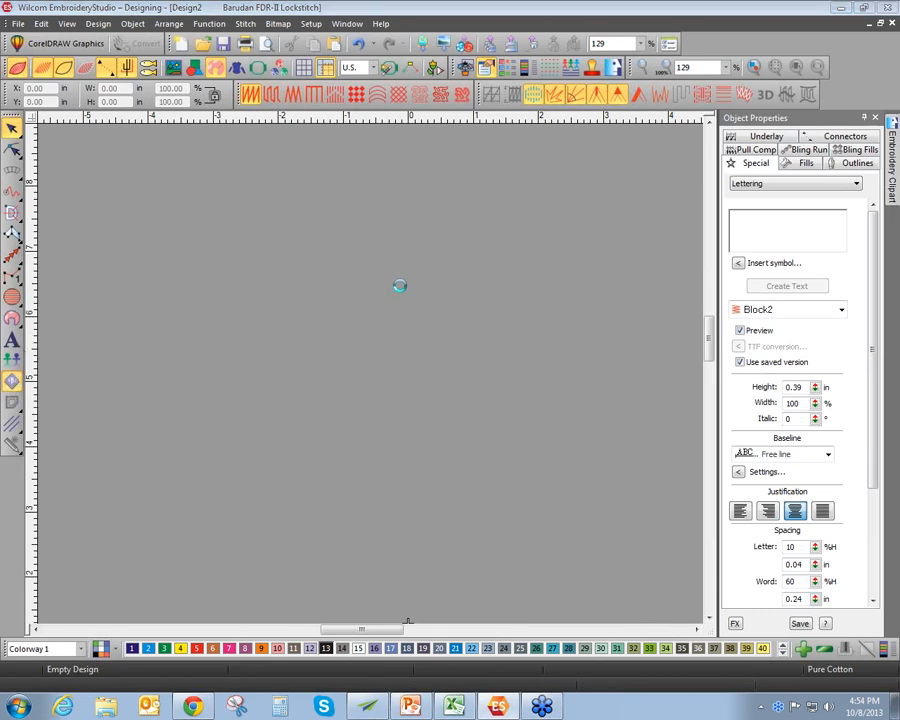
Create a monogram with the initials S, W and L and arrange the letters in style 14
{"action": "left_click_drag", "start_coordinate": [120, 15], "coordinate": [434, 236]}
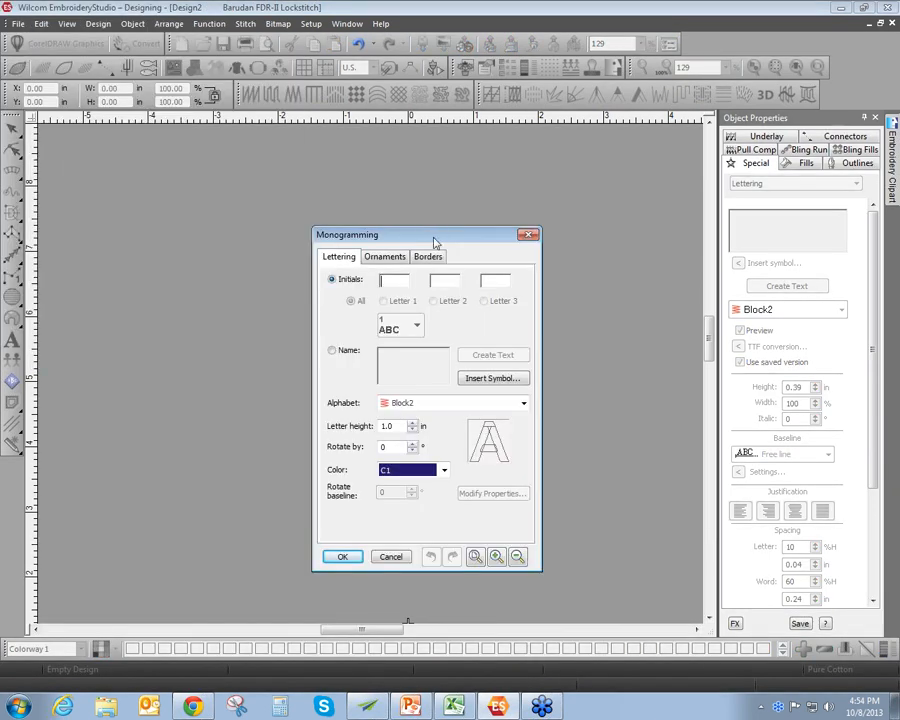
{"action": "type", "text": "S"}
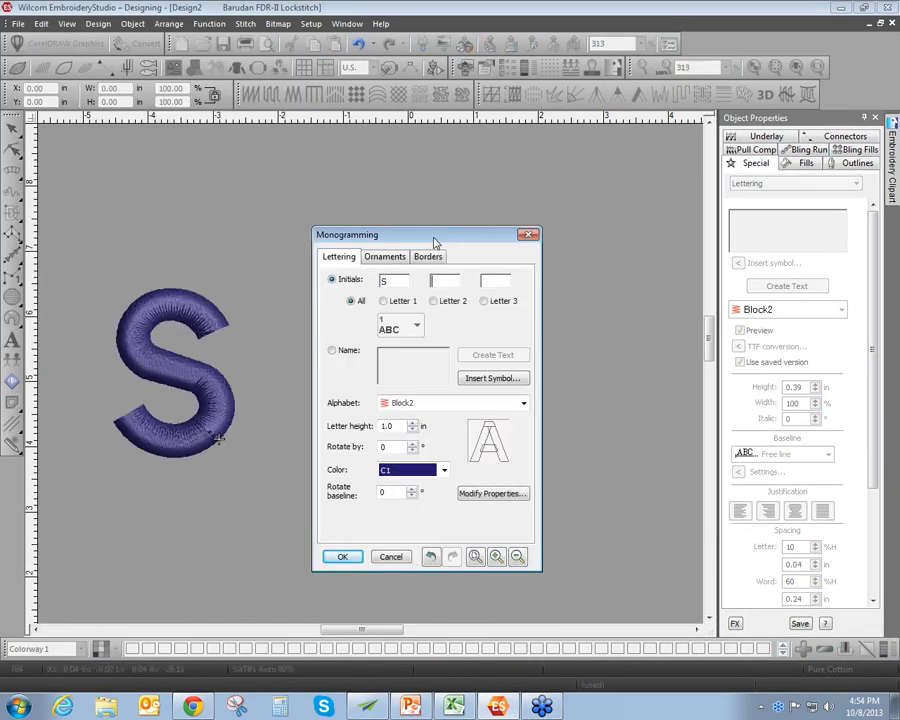
{"action": "type", "text": "W"}
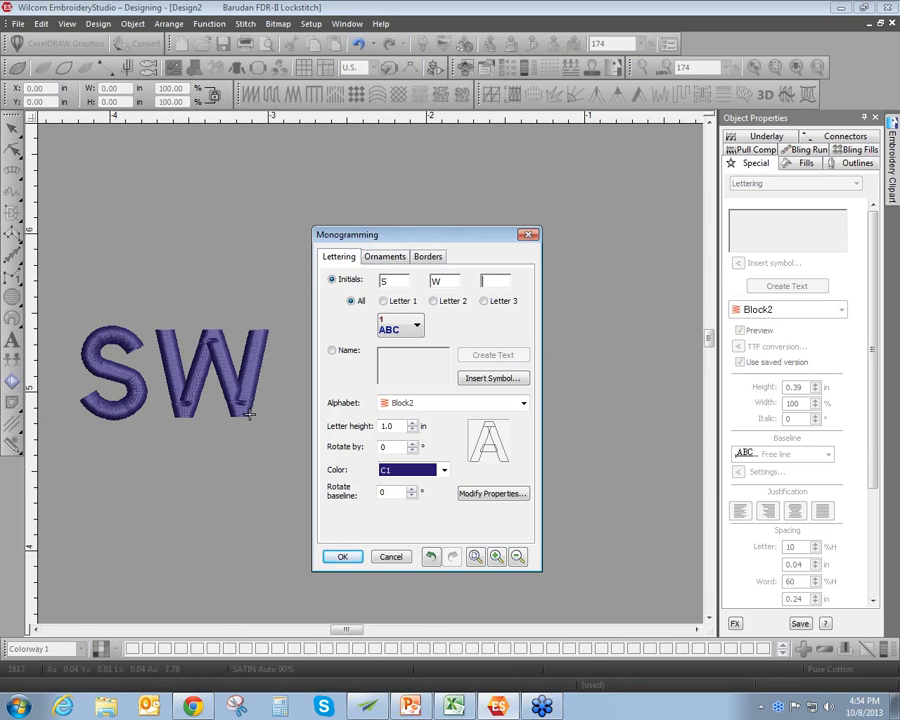
{"action": "type", "text": "L"}
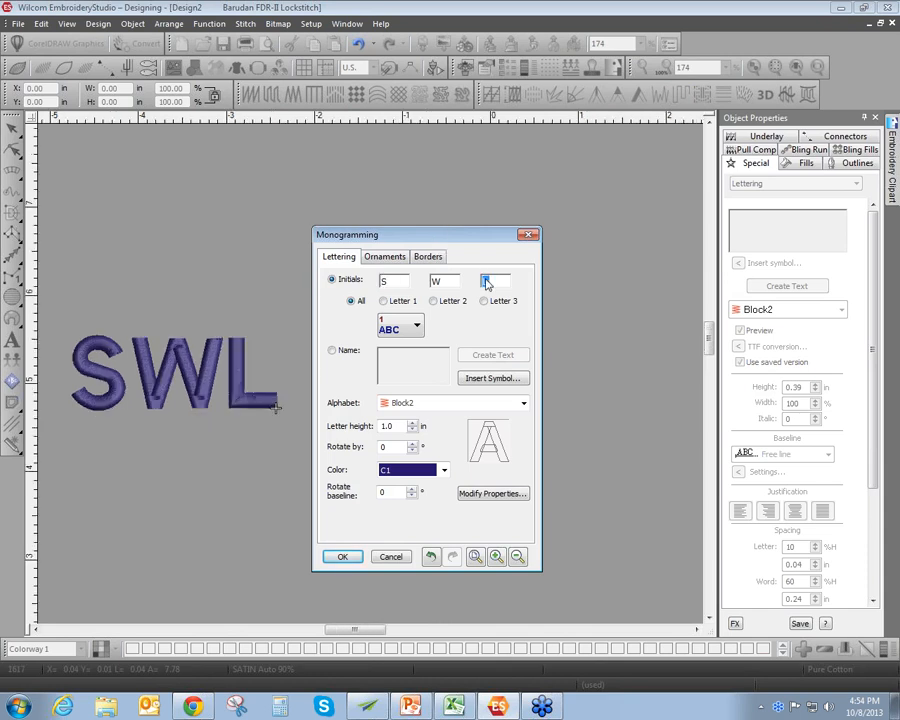
{"action": "left_click", "coordinate": [403, 326]}
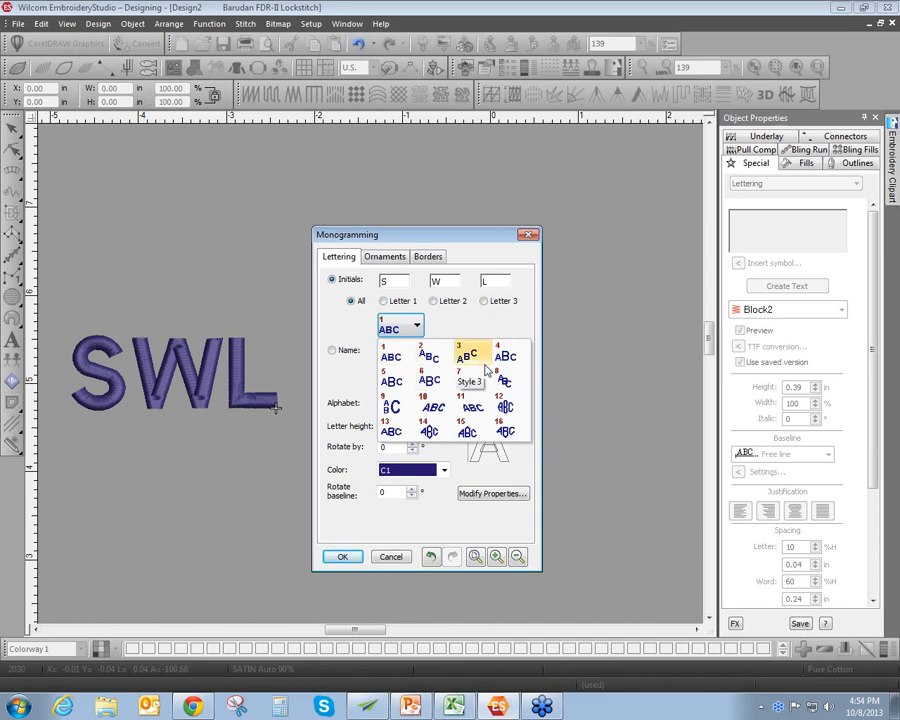
{"action": "left_click", "coordinate": [428, 428]}
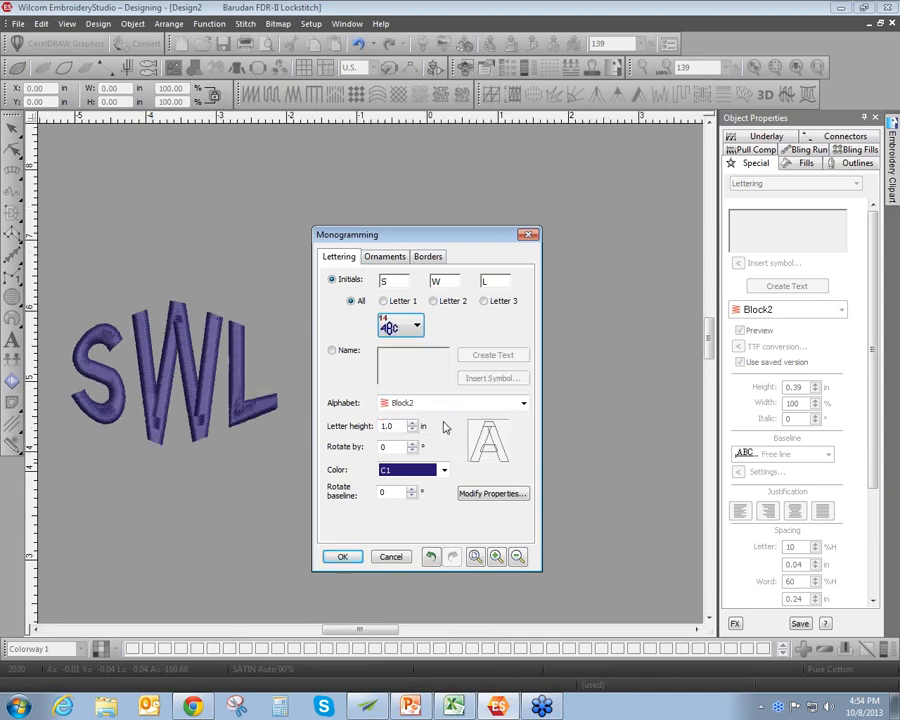
Set only the monogram's second letter to a height of 1.7 in and color C5
{"action": "left_click", "coordinate": [433, 301]}
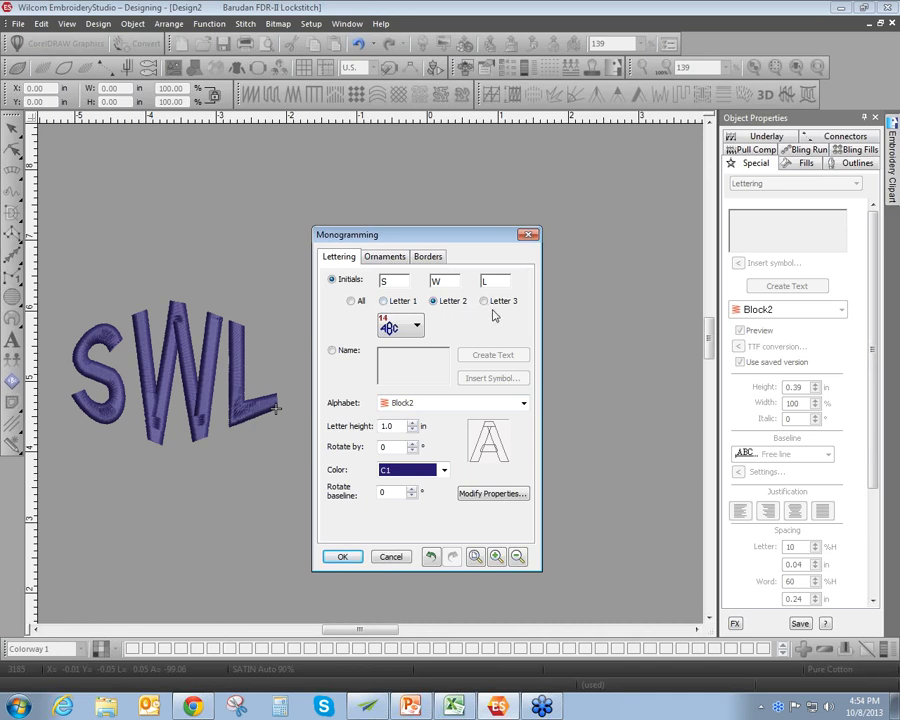
{"action": "left_click", "coordinate": [413, 423]}
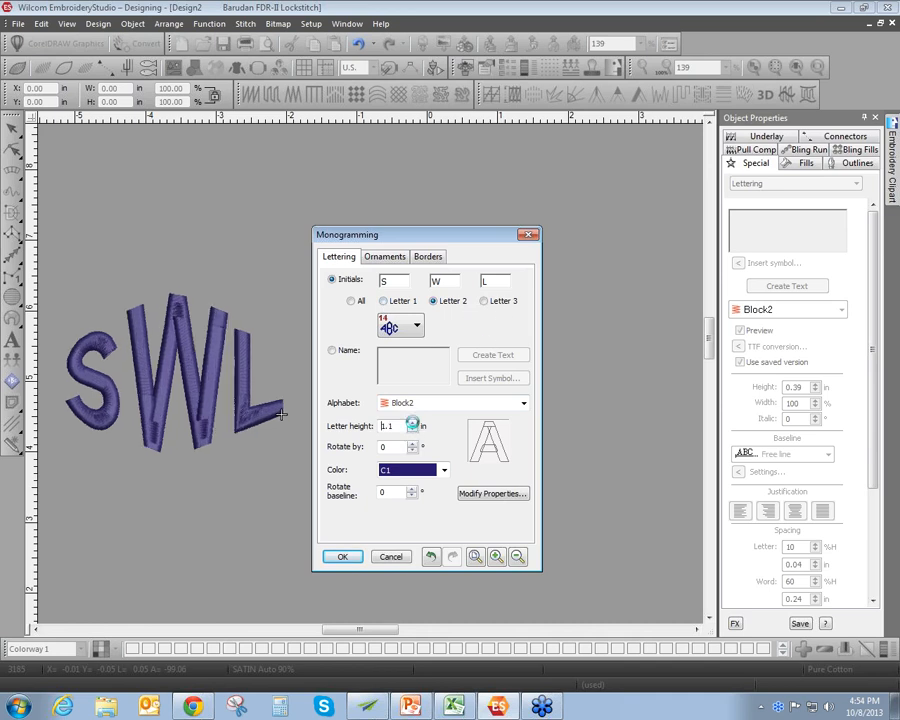
{"action": "left_click", "coordinate": [413, 423]}
{"action": "left_click", "coordinate": [413, 423]}
{"action": "left_click", "coordinate": [413, 423]}
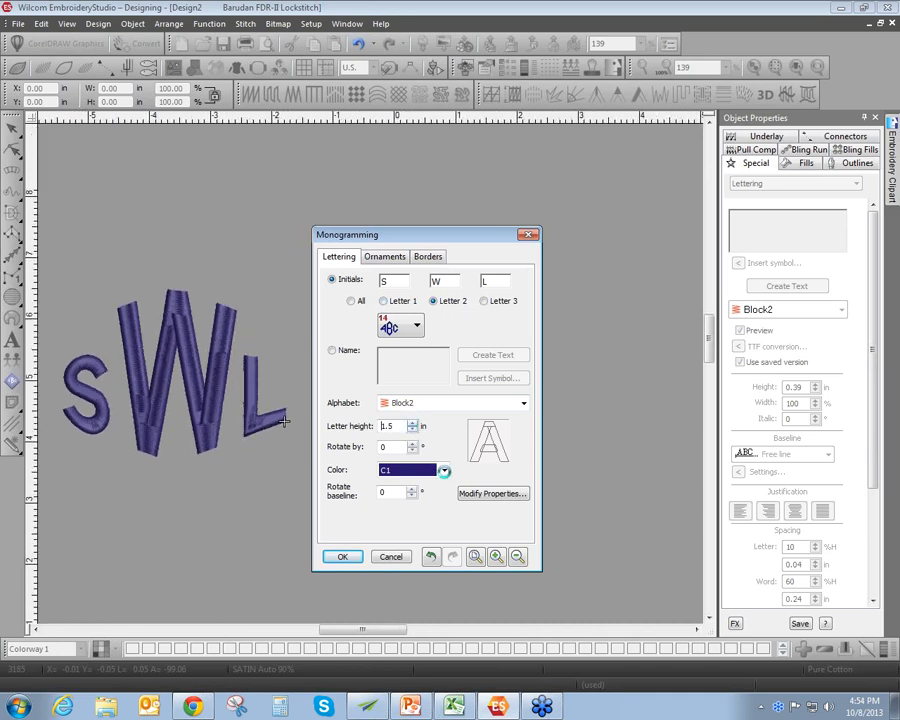
{"action": "left_click", "coordinate": [444, 470]}
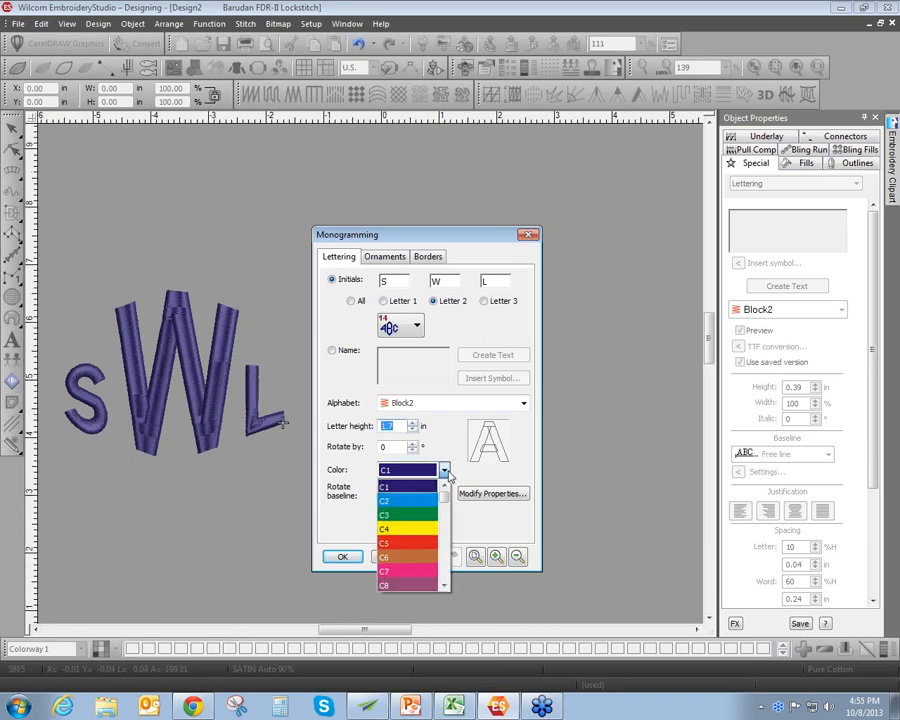
{"action": "left_click", "coordinate": [422, 538]}
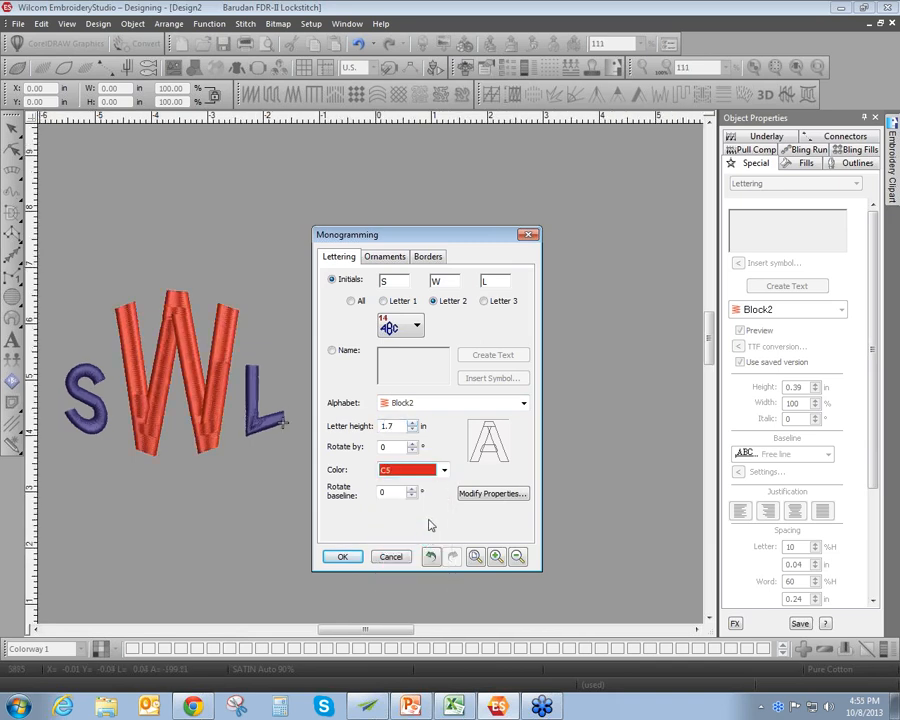
Try rotating the monogram's baseline and its second letter, then return both rotations to 0°
{"action": "left_click", "coordinate": [413, 489]}
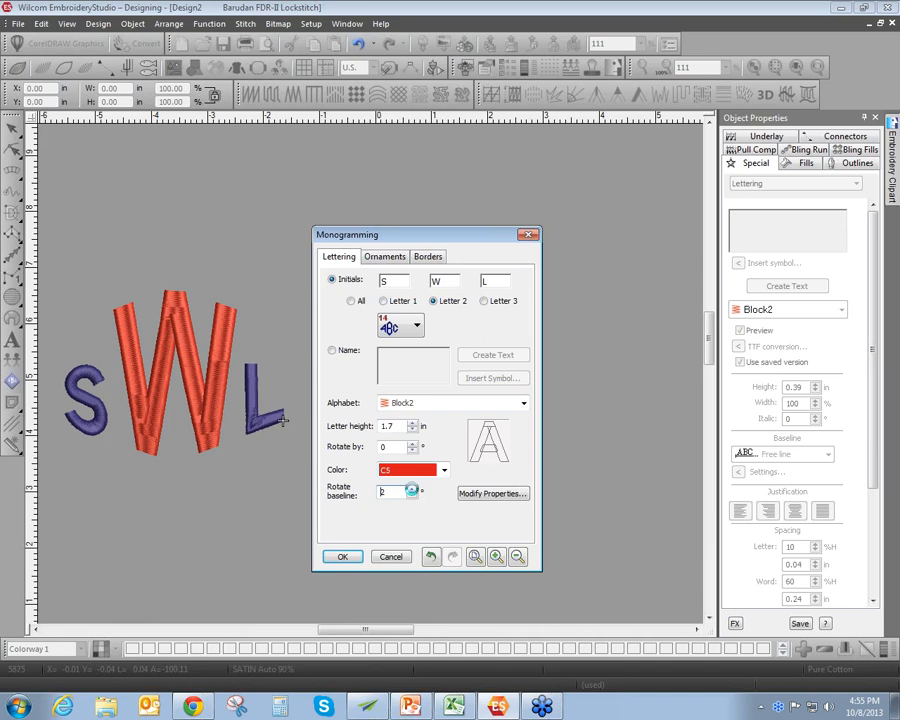
{"action": "left_click", "coordinate": [411, 489]}
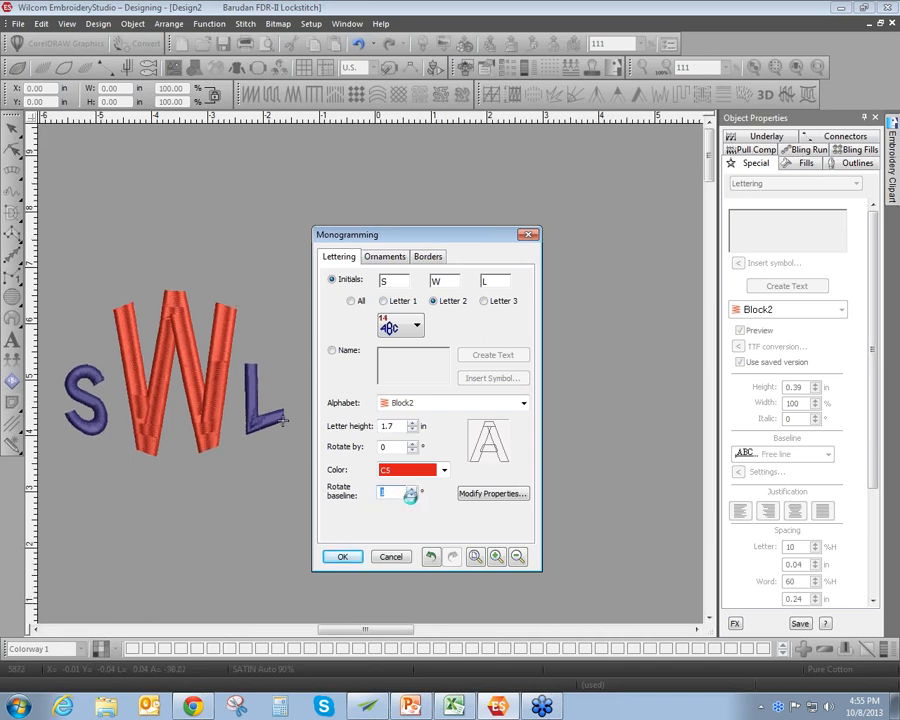
{"action": "left_click", "coordinate": [412, 444]}
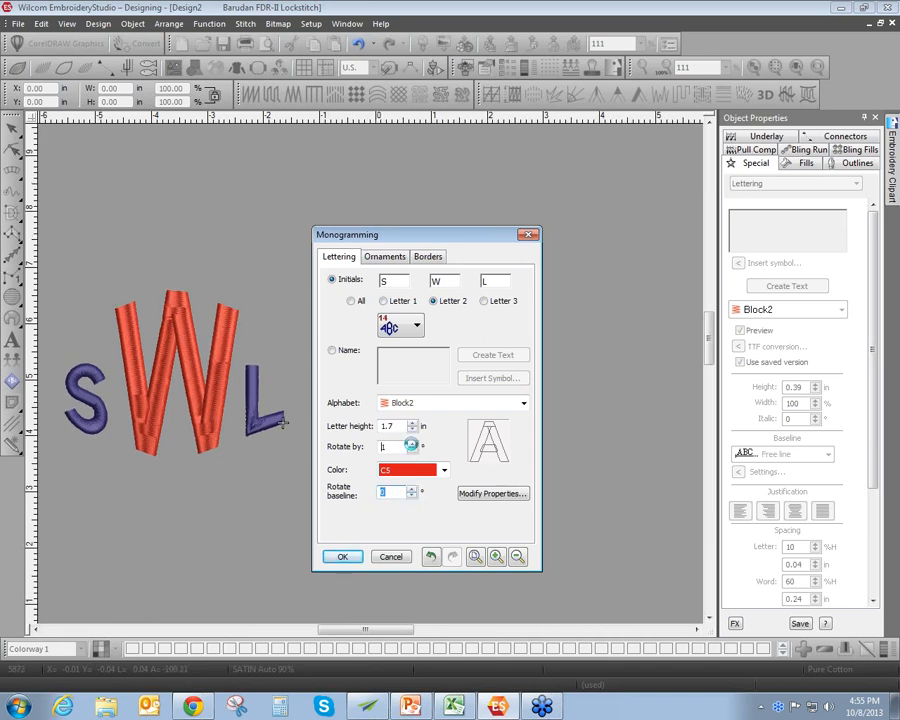
{"action": "left_click", "coordinate": [412, 444]}
{"action": "left_click", "coordinate": [412, 444]}
{"action": "left_click", "coordinate": [412, 444]}
{"action": "left_click", "coordinate": [412, 451]}
{"action": "left_click", "coordinate": [412, 451]}
{"action": "left_click", "coordinate": [412, 451]}
{"action": "left_click", "coordinate": [412, 451]}
Add pattern M006b from the 01Monogram Ornaments set as an ornament of the monogram
{"action": "left_click", "coordinate": [400, 261]}
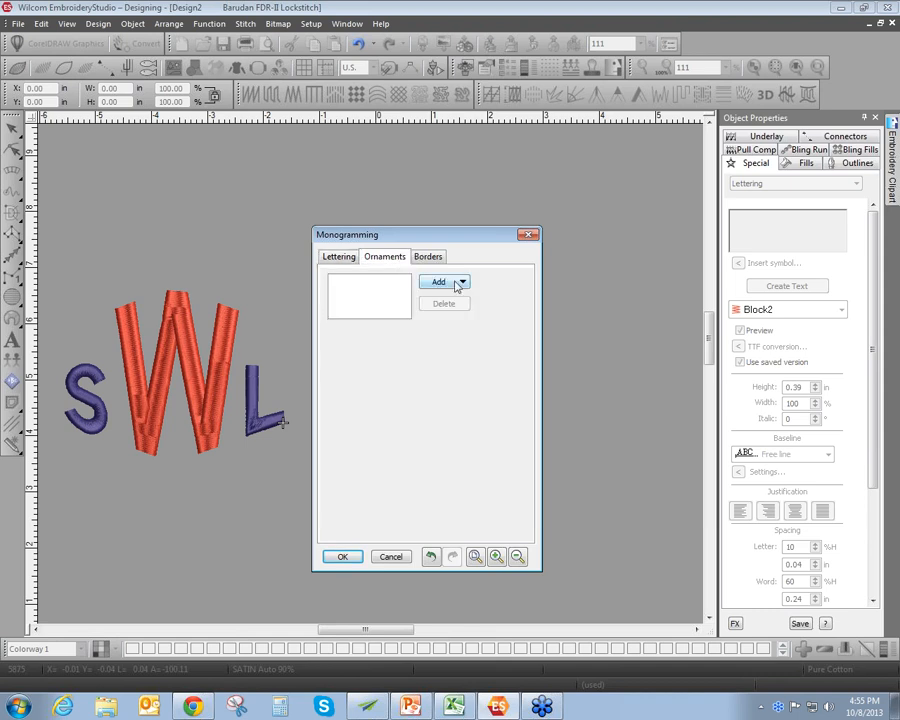
{"action": "left_click", "coordinate": [458, 285]}
{"action": "left_click", "coordinate": [450, 297]}
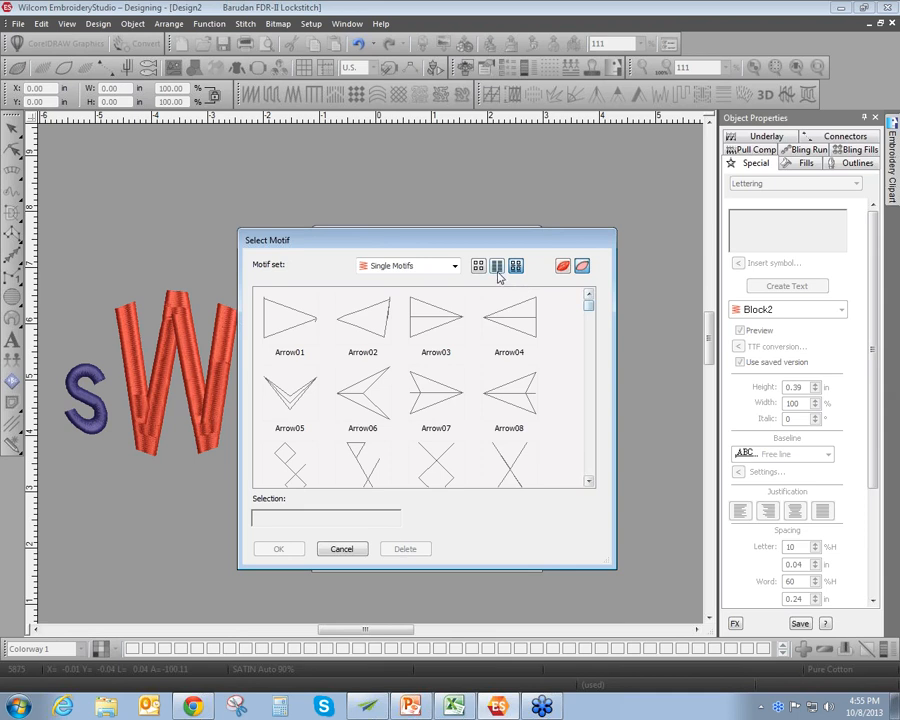
{"action": "left_click", "coordinate": [454, 266]}
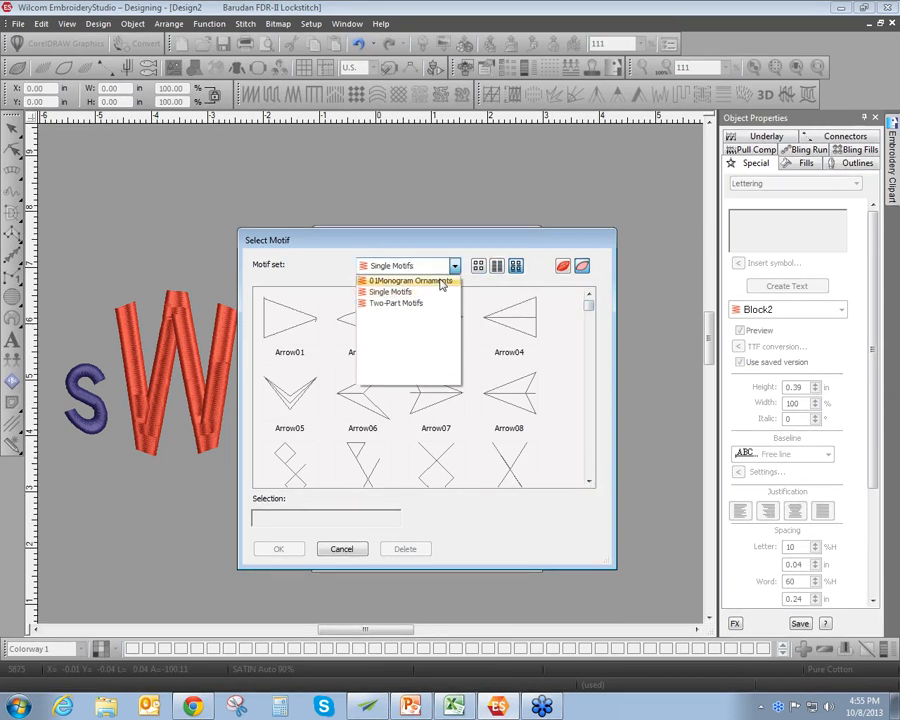
{"action": "left_click", "coordinate": [440, 282]}
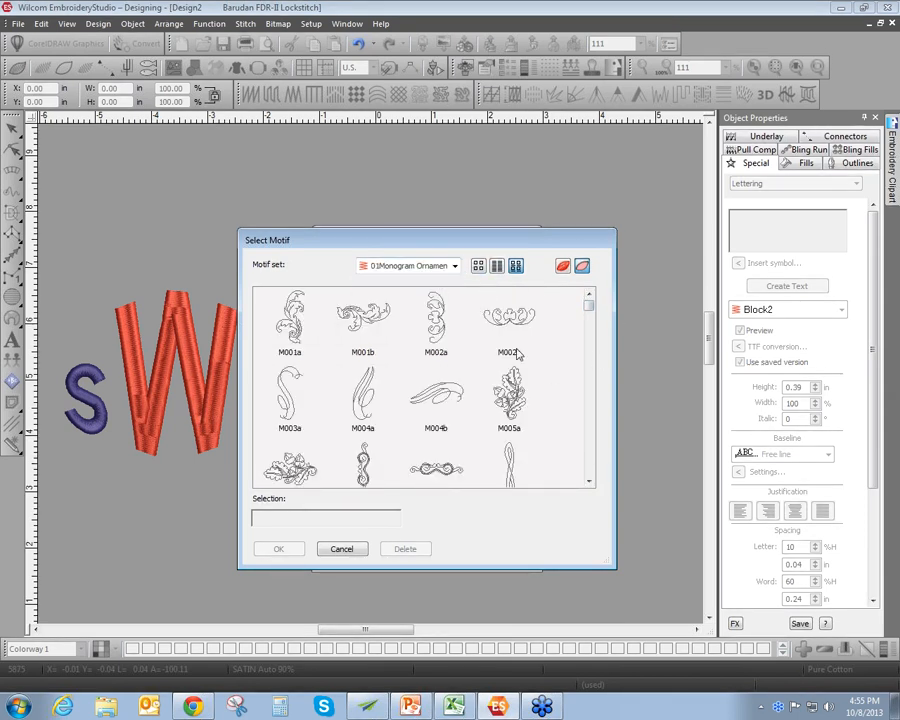
{"action": "scroll", "coordinate": [508, 384], "scroll_direction": "down", "scroll_amount": 2}
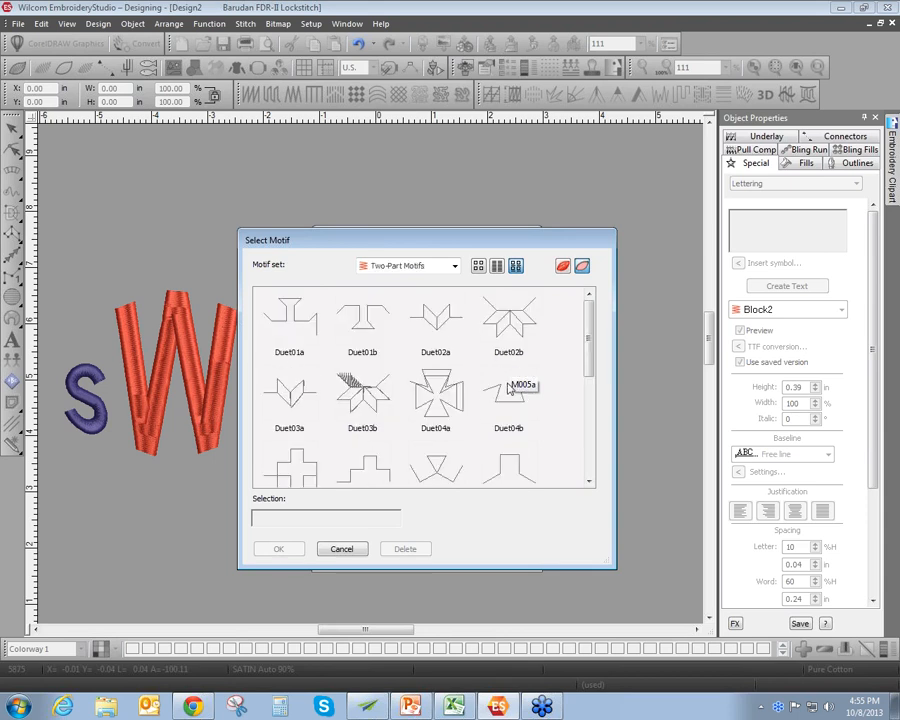
{"action": "mouse_move", "coordinate": [584, 296]}
{"action": "left_mouse_down"}
{"action": "mouse_move", "coordinate": [572, 417]}
{"action": "mouse_move", "coordinate": [577, 317]}
{"action": "left_mouse_up"}
{"action": "left_click", "coordinate": [455, 266]}
{"action": "left_click", "coordinate": [435, 282]}
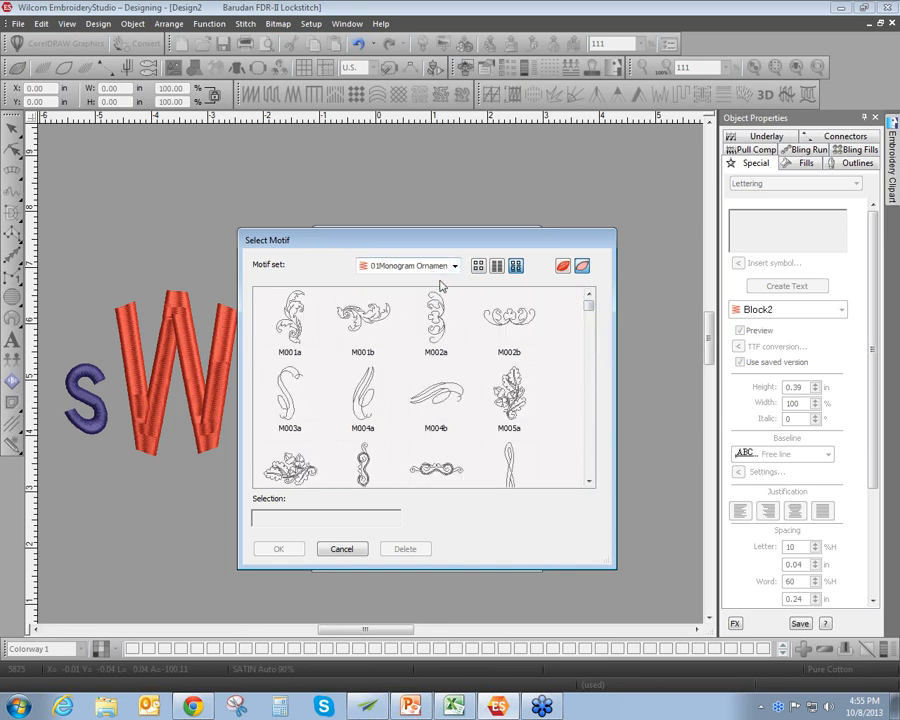
{"action": "left_click", "coordinate": [452, 398]}
{"action": "left_click", "coordinate": [458, 469]}
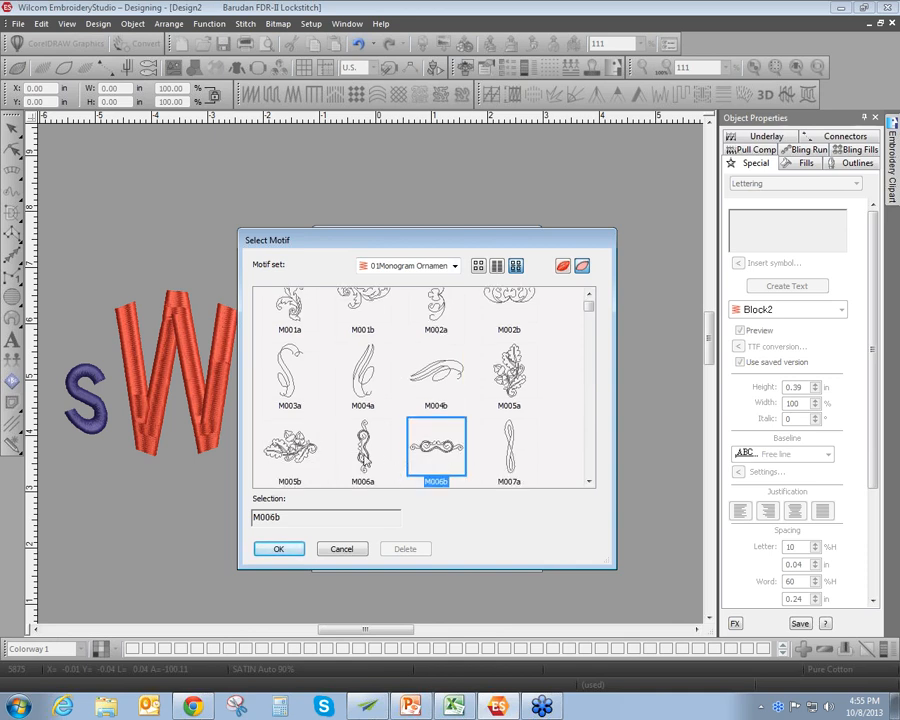
{"action": "left_click", "coordinate": [292, 548]}
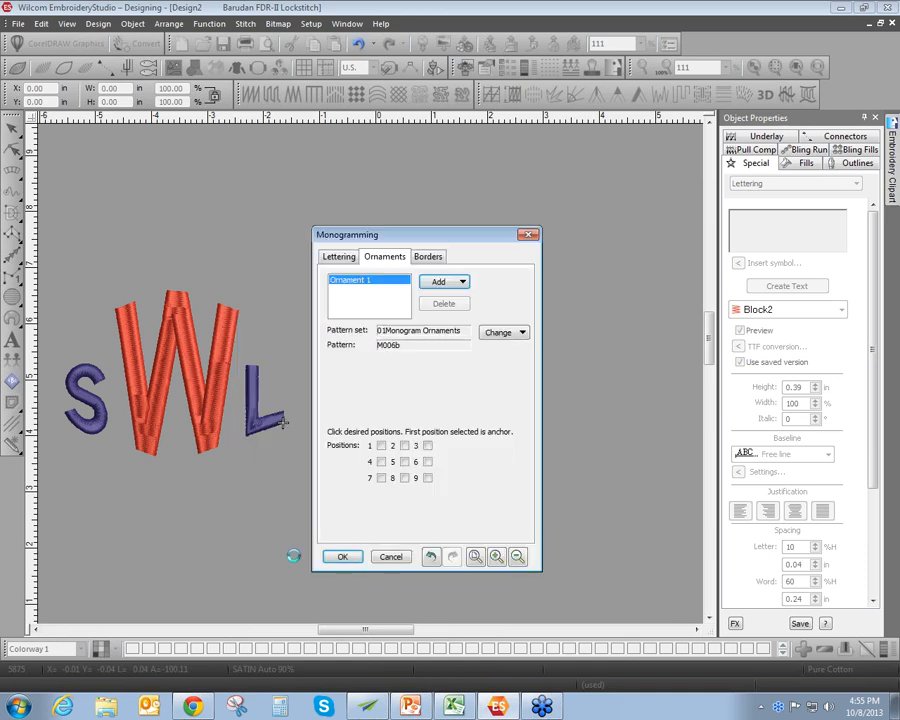
Place the ornament at positions 2 and 8 around the lettering and set its color to C15
{"action": "left_click", "coordinate": [404, 447]}
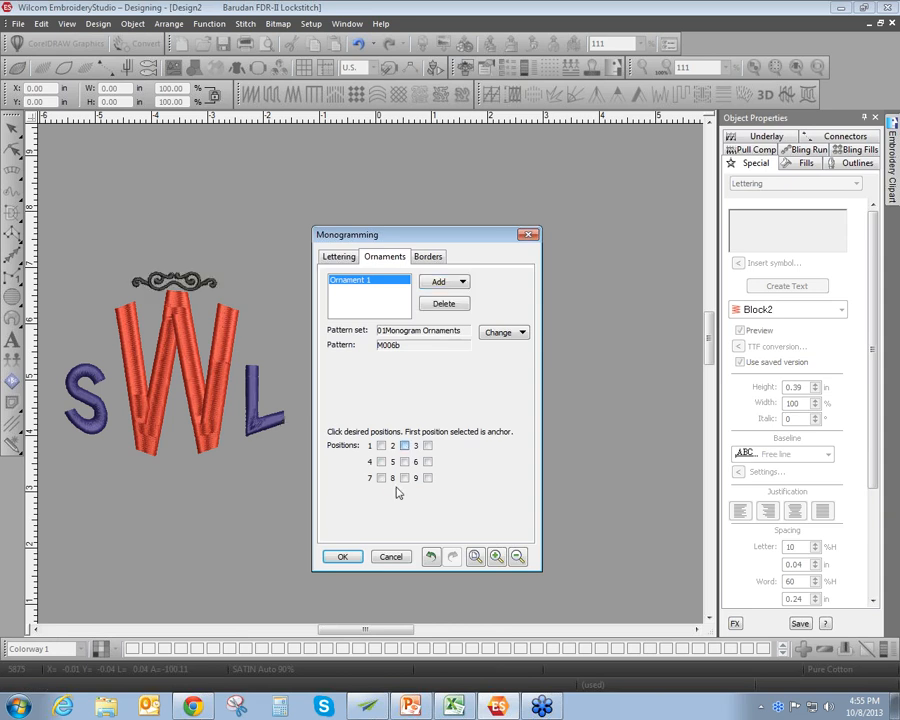
{"action": "left_click", "coordinate": [405, 478]}
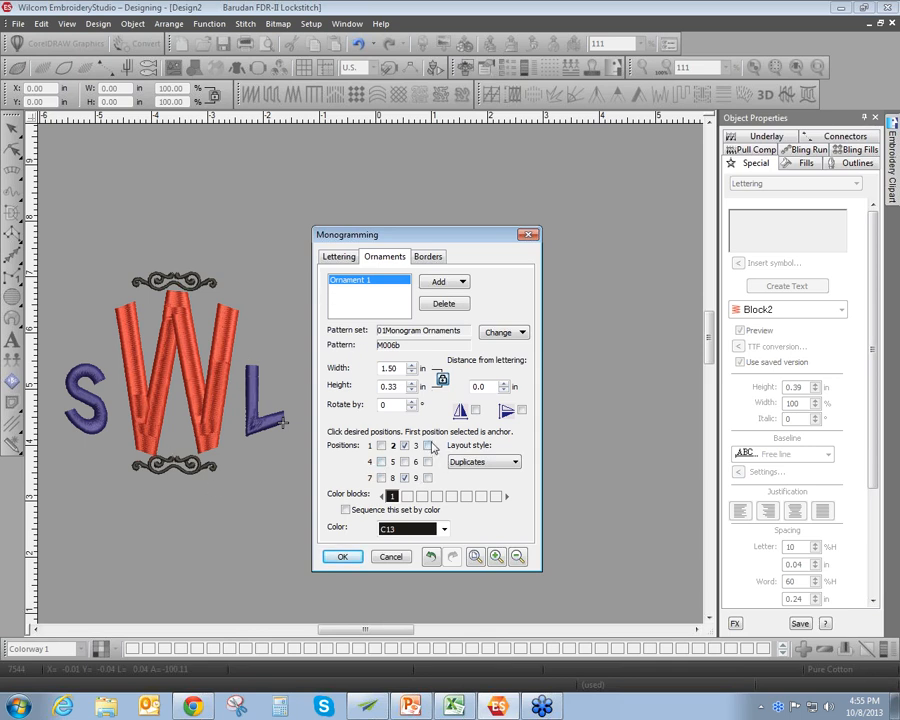
{"action": "left_click", "coordinate": [444, 529]}
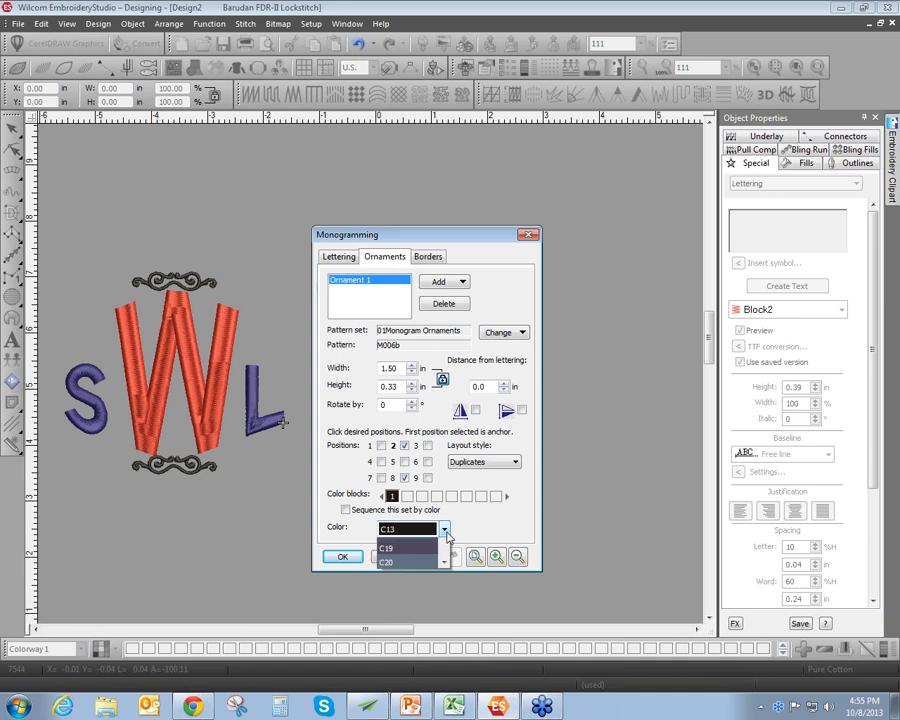
{"action": "left_click", "coordinate": [412, 574]}
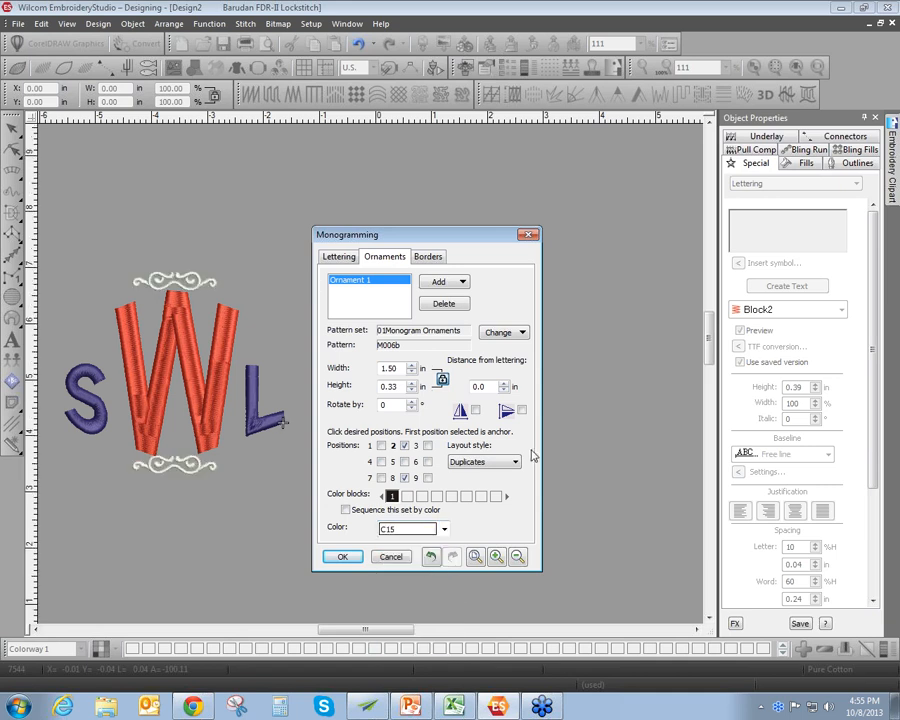
Set the ornament's layout style to Mirrors, with a size of 2.87 × 0.63 in and a distance from lettering of 0.5 in
{"action": "left_click", "coordinate": [486, 464]}
{"action": "left_click", "coordinate": [480, 473]}
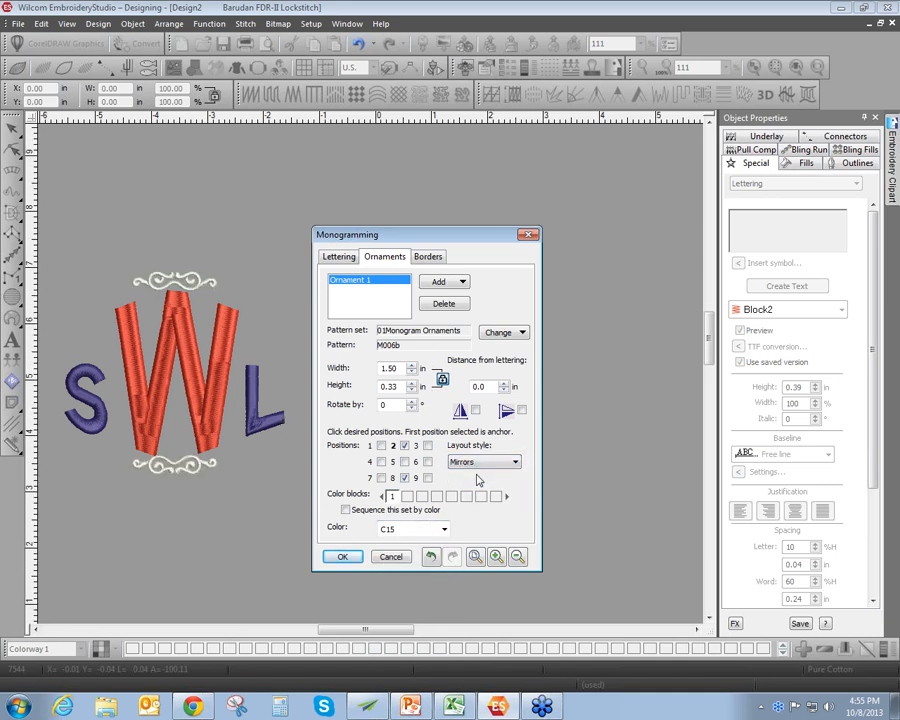
{"action": "left_click", "coordinate": [412, 384]}
{"action": "left_click", "coordinate": [412, 384]}
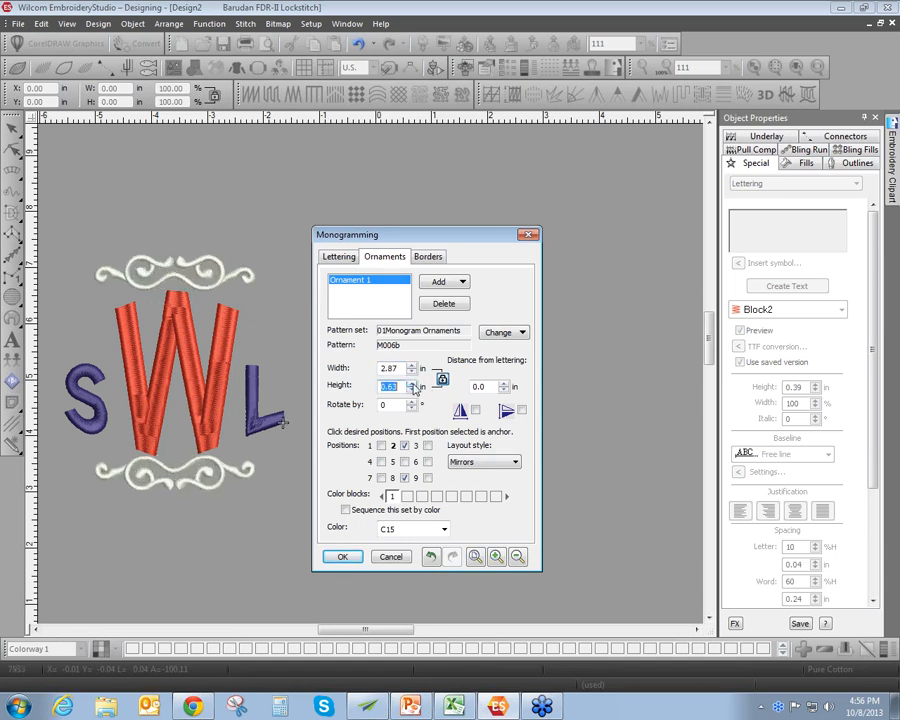
{"action": "left_click", "coordinate": [504, 383]}
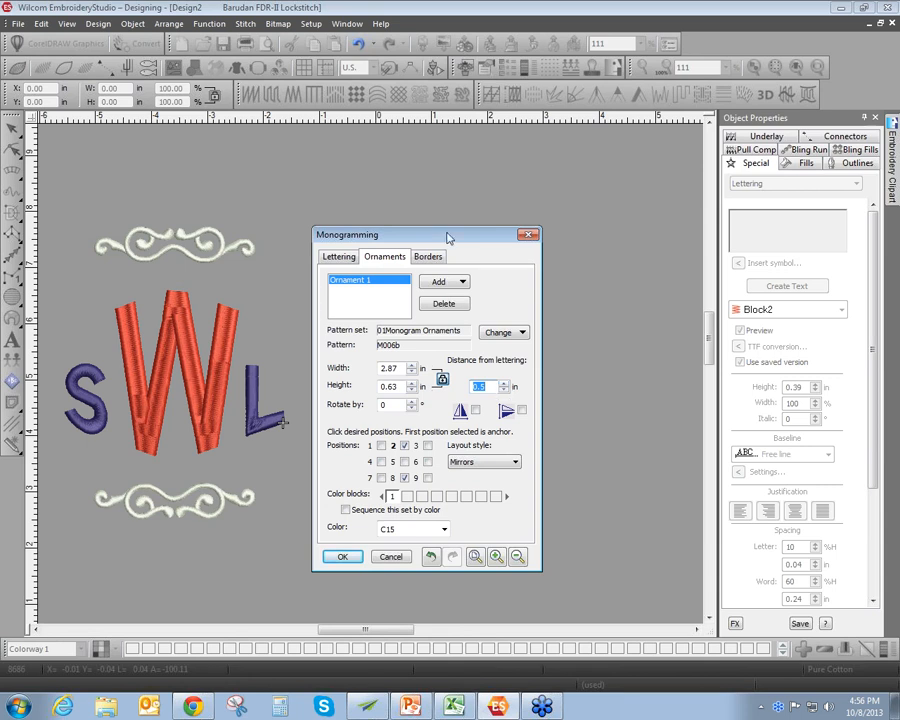
Add shield shape E from the Borders set as a border around the monogram
{"action": "left_click", "coordinate": [428, 257]}
{"action": "left_click", "coordinate": [434, 284]}
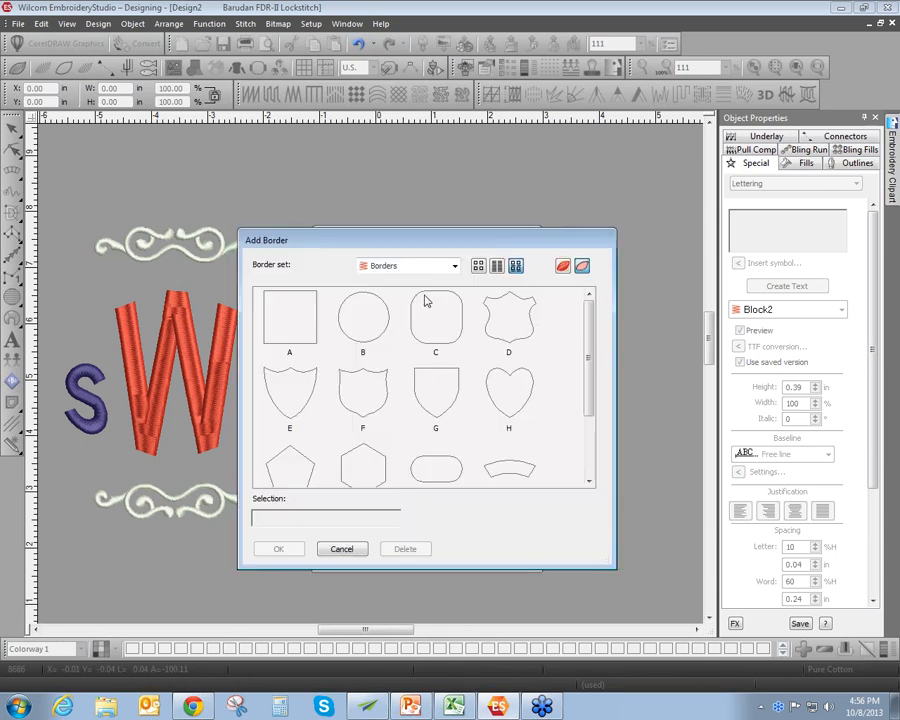
{"action": "left_click", "coordinate": [303, 395]}
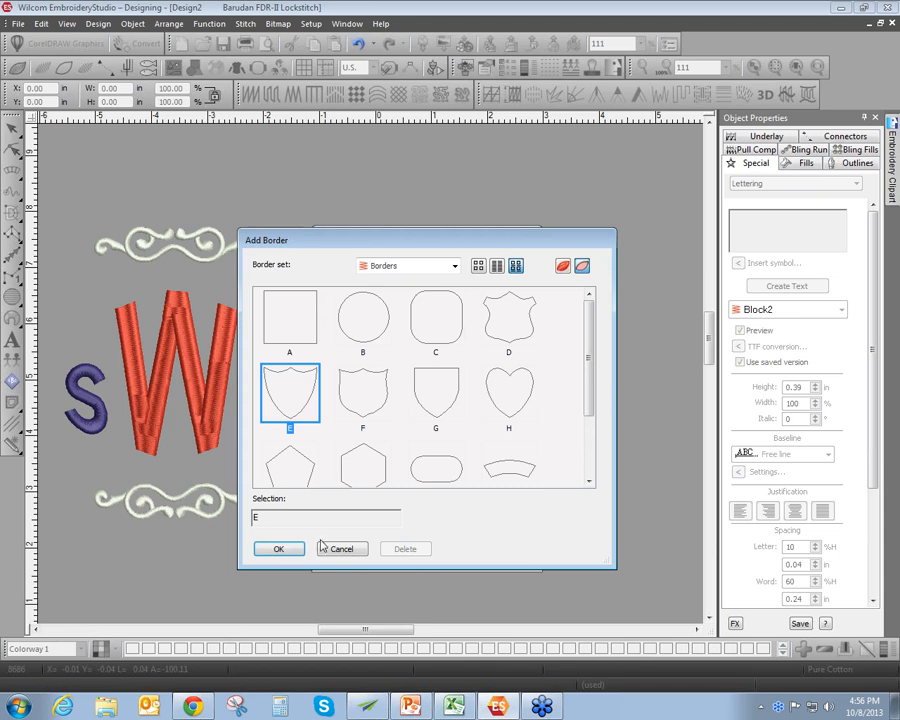
{"action": "left_click", "coordinate": [279, 549]}
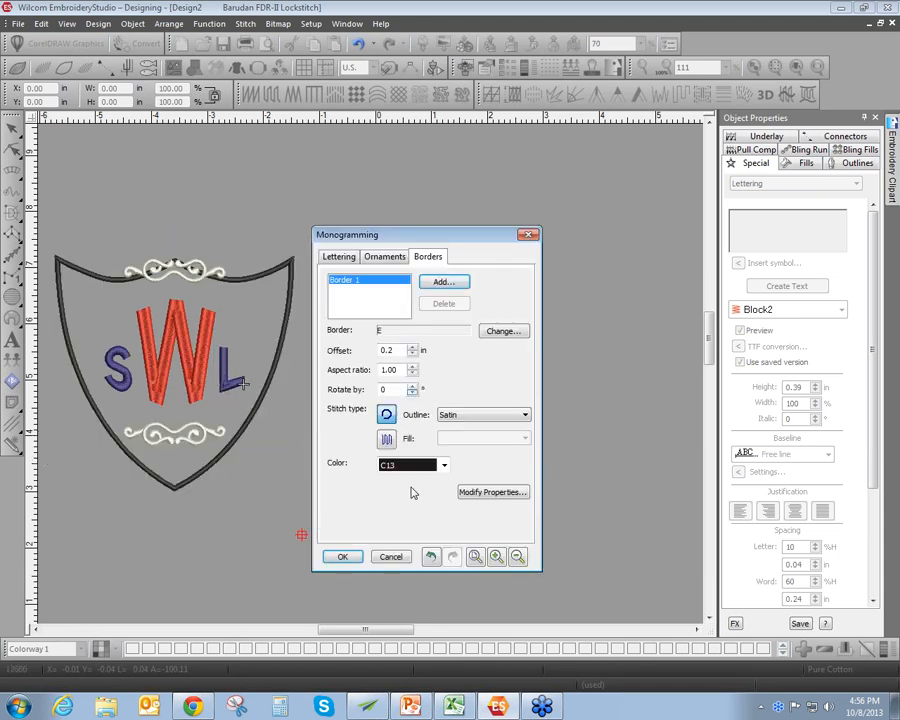
Set the shield border's offset to 0.6 in and its color to C12
{"action": "left_click", "coordinate": [412, 346]}
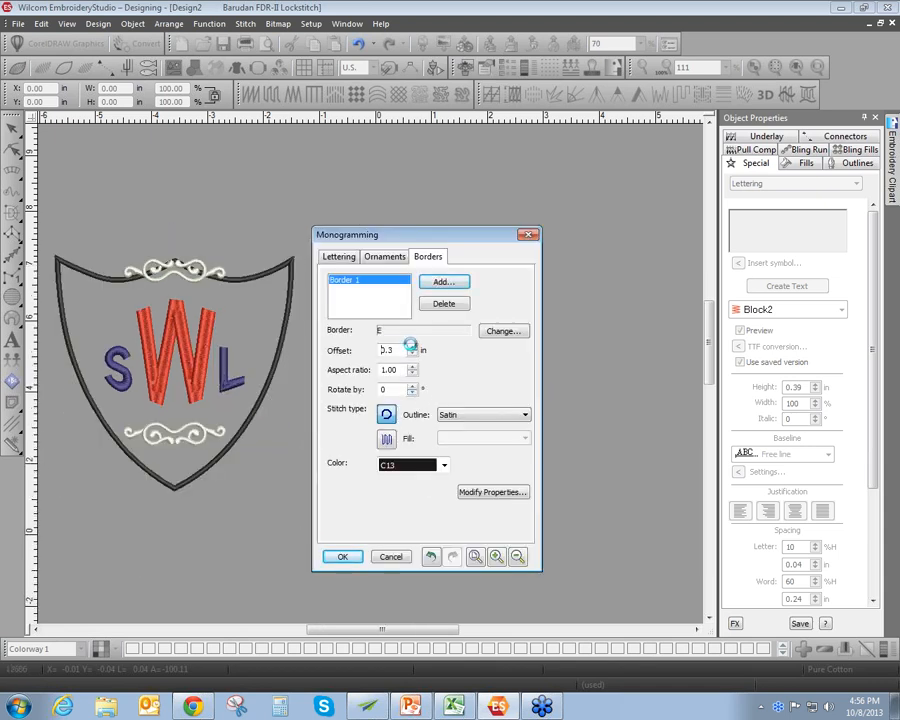
{"action": "left_click", "coordinate": [412, 346]}
{"action": "left_click", "coordinate": [412, 346]}
{"action": "left_click", "coordinate": [412, 346]}
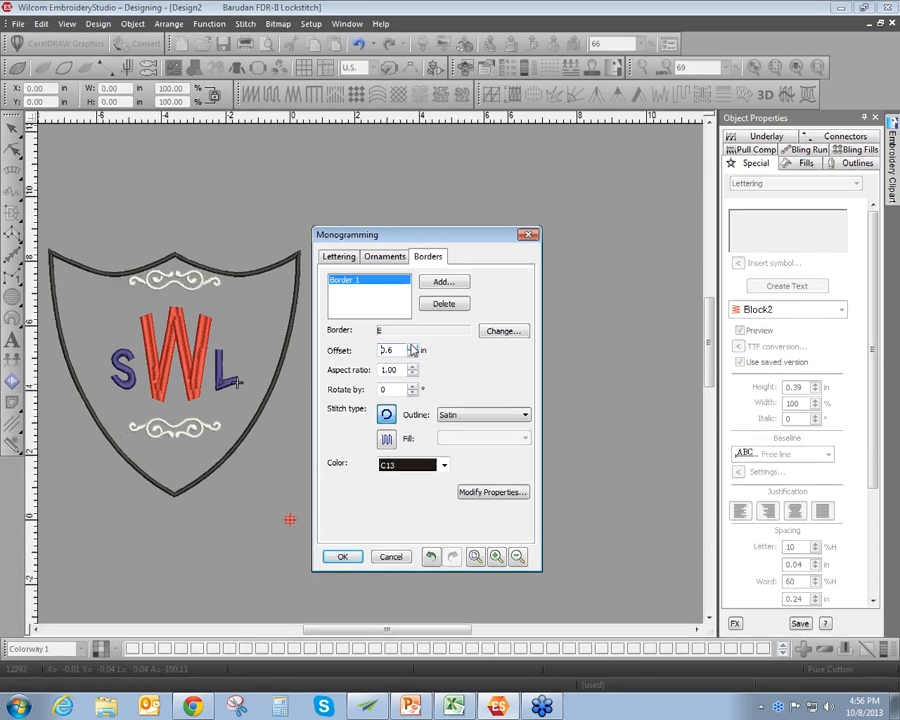
{"action": "left_click", "coordinate": [444, 465]}
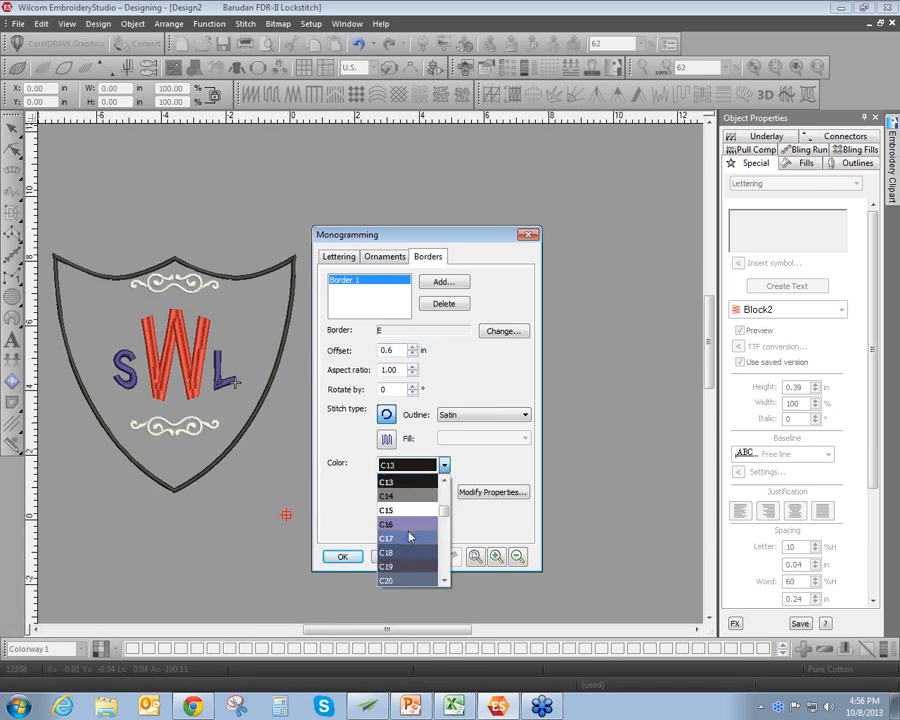
{"action": "left_click_drag", "start_coordinate": [443, 511], "coordinate": [443, 498]}
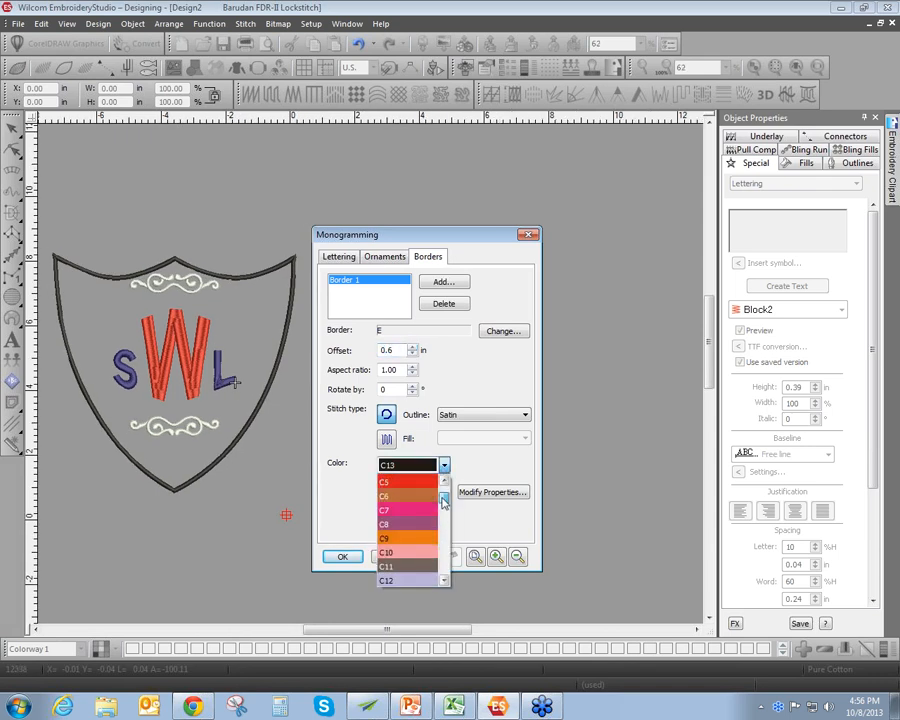
{"action": "left_click", "coordinate": [410, 579]}
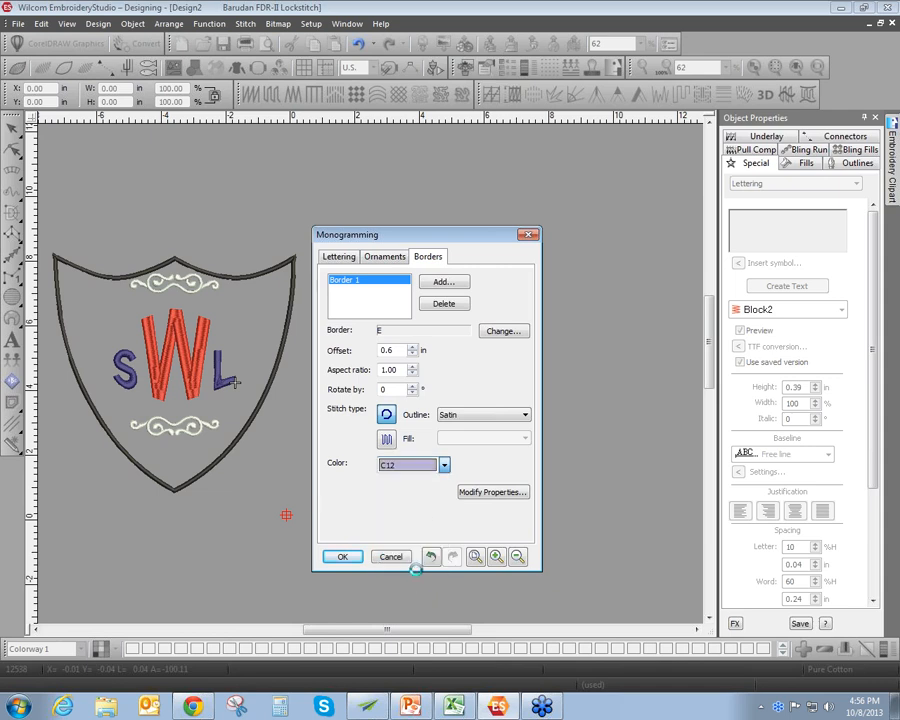
Add three more shield borders and give Border 3 a Motif Run outline in color C5
{"action": "left_click", "coordinate": [455, 282]}
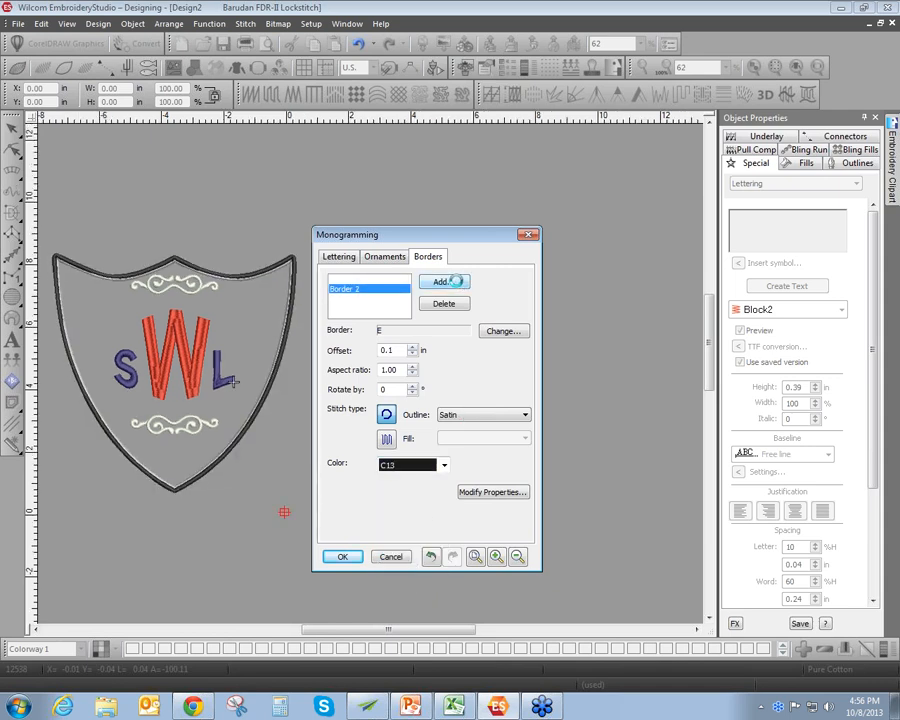
{"action": "left_click", "coordinate": [453, 282]}
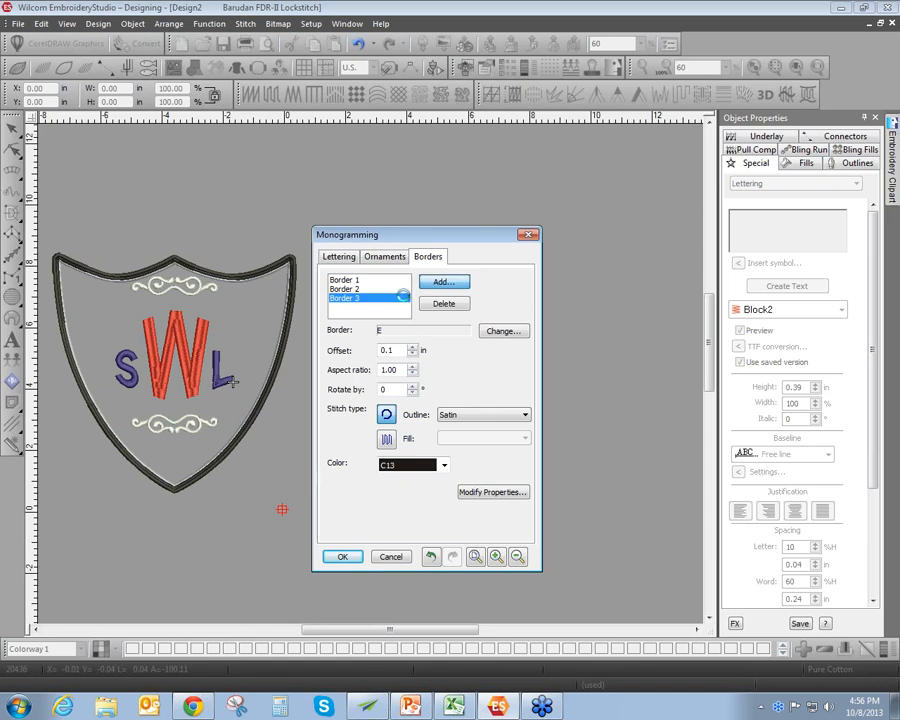
{"action": "left_click", "coordinate": [386, 299]}
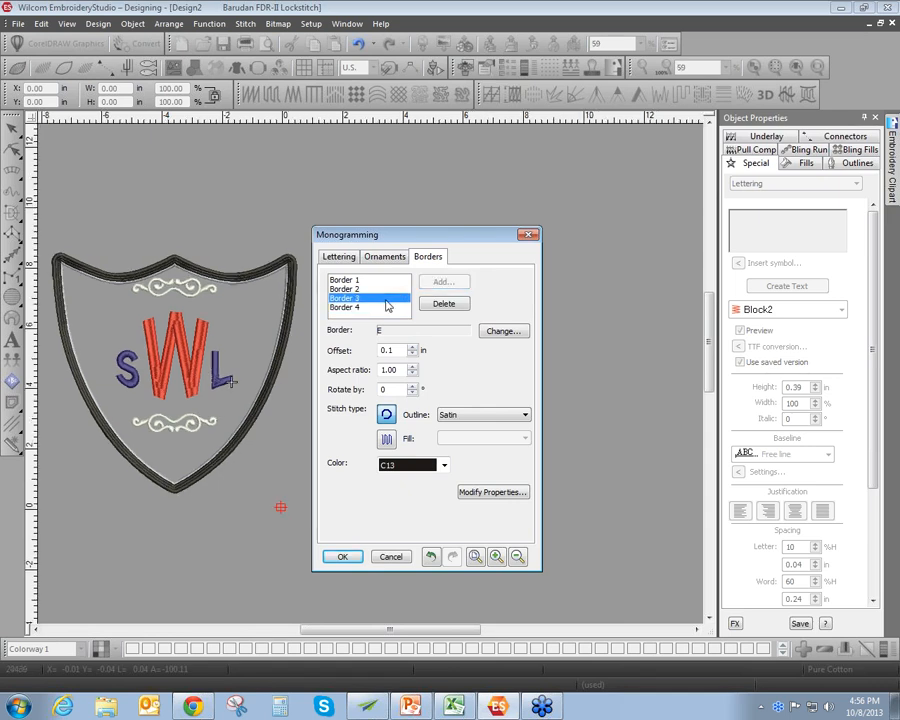
{"action": "left_click", "coordinate": [522, 415]}
{"action": "left_click", "coordinate": [490, 447]}
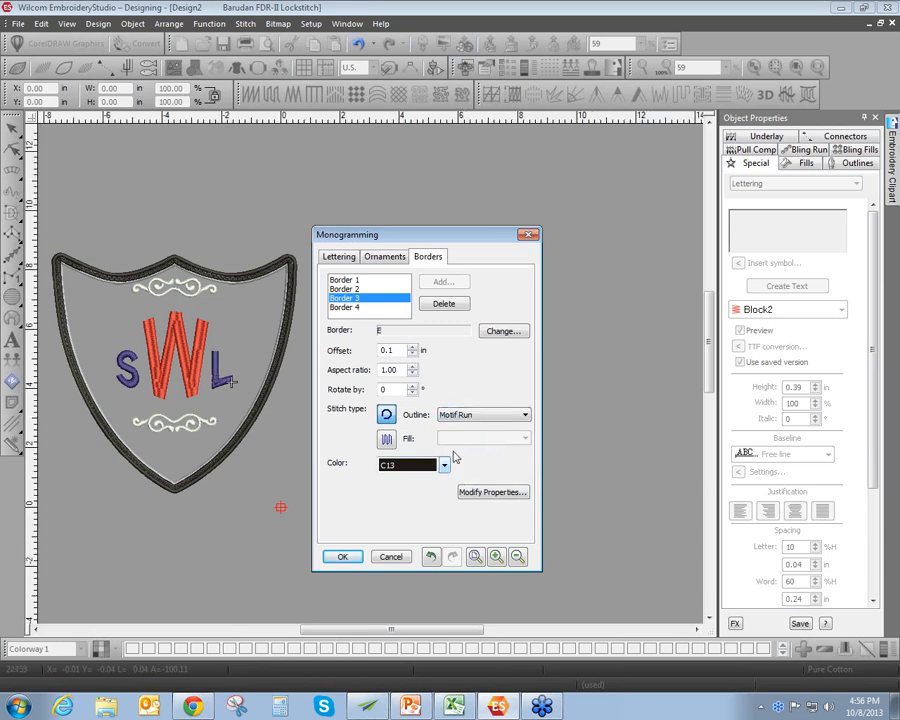
{"action": "left_click", "coordinate": [444, 465]}
{"action": "left_click_drag", "start_coordinate": [443, 520], "coordinate": [444, 484]}
{"action": "left_click", "coordinate": [420, 495]}
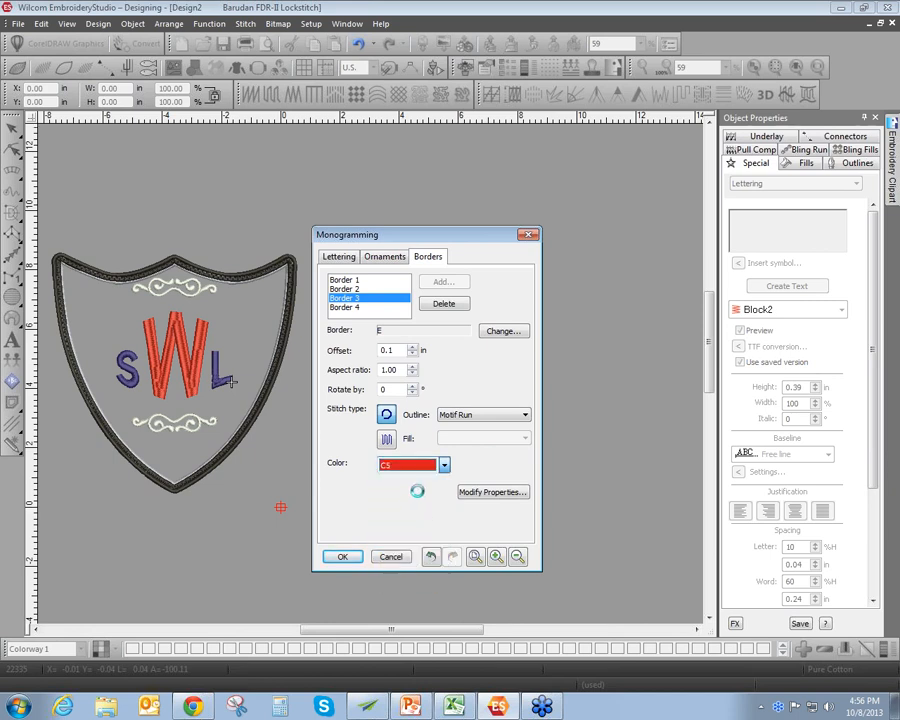
Change Border 4 from an outline to a Tatami fill and lower its offset below zero to shrink it inside the other borders
{"action": "left_click", "coordinate": [365, 308]}
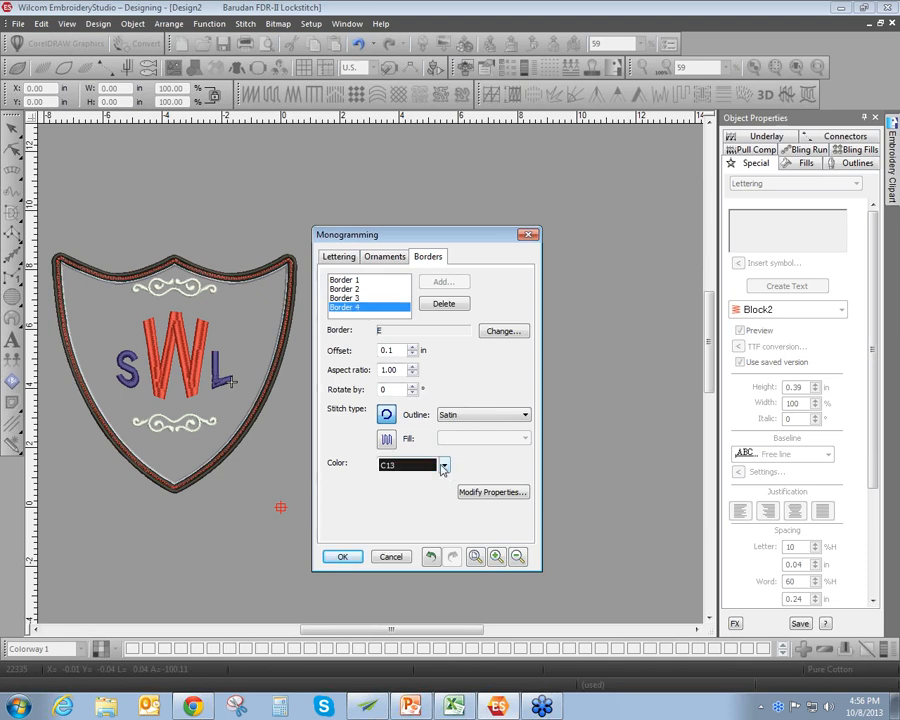
{"action": "left_click", "coordinate": [387, 439]}
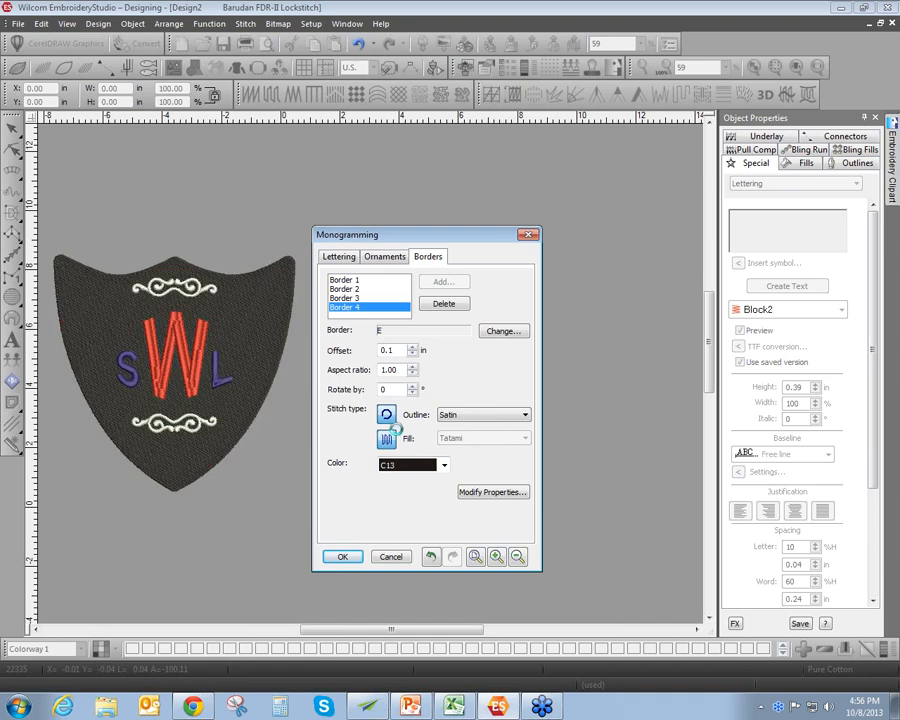
{"action": "left_click", "coordinate": [413, 354]}
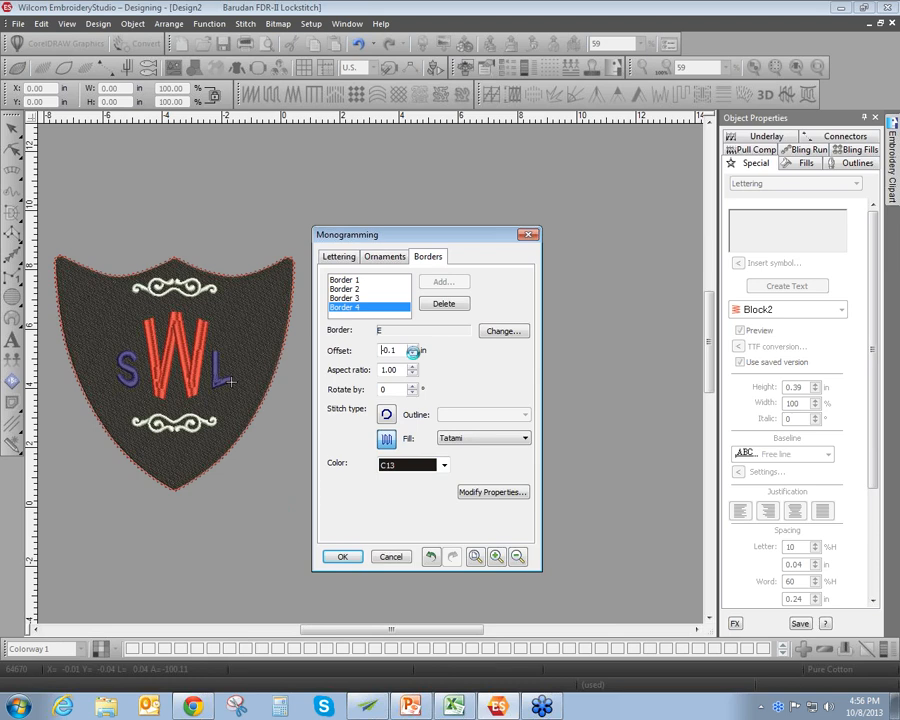
{"action": "left_click", "coordinate": [413, 354]}
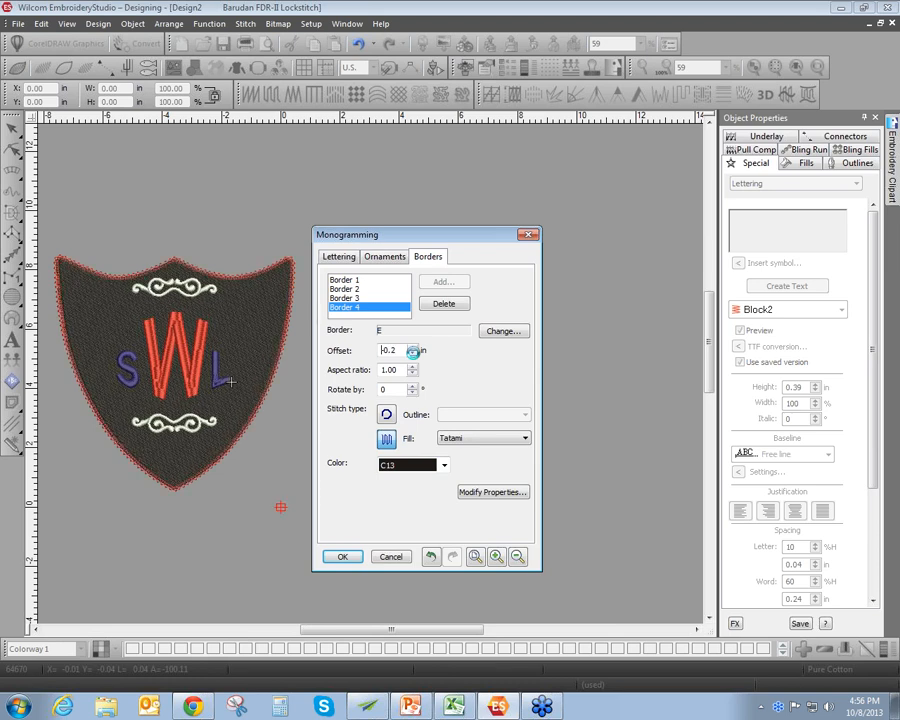
{"action": "left_click", "coordinate": [413, 354]}
{"action": "left_click", "coordinate": [413, 354]}
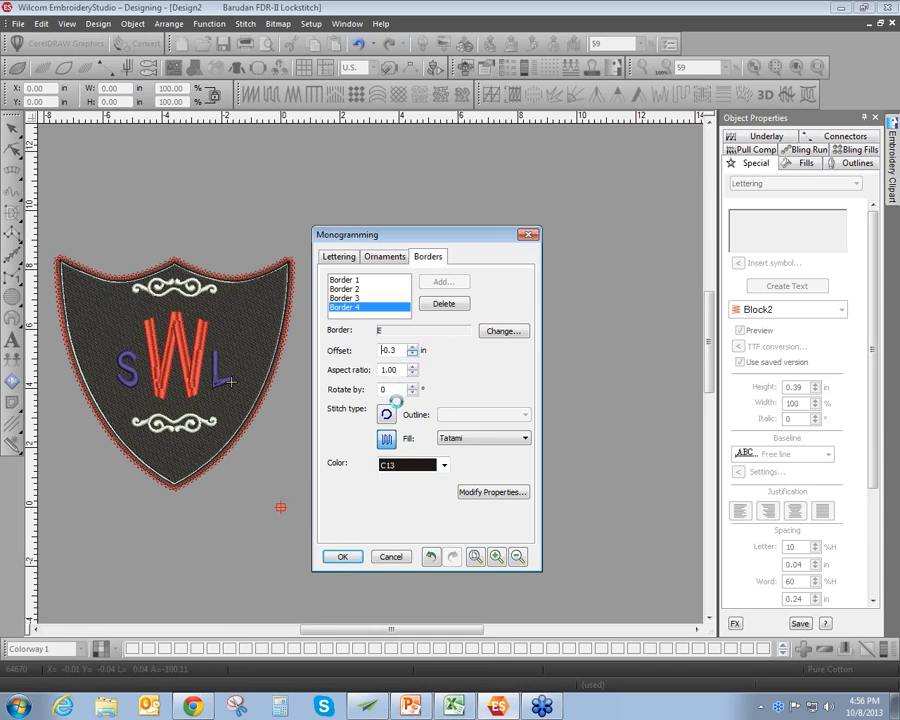
Raise Border 4's offset slightly so its Tatami fill extends closer to the surrounding shield borders
{"action": "left_click", "coordinate": [405, 289]}
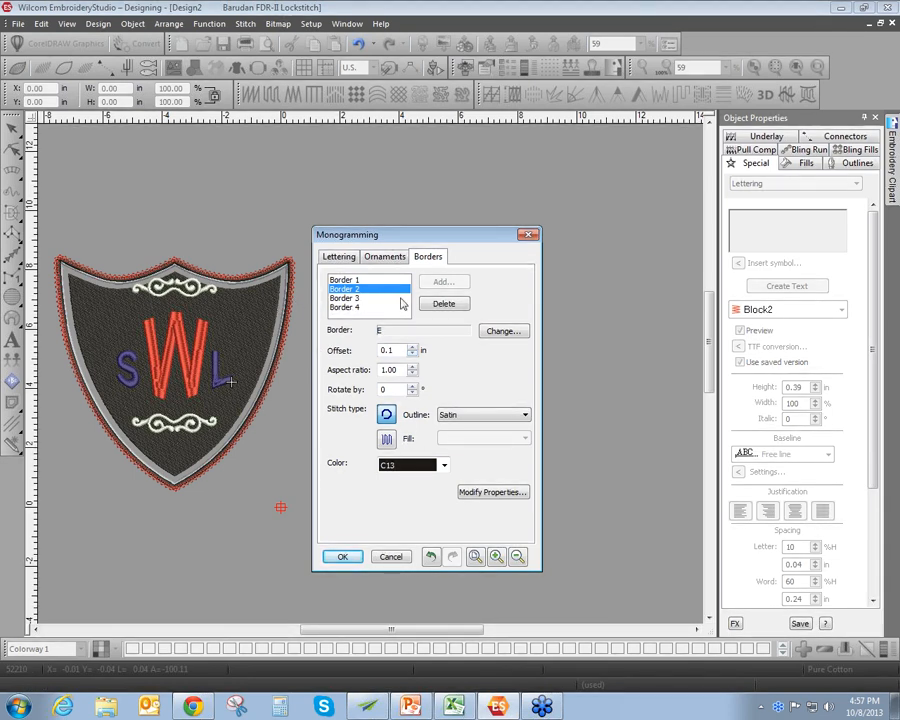
{"action": "left_click", "coordinate": [378, 299]}
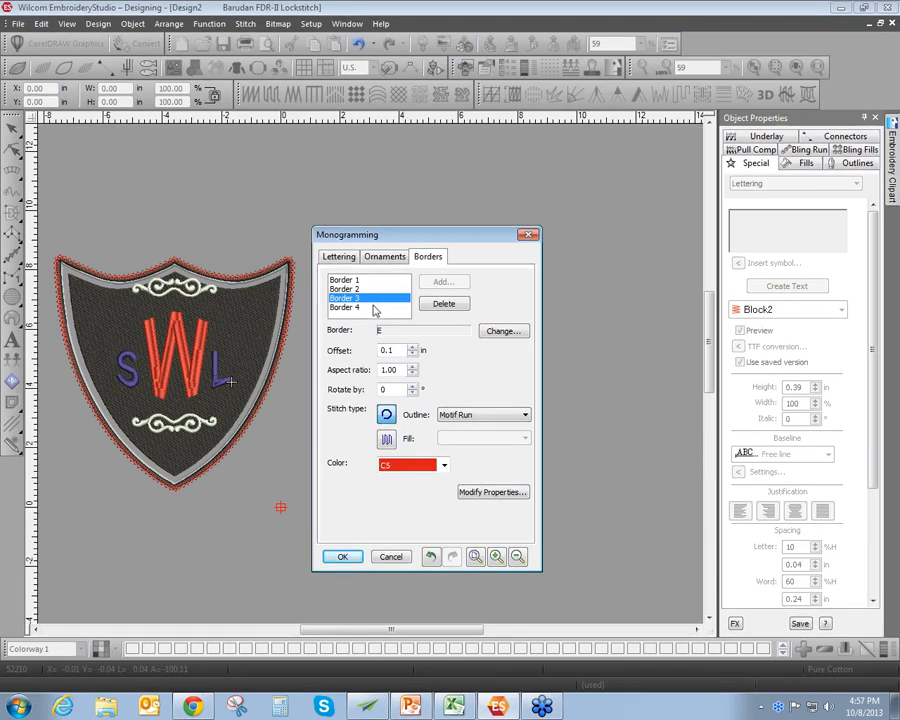
{"action": "left_click", "coordinate": [374, 308]}
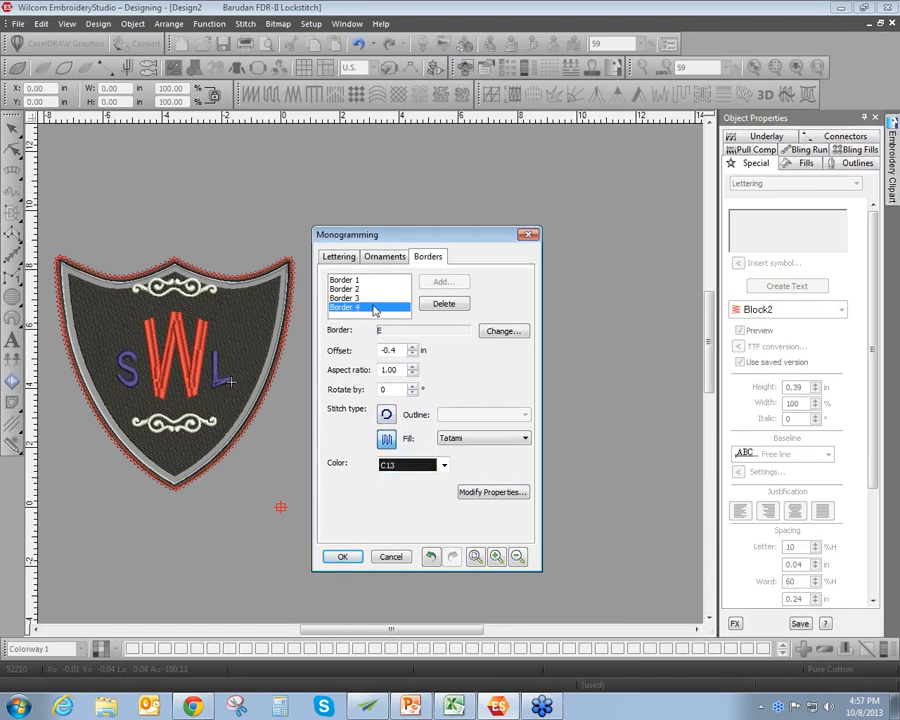
{"action": "left_click", "coordinate": [411, 347]}
Change Border 3's outline stitch type to Satin
{"action": "left_click", "coordinate": [368, 290]}
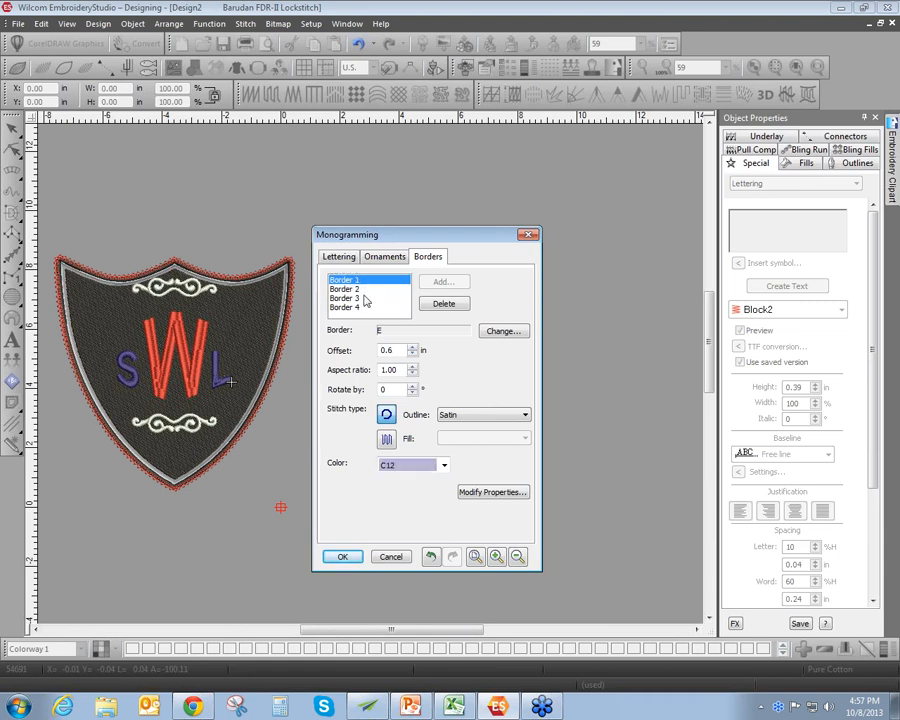
{"action": "left_click", "coordinate": [362, 300]}
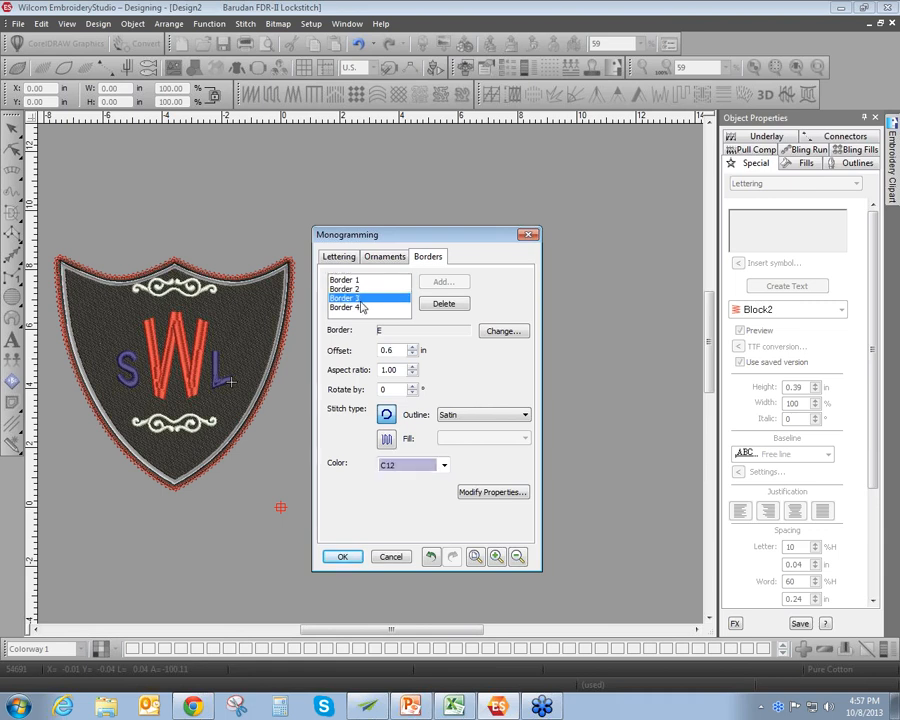
{"action": "left_click", "coordinate": [465, 416]}
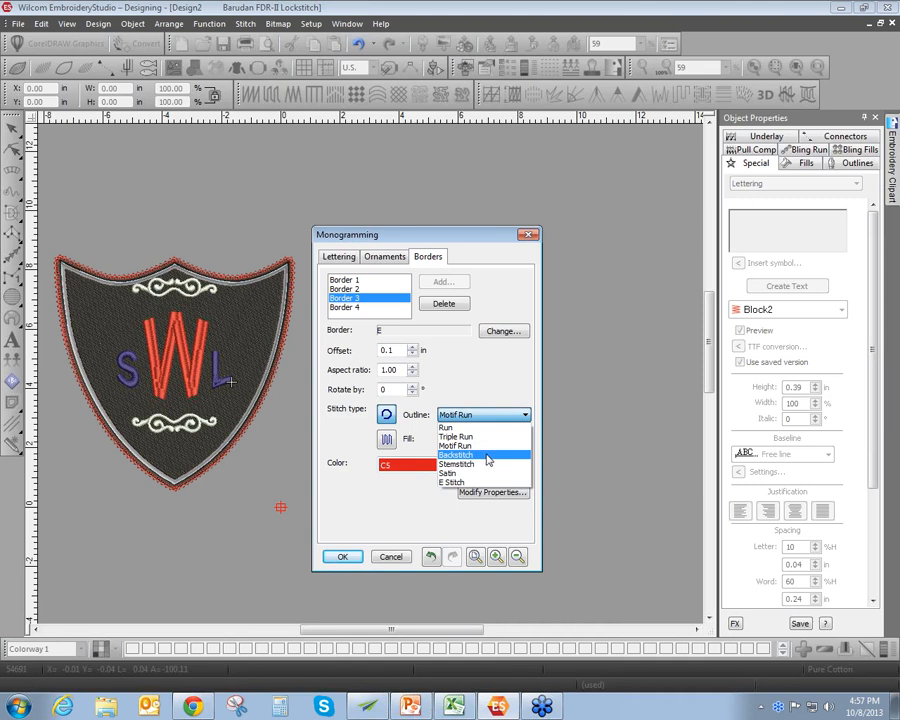
{"action": "left_click", "coordinate": [473, 474]}
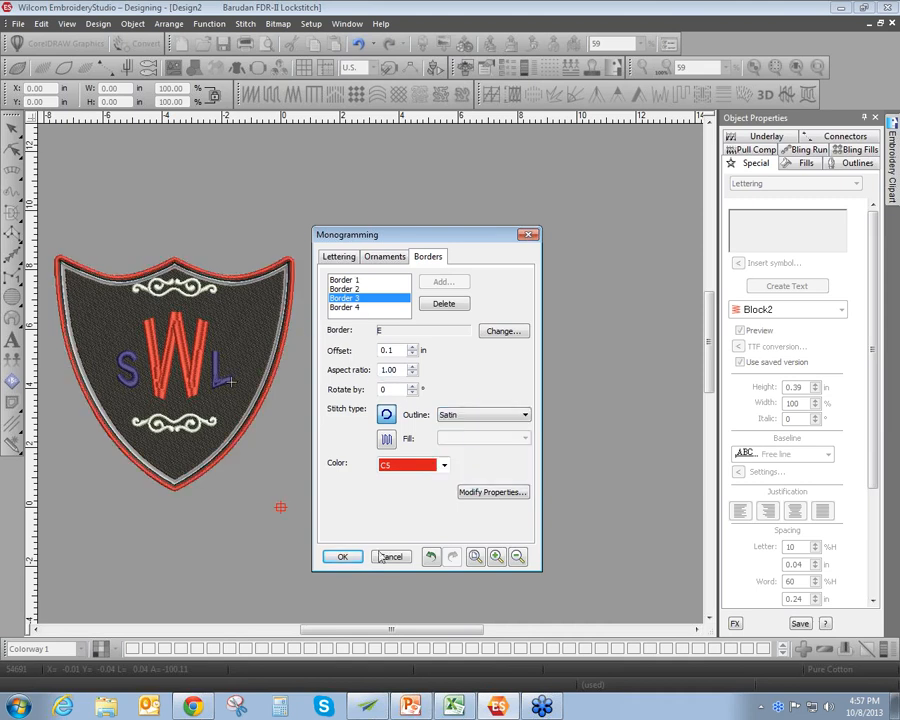
Reduce the ornaments to 2.41 × 0.53 in at a distance of 0.5 in from the lettering, and accept the monogram
{"action": "left_click", "coordinate": [377, 256]}
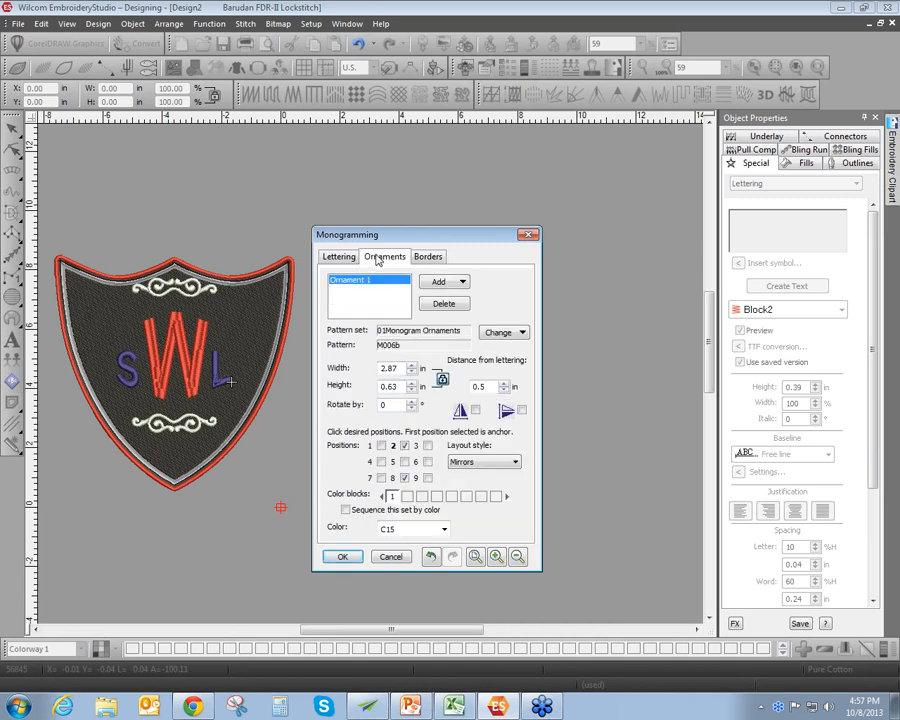
{"action": "left_click", "coordinate": [411, 388]}
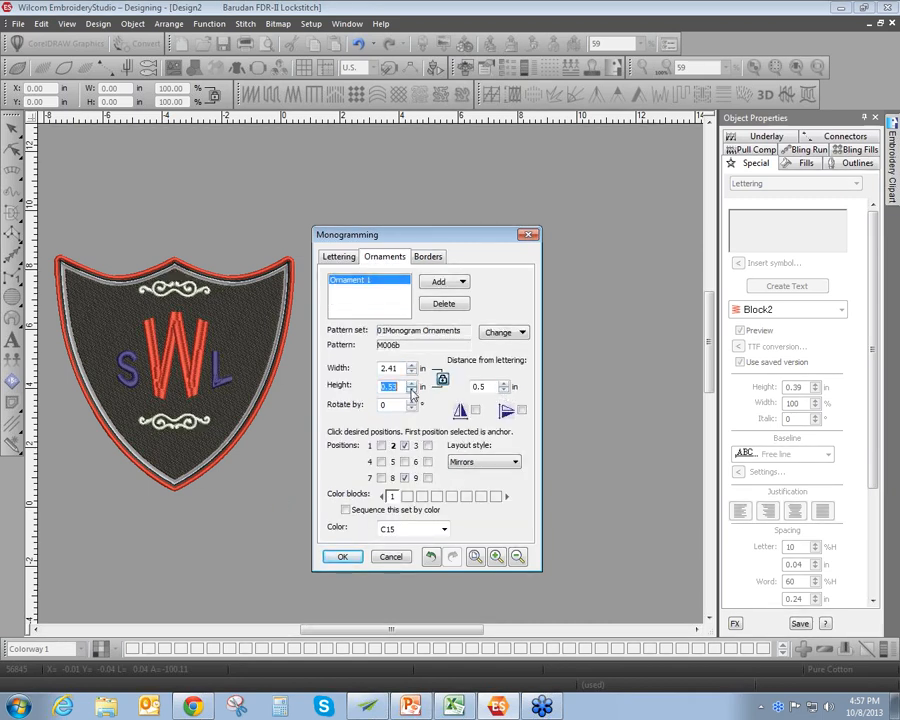
{"action": "left_click", "coordinate": [504, 390]}
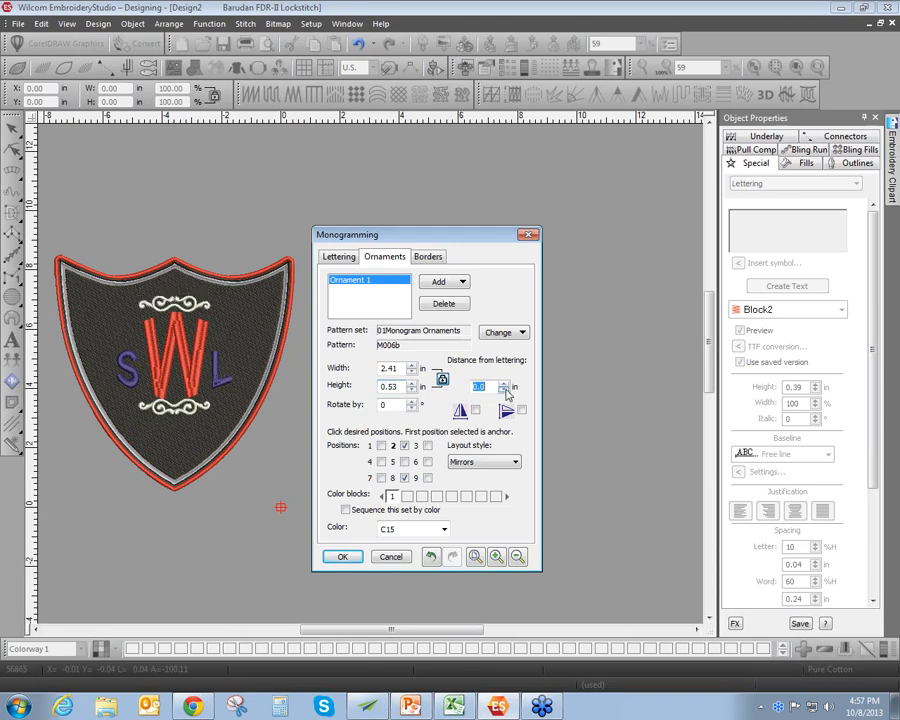
{"action": "left_click", "coordinate": [504, 385]}
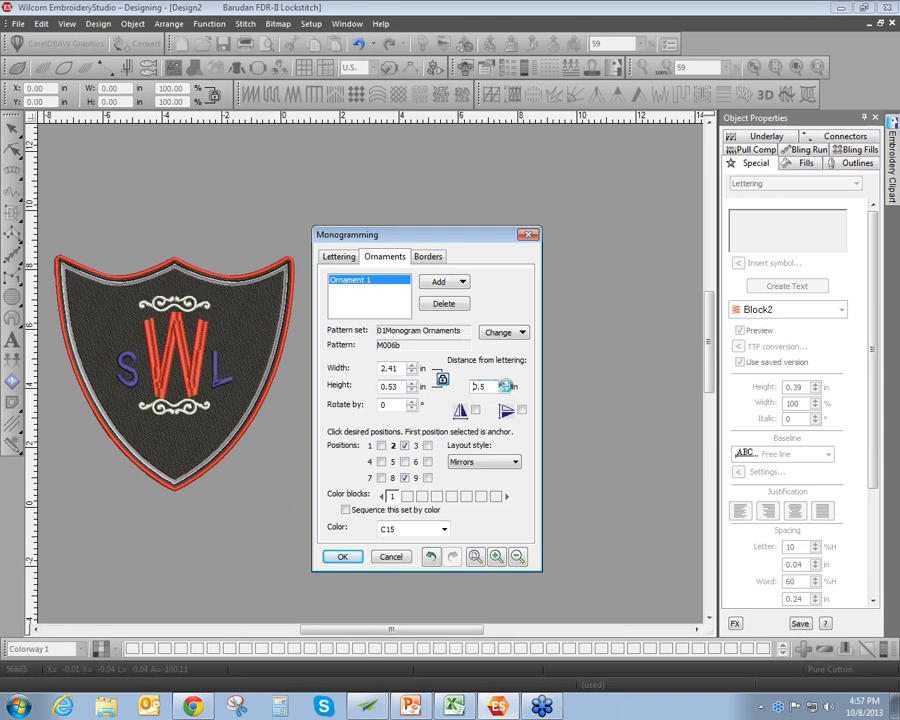
{"action": "left_click", "coordinate": [348, 557]}
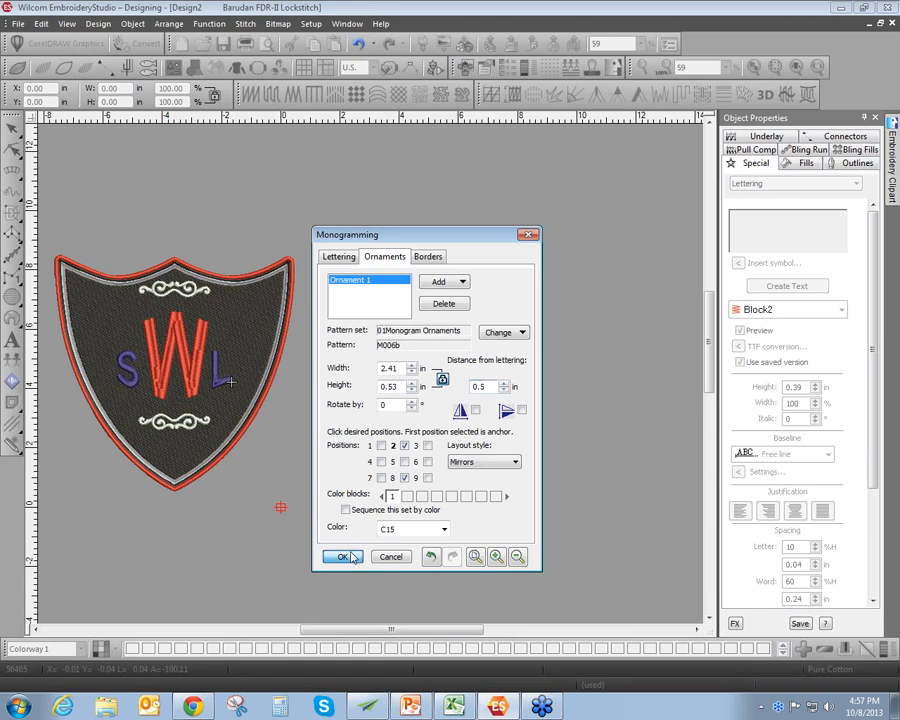
Move the monogram to the right of the origin and scale it down to about 4.63 in wide by 4.54 in high
{"action": "left_click_drag", "start_coordinate": [228, 357], "coordinate": [573, 346]}
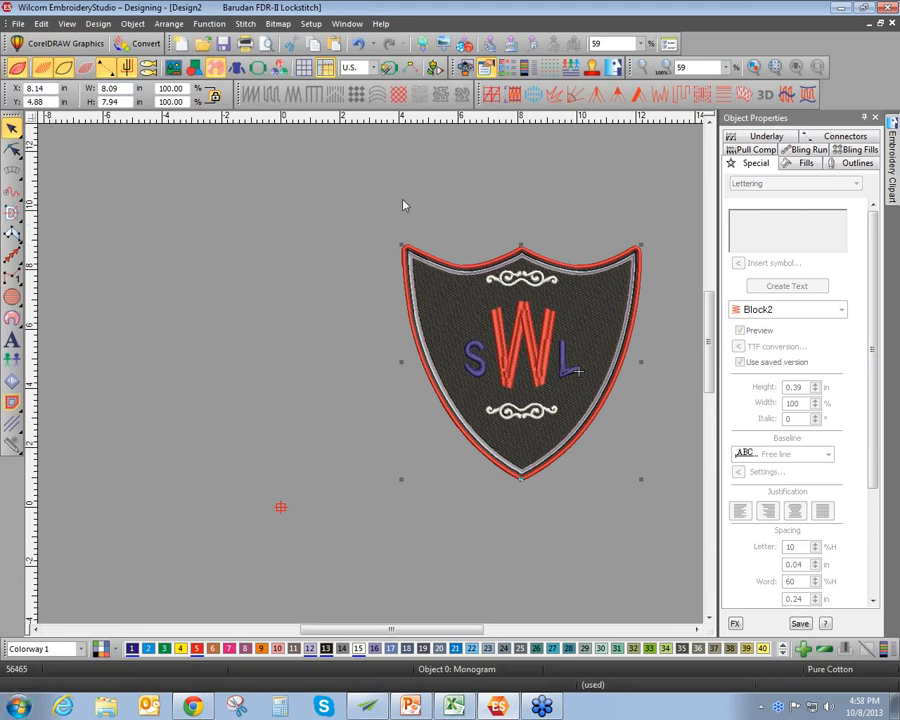
{"action": "left_click_drag", "start_coordinate": [401, 243], "coordinate": [515, 352]}
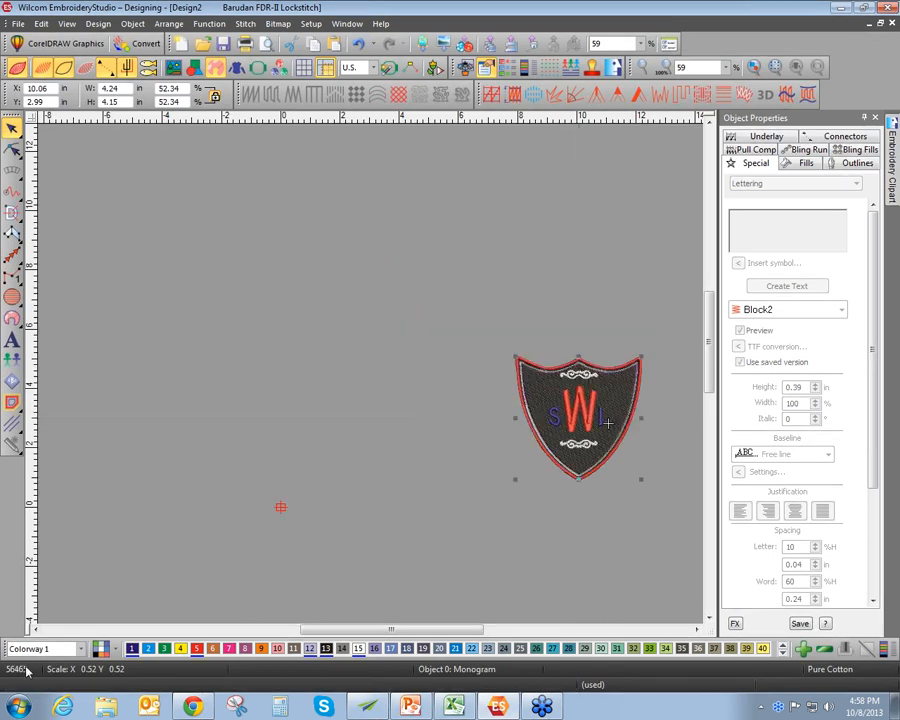
{"action": "scroll", "coordinate": [606, 438], "scroll_direction": "up", "scroll_amount": 2}
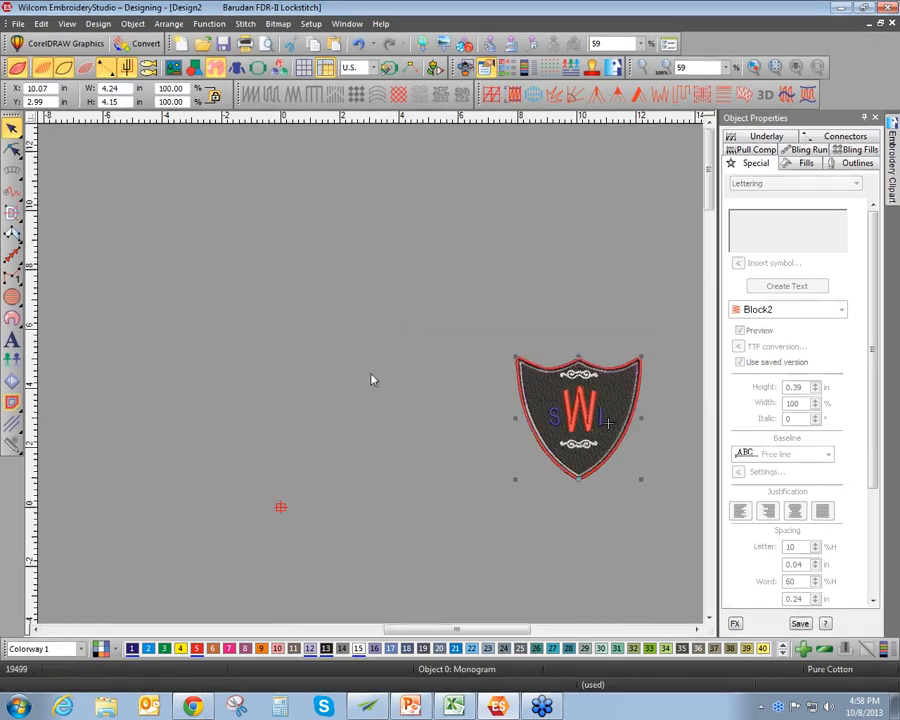
{"action": "scroll", "coordinate": [368, 380], "scroll_direction": "up", "scroll_amount": 3}
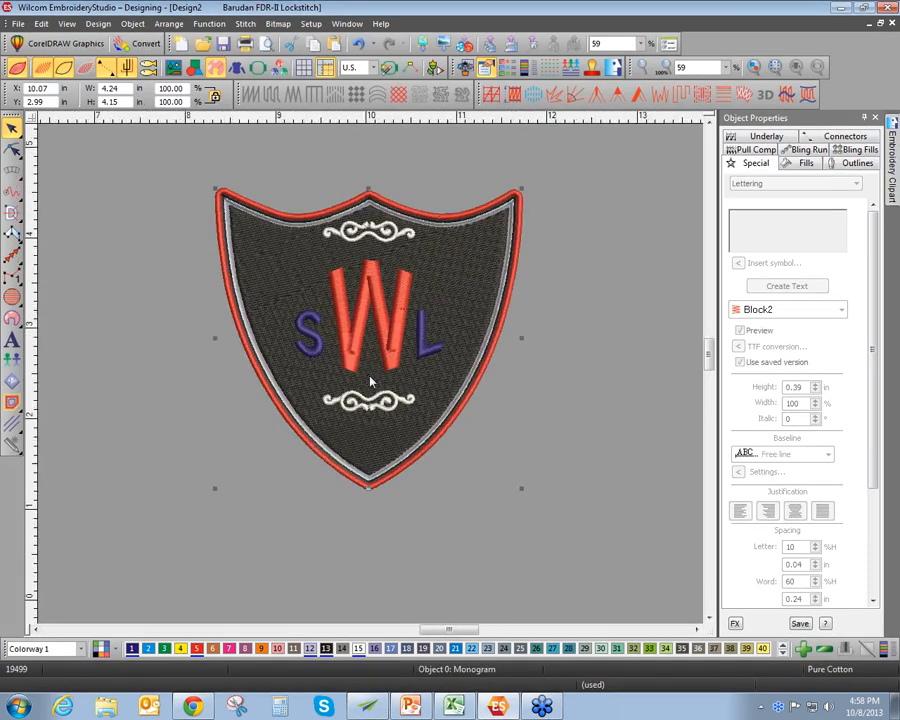
{"action": "scroll", "coordinate": [370, 380], "scroll_direction": "up", "scroll_amount": 1}
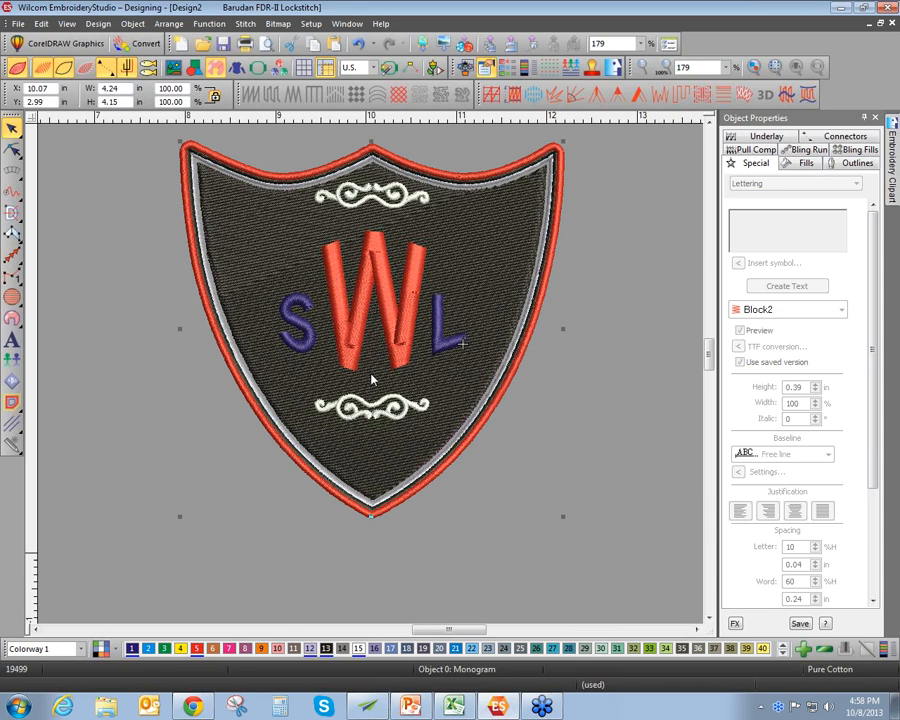
{"action": "scroll", "coordinate": [371, 377], "scroll_direction": "down", "scroll_amount": 1}
{"action": "left_click_drag", "start_coordinate": [218, 190], "coordinate": [169, 141]}
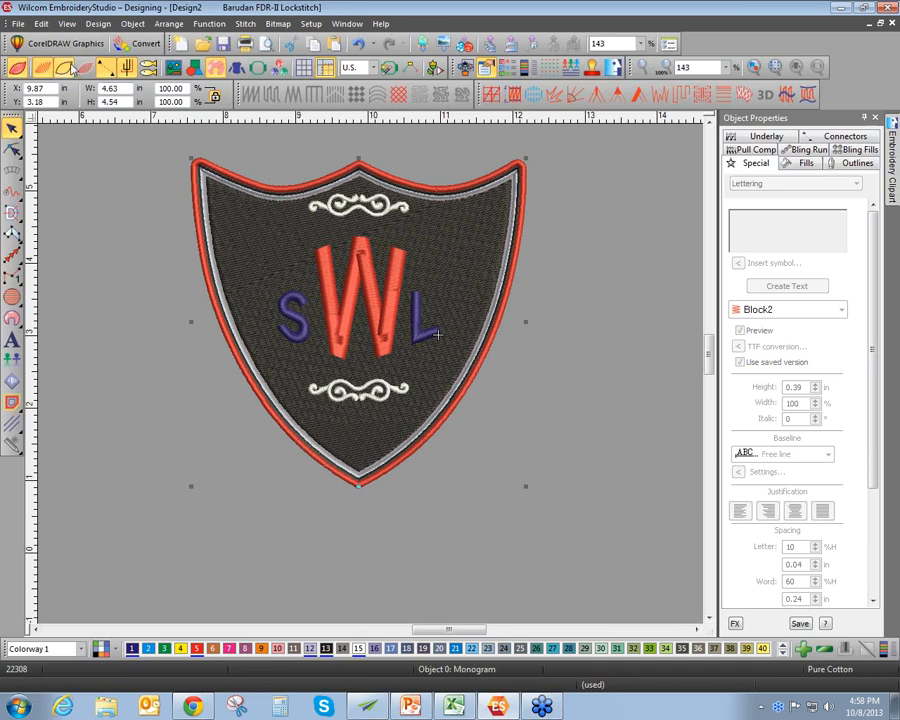
Convert the embroidery monogram into vector artwork in the CorelDRAW workspace and view the whole shield
{"action": "left_click", "coordinate": [138, 44]}
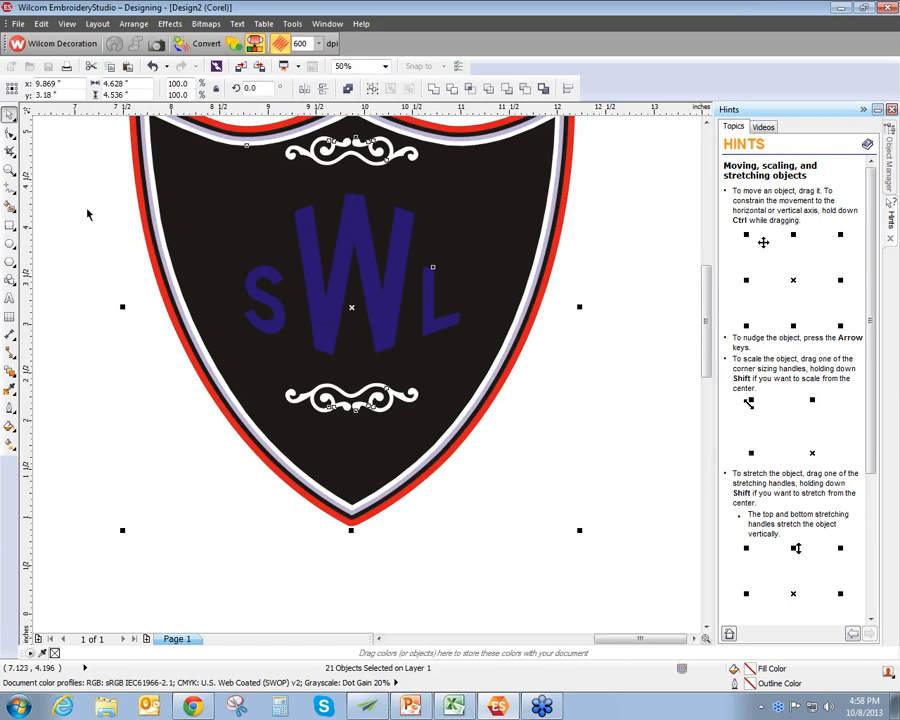
{"action": "left_click", "coordinate": [87, 213]}
{"action": "scroll", "coordinate": [394, 249], "scroll_direction": "down", "scroll_amount": 3}
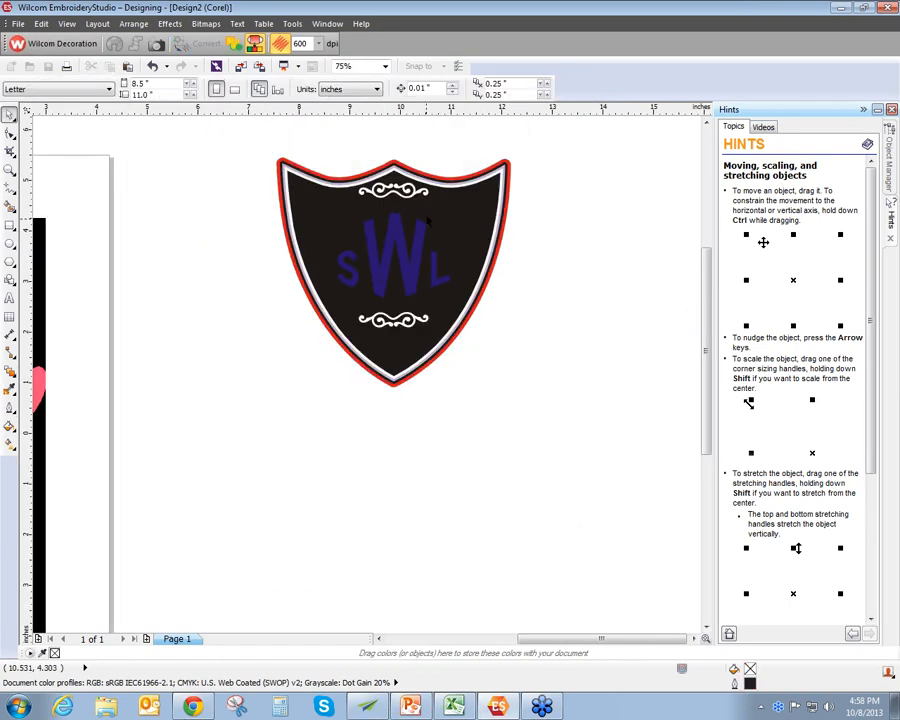
{"action": "scroll", "coordinate": [470, 195], "scroll_direction": "up", "scroll_amount": 3}
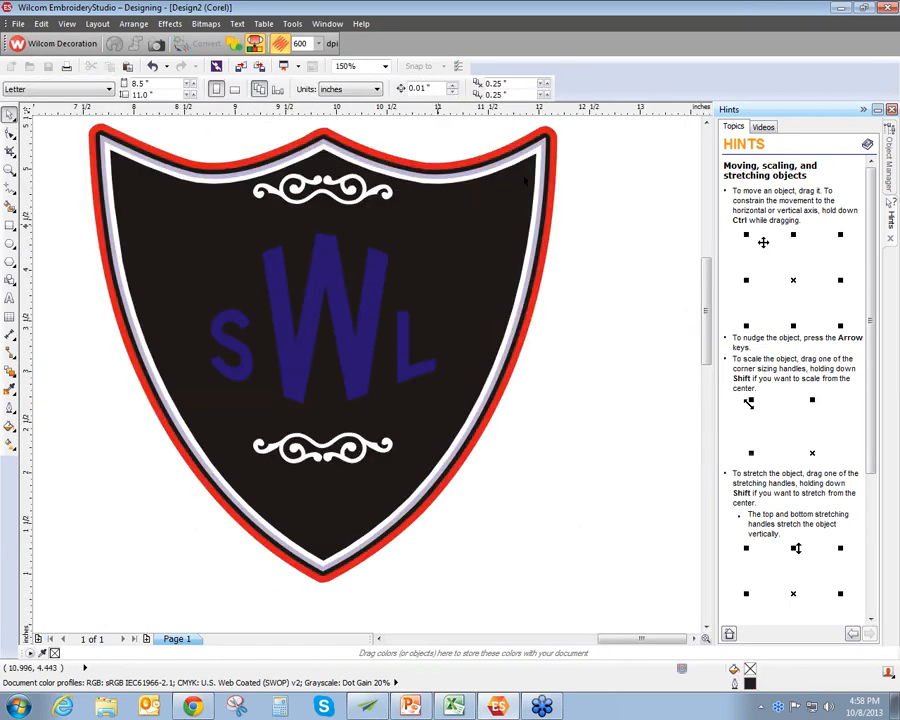
Select the black shield fill and the lettering curve, shift the lettering slightly left, and display its nodes with the Shape tool
{"action": "left_click", "coordinate": [520, 207]}
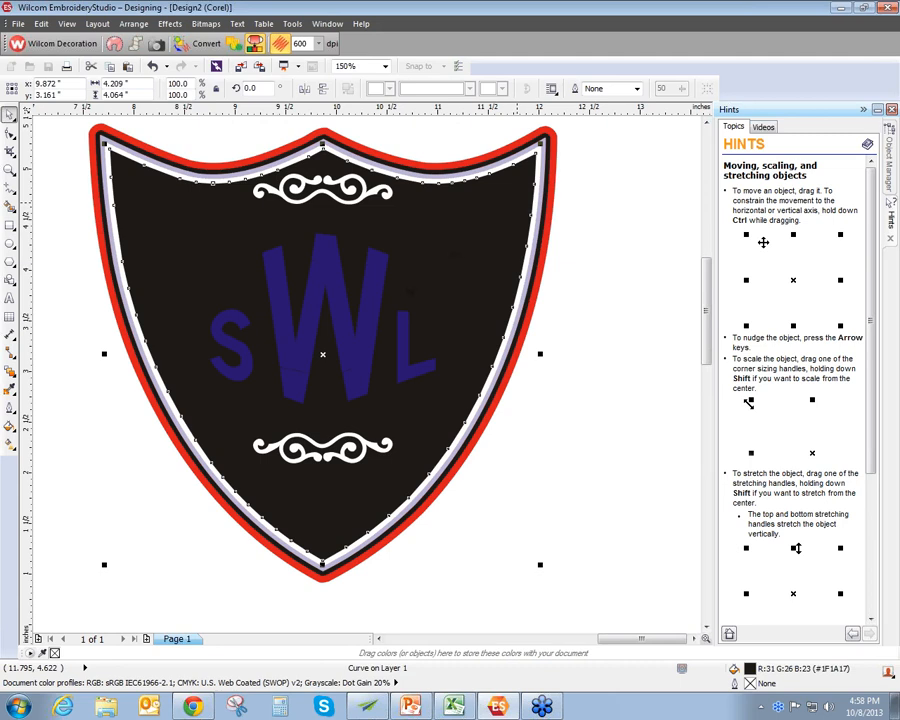
{"action": "left_click", "coordinate": [377, 323]}
{"action": "right_click", "coordinate": [377, 323]}
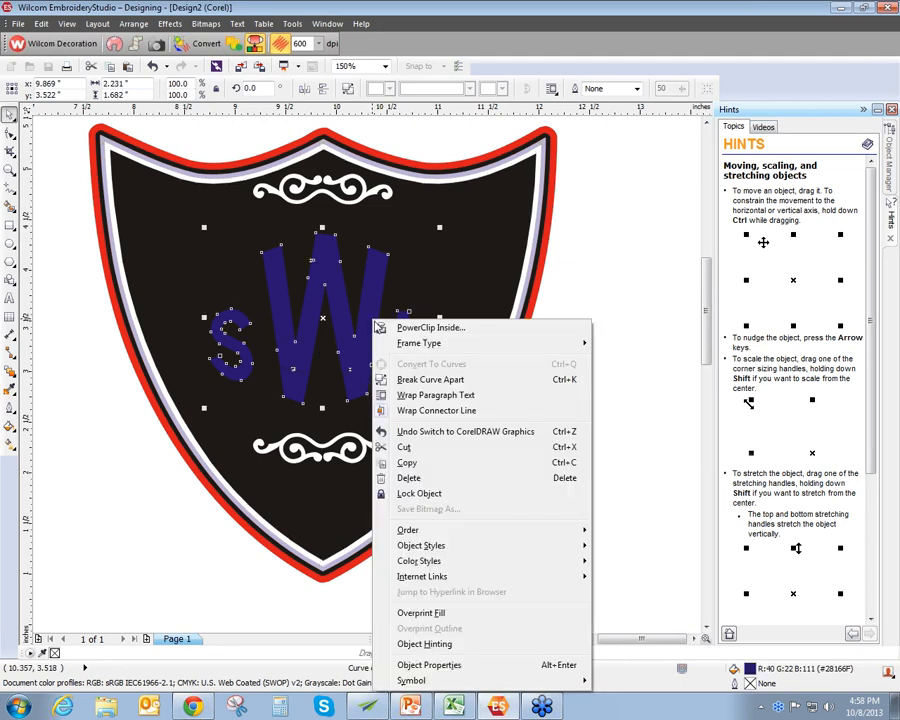
{"action": "left_click", "coordinate": [639, 265]}
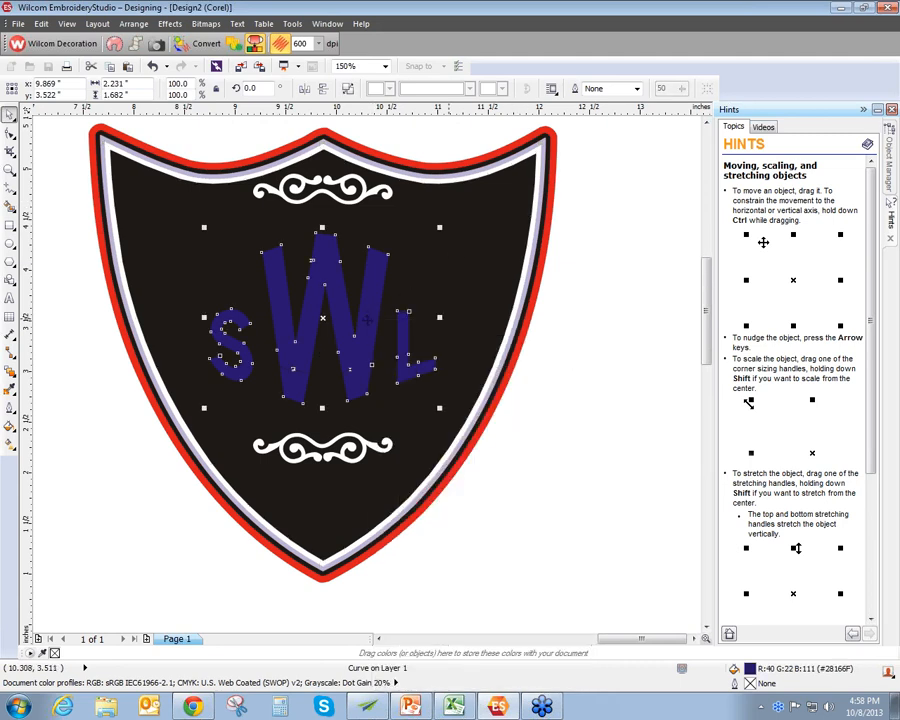
{"action": "left_click_drag", "start_coordinate": [367, 318], "coordinate": [356, 352]}
{"action": "scroll", "coordinate": [362, 360], "scroll_direction": "down", "scroll_amount": 2}
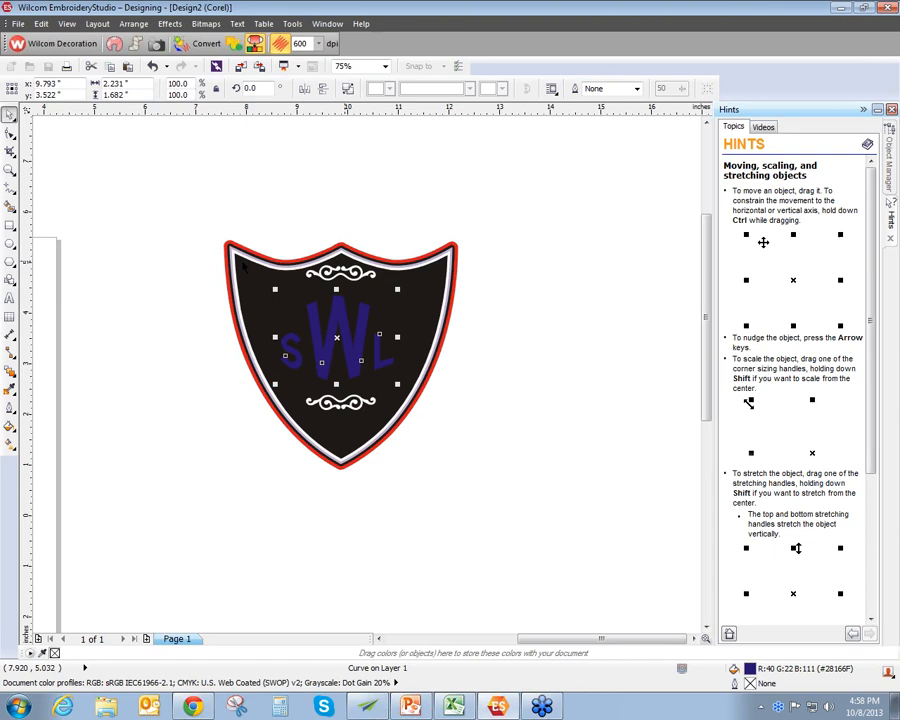
{"action": "key", "text": "F10"}
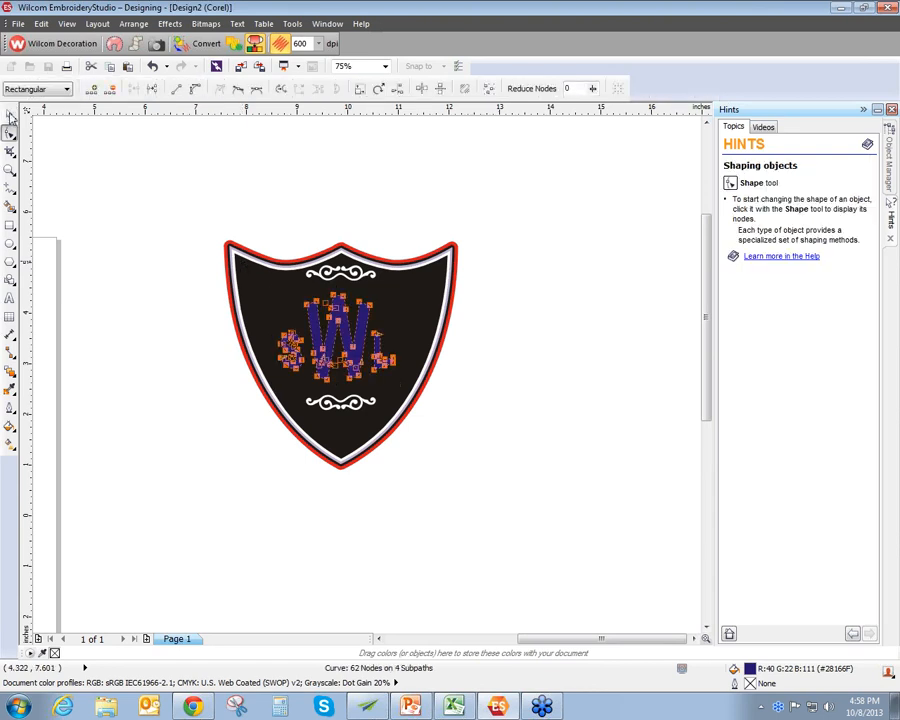
{"action": "key", "text": "space"}
Delete the converted shield monogram and the bird artwork to leave the page empty
{"action": "left_click_drag", "start_coordinate": [181, 199], "coordinate": [526, 482]}
{"action": "key", "text": "Delete"}
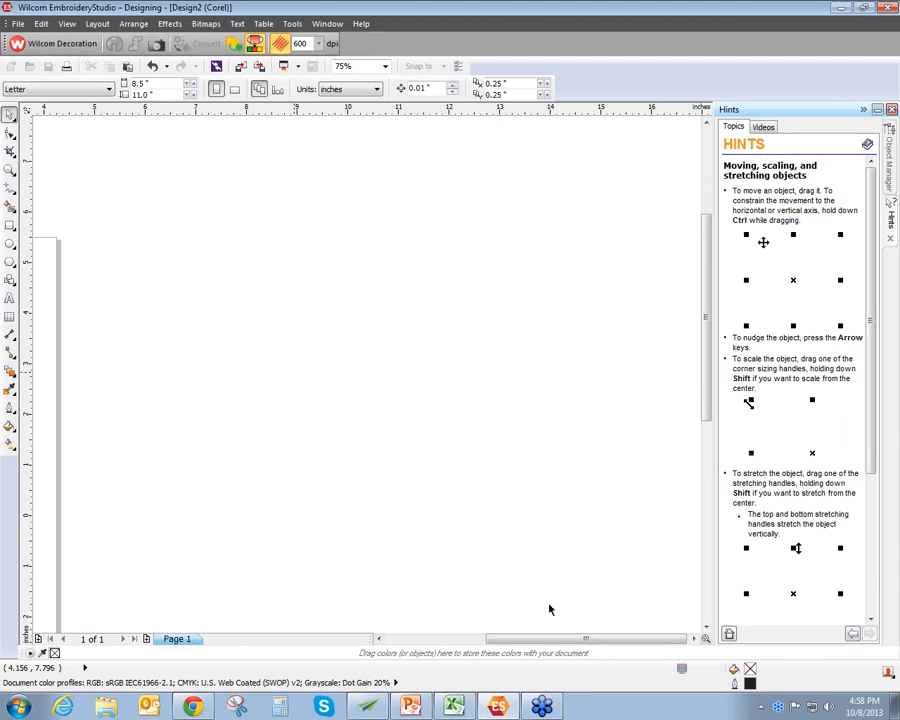
{"action": "left_click_drag", "start_coordinate": [544, 639], "coordinate": [494, 637]}
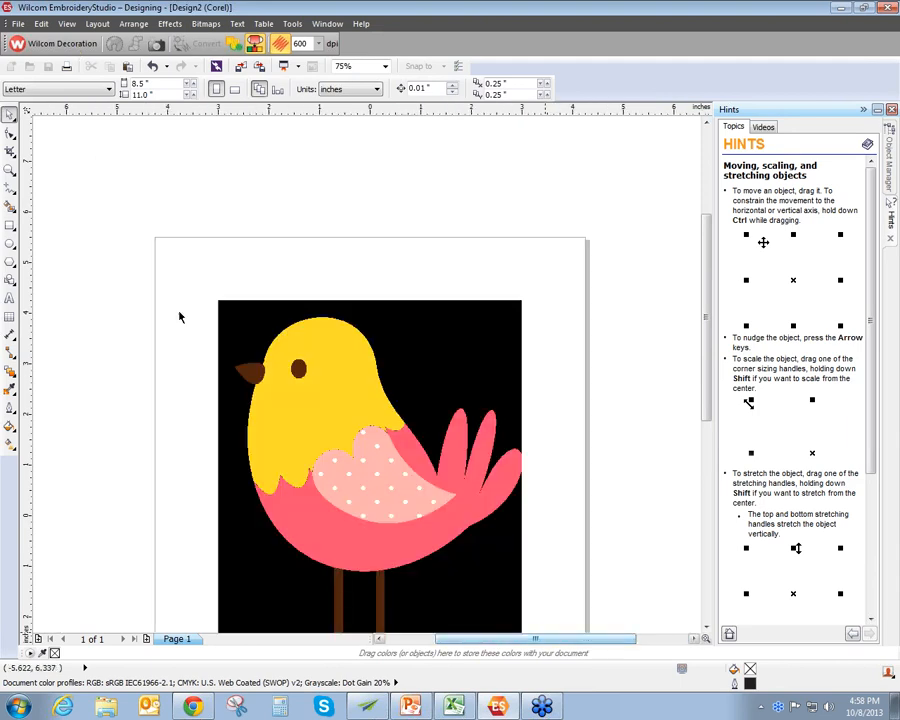
{"action": "left_click", "coordinate": [301, 400]}
{"action": "key", "text": "Delete"}
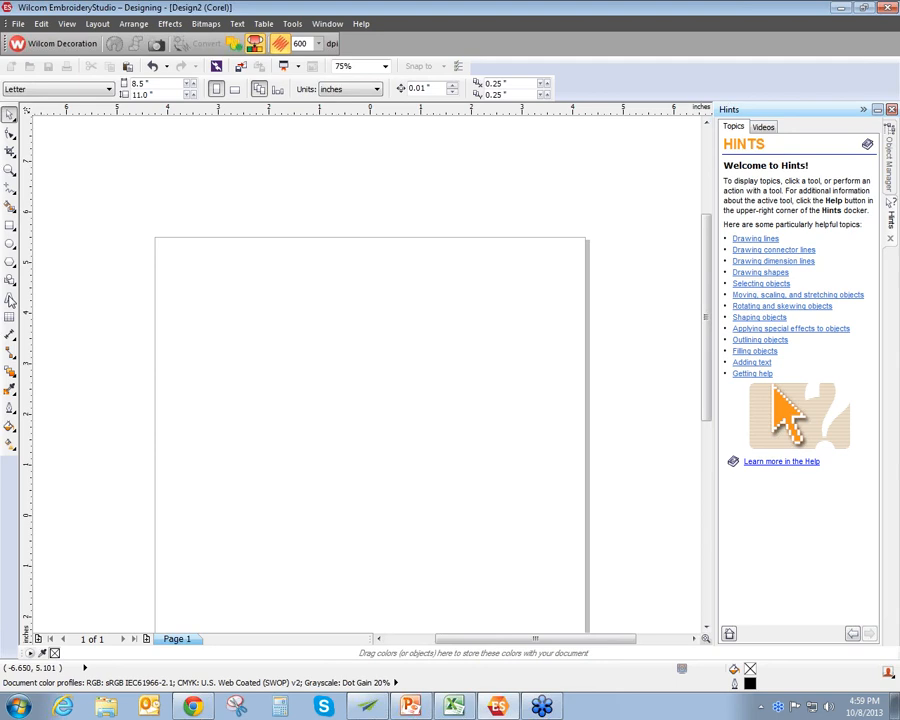
Activate the Text tool and make Arial Black the document default font for artistic and paragraph text
{"action": "right_click", "coordinate": [10, 299]}
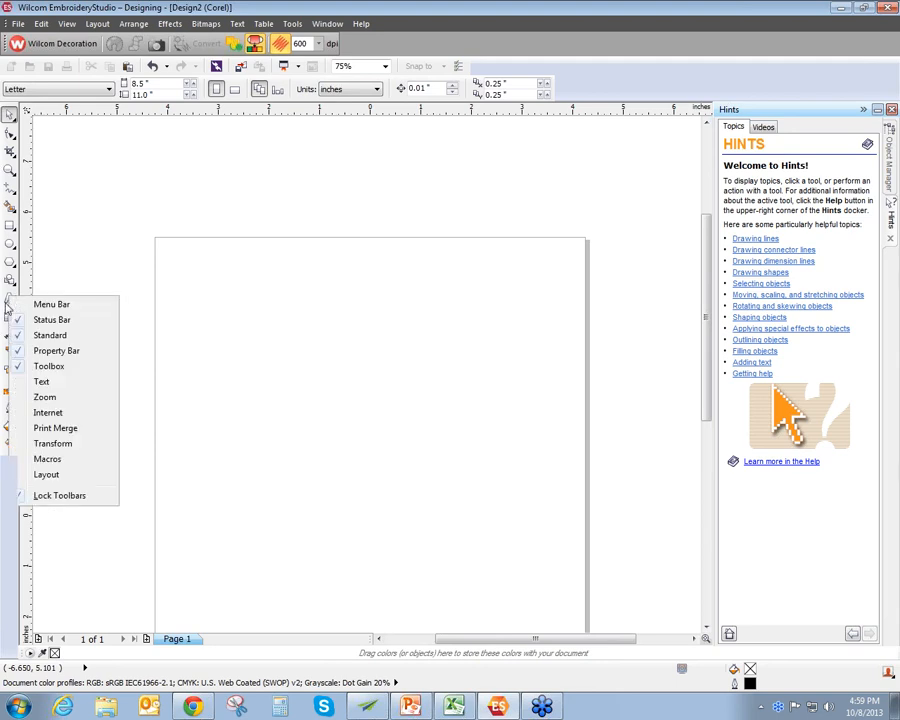
{"action": "left_click", "coordinate": [9, 299]}
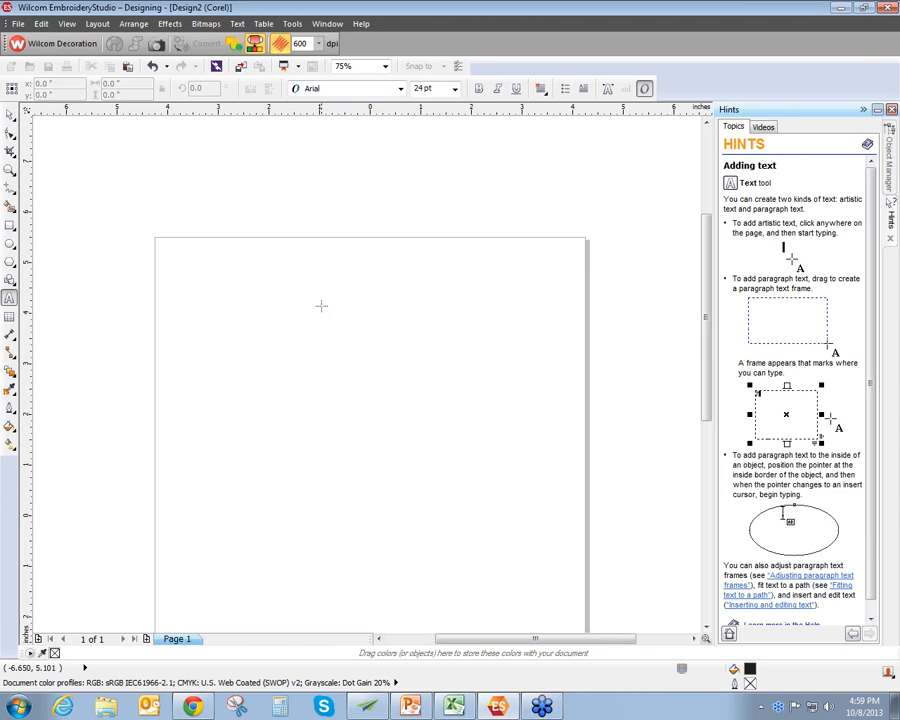
{"action": "left_click", "coordinate": [400, 88]}
{"action": "left_click", "coordinate": [367, 121]}
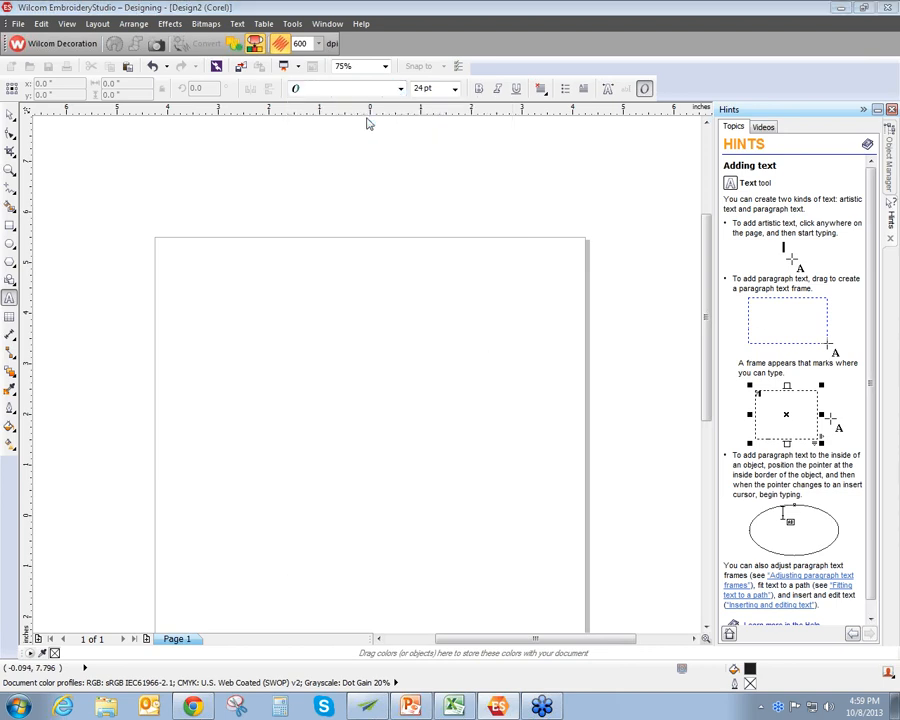
{"action": "left_click", "coordinate": [378, 340]}
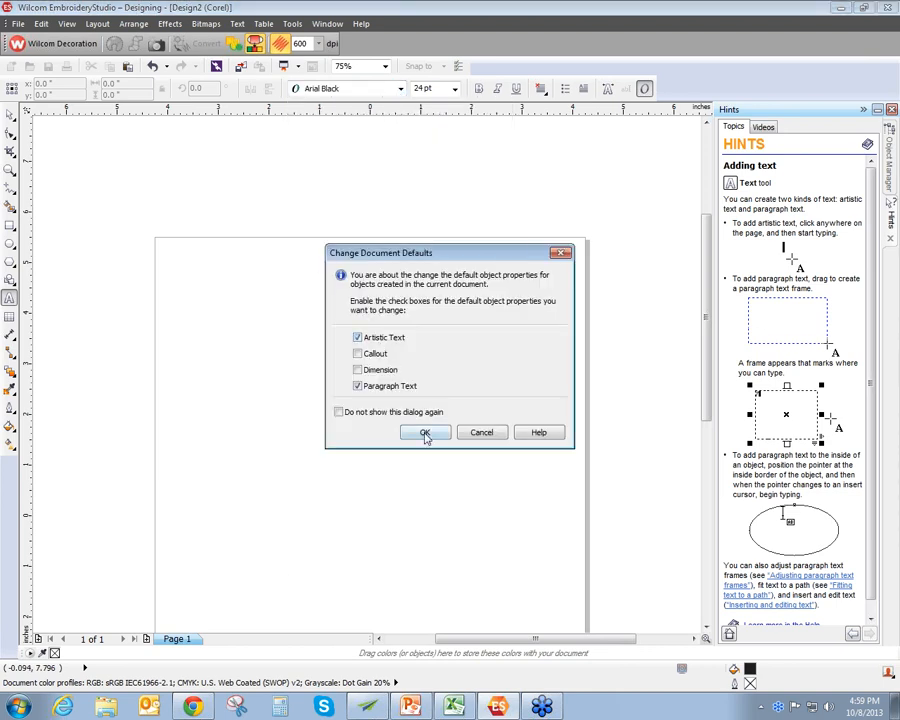
{"action": "left_click", "coordinate": [424, 432]}
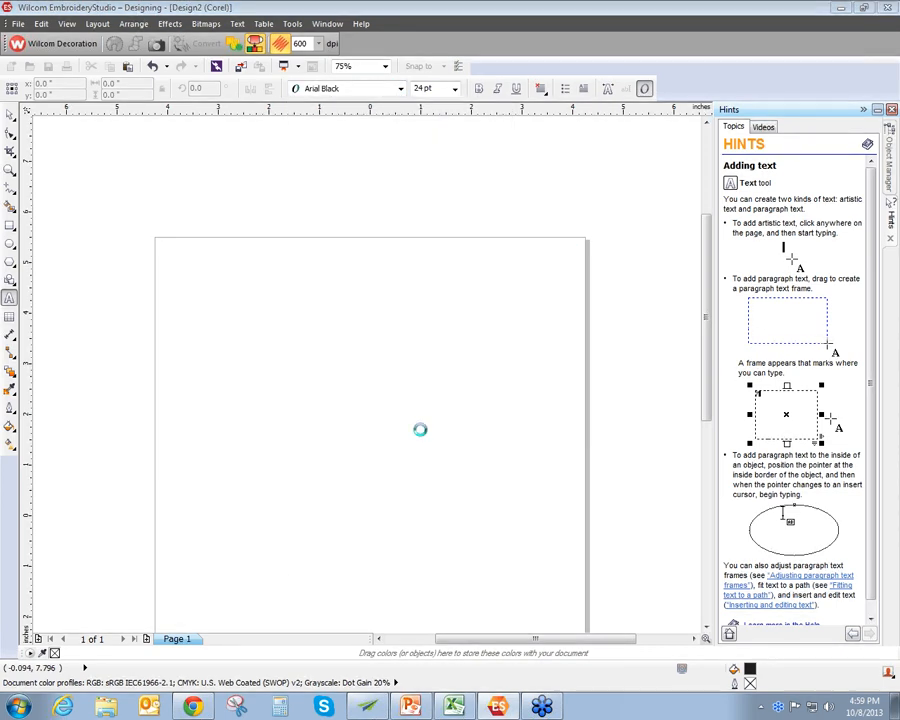
Add the artistic text "18" near the page's middle and enlarge it to about 2.9 in wide
{"action": "left_click", "coordinate": [335, 392]}
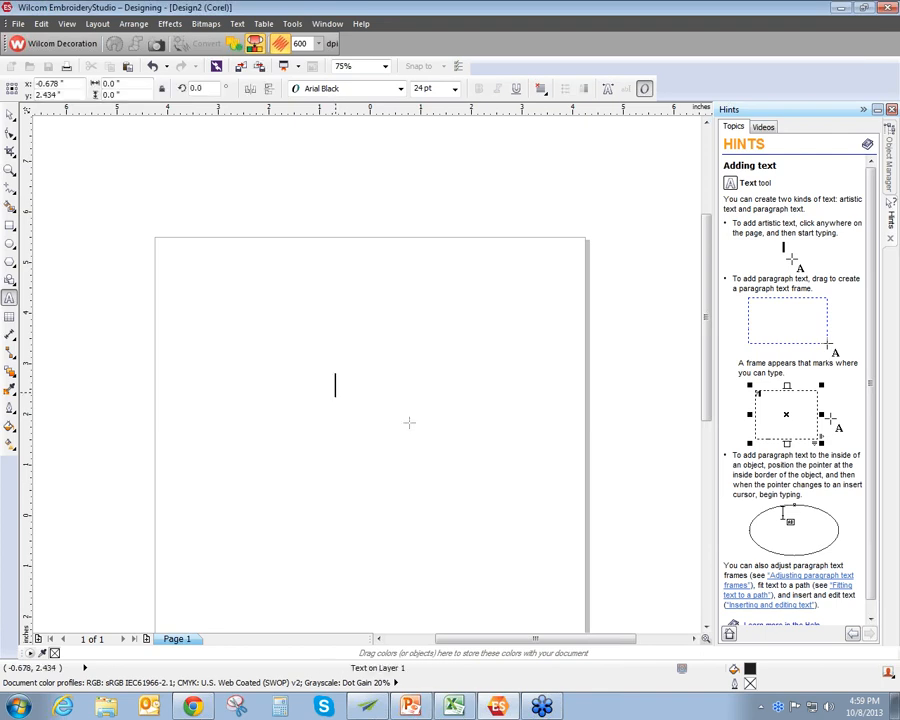
{"action": "type", "text": "18"}
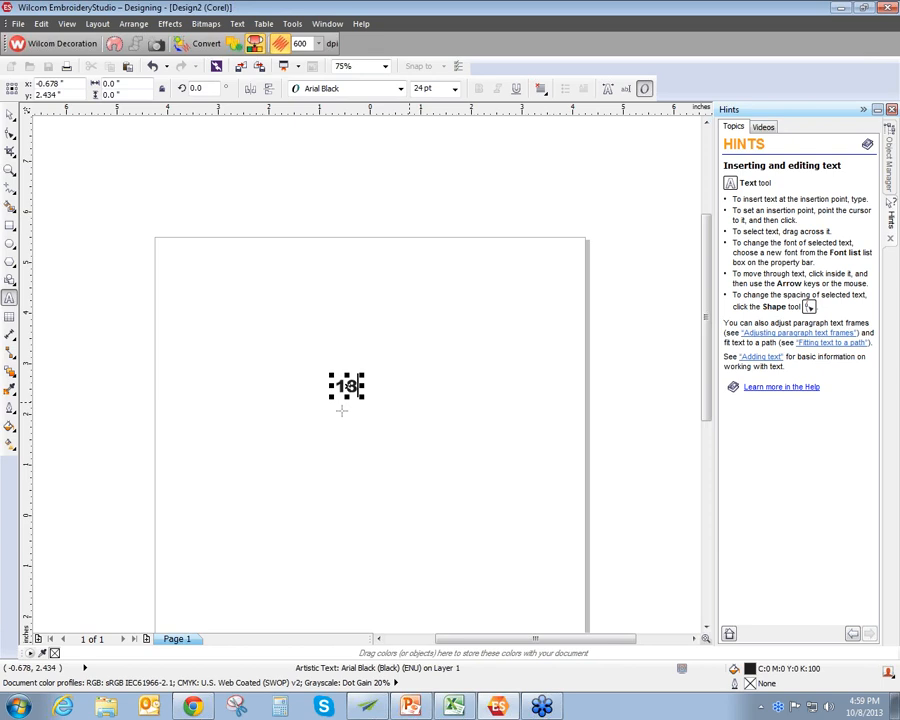
{"action": "left_click_drag", "start_coordinate": [363, 397], "coordinate": [487, 494]}
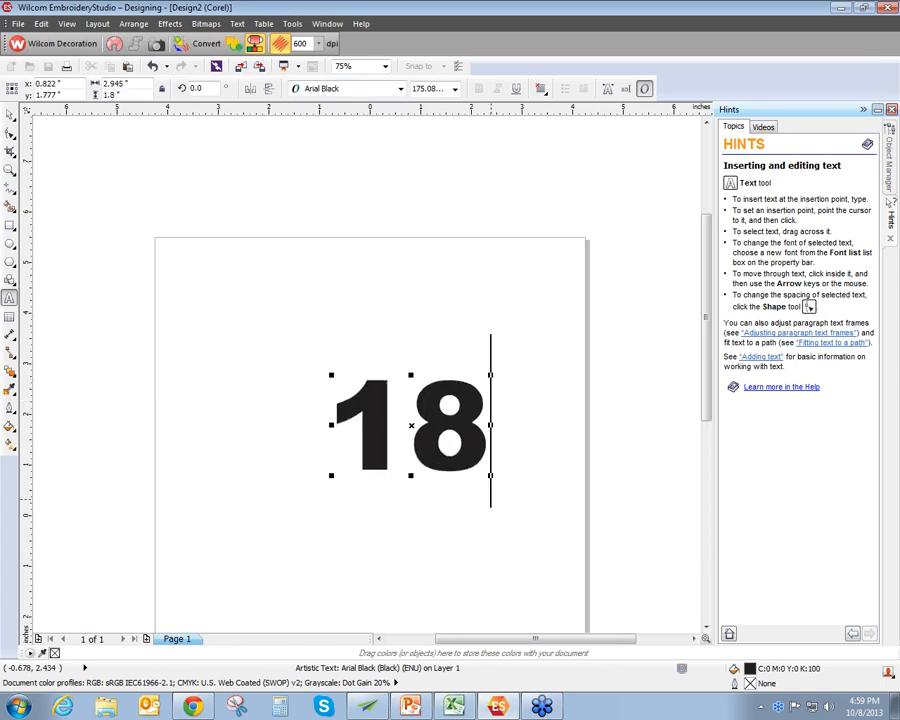
Enlarge the "18" text to about 4.6 in wide, center it roughly across the page, and deselect it
{"action": "left_click_drag", "start_coordinate": [409, 428], "coordinate": [367, 405]}
{"action": "left_click_drag", "start_coordinate": [289, 453], "coordinate": [202, 519]}
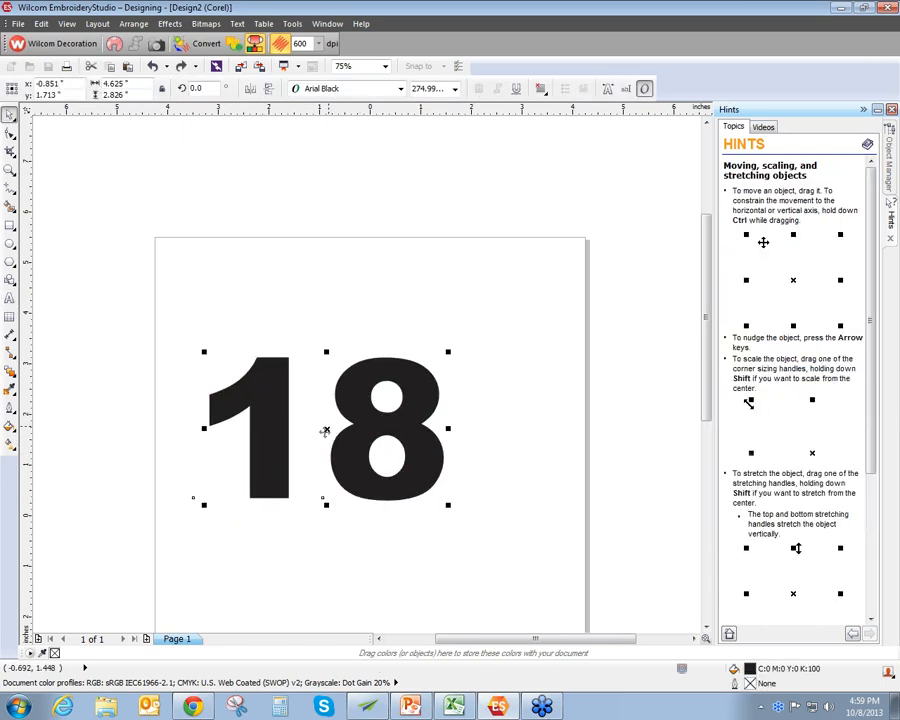
{"action": "left_click_drag", "start_coordinate": [325, 430], "coordinate": [353, 412]}
{"action": "left_click", "coordinate": [390, 431]}
{"action": "left_click", "coordinate": [390, 436]}
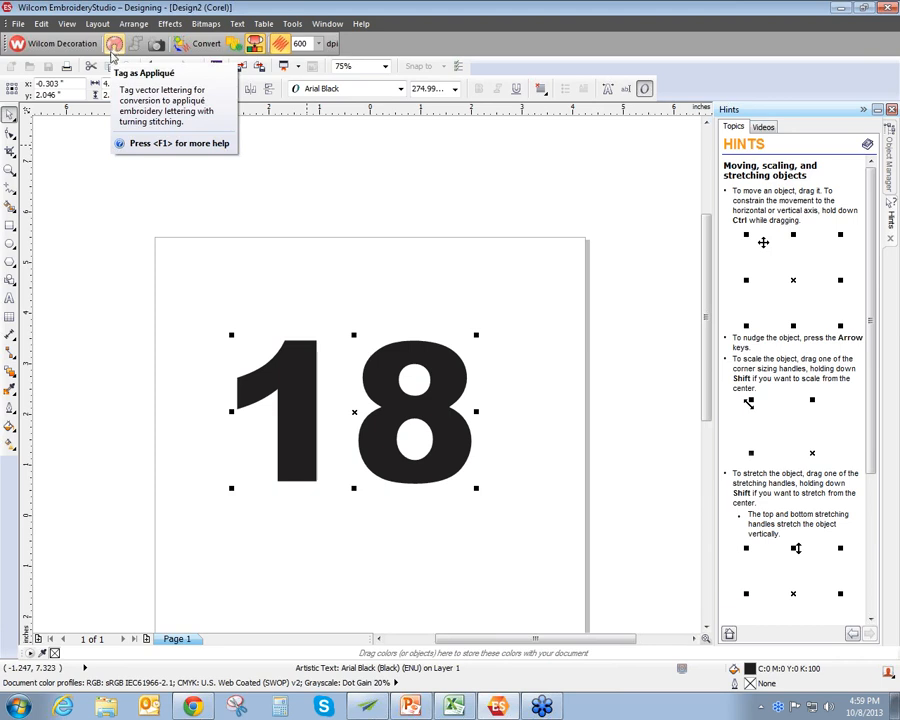
{"action": "left_click", "coordinate": [120, 261]}
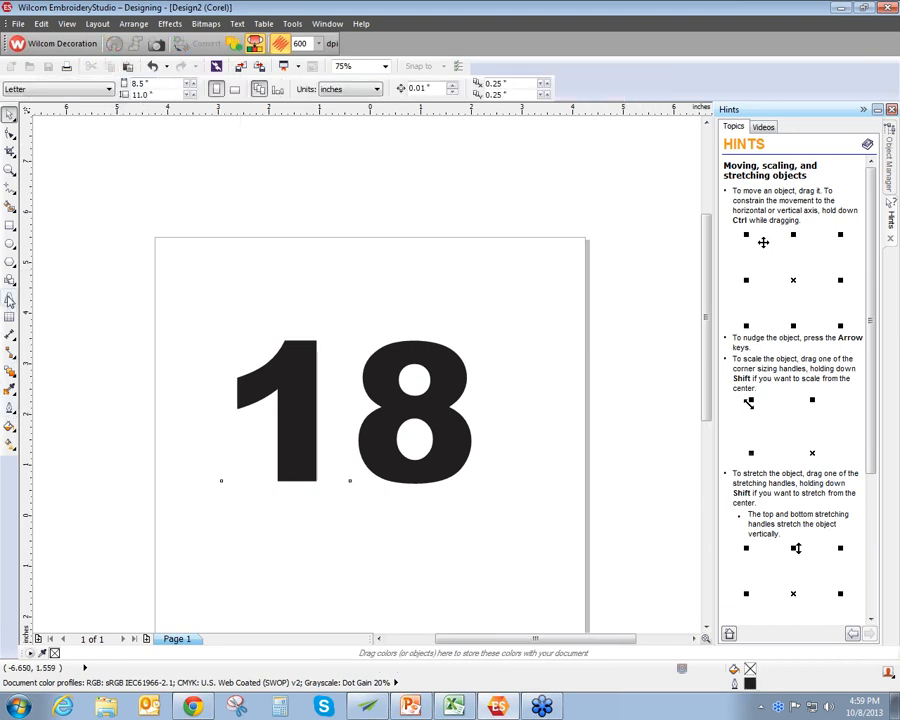
Add the artistic text "Cougars" to the page just below the number 18
{"action": "right_click", "coordinate": [9, 299]}
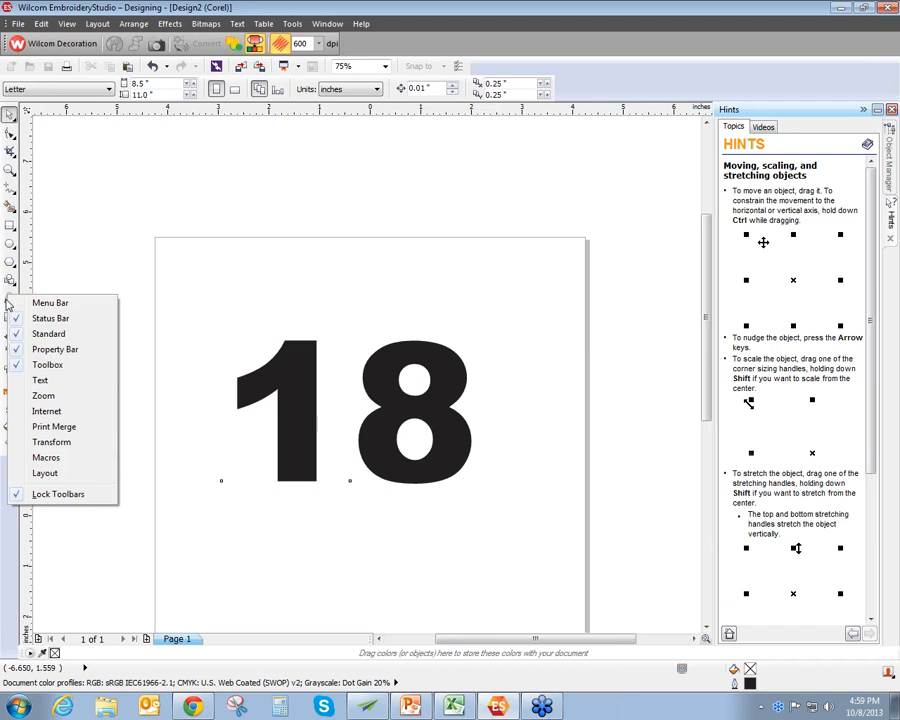
{"action": "left_click", "coordinate": [9, 298]}
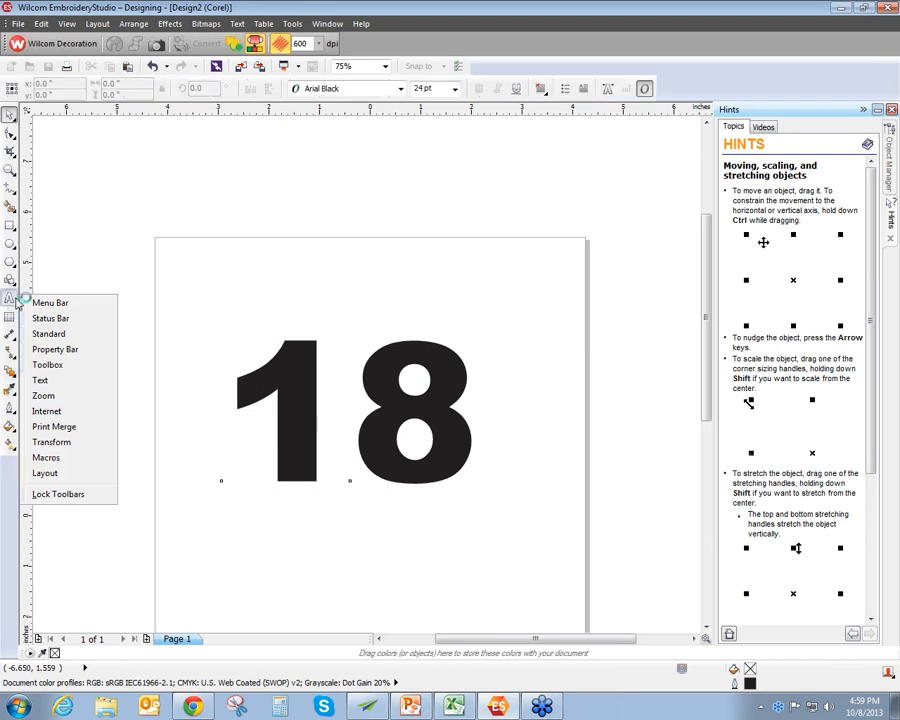
{"action": "left_click", "coordinate": [319, 521]}
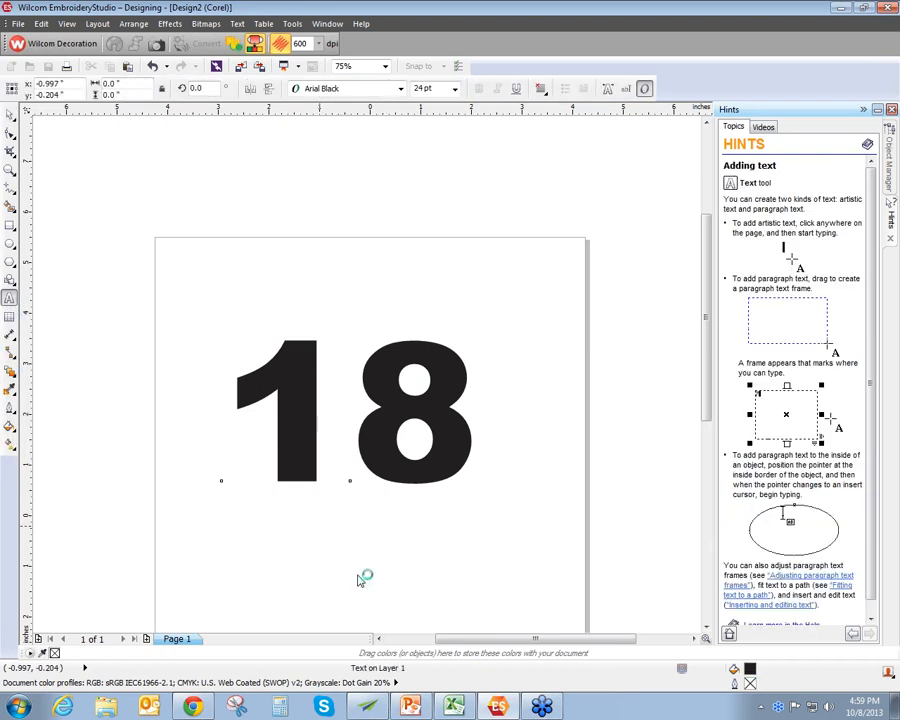
{"action": "type", "text": "Cougars"}
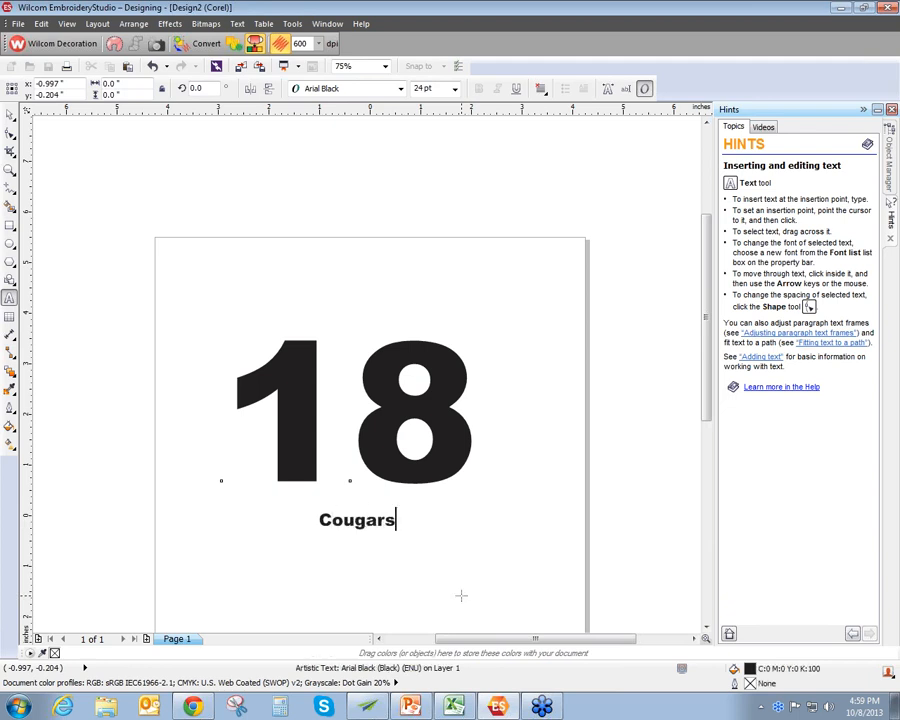
{"action": "key", "text": "Escape"}
Enlarge the Cougars text to about 5.8 in wide and position it beneath the number 18
{"action": "left_click_drag", "start_coordinate": [399, 537], "coordinate": [546, 595]}
{"action": "left_click_drag", "start_coordinate": [314, 566], "coordinate": [245, 580]}
{"action": "left_click_drag", "start_coordinate": [398, 545], "coordinate": [376, 550]}
Set the font of the Cougars text to Bodoni Bk BT
{"action": "left_click", "coordinate": [400, 89]}
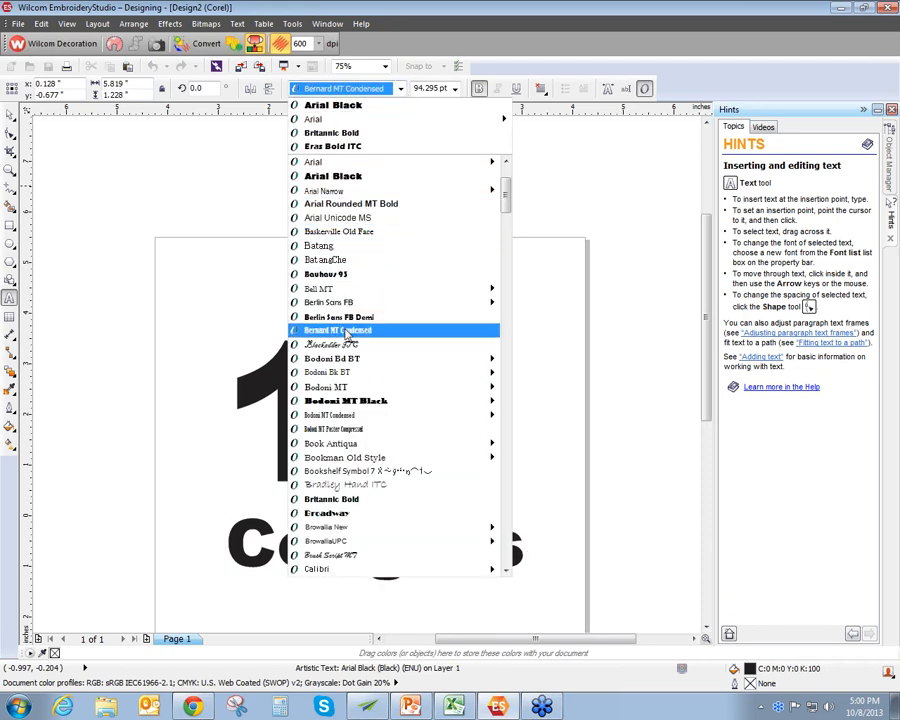
{"action": "left_click", "coordinate": [340, 358]}
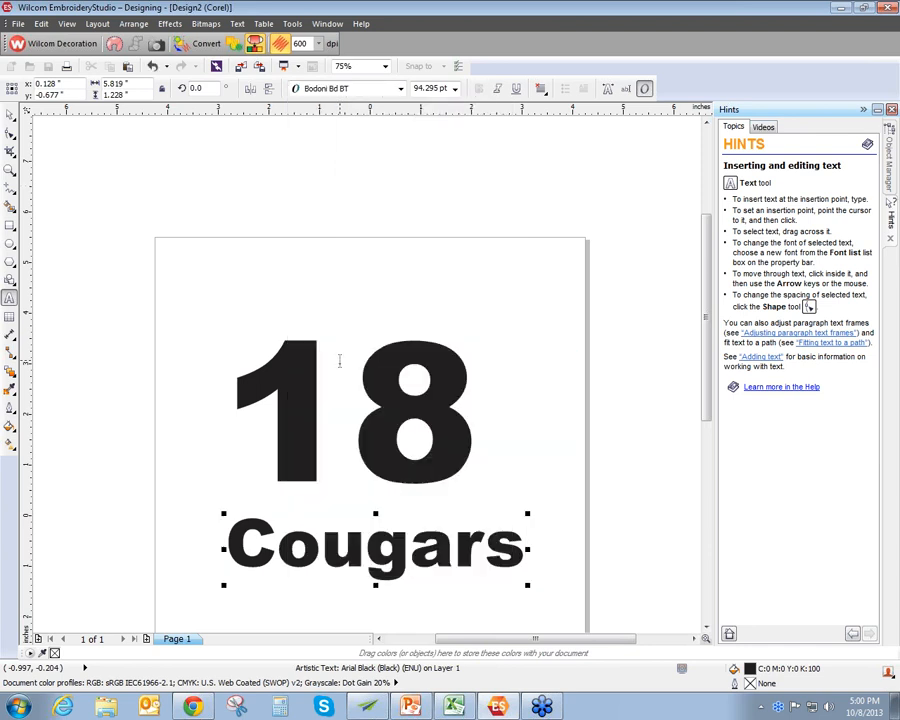
{"action": "left_click", "coordinate": [10, 115]}
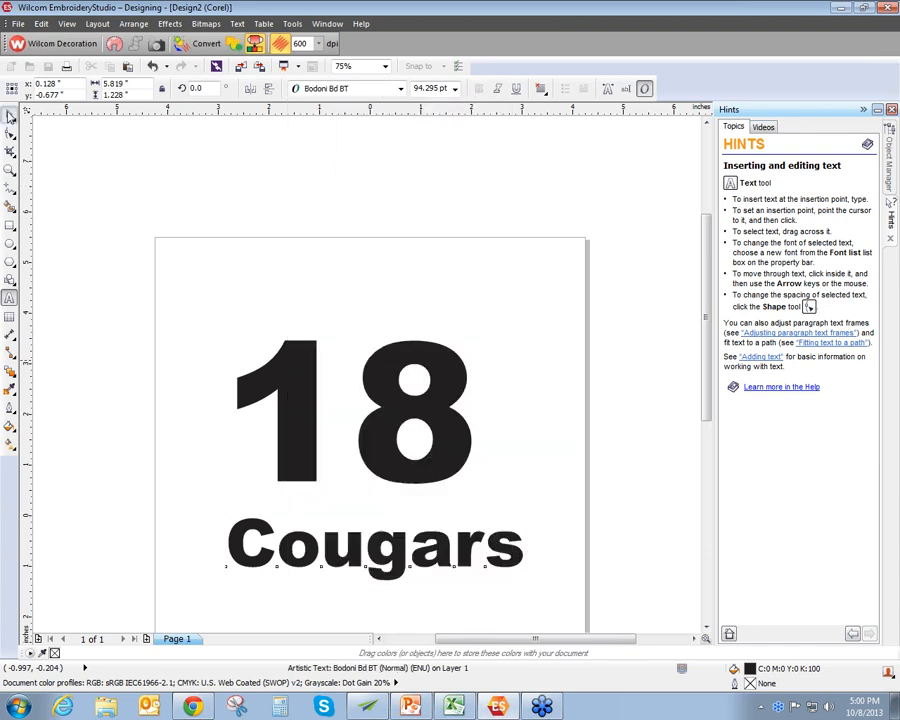
{"action": "left_click", "coordinate": [400, 88]}
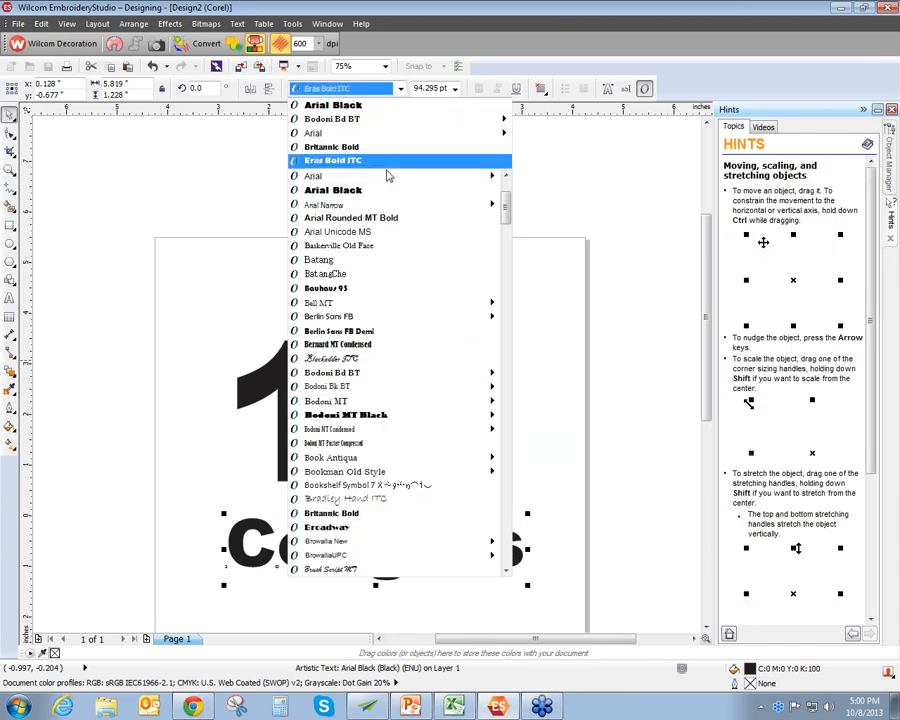
{"action": "mouse_move", "coordinate": [355, 389]}
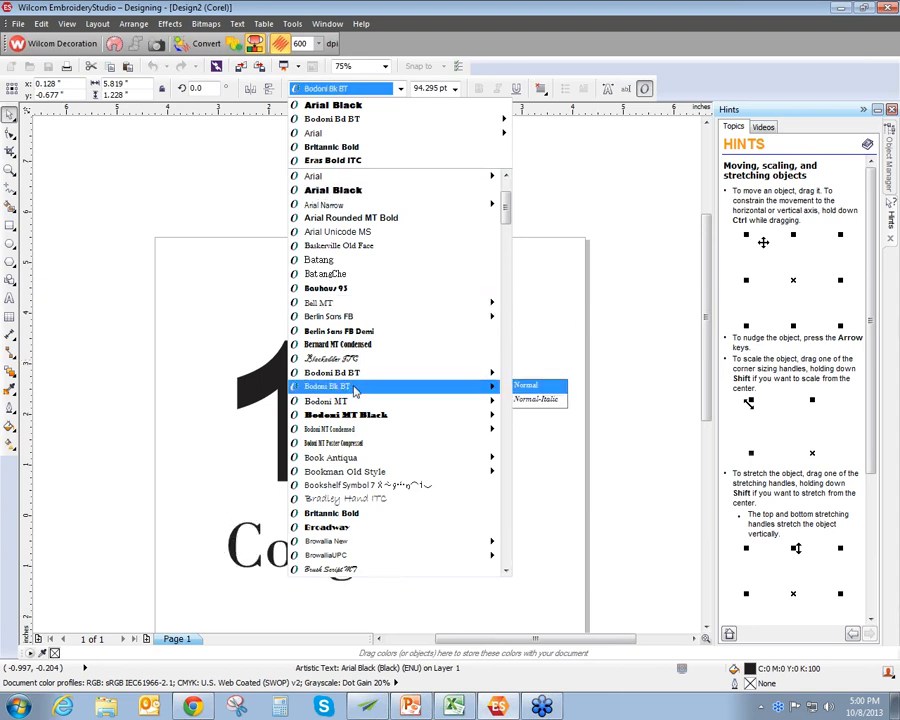
{"action": "left_click", "coordinate": [355, 389]}
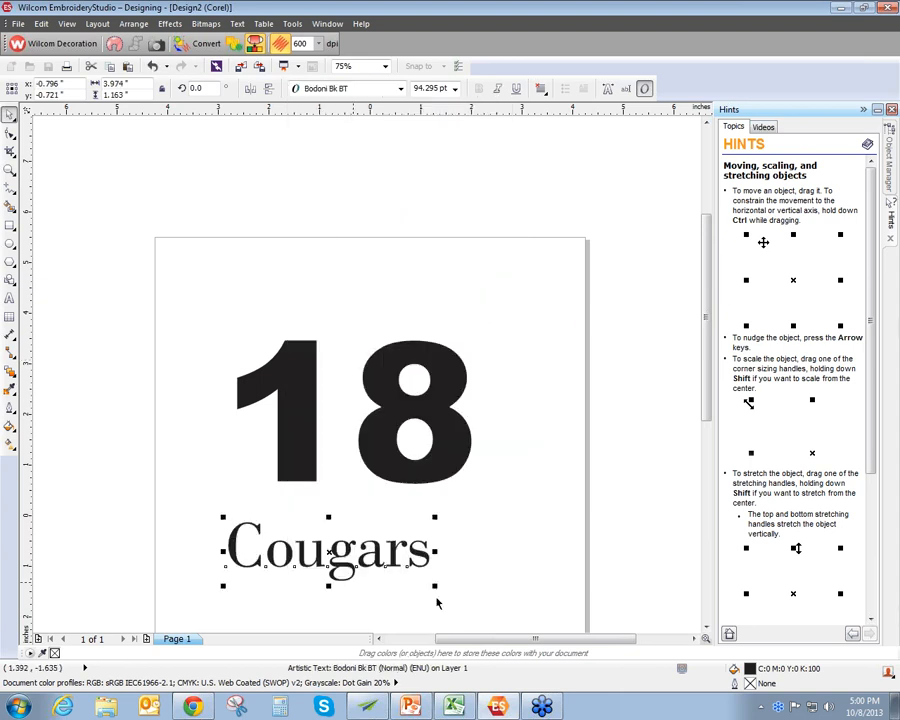
Enlarge the Cougars text proportionally to about 5.3 in wide
{"action": "left_click_drag", "start_coordinate": [434, 587], "coordinate": [502, 608]}
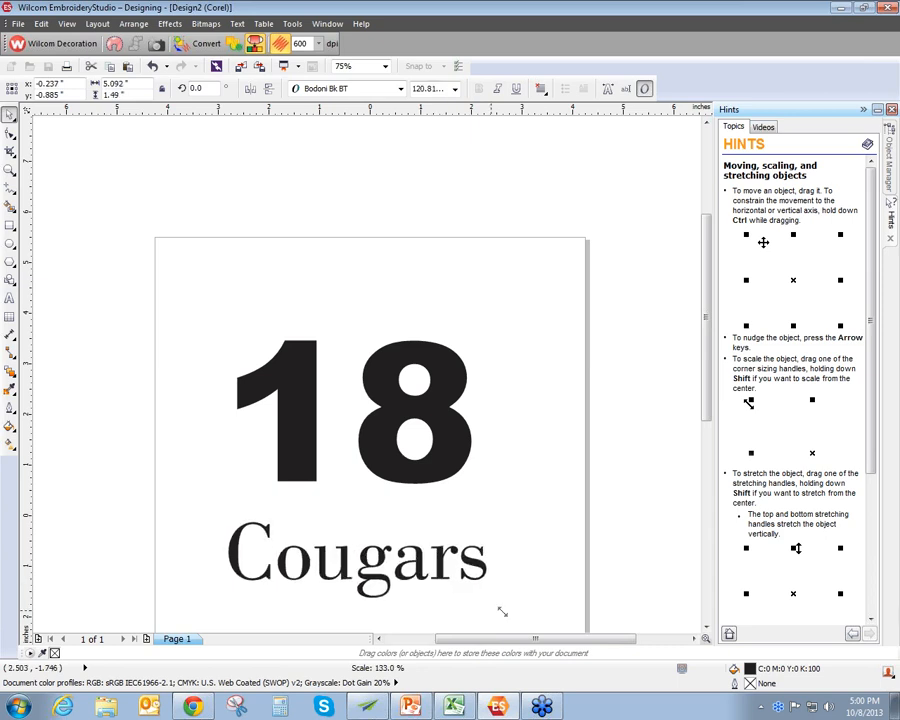
{"action": "left_click", "coordinate": [238, 556]}
{"action": "left_click", "coordinate": [239, 557]}
Convert the number 18 to an appliqué object and deselect it
{"action": "left_click", "coordinate": [313, 459]}
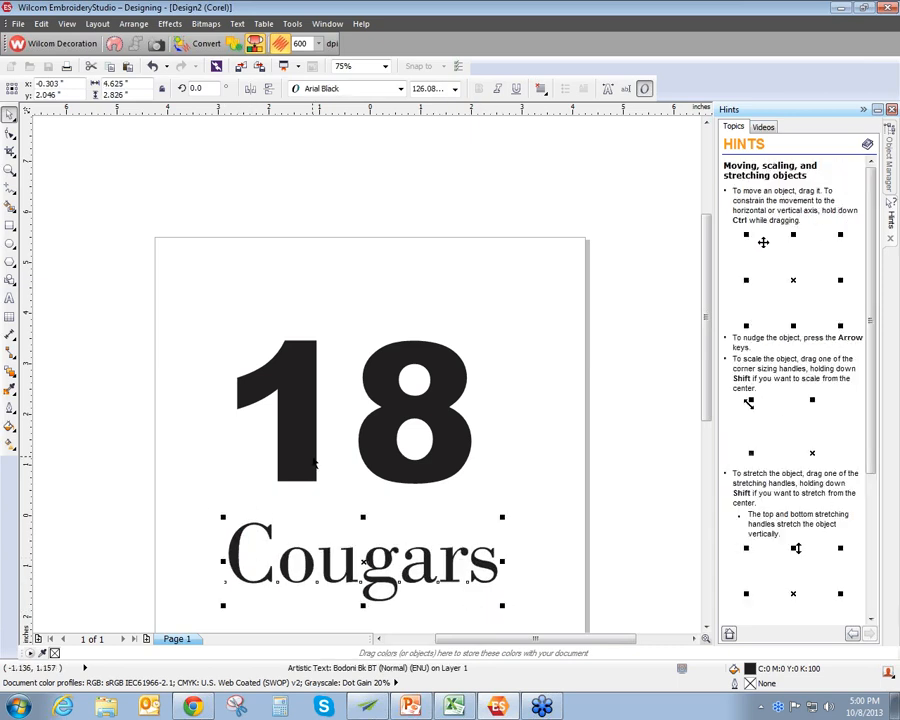
{"action": "left_click", "coordinate": [115, 45]}
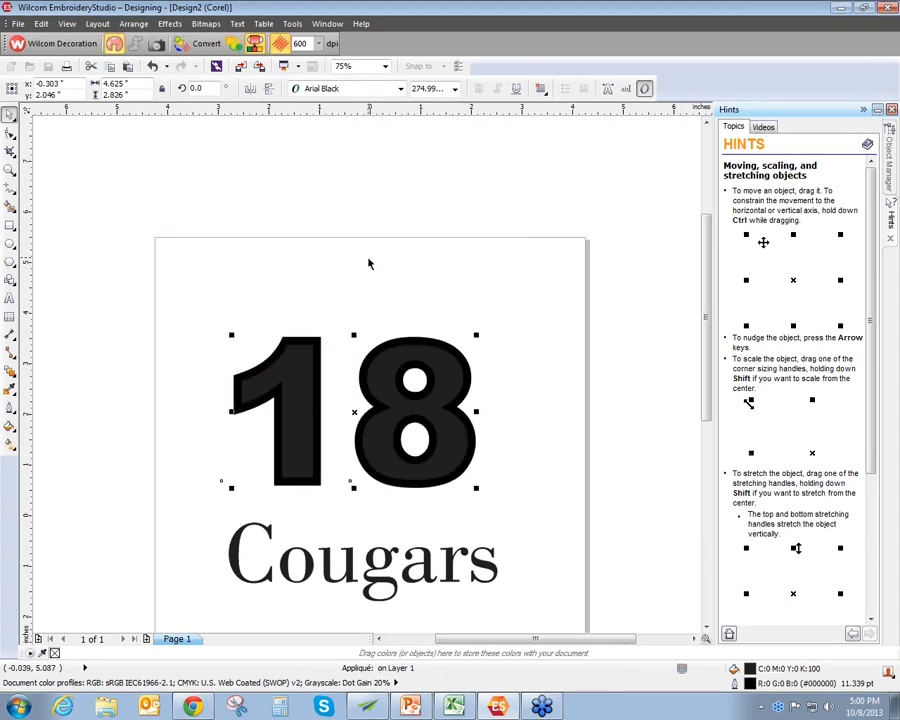
{"action": "left_click", "coordinate": [193, 312]}
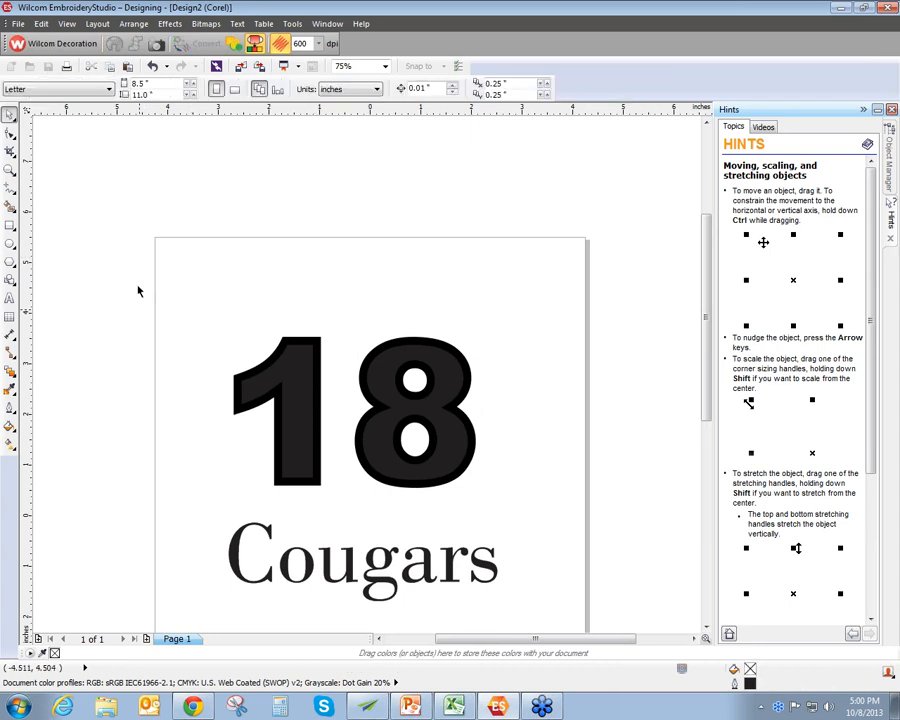
Scale the number and the Cougars text together to about 6.1 in wide, and convert both to embroidery
{"action": "left_click_drag", "start_coordinate": [136, 282], "coordinate": [576, 628]}
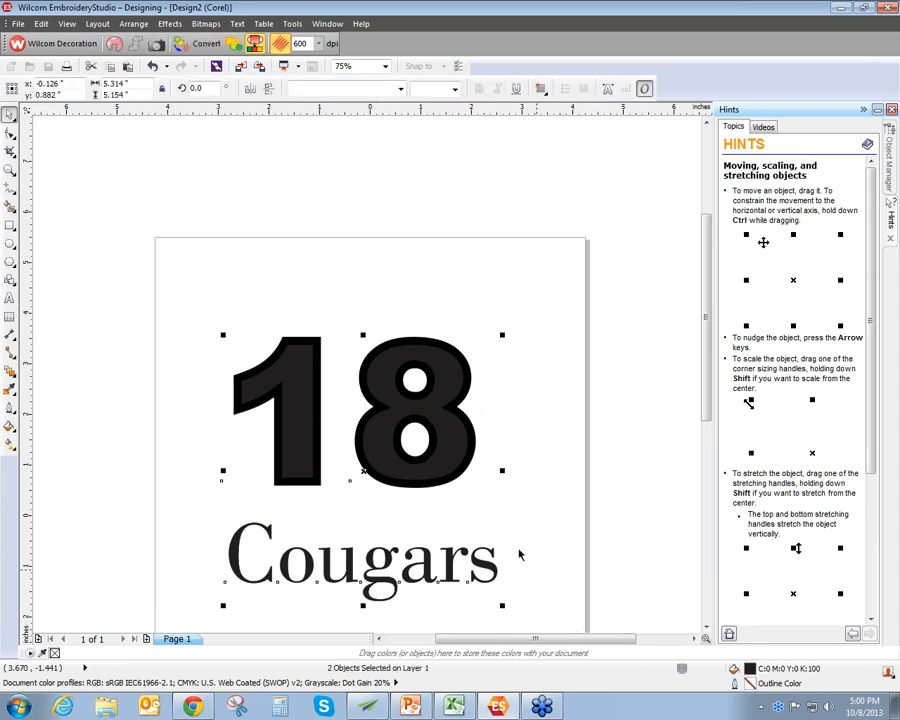
{"action": "left_click_drag", "start_coordinate": [223, 335], "coordinate": [182, 297]}
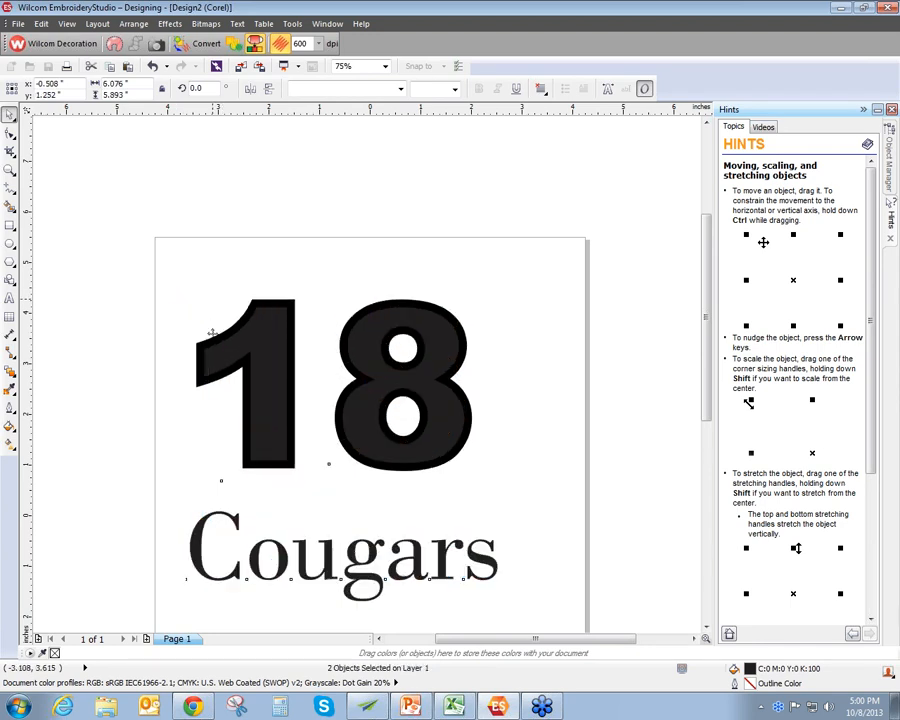
{"action": "left_click", "coordinate": [192, 46]}
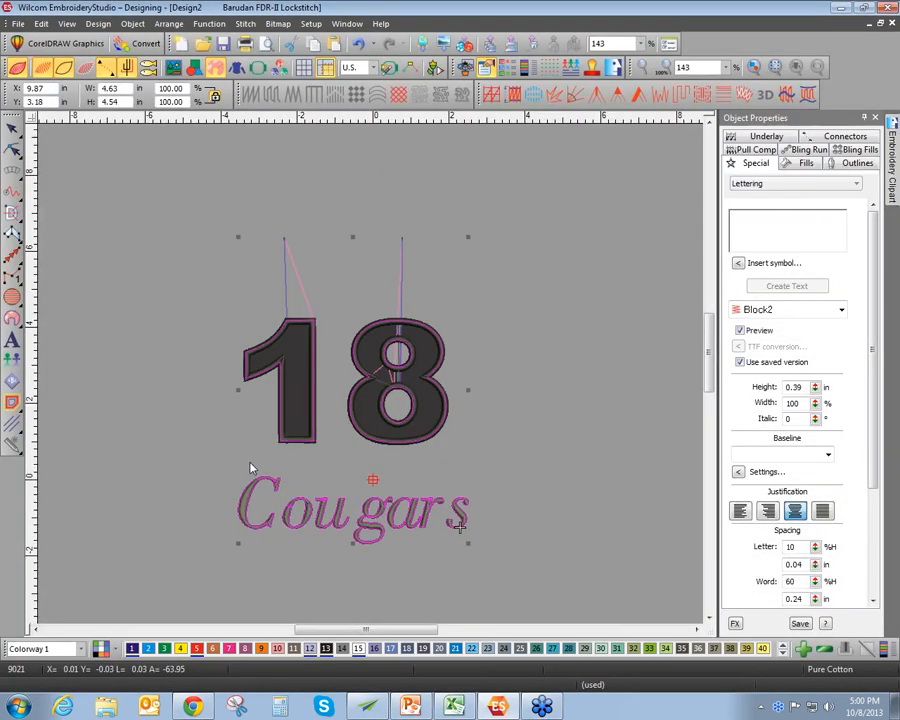
Examine the stitched Cougars lettering up close and show its reshape control points
{"action": "scroll", "coordinate": [335, 472], "scroll_direction": "up", "scroll_amount": 2}
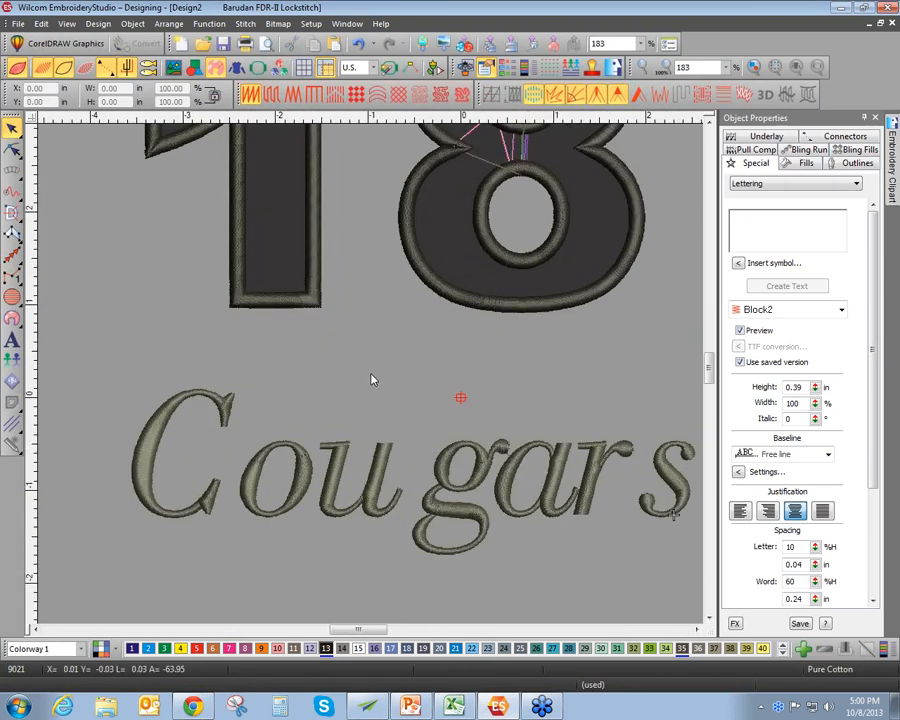
{"action": "scroll", "coordinate": [370, 375], "scroll_direction": "down", "scroll_amount": 1}
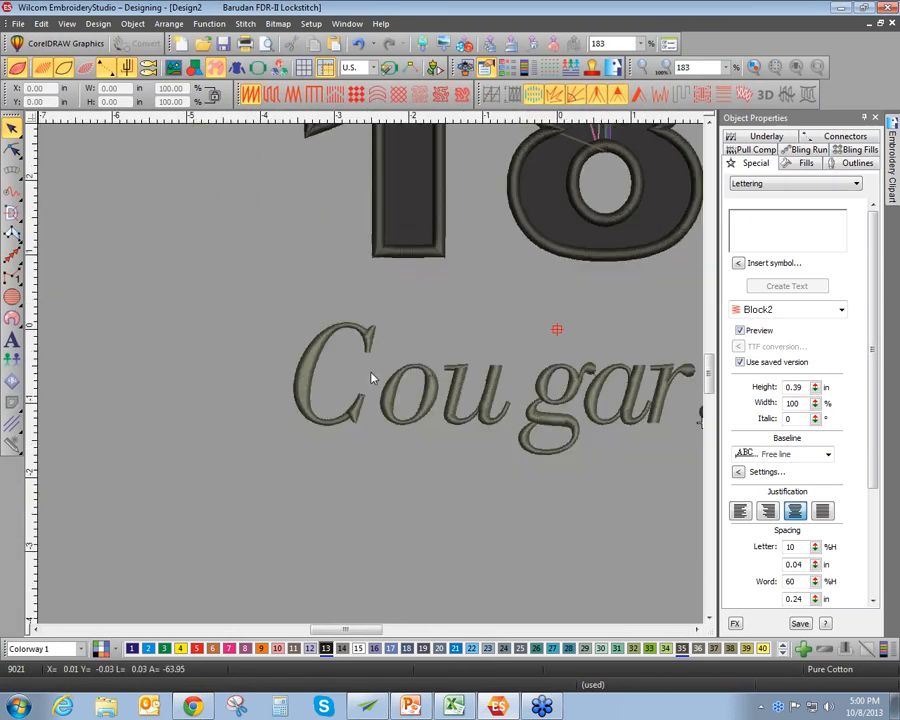
{"action": "left_click", "coordinate": [305, 367]}
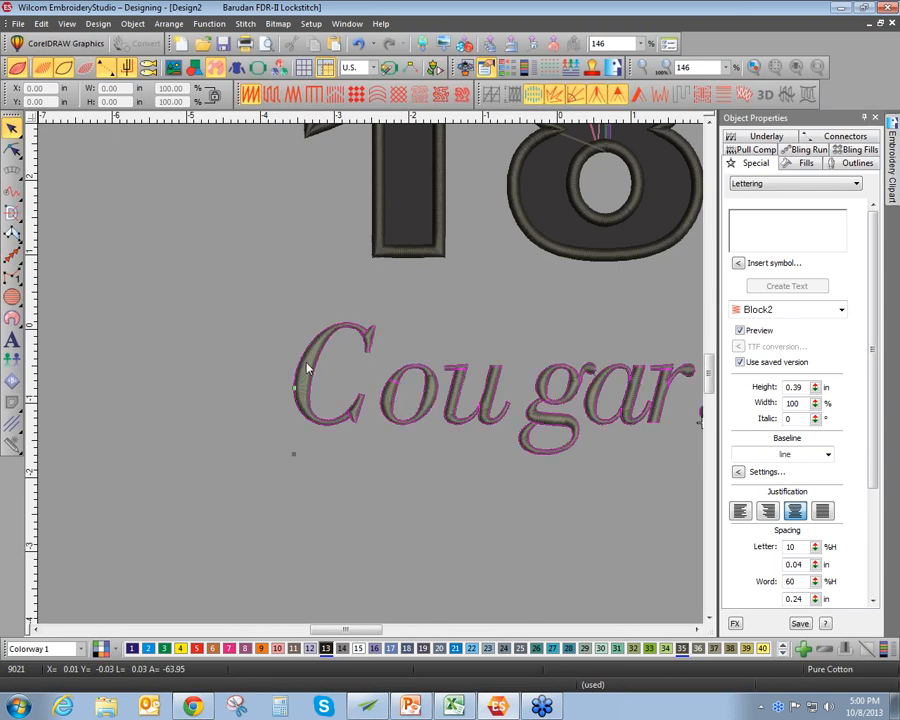
{"action": "left_click", "coordinate": [12, 150]}
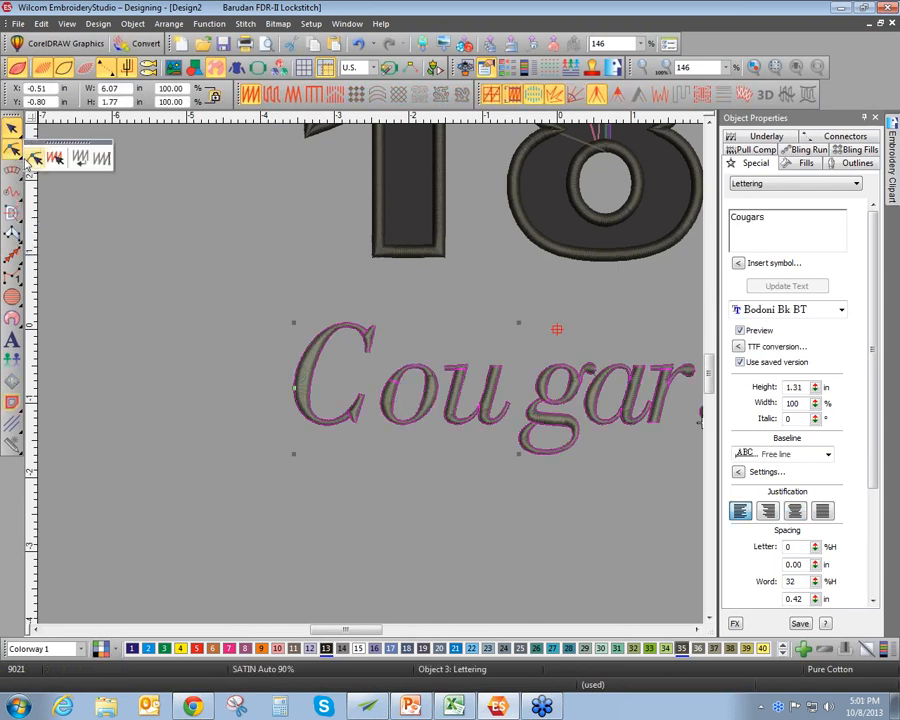
{"action": "left_click", "coordinate": [10, 151]}
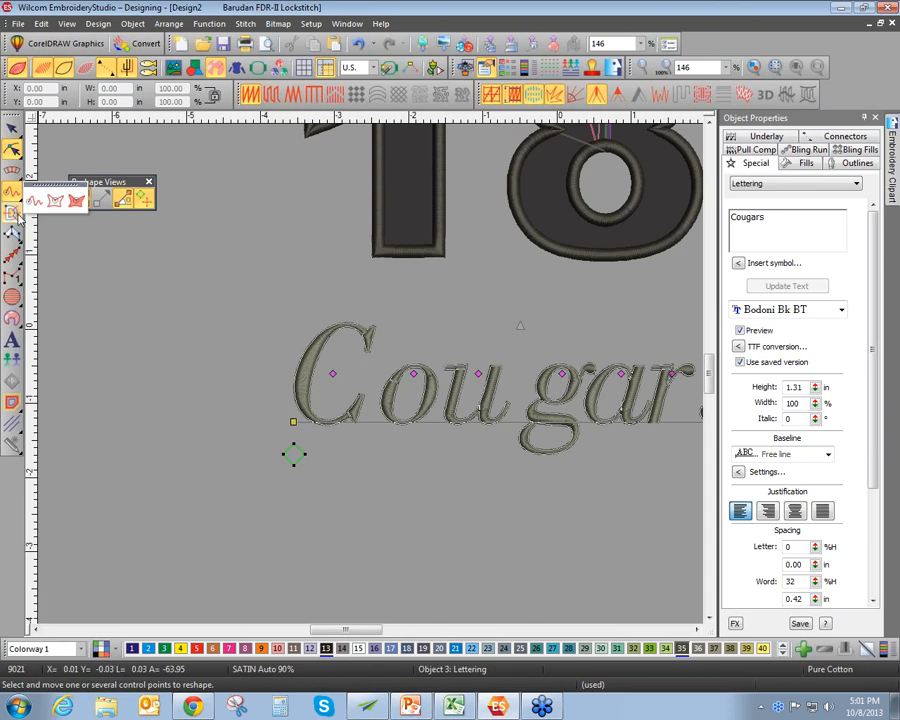
{"action": "mouse_move", "coordinate": [12, 236]}
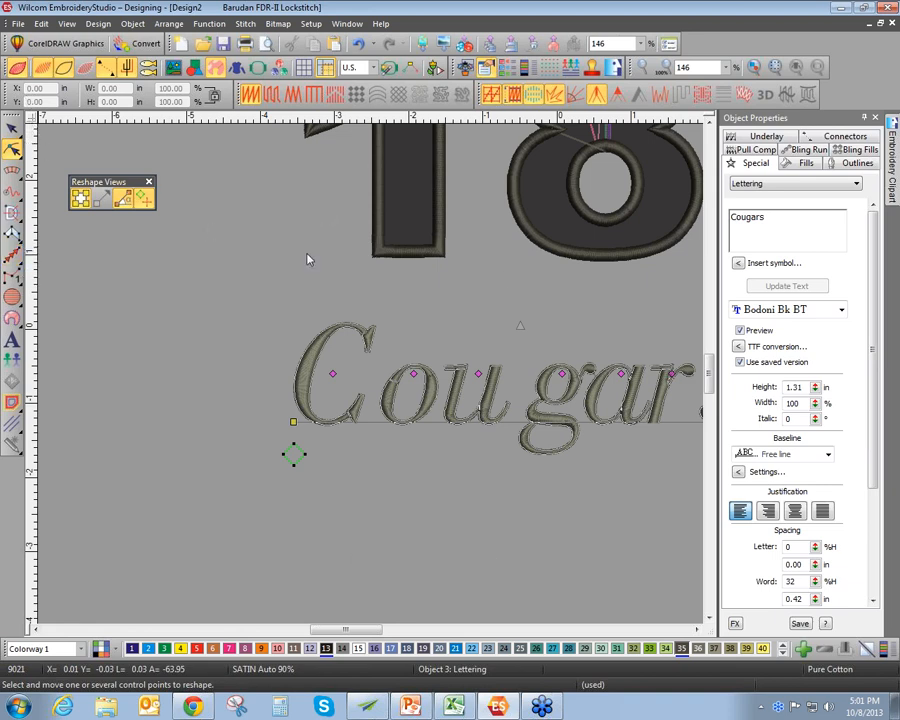
Show the reshape nodes of the number 1 and examine the appliqué stitch layers along its edge
{"action": "left_click_drag", "start_coordinate": [712, 364], "coordinate": [713, 358]}
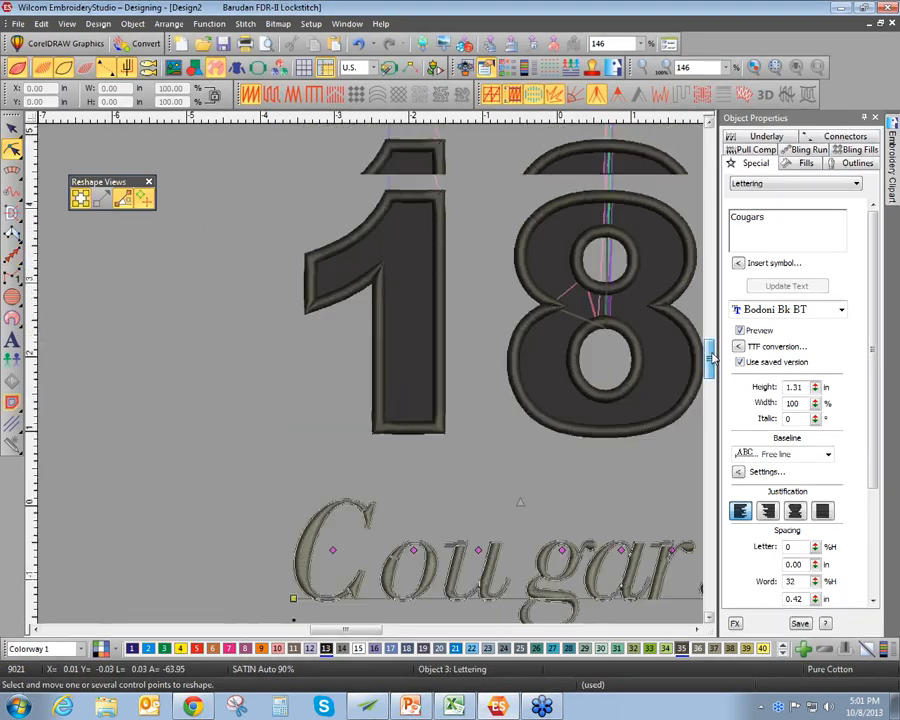
{"action": "left_click", "coordinate": [449, 326]}
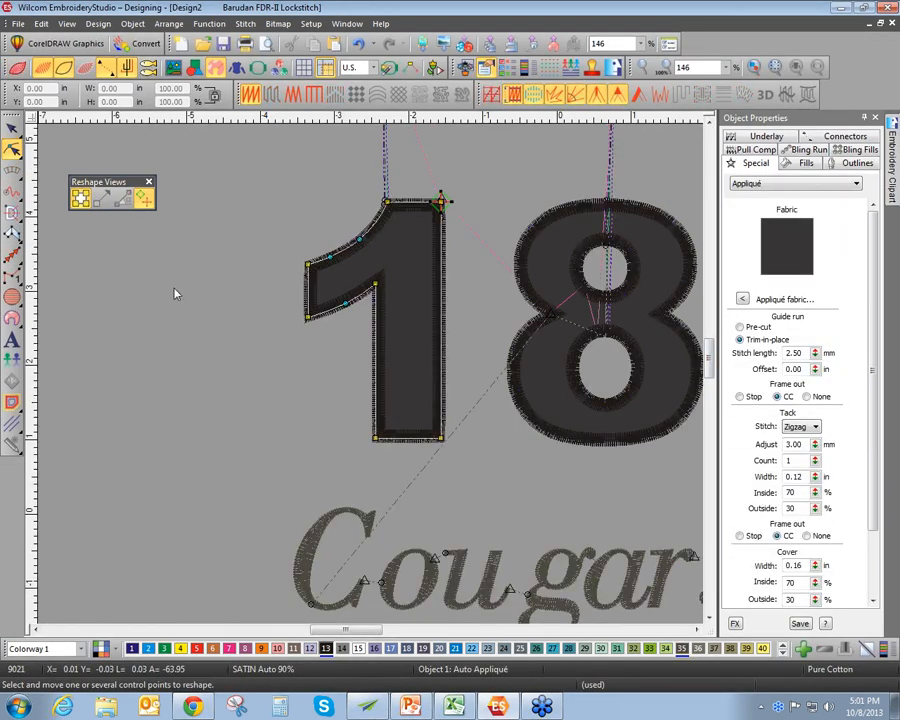
{"action": "scroll", "coordinate": [221, 330], "scroll_direction": "up", "scroll_amount": 2}
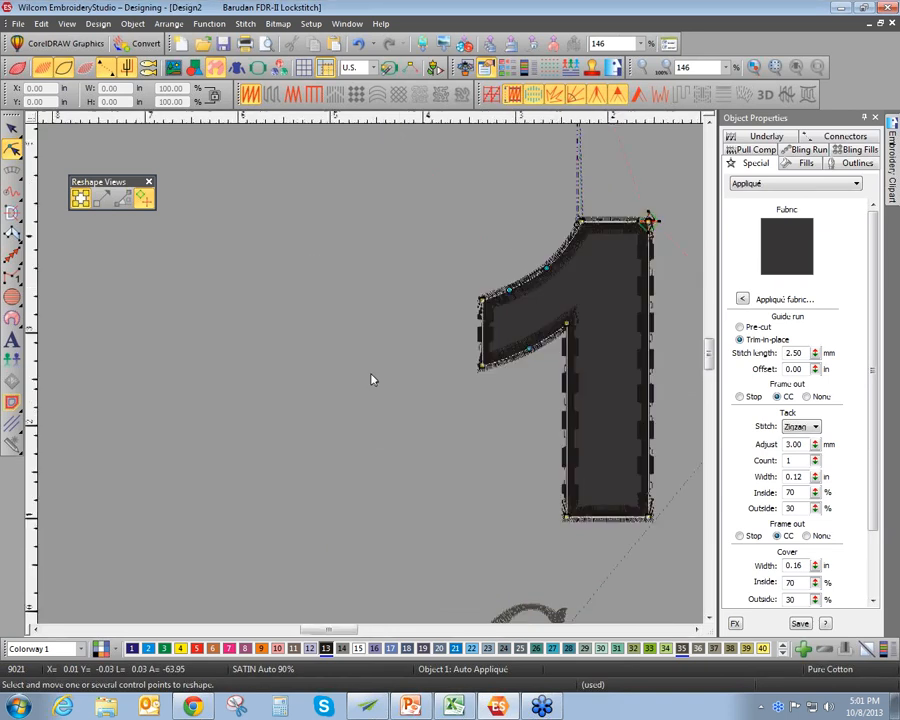
{"action": "left_click_drag", "start_coordinate": [325, 626], "coordinate": [355, 630]}
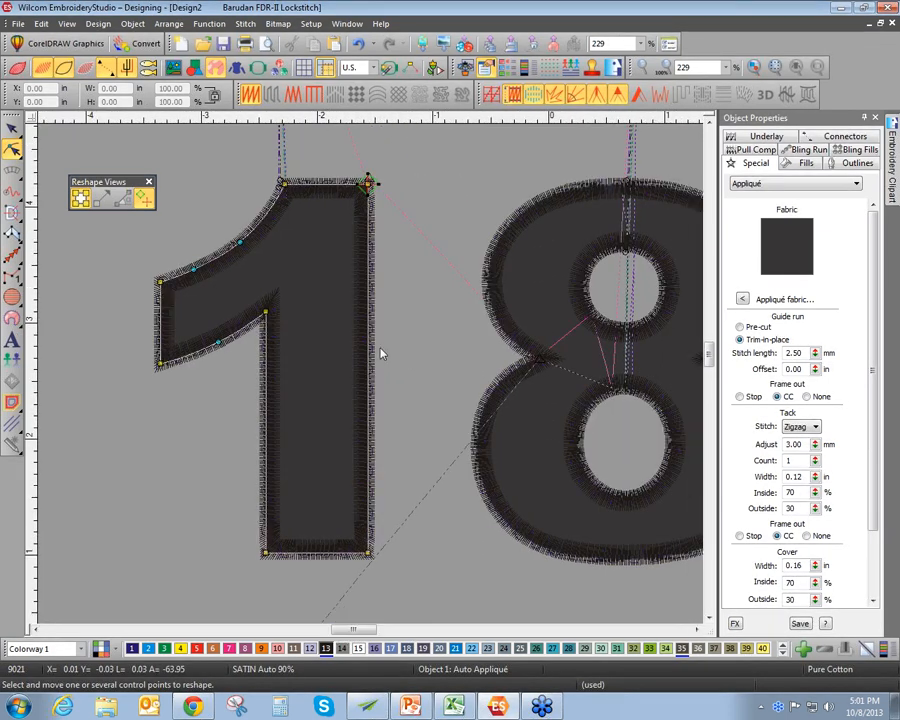
{"action": "scroll", "coordinate": [370, 374], "scroll_direction": "up", "scroll_amount": 1}
{"action": "scroll", "coordinate": [371, 379], "scroll_direction": "up", "scroll_amount": 5}
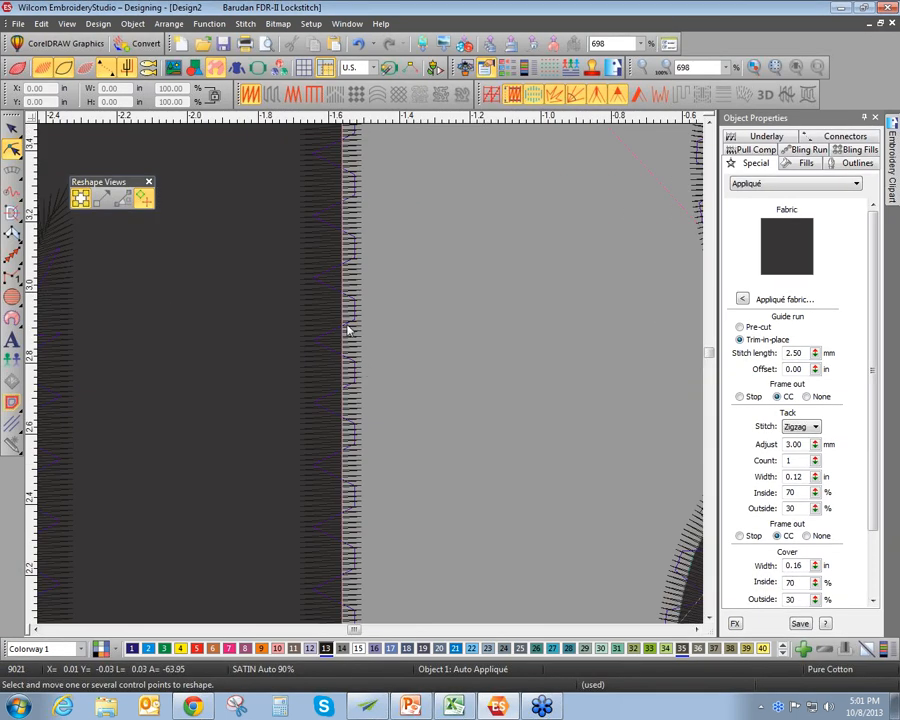
Recolor the cover stitching of the number 1 with palette color 34 and display it in realistic stitch view
{"action": "left_click", "coordinate": [12, 128]}
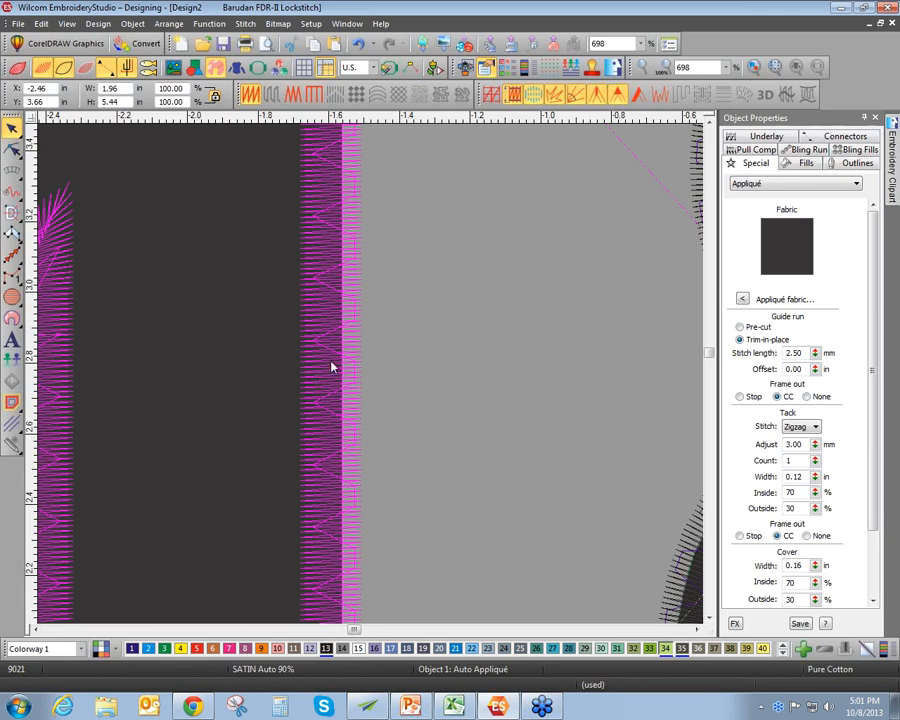
{"action": "key", "text": "t"}
{"action": "scroll", "coordinate": [370, 376], "scroll_direction": "down", "scroll_amount": 5}
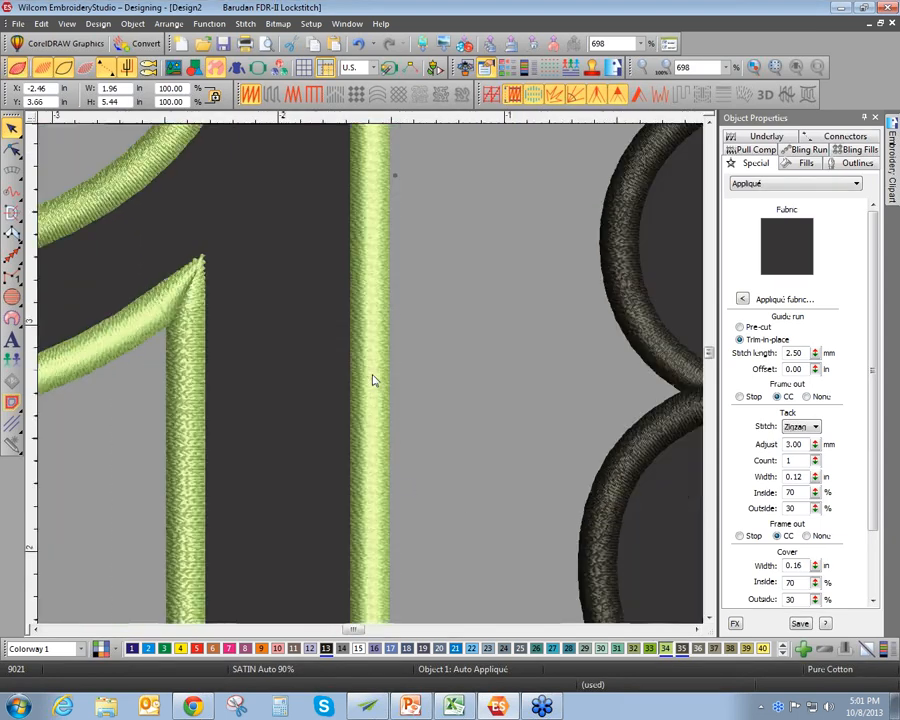
{"action": "scroll", "coordinate": [370, 378], "scroll_direction": "down", "scroll_amount": 1}
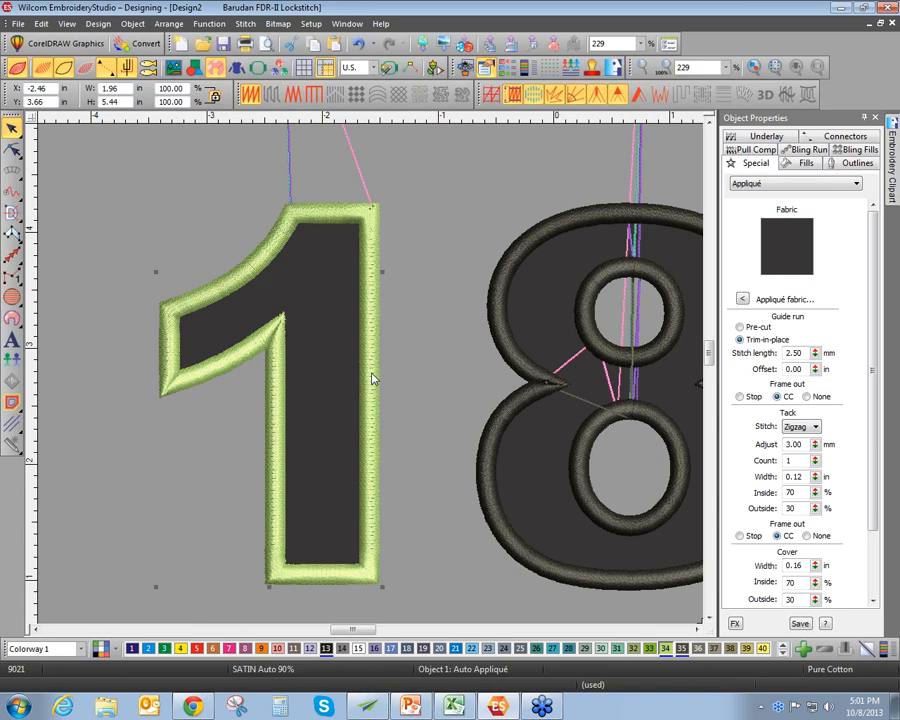
Play the Slow Redraw stitch simulation of the number 1's appliqué at 137 stitches per second, then close it
{"action": "key", "text": "shift+r"}
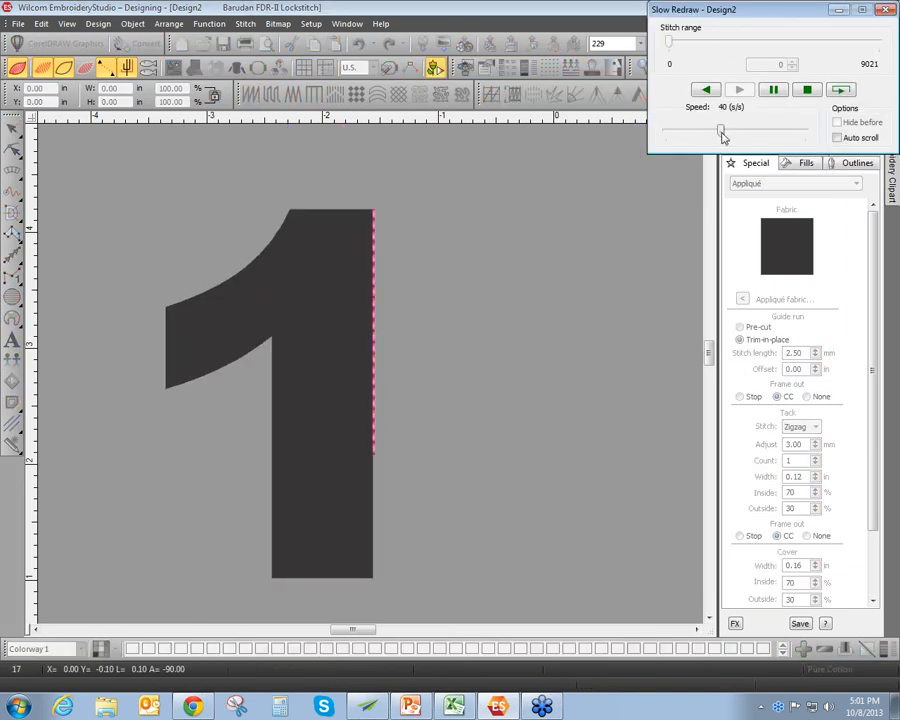
{"action": "left_click_drag", "start_coordinate": [723, 136], "coordinate": [744, 139]}
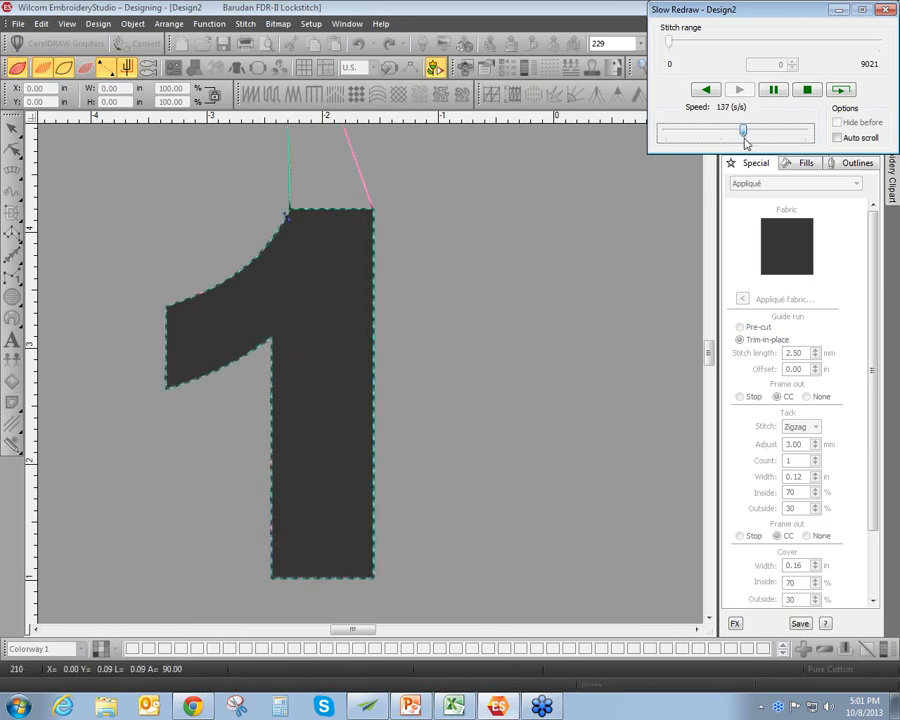
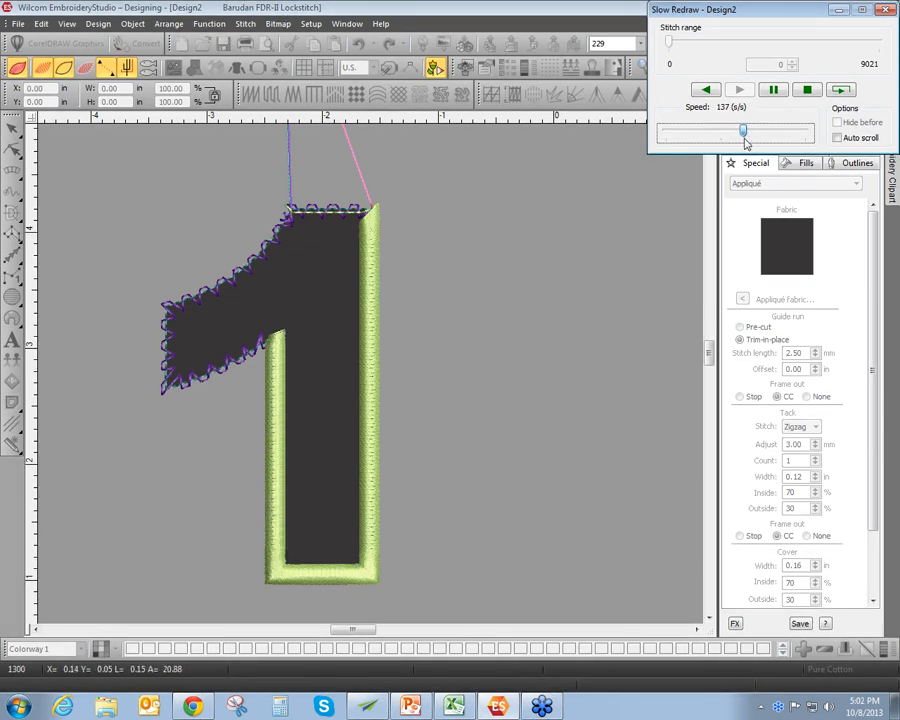
{"action": "left_click", "coordinate": [886, 10]}
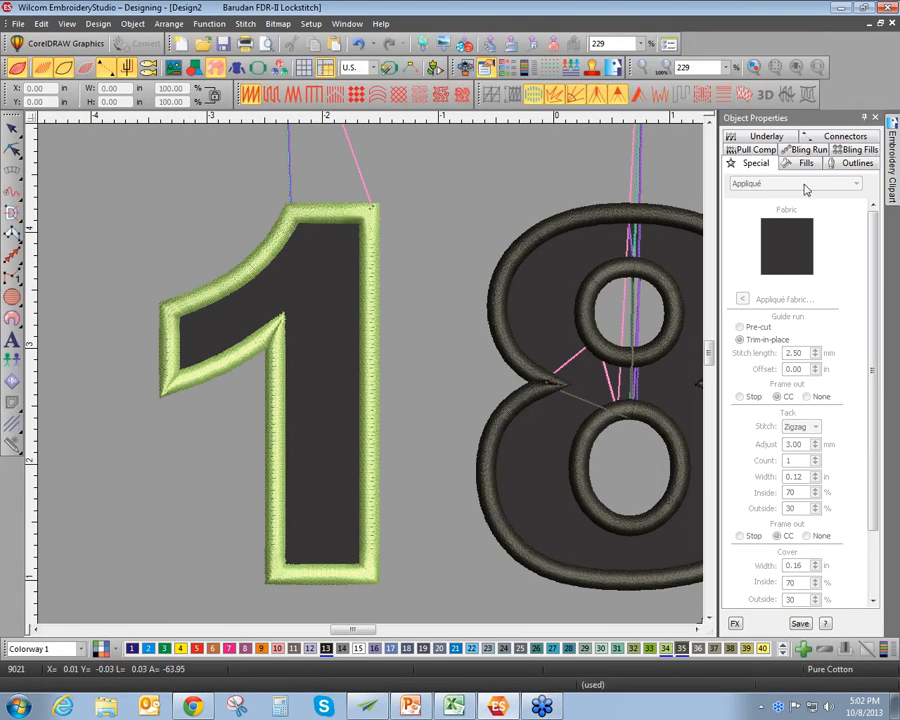
Set the appliqué fabric of the number 1 to the factory Leather - Suede fabric in black
{"action": "left_click", "coordinate": [327, 307]}
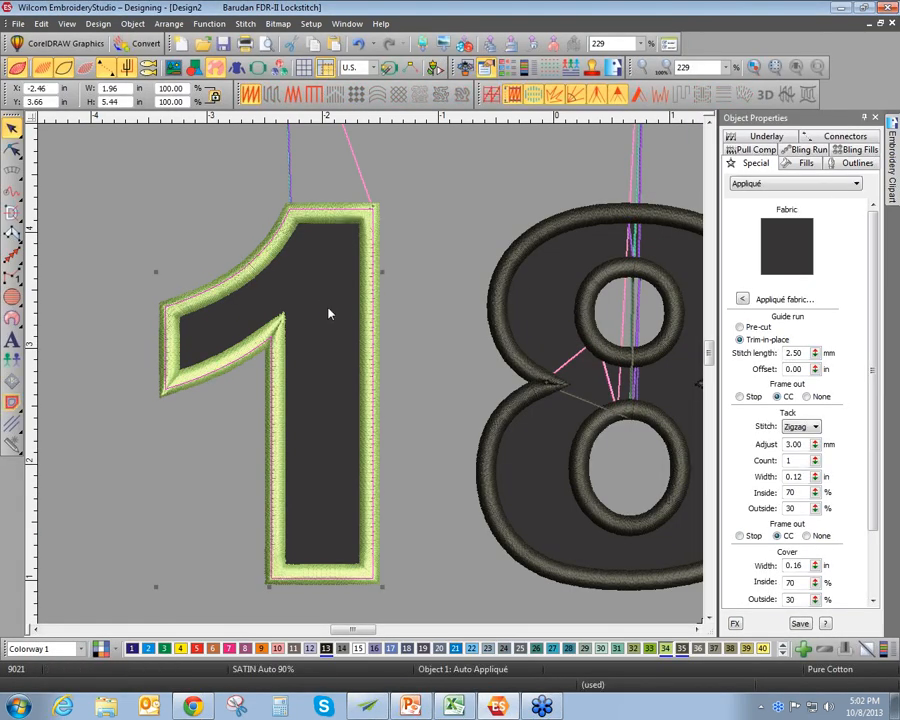
{"action": "left_click", "coordinate": [743, 298]}
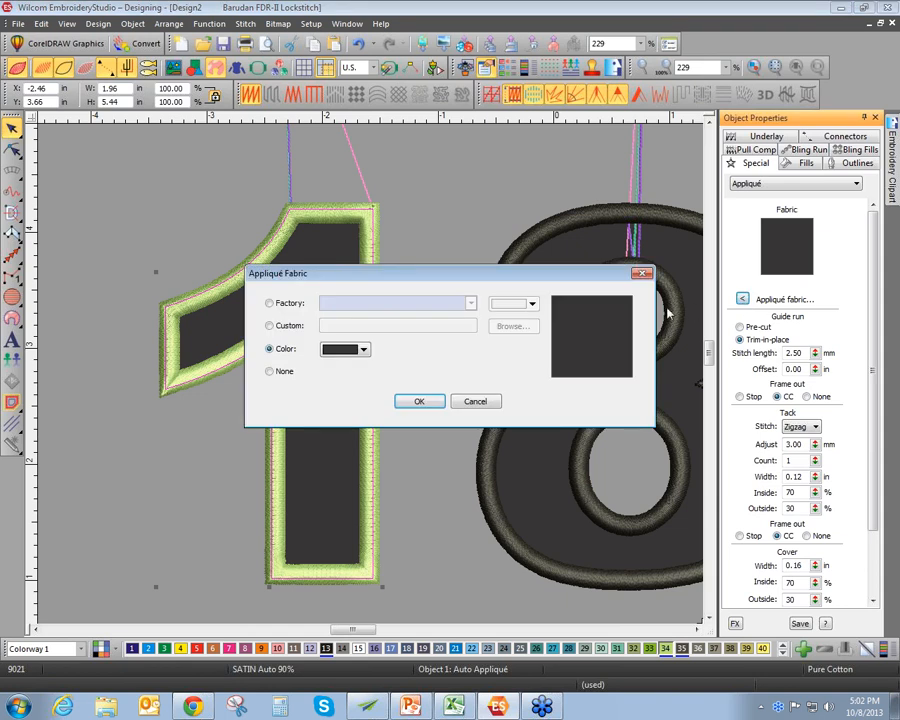
{"action": "left_click", "coordinate": [269, 302]}
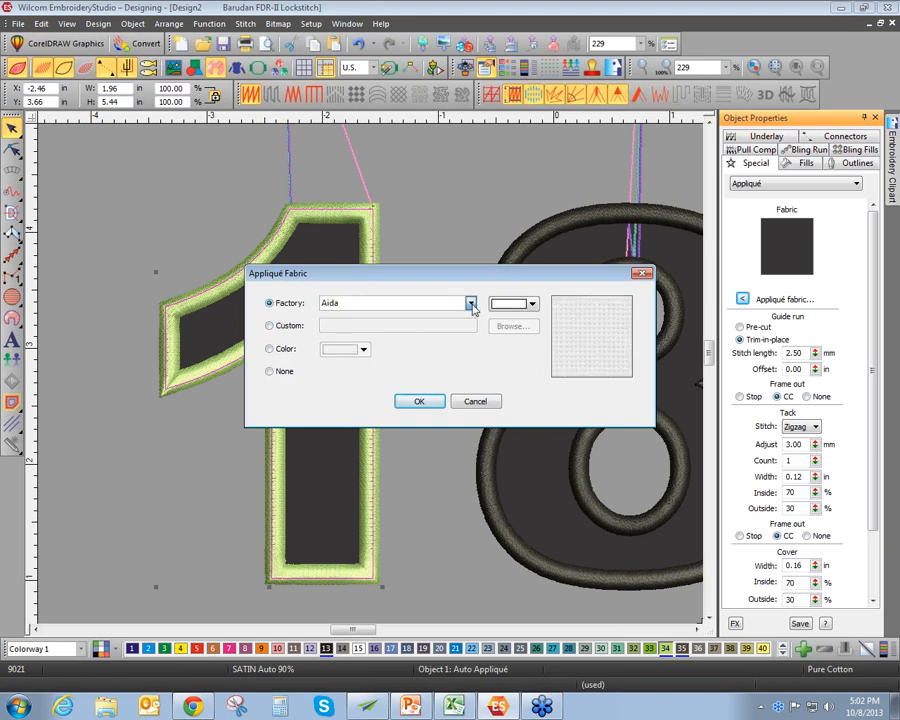
{"action": "left_click", "coordinate": [470, 302]}
{"action": "left_click", "coordinate": [366, 500]}
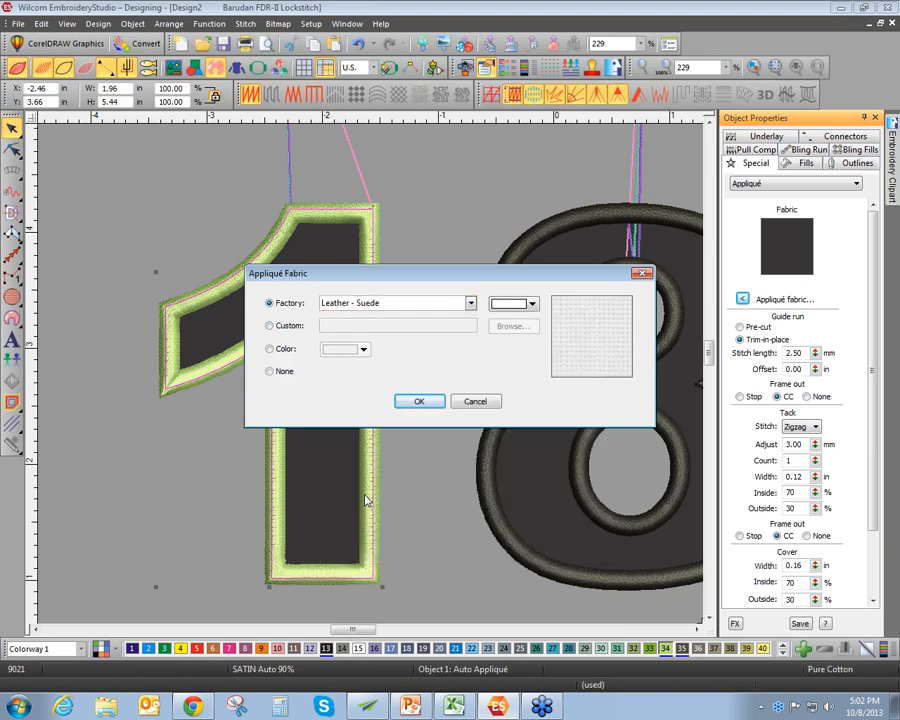
{"action": "left_click", "coordinate": [533, 304]}
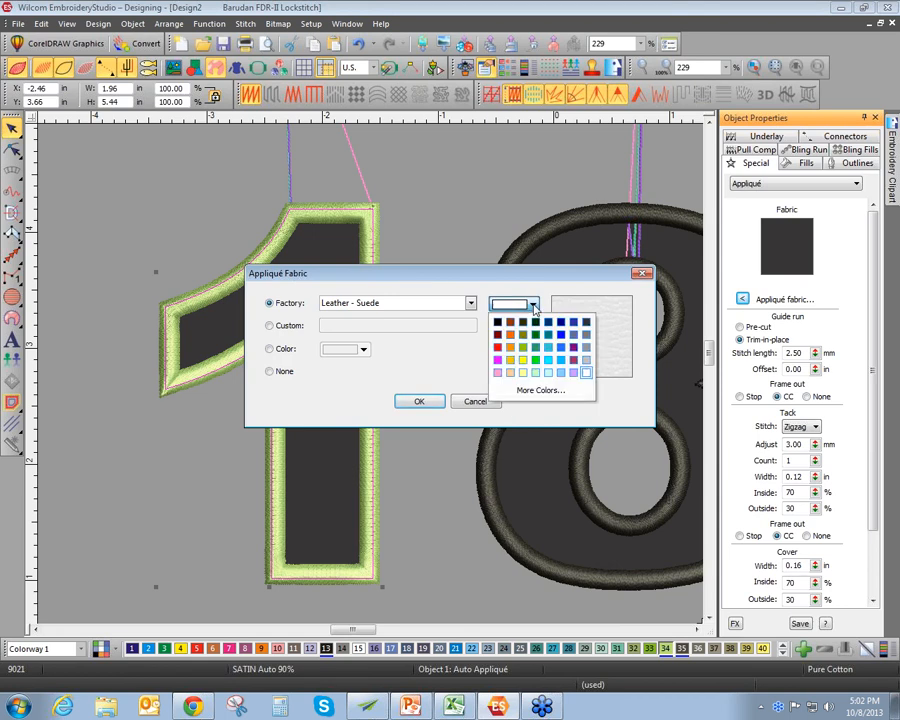
{"action": "left_click", "coordinate": [498, 329]}
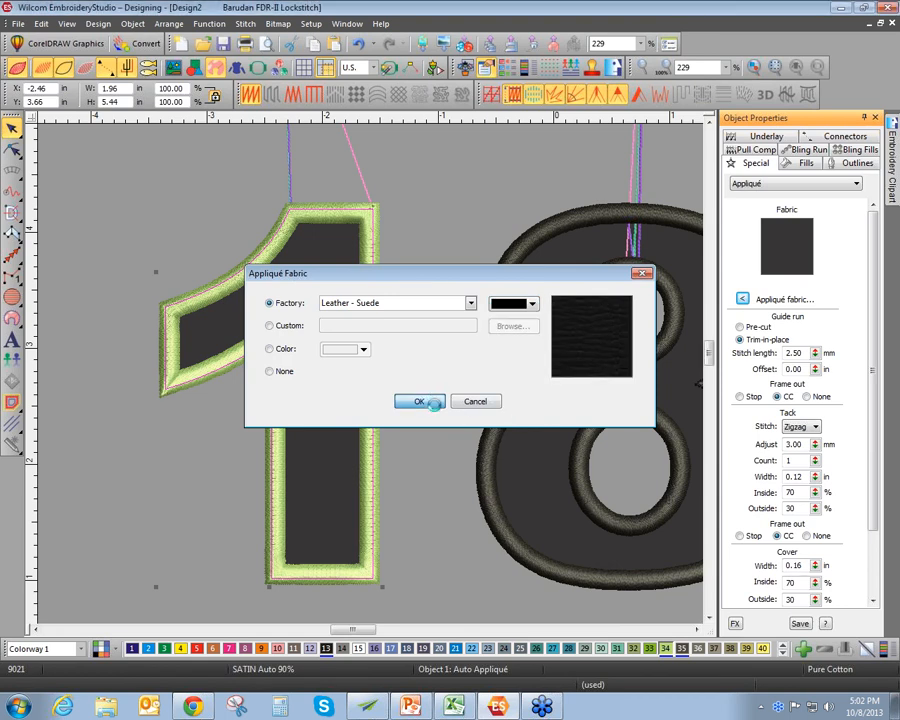
{"action": "left_click", "coordinate": [425, 401]}
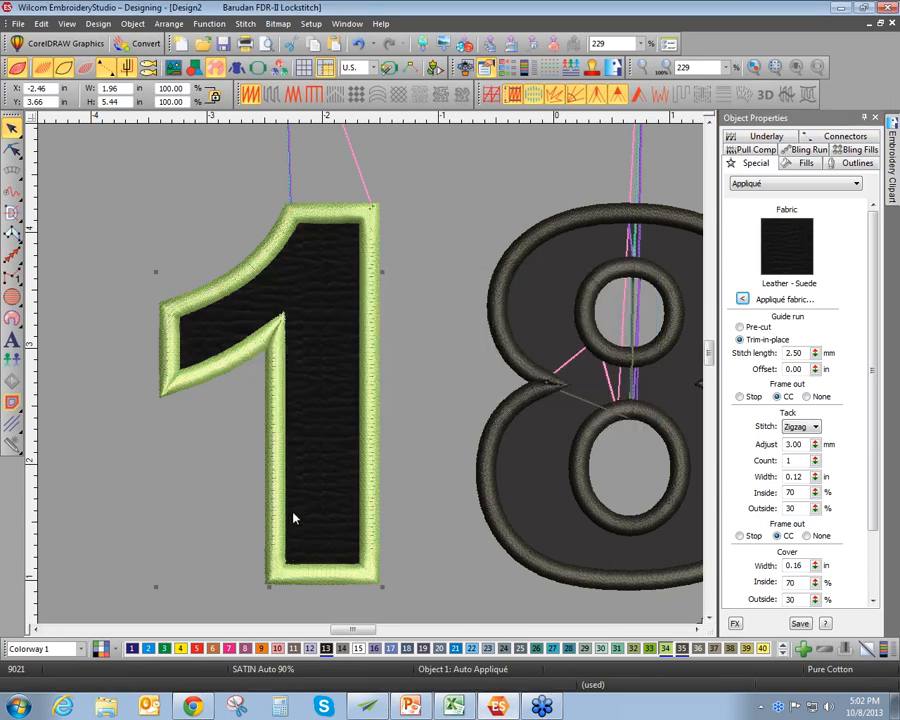
Give the number 8 black Leather - Suede appliqué fabric and recolor its cover stitching with palette color 34
{"action": "scroll", "coordinate": [293, 520], "scroll_direction": "down", "scroll_amount": 2}
{"action": "left_click", "coordinate": [523, 325]}
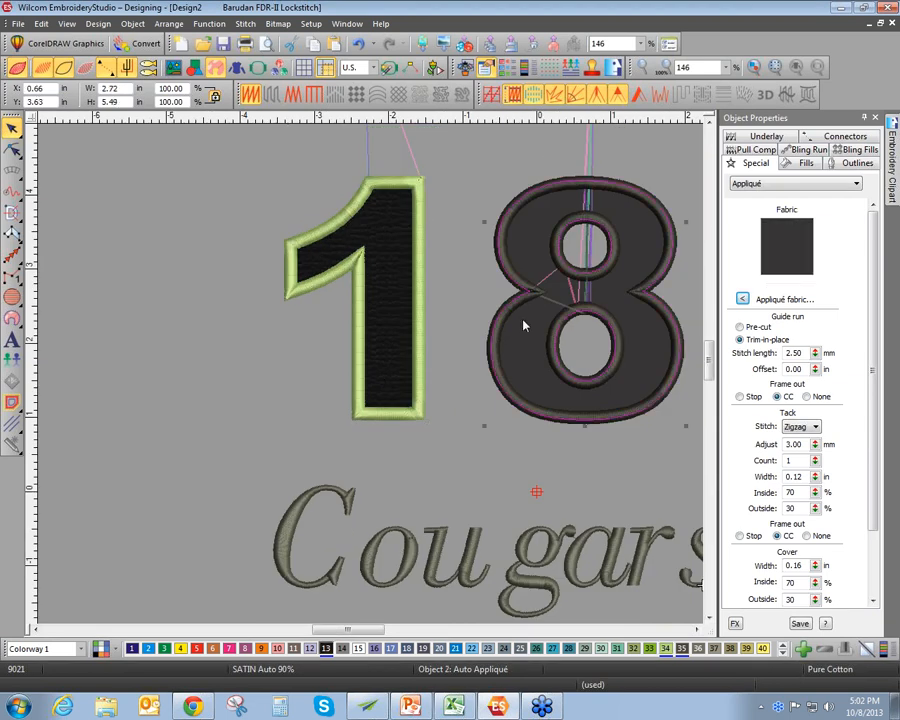
{"action": "left_click", "coordinate": [742, 299]}
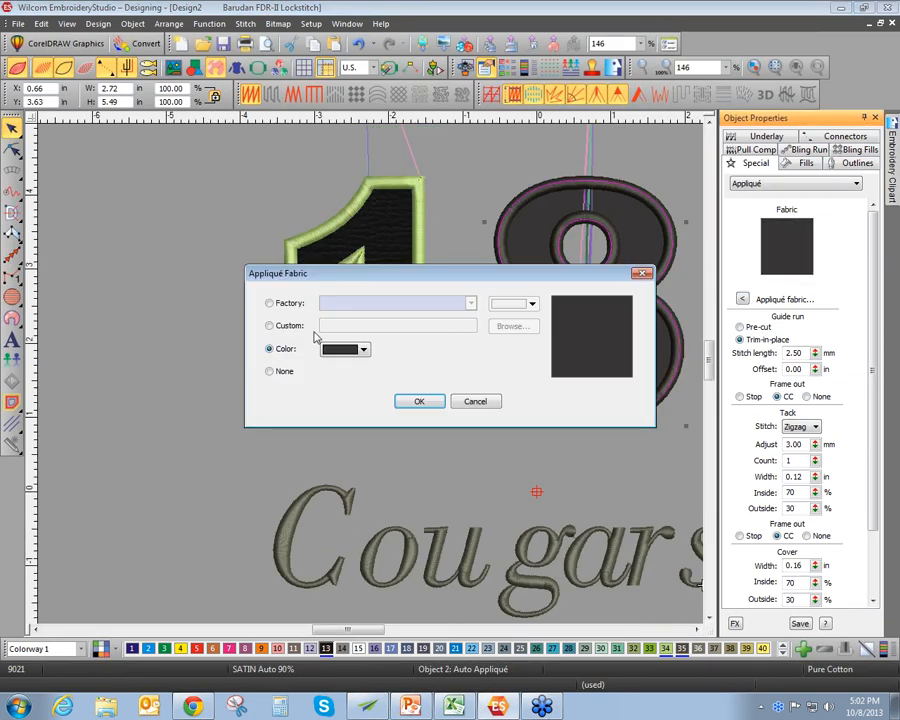
{"action": "left_click", "coordinate": [269, 303]}
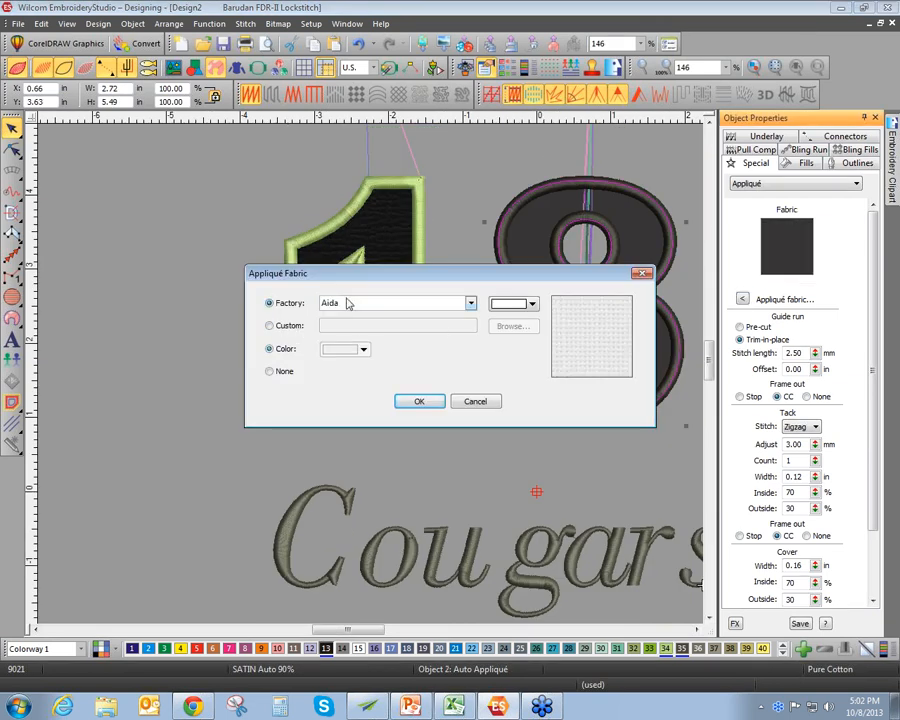
{"action": "left_click", "coordinate": [471, 303]}
{"action": "left_click", "coordinate": [374, 492]}
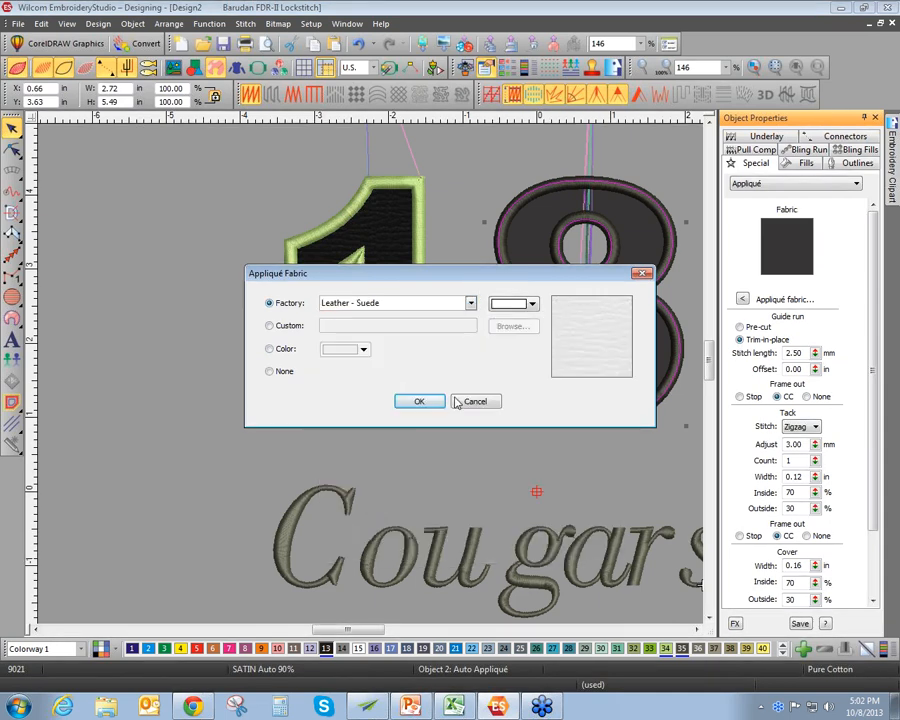
{"action": "left_click", "coordinate": [533, 304]}
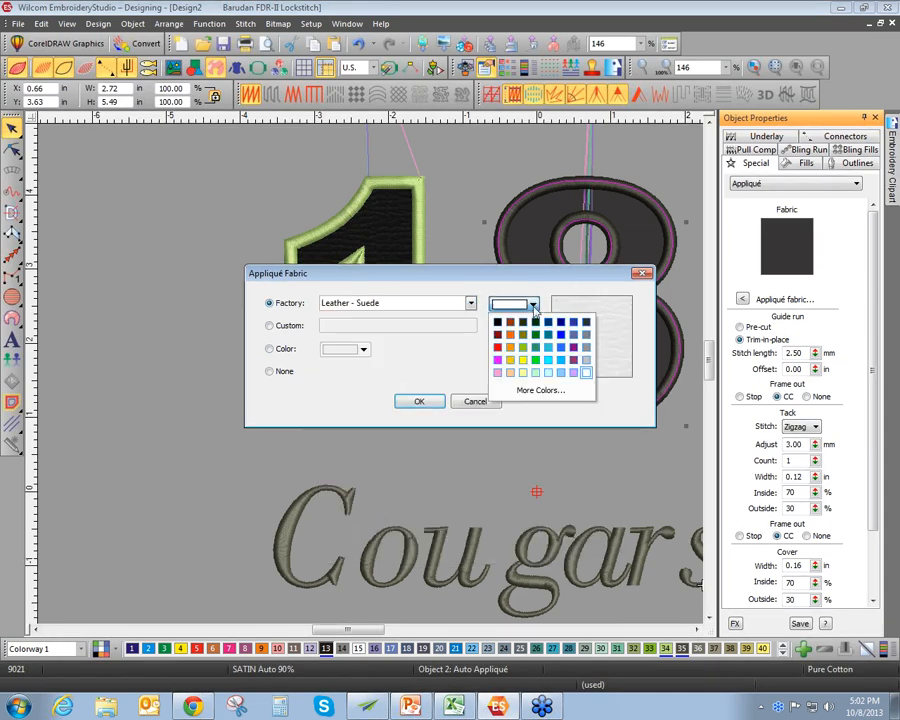
{"action": "left_click", "coordinate": [497, 321]}
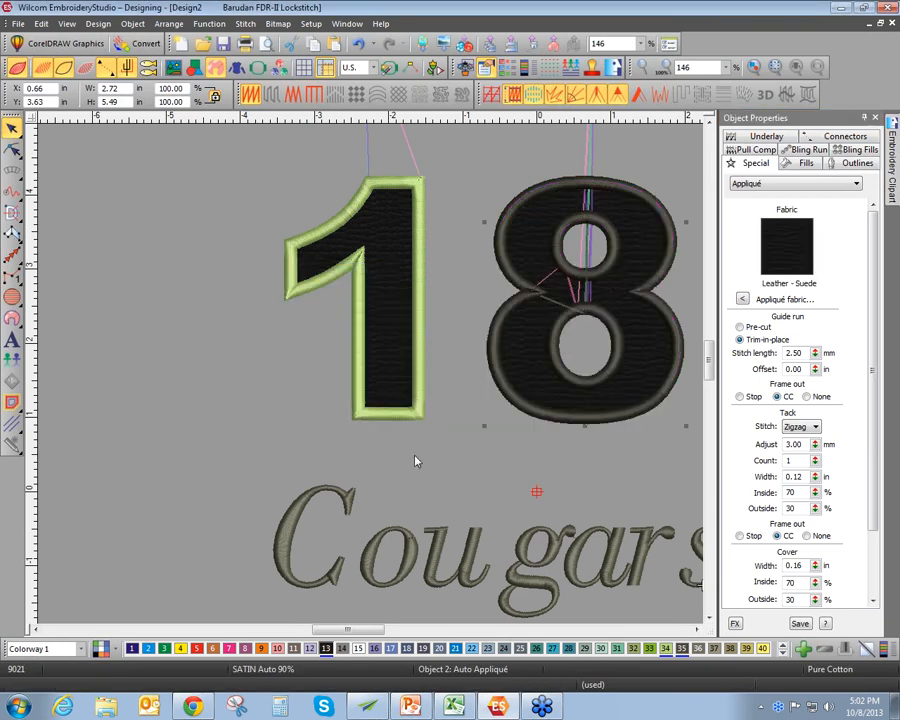
{"action": "left_click", "coordinate": [665, 649]}
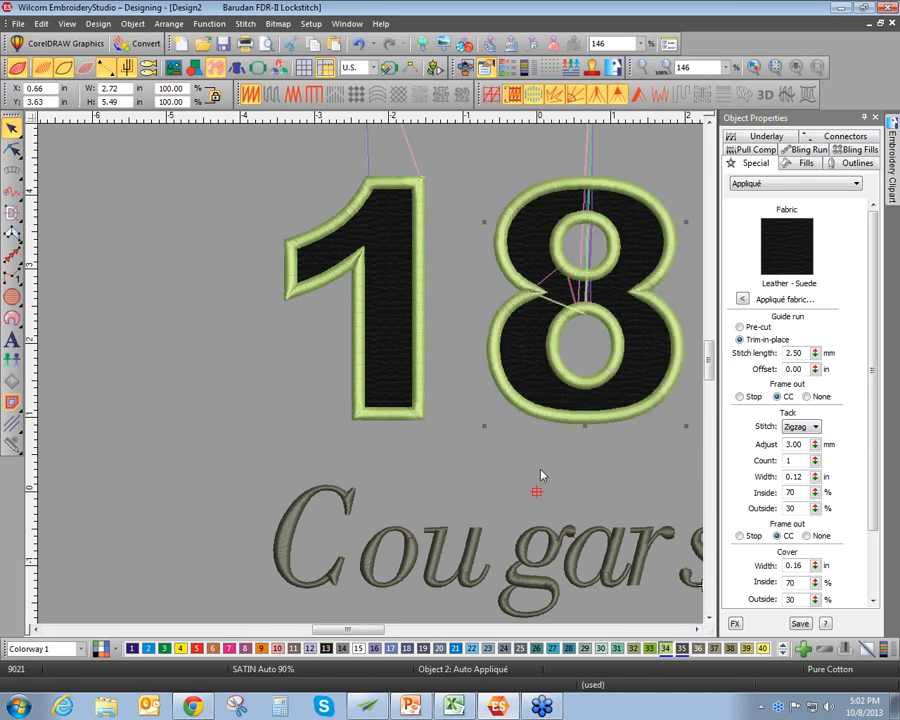
Set the number 8's tack stitch to None and change its cover stitching to Zigzag
{"action": "scroll", "coordinate": [538, 474], "scroll_direction": "down", "scroll_amount": 1}
{"action": "left_click", "coordinate": [797, 430]}
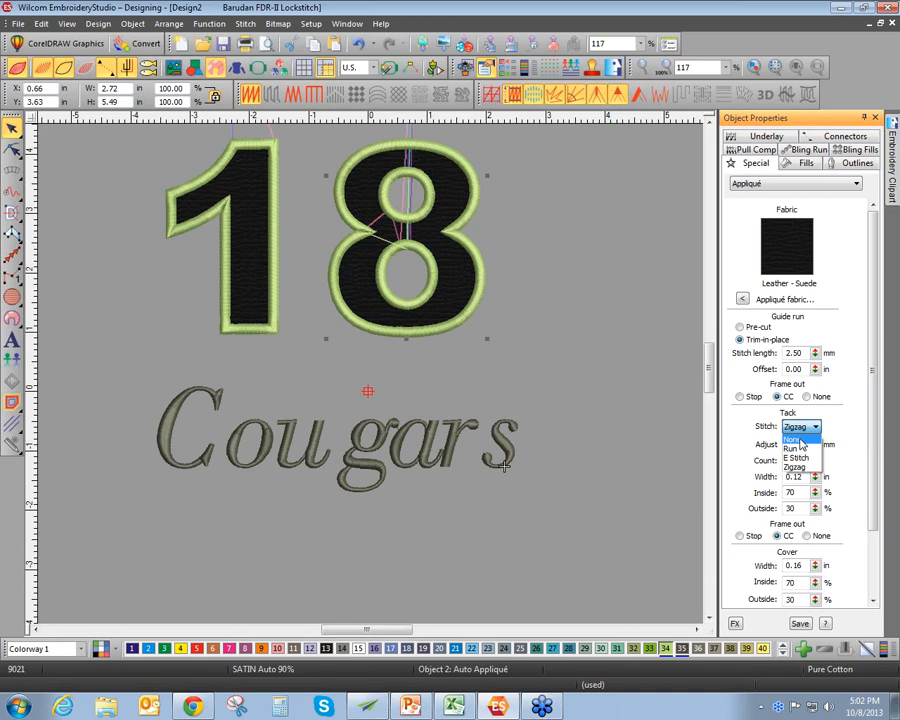
{"action": "left_click", "coordinate": [797, 439]}
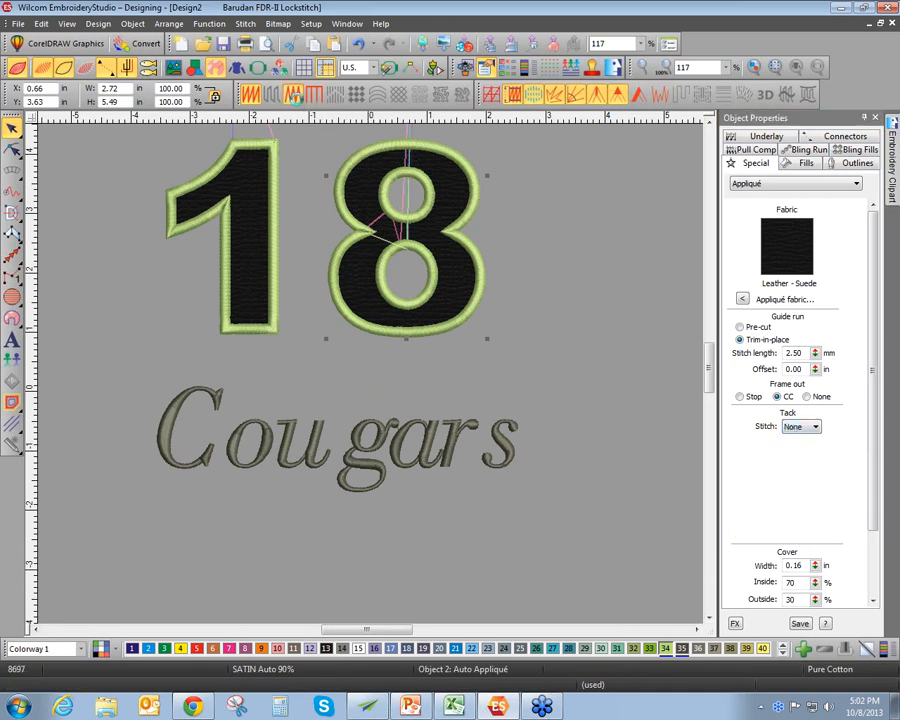
{"action": "left_click", "coordinate": [293, 94]}
{"action": "scroll", "coordinate": [370, 382], "scroll_direction": "up", "scroll_amount": 2}
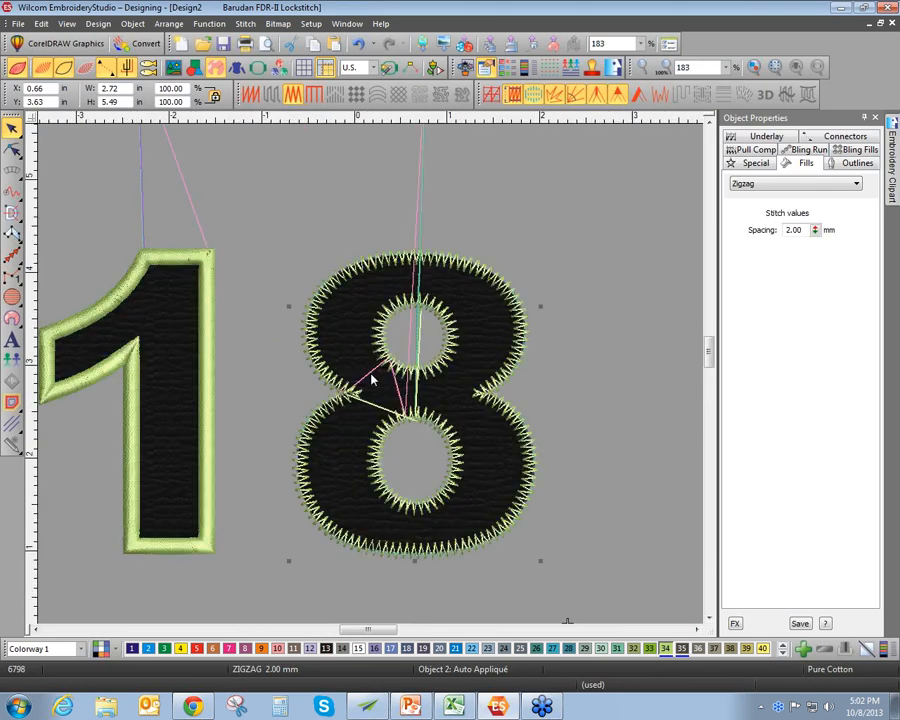
Apply a jagged edge to the number 1's cover stitching on Side 2, with roughness 4 and a range of 4.30 mm
{"action": "left_click", "coordinate": [205, 392]}
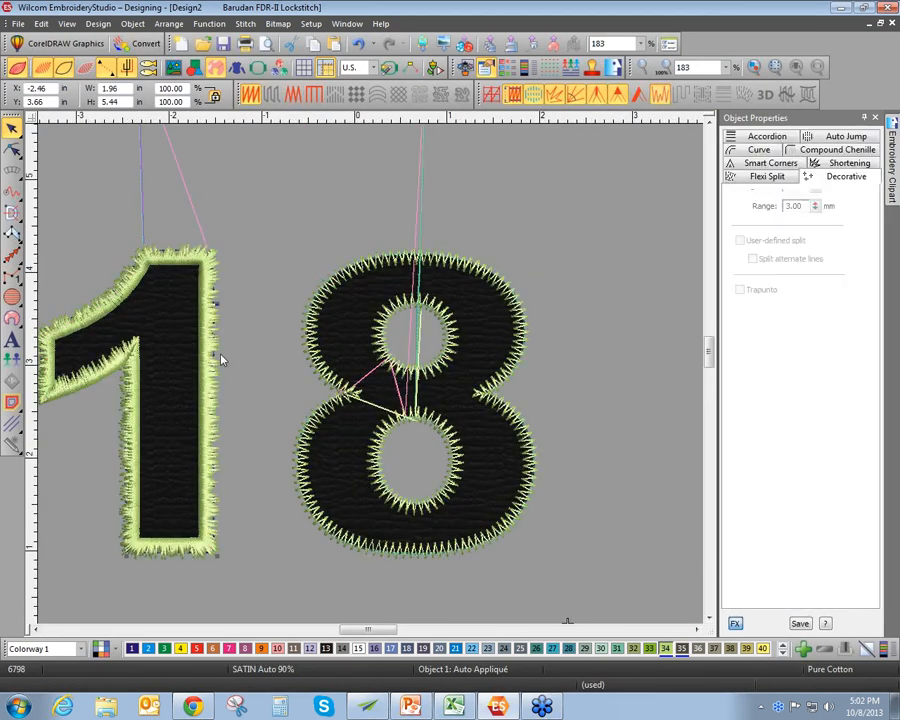
{"action": "left_click", "coordinate": [753, 224]}
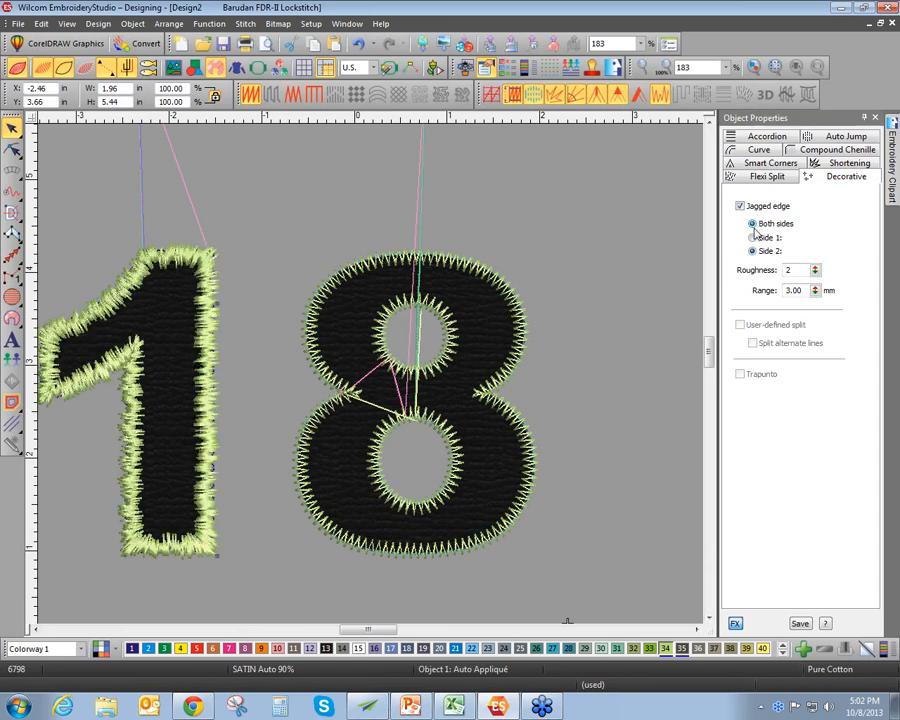
{"action": "left_click", "coordinate": [753, 237]}
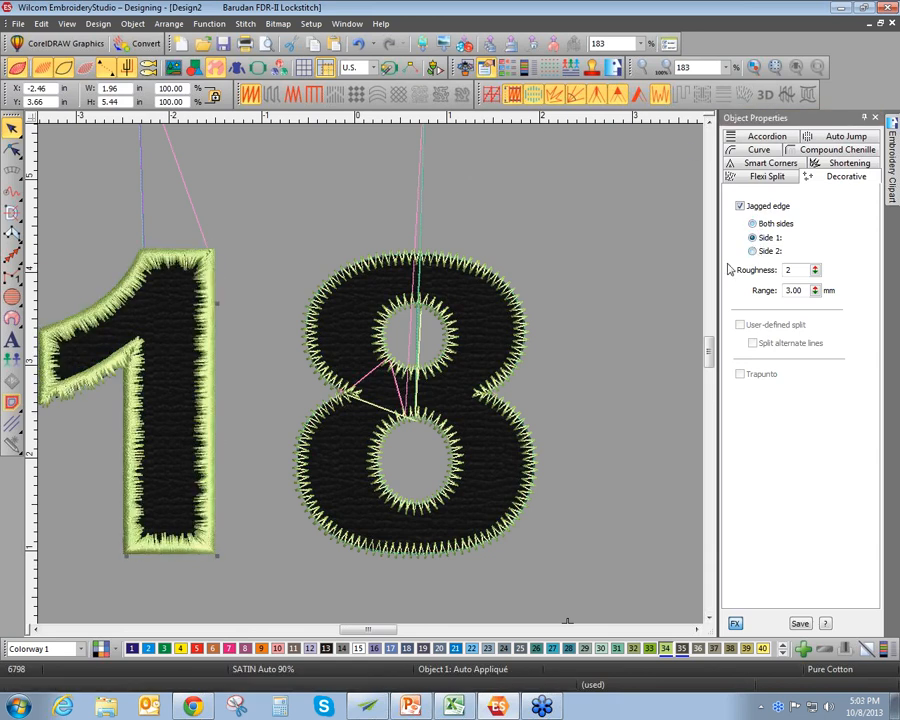
{"action": "left_click_drag", "start_coordinate": [814, 271], "coordinate": [761, 280]}
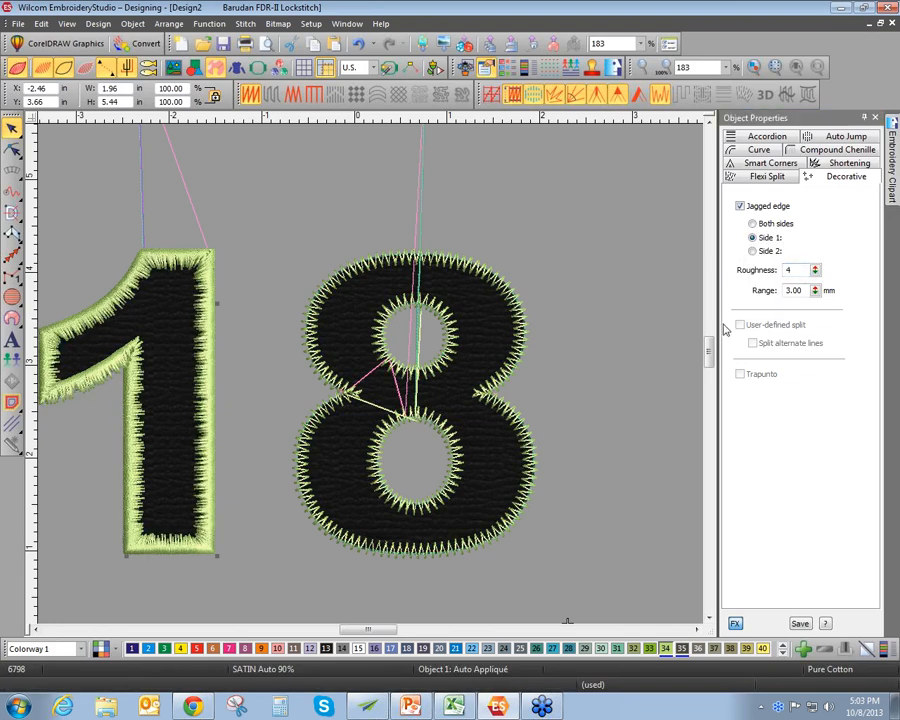
{"action": "left_click_drag", "start_coordinate": [815, 290], "coordinate": [748, 345]}
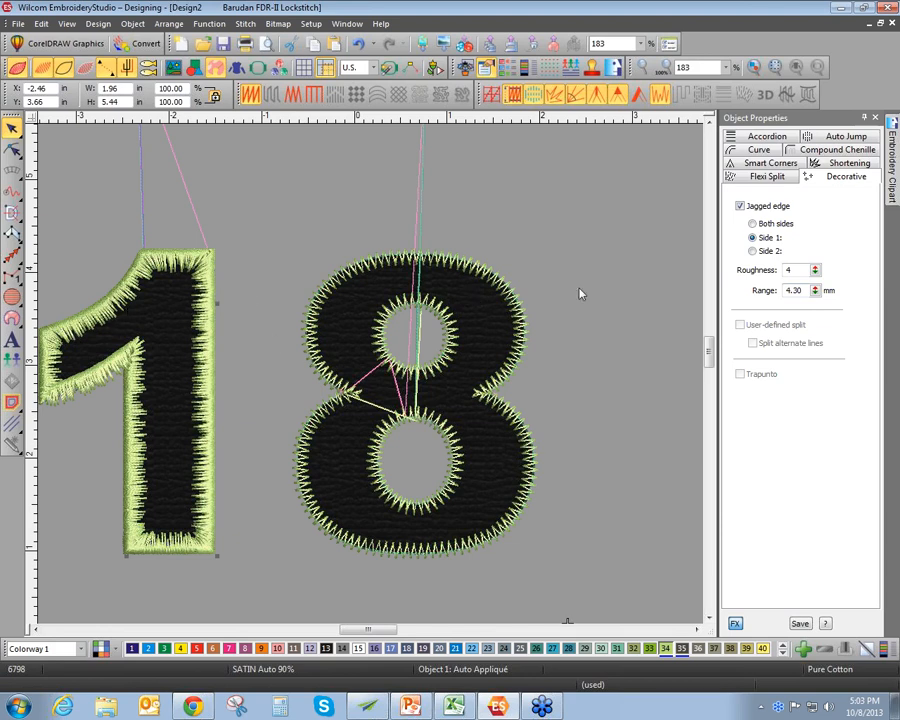
{"action": "left_click", "coordinate": [753, 251]}
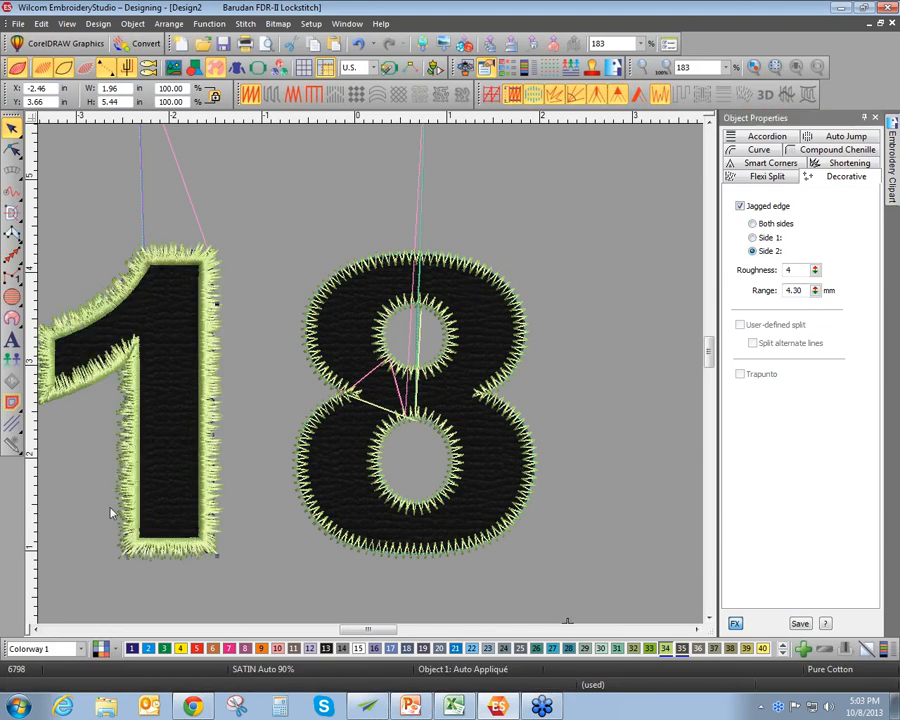
Delete the whole design, both appliqué numbers and the Cougars lettering
{"action": "scroll", "coordinate": [112, 513], "scroll_direction": "down", "scroll_amount": 2}
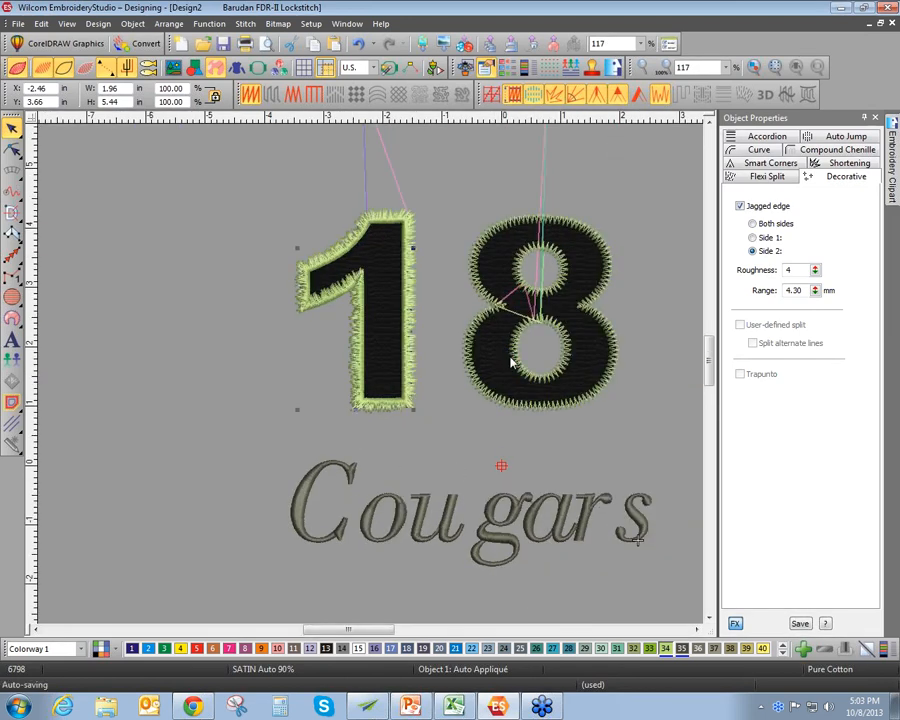
{"action": "scroll", "coordinate": [510, 362], "scroll_direction": "down", "scroll_amount": 1}
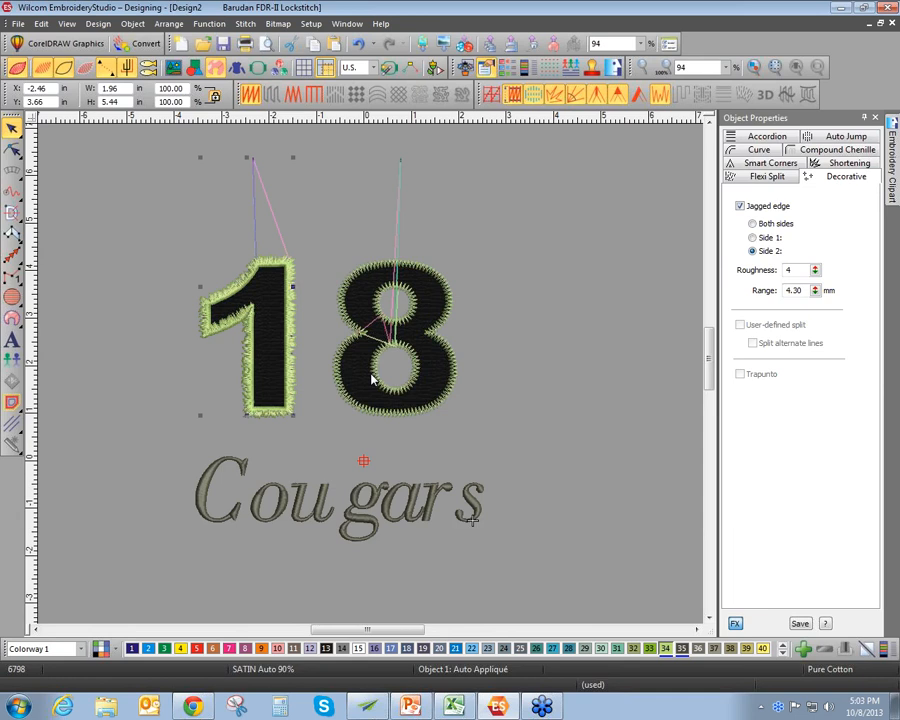
{"action": "key", "text": "ctrl+a"}
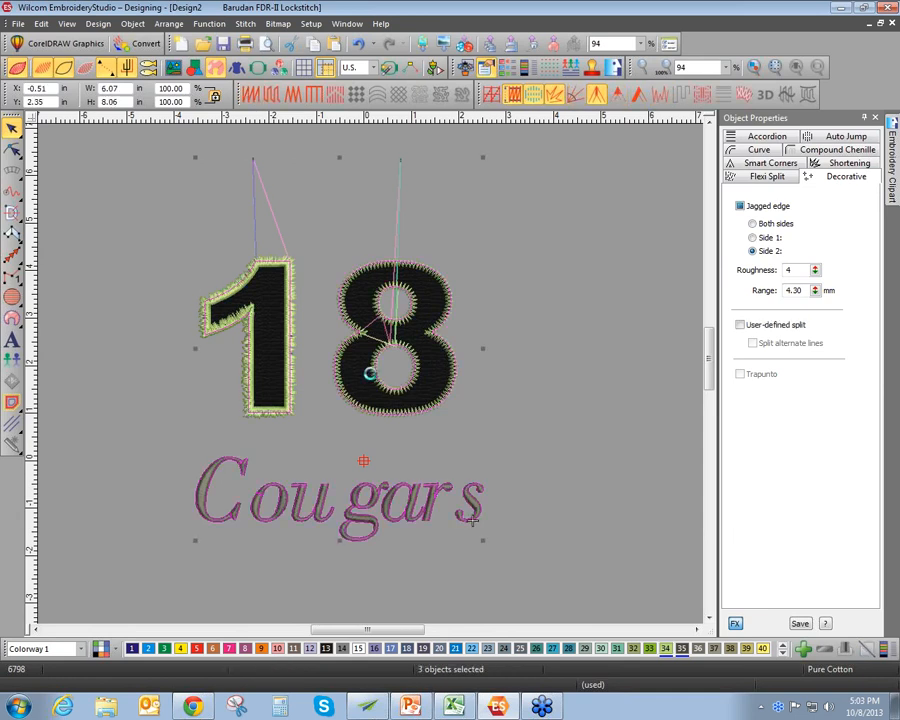
{"action": "key", "text": "Delete"}
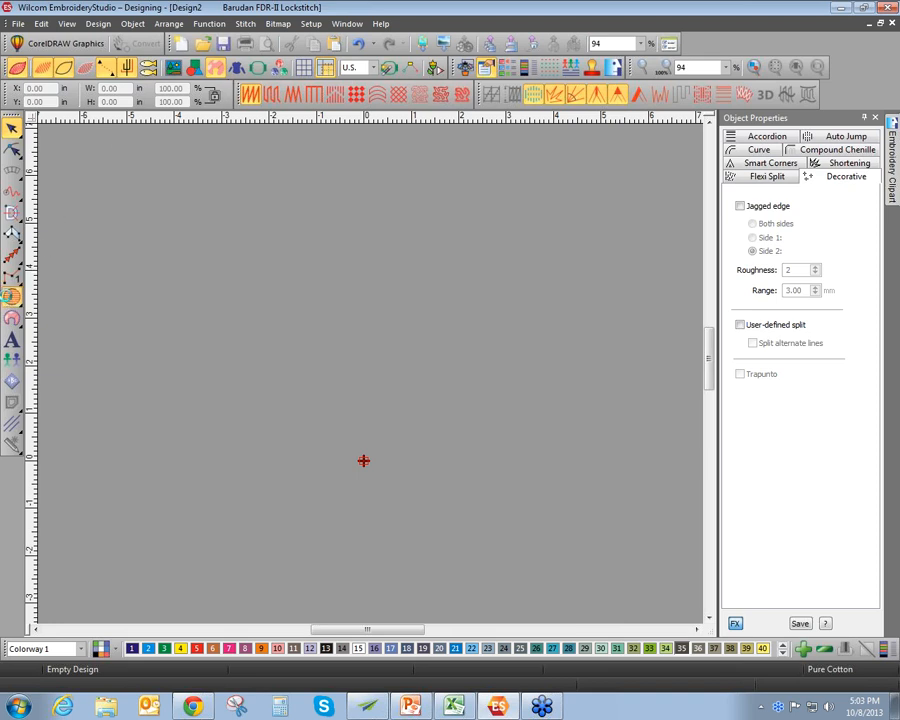
Draw a filled circle about 4.57 in wide above the origin and scale it down to about 4.05 in
{"action": "left_click", "coordinate": [12, 296]}
{"action": "left_click", "coordinate": [323, 341]}
{"action": "left_click", "coordinate": [391, 420]}
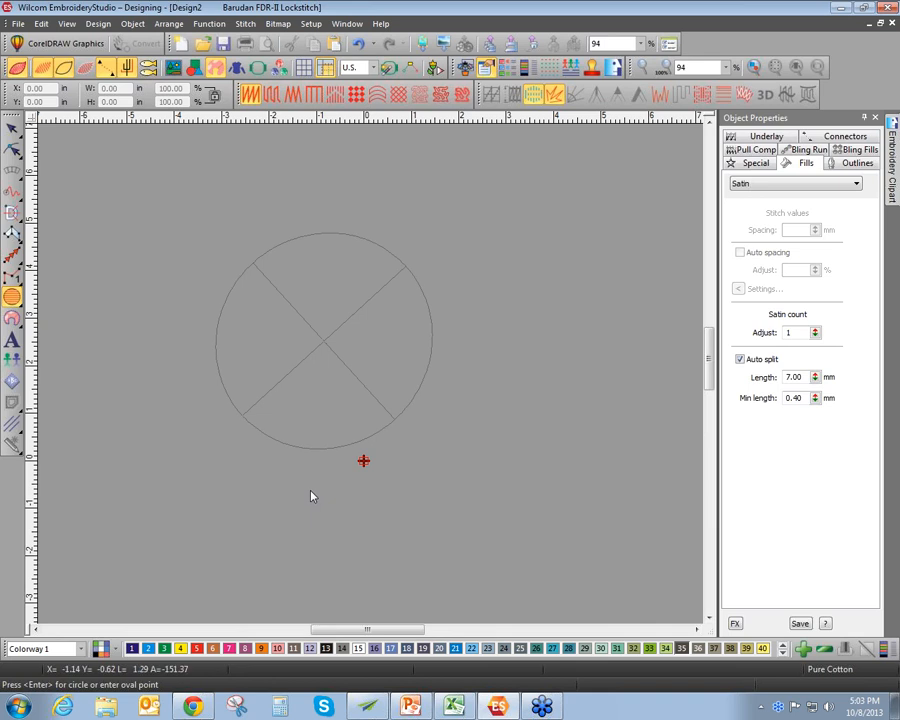
{"action": "key", "text": "Return"}
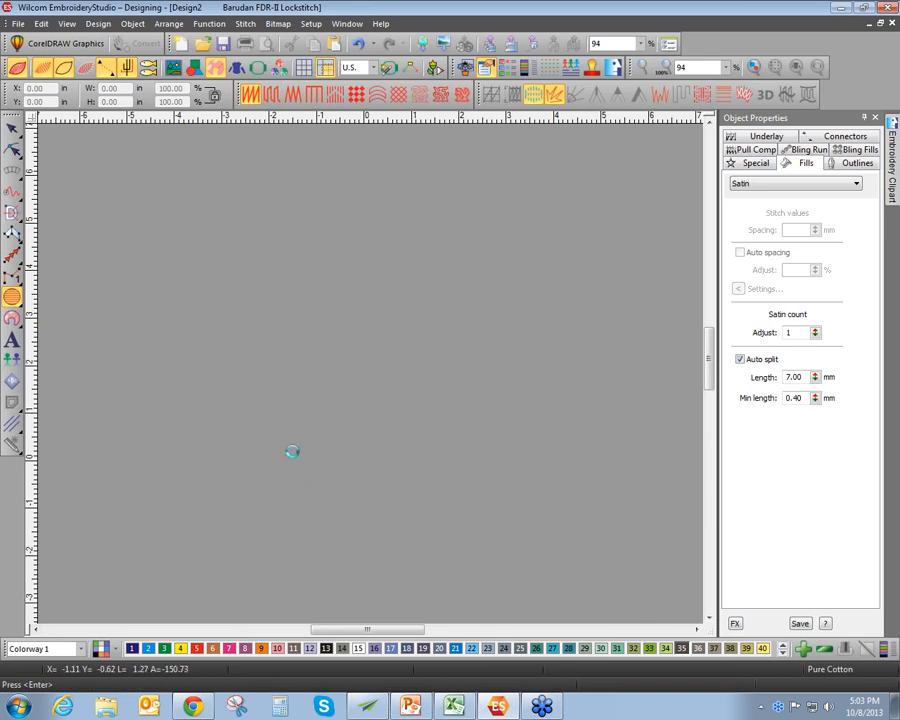
{"action": "key", "text": "Escape"}
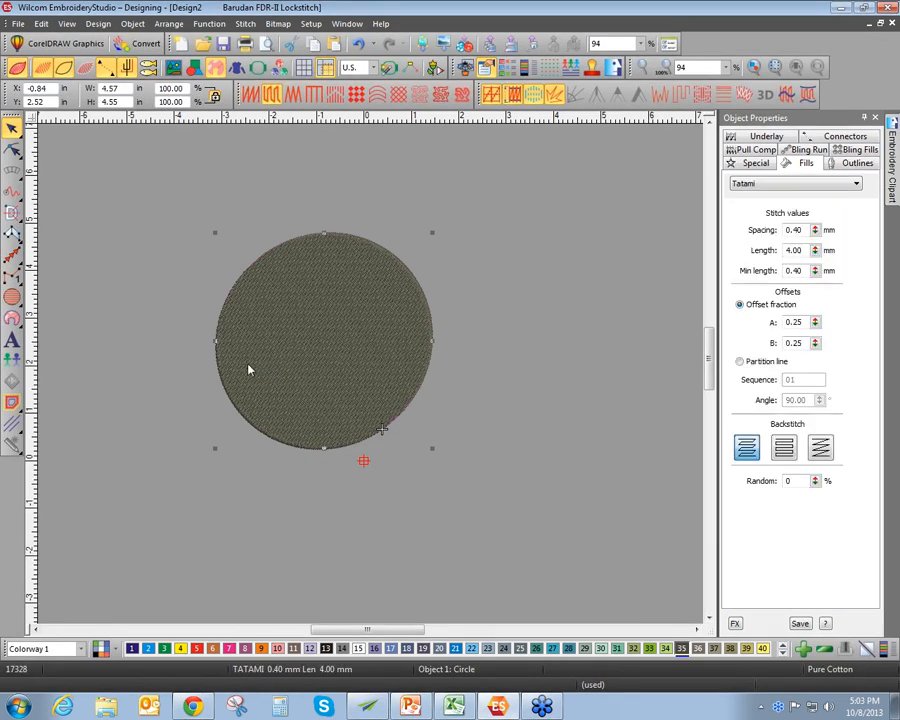
{"action": "left_click_drag", "start_coordinate": [214, 233], "coordinate": [240, 258]}
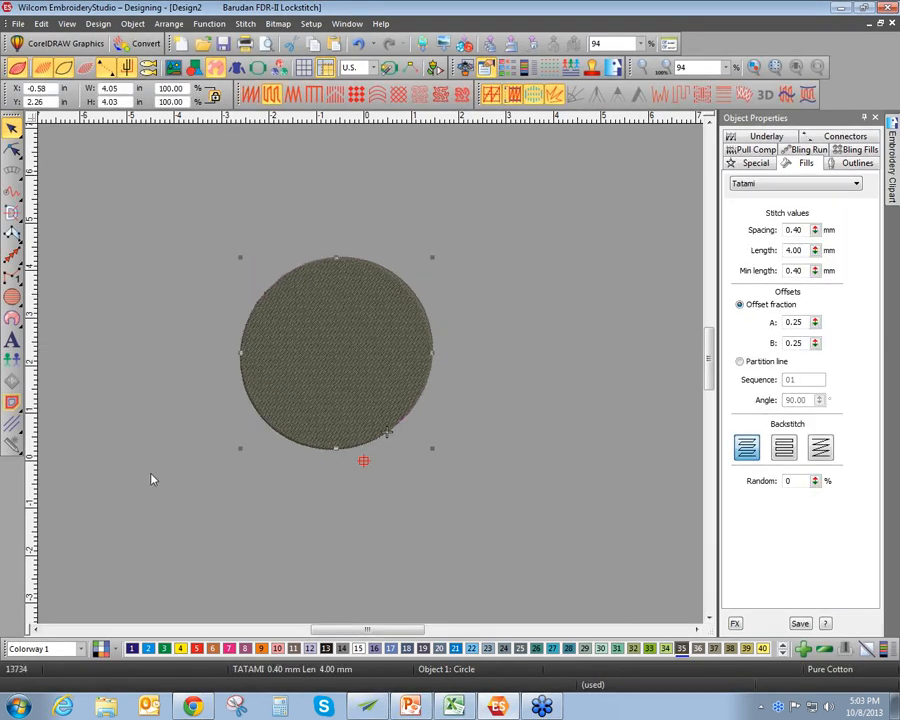
{"action": "left_click", "coordinate": [17, 410]}
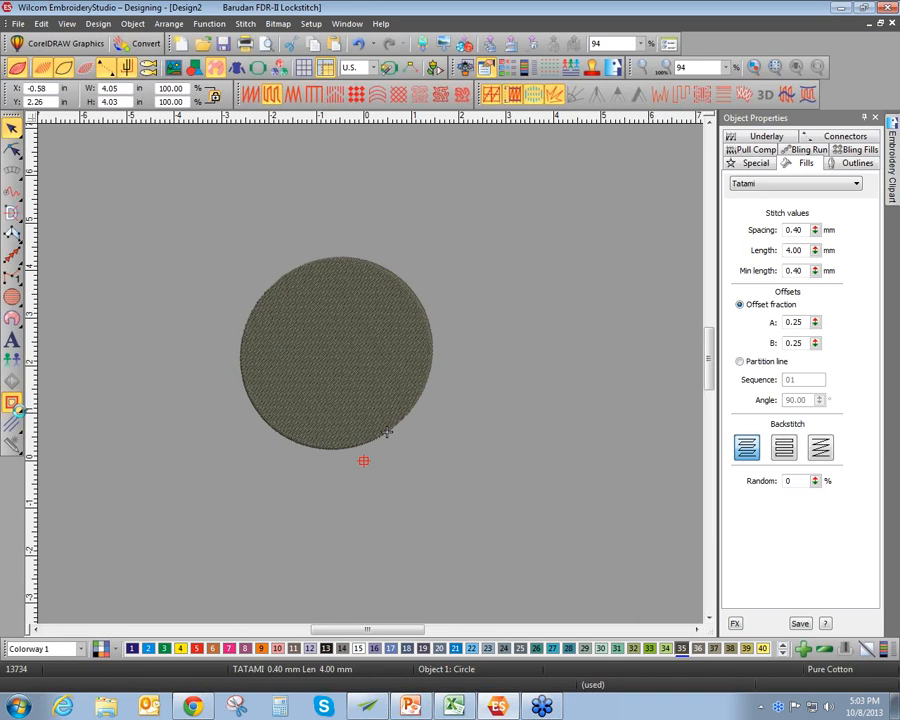
{"action": "left_click", "coordinate": [387, 432]}
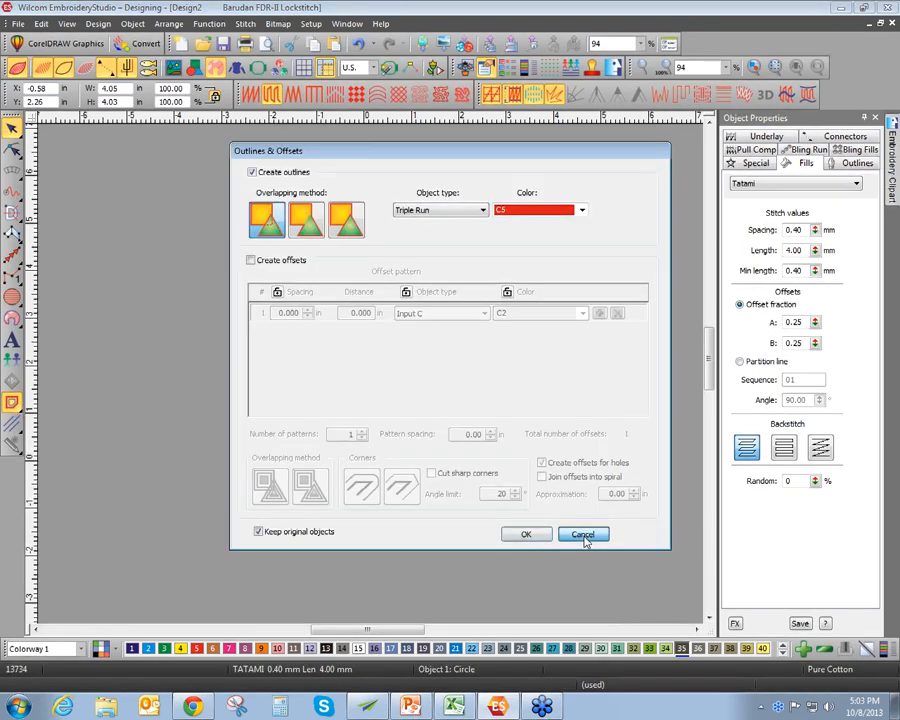
{"action": "left_click", "coordinate": [584, 537]}
Apply color blending to the circle with C5 as the top color, C4 as the bottom color and the bottom layer's constant-spacing profile
{"action": "left_click", "coordinate": [257, 376]}
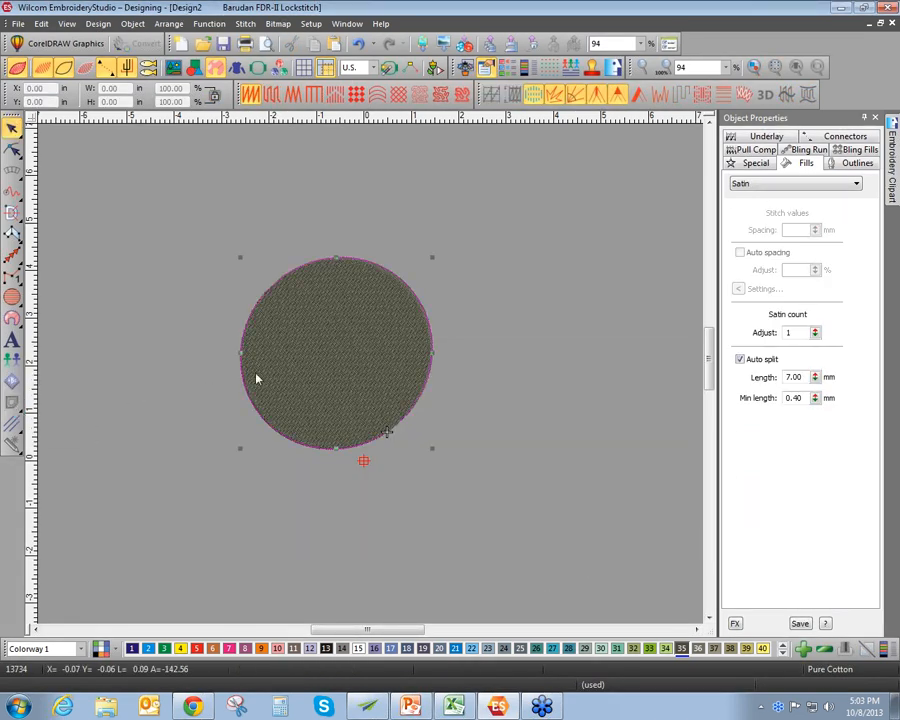
{"action": "left_click", "coordinate": [12, 403]}
{"action": "left_click", "coordinate": [77, 411]}
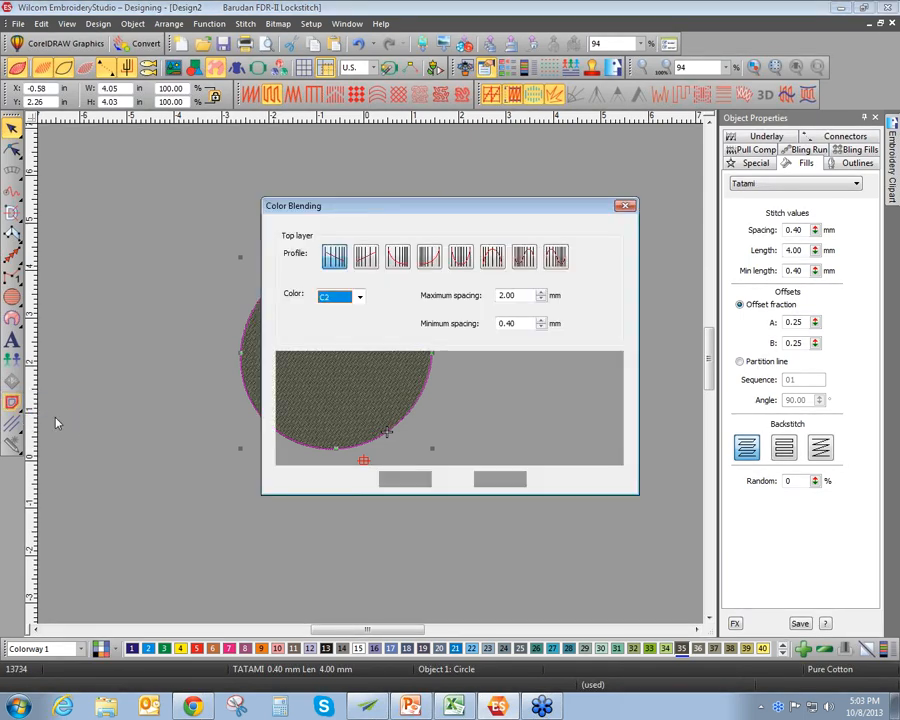
{"action": "left_click_drag", "start_coordinate": [432, 210], "coordinate": [626, 198]}
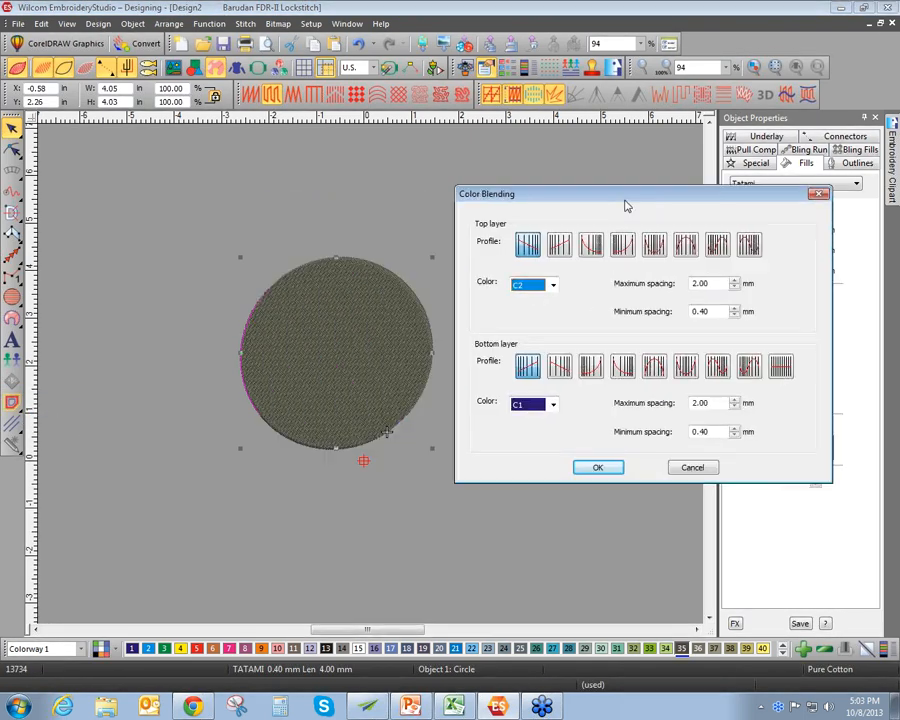
{"action": "left_click", "coordinate": [553, 285]}
{"action": "left_click", "coordinate": [540, 344]}
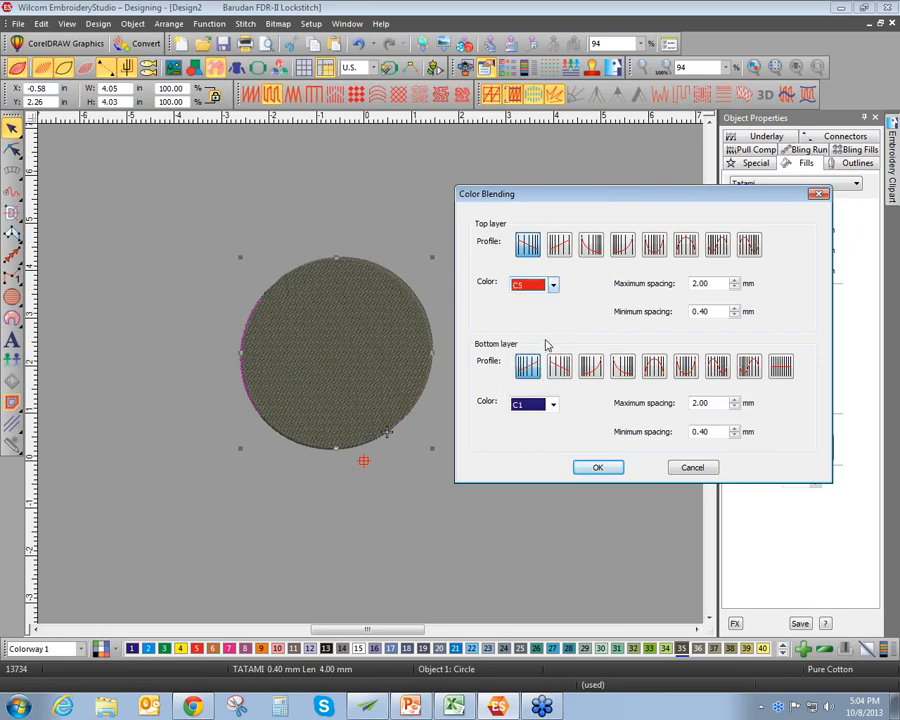
{"action": "left_click", "coordinate": [553, 405]}
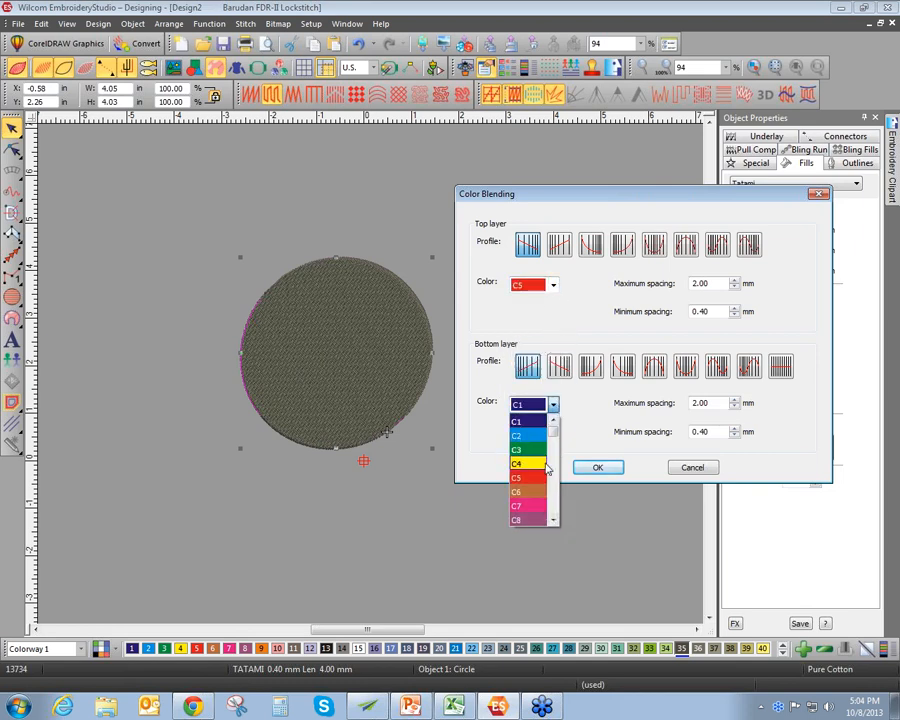
{"action": "left_click", "coordinate": [546, 465]}
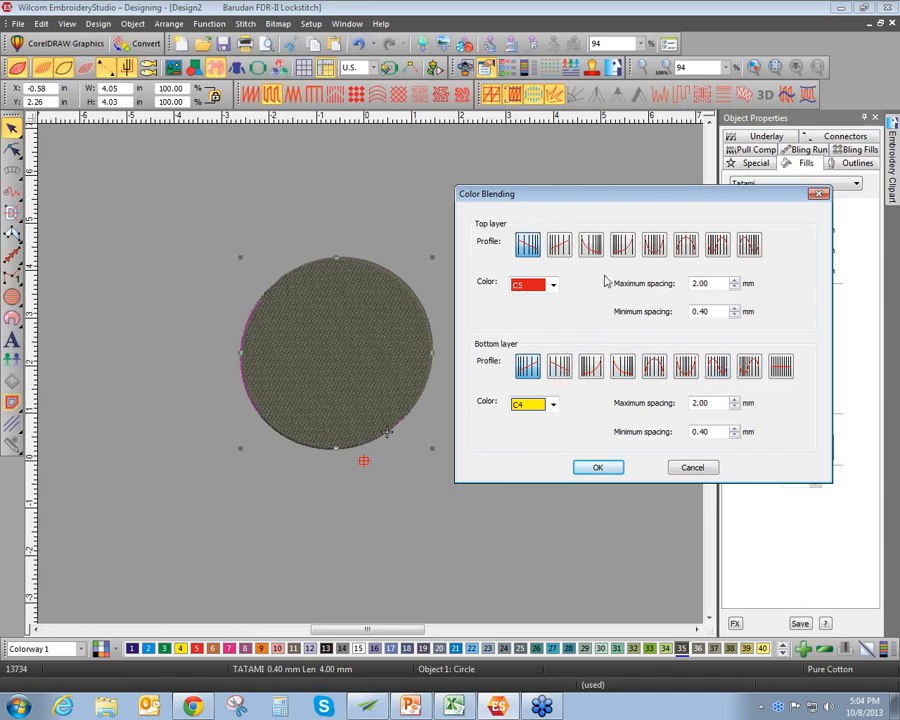
{"action": "left_click", "coordinate": [781, 368]}
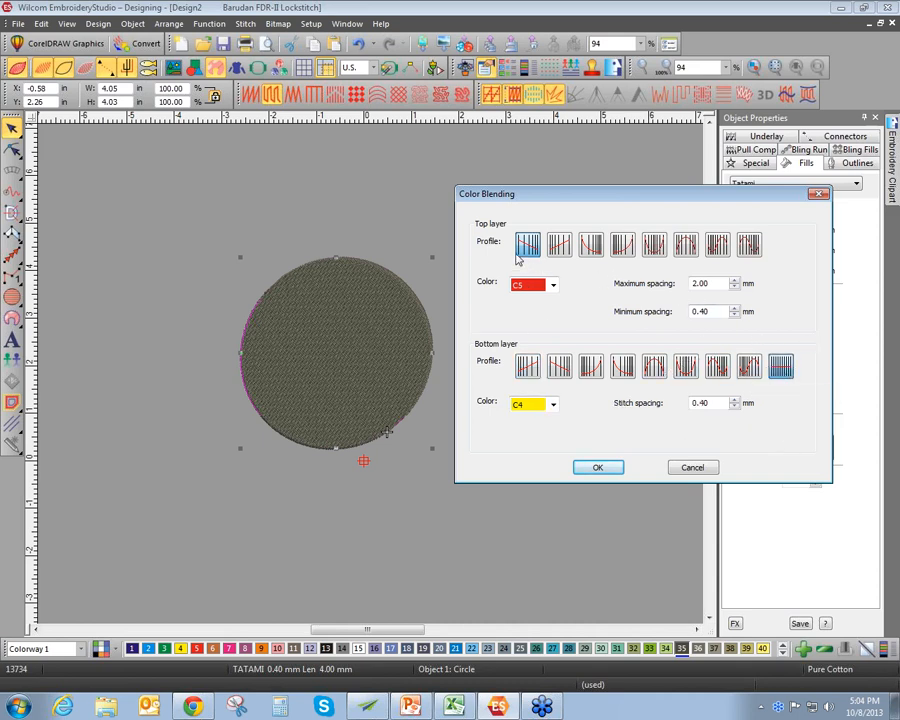
{"action": "left_click", "coordinate": [610, 467]}
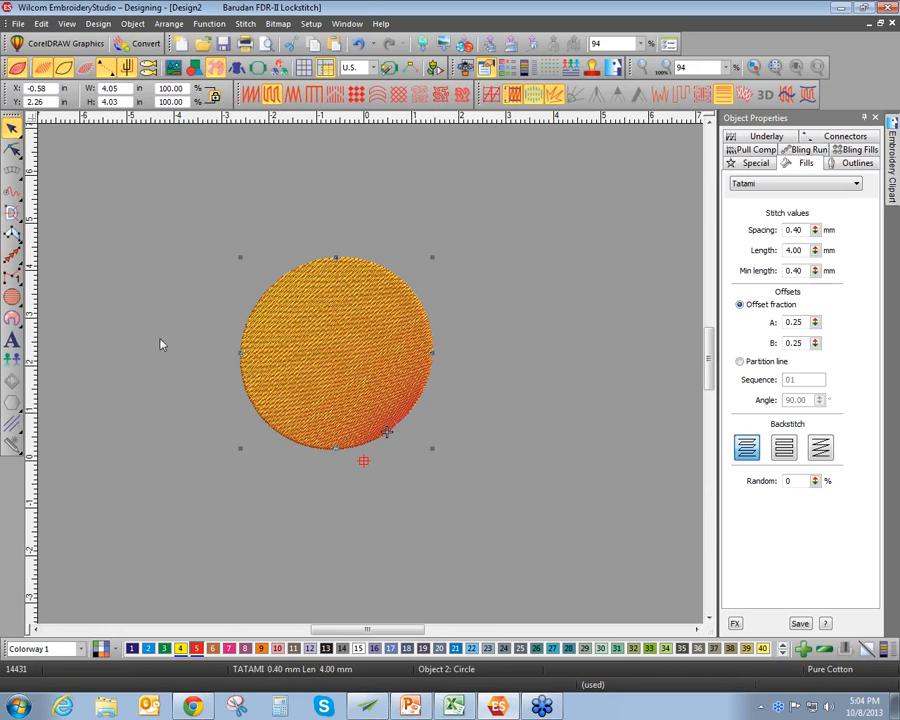
Add the Florentine effect at Nominal and the Trapunto effect to the blended circle
{"action": "left_click", "coordinate": [787, 94]}
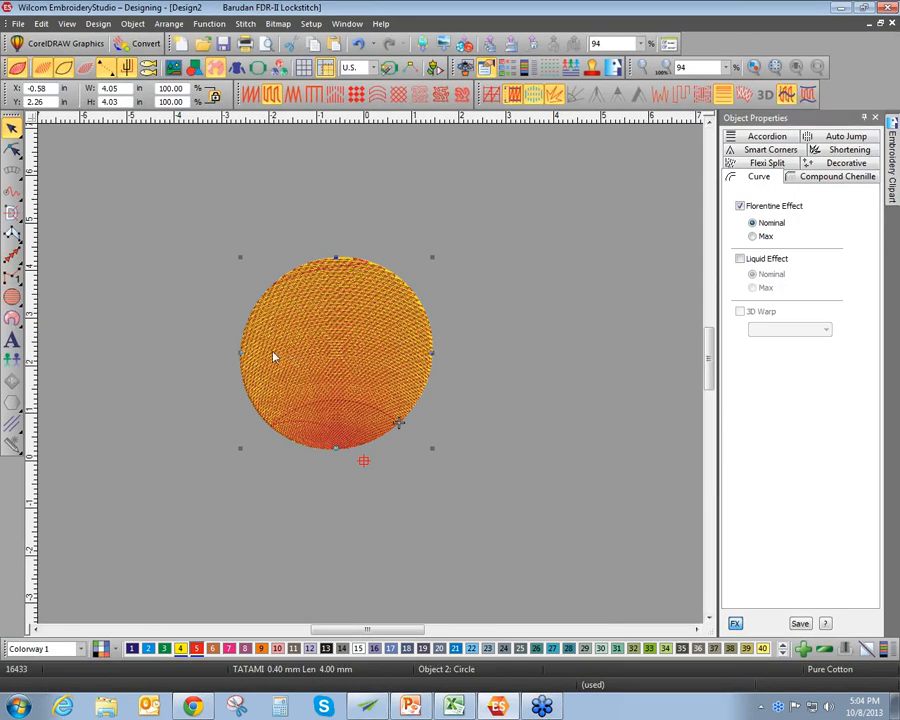
{"action": "scroll", "coordinate": [374, 376], "scroll_direction": "up", "scroll_amount": 2}
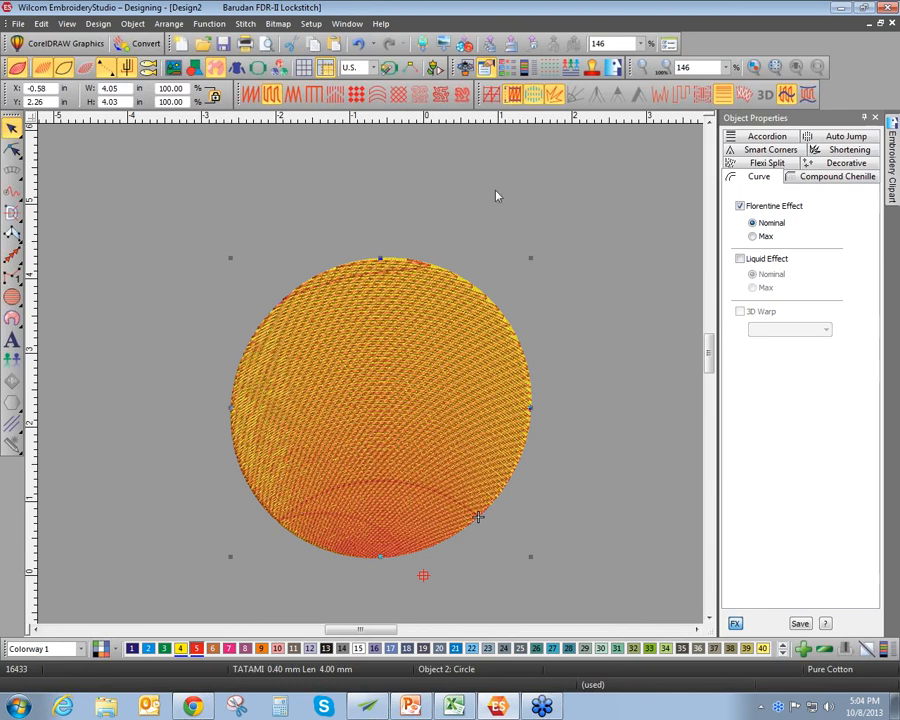
{"action": "left_click", "coordinate": [686, 94]}
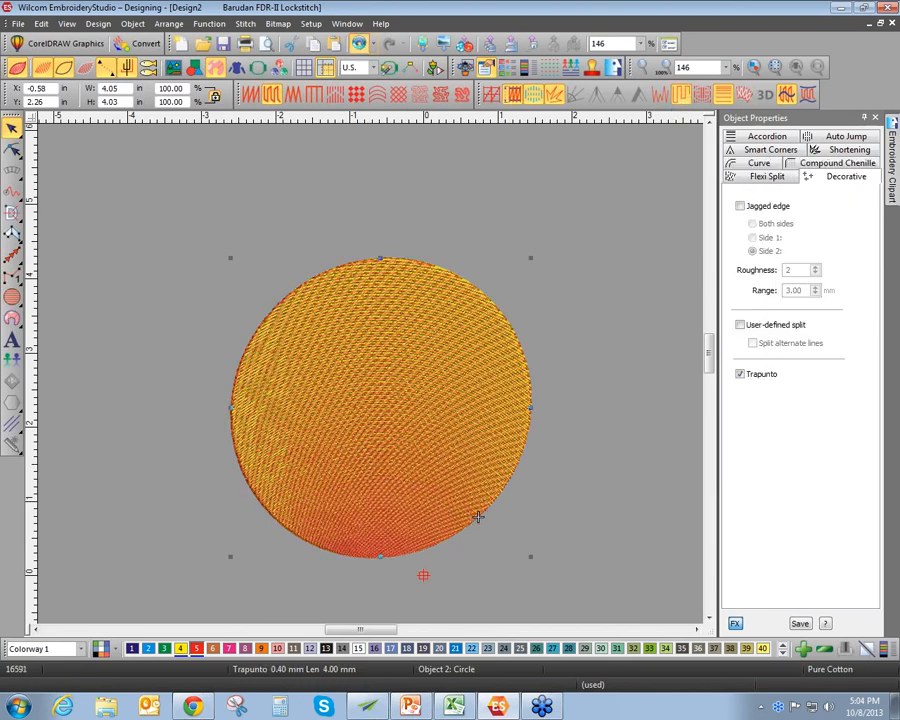
{"action": "left_click", "coordinate": [358, 43]}
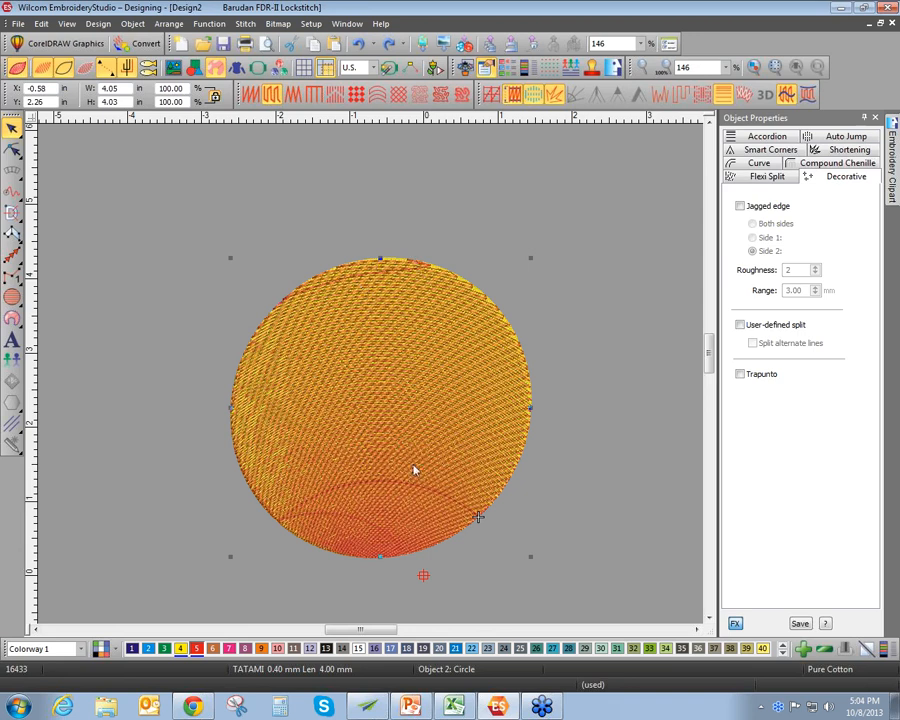
{"action": "left_click", "coordinate": [659, 95]}
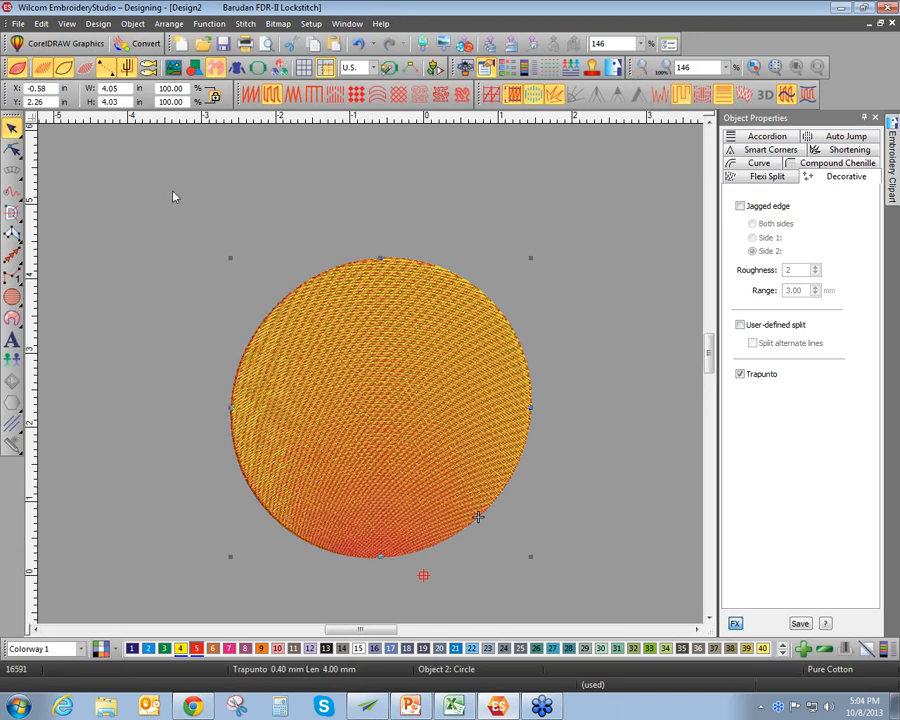
Reshape the circle's Florentine stitch curve into a wave by adding a control point on each side of its peak and pulling both down
{"action": "left_click", "coordinate": [12, 149]}
{"action": "left_click", "coordinate": [478, 517]}
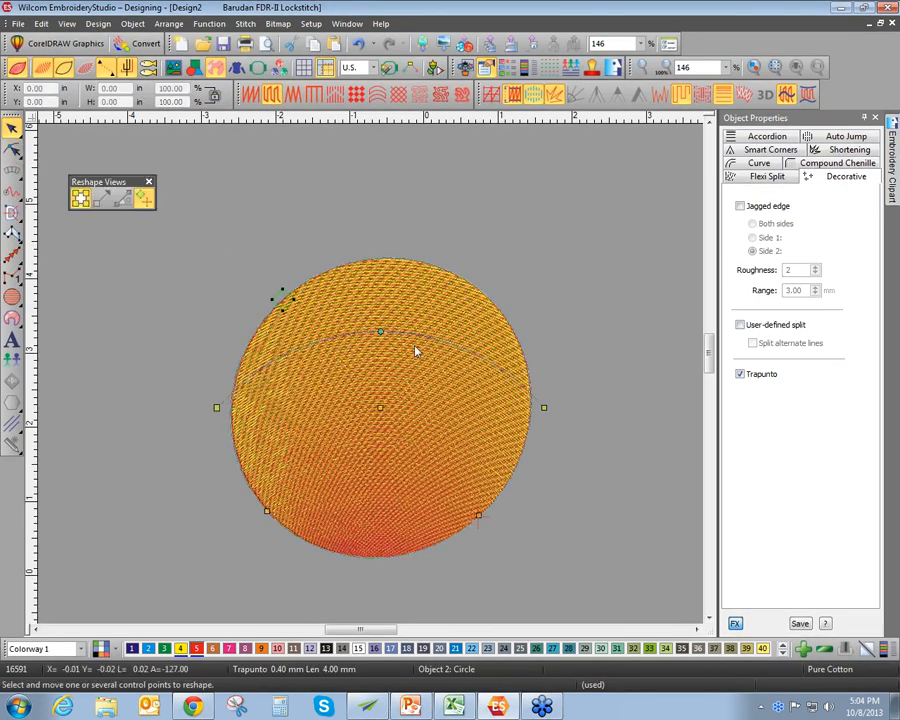
{"action": "left_click", "coordinate": [466, 352]}
{"action": "left_click_drag", "start_coordinate": [466, 352], "coordinate": [483, 401]}
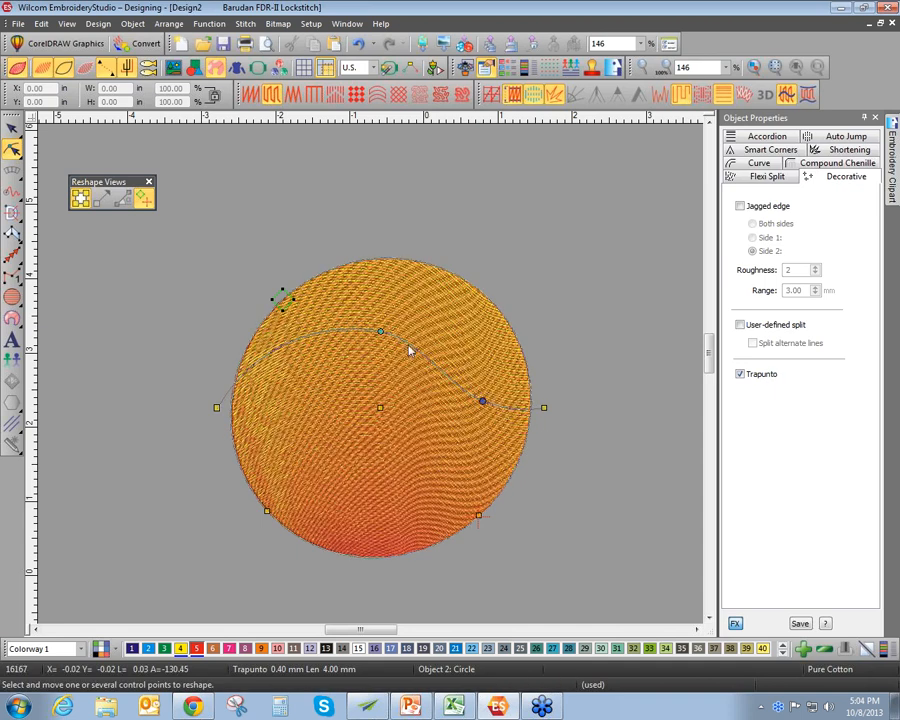
{"action": "left_click", "coordinate": [283, 346]}
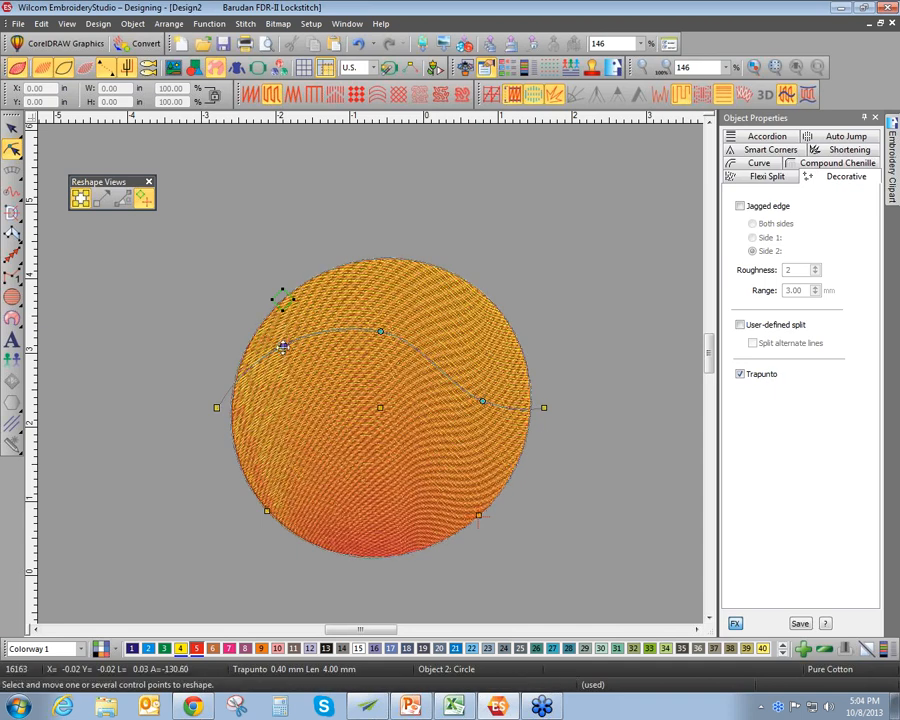
{"action": "left_click_drag", "start_coordinate": [283, 346], "coordinate": [320, 398]}
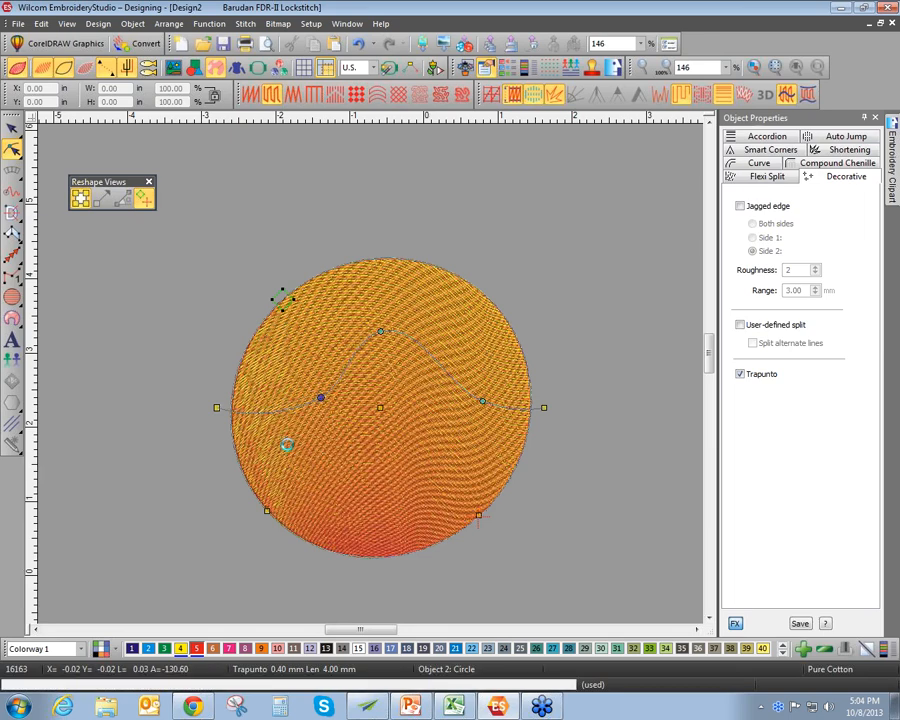
{"action": "scroll", "coordinate": [371, 381], "scroll_direction": "up", "scroll_amount": 1}
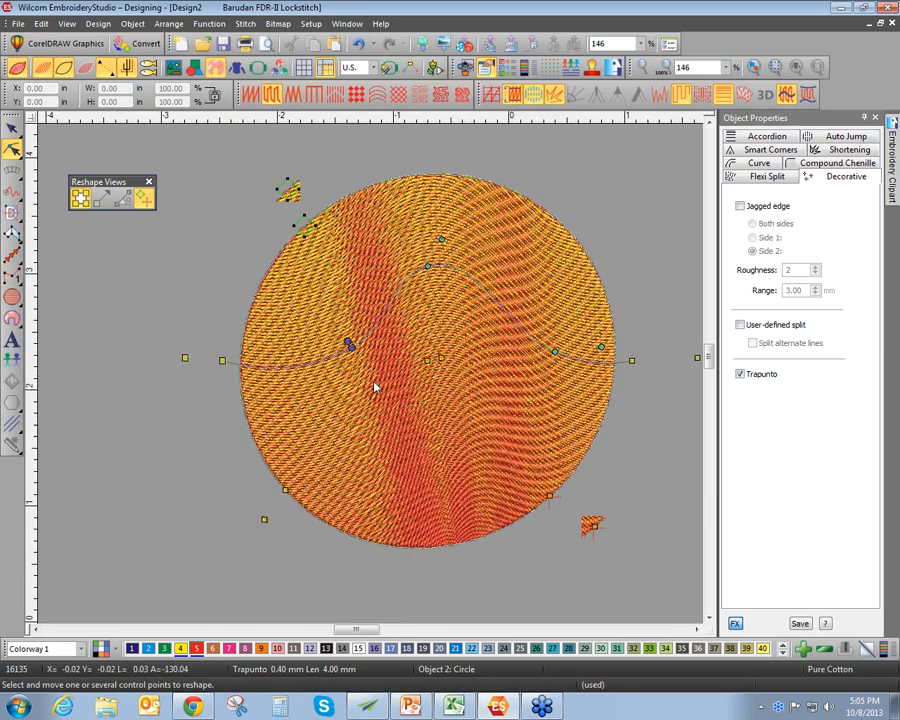
{"action": "scroll", "coordinate": [373, 388], "scroll_direction": "up", "scroll_amount": 2}
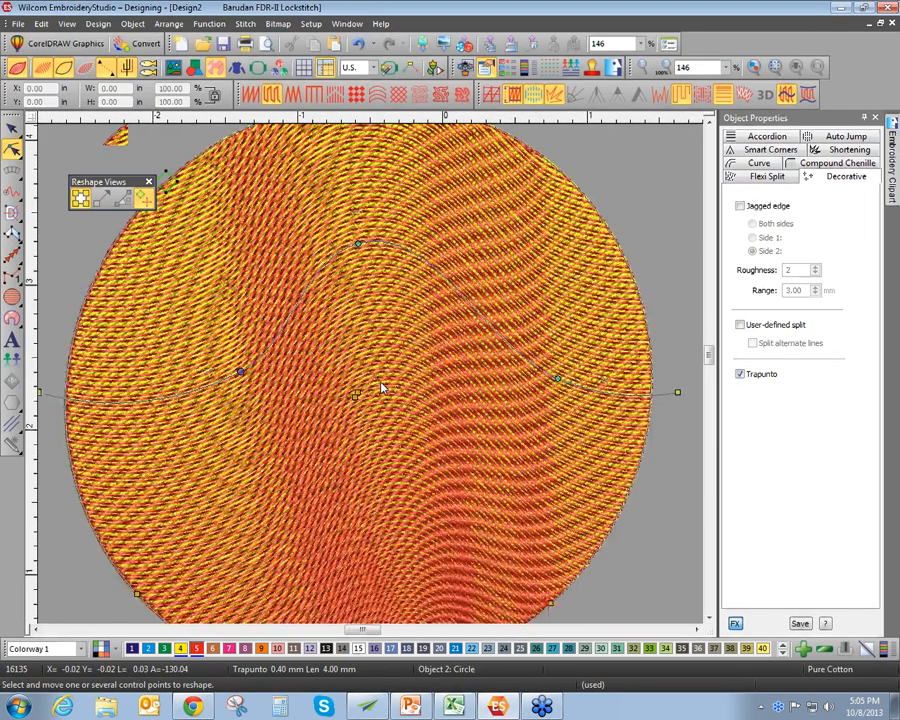
{"action": "scroll", "coordinate": [375, 378], "scroll_direction": "up", "scroll_amount": 2}
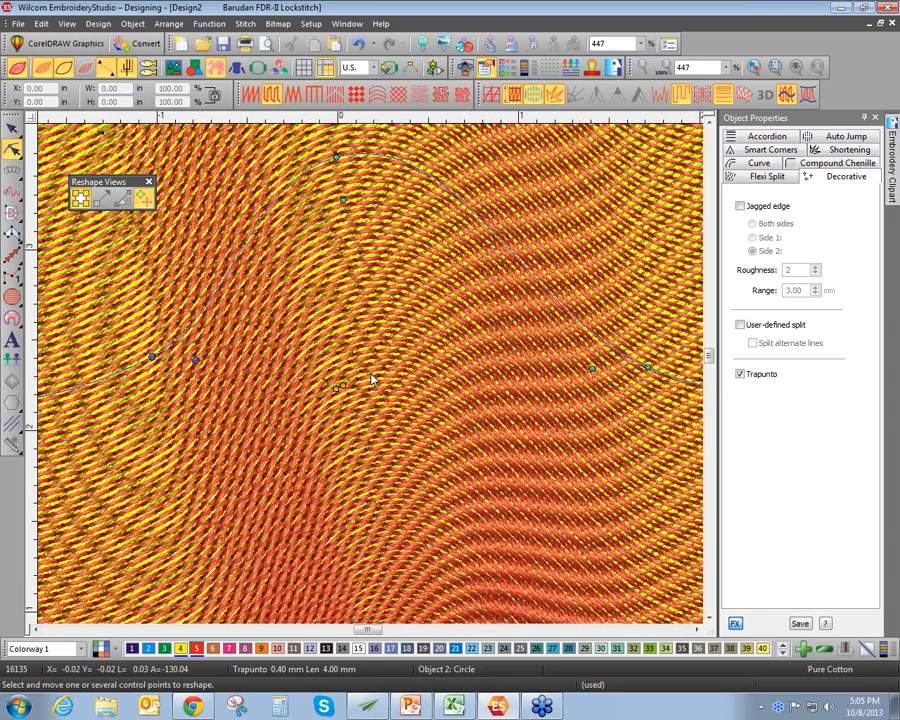
{"action": "scroll", "coordinate": [372, 379], "scroll_direction": "down", "scroll_amount": 1}
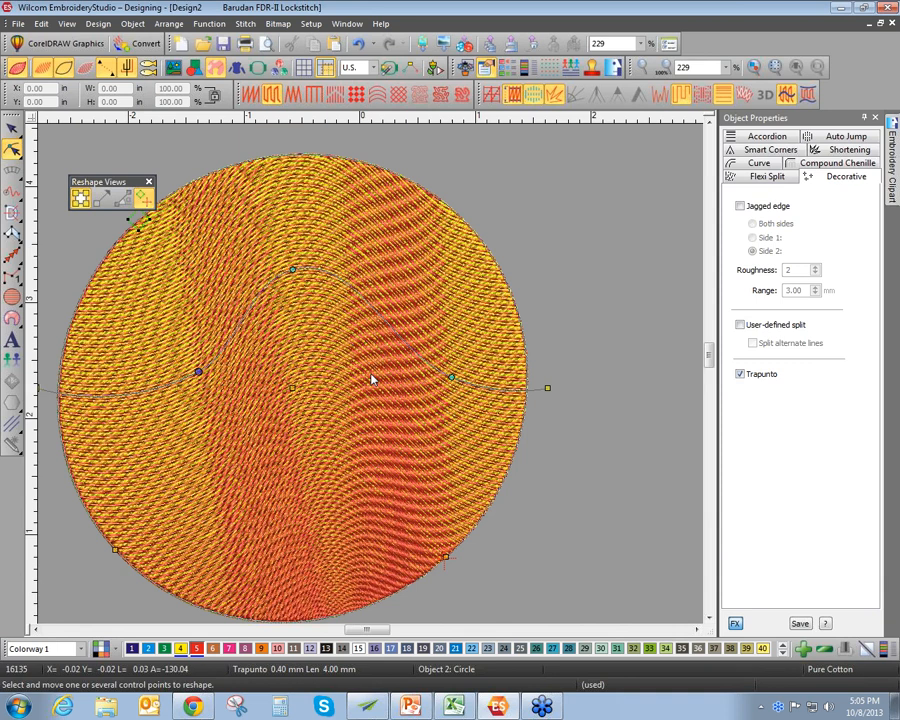
{"action": "key", "text": "Escape"}
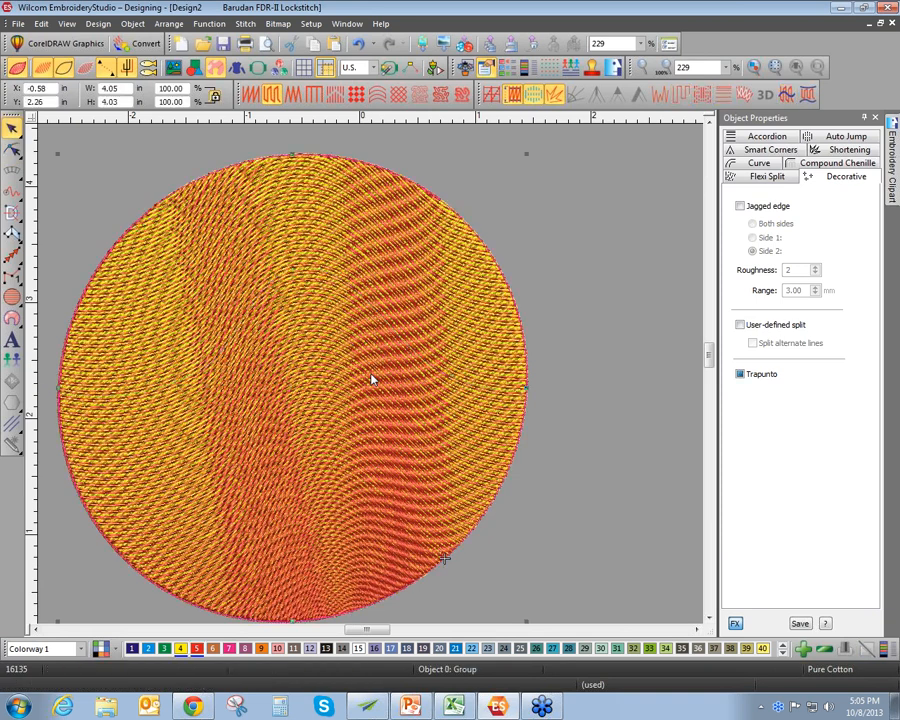
Delete the blended circle and draw a smaller satin-filled circle about 1.20 in wide
{"action": "key", "text": "Delete"}
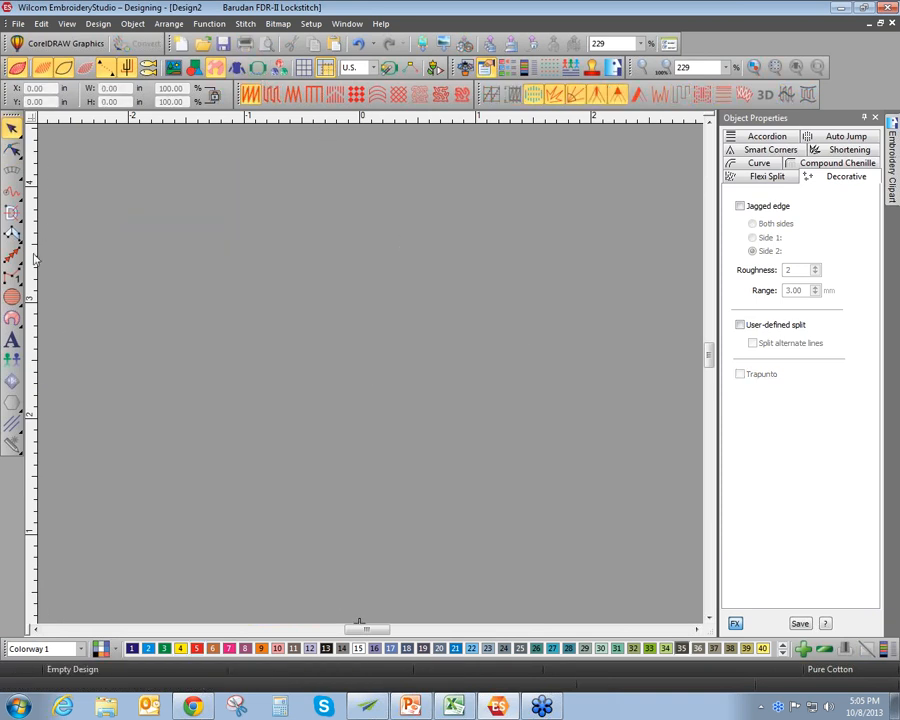
{"action": "left_click", "coordinate": [12, 298]}
{"action": "left_click", "coordinate": [267, 295]}
{"action": "left_click", "coordinate": [331, 344]}
{"action": "left_click", "coordinate": [285, 390]}
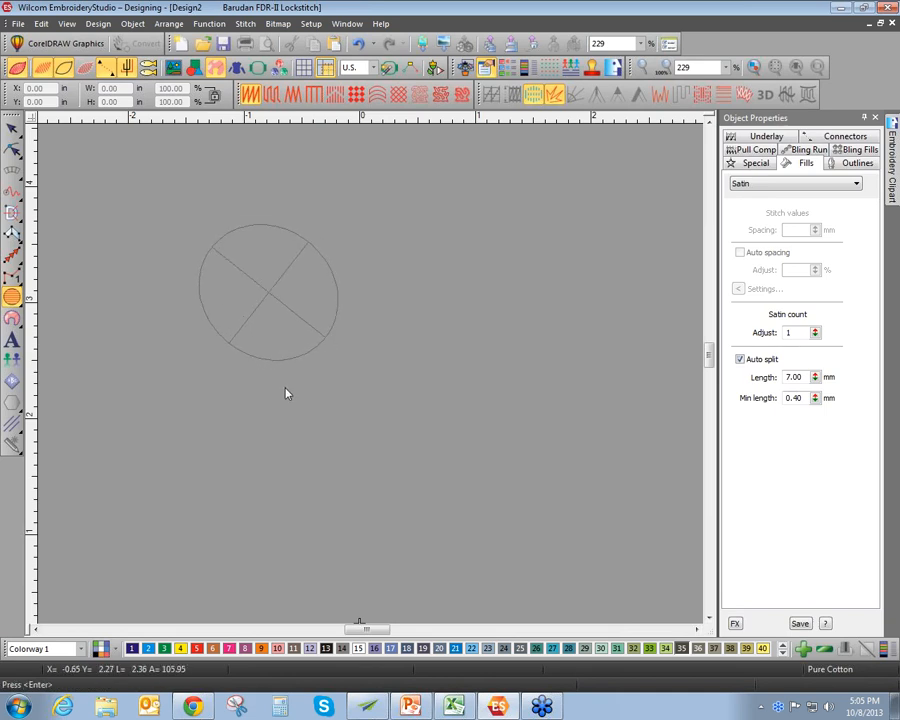
{"action": "key", "text": "Return"}
Duplicate the satin circle so the copy overlaps it, recolor the copy to color 15, and turn off the realistic stitch view
{"action": "left_click", "coordinate": [12, 128]}
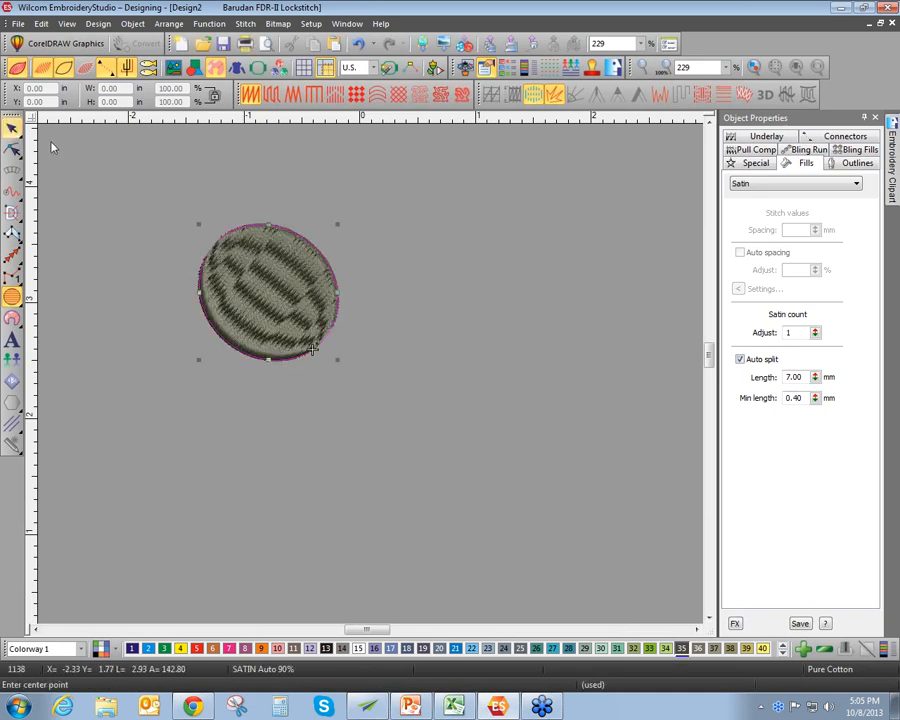
{"action": "left_click_drag", "start_coordinate": [268, 291], "coordinate": [346, 286]}
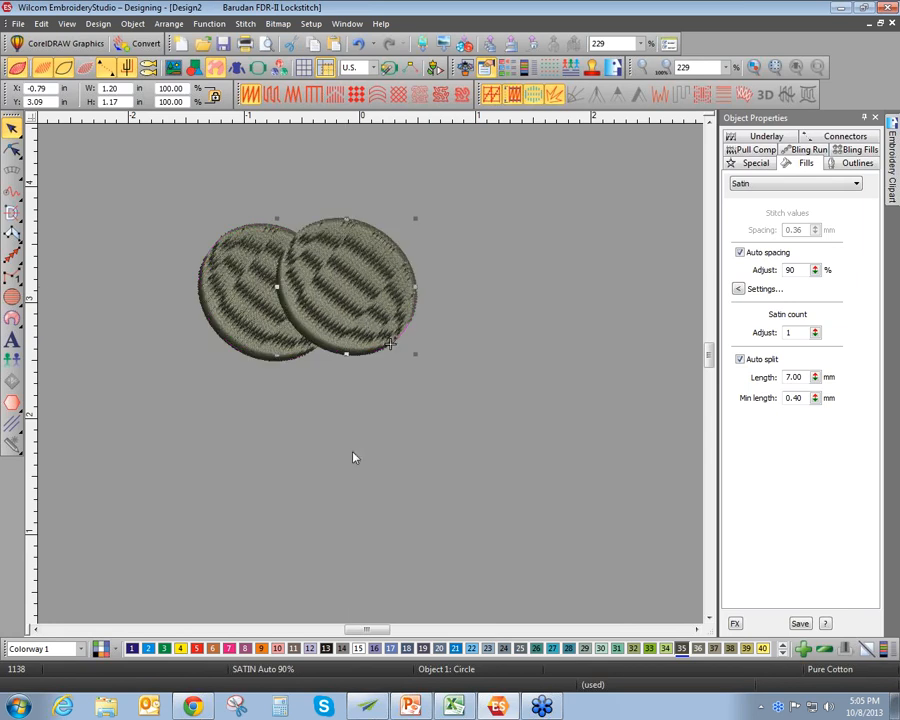
{"action": "left_click", "coordinate": [358, 648]}
{"action": "left_click", "coordinate": [260, 273]}
{"action": "key", "text": "t"}
{"action": "scroll", "coordinate": [260, 273], "scroll_direction": "up", "scroll_amount": 2}
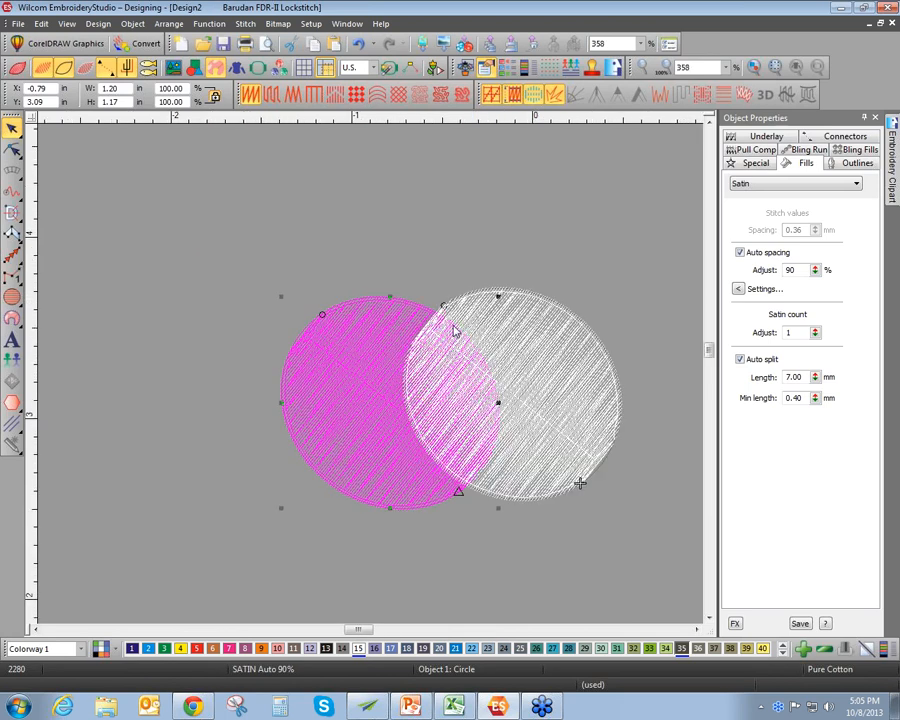
Deselect the circles and display the Shaping toolbar
{"action": "left_click", "coordinate": [347, 161]}
{"action": "left_click", "coordinate": [347, 25]}
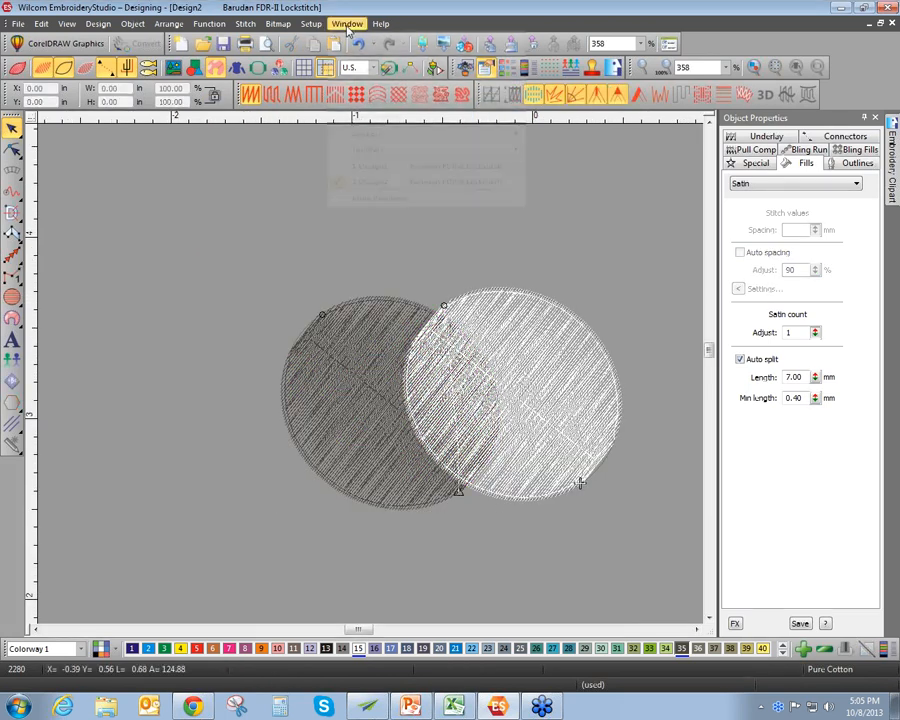
{"action": "mouse_move", "coordinate": [416, 148]}
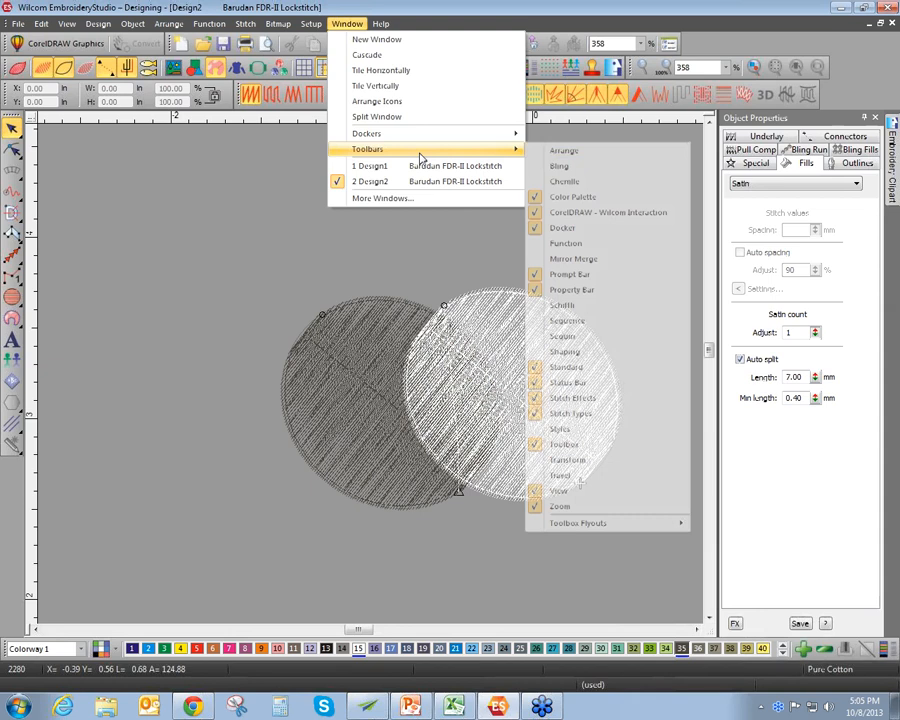
{"action": "left_click", "coordinate": [566, 349]}
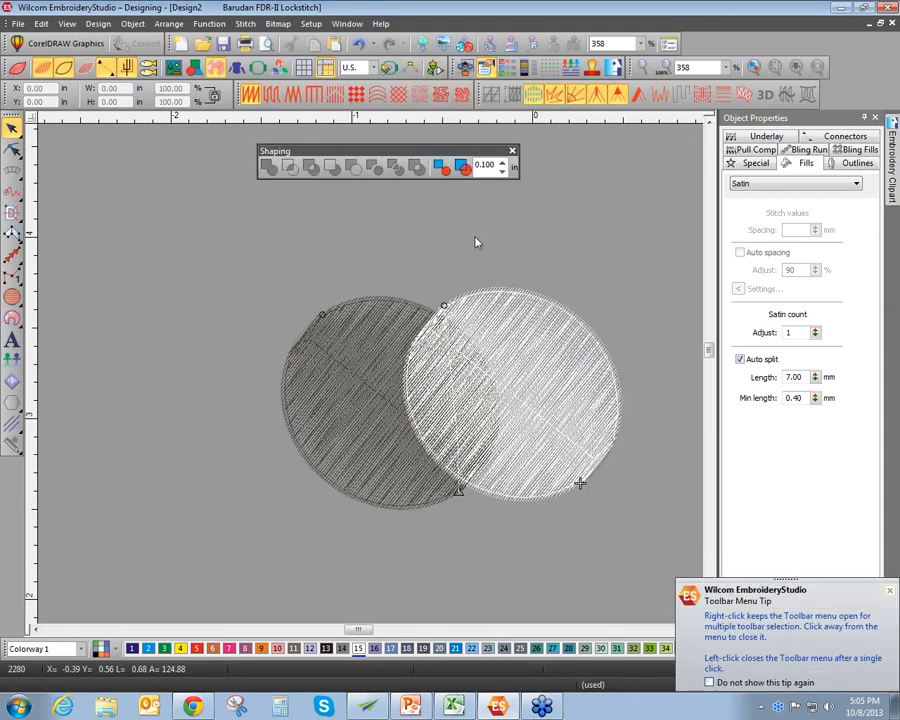
Flatten the two overlapping circles with a 0.100 in overlap, removing the stitching hidden beneath the white one, and inspect the overlap area
{"action": "left_click", "coordinate": [379, 393]}
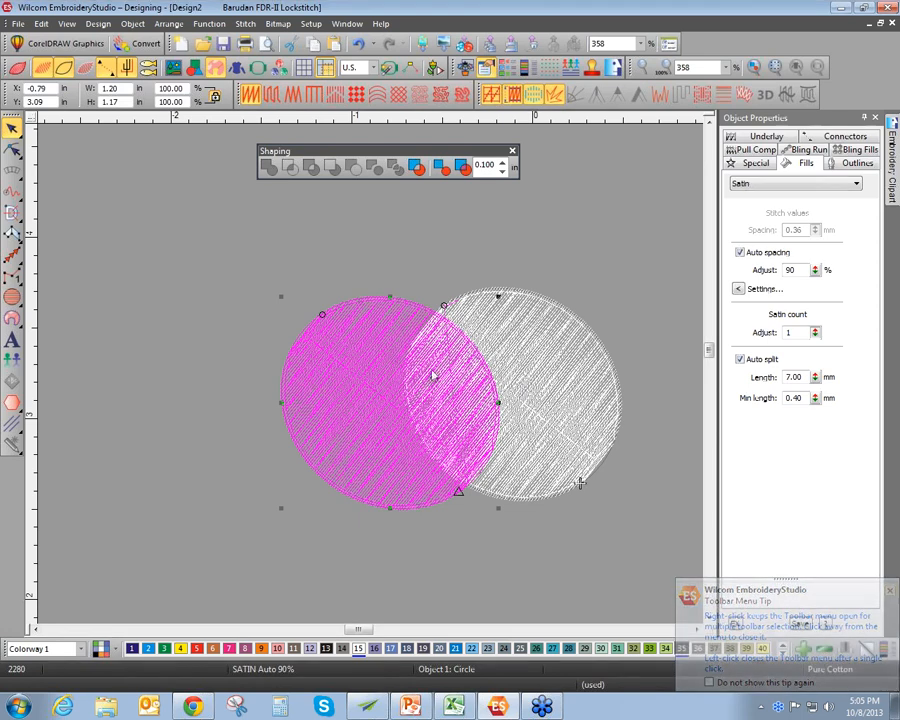
{"action": "left_click", "coordinate": [542, 358], "text": "ctrl"}
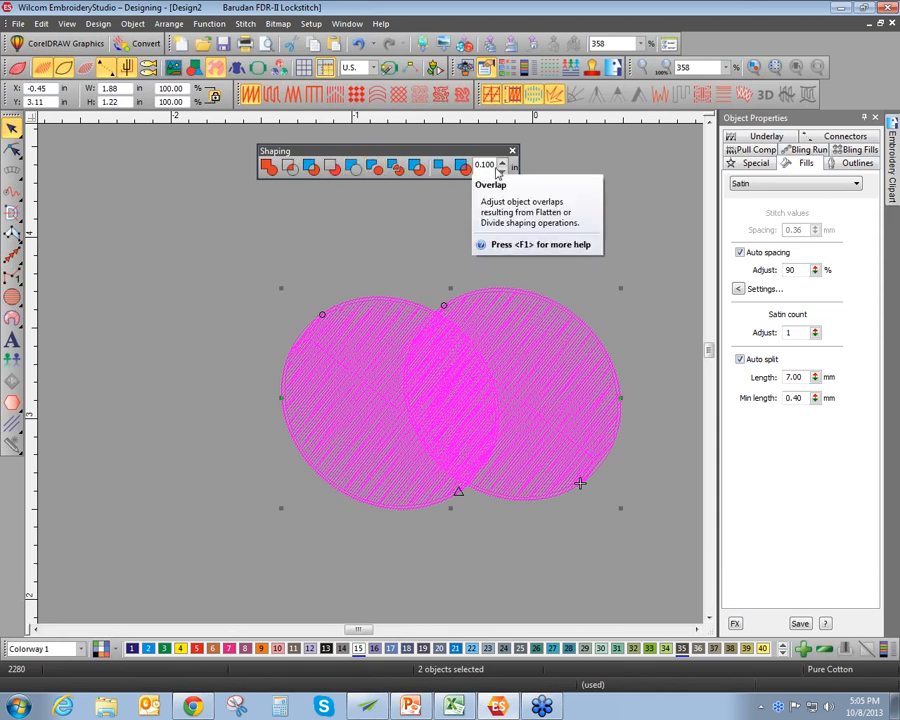
{"action": "left_click", "coordinate": [395, 166]}
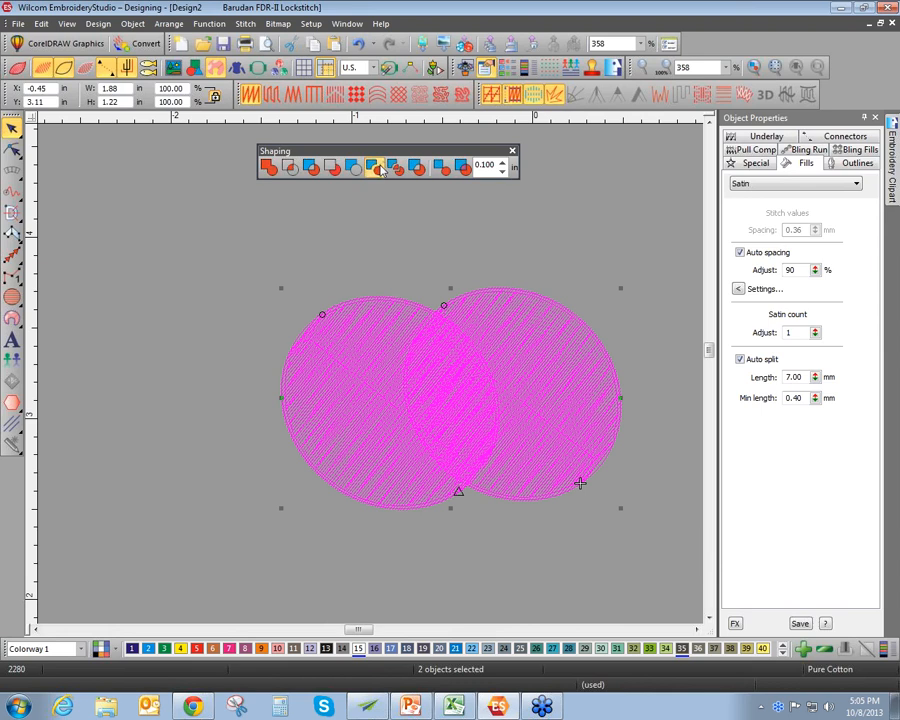
{"action": "left_click", "coordinate": [167, 434]}
{"action": "scroll", "coordinate": [443, 391], "scroll_direction": "up", "scroll_amount": 2}
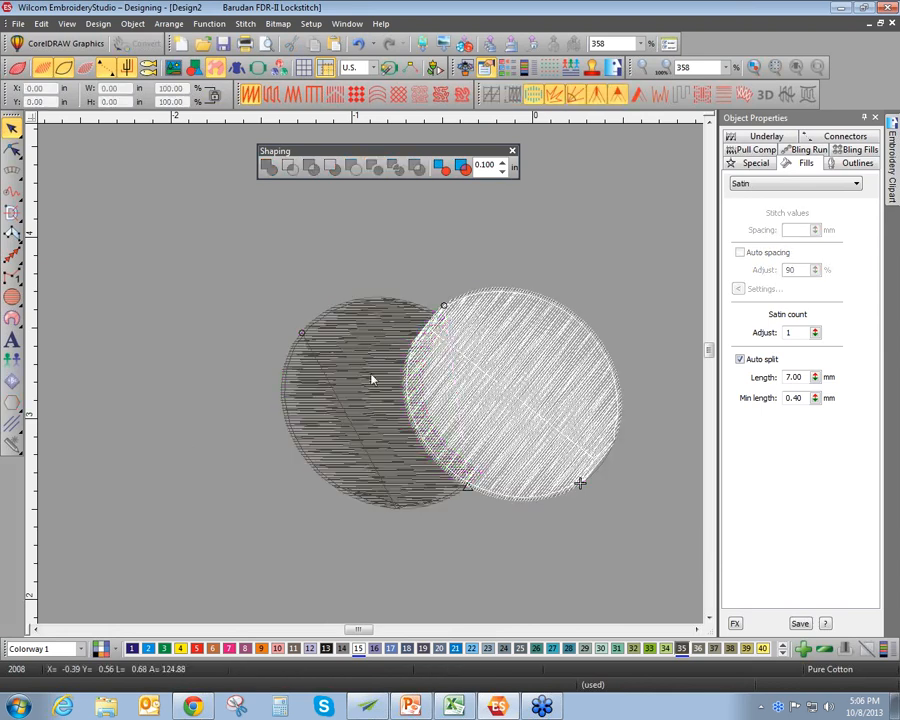
{"action": "scroll", "coordinate": [371, 378], "scroll_direction": "up", "scroll_amount": 2}
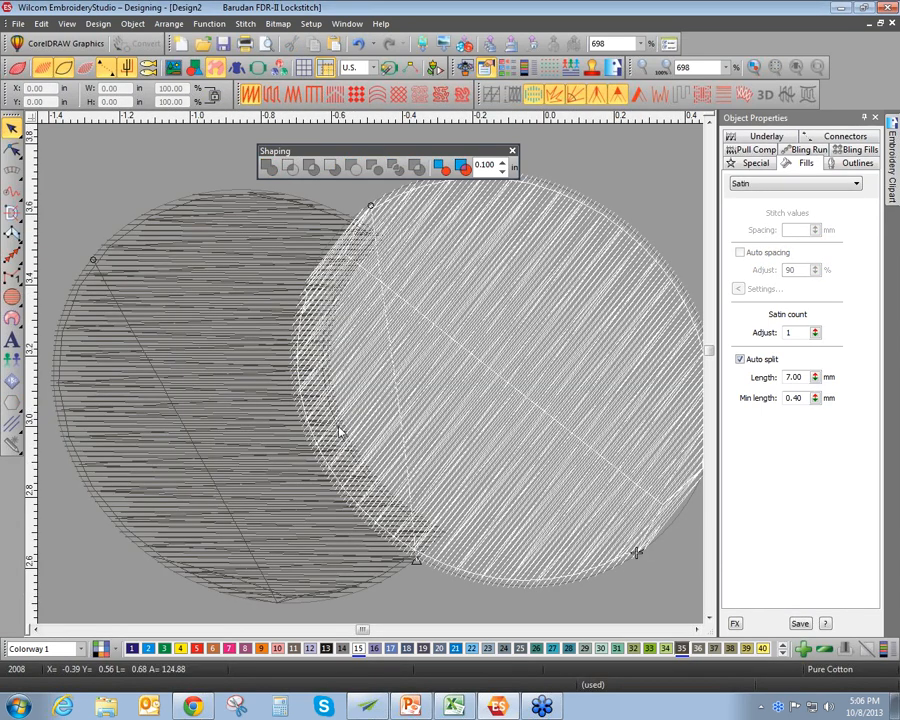
Move the white circle aside to check the trimmed edge of the circle beneath it, and undo the move
{"action": "scroll", "coordinate": [371, 377], "scroll_direction": "down", "scroll_amount": 2}
{"action": "left_click", "coordinate": [445, 370]}
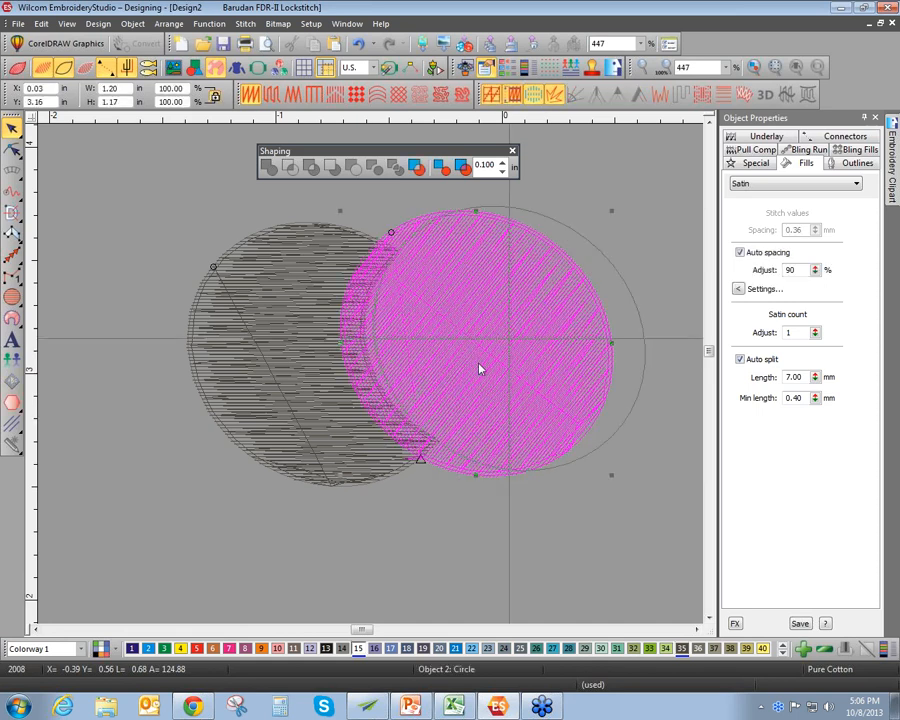
{"action": "left_click_drag", "start_coordinate": [479, 369], "coordinate": [480, 369]}
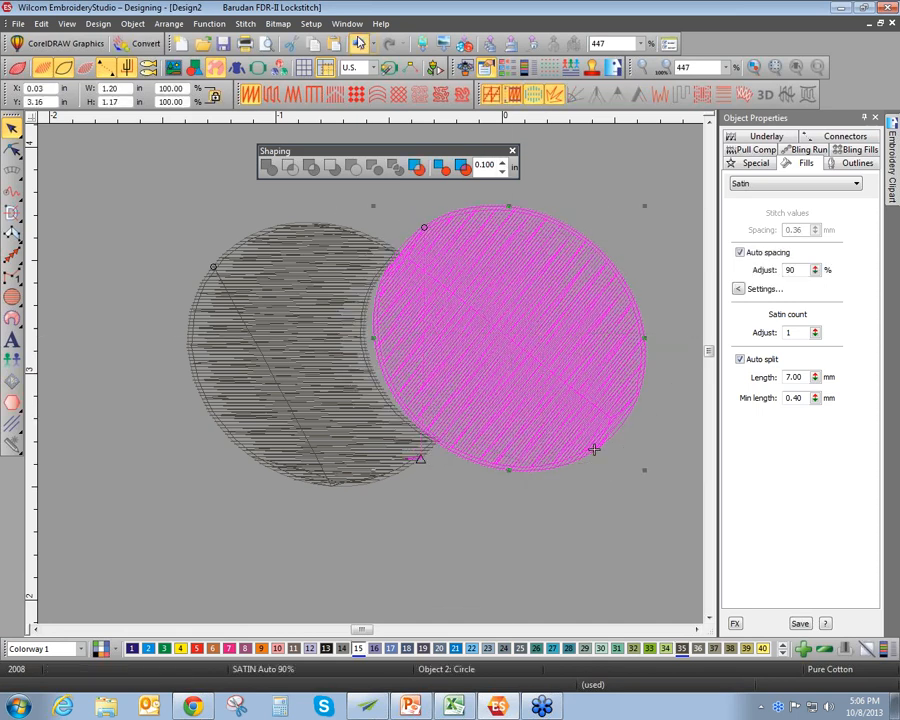
{"action": "left_click_drag", "start_coordinate": [594, 450], "coordinate": [561, 455]}
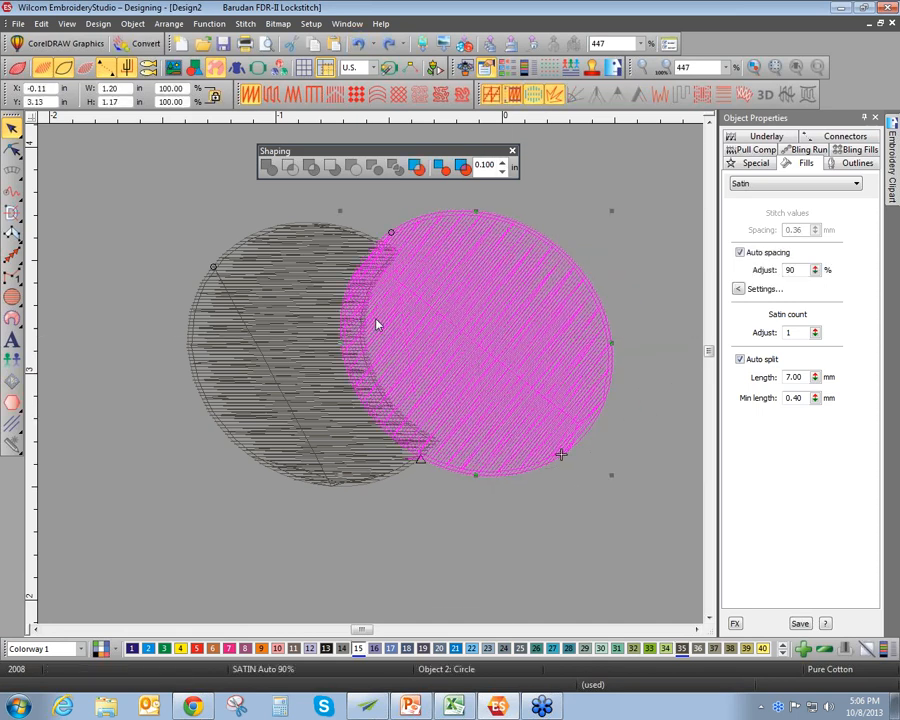
Delete both circles and draw a vector rectangle about 0.95 by 0.90 in
{"action": "key", "text": "ctrl+a"}
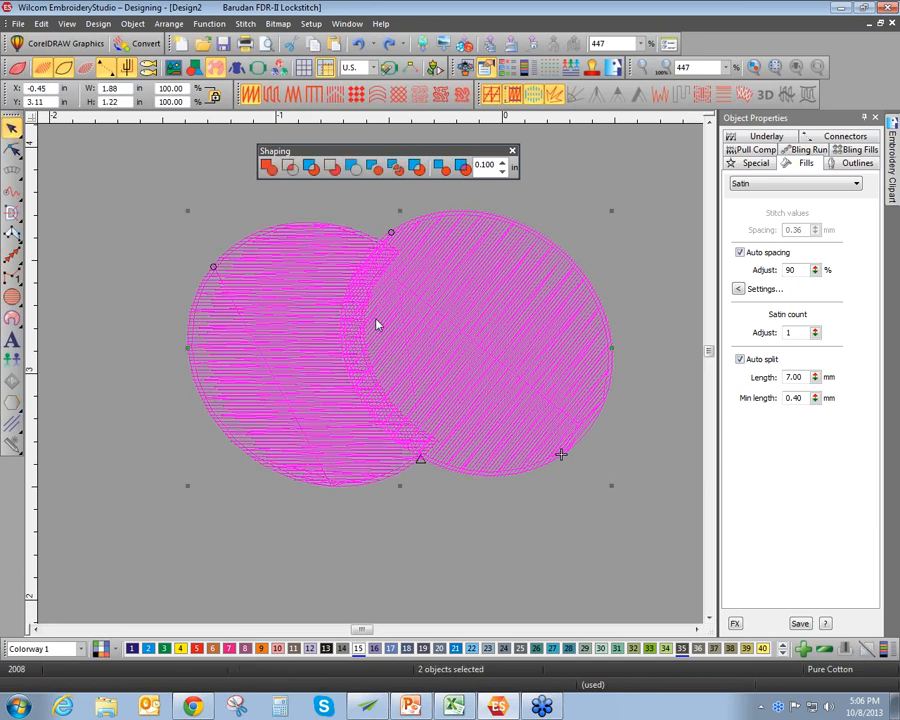
{"action": "key", "text": "Delete"}
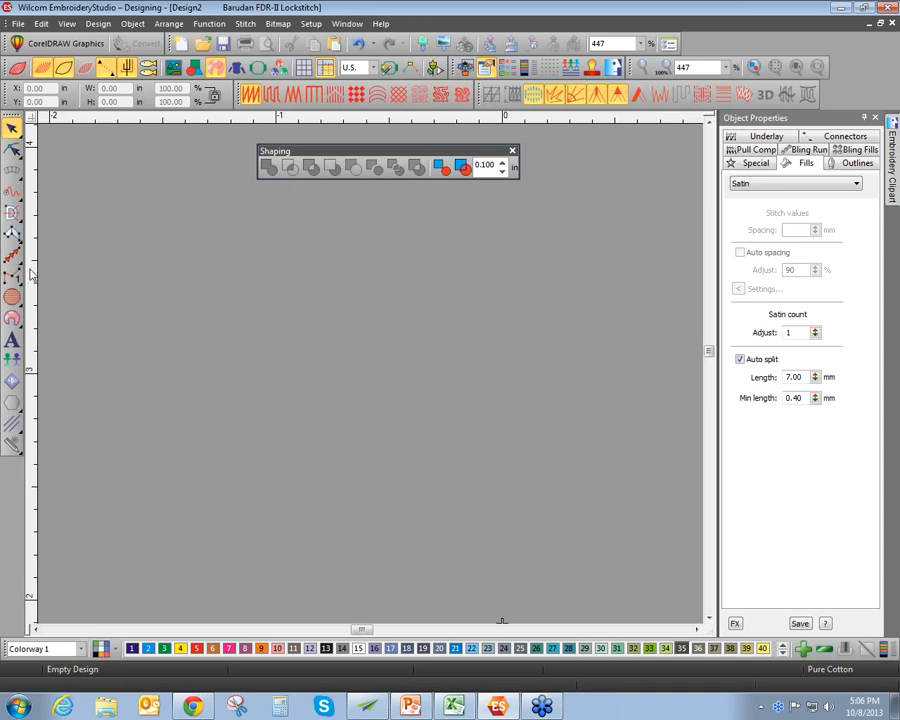
{"action": "left_click", "coordinate": [14, 424]}
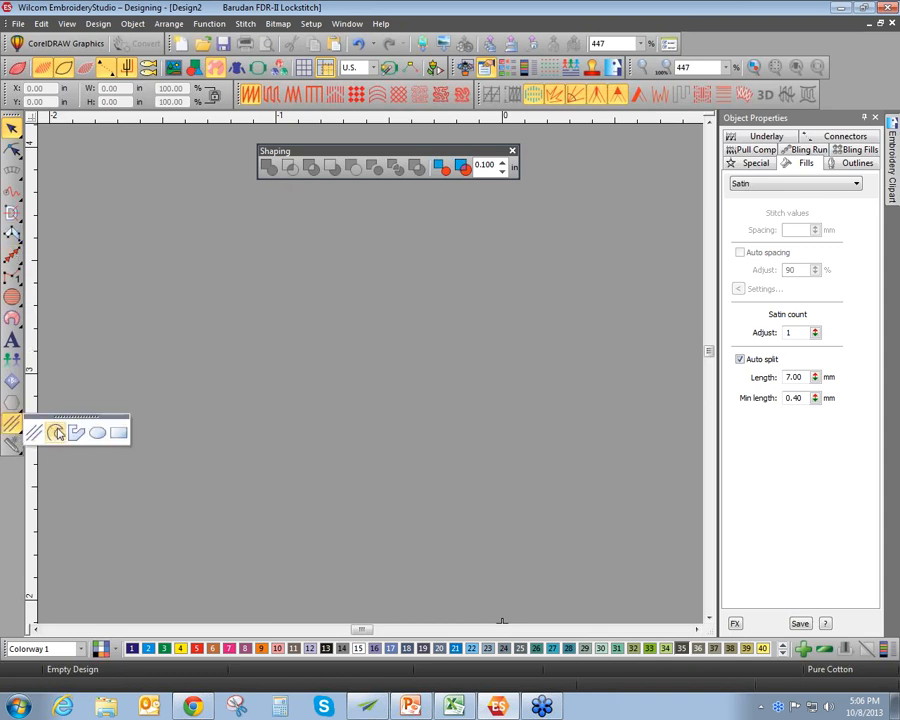
{"action": "left_click", "coordinate": [118, 430]}
{"action": "left_click", "coordinate": [297, 300]}
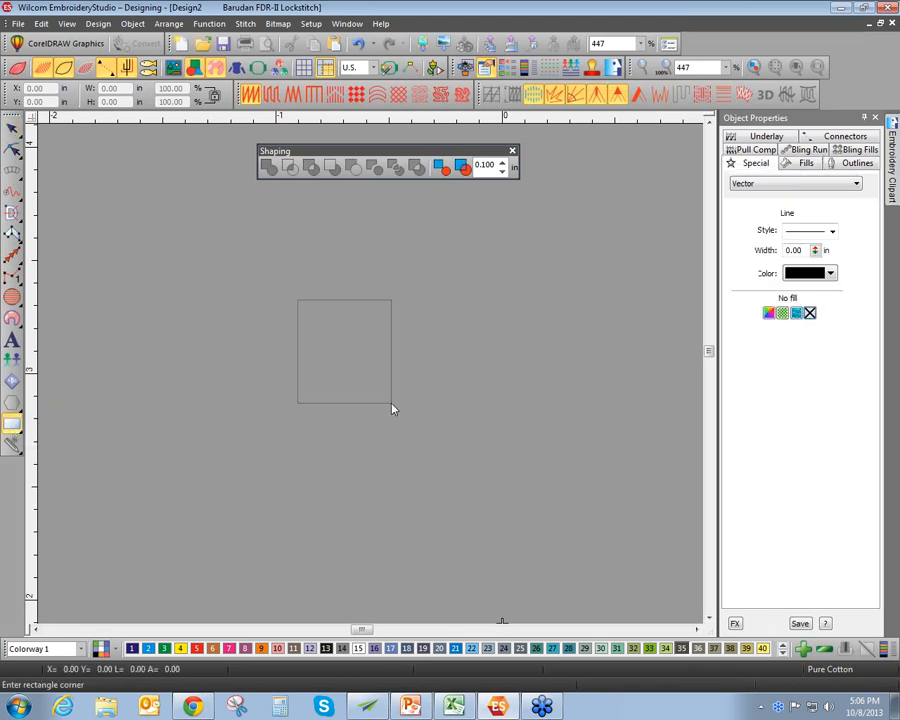
{"action": "left_click", "coordinate": [511, 505]}
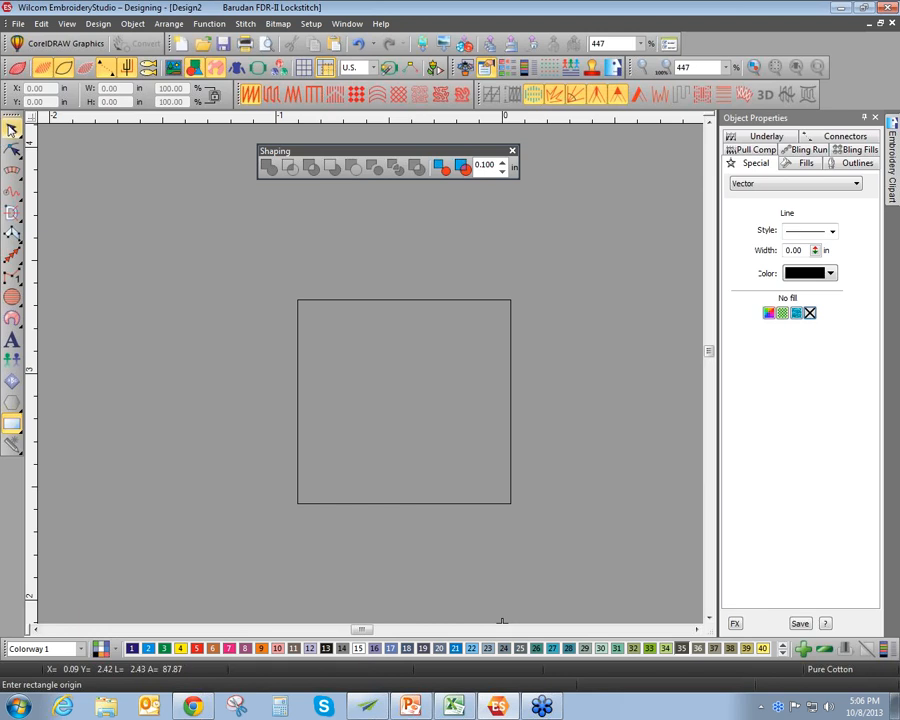
{"action": "key", "text": "Escape"}
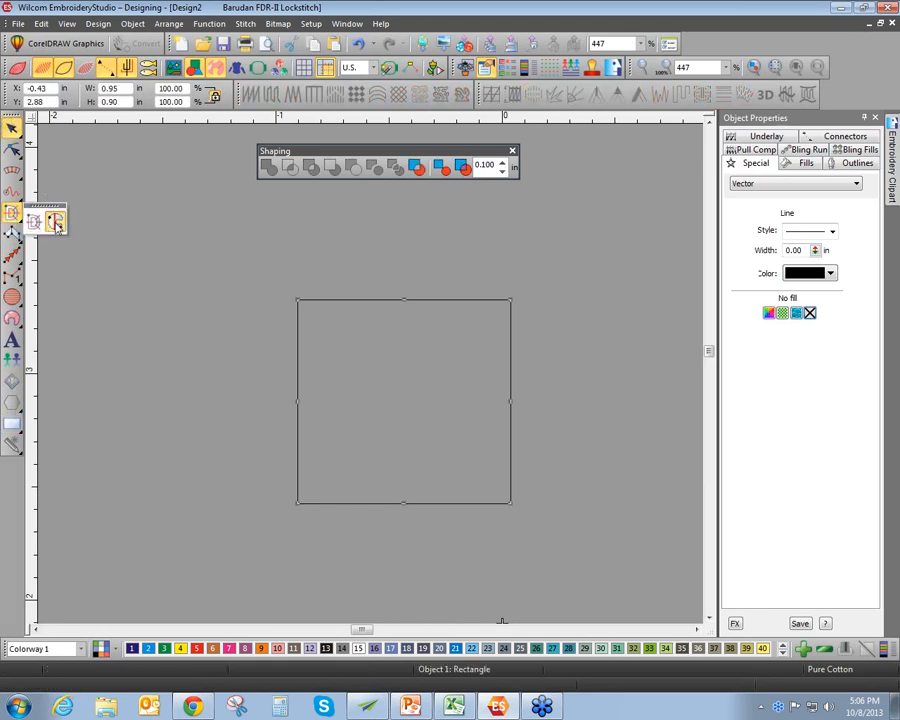
Turn the rectangle into a satin Complex Fill with a stitch angle of 31°
{"action": "left_click", "coordinate": [12, 212]}
{"action": "left_click", "coordinate": [261, 380]}
{"action": "left_click", "coordinate": [462, 268]}
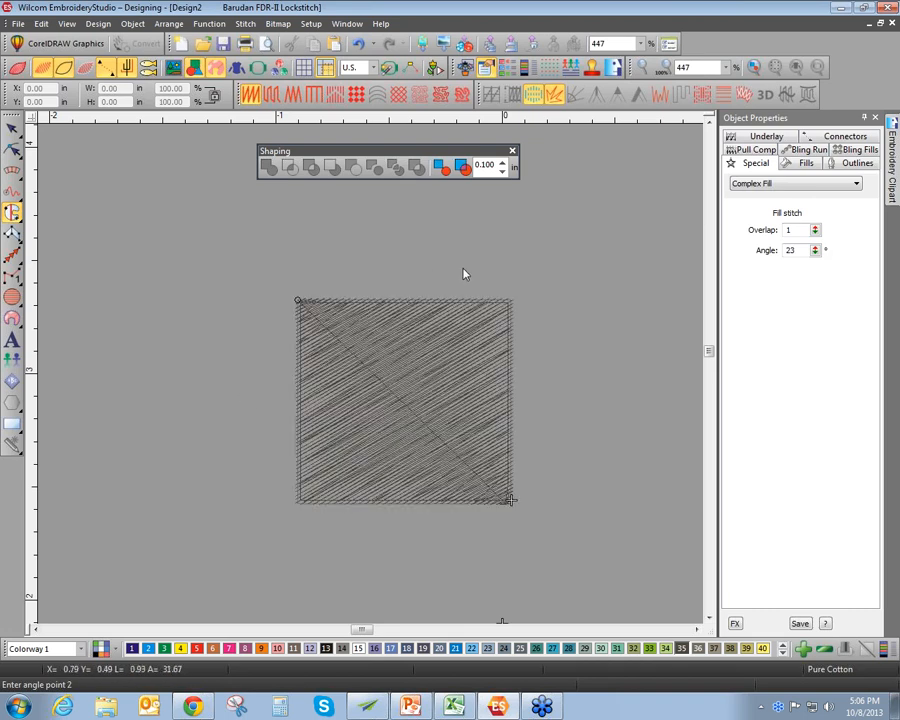
{"action": "left_click", "coordinate": [12, 129]}
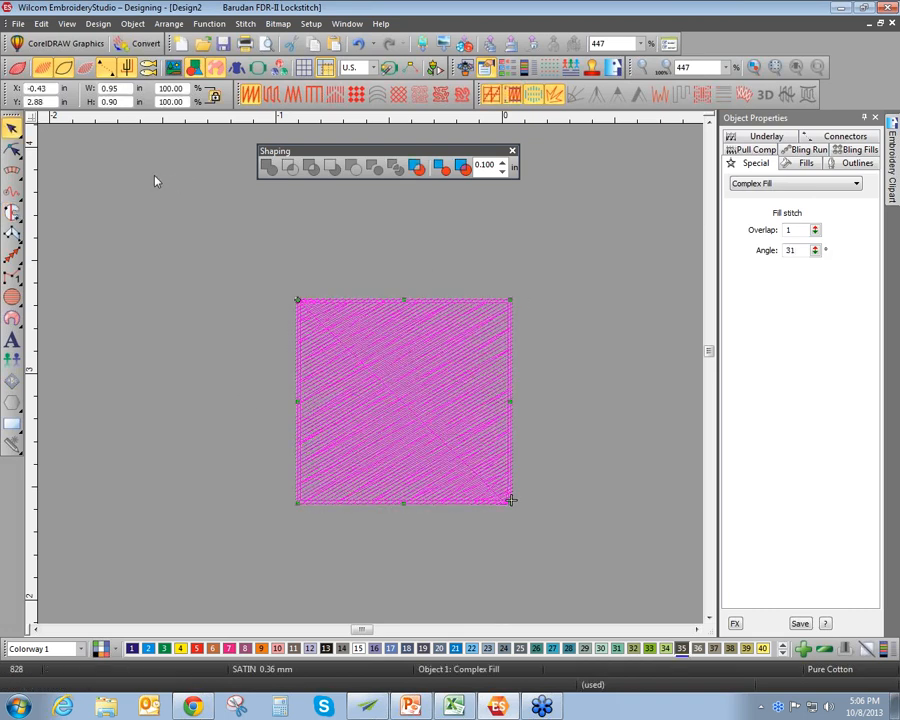
Enlarge the filled rectangle to about 2.14 by 2.04 in and show it in the realistic stitch view
{"action": "left_click_drag", "start_coordinate": [298, 300], "coordinate": [174, 180]}
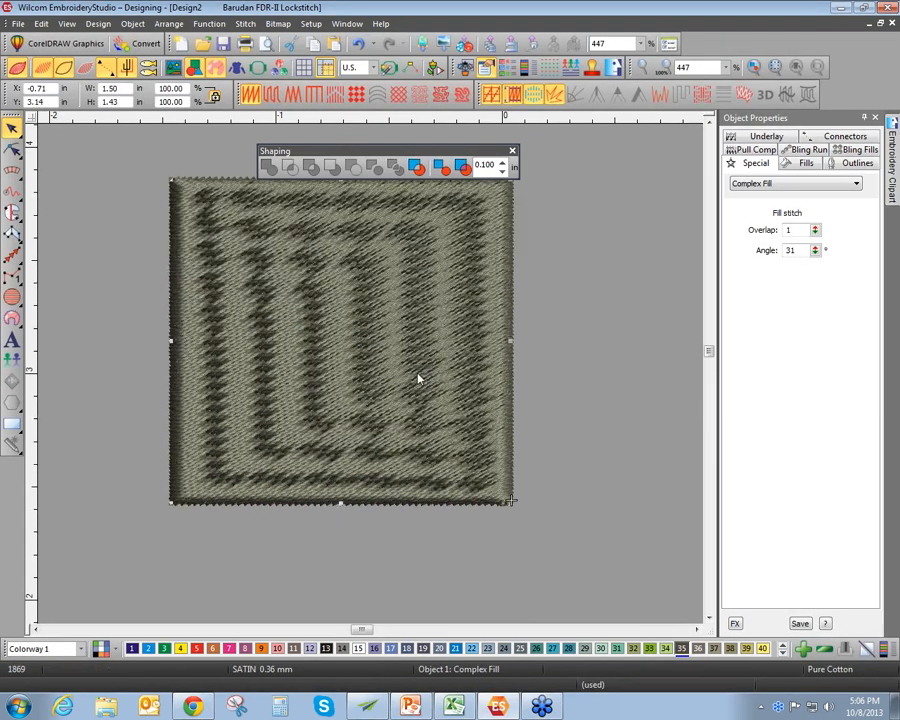
{"action": "scroll", "coordinate": [418, 376], "scroll_direction": "down", "scroll_amount": 3}
{"action": "left_click_drag", "start_coordinate": [420, 437], "coordinate": [610, 511]}
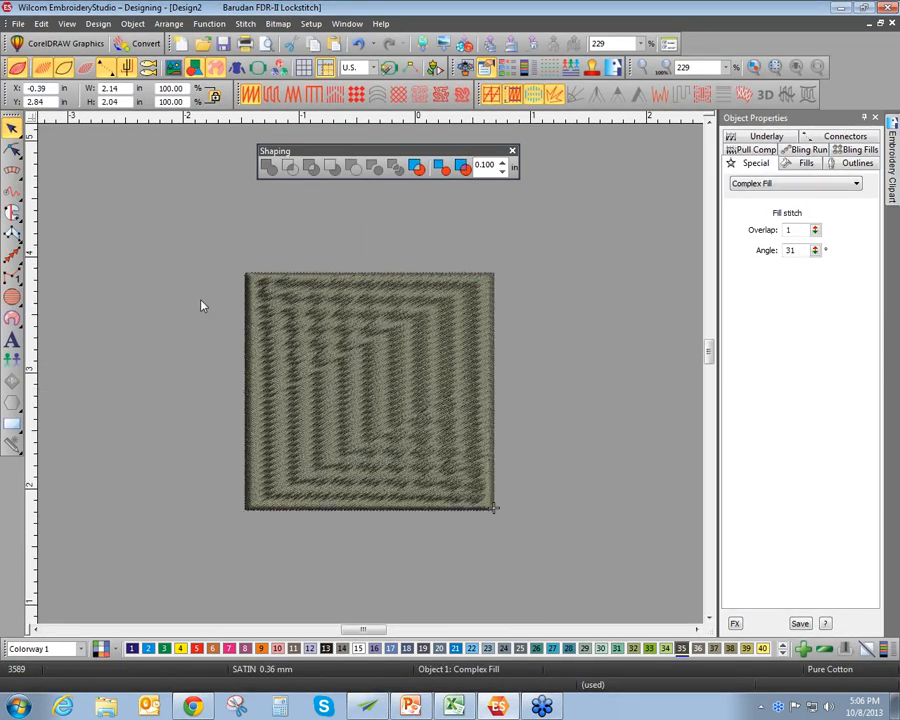
{"action": "left_click", "coordinate": [201, 303]}
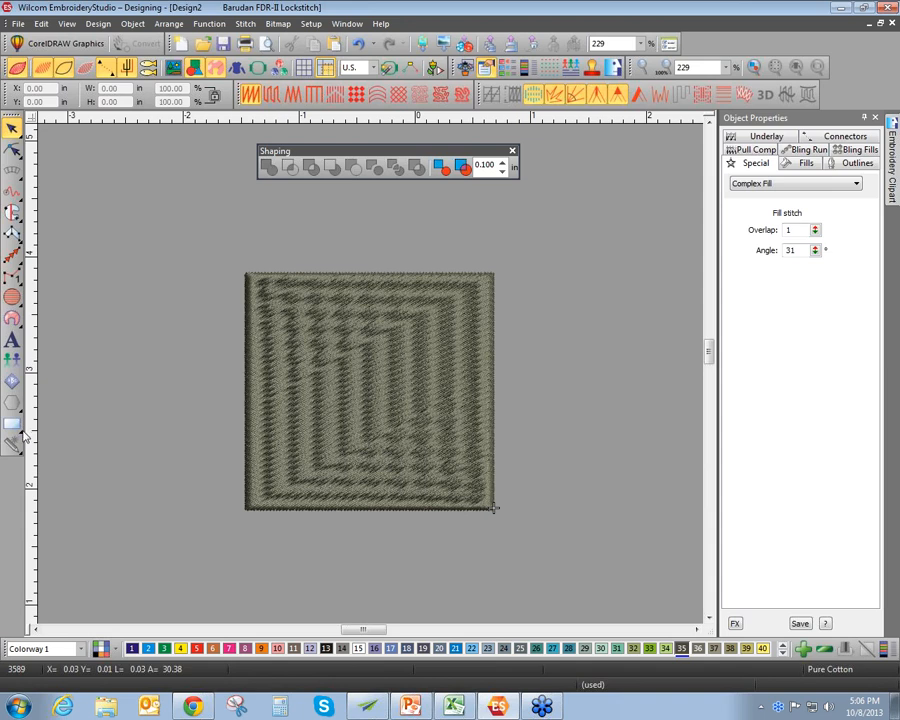
{"action": "left_click", "coordinate": [12, 424]}
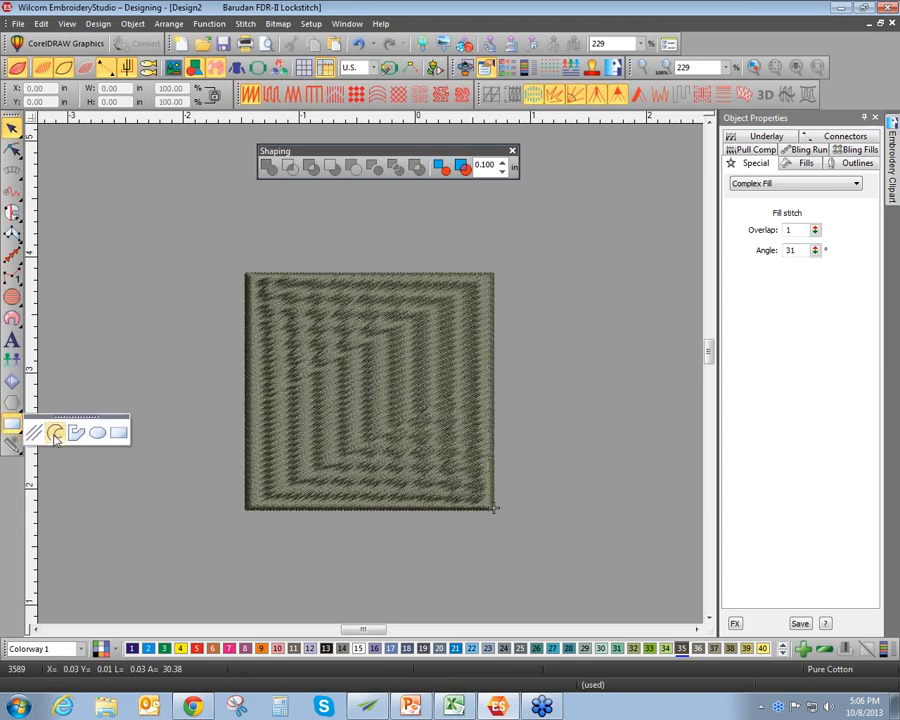
{"action": "left_click", "coordinate": [55, 433]}
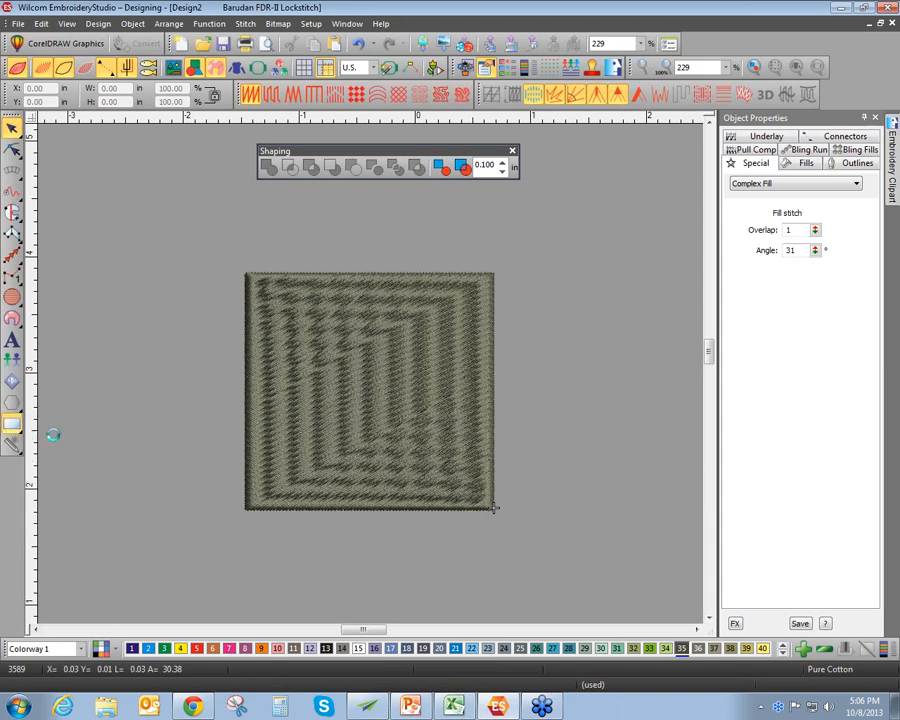
{"action": "left_click", "coordinate": [236, 239]}
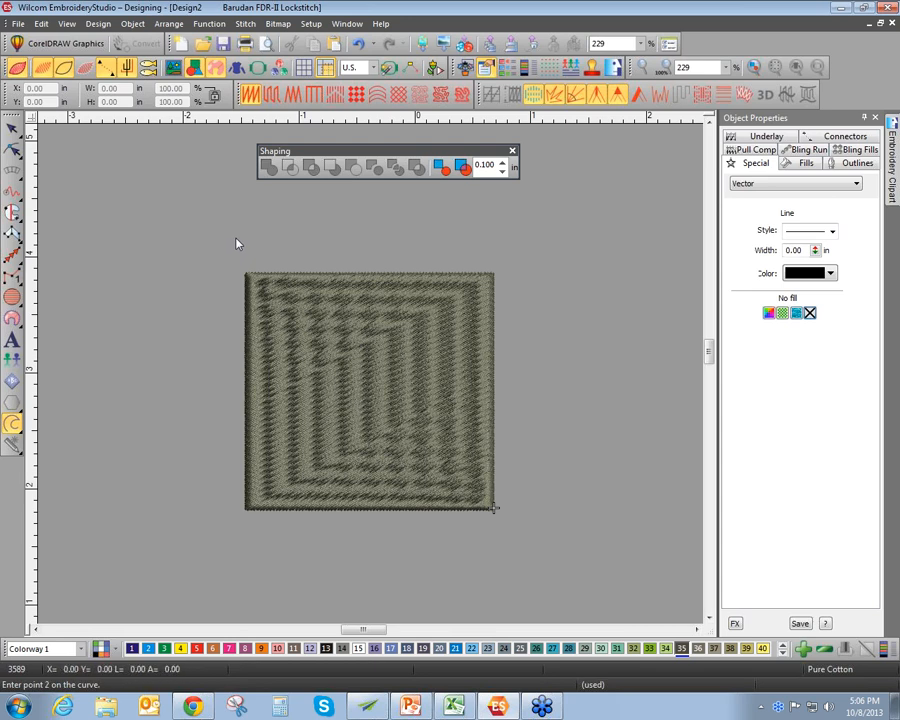
{"action": "left_click", "coordinate": [297, 239]}
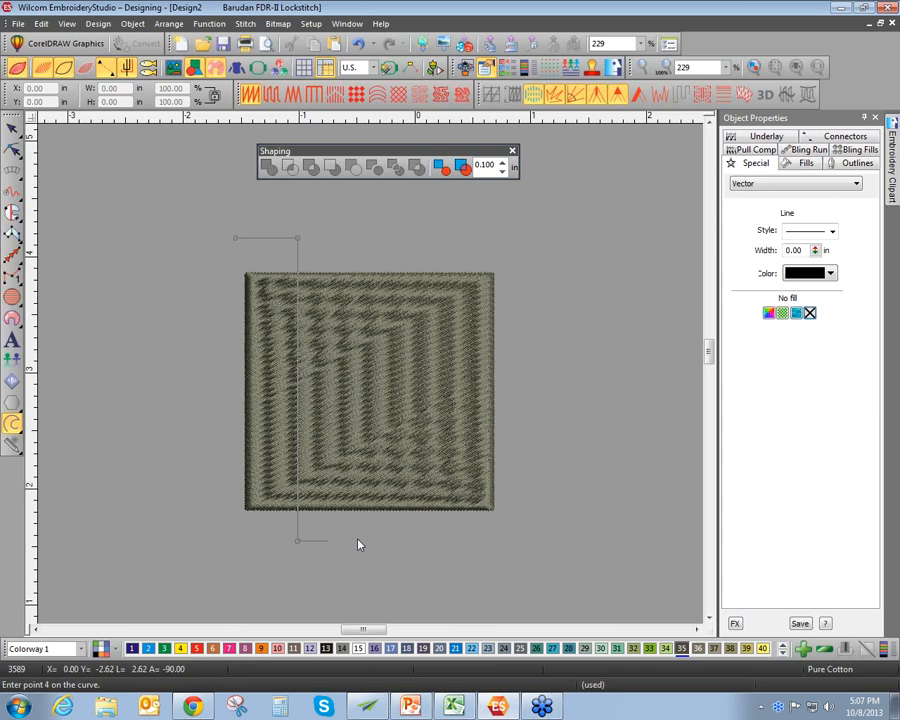
{"action": "left_click", "coordinate": [358, 524]}
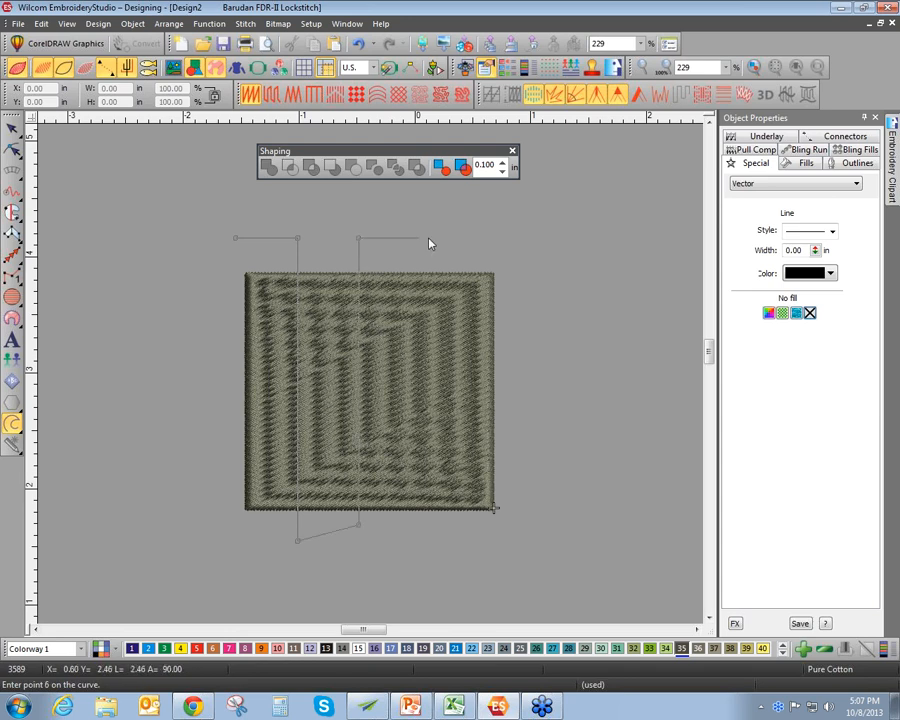
{"action": "left_click", "coordinate": [418, 239]}
{"action": "left_click", "coordinate": [433, 266]}
{"action": "left_click", "coordinate": [441, 541]}
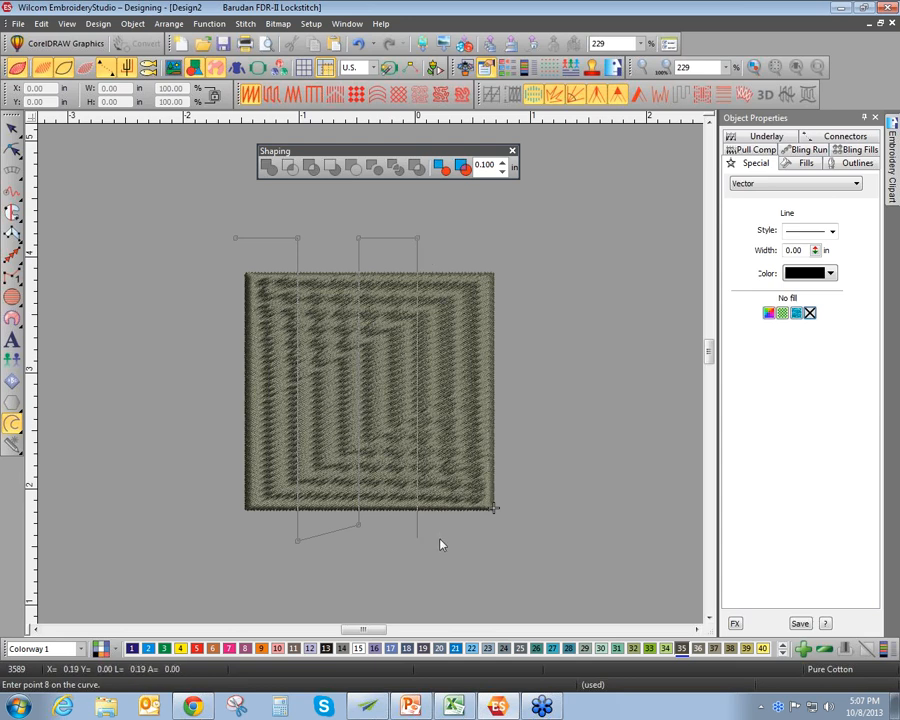
{"action": "left_click", "coordinate": [521, 540]}
{"action": "left_click", "coordinate": [521, 446]}
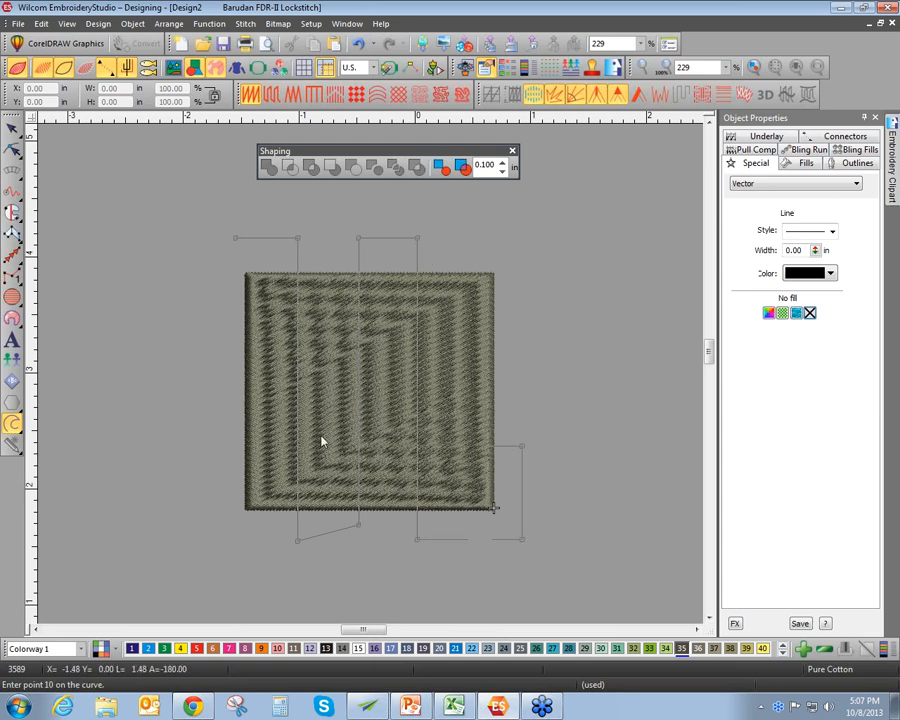
{"action": "left_click", "coordinate": [207, 446]}
{"action": "left_click", "coordinate": [207, 390]}
{"action": "left_click", "coordinate": [540, 383]}
{"action": "left_click", "coordinate": [540, 321]}
{"action": "left_click", "coordinate": [220, 321]}
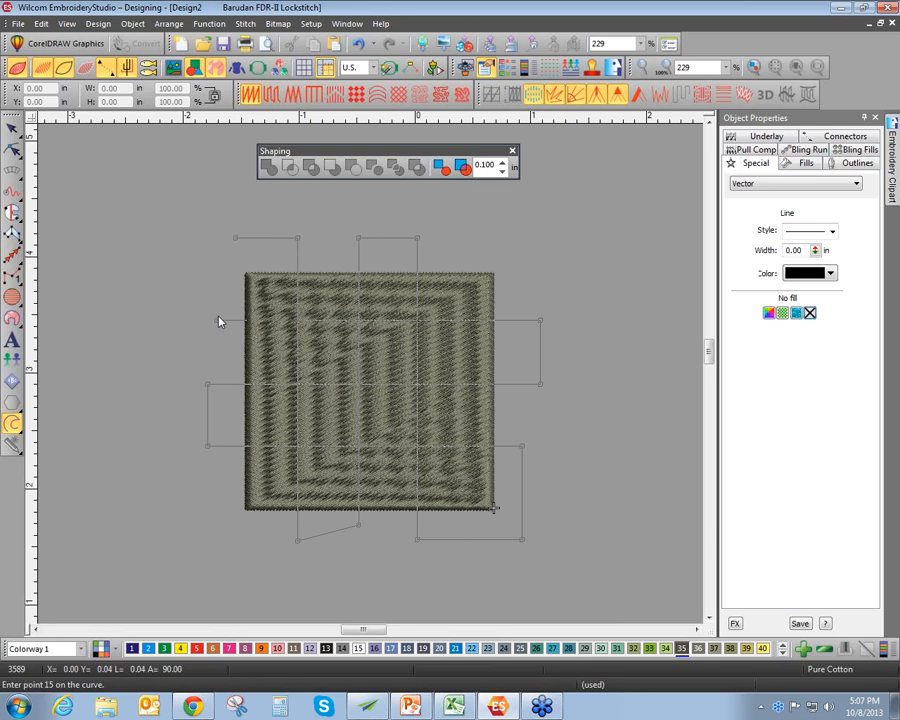
{"action": "key", "text": "Return"}
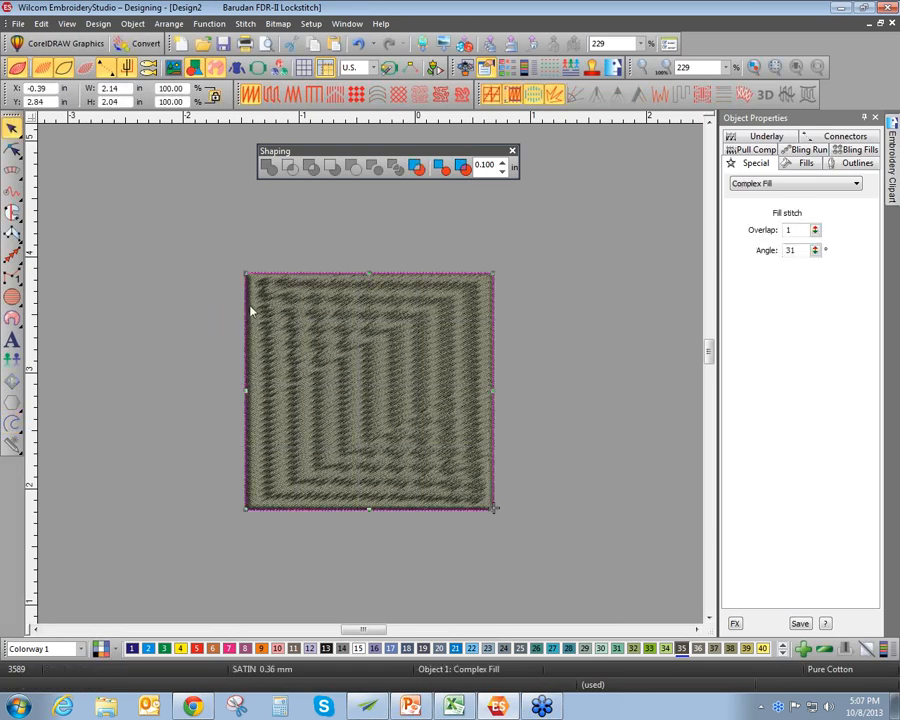
{"action": "left_click", "coordinate": [151, 250]}
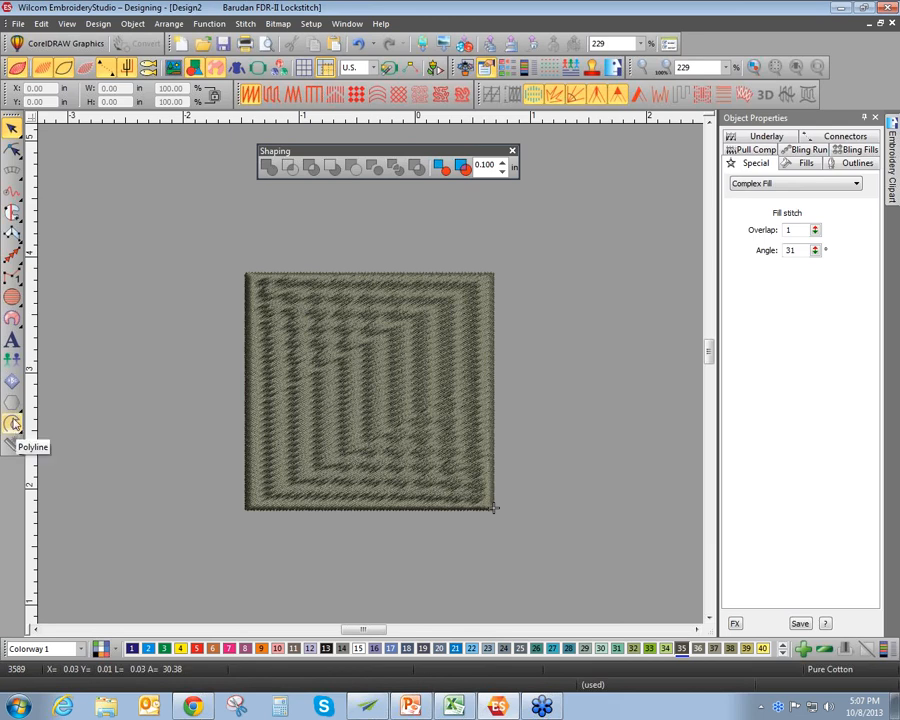
Draw an open vector polyline that crosses the filled rectangle in three vertical and three horizontal passes, extending beyond its edges
{"action": "left_click", "coordinate": [12, 424]}
{"action": "left_click", "coordinate": [240, 237]}
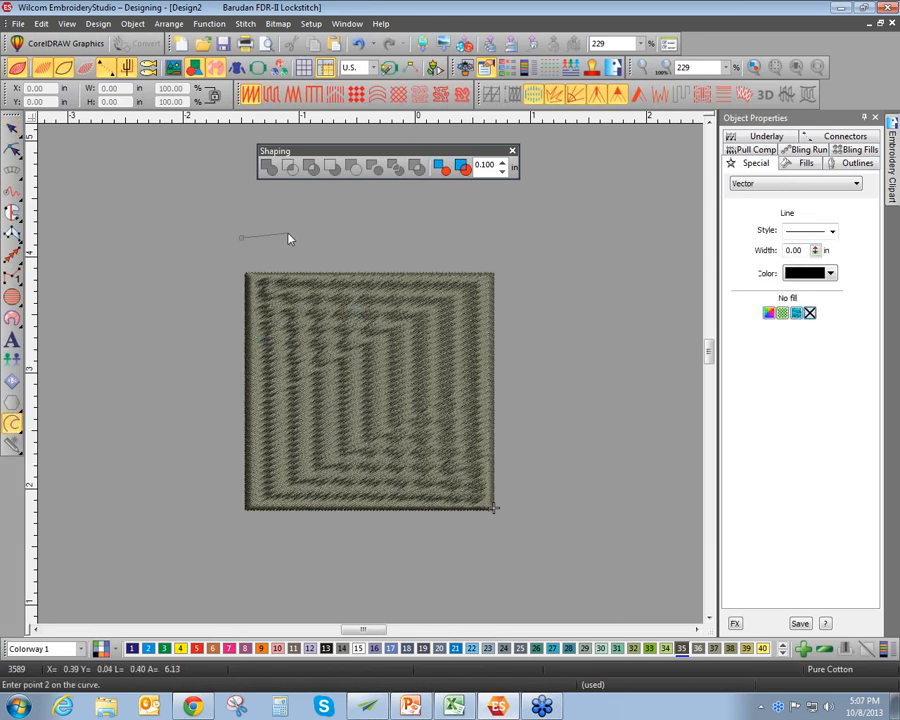
{"action": "left_click", "coordinate": [309, 238]}
{"action": "left_click", "coordinate": [371, 586]}
{"action": "left_click", "coordinate": [371, 237]}
{"action": "left_click", "coordinate": [448, 237]}
{"action": "left_click", "coordinate": [448, 575]}
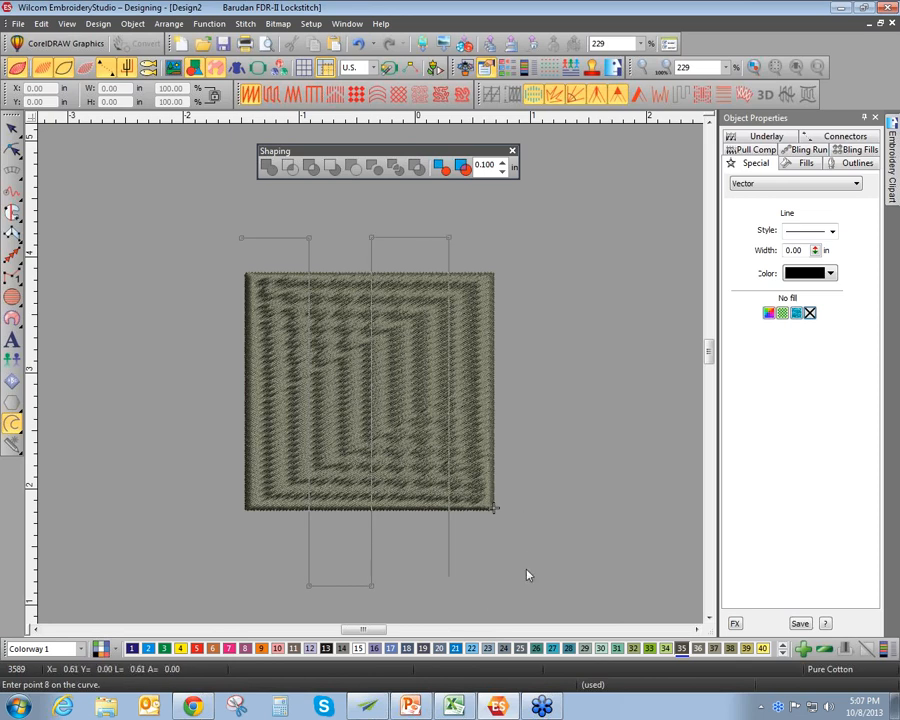
{"action": "left_click", "coordinate": [549, 575]}
{"action": "left_click", "coordinate": [203, 481]}
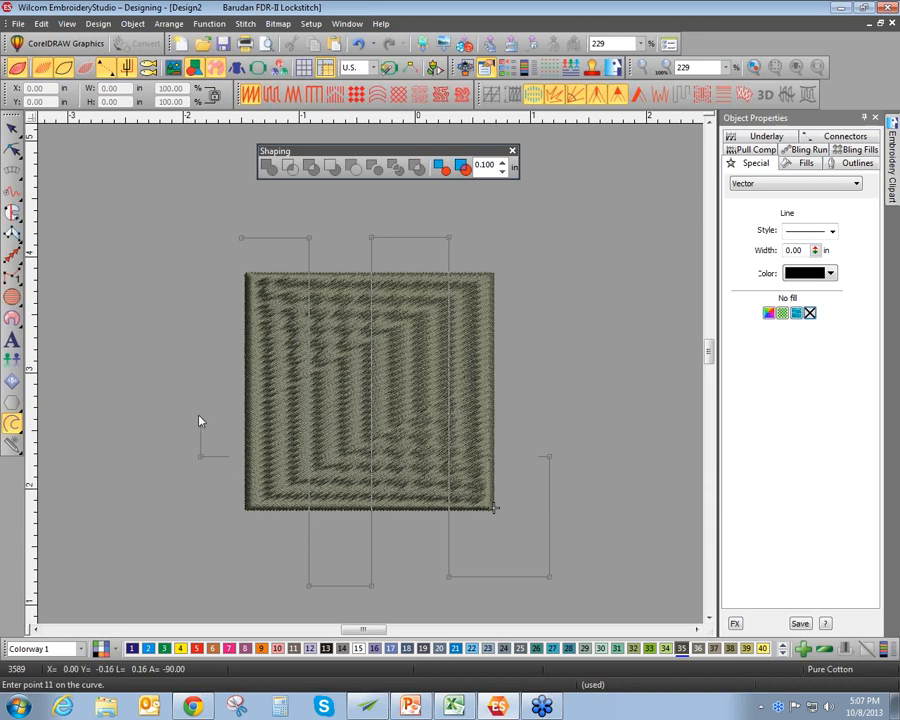
{"action": "left_click", "coordinate": [553, 395]}
{"action": "left_click", "coordinate": [549, 337]}
{"action": "left_click", "coordinate": [169, 358]}
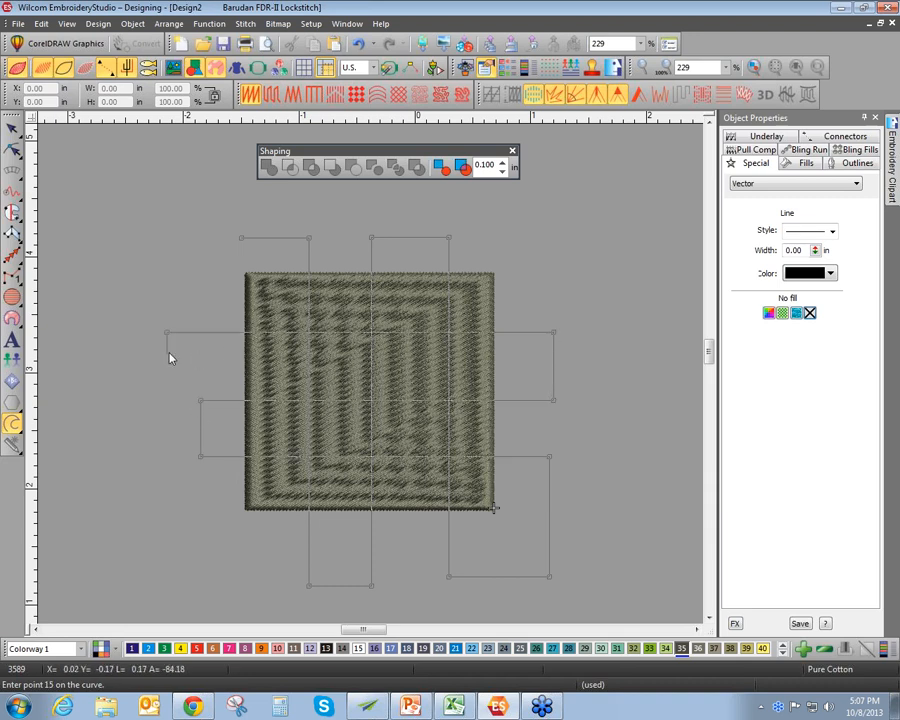
{"action": "key", "text": "Return"}
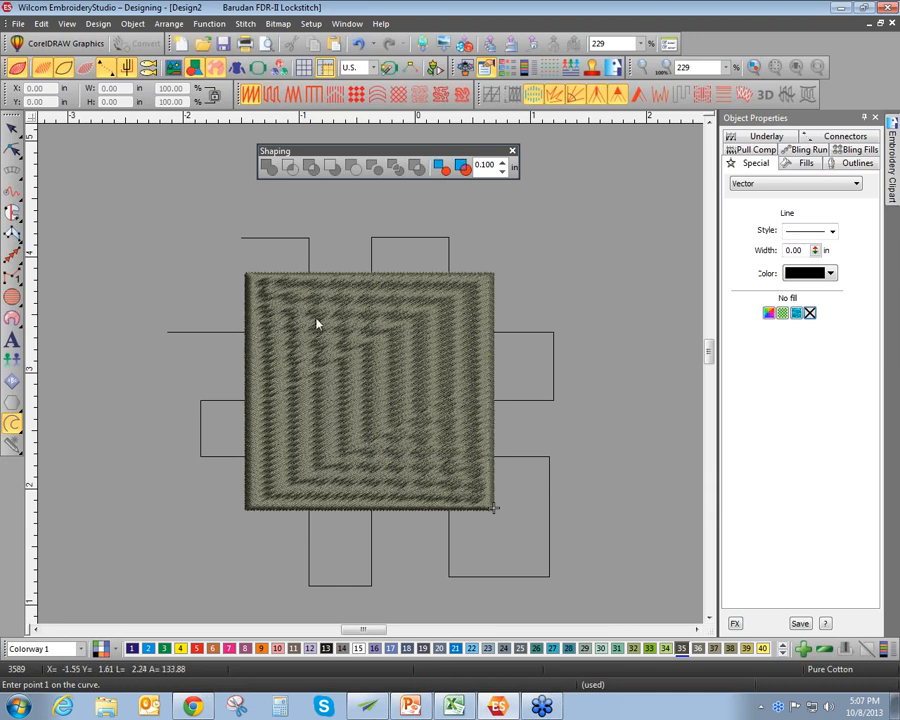
Divide the filled rectangle along the polyline into a grid of separate blocks with a 0.100 in overlap
{"action": "key", "text": "ctrl+a"}
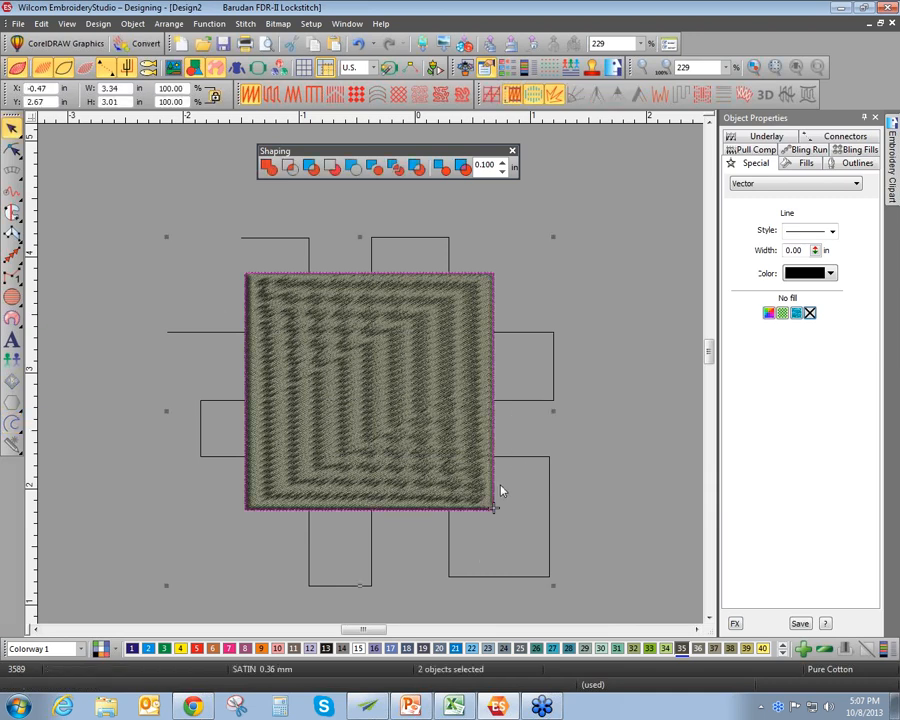
{"action": "left_click", "coordinate": [395, 170]}
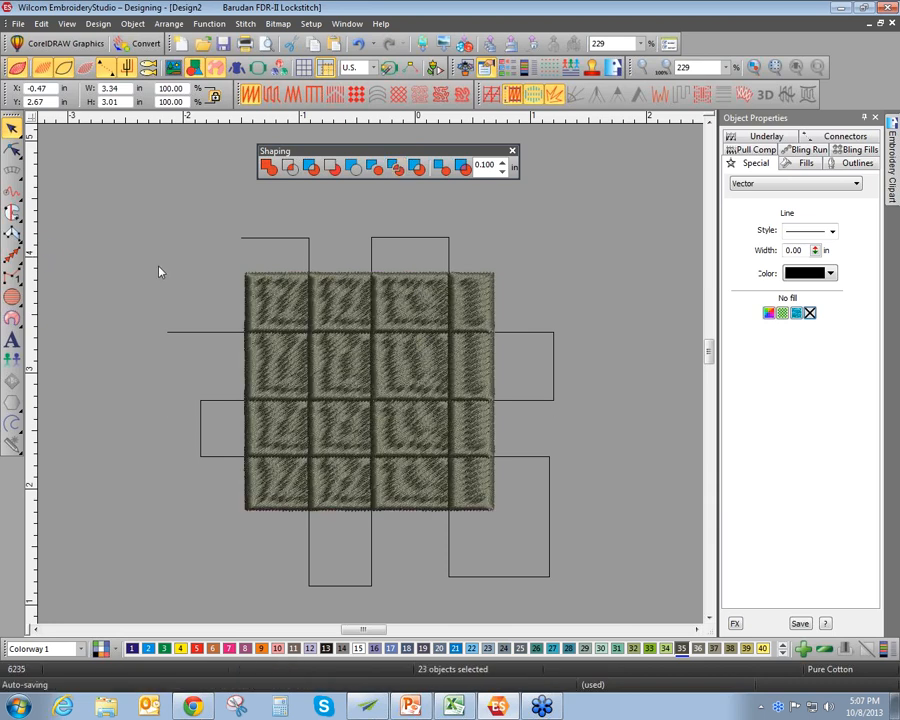
Recolor eight alternating grid blocks to color 15 in a checkerboard pattern, deselect them, and turn off the realistic stitch view
{"action": "left_click", "coordinate": [258, 306]}
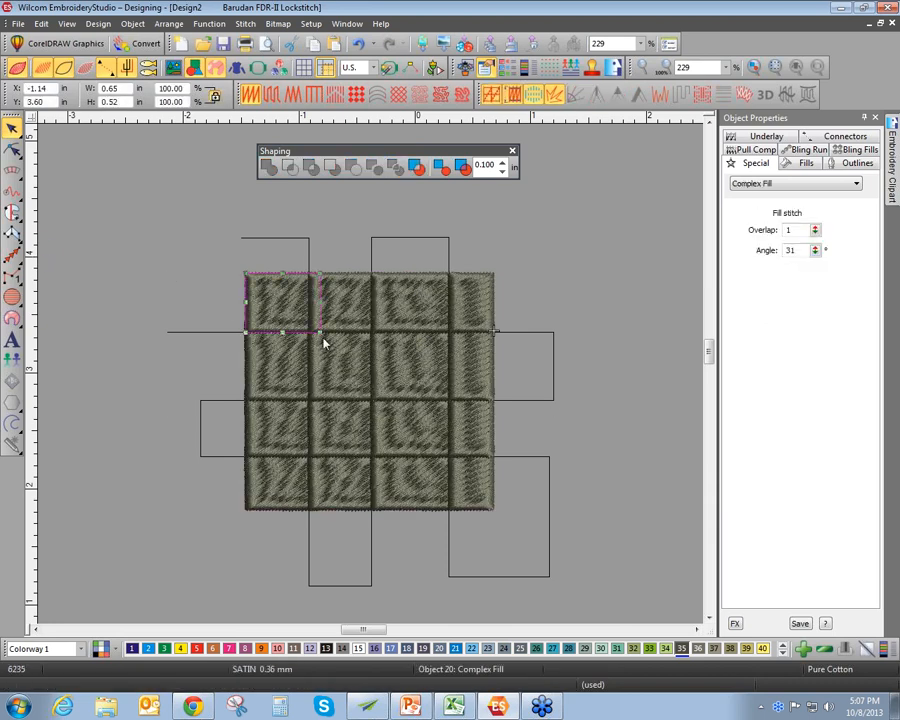
{"action": "left_click", "coordinate": [338, 367], "text": "ctrl"}
{"action": "left_click", "coordinate": [408, 311], "text": "ctrl"}
{"action": "left_click", "coordinate": [468, 366], "text": "ctrl"}
{"action": "left_click", "coordinate": [288, 431], "text": "ctrl"}
{"action": "left_click", "coordinate": [336, 488], "text": "ctrl"}
{"action": "left_click", "coordinate": [470, 484], "text": "ctrl"}
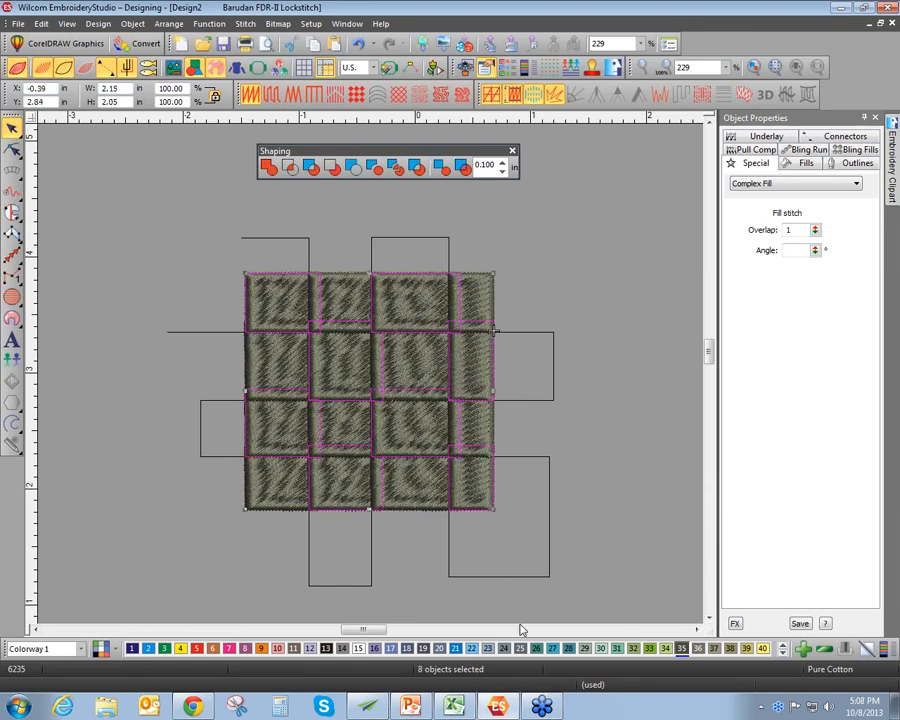
{"action": "left_click", "coordinate": [358, 649]}
{"action": "left_click", "coordinate": [604, 504]}
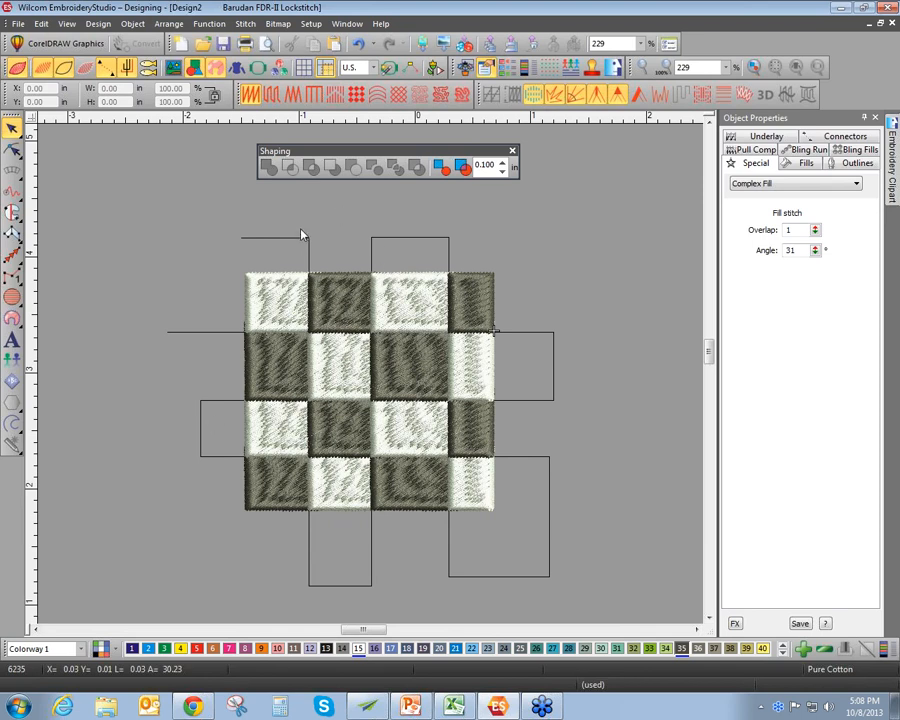
{"action": "key", "text": "t"}
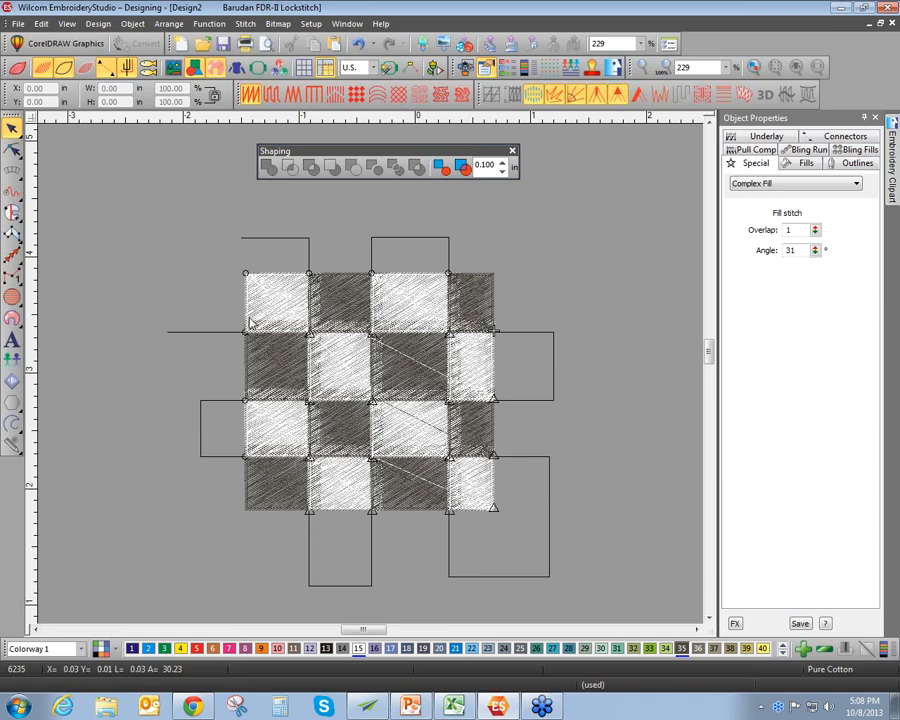
Review the stitch, trim and color change information in the design properties for the entire checkerboard design
{"action": "key", "text": "ctrl+a"}
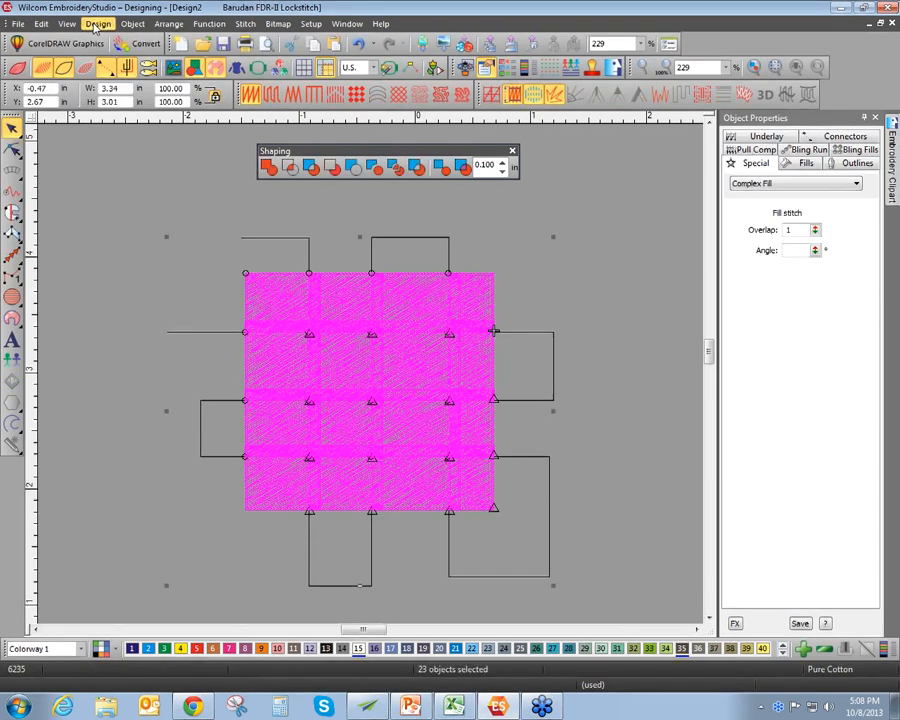
{"action": "left_click", "coordinate": [100, 25]}
{"action": "left_click", "coordinate": [110, 40]}
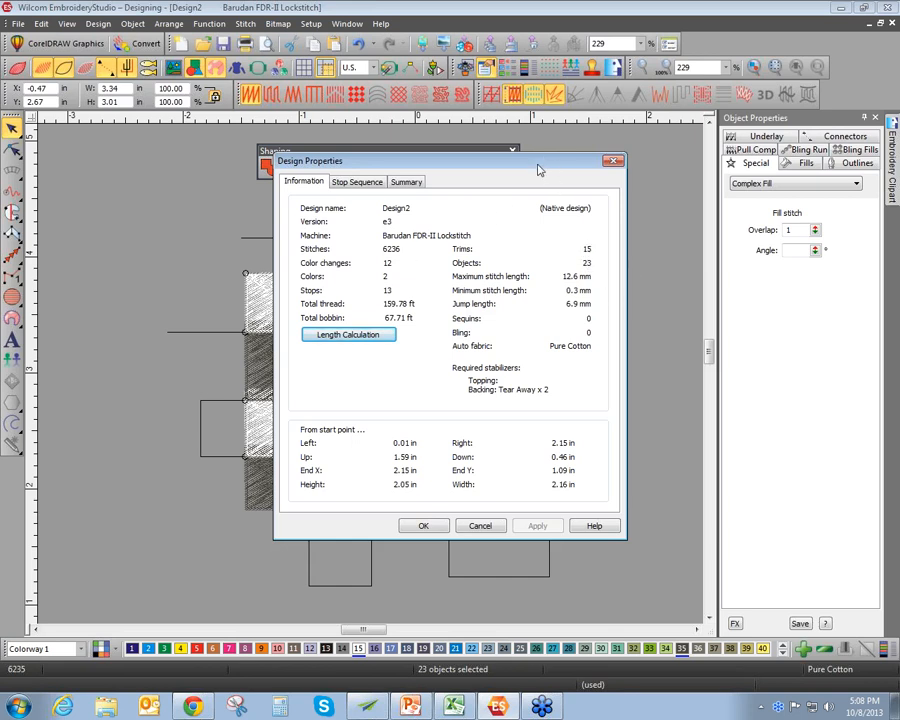
{"action": "left_click_drag", "start_coordinate": [537, 167], "coordinate": [687, 157]}
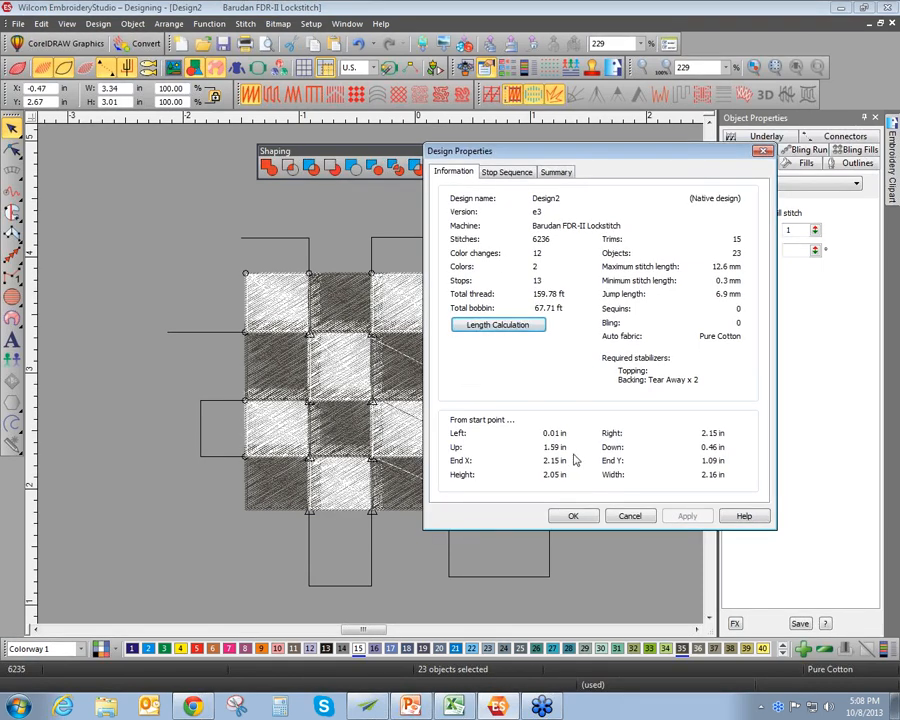
{"action": "left_click", "coordinate": [575, 516]}
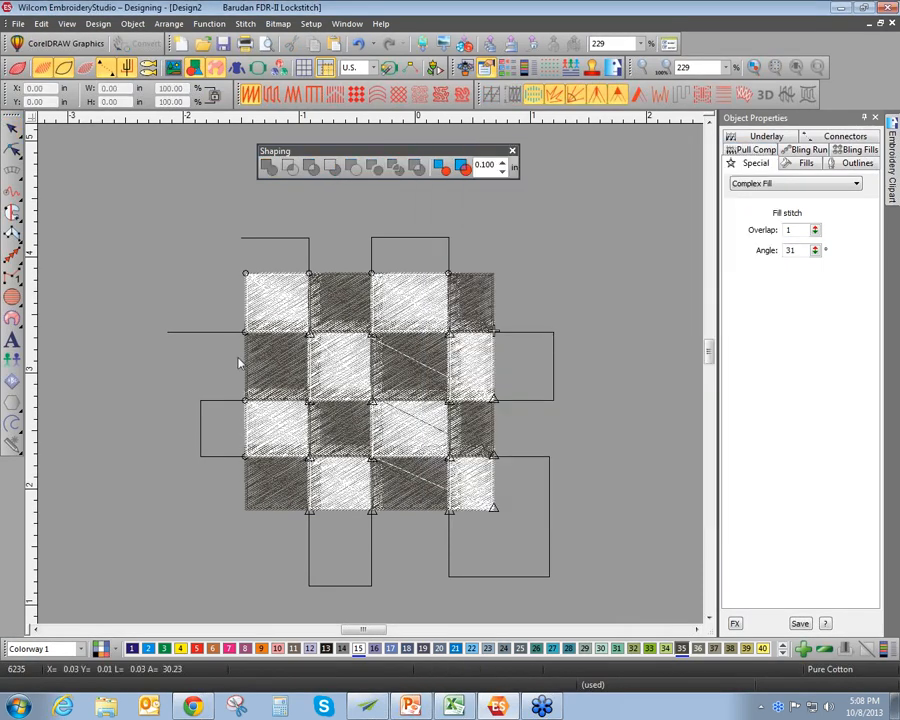
{"action": "left_click", "coordinate": [41, 23]}
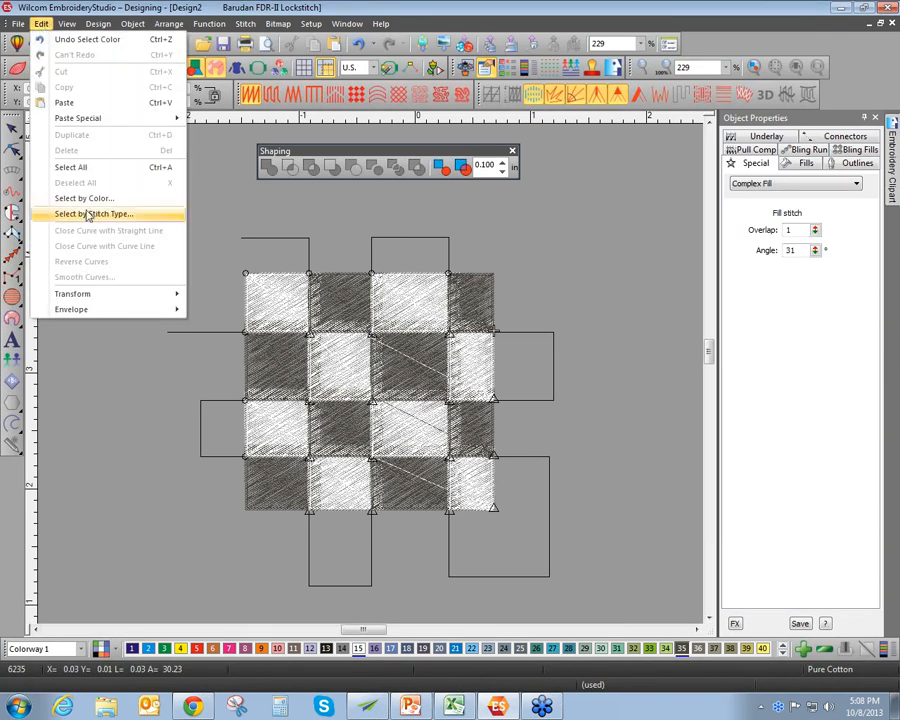
{"action": "left_click", "coordinate": [68, 198]}
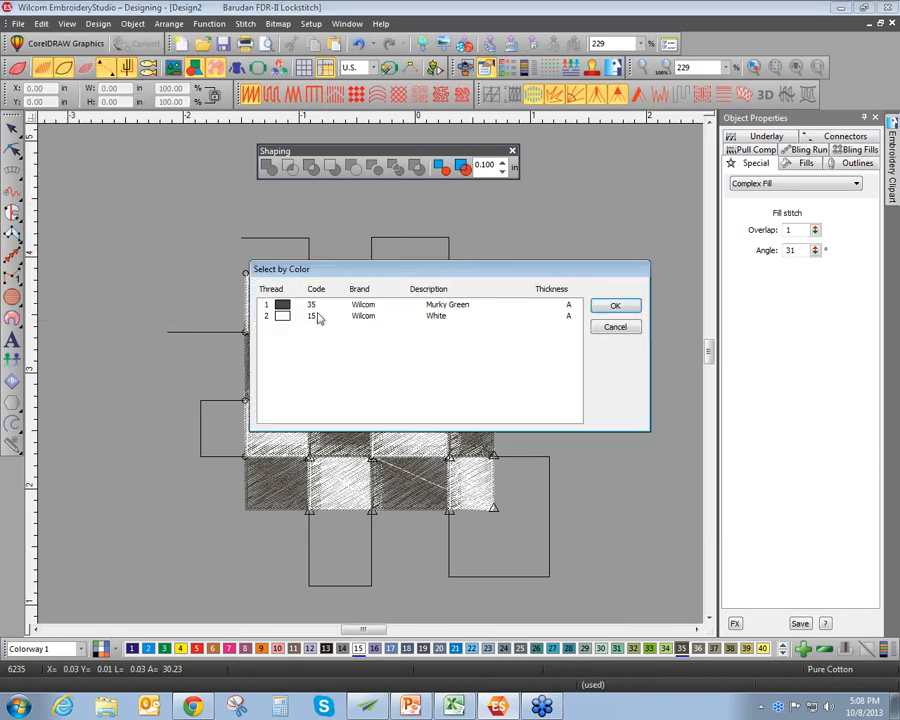
{"action": "left_click", "coordinate": [310, 305]}
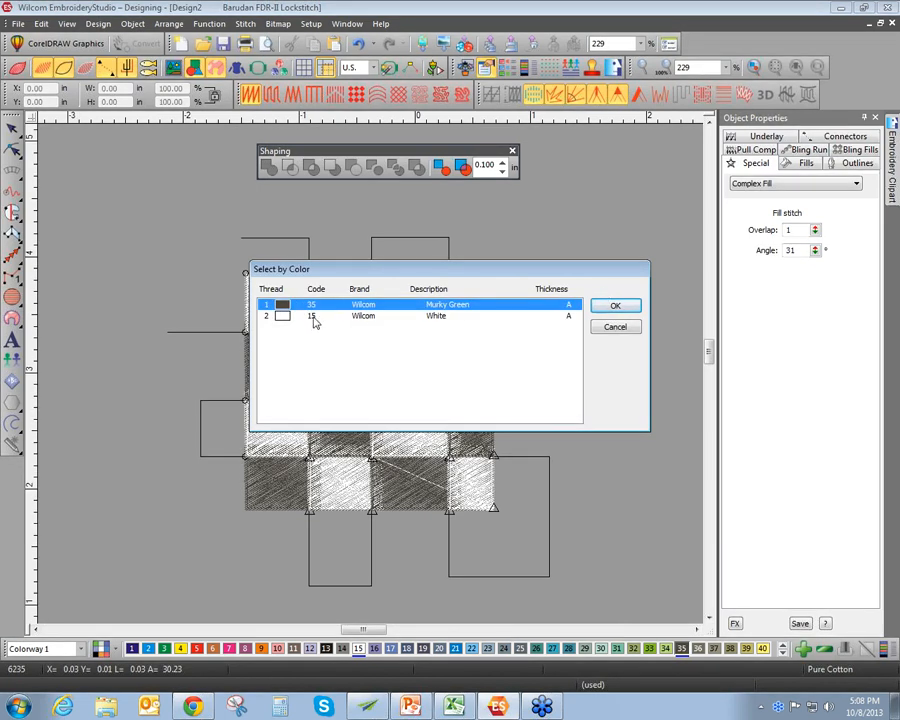
{"action": "left_click", "coordinate": [615, 307]}
{"action": "right_click", "coordinate": [478, 449]}
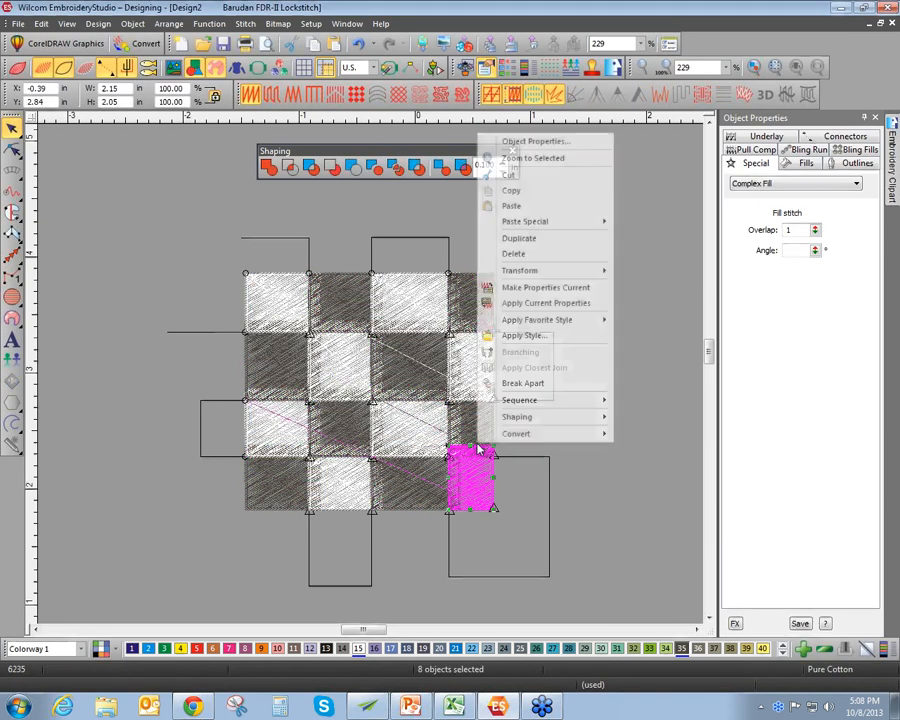
{"action": "left_click", "coordinate": [186, 188]}
Select all Murky Green (color 35) blocks and apply Branching, with the entry point on the checkerboard's left edge and the exit on its right edge
{"action": "left_click", "coordinate": [50, 24]}
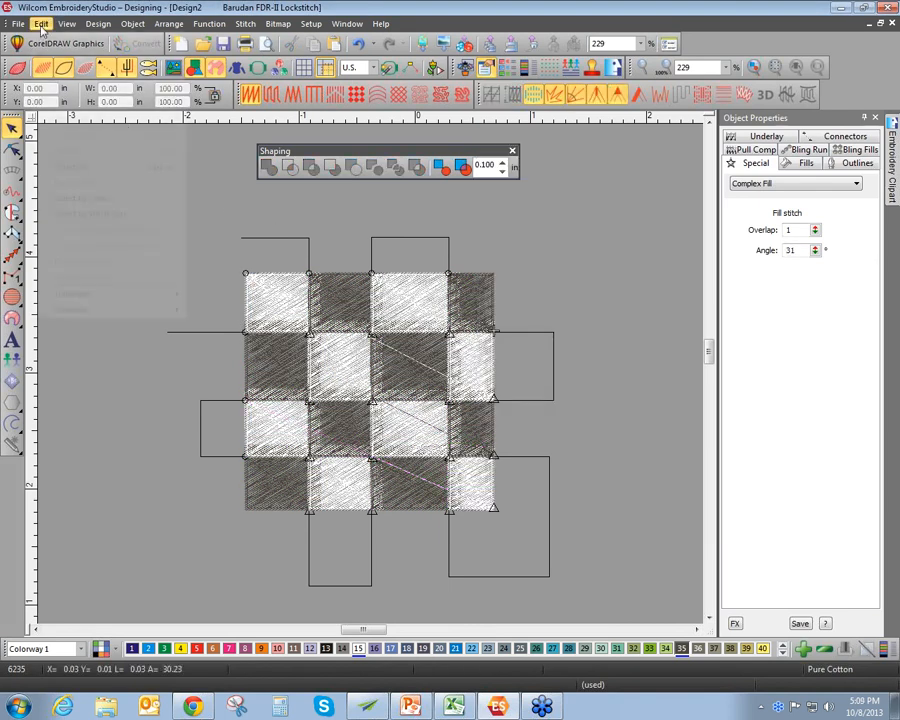
{"action": "mouse_move", "coordinate": [67, 29]}
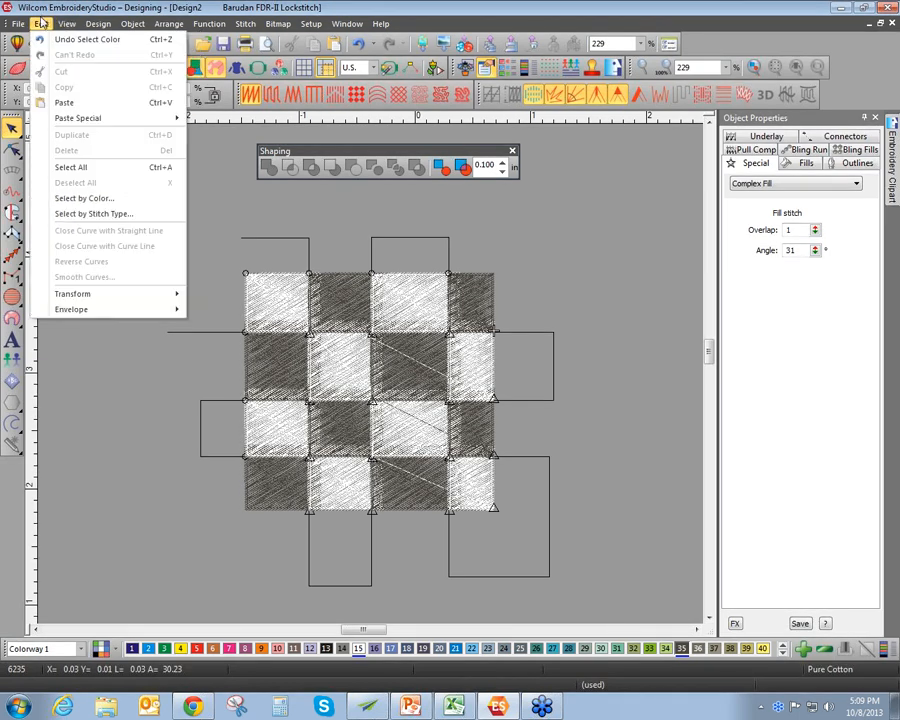
{"action": "left_click", "coordinate": [86, 200]}
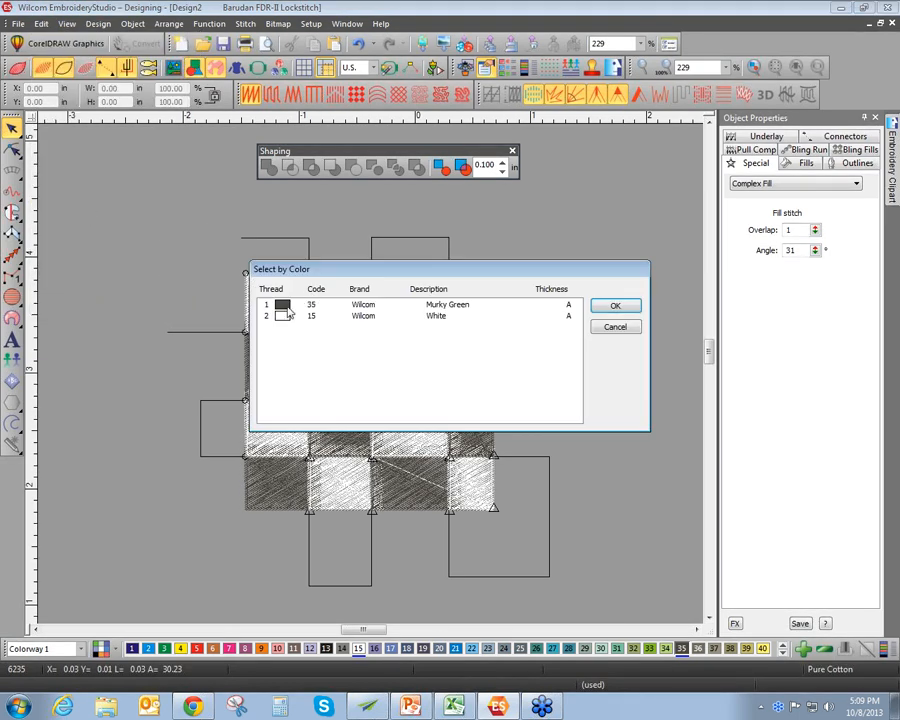
{"action": "left_click", "coordinate": [286, 305]}
{"action": "left_click", "coordinate": [630, 306]}
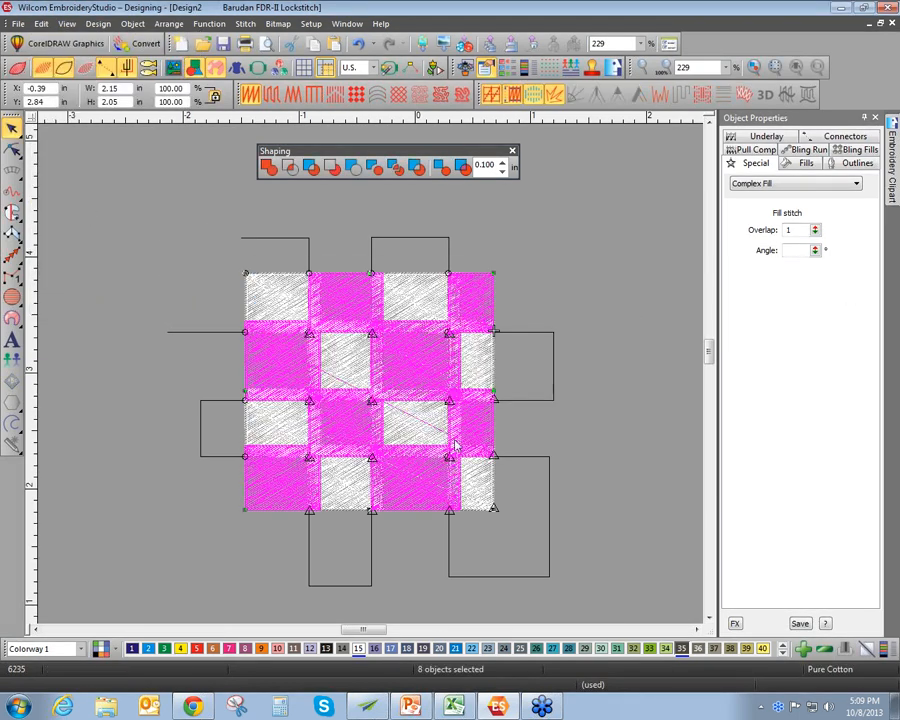
{"action": "right_click", "coordinate": [447, 497]}
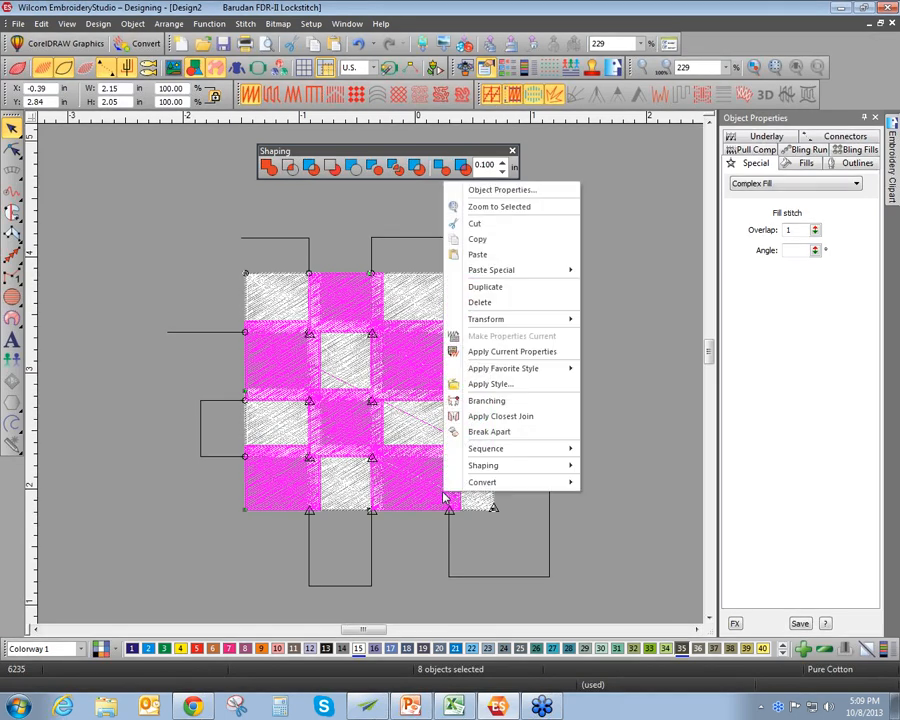
{"action": "left_click", "coordinate": [486, 401]}
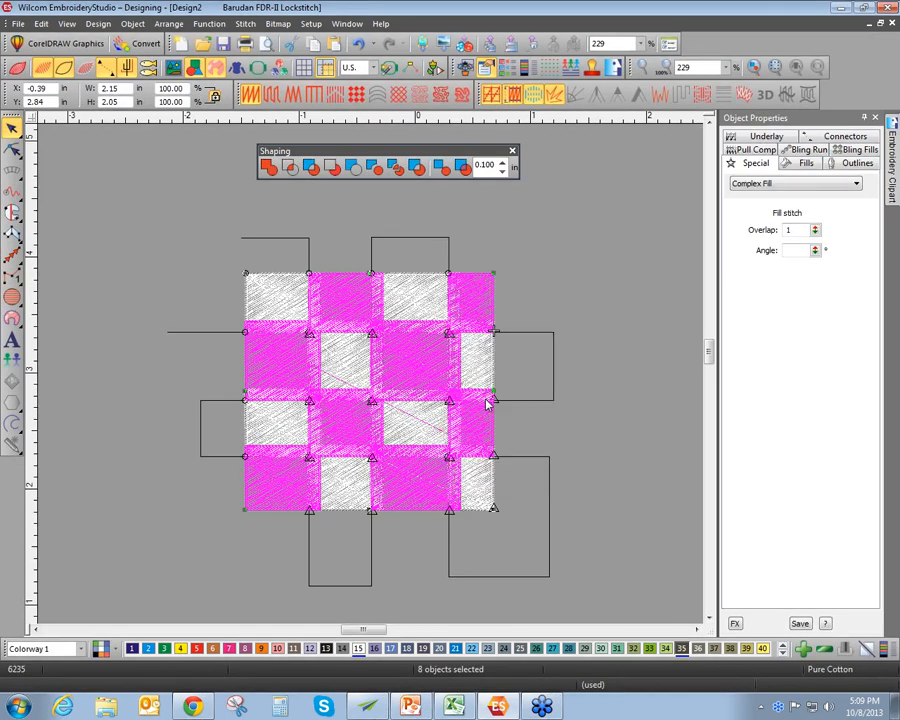
{"action": "left_click", "coordinate": [248, 396]}
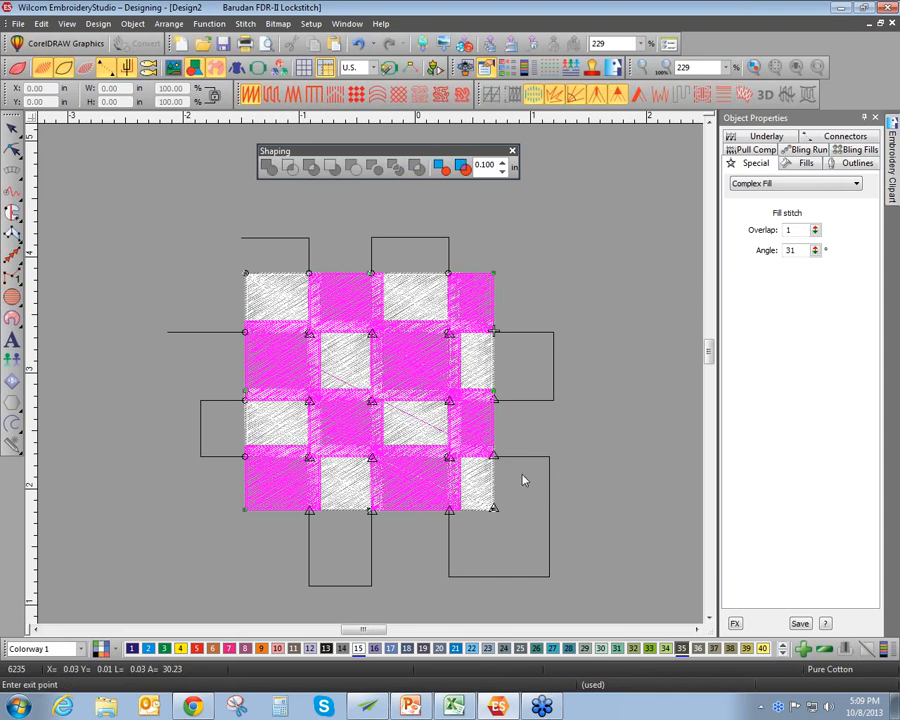
{"action": "left_click", "coordinate": [494, 455]}
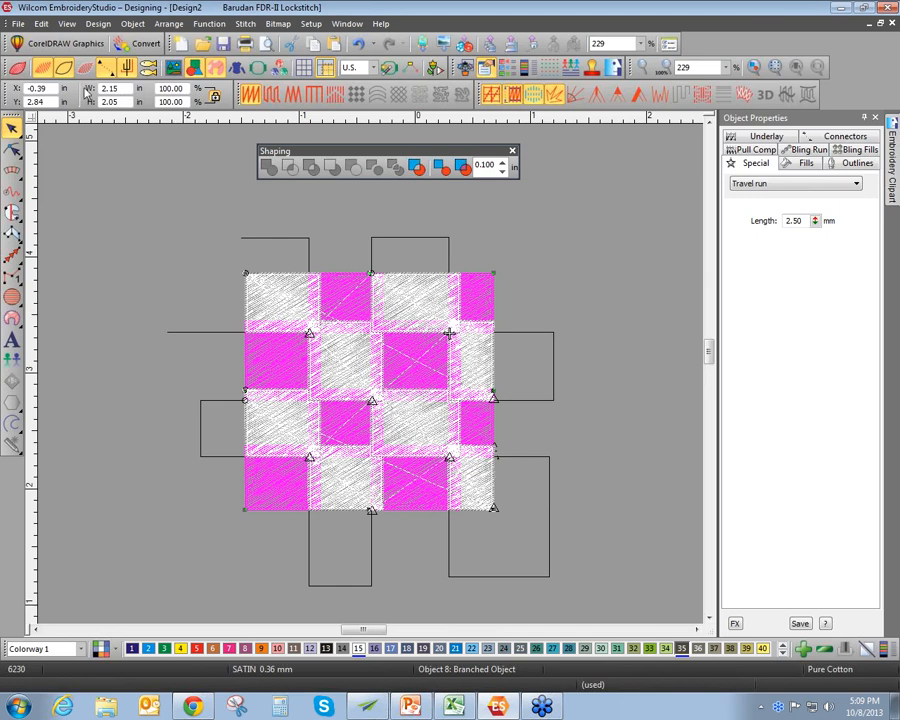
Select all White (color 15) blocks and apply Branching, with the entry on the left edge and the exit near the lower right edge
{"action": "left_click", "coordinate": [41, 23]}
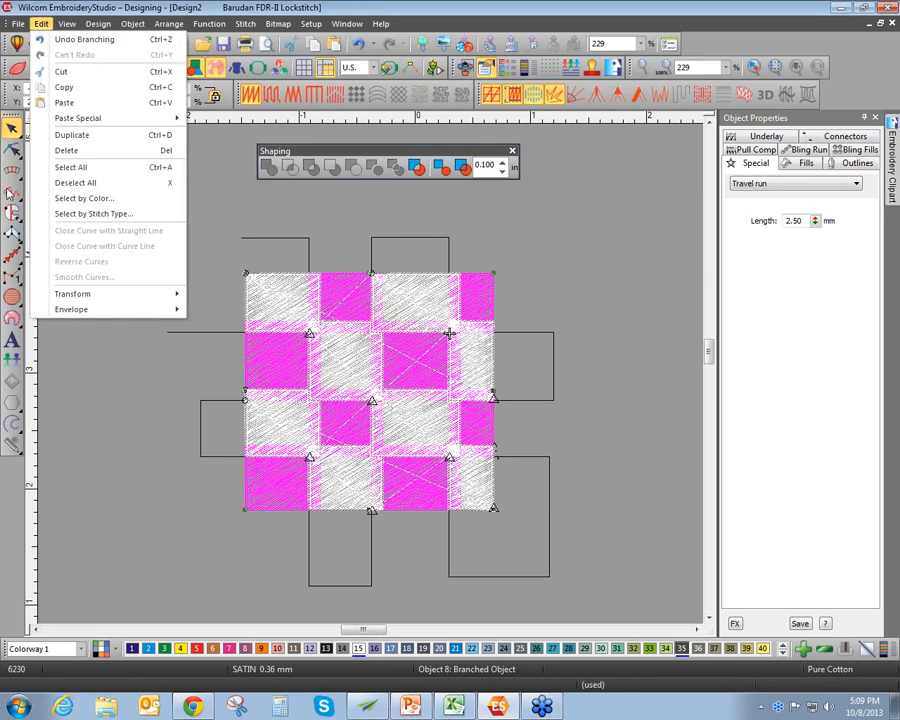
{"action": "left_click", "coordinate": [70, 198]}
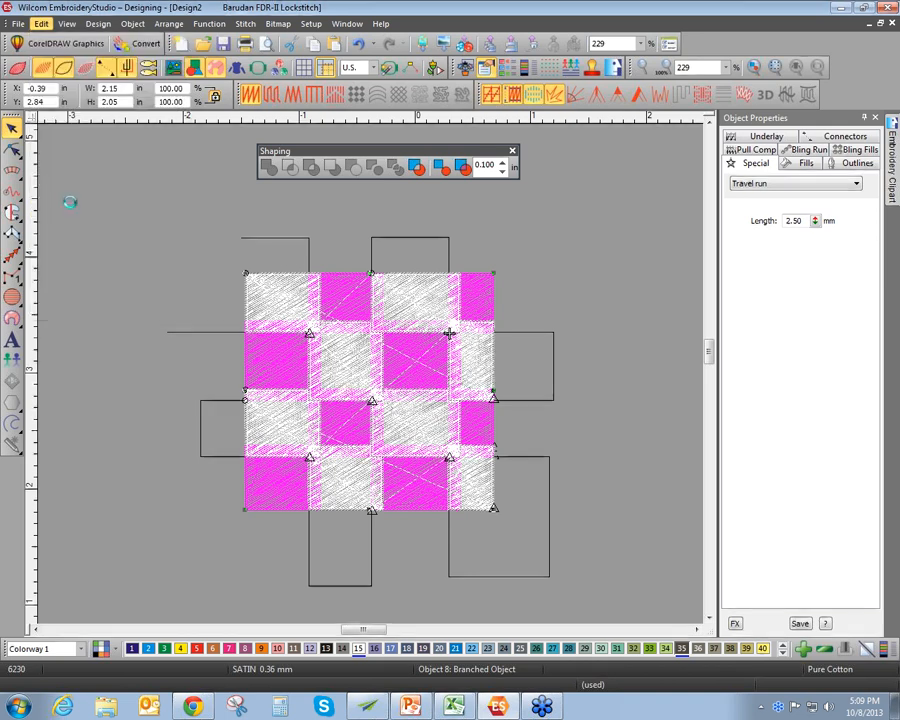
{"action": "left_click", "coordinate": [284, 317]}
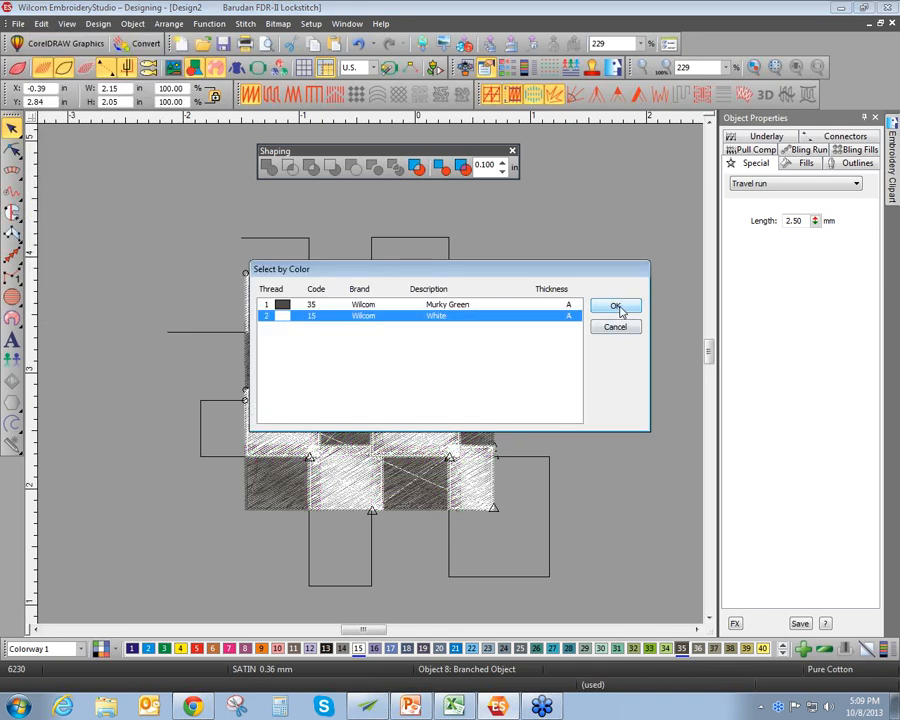
{"action": "left_click", "coordinate": [617, 307]}
{"action": "right_click", "coordinate": [482, 381]}
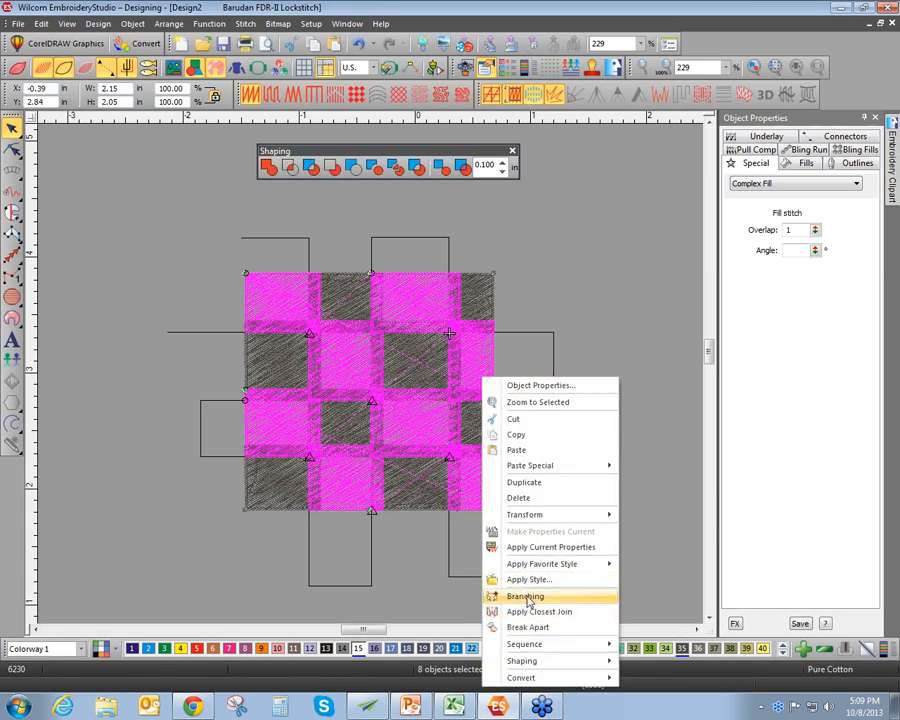
{"action": "left_click", "coordinate": [524, 597]}
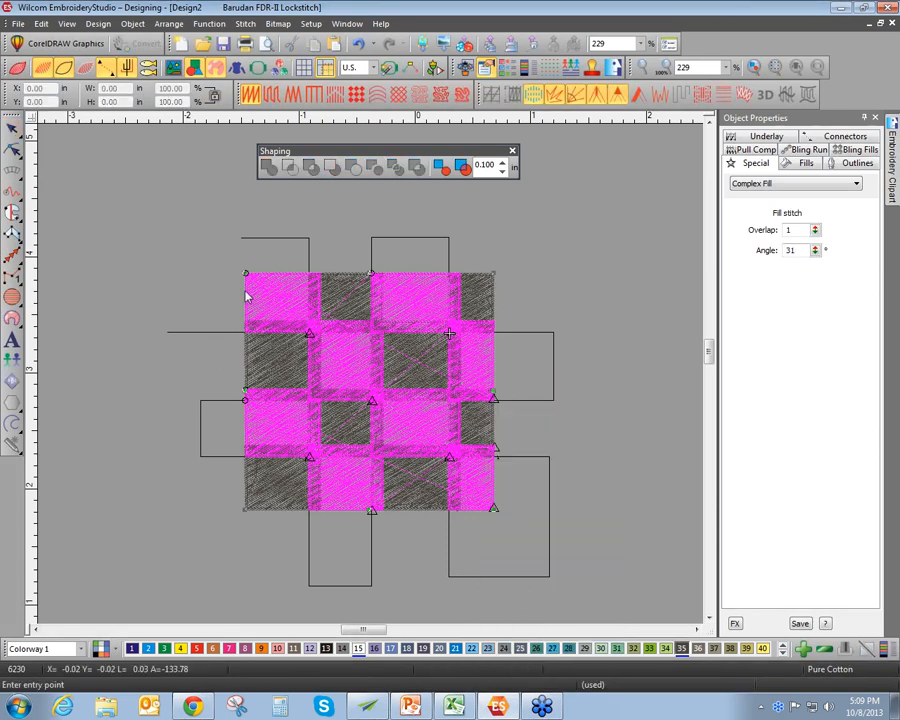
{"action": "left_click", "coordinate": [246, 330]}
{"action": "left_click", "coordinate": [494, 464]}
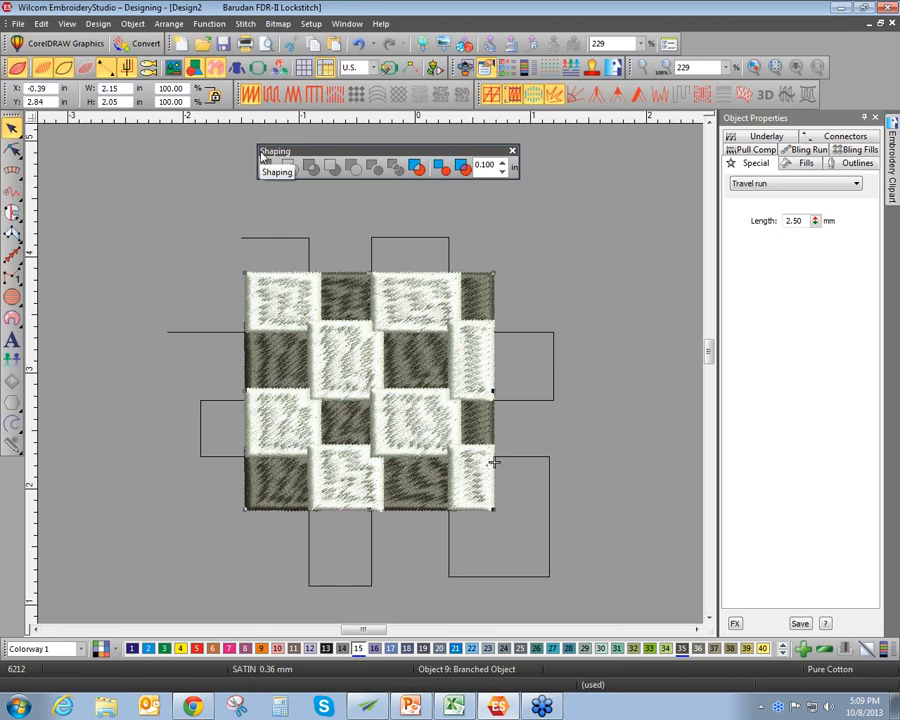
Review the design properties of the whole design again to examine trims and color changes after branching
{"action": "key", "text": "shift+r"}
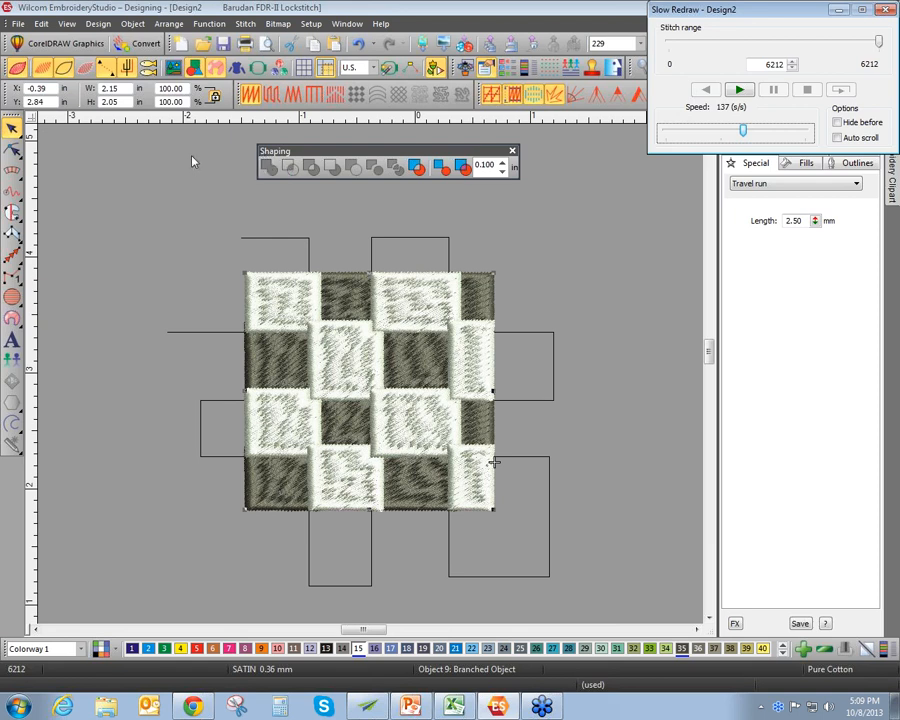
{"action": "left_click", "coordinate": [886, 12]}
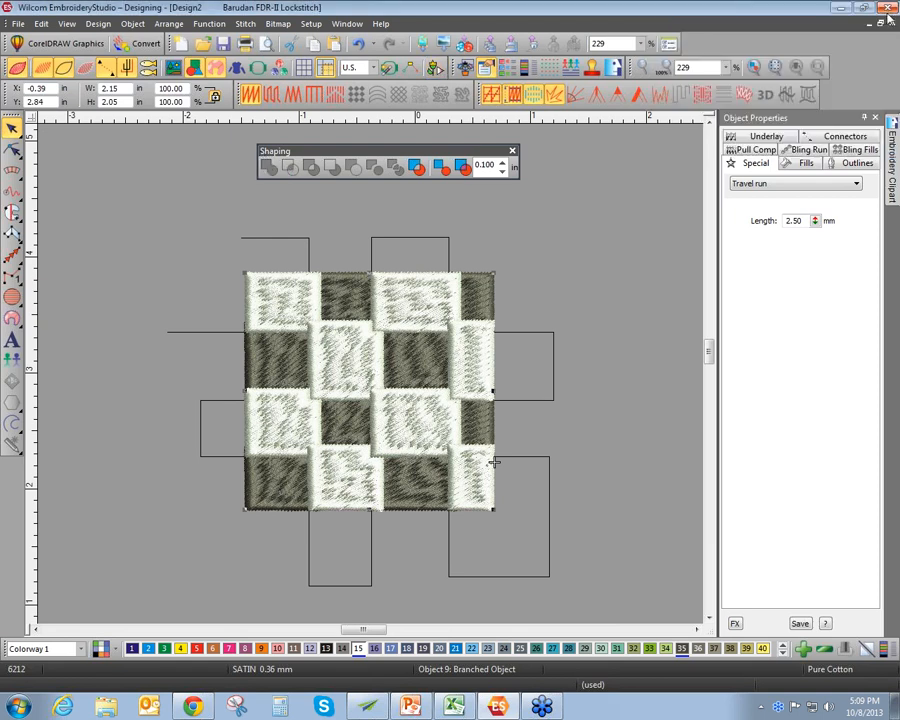
{"action": "key", "text": "ctrl+a"}
{"action": "left_click", "coordinate": [98, 23]}
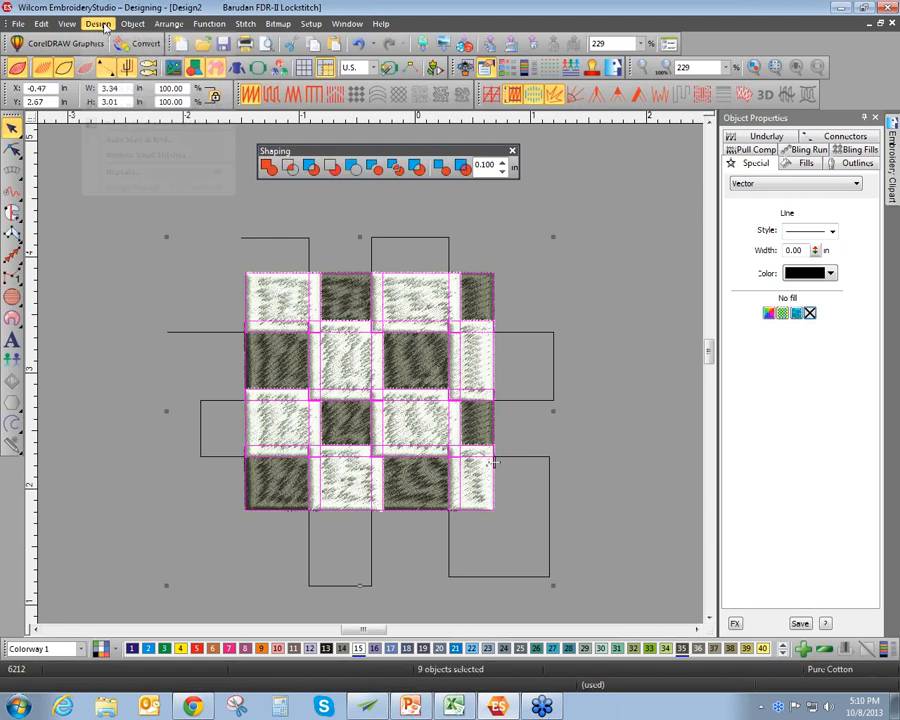
{"action": "left_click", "coordinate": [127, 43]}
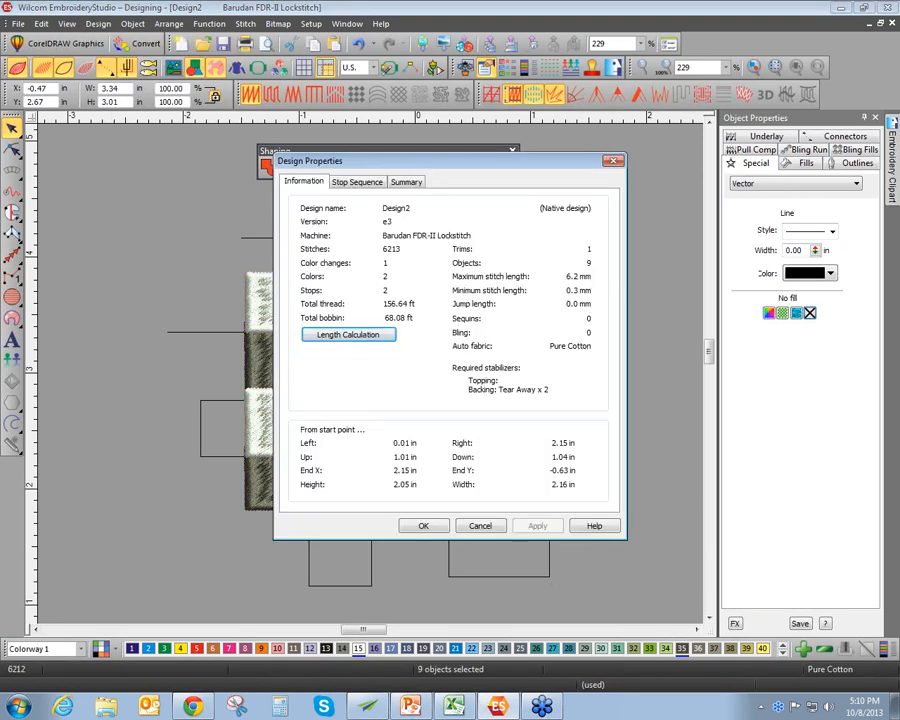
{"action": "left_click", "coordinate": [420, 525]}
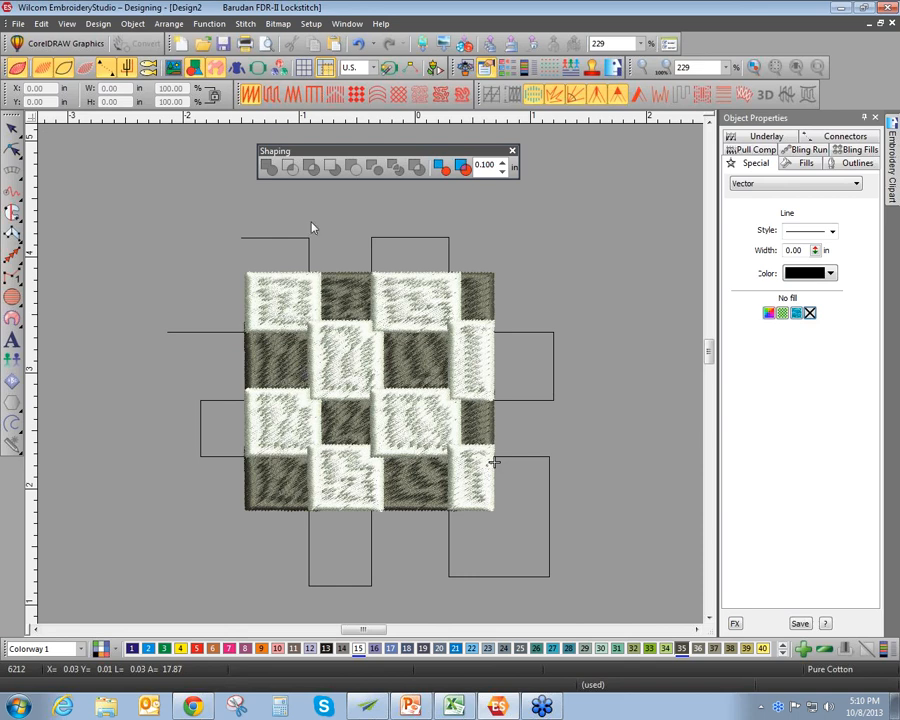
Play the stitching sequence in Slow Redraw, raise the speed to 467 stitches per second, and close the playback
{"action": "key", "text": "shift+r"}
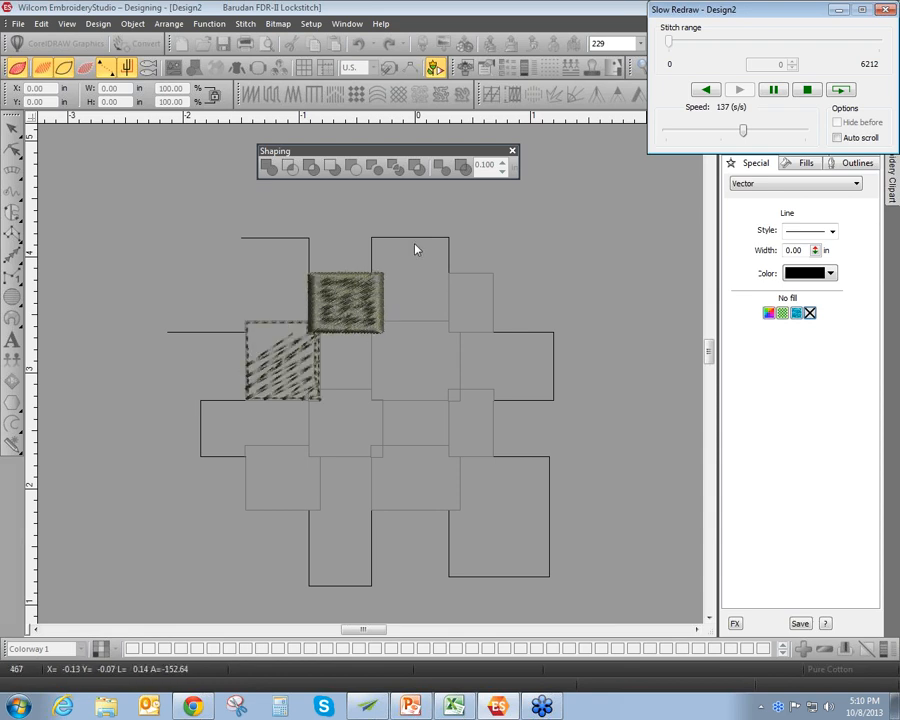
{"action": "left_click_drag", "start_coordinate": [743, 134], "coordinate": [764, 142]}
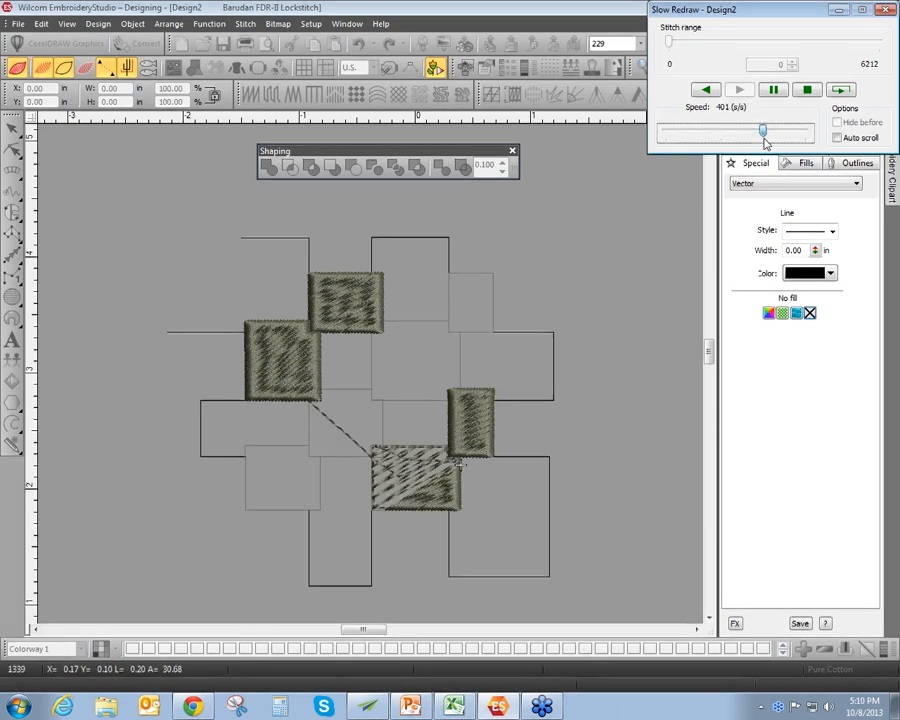
{"action": "left_click_drag", "start_coordinate": [765, 143], "coordinate": [770, 143]}
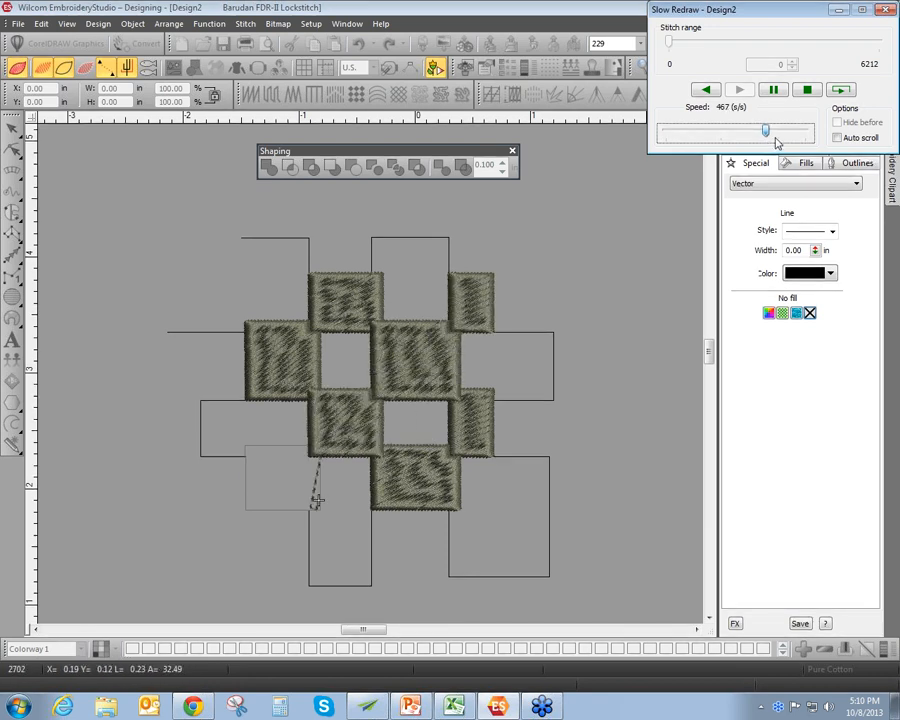
{"action": "left_click", "coordinate": [886, 10]}
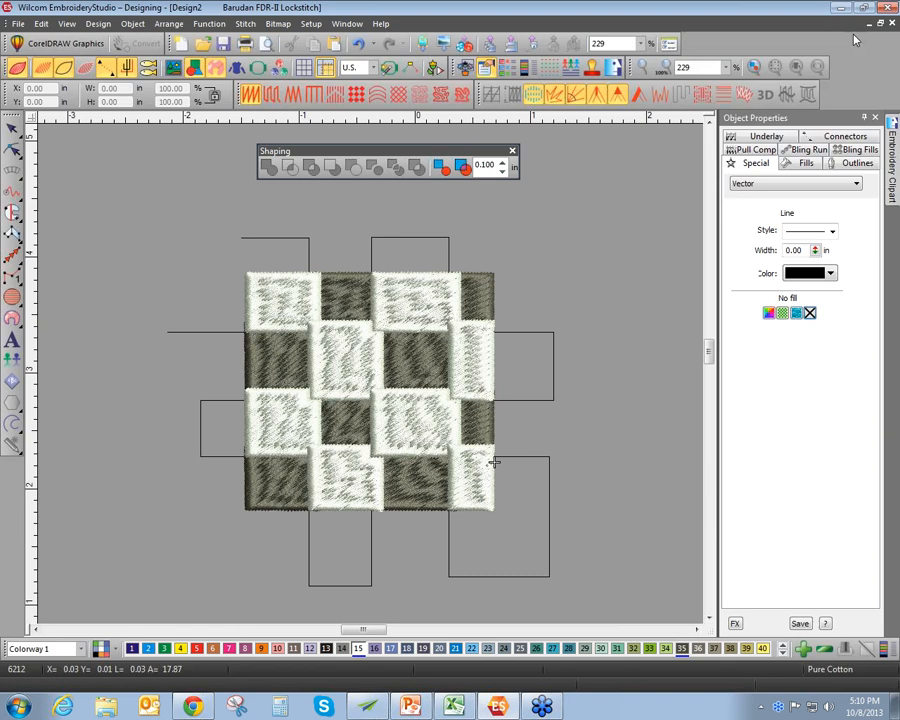
Close the Shaping toolbar and delete every object in the design, including the dividing polyline
{"action": "left_click", "coordinate": [512, 152]}
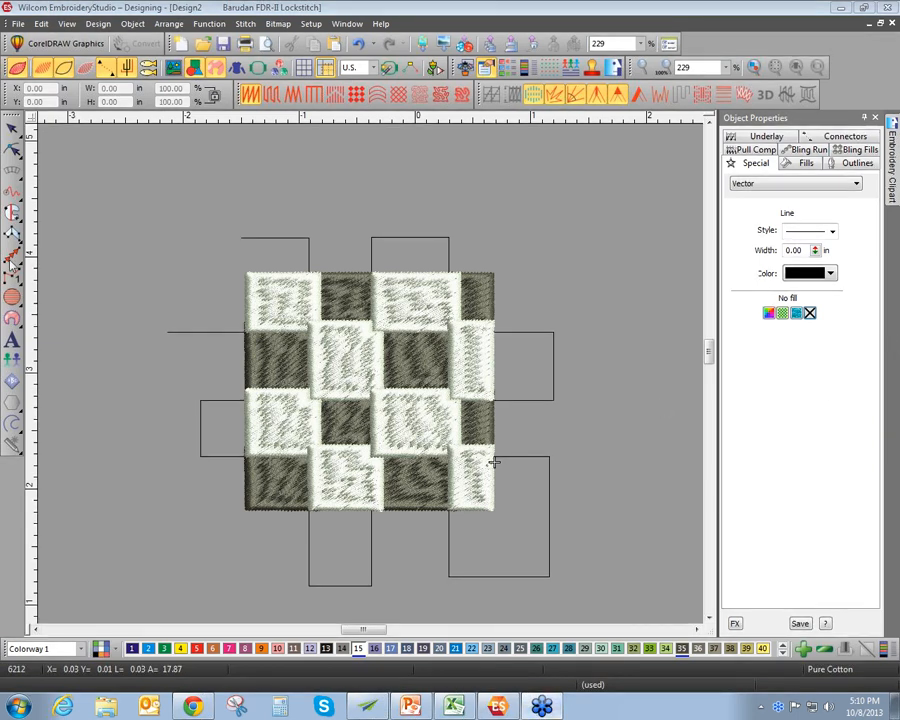
{"action": "key", "text": "ctrl+a"}
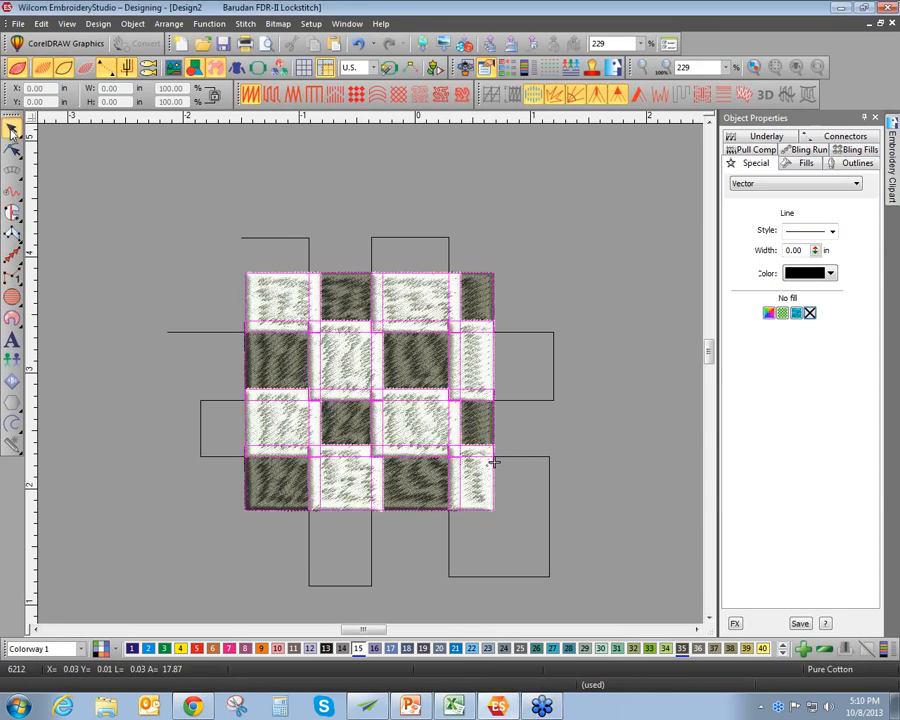
{"action": "key", "text": "Delete"}
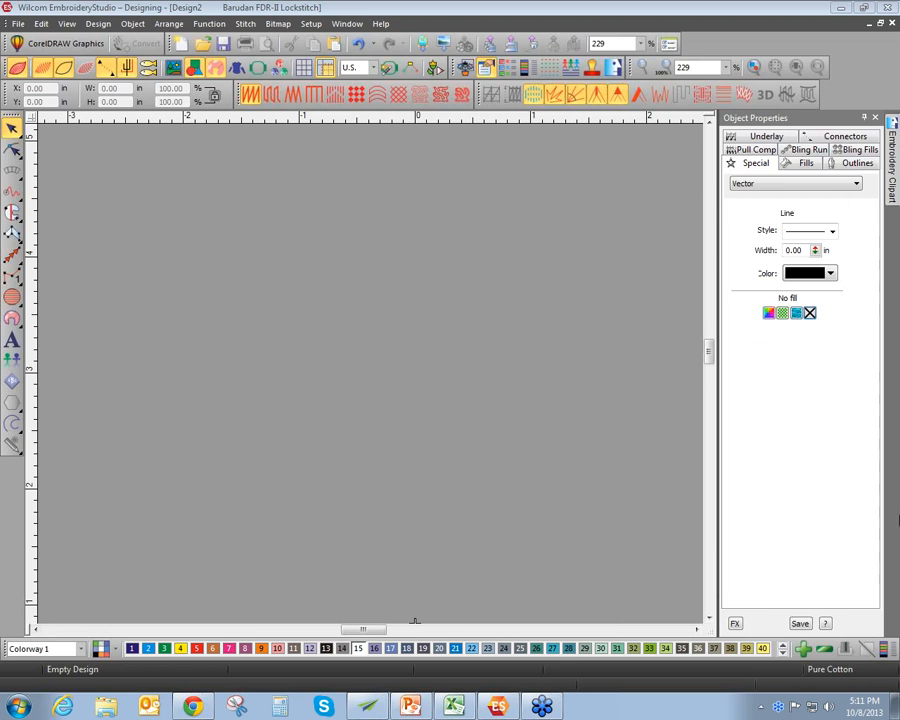
Open the Horse Head design from the Feature Showcase > Artistic folder of the EmbroideryStudio e3.0 samples
{"action": "left_click", "coordinate": [20, 24]}
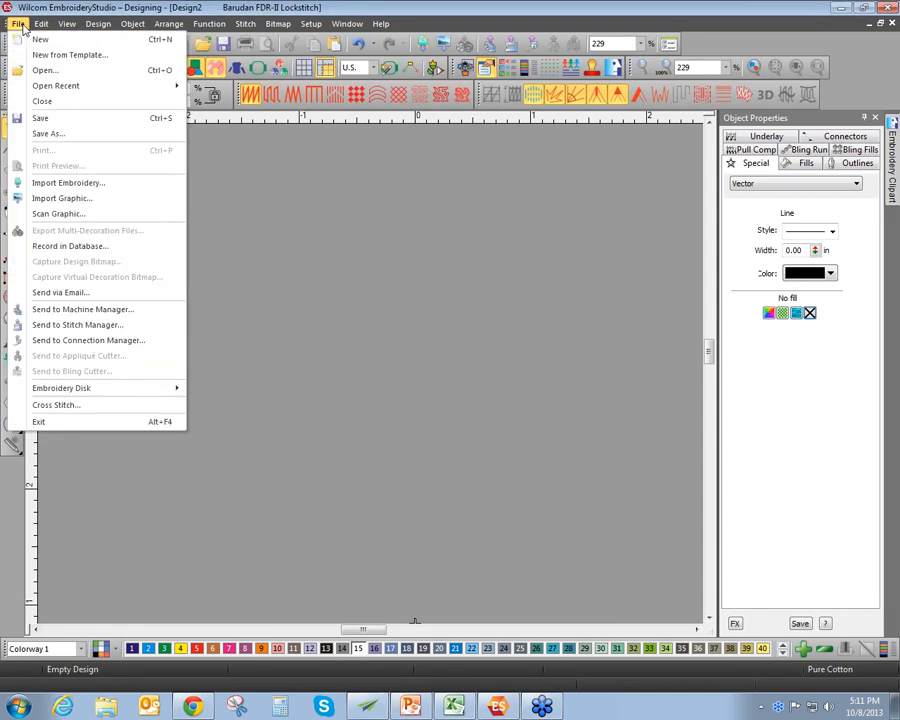
{"action": "left_click", "coordinate": [44, 70]}
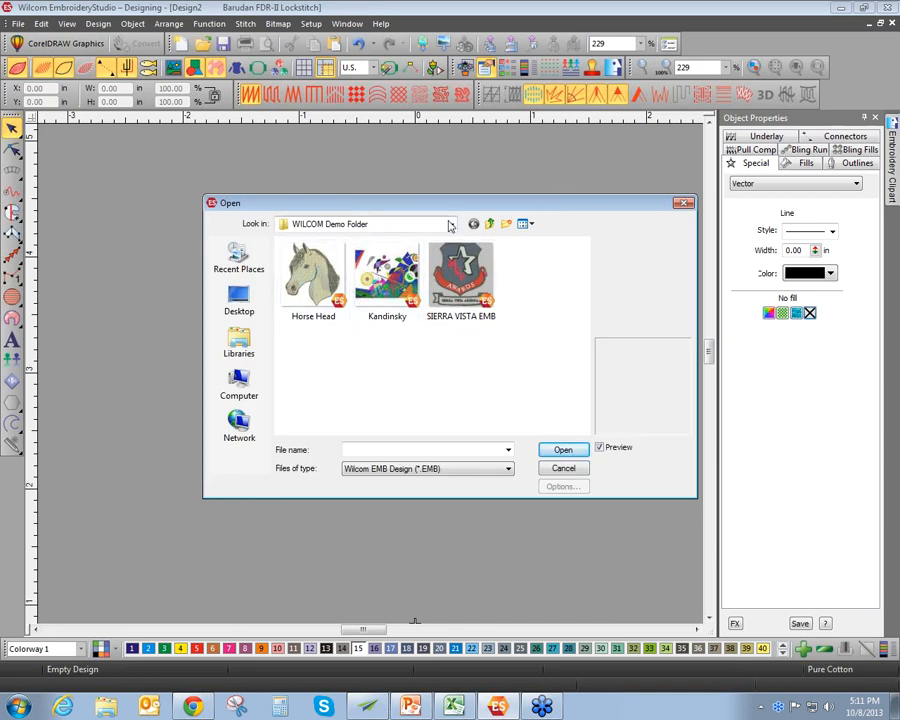
{"action": "left_click", "coordinate": [454, 229]}
{"action": "left_click", "coordinate": [454, 229]}
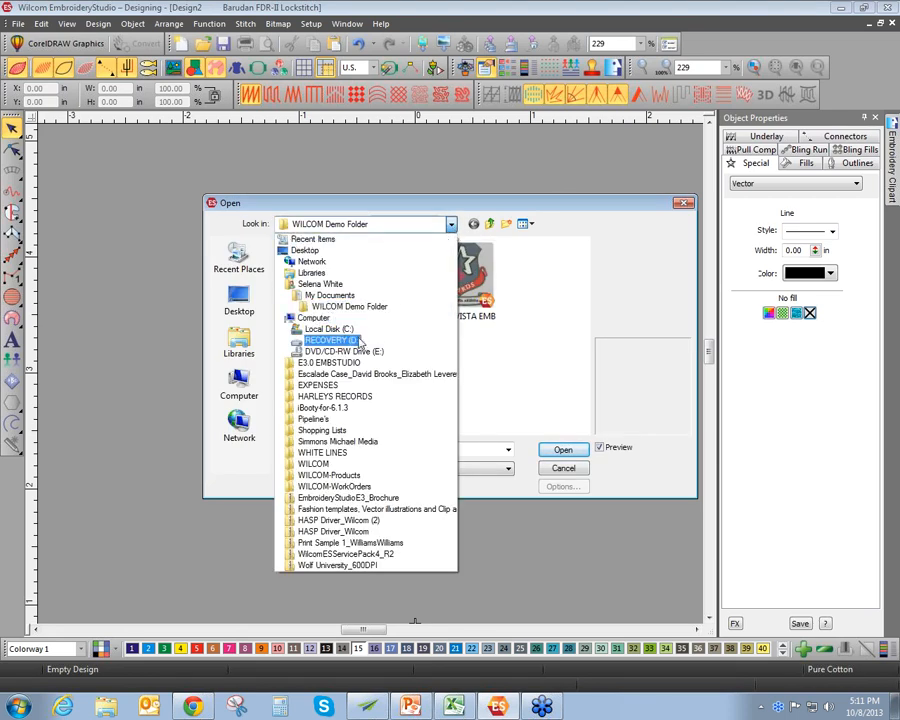
{"action": "left_click", "coordinate": [358, 332]}
{"action": "double_click", "coordinate": [350, 393]}
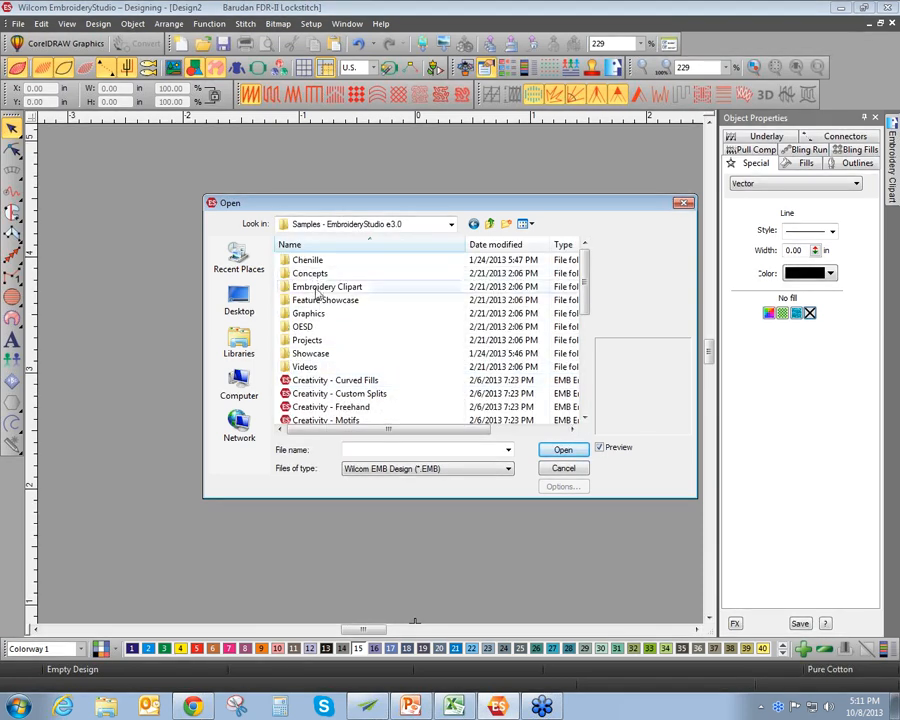
{"action": "double_click", "coordinate": [316, 303]}
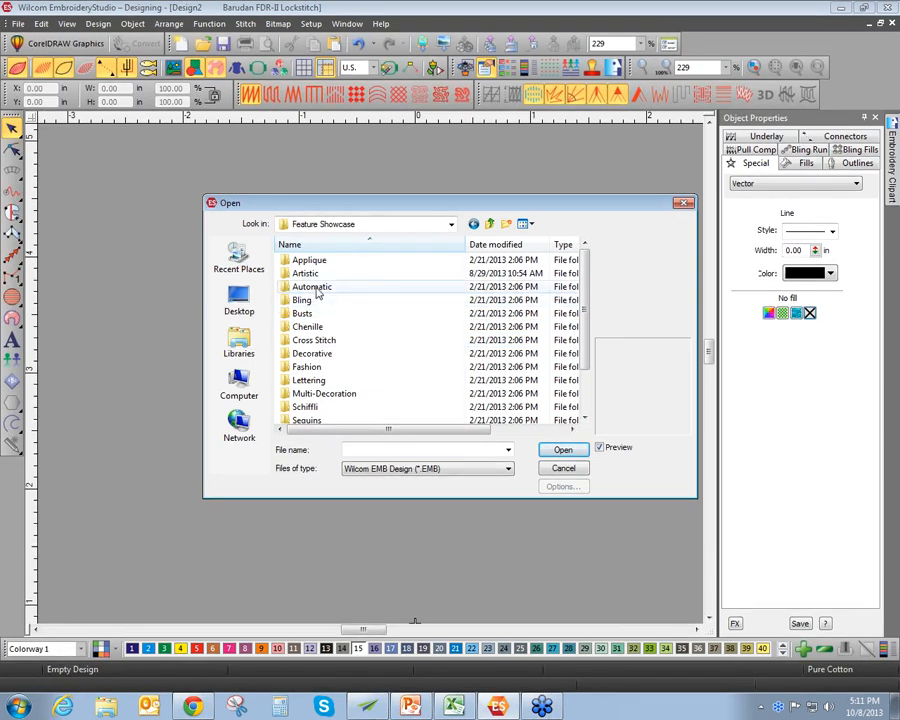
{"action": "double_click", "coordinate": [316, 274]}
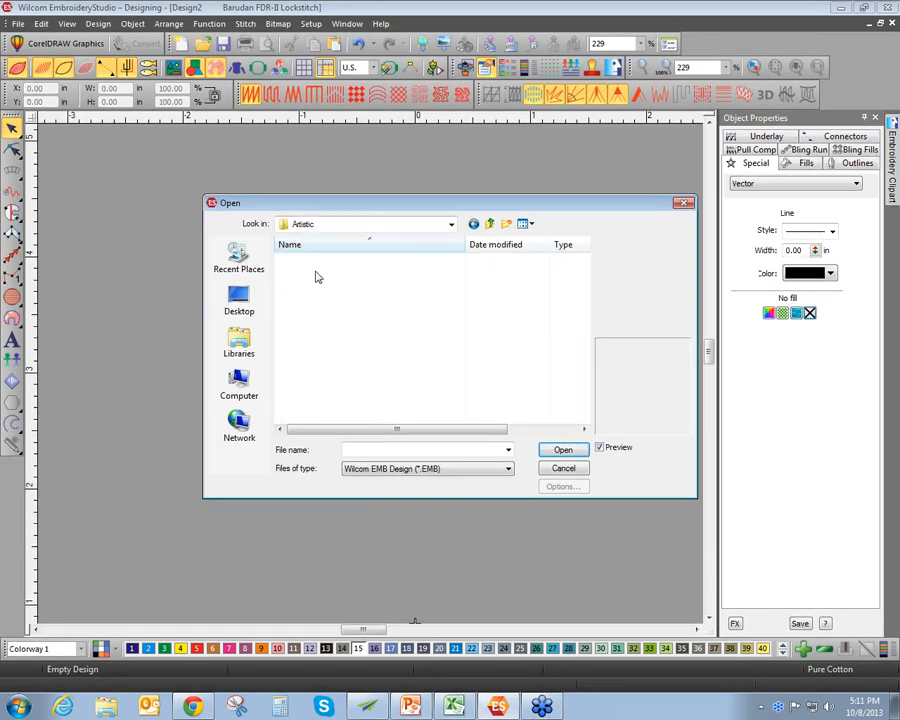
{"action": "left_click", "coordinate": [311, 313]}
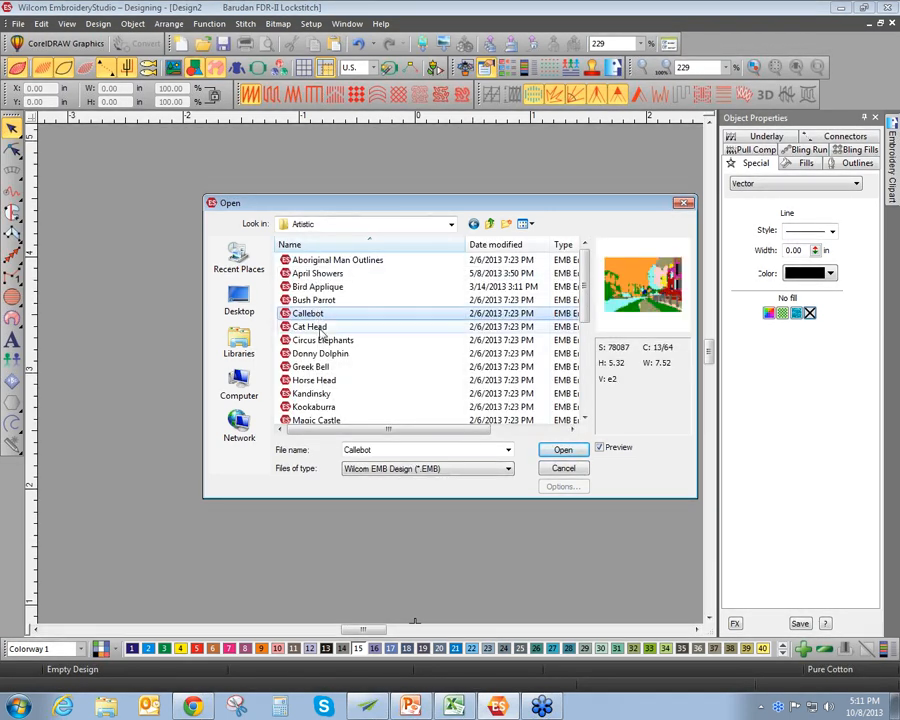
{"action": "left_click", "coordinate": [318, 368]}
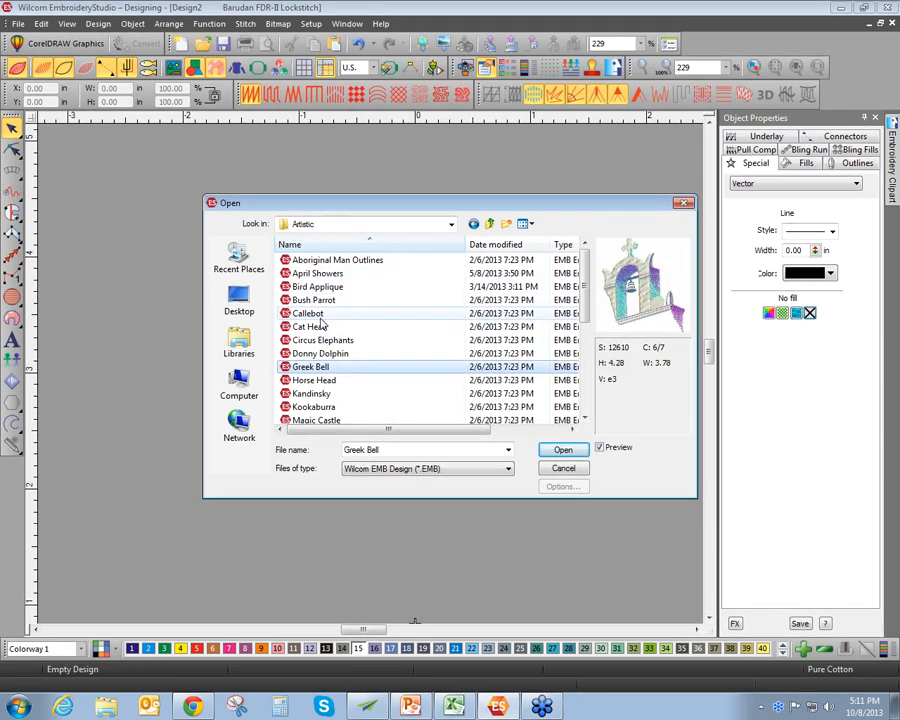
{"action": "double_click", "coordinate": [316, 381]}
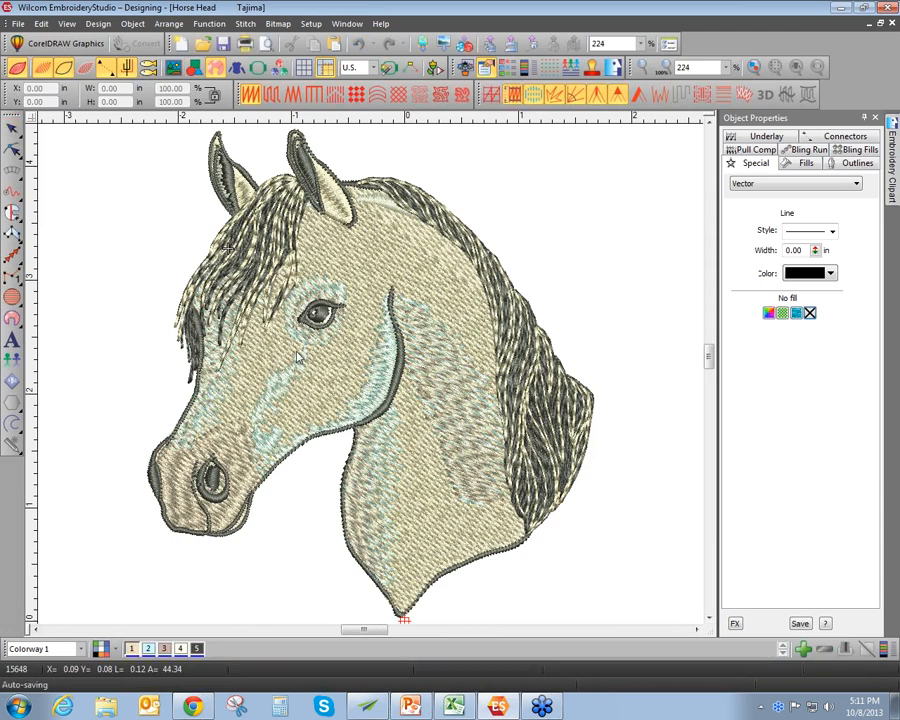
Turn off TrueView for the horse design and set the background color to gray so the stitches stand out
{"action": "scroll", "coordinate": [206, 312], "scroll_direction": "down", "scroll_amount": 2}
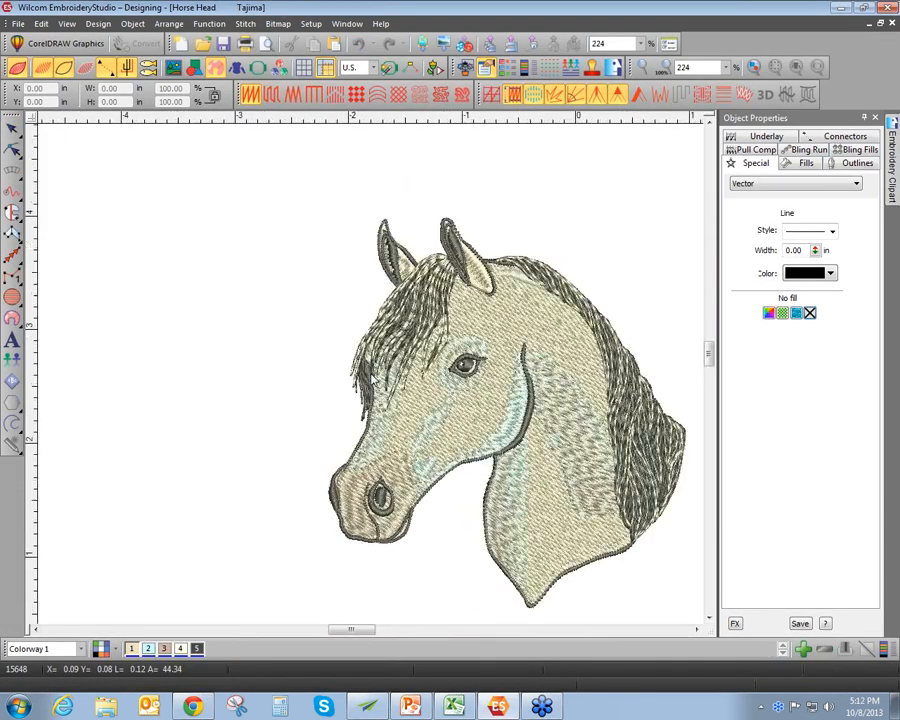
{"action": "scroll", "coordinate": [369, 376], "scroll_direction": "up", "scroll_amount": 2}
{"action": "key", "text": "t"}
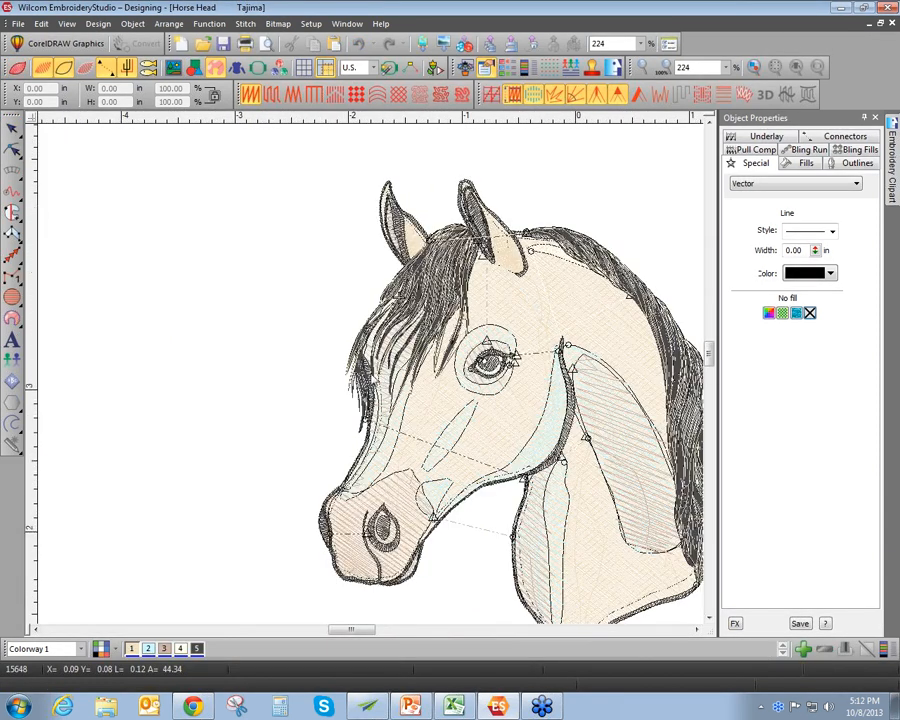
{"action": "scroll", "coordinate": [594, 207], "scroll_direction": "up", "scroll_amount": 2}
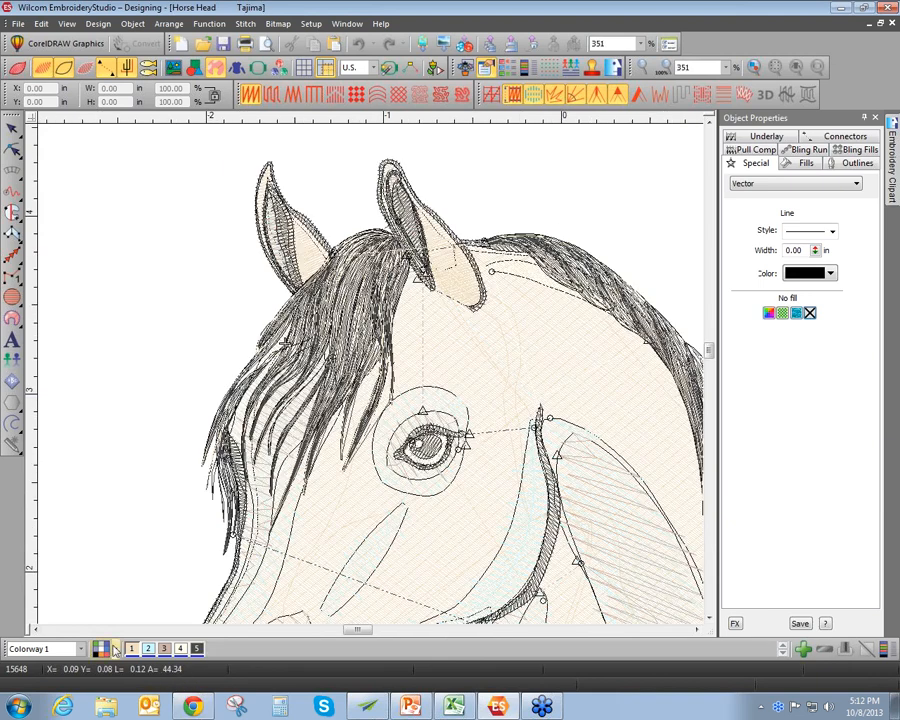
{"action": "mouse_move", "coordinate": [191, 674]}
{"action": "left_click", "coordinate": [323, 642]}
{"action": "left_click", "coordinate": [115, 650]}
{"action": "mouse_move", "coordinate": [190, 667]}
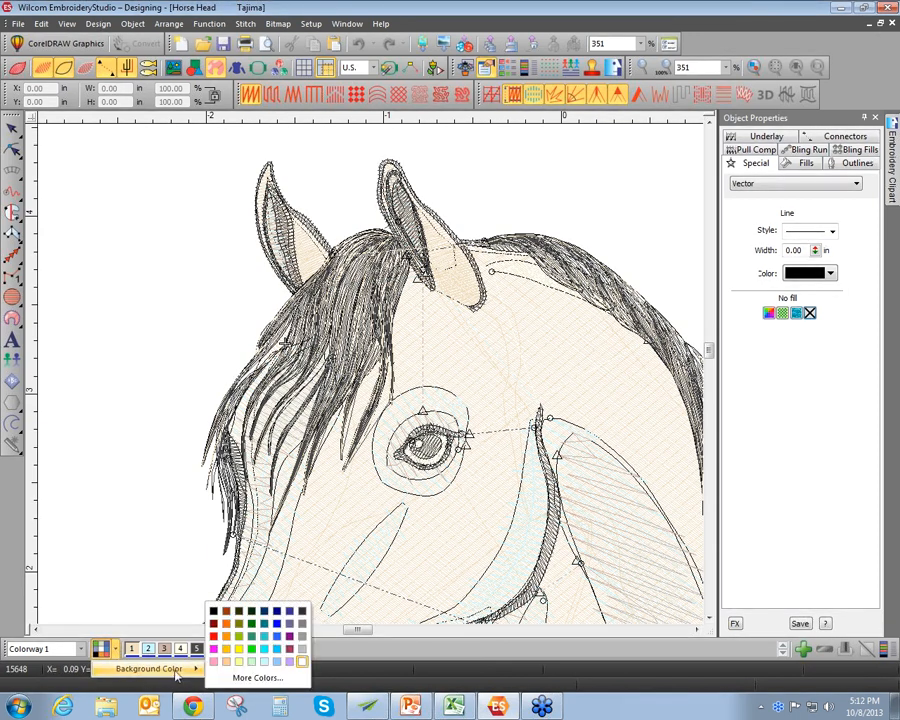
{"action": "left_click", "coordinate": [301, 641]}
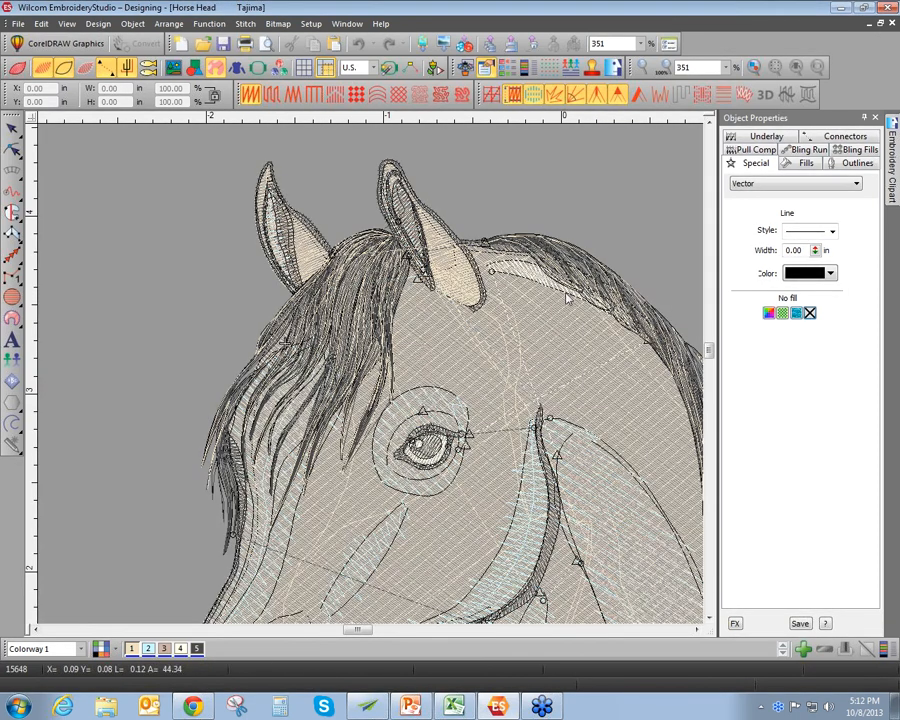
Select the large Complex Fill of the horse's head and turn on its first underlay
{"action": "scroll", "coordinate": [334, 396], "scroll_direction": "down", "scroll_amount": 1}
{"action": "left_click", "coordinate": [334, 396]}
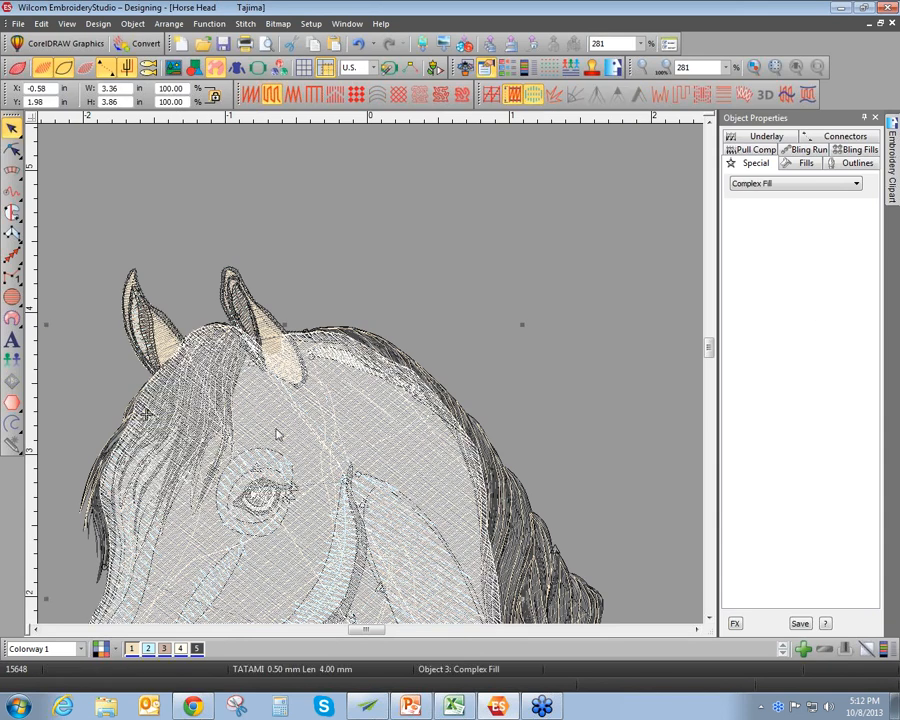
{"action": "left_click", "coordinate": [743, 163]}
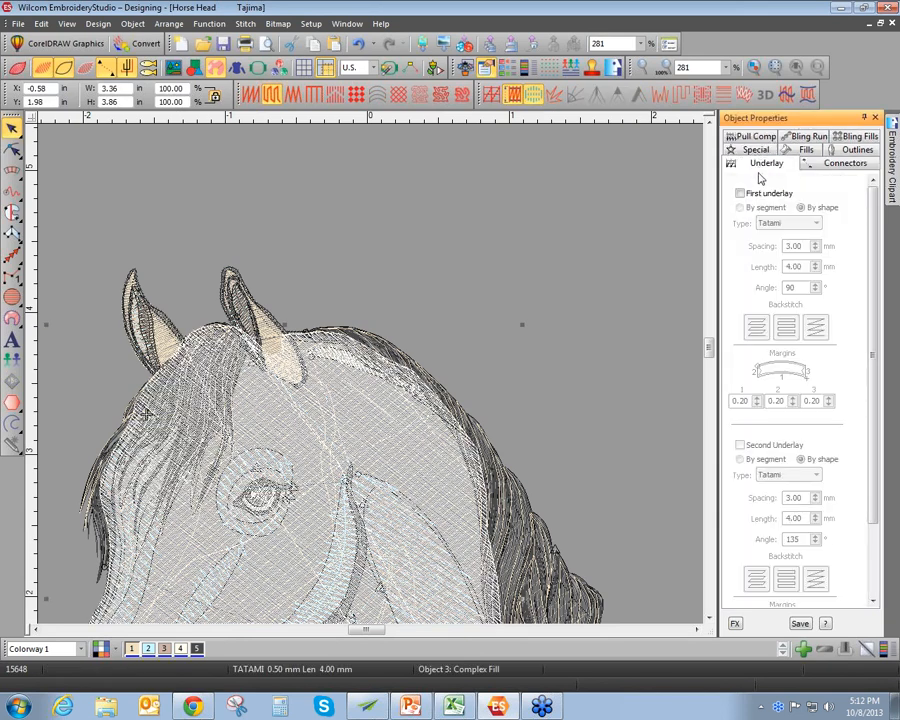
{"action": "left_click", "coordinate": [739, 195]}
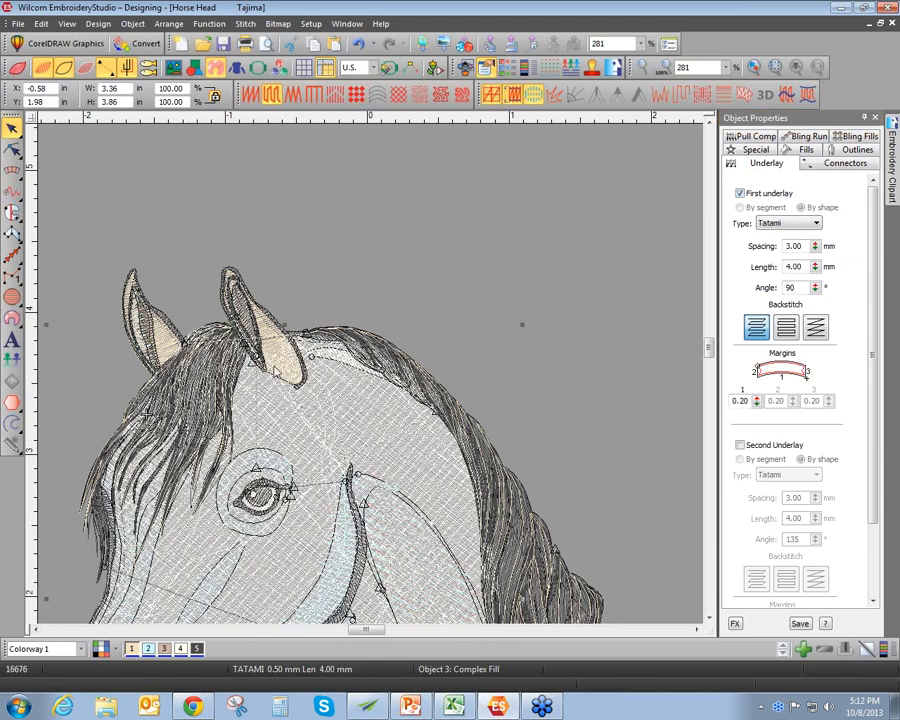
Try the Zigzag type for the first underlay, and switch it back to Tatami
{"action": "left_click", "coordinate": [814, 224]}
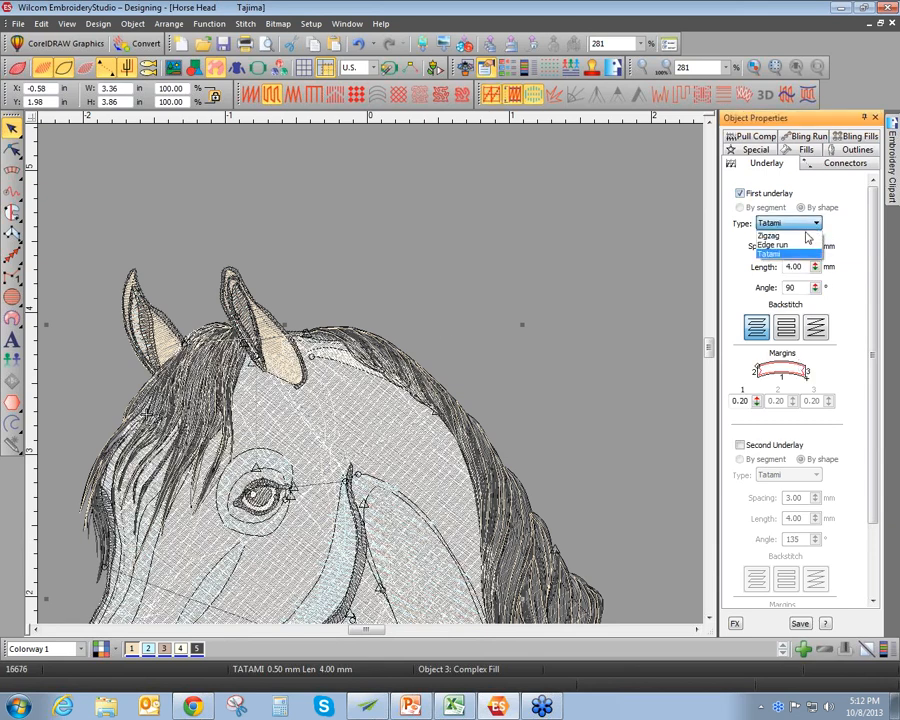
{"action": "left_click", "coordinate": [802, 236]}
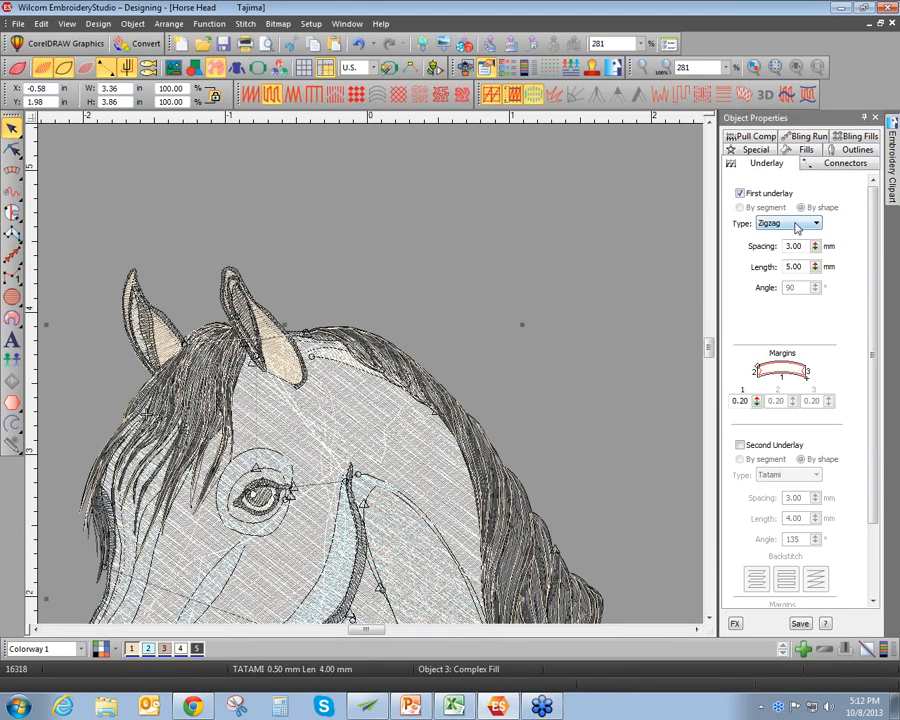
{"action": "left_click", "coordinate": [797, 225]}
{"action": "left_click", "coordinate": [770, 254]}
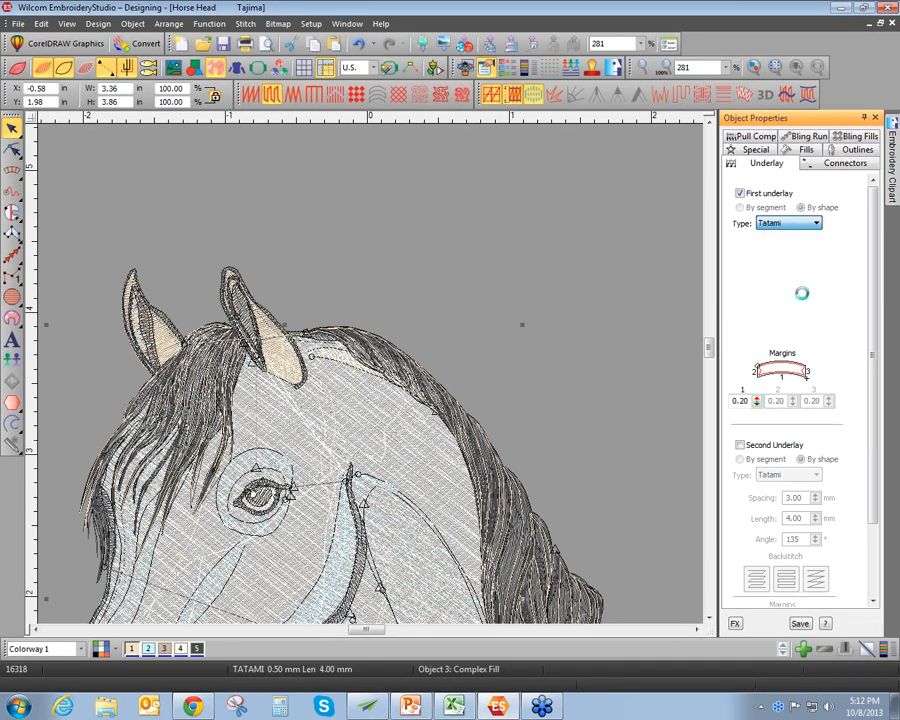
Set the first underlay's angle to 45° and examine its stitches up close above the horse's eye
{"action": "left_click_drag", "start_coordinate": [799, 288], "coordinate": [751, 294]}
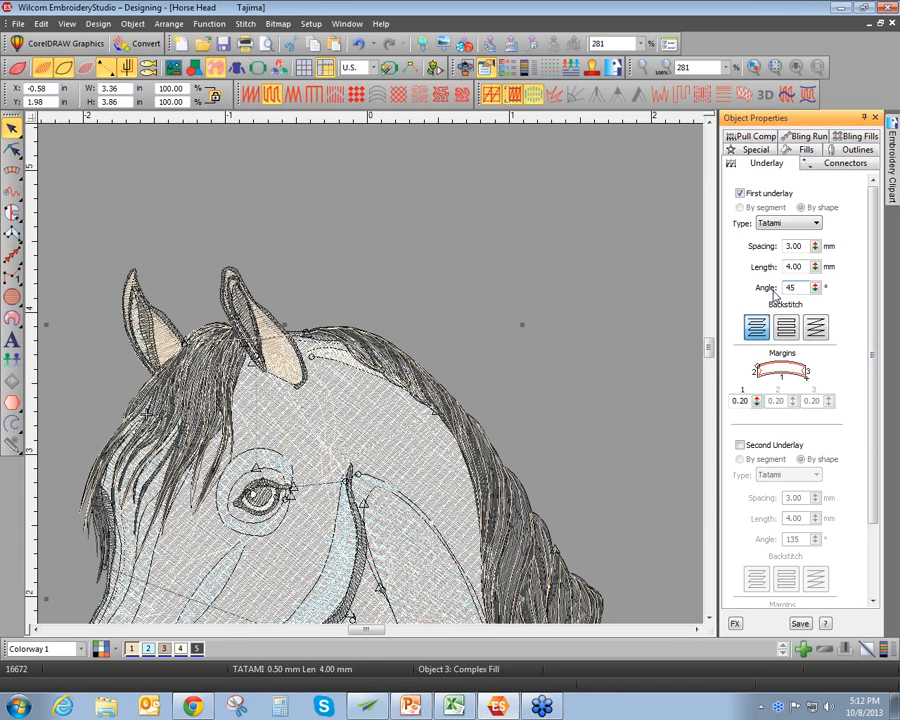
{"action": "key", "text": "Return"}
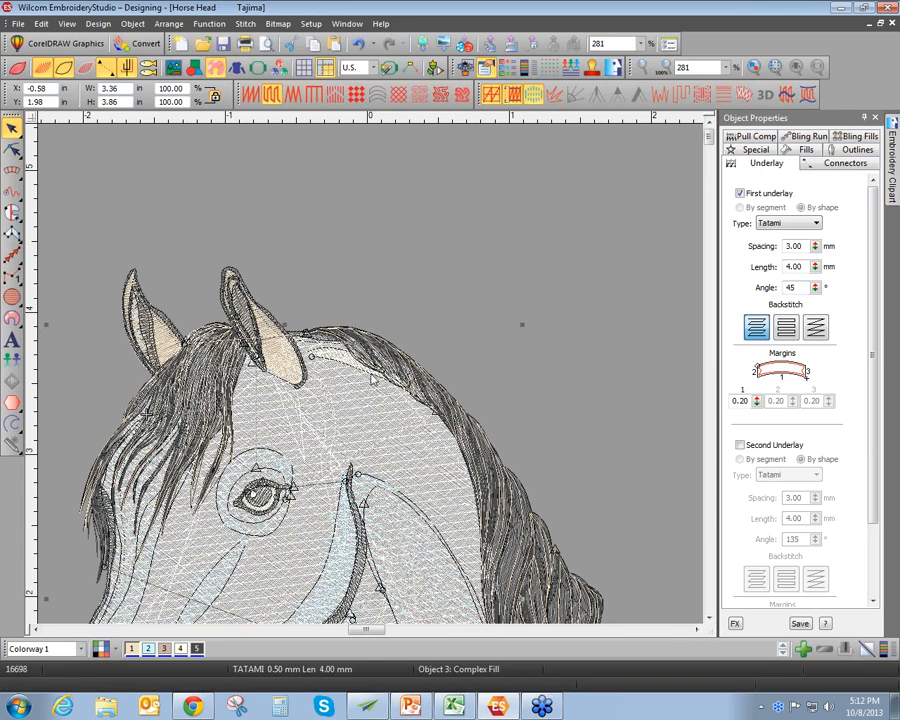
{"action": "scroll", "coordinate": [371, 379], "scroll_direction": "up", "scroll_amount": 2}
{"action": "scroll", "coordinate": [371, 379], "scroll_direction": "up", "scroll_amount": 3}
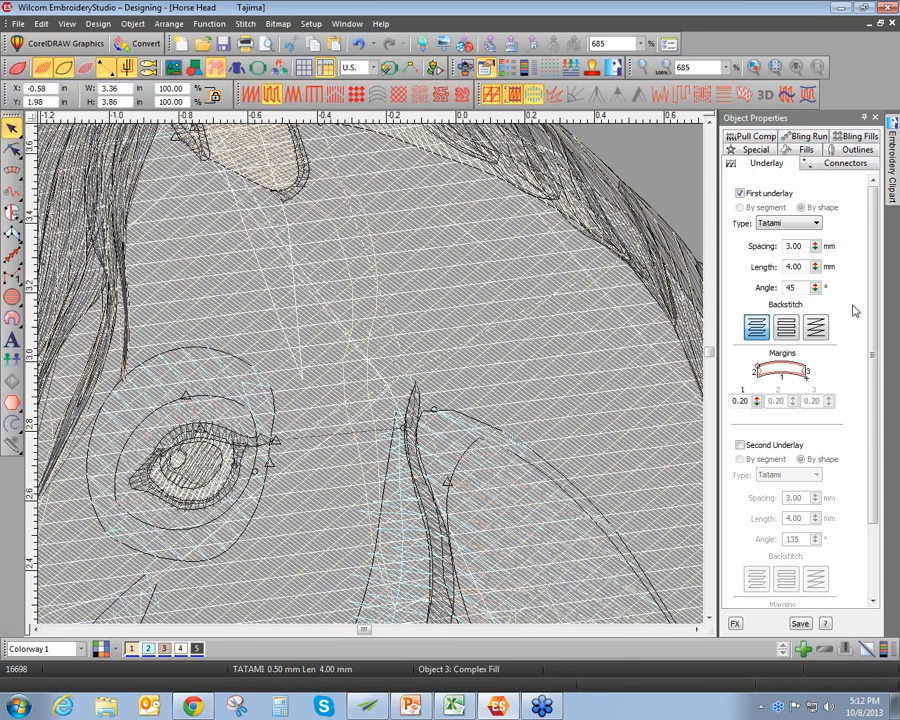
Turn on the second underlay and compare the Edge run and Zigzag types, finishing with Tatami
{"action": "left_click", "coordinate": [742, 446]}
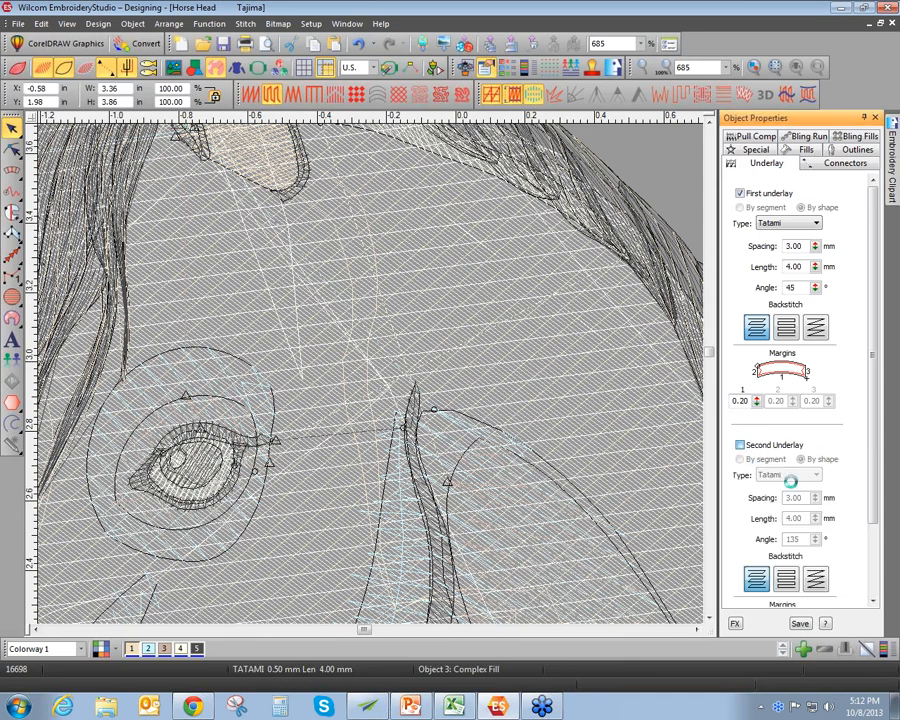
{"action": "left_click", "coordinate": [789, 474]}
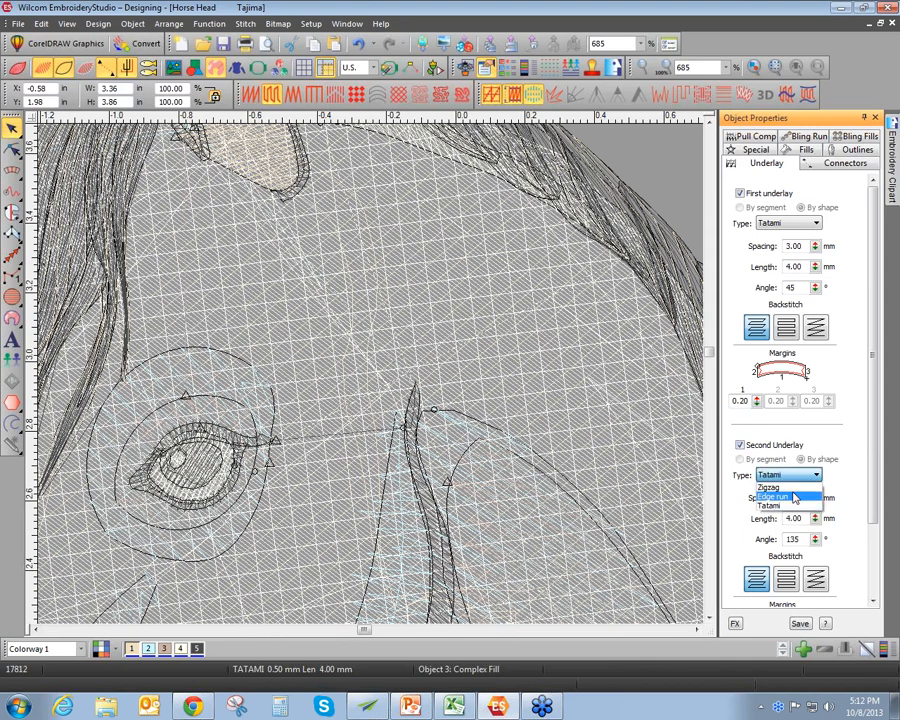
{"action": "left_click", "coordinate": [790, 495]}
{"action": "left_click", "coordinate": [786, 476]}
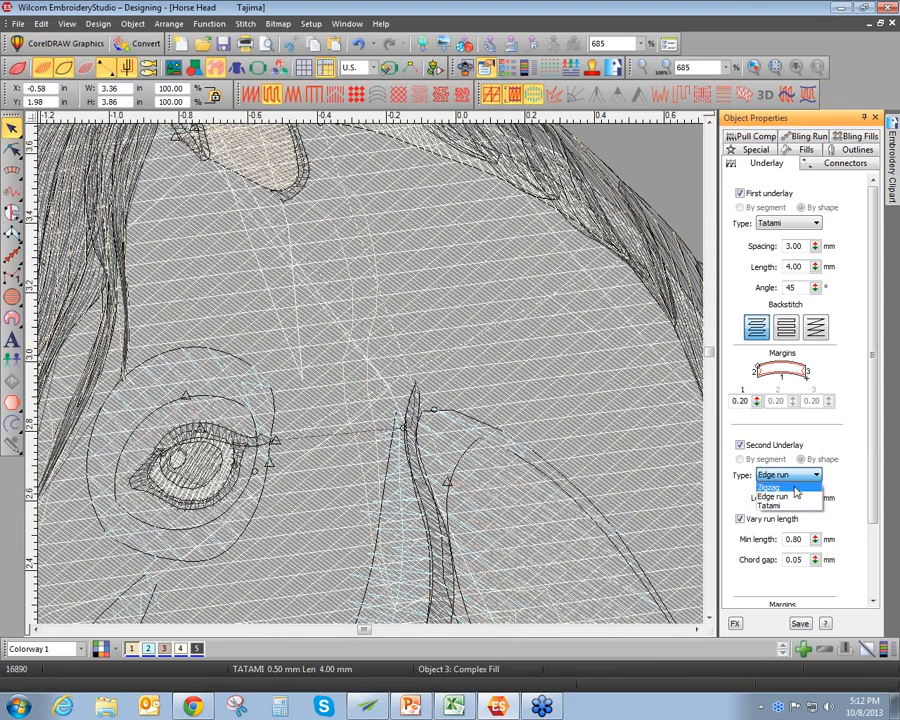
{"action": "left_click", "coordinate": [784, 502]}
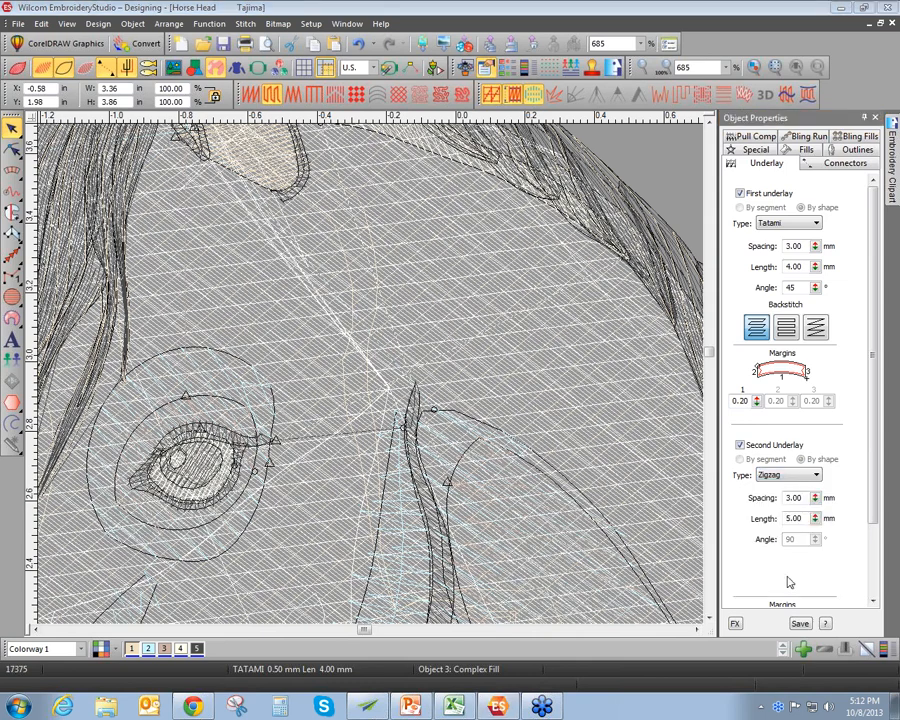
{"action": "left_click", "coordinate": [799, 478]}
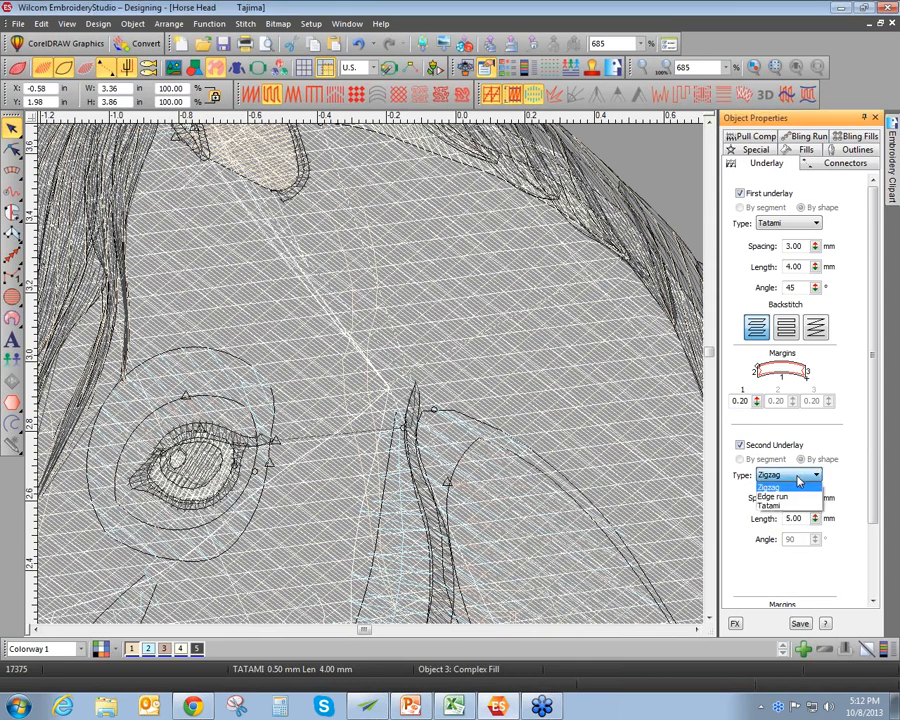
{"action": "left_click", "coordinate": [790, 490]}
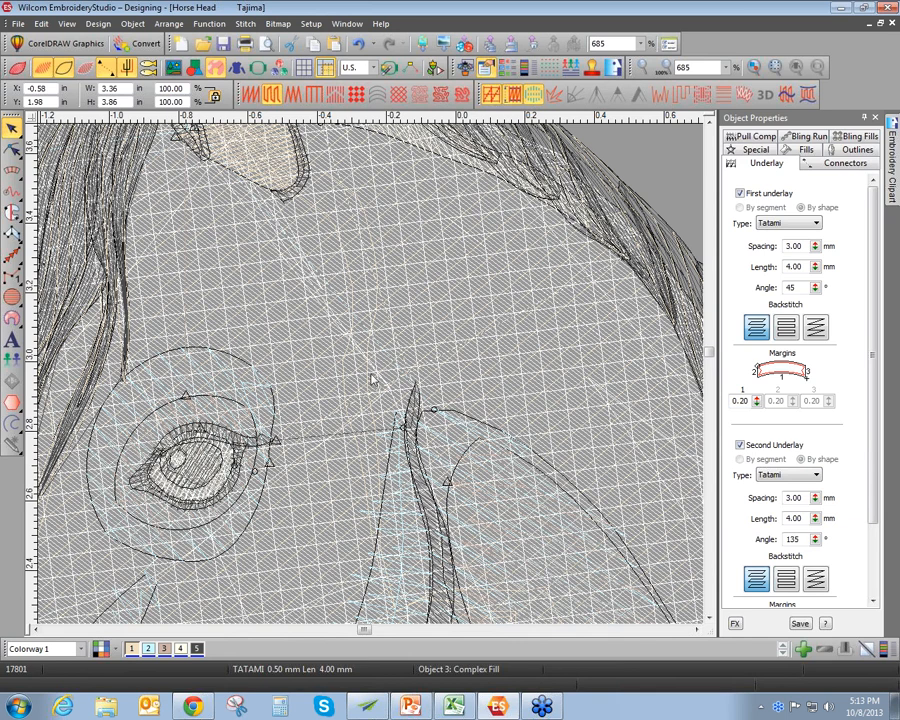
Turn TrueView back on to inspect the horse's head, and deselect the fill
{"action": "scroll", "coordinate": [371, 378], "scroll_direction": "down", "scroll_amount": 1}
{"action": "key", "text": "t"}
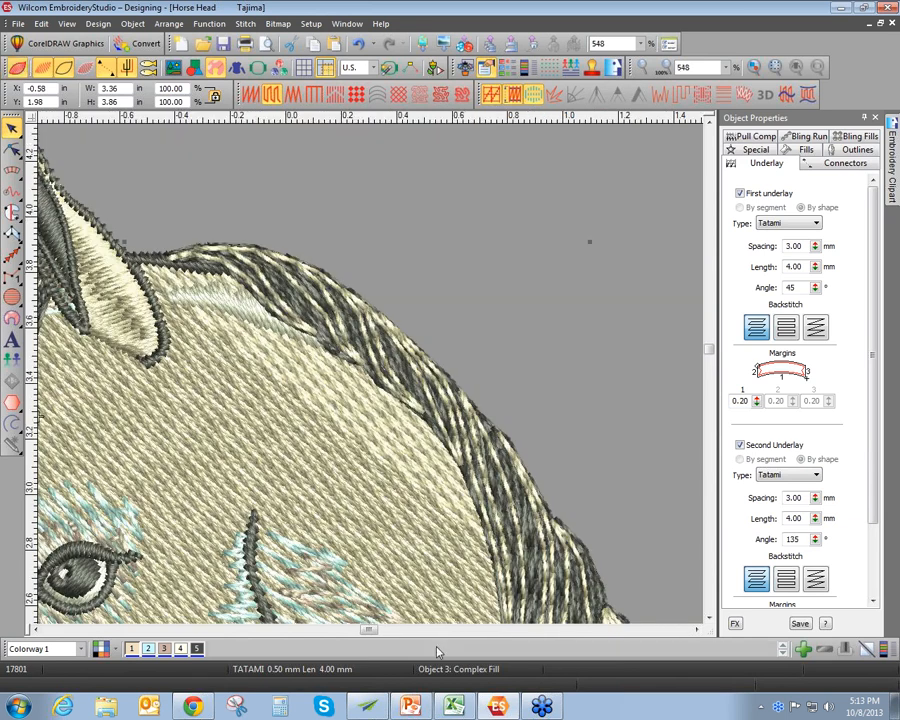
{"action": "left_click_drag", "start_coordinate": [368, 628], "coordinate": [357, 629]}
{"action": "scroll", "coordinate": [372, 378], "scroll_direction": "down", "scroll_amount": 3}
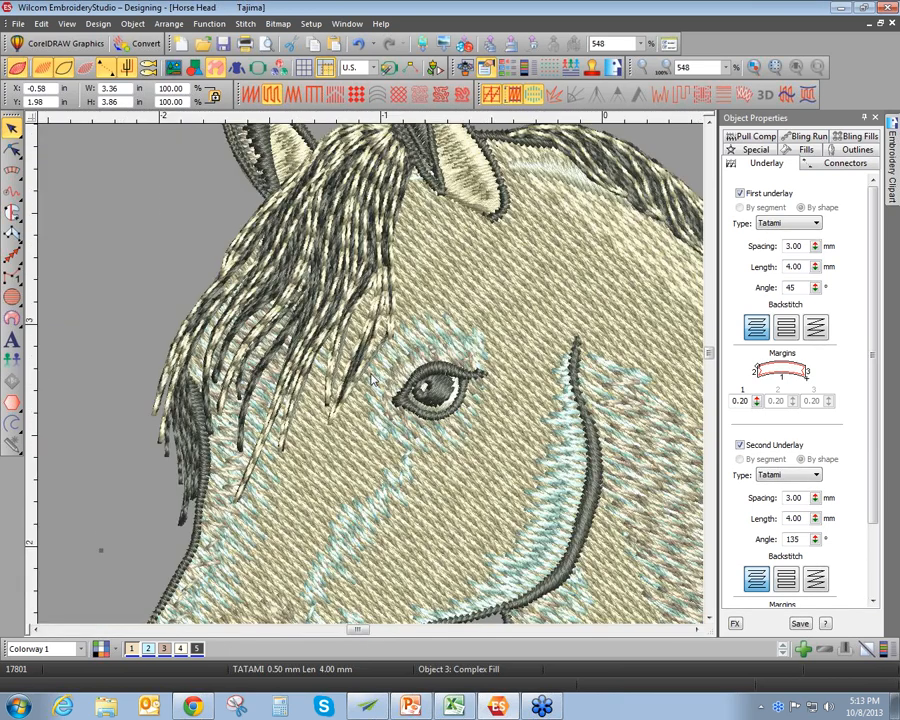
{"action": "scroll", "coordinate": [372, 379], "scroll_direction": "down", "scroll_amount": 2}
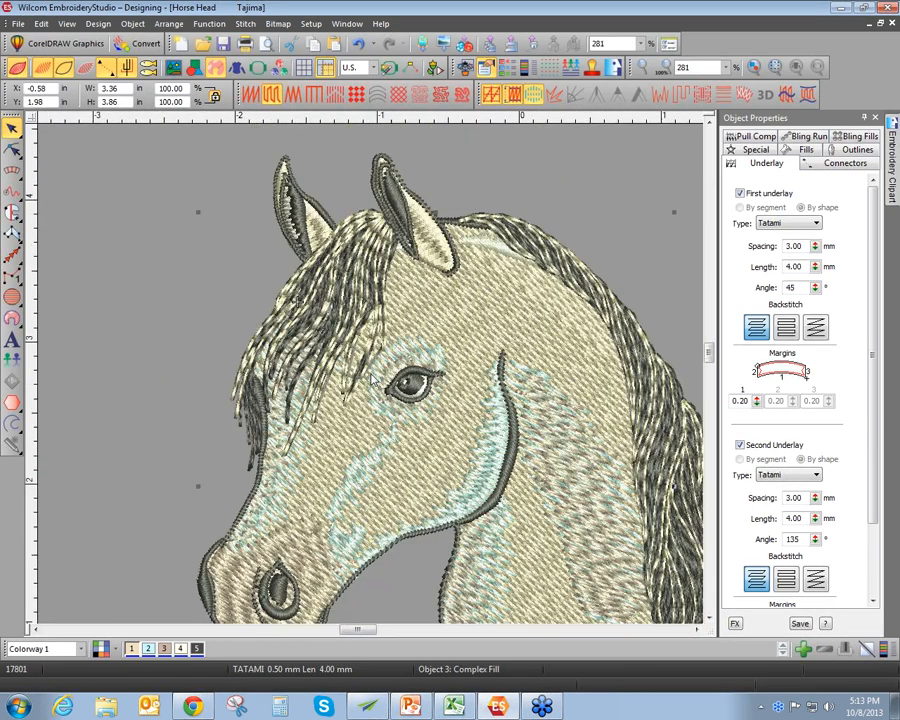
{"action": "left_click", "coordinate": [83, 260]}
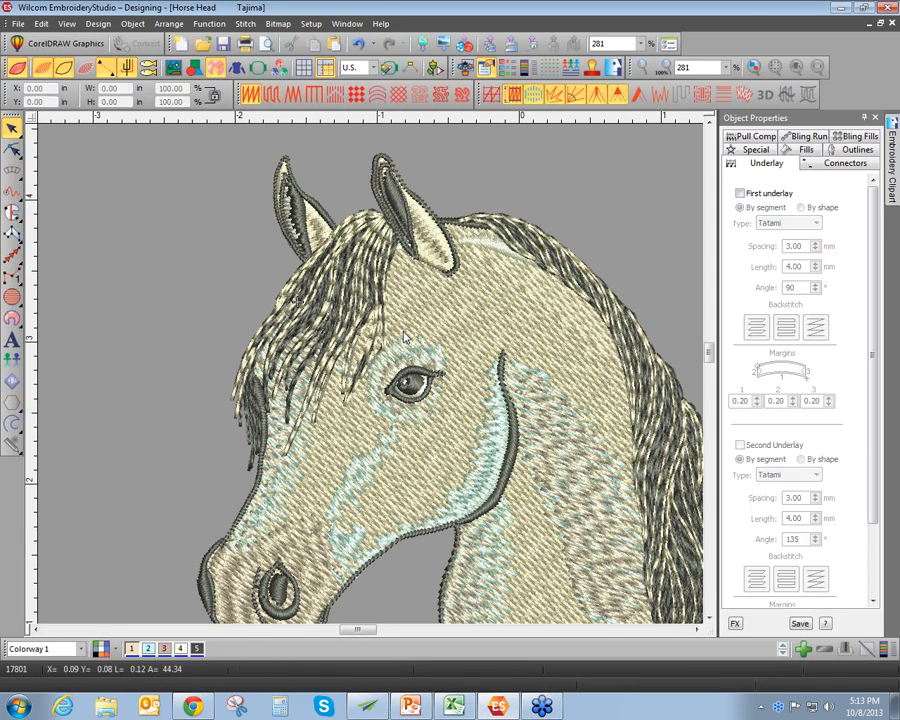
Capture the horse head design as a virtual decoration bitmap at 600 DPI
{"action": "left_click", "coordinate": [17, 23]}
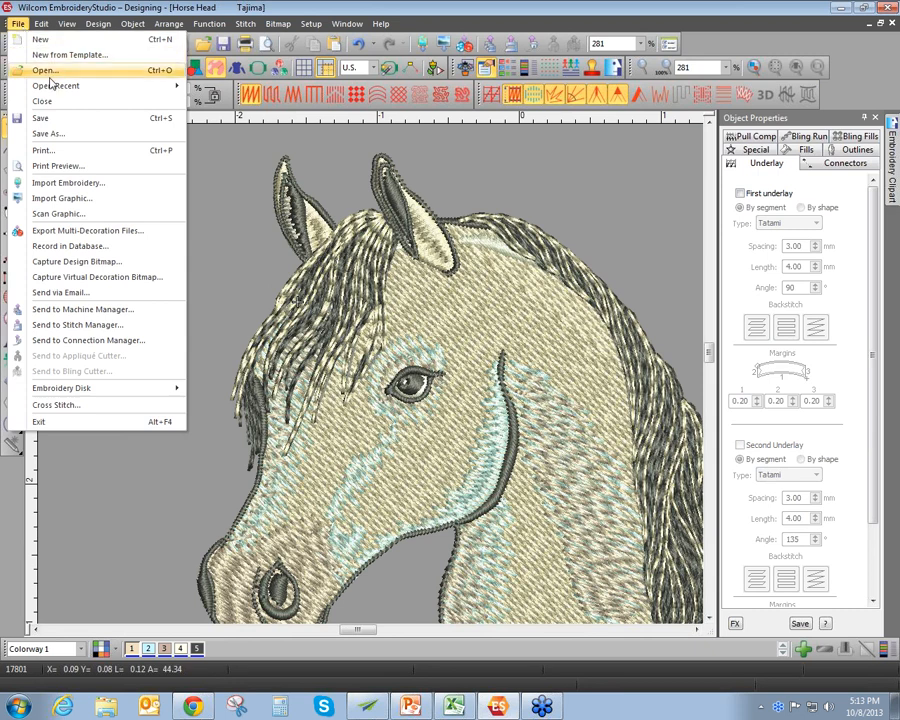
{"action": "left_click", "coordinate": [87, 277]}
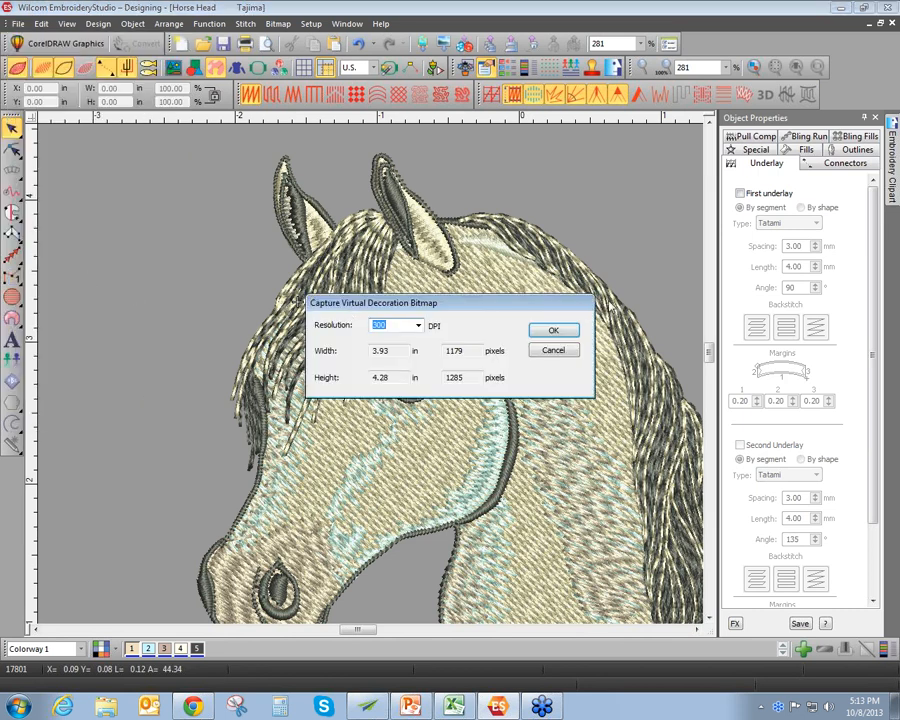
{"action": "left_click", "coordinate": [418, 325]}
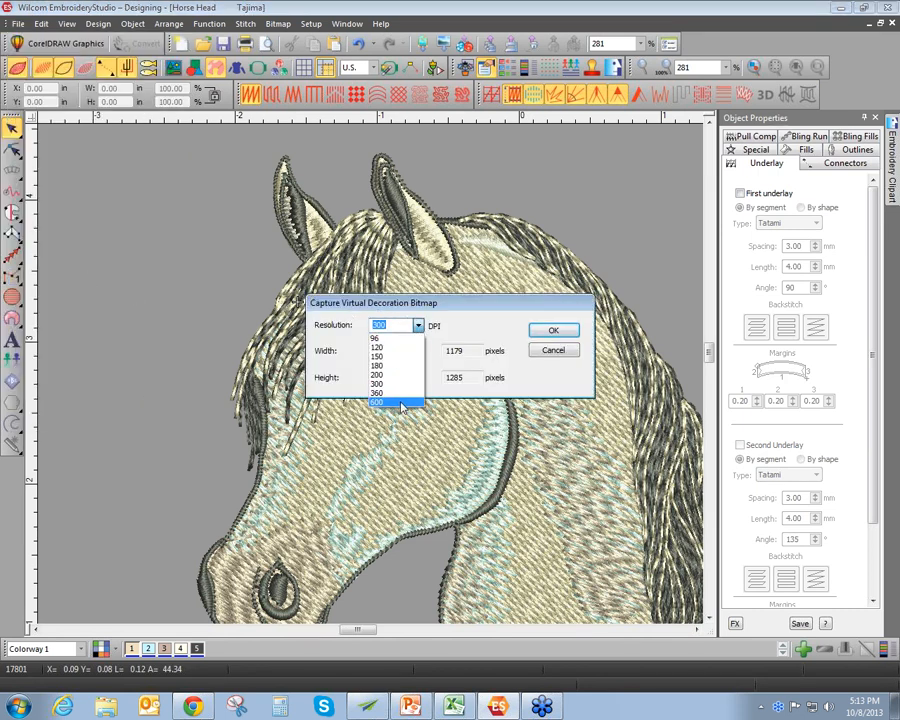
{"action": "left_click", "coordinate": [399, 405]}
{"action": "left_click", "coordinate": [552, 330]}
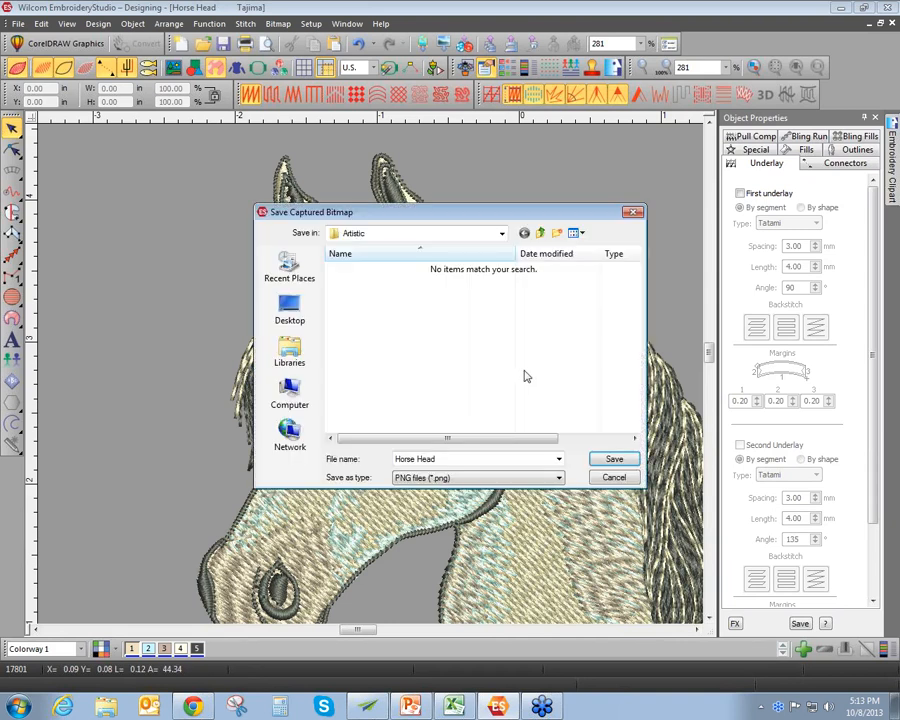
Save the captured bitmap as the PNG file Horse Head_2 in the WILCOM Demo Folder under My Documents
{"action": "left_click", "coordinate": [501, 235]}
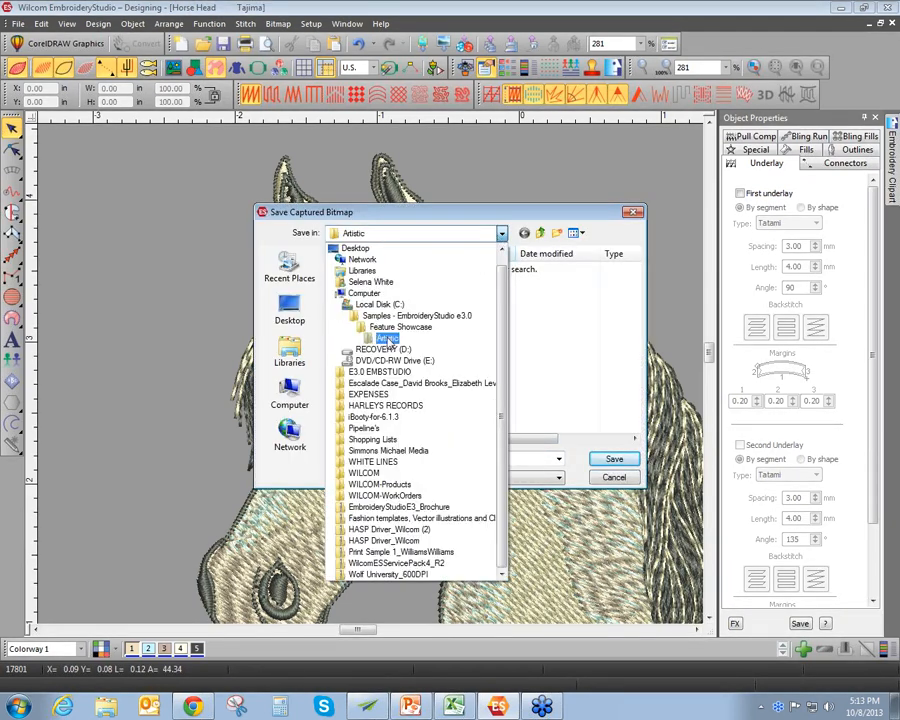
{"action": "left_click", "coordinate": [347, 284]}
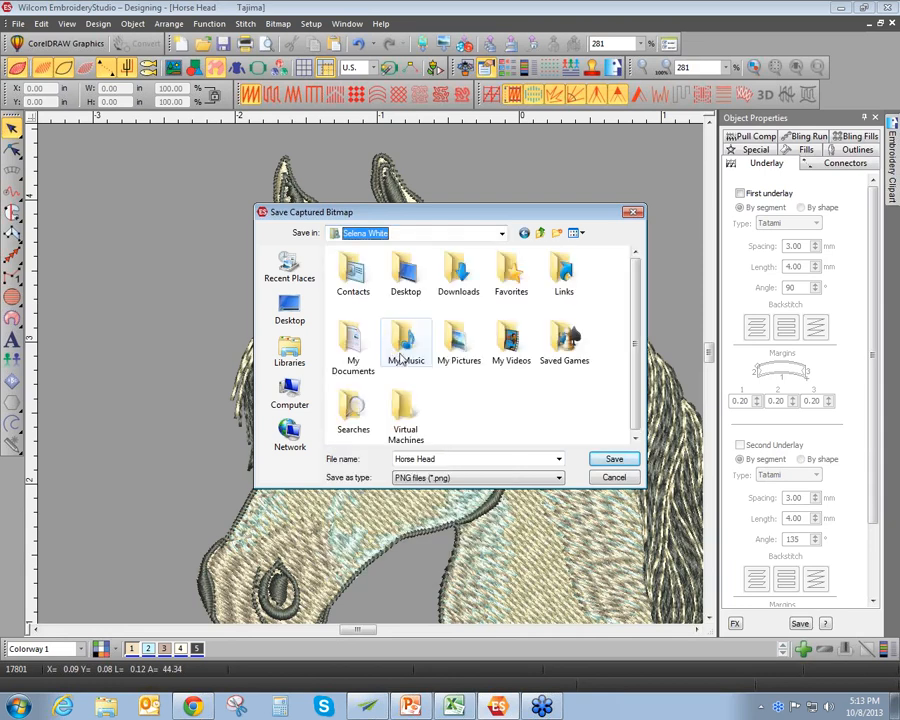
{"action": "left_click", "coordinate": [356, 366]}
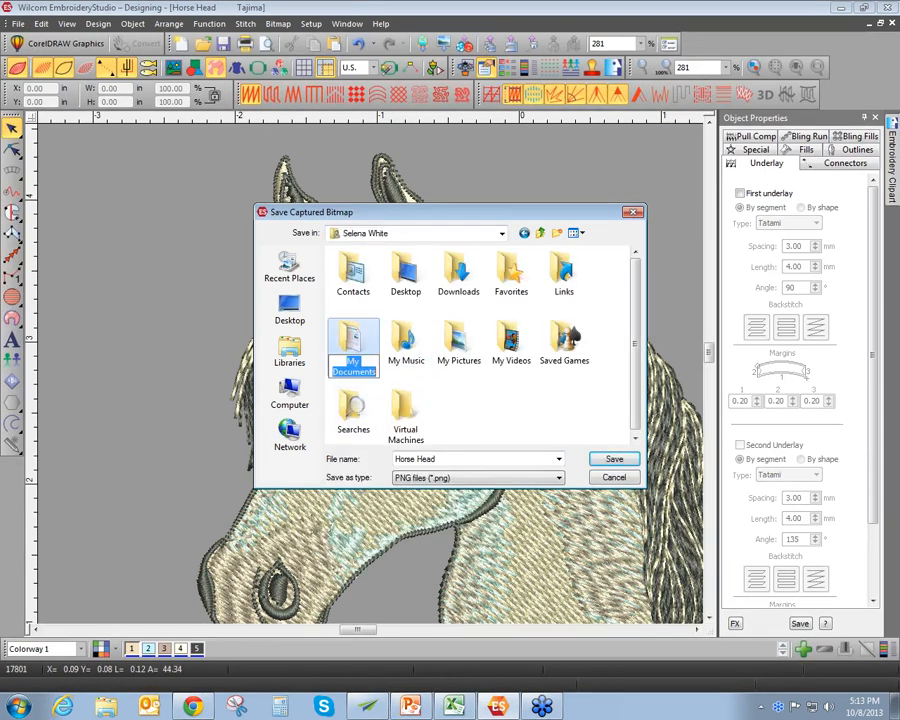
{"action": "double_click", "coordinate": [348, 368]}
{"action": "double_click", "coordinate": [362, 428]}
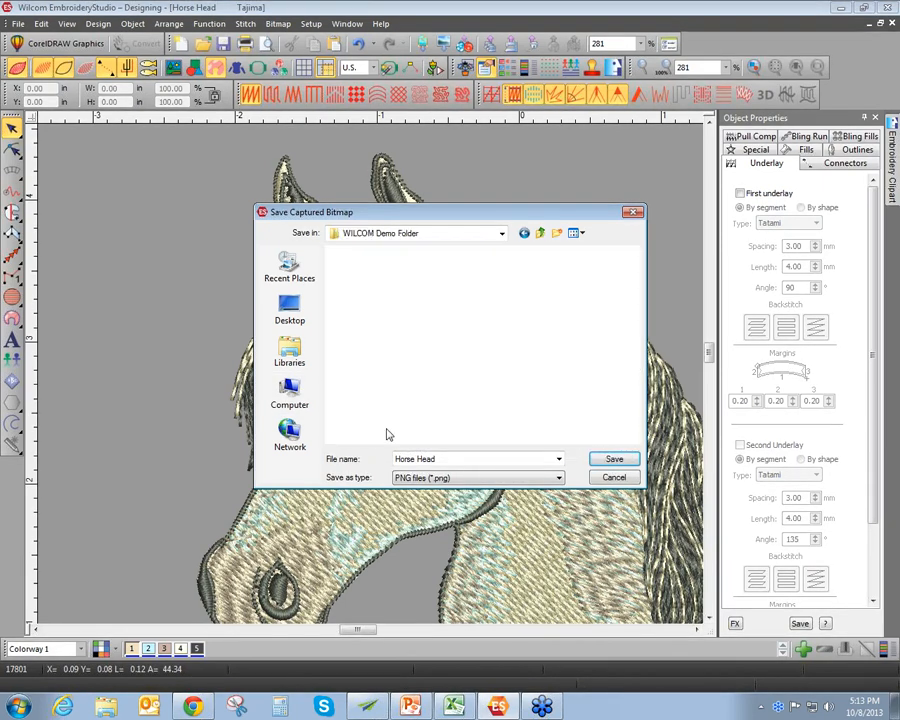
{"action": "left_click_drag", "start_coordinate": [456, 458], "coordinate": [395, 458]}
{"action": "left_click", "coordinate": [438, 459]}
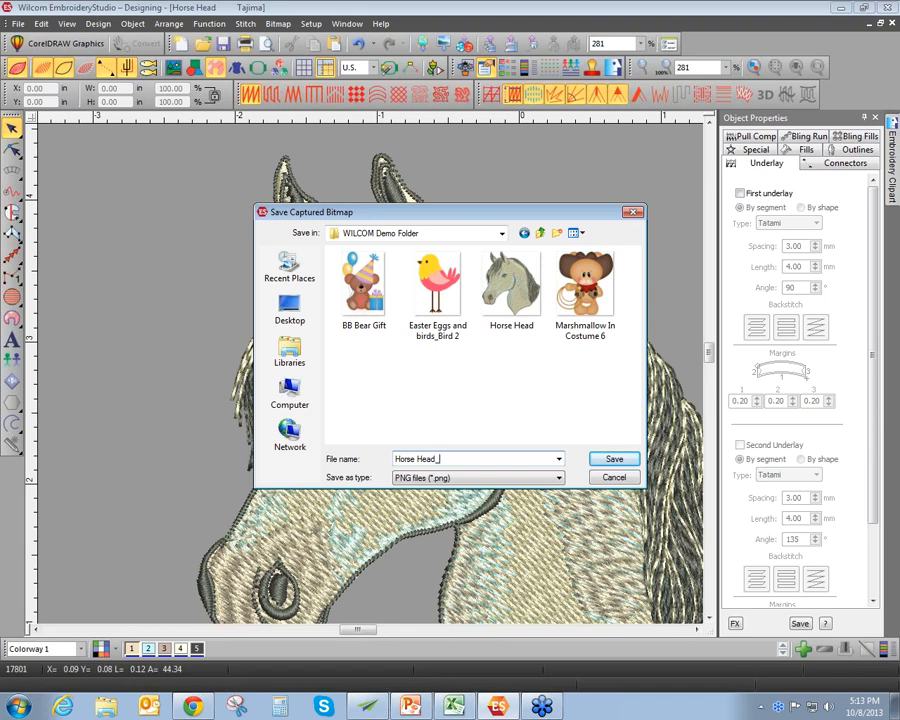
{"action": "left_click", "coordinate": [614, 459]}
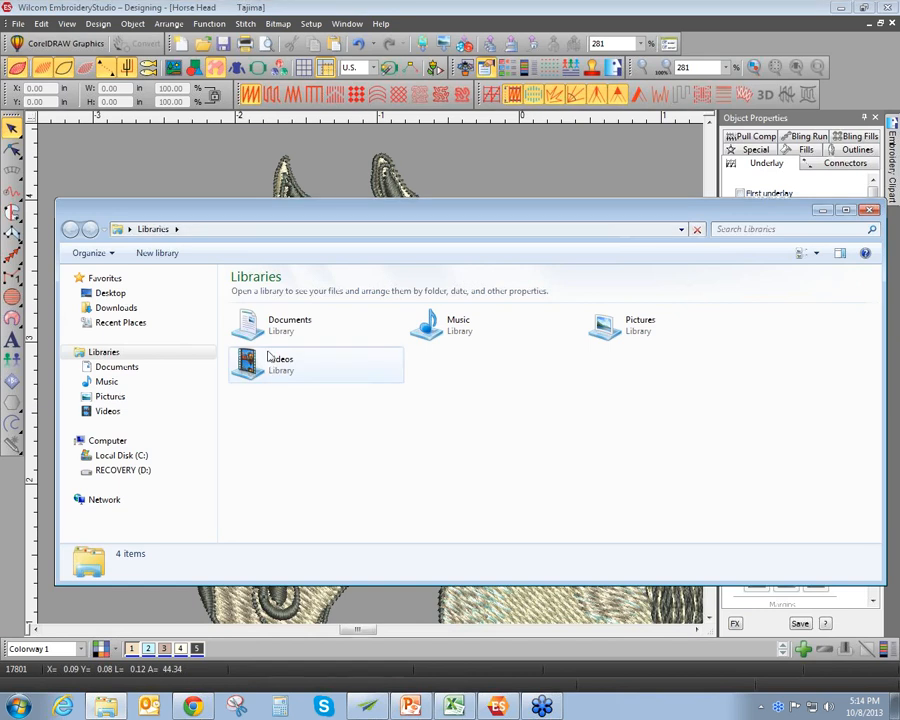
Browse to the WILCOM Demo Folder in My Documents and open the Horse Head_2 image in Windows Photo Viewer
{"action": "left_click", "coordinate": [76, 367]}
{"action": "left_click", "coordinate": [137, 381]}
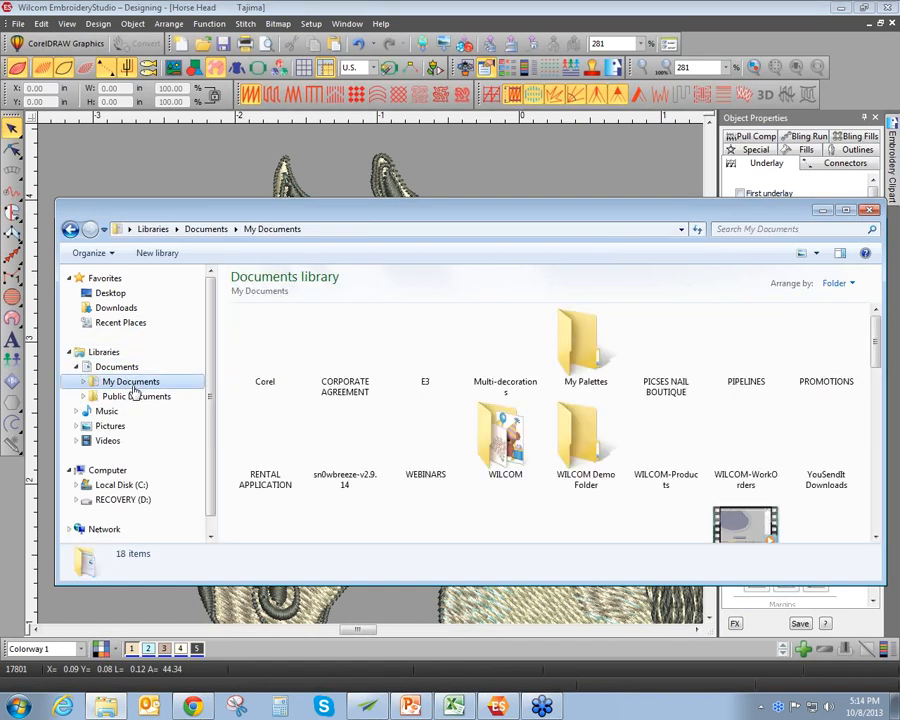
{"action": "double_click", "coordinate": [580, 438]}
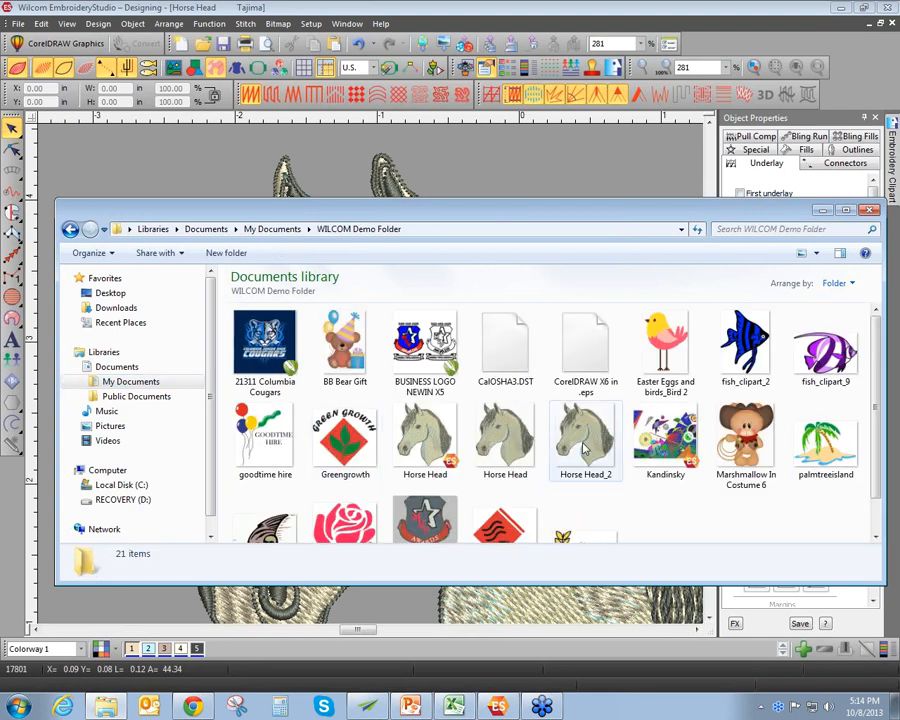
{"action": "left_click", "coordinate": [584, 447]}
{"action": "double_click", "coordinate": [590, 455]}
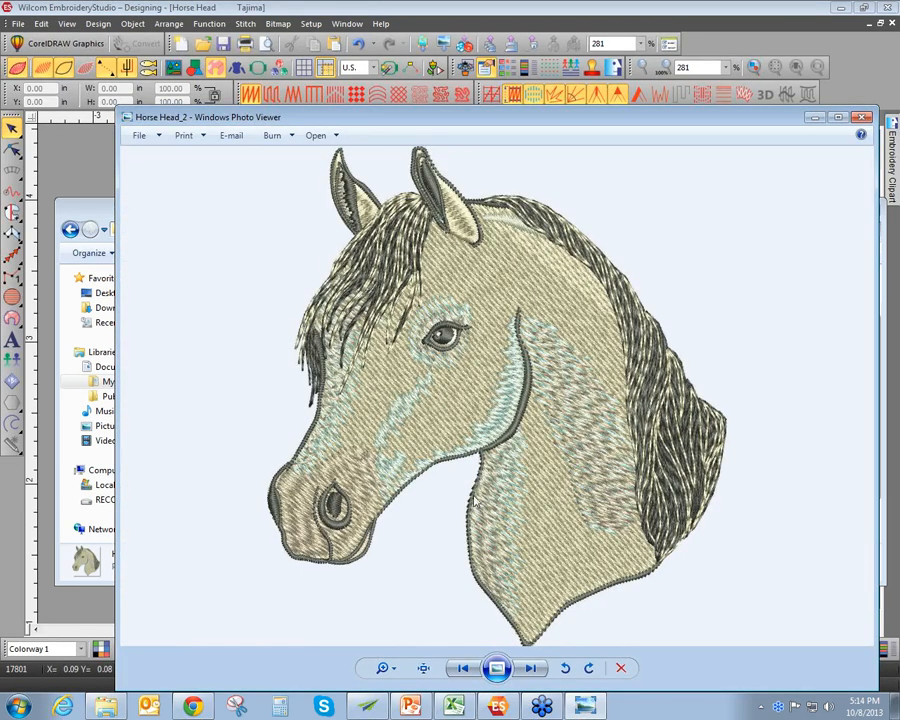
Examine the captured image's stitch detail around the horse's jaw and neck, and return to the embroidery design
{"action": "scroll", "coordinate": [490, 490], "scroll_direction": "up", "scroll_amount": 1}
{"action": "scroll", "coordinate": [490, 492], "scroll_direction": "up", "scroll_amount": 1}
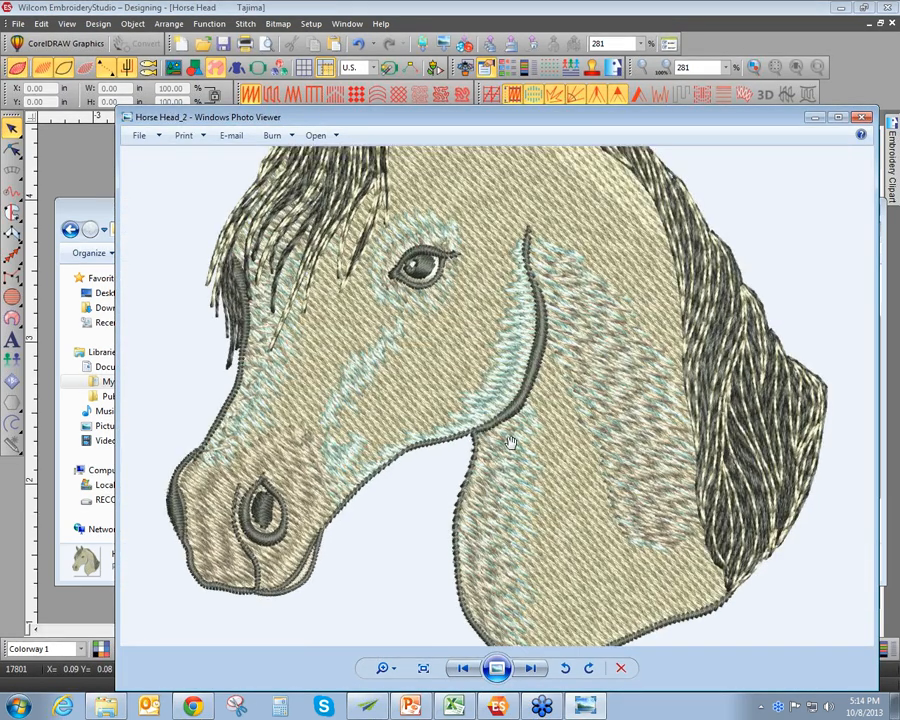
{"action": "scroll", "coordinate": [510, 436], "scroll_direction": "up", "scroll_amount": 1}
{"action": "scroll", "coordinate": [510, 436], "scroll_direction": "up", "scroll_amount": 2}
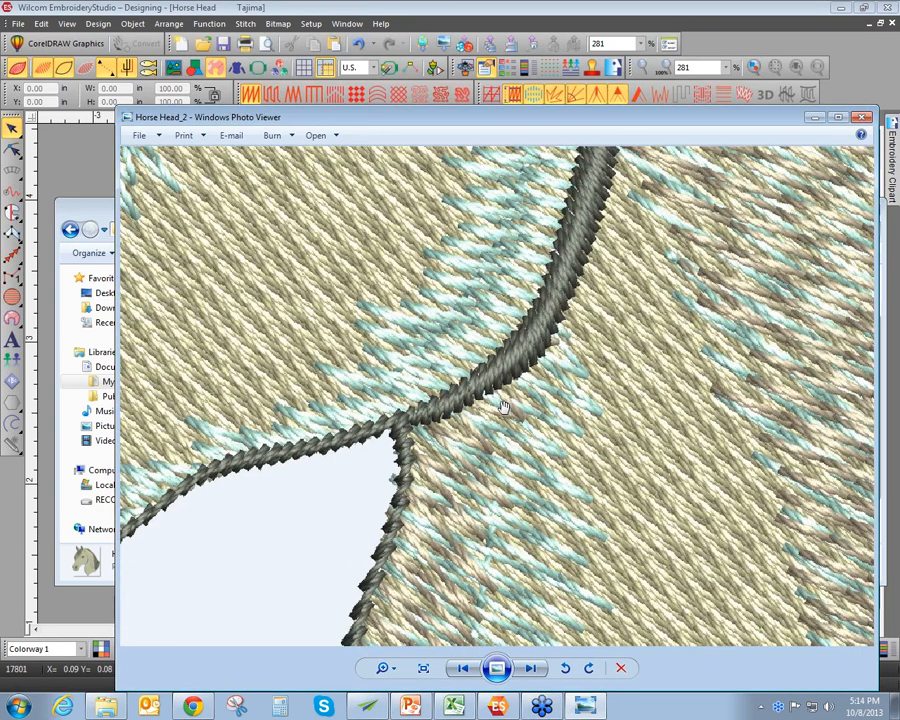
{"action": "scroll", "coordinate": [503, 404], "scroll_direction": "down", "scroll_amount": 1}
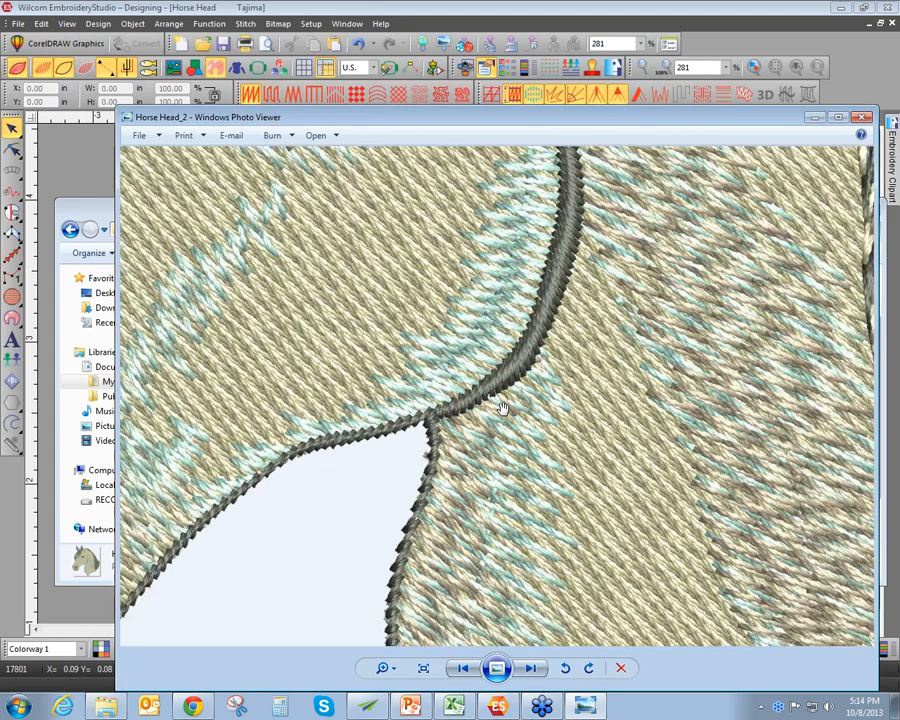
{"action": "scroll", "coordinate": [503, 404], "scroll_direction": "down", "scroll_amount": 3}
{"action": "scroll", "coordinate": [355, 290], "scroll_direction": "up", "scroll_amount": 1}
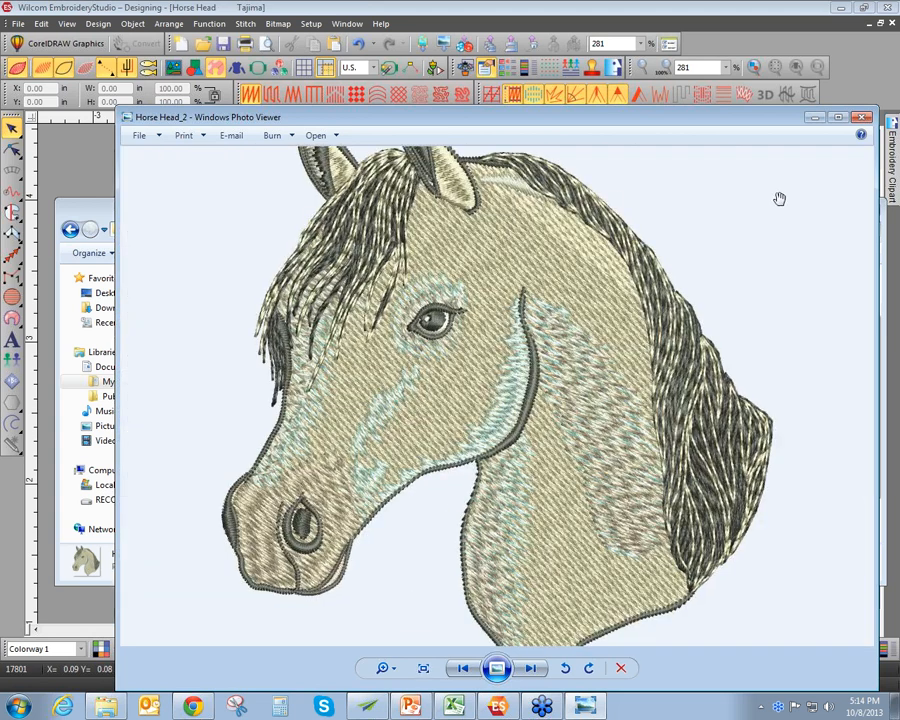
{"action": "left_click", "coordinate": [863, 119]}
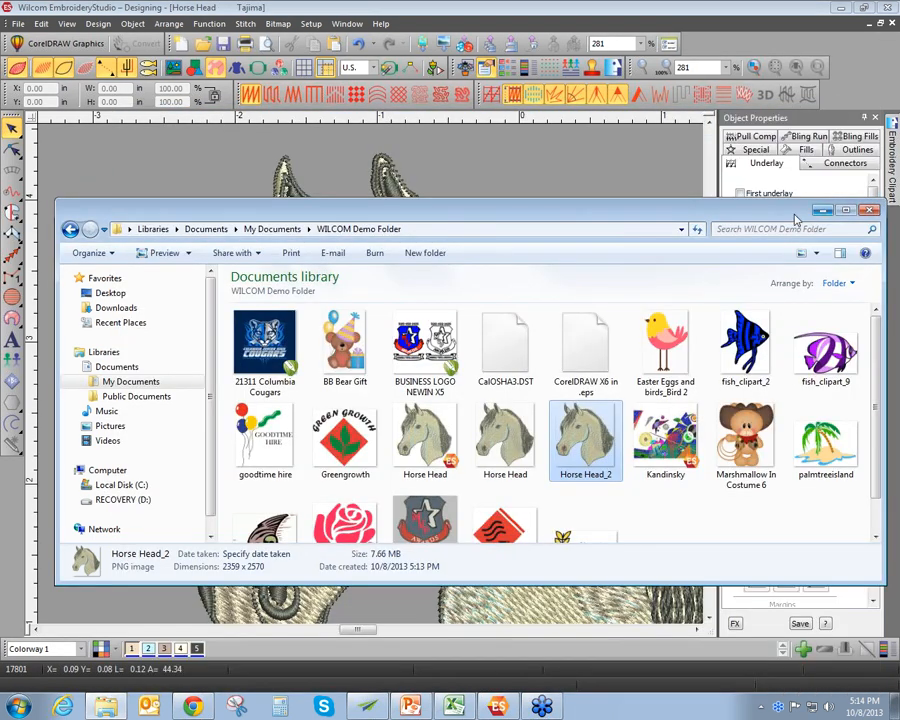
{"action": "left_click_drag", "start_coordinate": [730, 216], "coordinate": [648, 220]}
{"action": "left_click", "coordinate": [789, 215]}
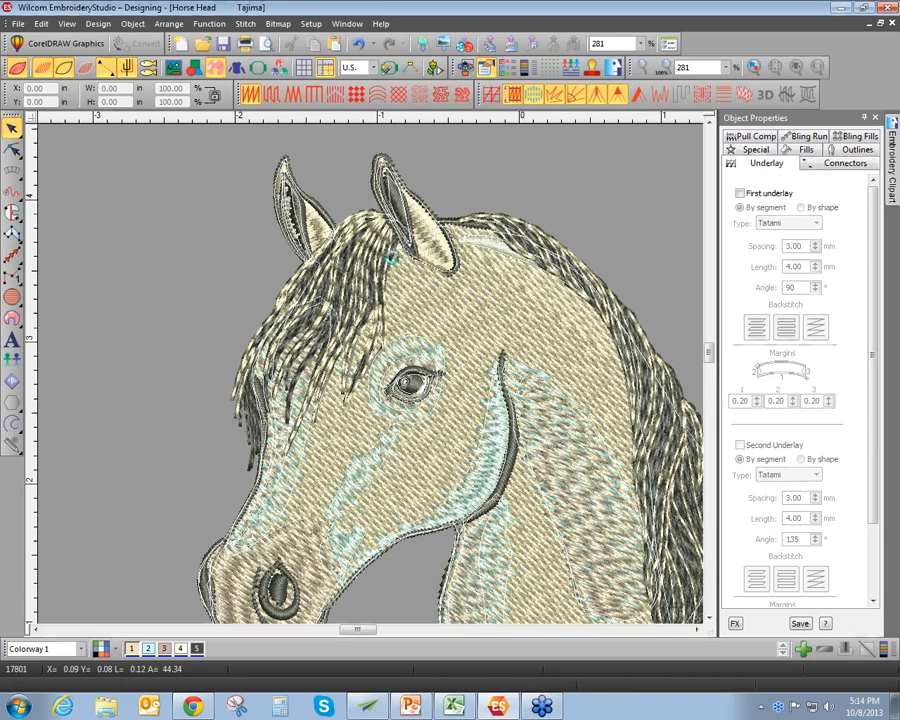
Select the entire horse head design and convert the embroidery to graphics in CorelDRAW Graphics mode
{"action": "key", "text": "ctrl+a"}
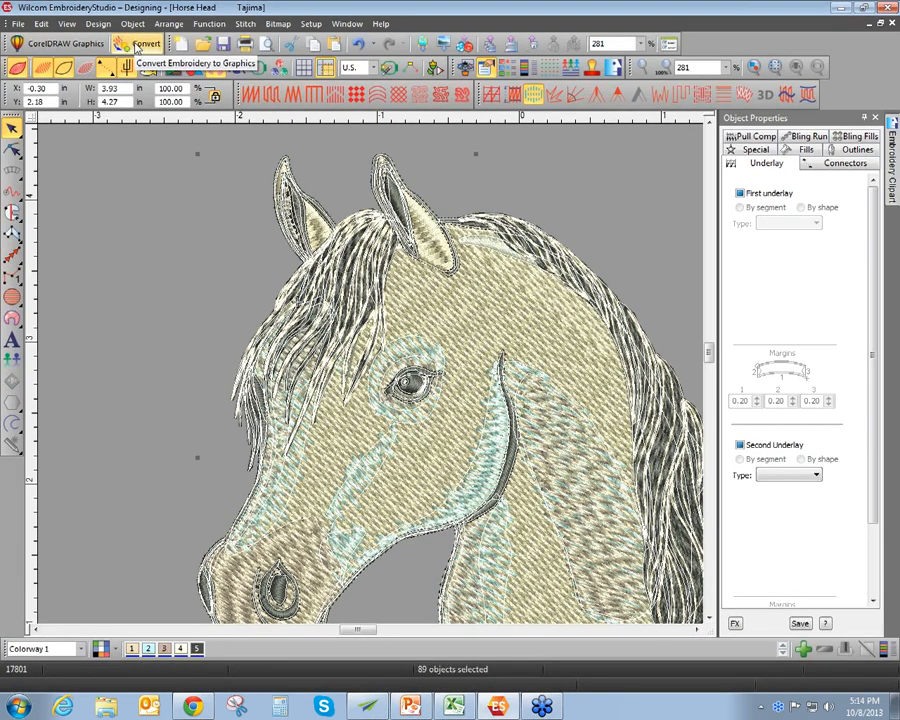
{"action": "left_click", "coordinate": [137, 48]}
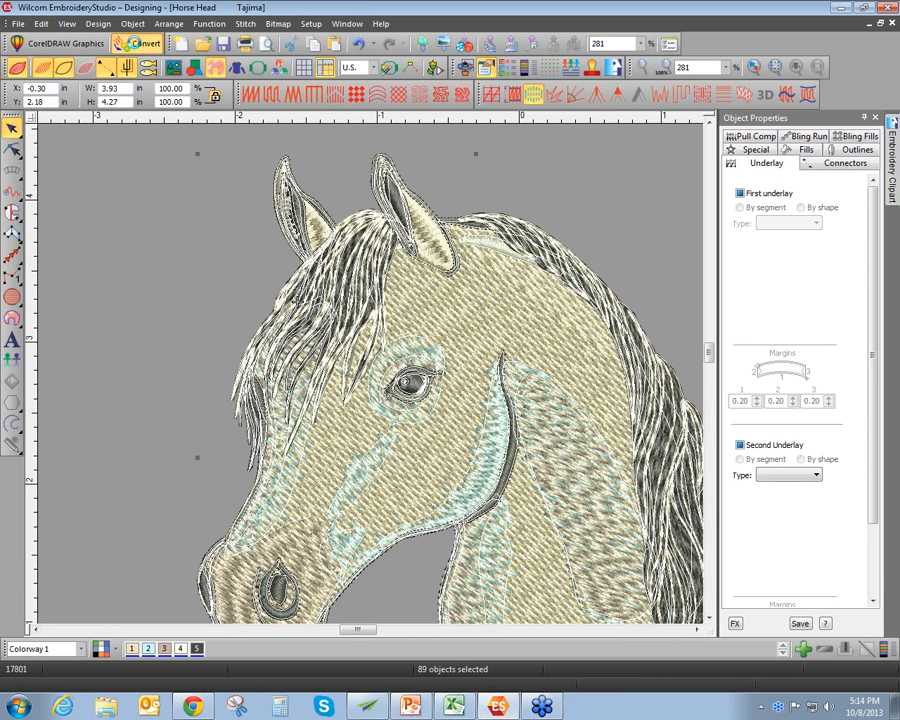
{"action": "left_click", "coordinate": [136, 46]}
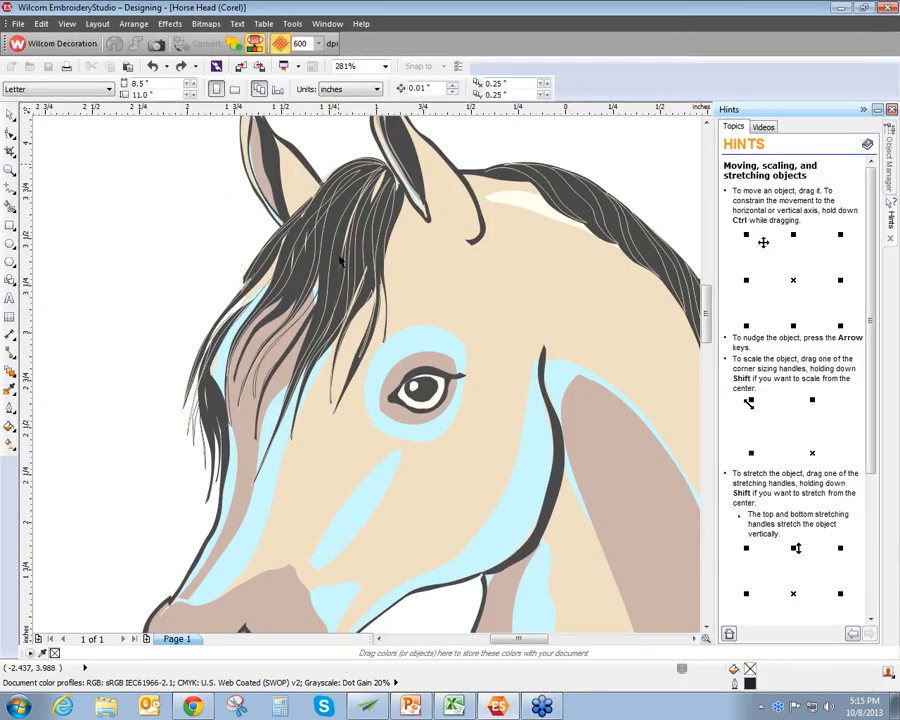
Inspect the converted horse head artwork as a whole and delete it from the page
{"action": "scroll", "coordinate": [534, 216], "scroll_direction": "down", "scroll_amount": 1}
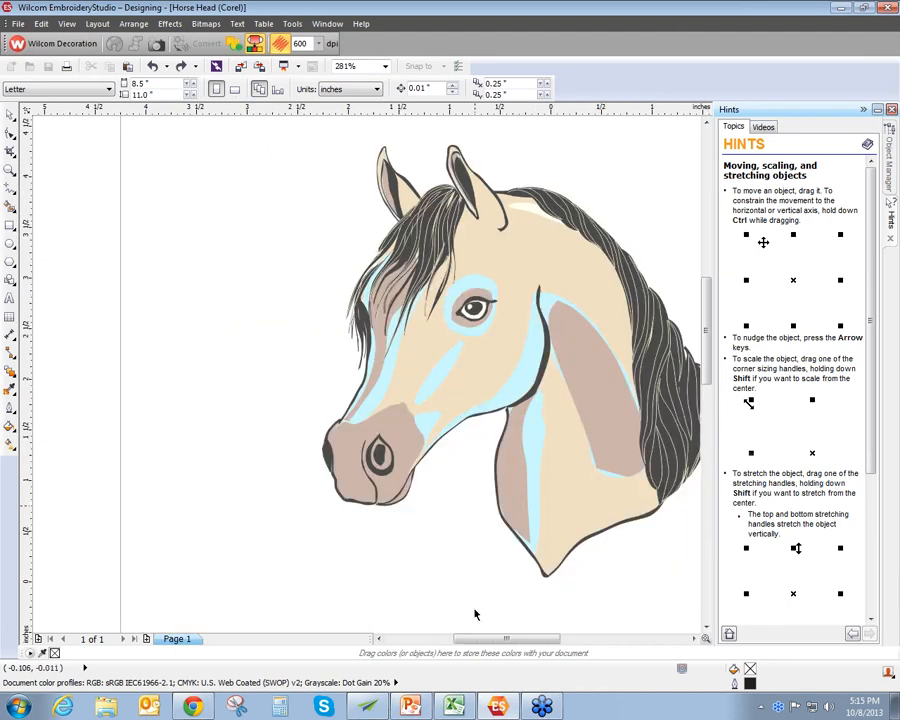
{"action": "left_click_drag", "start_coordinate": [495, 639], "coordinate": [505, 641]}
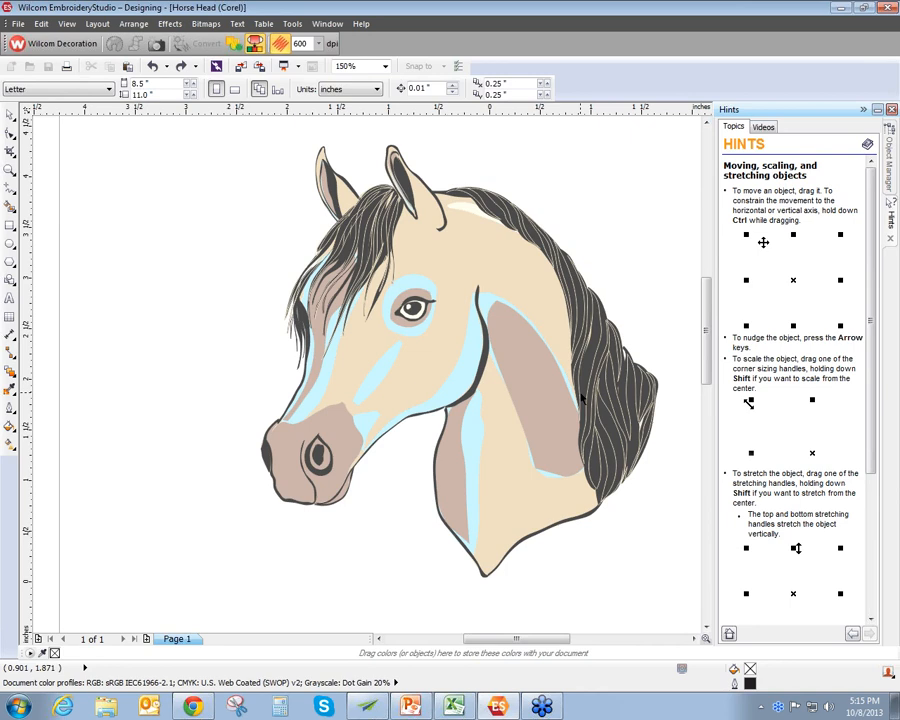
{"action": "left_click", "coordinate": [581, 397]}
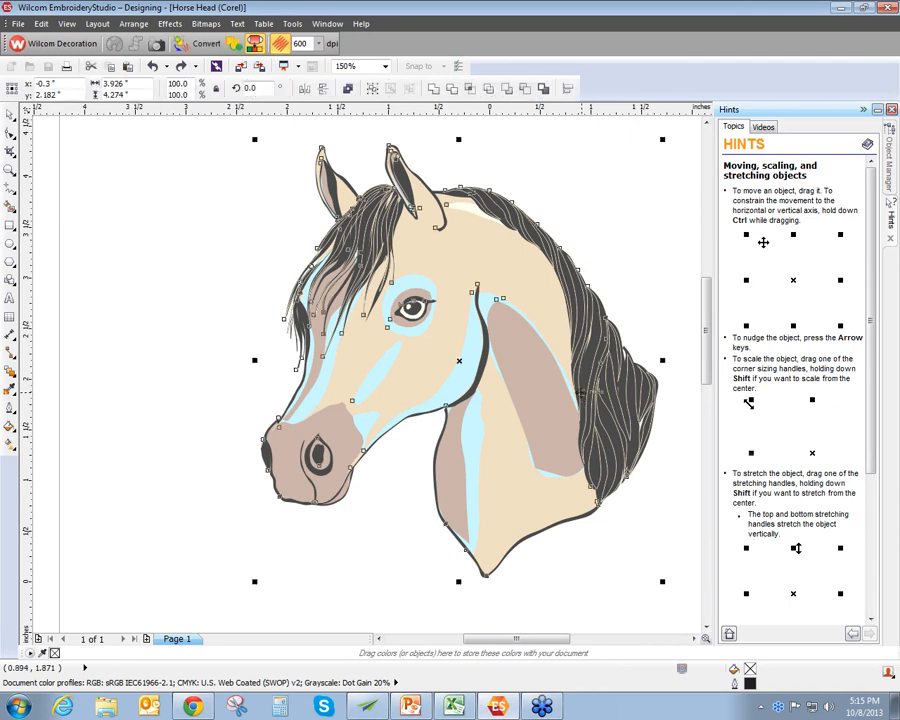
{"action": "key", "text": "Delete"}
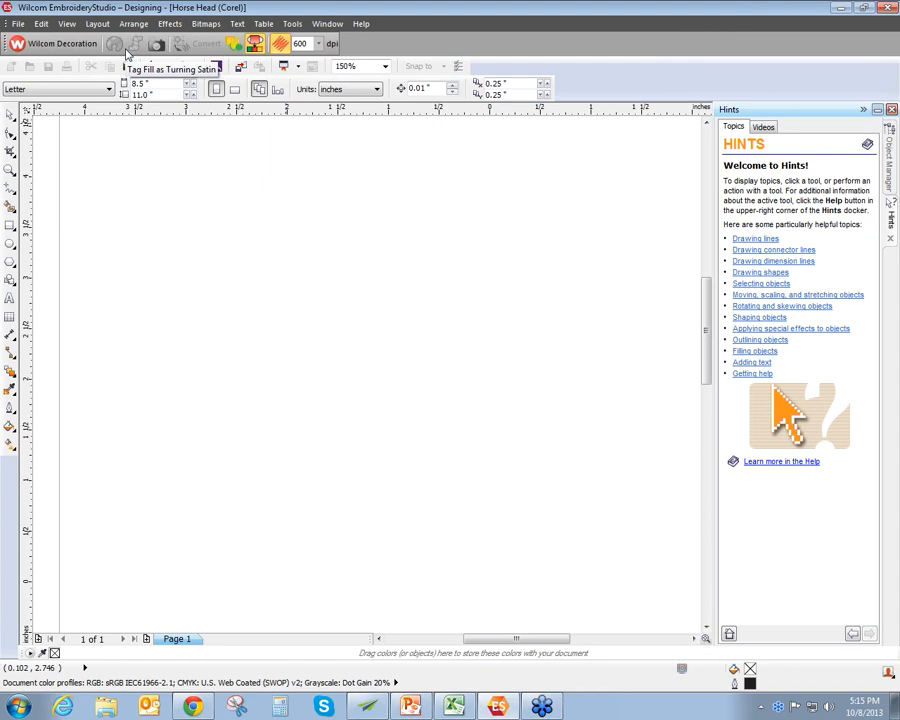
Import the 21311 Columbia Cougars file from the WILCOM Demo Folder onto the page
{"action": "left_click", "coordinate": [241, 64]}
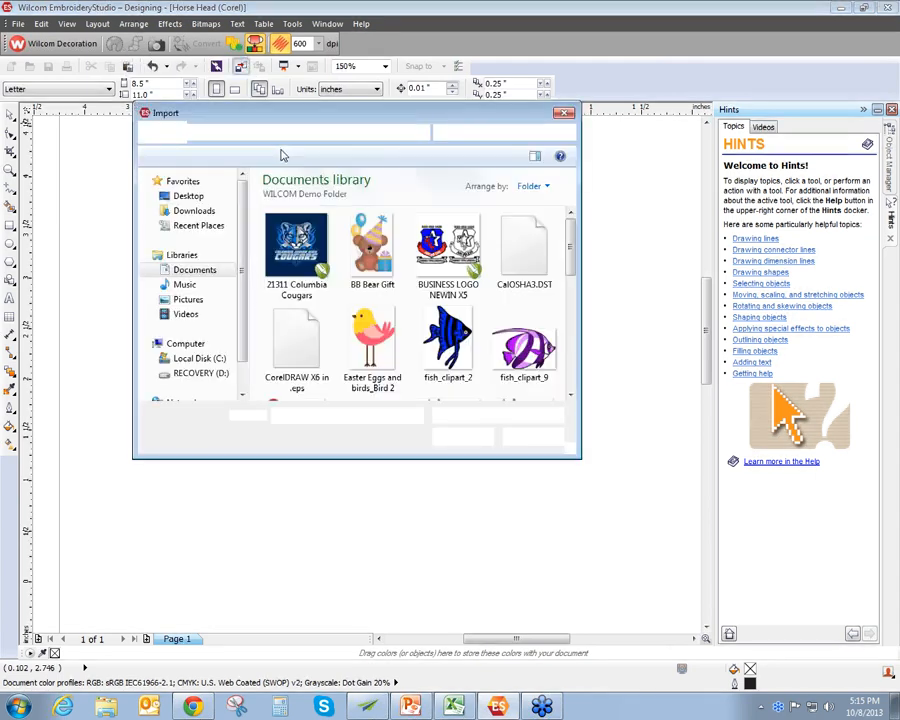
{"action": "left_click", "coordinate": [288, 258]}
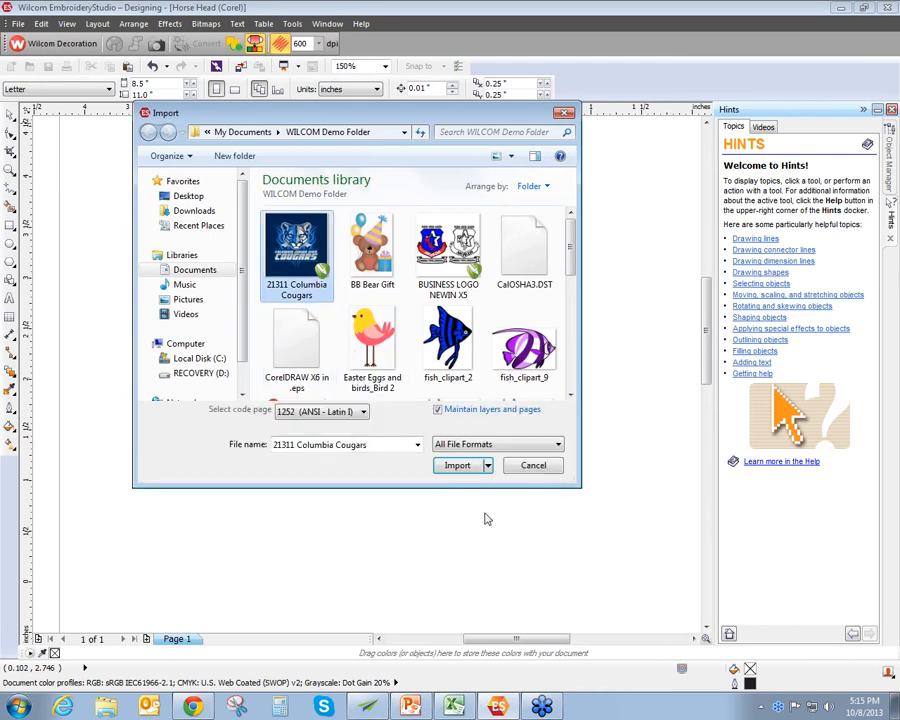
{"action": "left_click", "coordinate": [463, 467]}
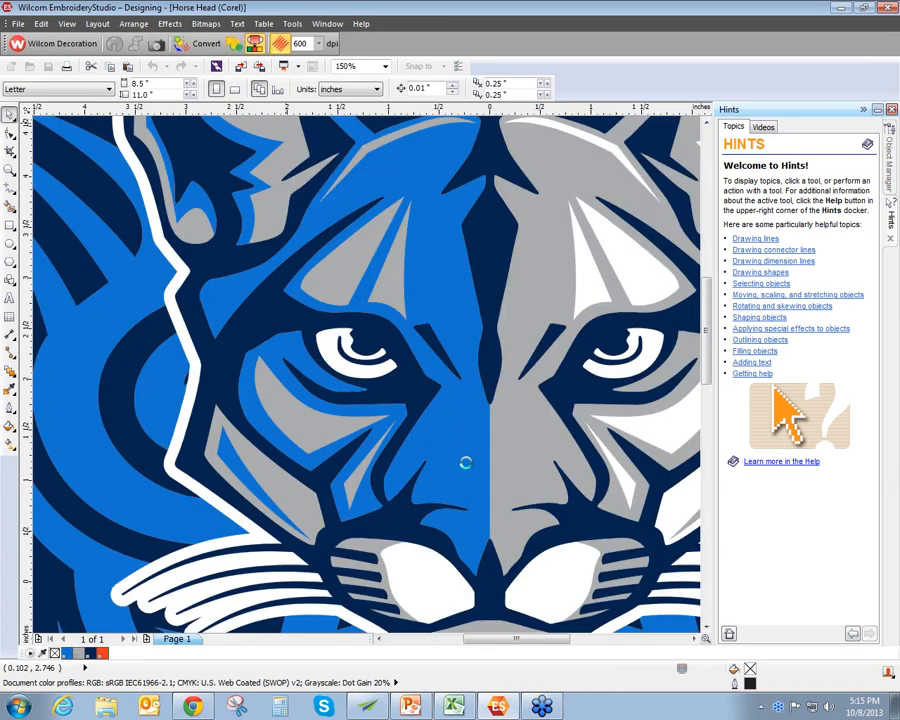
{"action": "scroll", "coordinate": [438, 398], "scroll_direction": "down", "scroll_amount": 4}
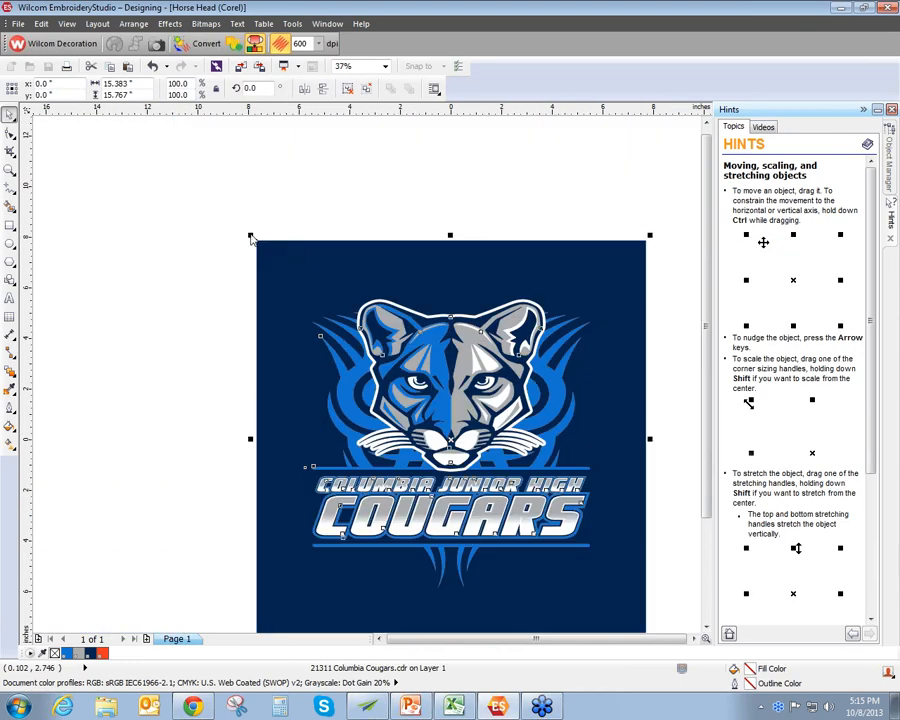
Ungroup the imported Cougars logo and delete its large dark blue background rectangle
{"action": "left_click", "coordinate": [147, 27]}
{"action": "left_click", "coordinate": [168, 134]}
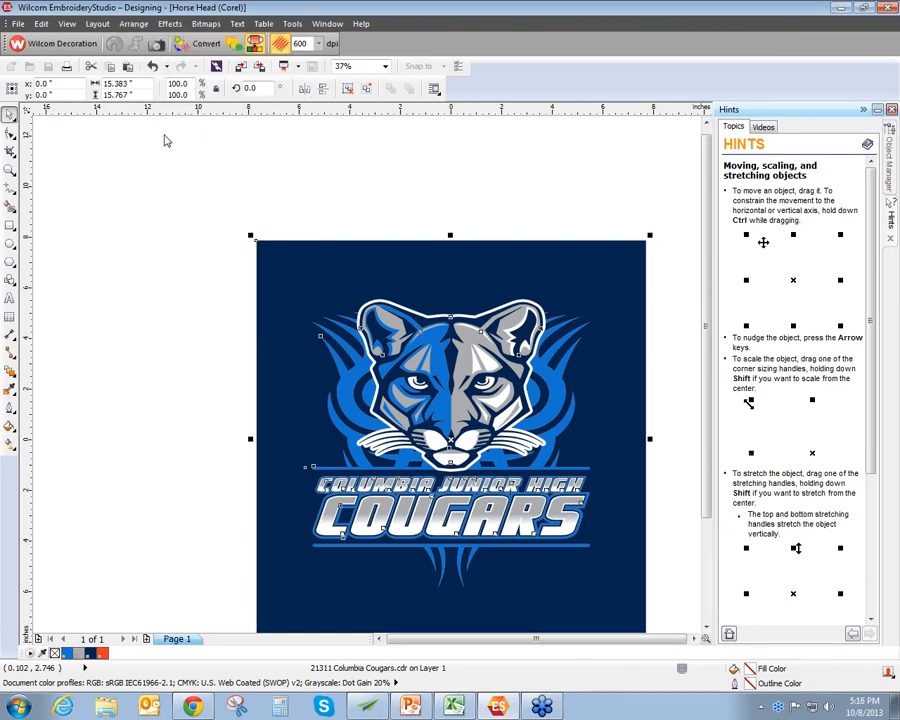
{"action": "left_click", "coordinate": [310, 266]}
{"action": "left_click", "coordinate": [201, 291]}
{"action": "left_click", "coordinate": [288, 266]}
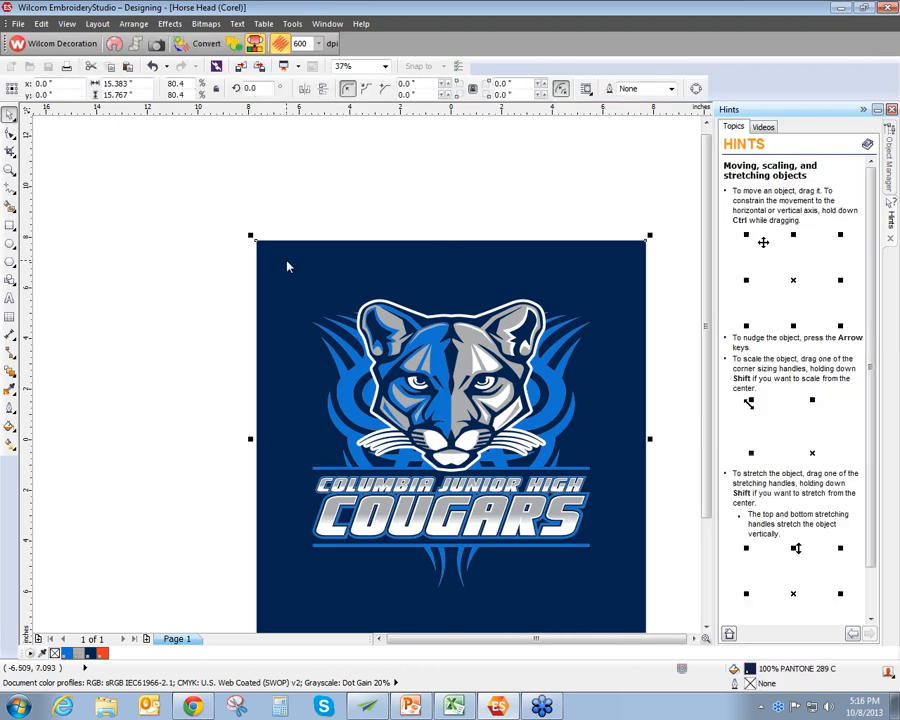
{"action": "left_click_drag", "start_coordinate": [288, 266], "coordinate": [111, 286]}
{"action": "left_click", "coordinate": [182, 302]}
{"action": "key", "text": "Delete"}
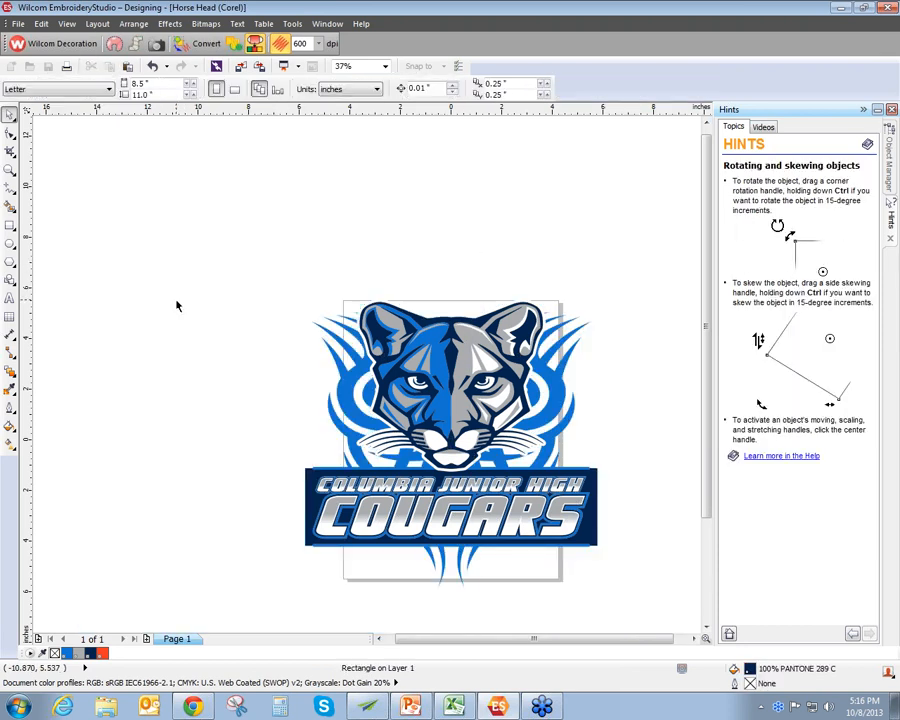
Select all the remaining Cougars logo objects and scale them down to about 9.5 by 9.3 inches
{"action": "left_click_drag", "start_coordinate": [191, 237], "coordinate": [680, 600]}
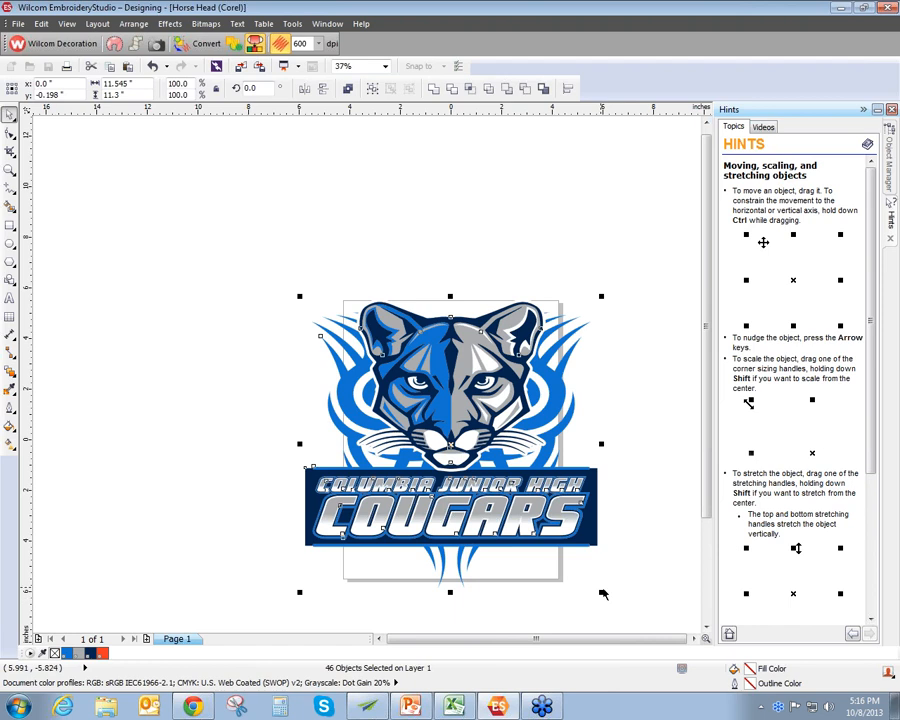
{"action": "left_click_drag", "start_coordinate": [601, 592], "coordinate": [552, 551]}
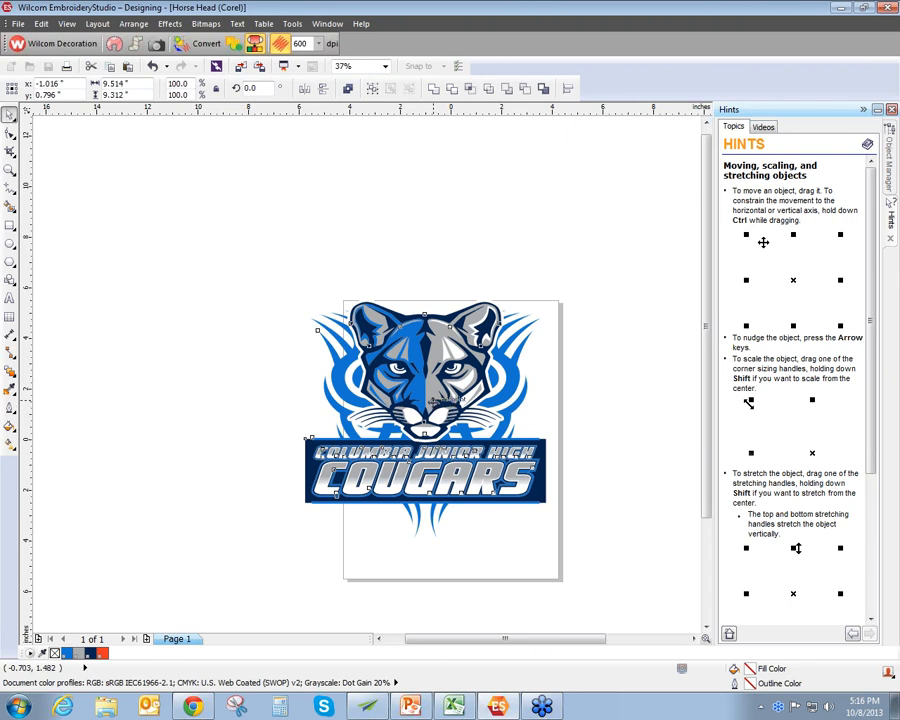
Scale the selected Cougars logo objects down to about 6.5 by 6.4 inches and group them
{"action": "scroll", "coordinate": [306, 438], "scroll_direction": "up", "scroll_amount": 3}
{"action": "scroll", "coordinate": [218, 528], "scroll_direction": "down", "scroll_amount": 5}
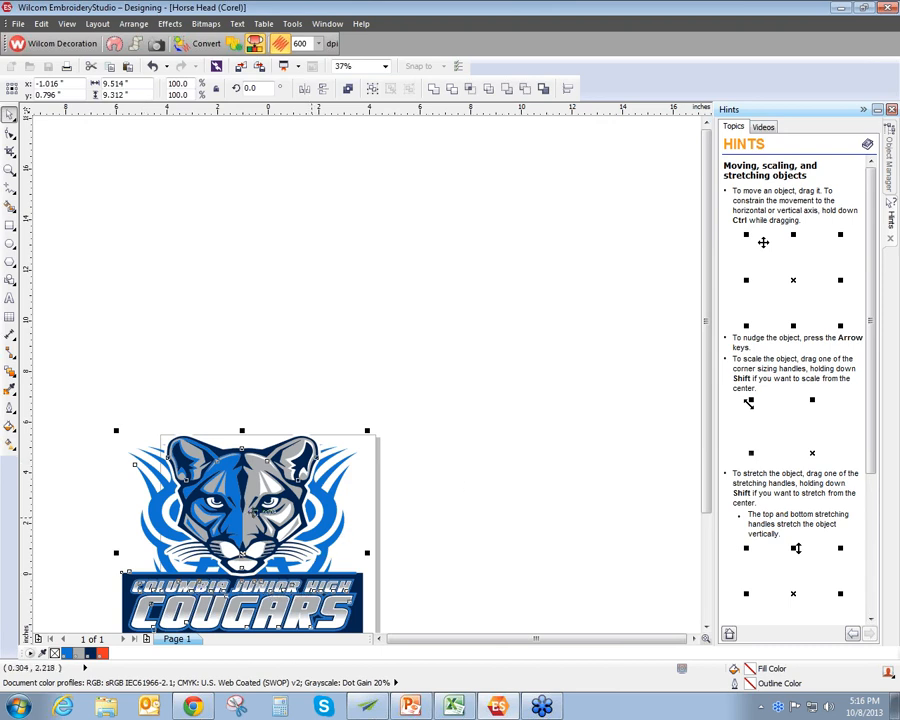
{"action": "scroll", "coordinate": [186, 360], "scroll_direction": "down", "scroll_amount": 2}
{"action": "scroll", "coordinate": [174, 570], "scroll_direction": "up", "scroll_amount": 2}
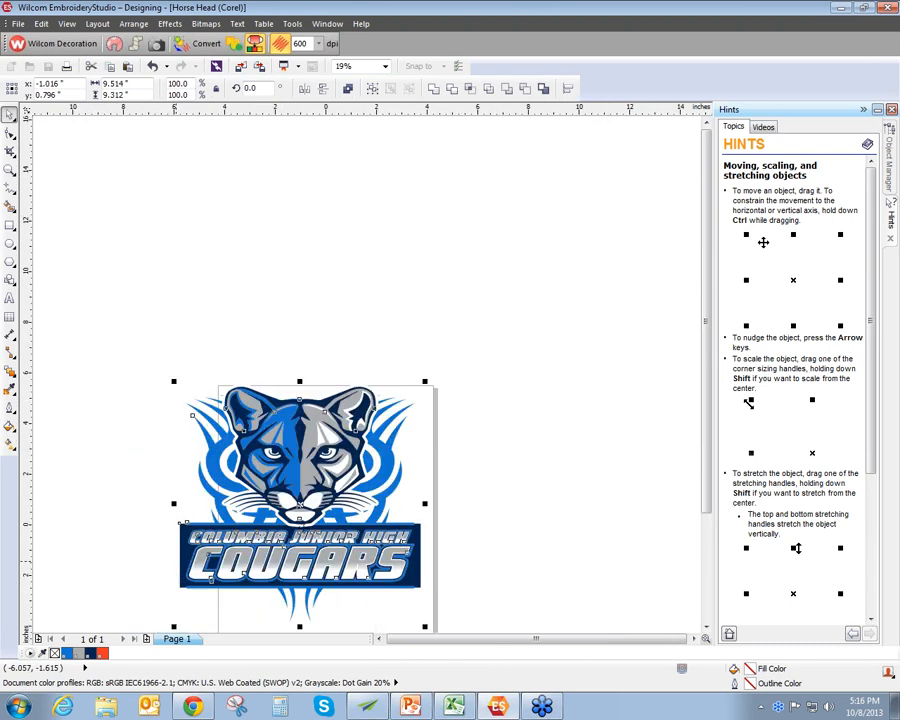
{"action": "left_click_drag", "start_coordinate": [174, 382], "coordinate": [193, 410]}
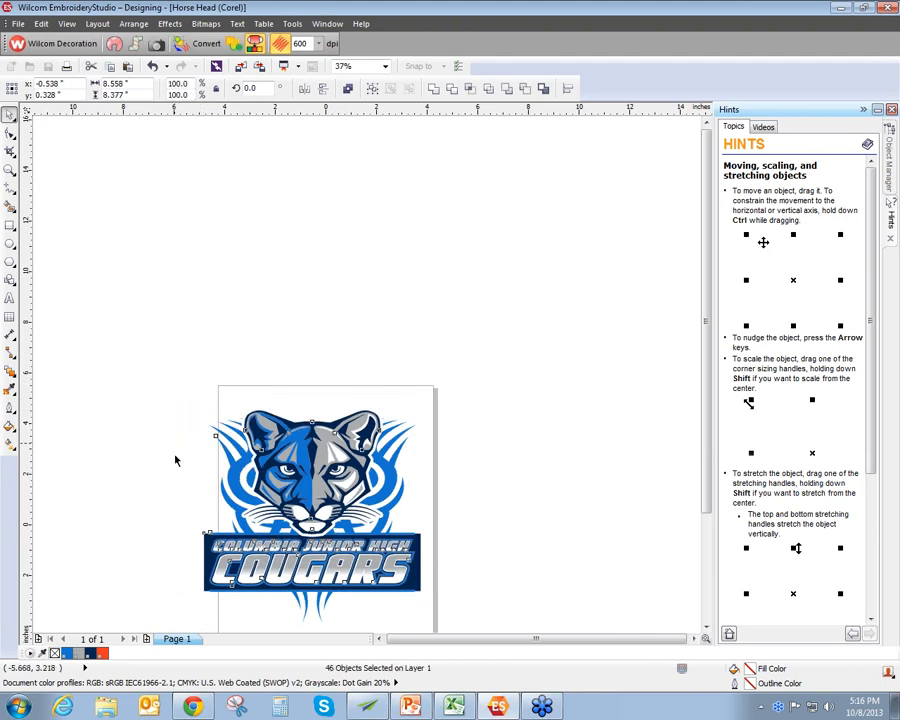
{"action": "left_click_drag", "start_coordinate": [197, 406], "coordinate": [258, 458]}
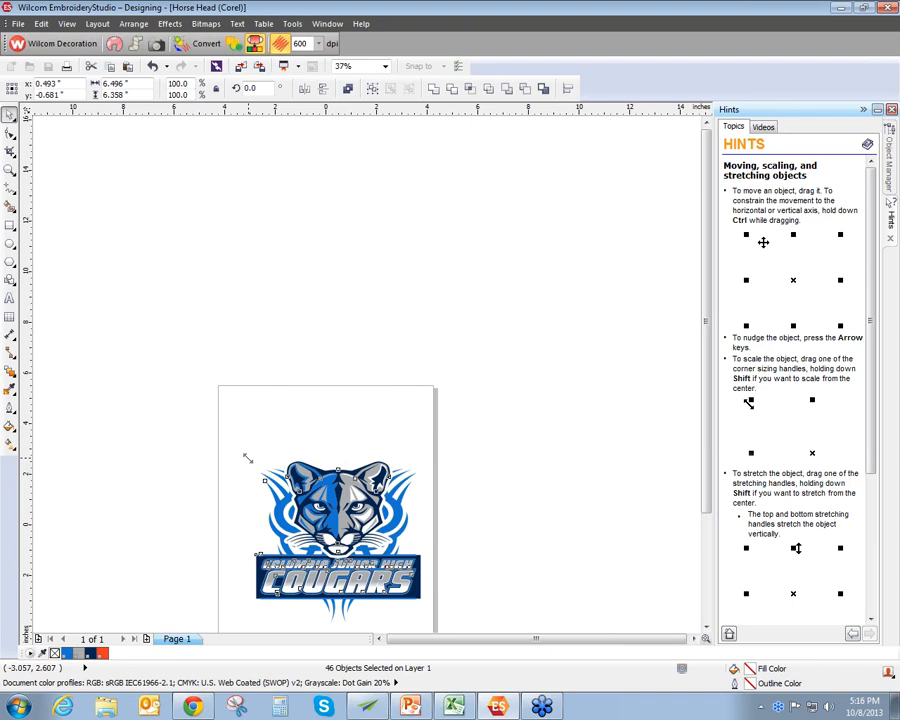
{"action": "left_click", "coordinate": [134, 23]}
{"action": "left_click", "coordinate": [150, 104]}
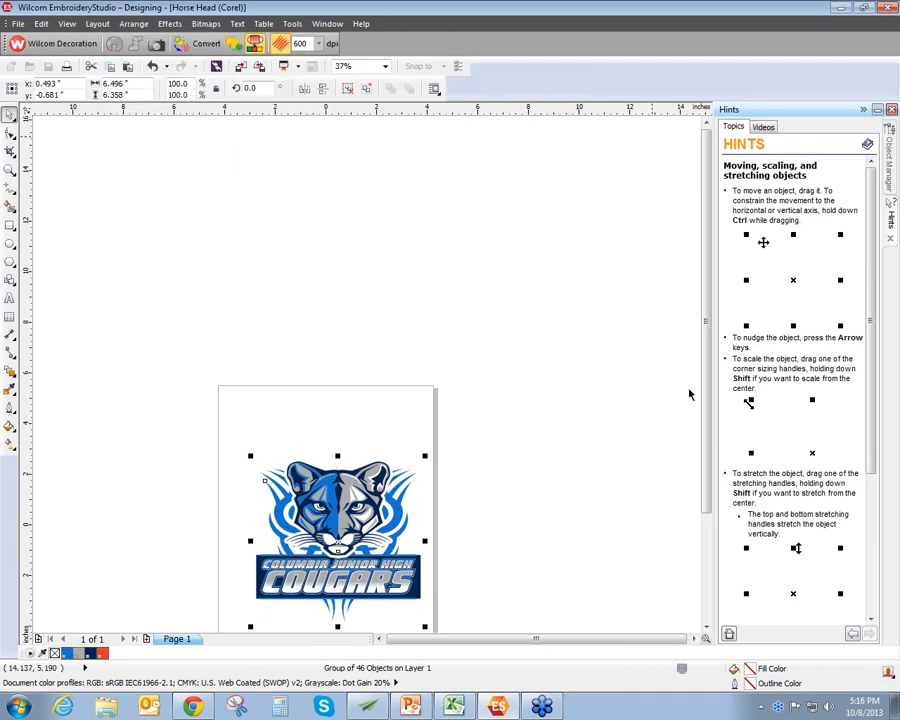
Convert the grouped Cougars logo from graphics to embroidery and clear the selection
{"action": "left_click_drag", "start_coordinate": [706, 368], "coordinate": [707, 393]}
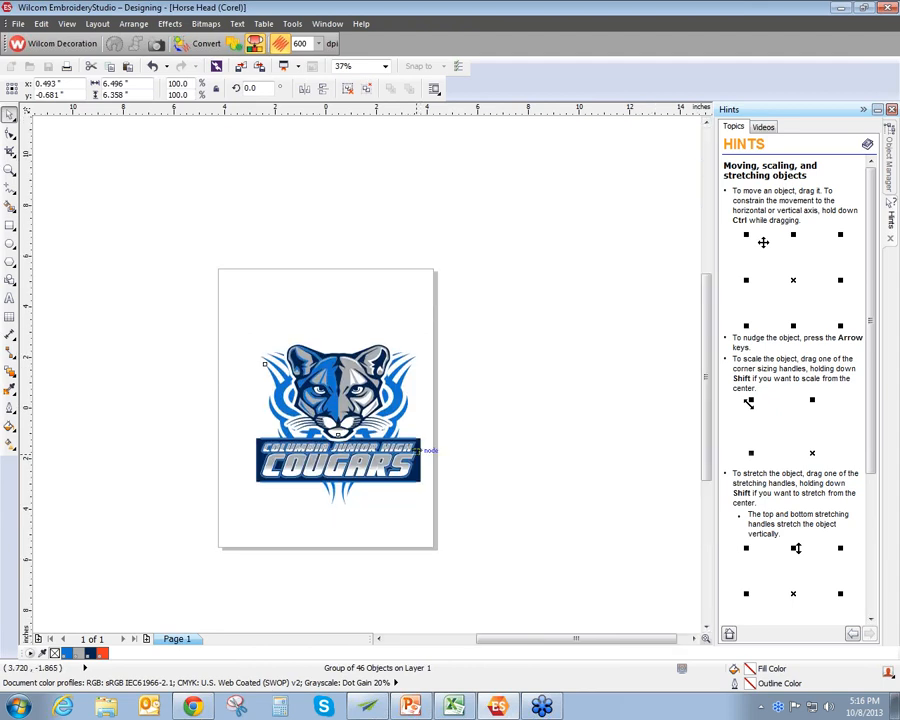
{"action": "scroll", "coordinate": [417, 450], "scroll_direction": "up", "scroll_amount": 2}
{"action": "scroll", "coordinate": [417, 450], "scroll_direction": "down", "scroll_amount": 2}
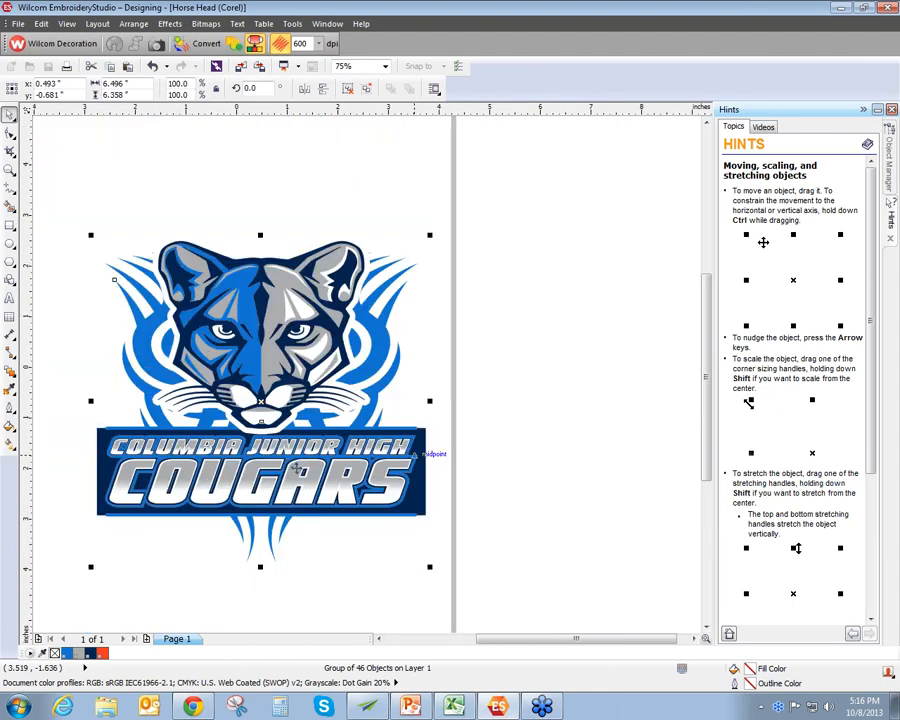
{"action": "left_click", "coordinate": [255, 400]}
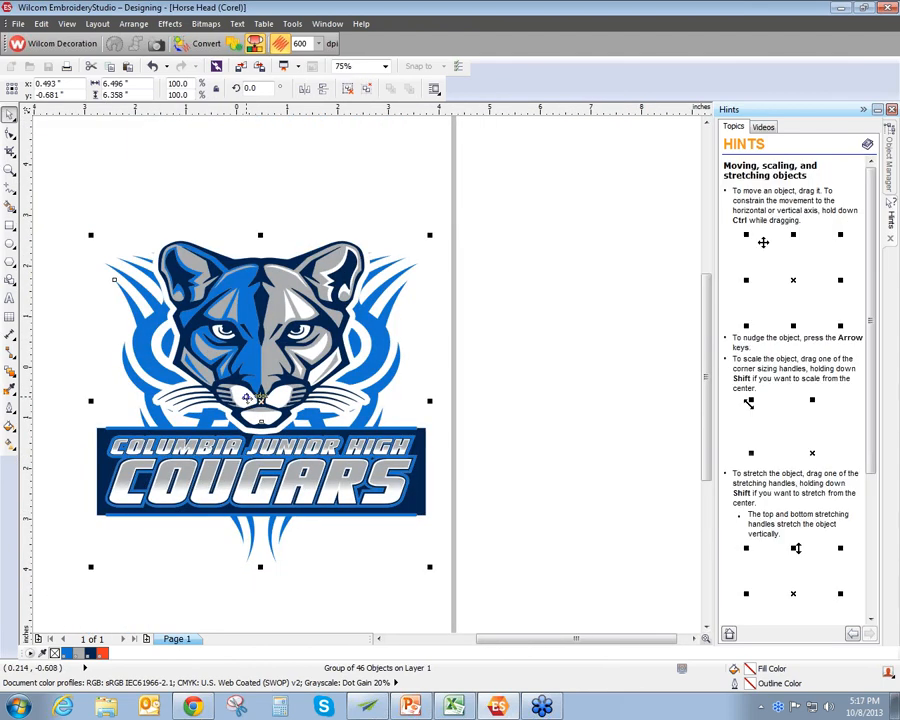
{"action": "left_click", "coordinate": [205, 43]}
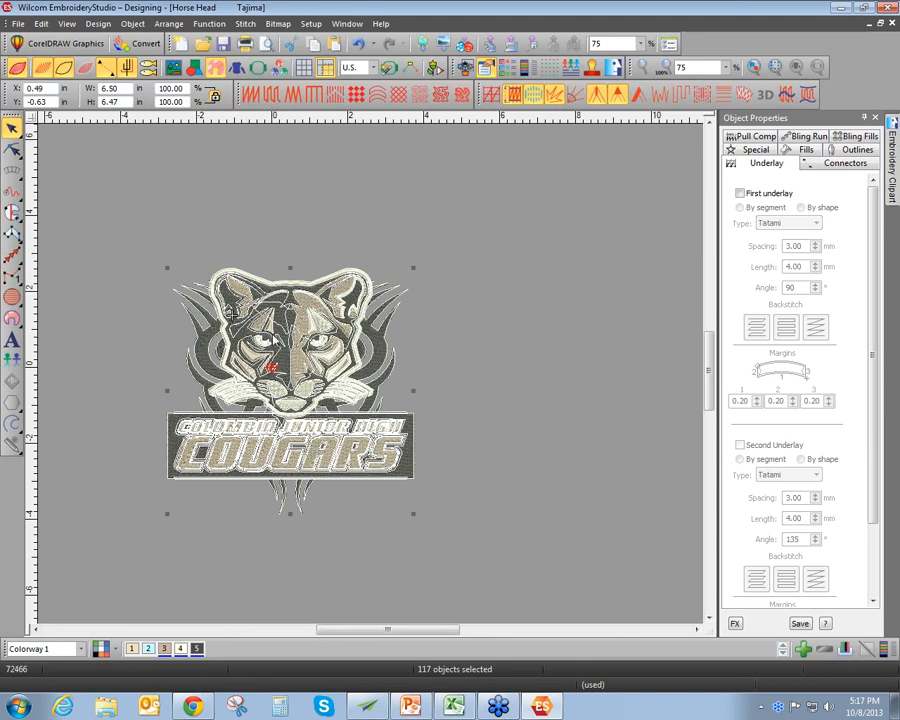
{"action": "left_click", "coordinate": [598, 480]}
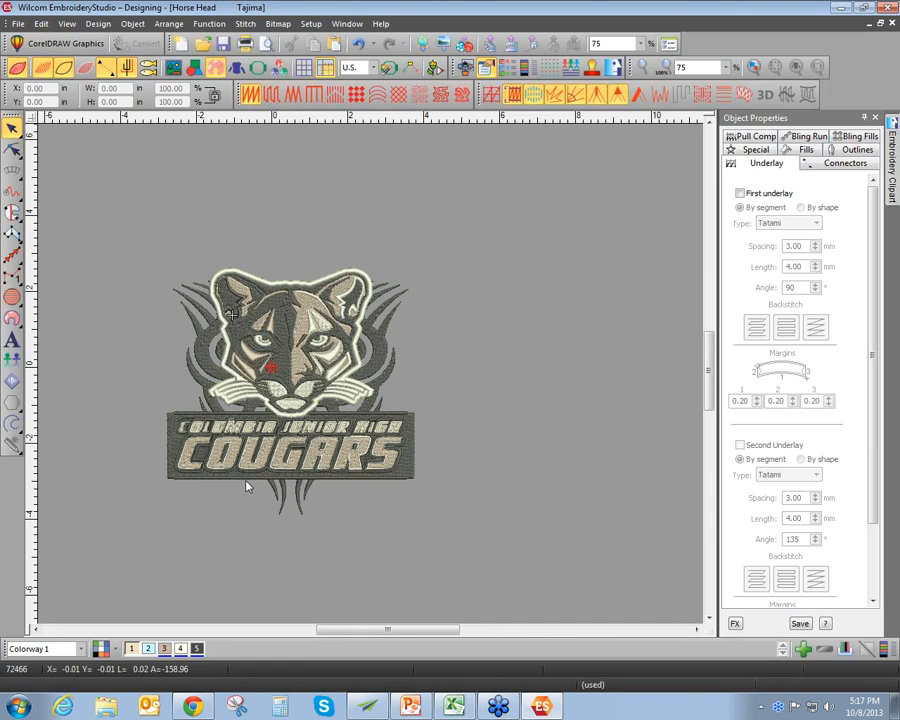
Add four new thread colors, 6 to 9, to the design's color palette
{"action": "scroll", "coordinate": [246, 480], "scroll_direction": "down", "scroll_amount": 3}
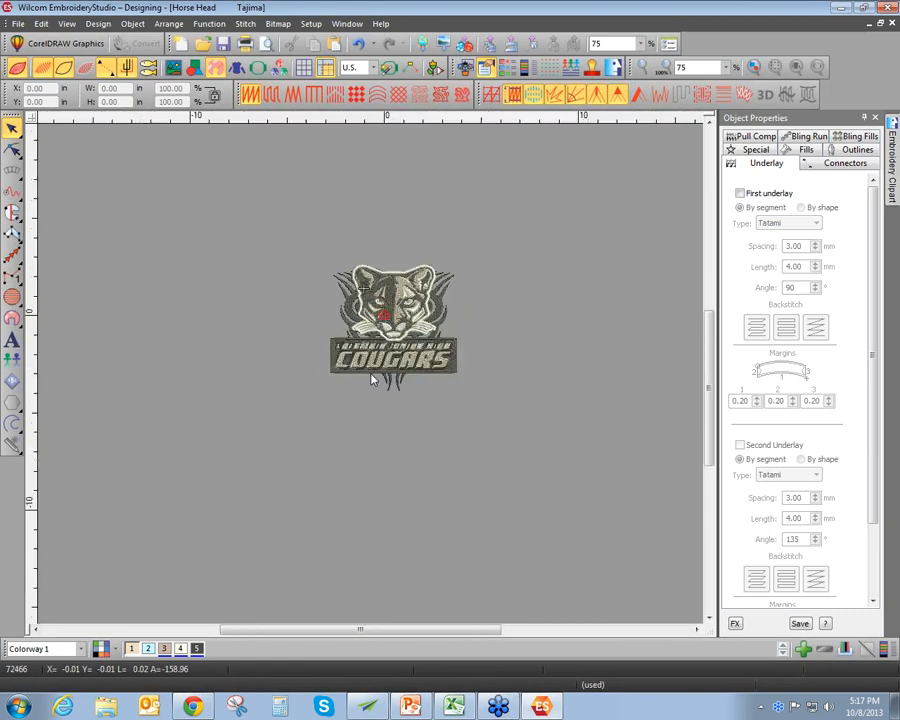
{"action": "scroll", "coordinate": [371, 374], "scroll_direction": "up", "scroll_amount": 2}
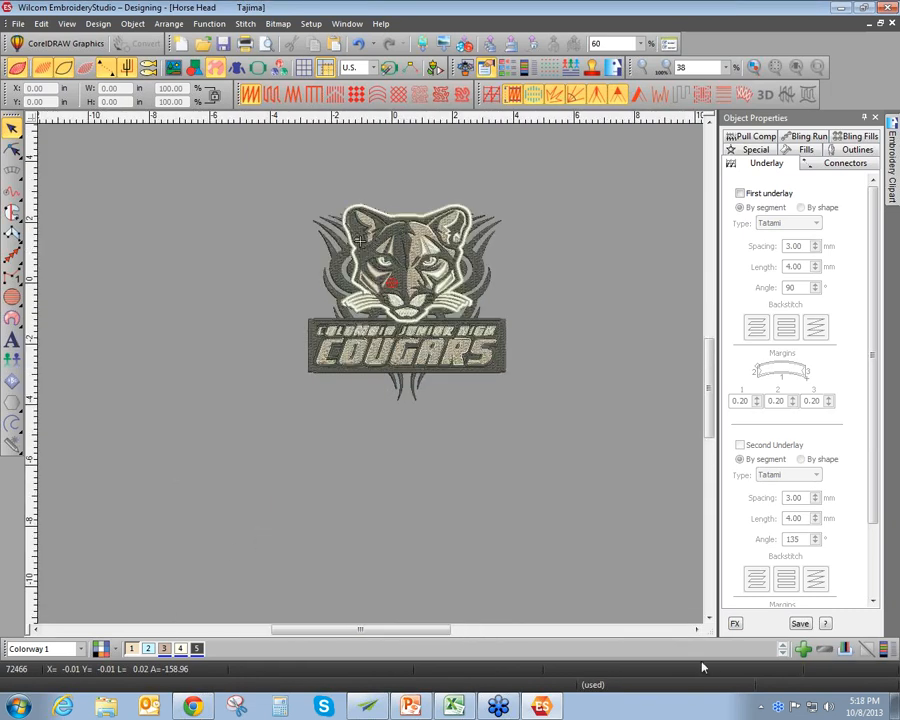
{"action": "left_click", "coordinate": [804, 648]}
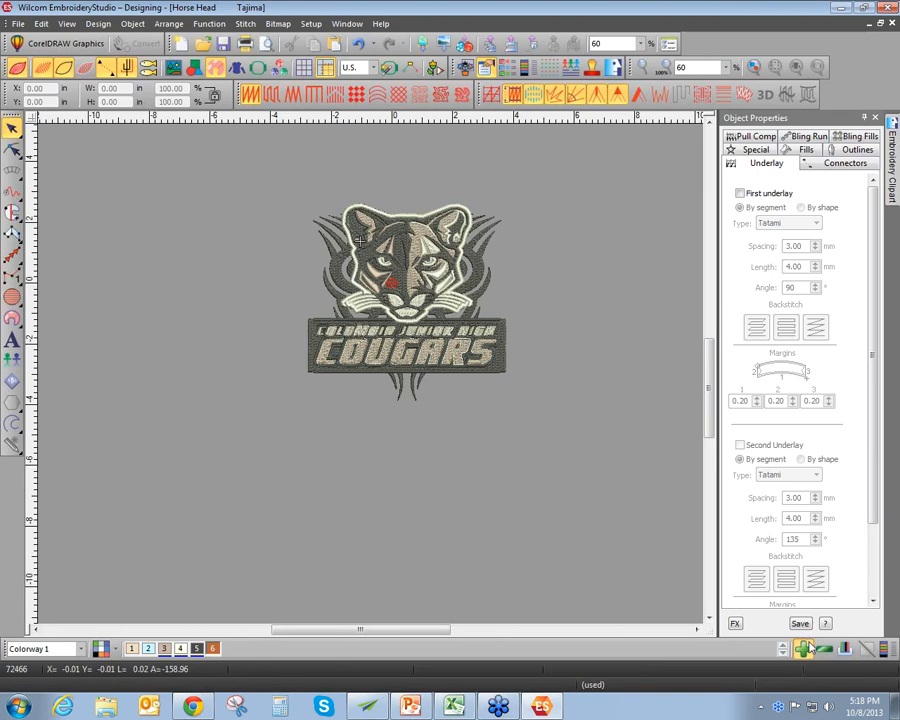
{"action": "left_click", "coordinate": [805, 648]}
{"action": "left_click", "coordinate": [805, 648]}
{"action": "left_click", "coordinate": [805, 648]}
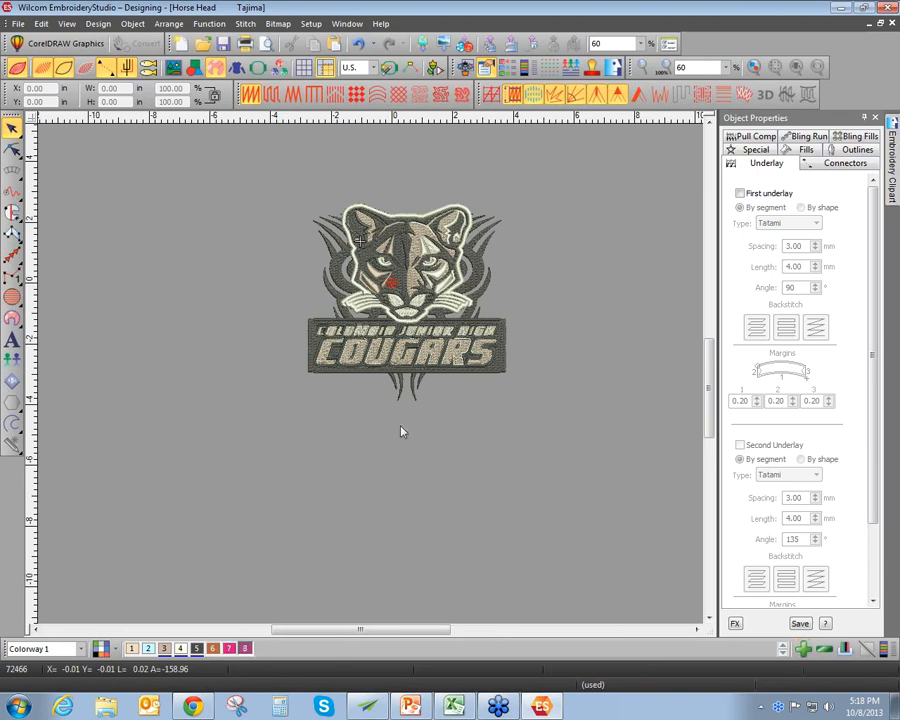
Try recoloring the large branched fill of the cougar head and banner with pink color 7 and with orange color 6
{"action": "left_click", "coordinate": [350, 289]}
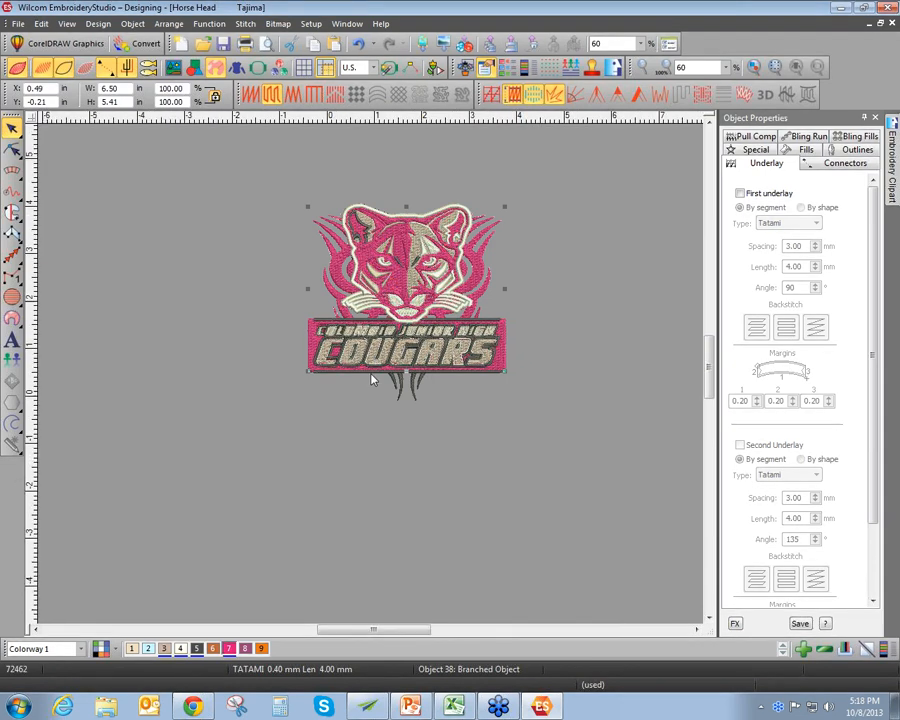
{"action": "scroll", "coordinate": [372, 378], "scroll_direction": "up", "scroll_amount": 2}
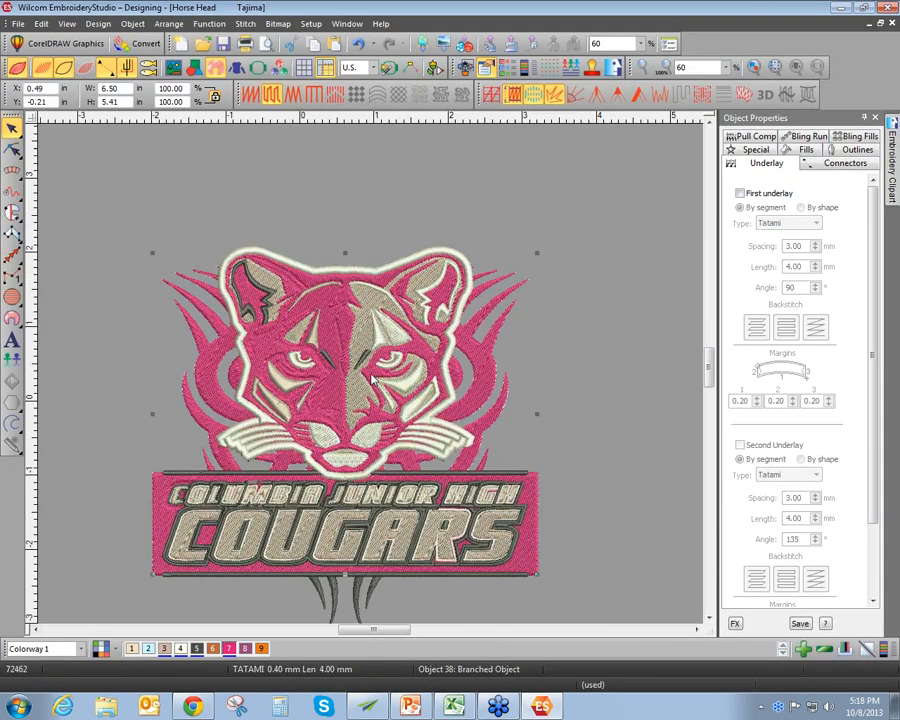
{"action": "scroll", "coordinate": [372, 378], "scroll_direction": "up", "scroll_amount": 1}
{"action": "scroll", "coordinate": [355, 363], "scroll_direction": "up", "scroll_amount": 1}
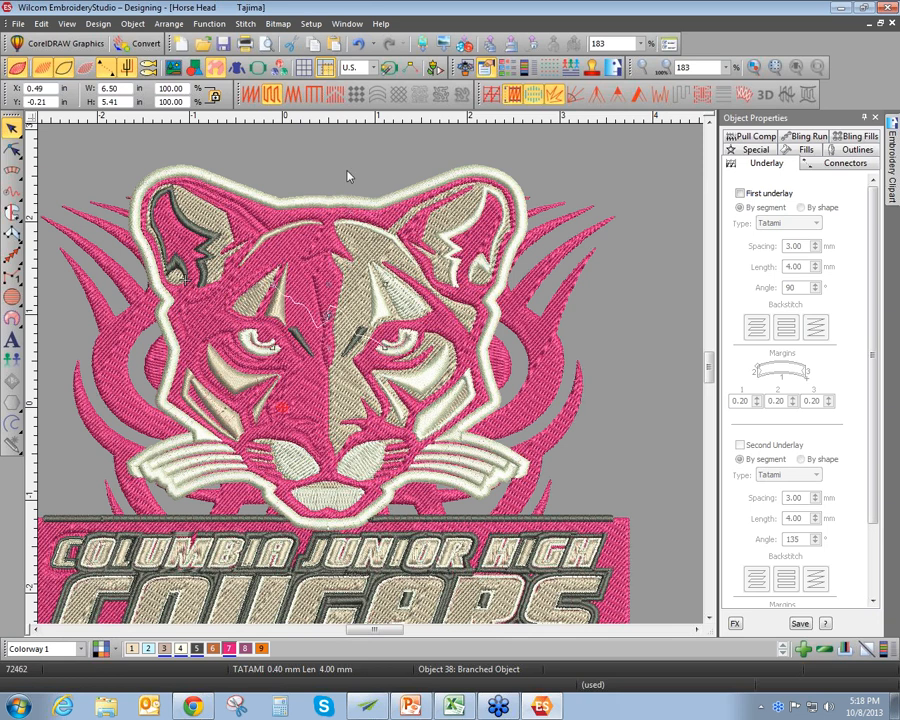
{"action": "left_click", "coordinate": [355, 150]}
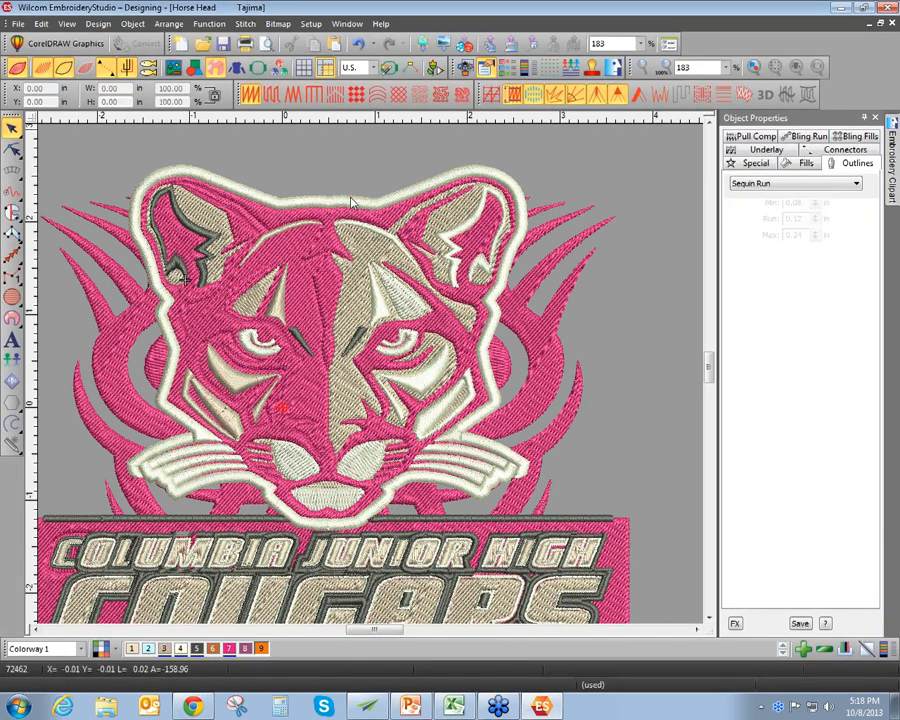
{"action": "left_click", "coordinate": [350, 203]}
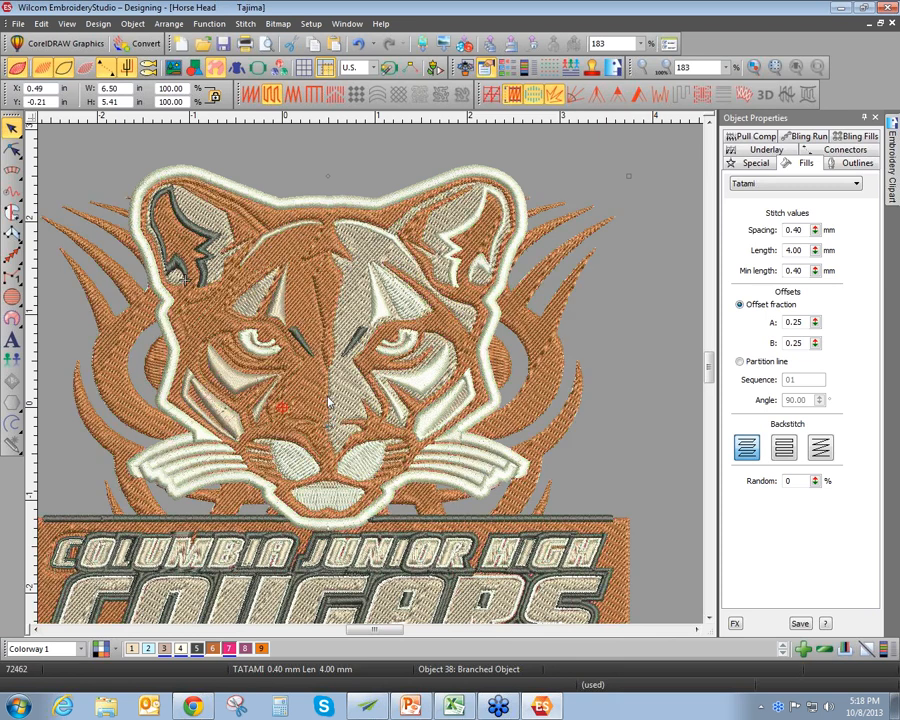
Move the beige half-face fill out of the cougar head to the upper right of the design
{"action": "left_click", "coordinate": [357, 313]}
{"action": "left_click_drag", "start_coordinate": [357, 313], "coordinate": [541, 299]}
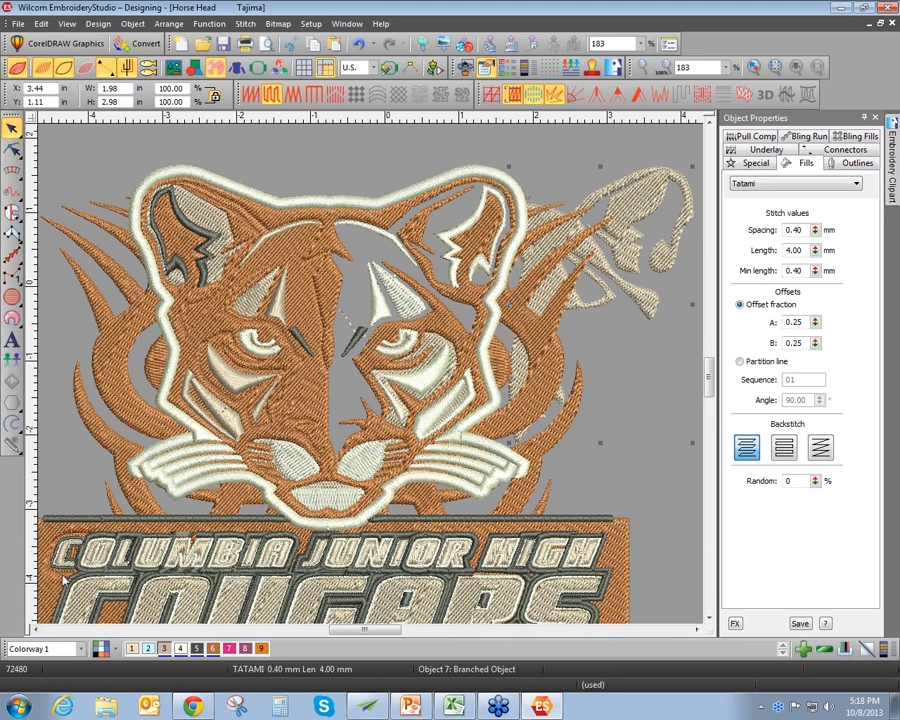
Recolor the large branched fill of the cougar head and banner with light blue color 2
{"action": "scroll", "coordinate": [62, 573], "scroll_direction": "down", "scroll_amount": 1}
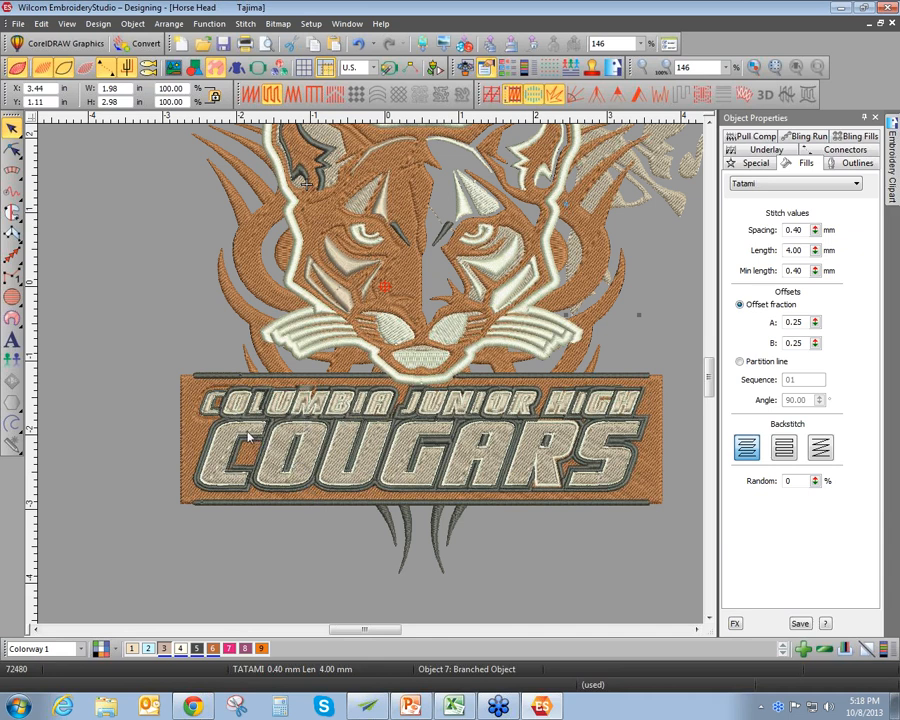
{"action": "left_click", "coordinate": [320, 236]}
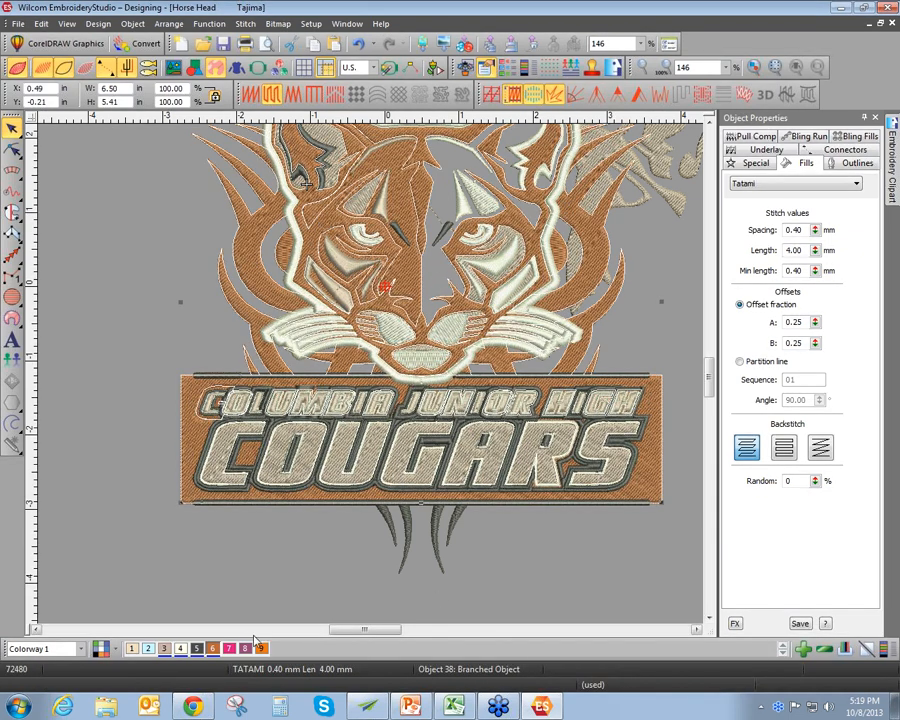
{"action": "left_click", "coordinate": [149, 650]}
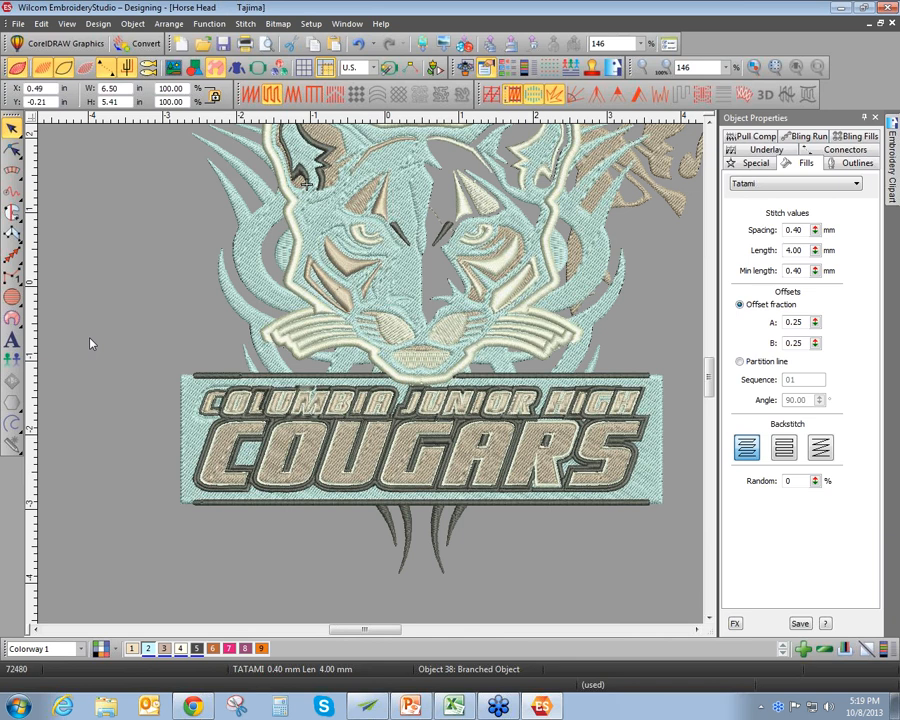
Move the beige half-face fill back into its place in the cougar head and clear the selection
{"action": "scroll", "coordinate": [90, 343], "scroll_direction": "down", "scroll_amount": 1}
{"action": "left_click_drag", "start_coordinate": [313, 632], "coordinate": [341, 633]}
{"action": "left_click", "coordinate": [618, 224]}
{"action": "left_click_drag", "start_coordinate": [552, 257], "coordinate": [530, 210]}
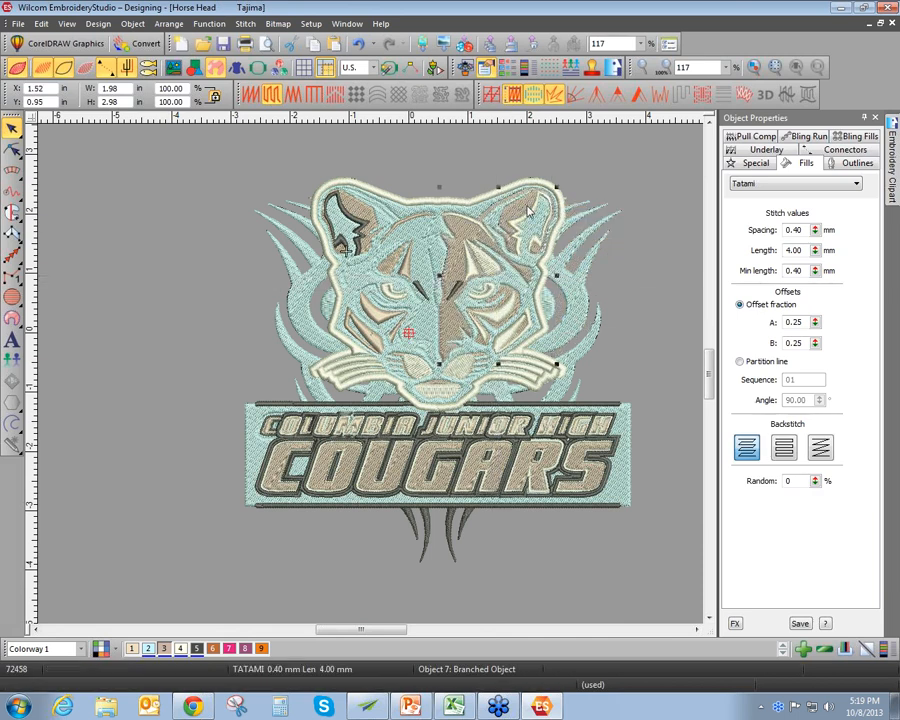
{"action": "left_click", "coordinate": [649, 394]}
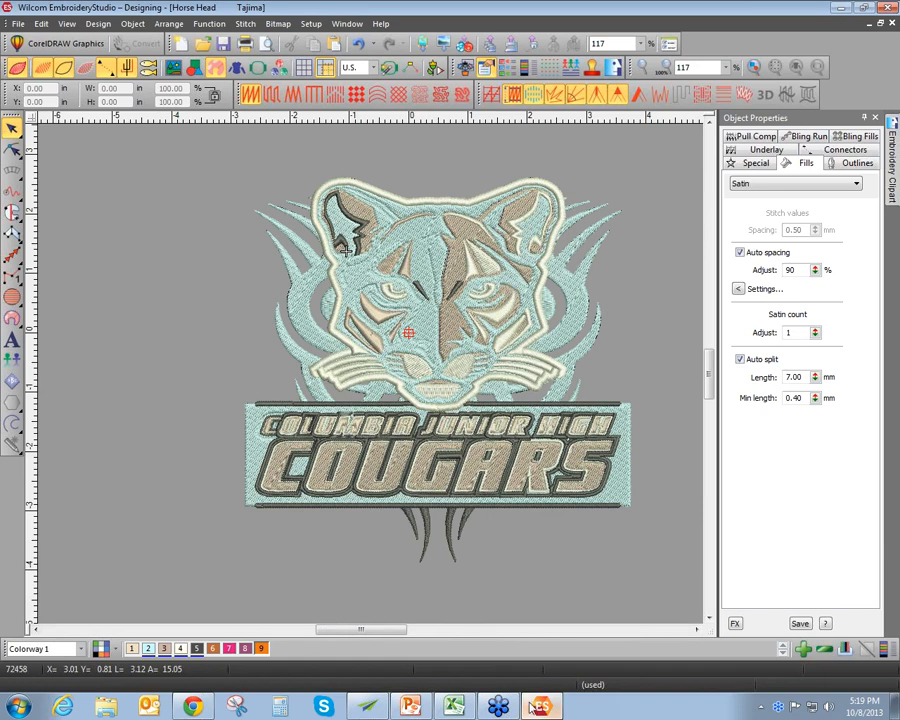
Switch to the PowerPoint presentation and bring up slide 17 with the sales inquiries contact and promotion
{"action": "left_click", "coordinate": [420, 711]}
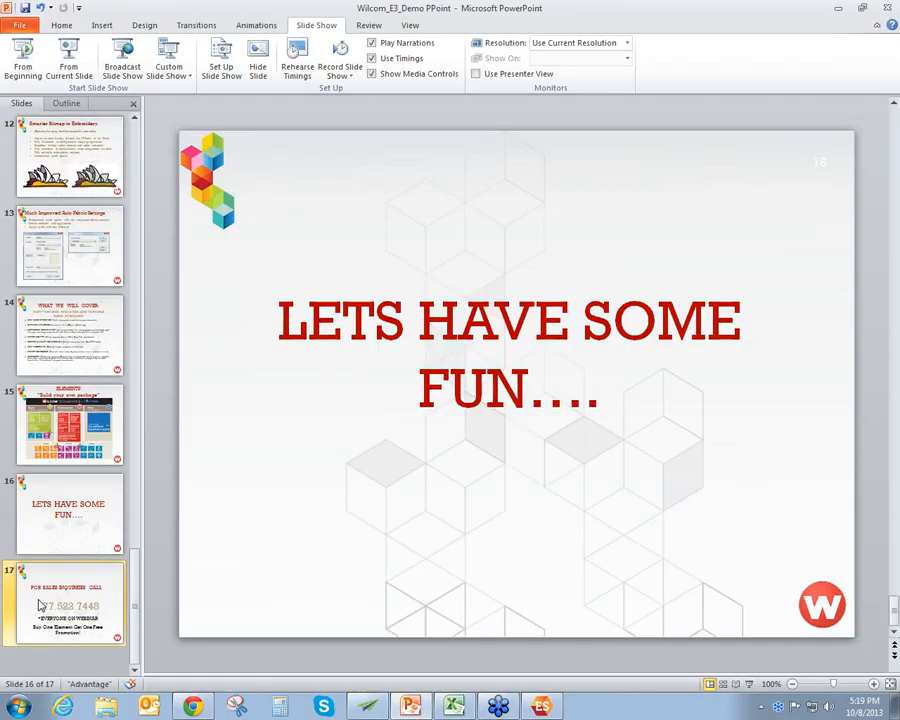
{"action": "left_click", "coordinate": [44, 612]}
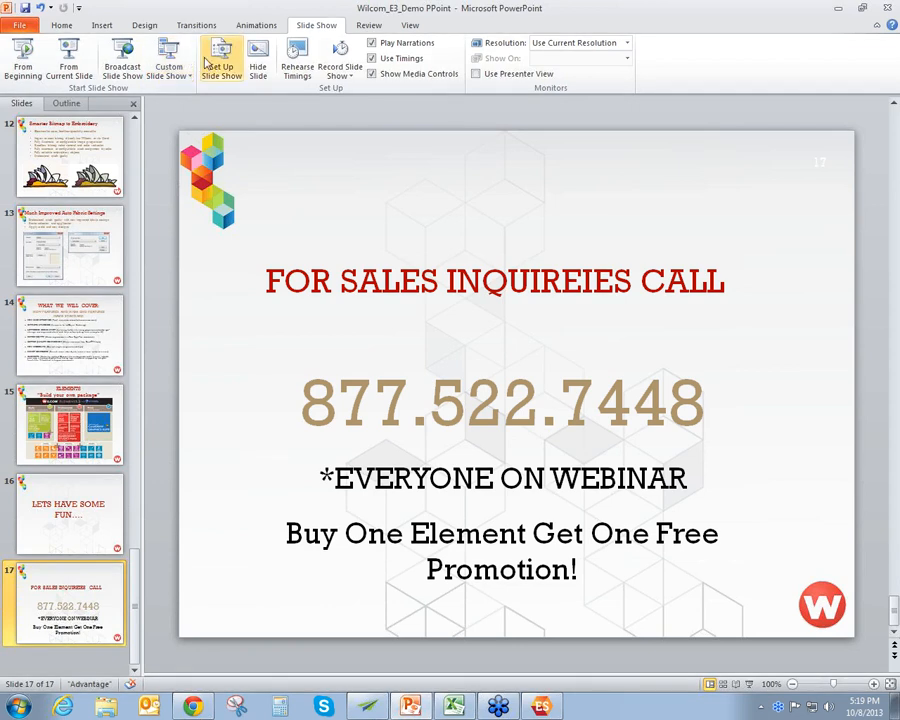